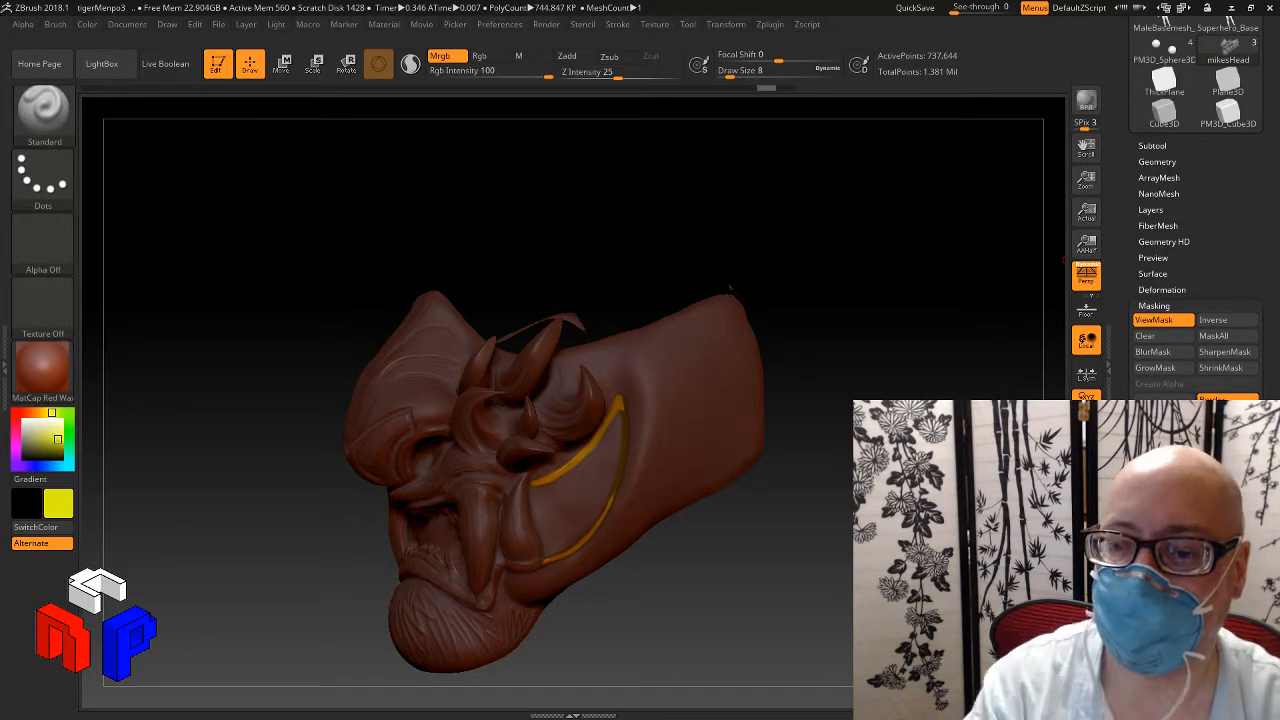
Step: Examine the overall shape of the sculpted tiger mask from the front and from both sides
left_click_drag(848, 428, 1040, 436)
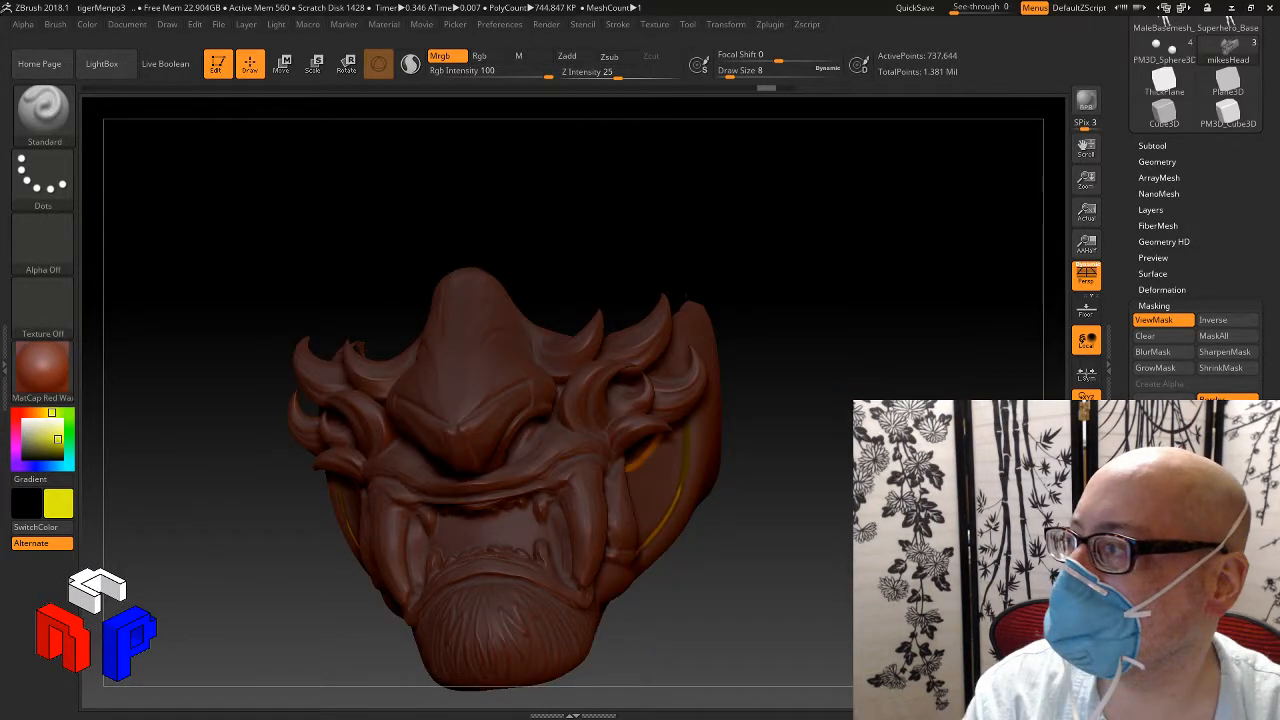
key("f")
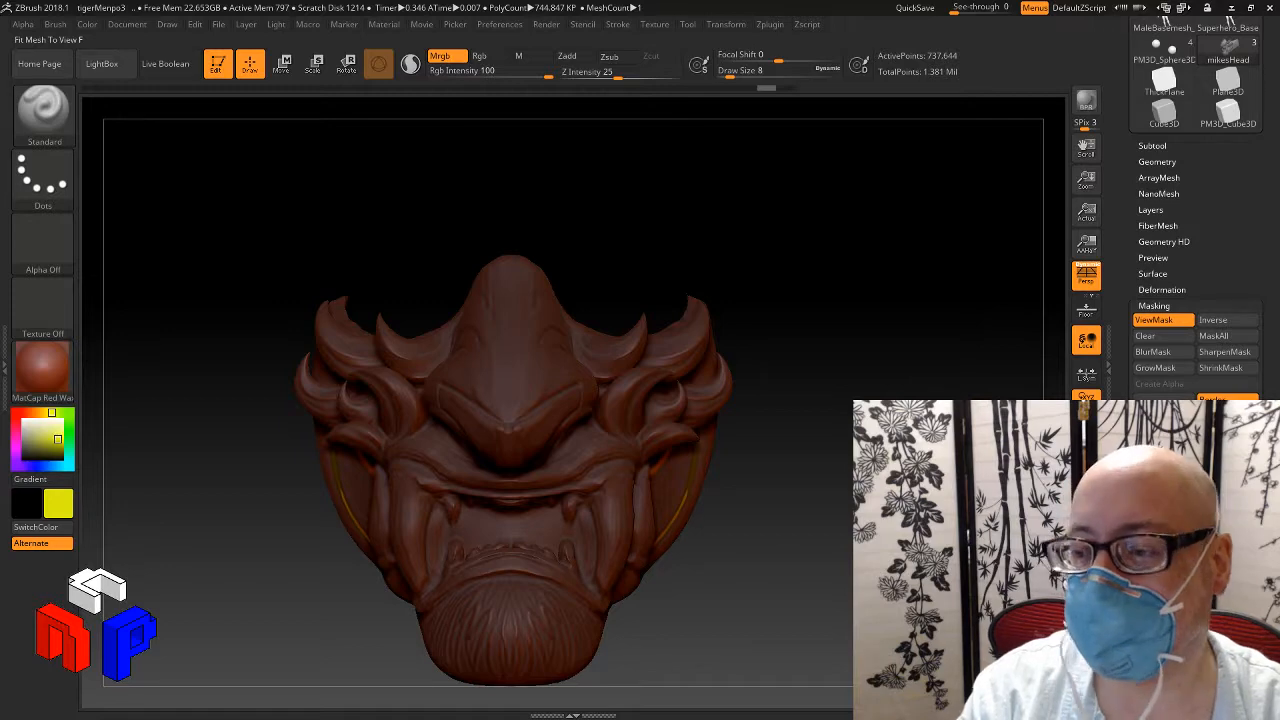
key("f")
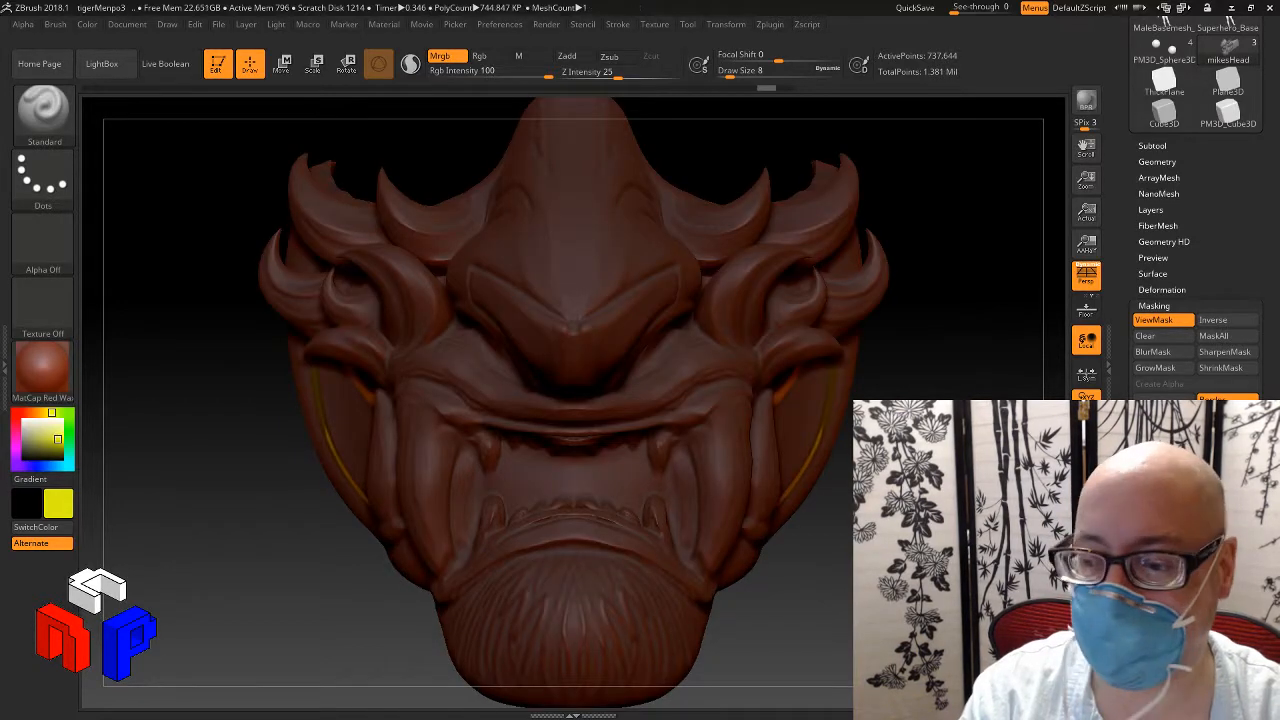
right_click_drag(960, 320, 960, 200, "ctrl")
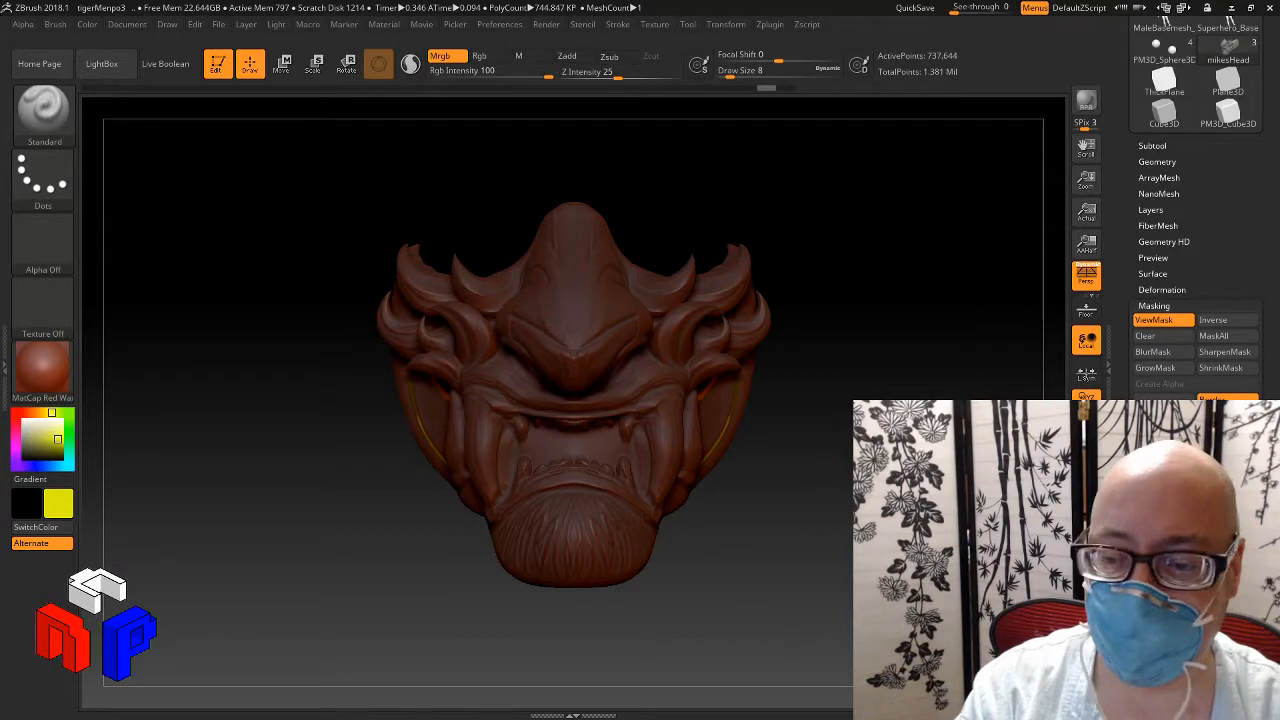
mouse_move(960, 466)
right_mouse_down()
mouse_move(781, 466)
mouse_move(846, 466)
mouse_move(799, 483)
mouse_move(940, 483)
right_mouse_up()
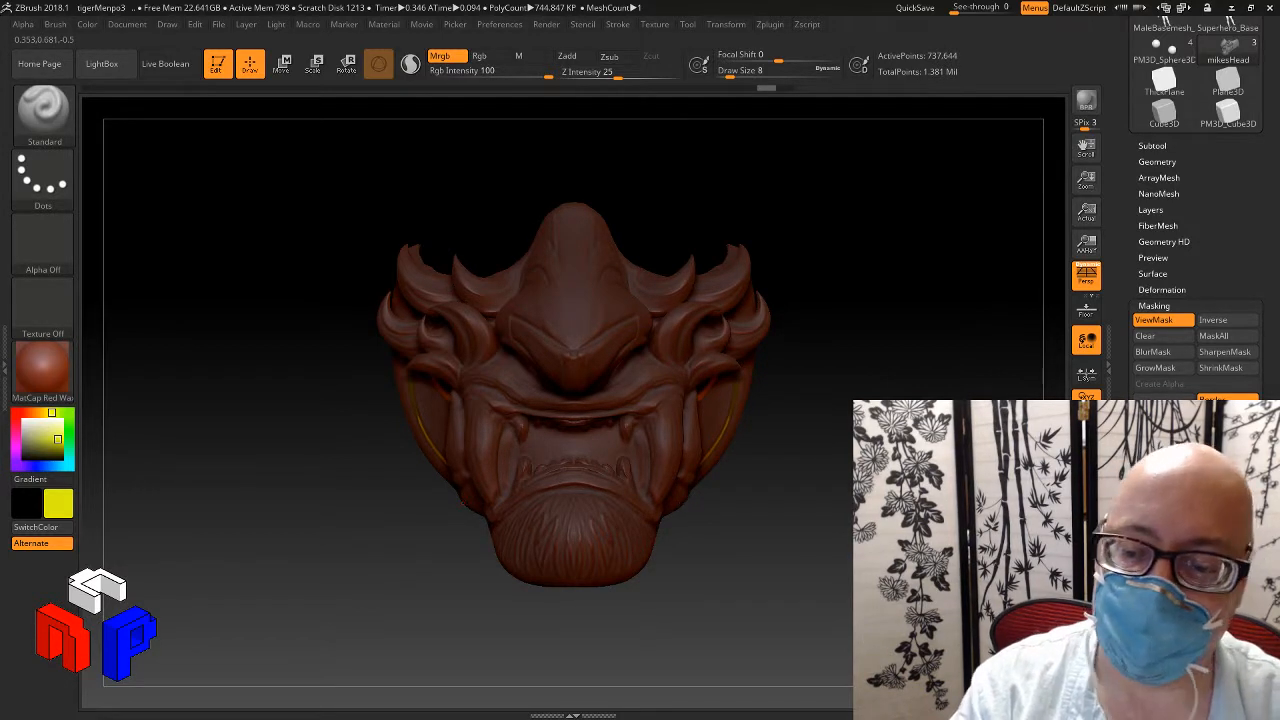
mouse_move(880, 230)
left_mouse_down()
mouse_move(770, 205)
mouse_move(745, 216)
mouse_move(797, 228)
mouse_move(837, 470)
left_mouse_up()
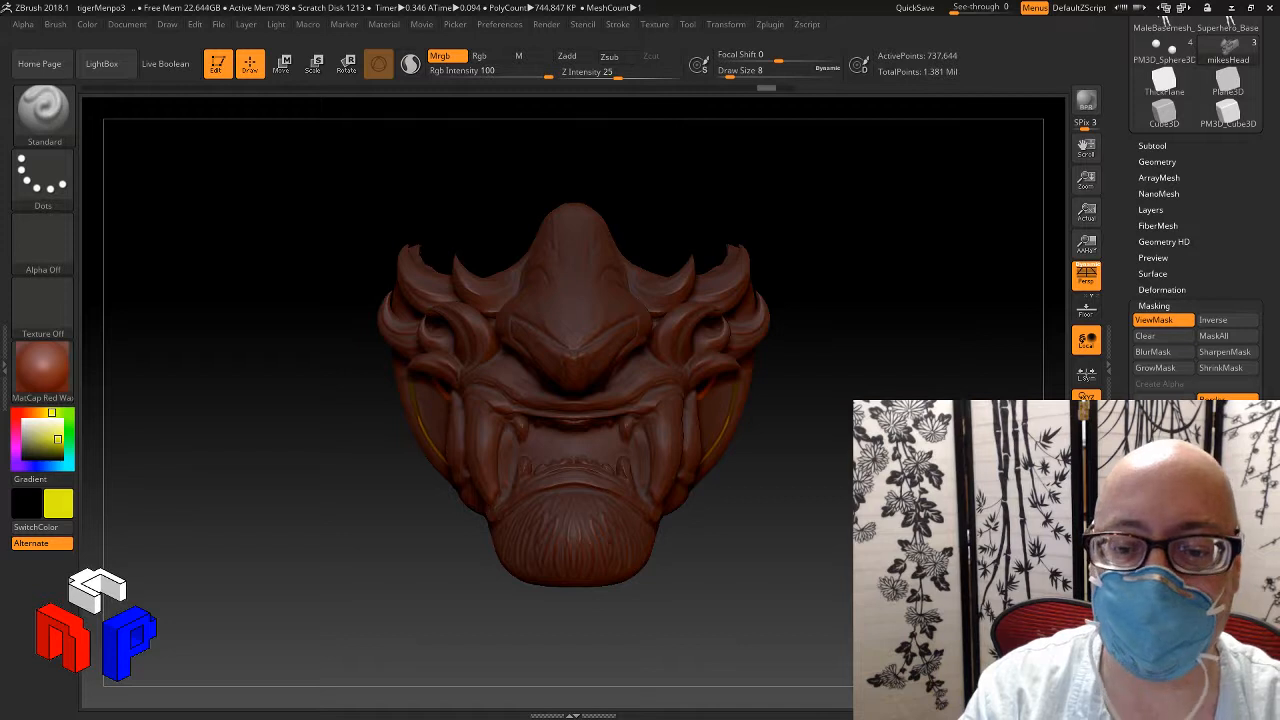
mouse_move(880, 230)
left_mouse_down()
mouse_move(745, 216)
mouse_move(790, 235)
mouse_move(764, 350)
mouse_move(653, 399)
left_mouse_up()
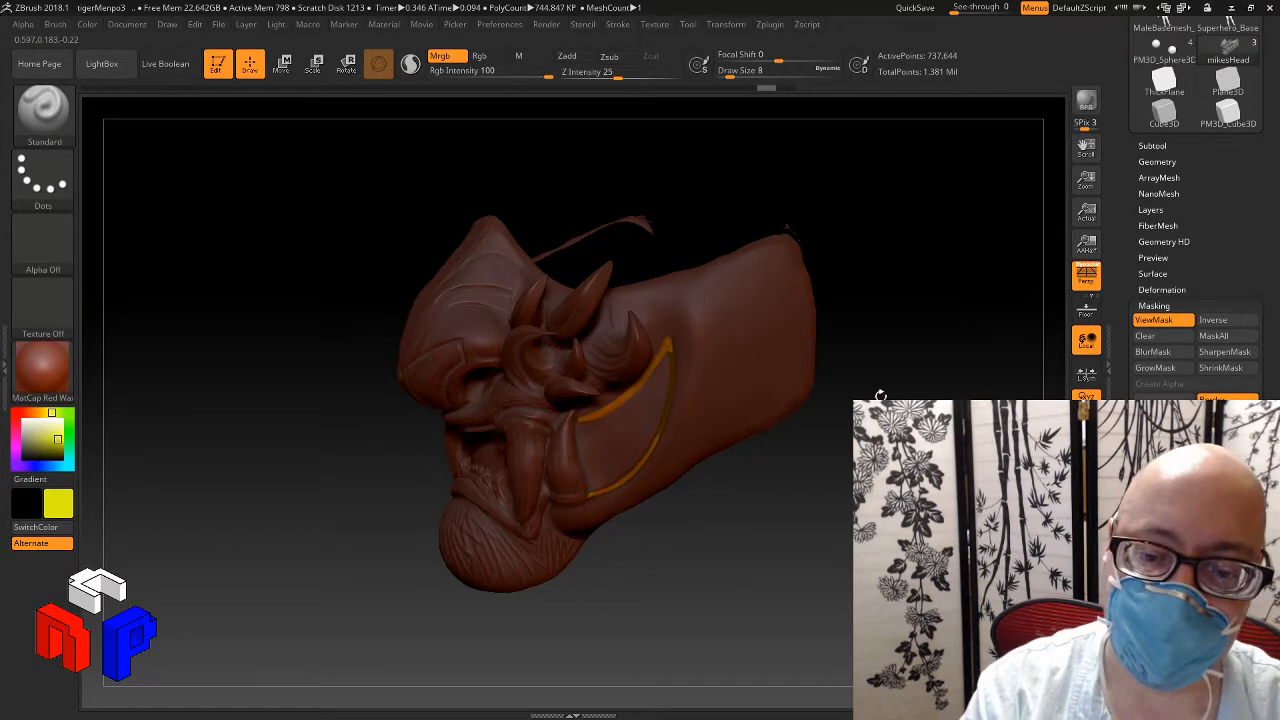
left_click_drag(880, 398, 578, 454)
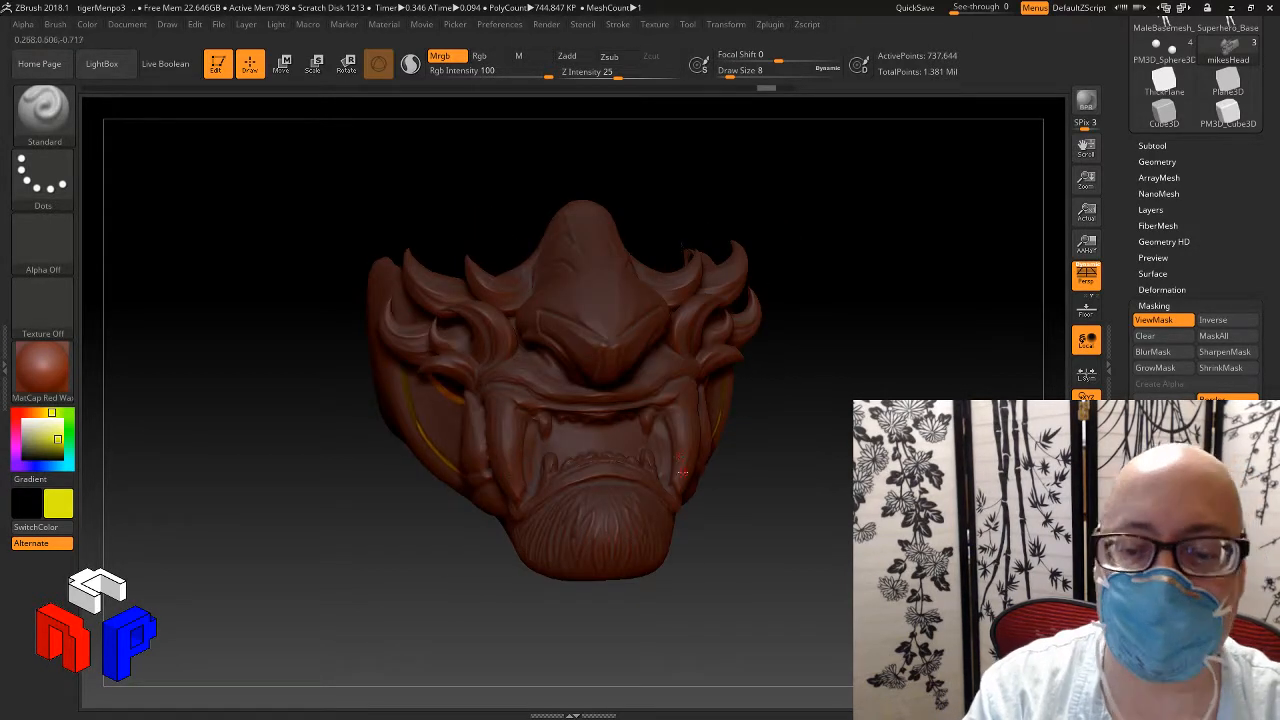
left_click_drag(820, 419, 845, 433)
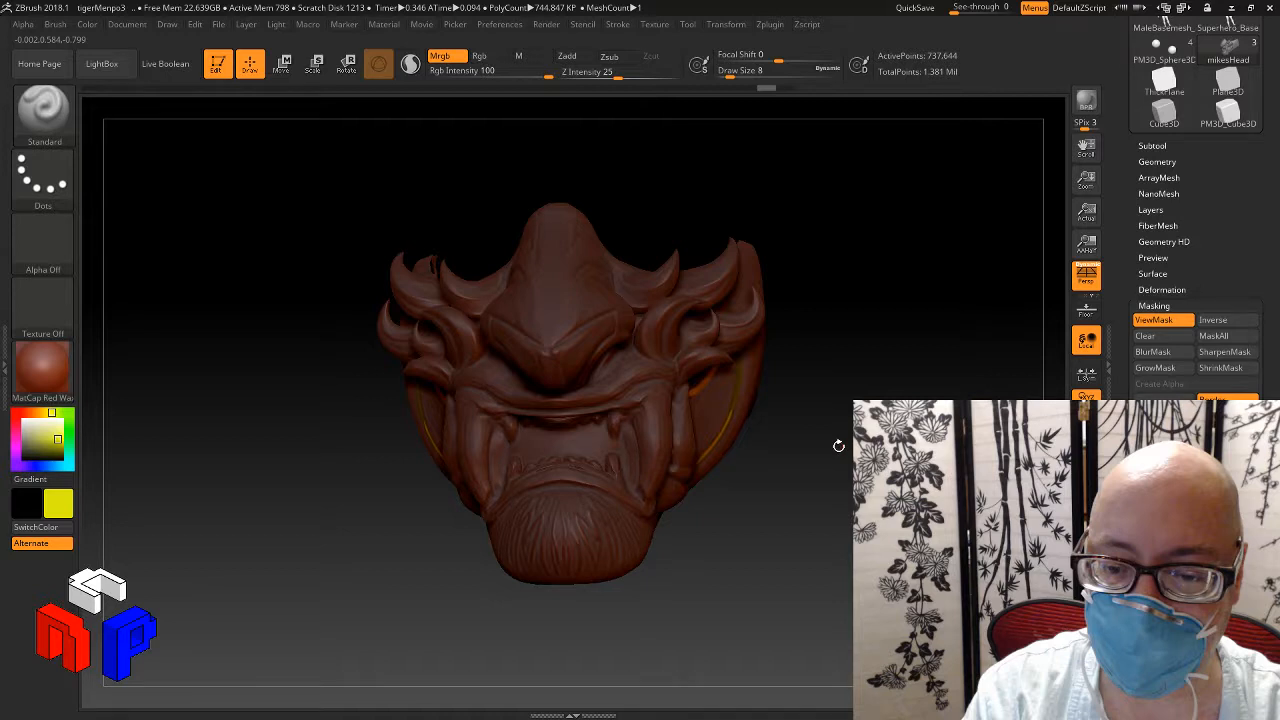
Step: Examine the yellow painted cheek outline up close, the inner side of the mask and its rear side plate
mouse_move(839, 446)
left_mouse_down("shift")
mouse_move(797, 450)
mouse_move(842, 446)
mouse_move(842, 520)
left_mouse_up("shift")
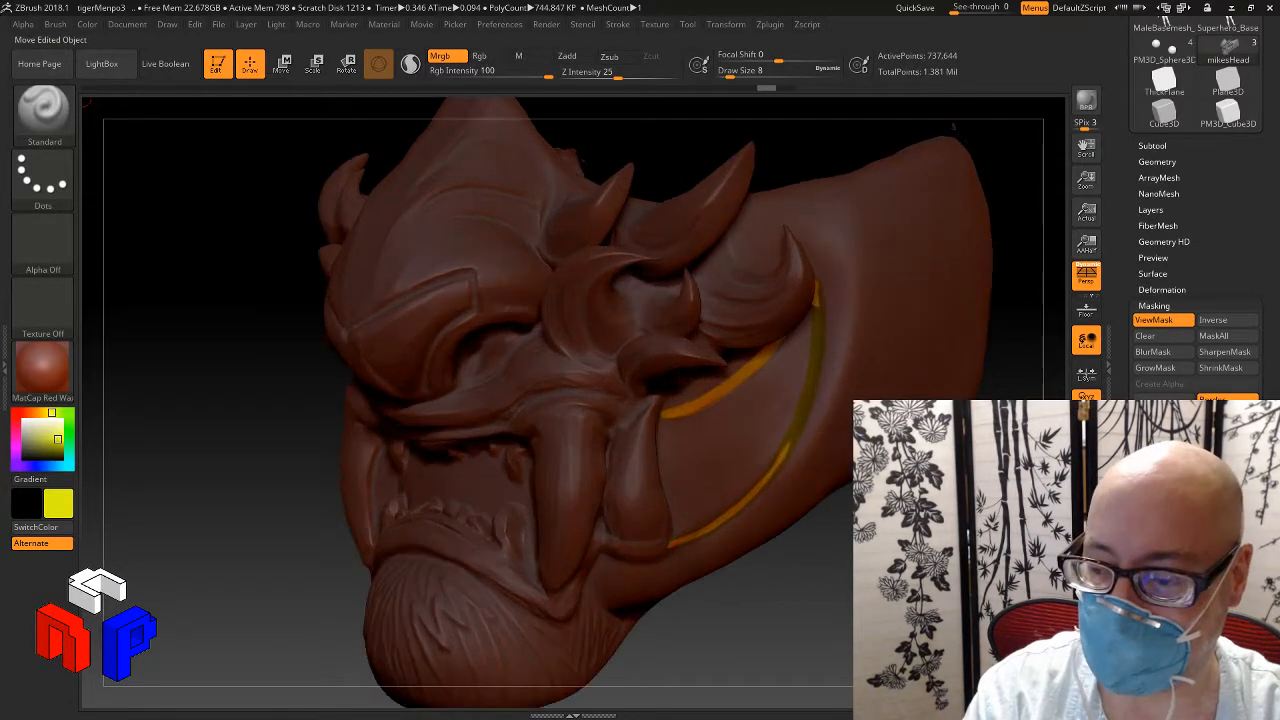
left_click_drag(952, 127, 822, 107, "alt")
left_click_drag(829, 457, 843, 457)
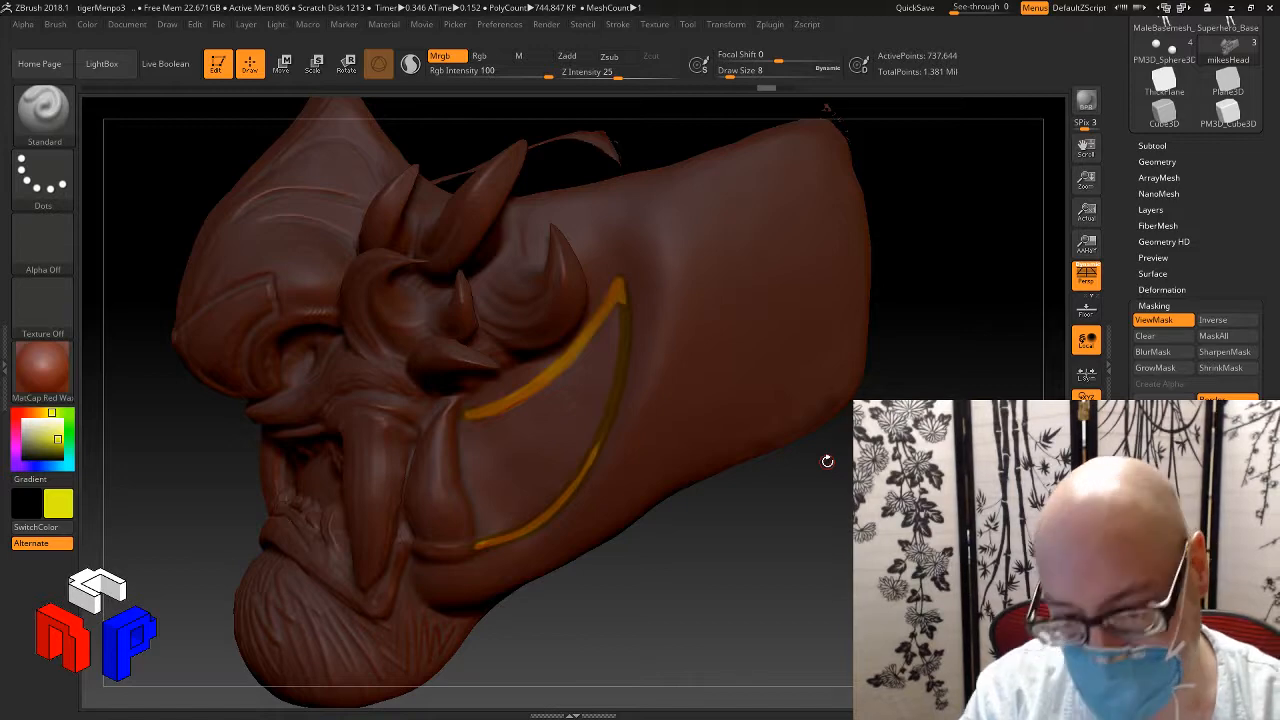
left_click(829, 460, "ctrl+shift")
left_click_drag(818, 488, 740, 460)
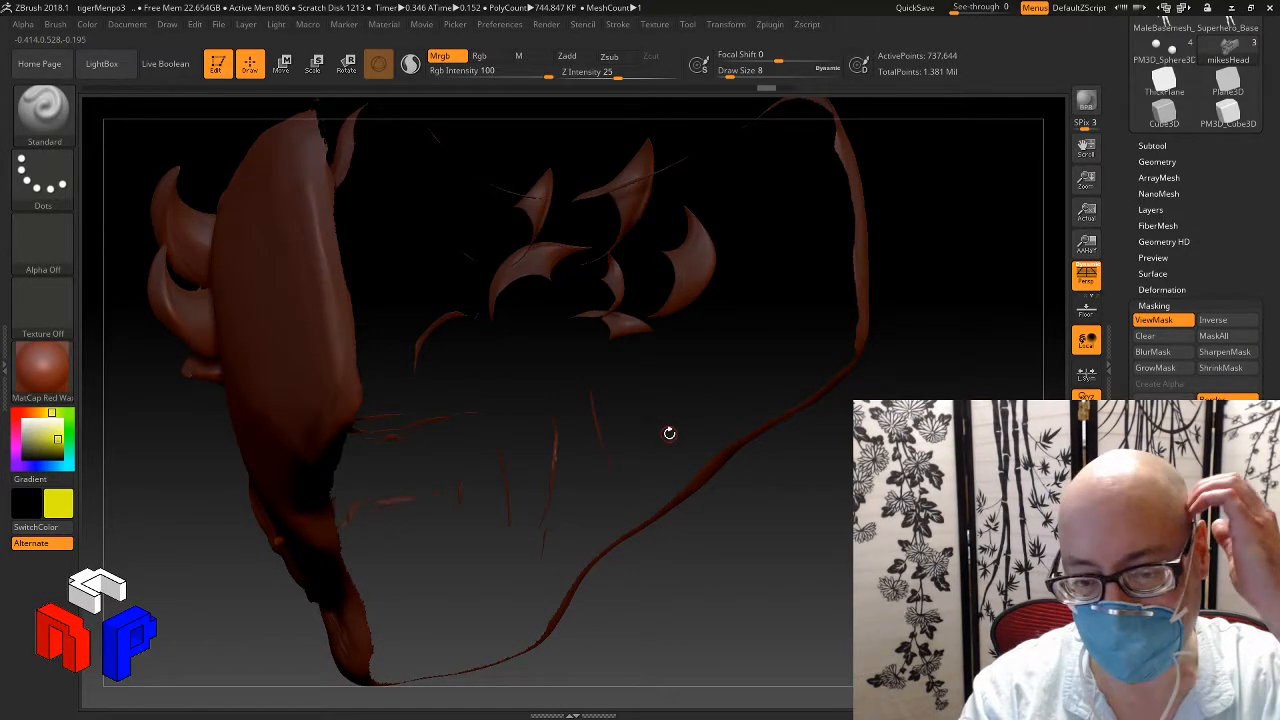
left_click(786, 503, "ctrl+shift")
left_click_drag(915, 580, 843, 494)
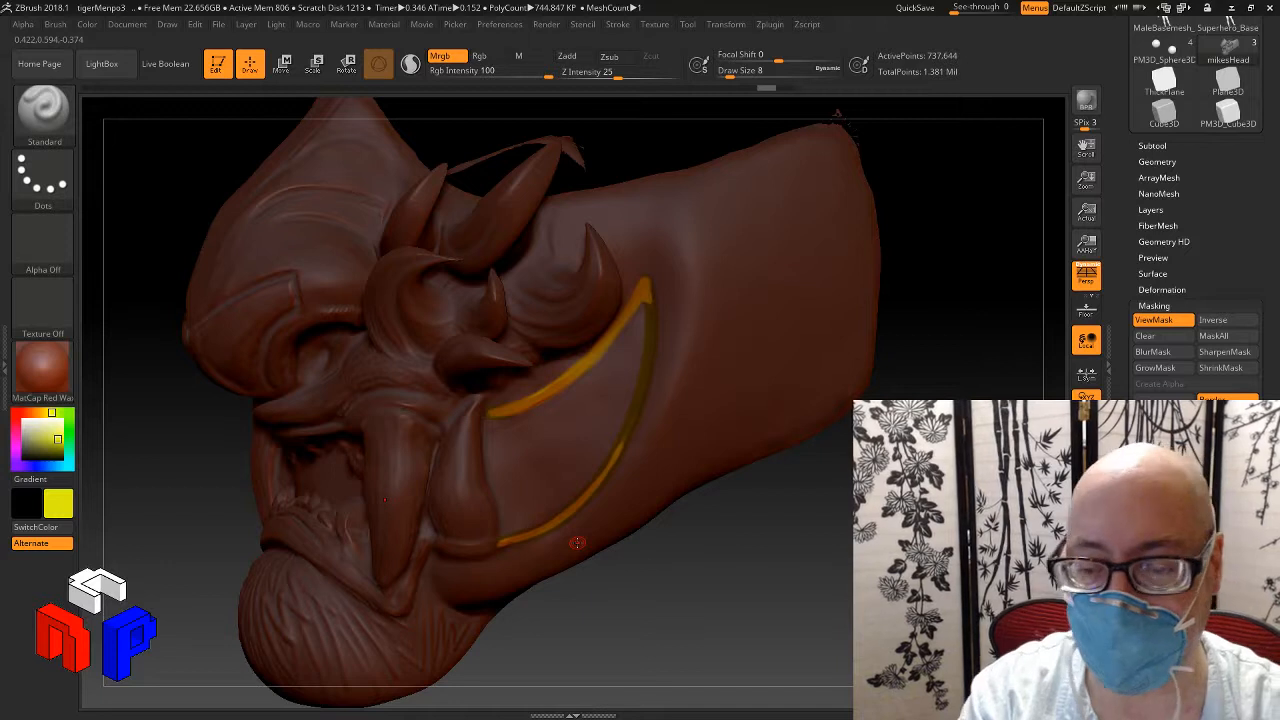
left_click_drag(674, 530, 733, 531)
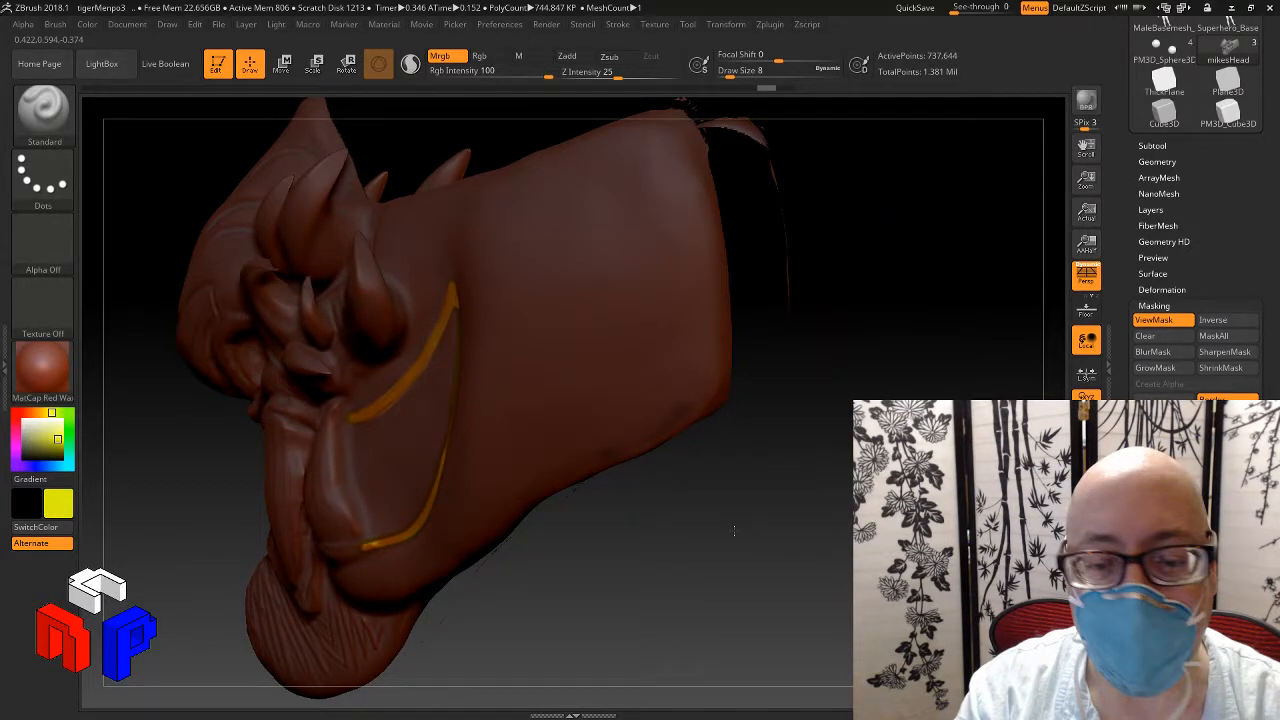
mouse_move(733, 531)
left_mouse_down()
mouse_move(780, 497)
mouse_move(800, 513)
mouse_move(758, 511)
left_mouse_up()
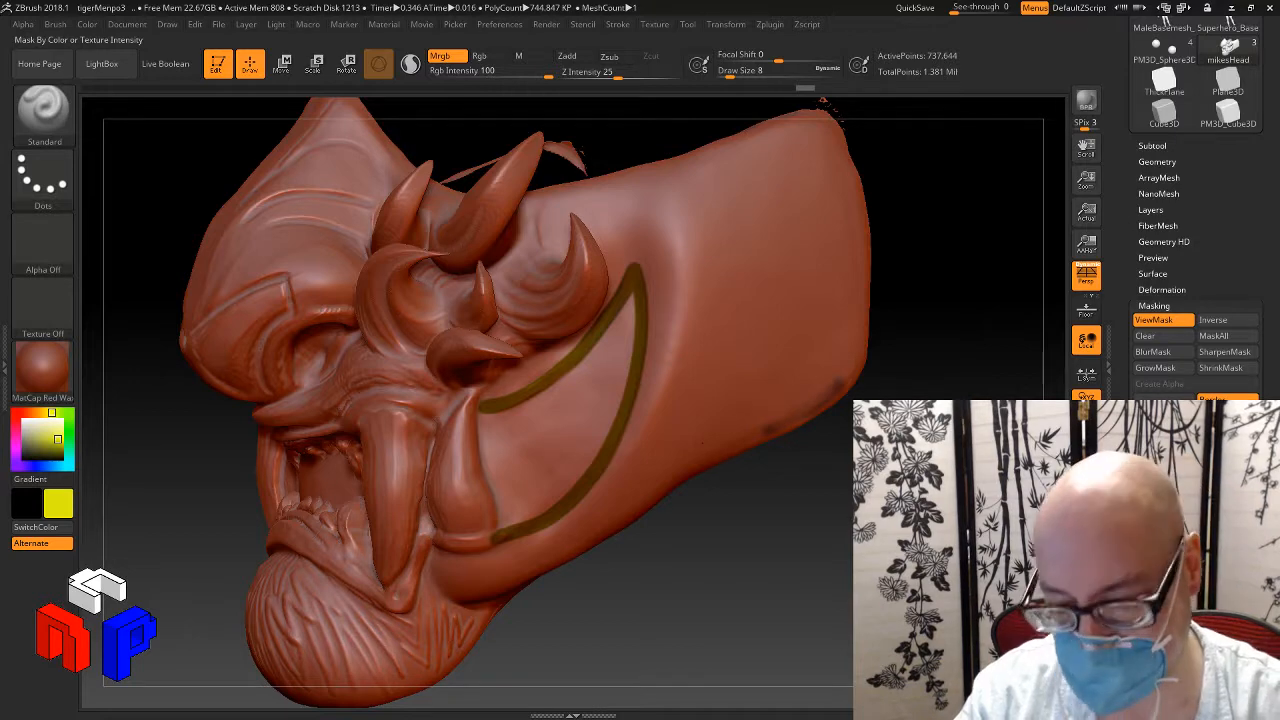
Step: Undo the last masking changes, then mask over the stray unmasked patch at the side plate's lower rear corner with a draw size of 35
key("ctrl+z")
key("ctrl+z")
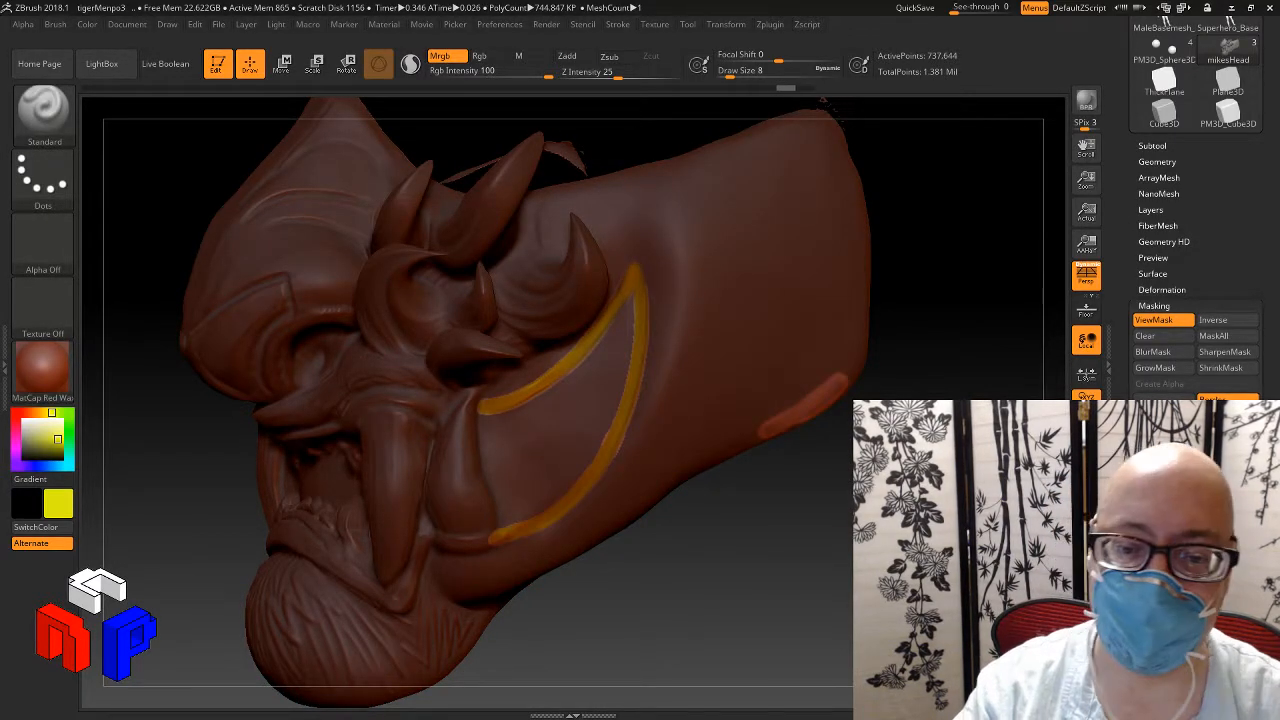
left_click_drag(884, 543, 832, 549)
key("s")
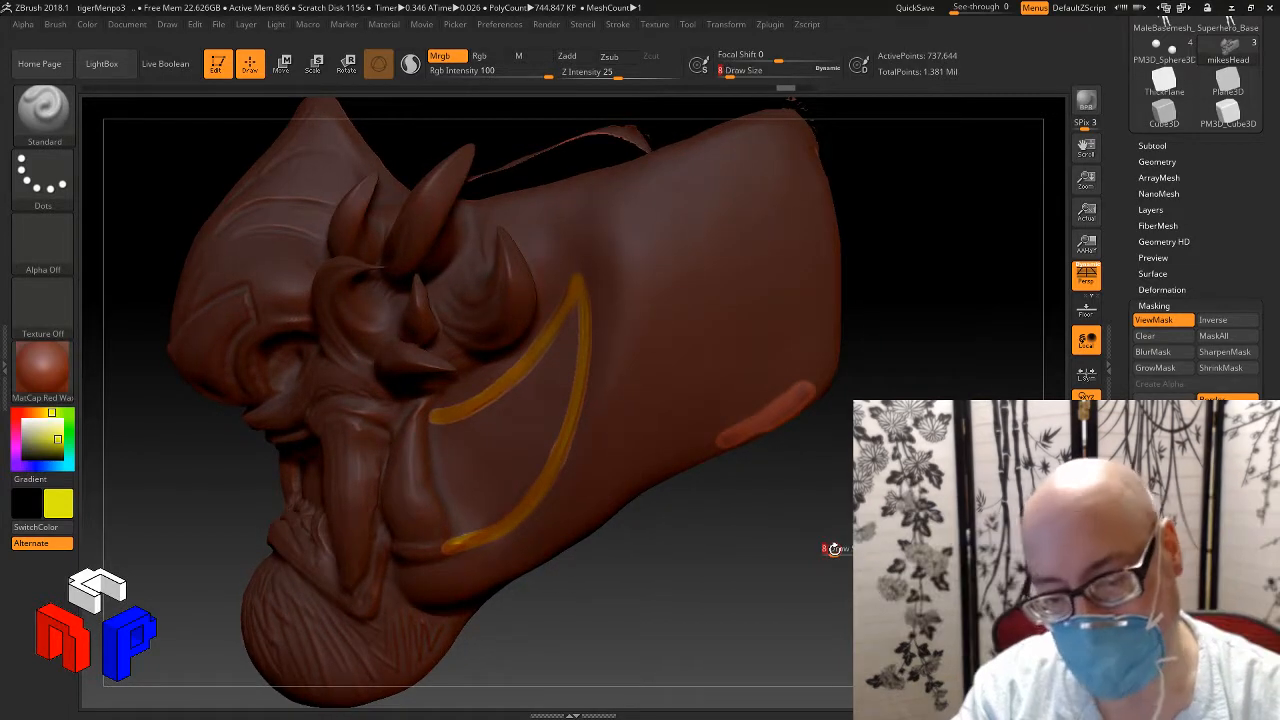
left_click_drag(846, 551, 808, 520)
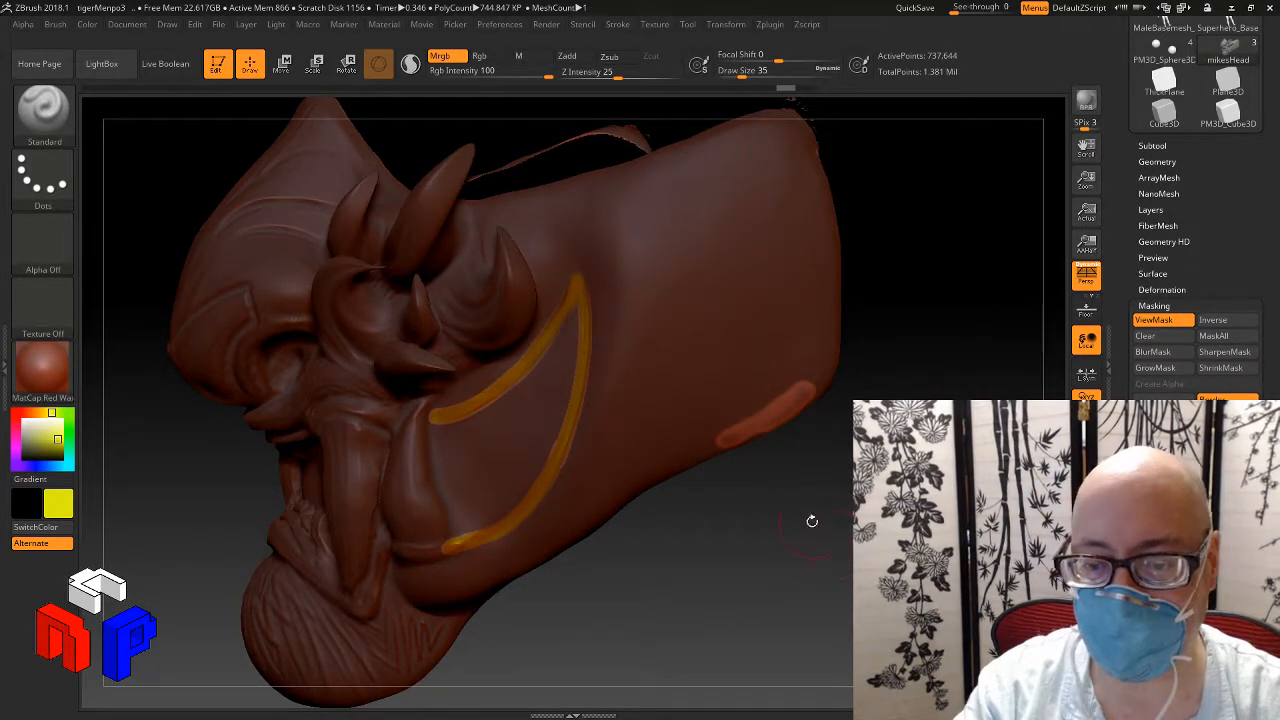
key("ctrl")
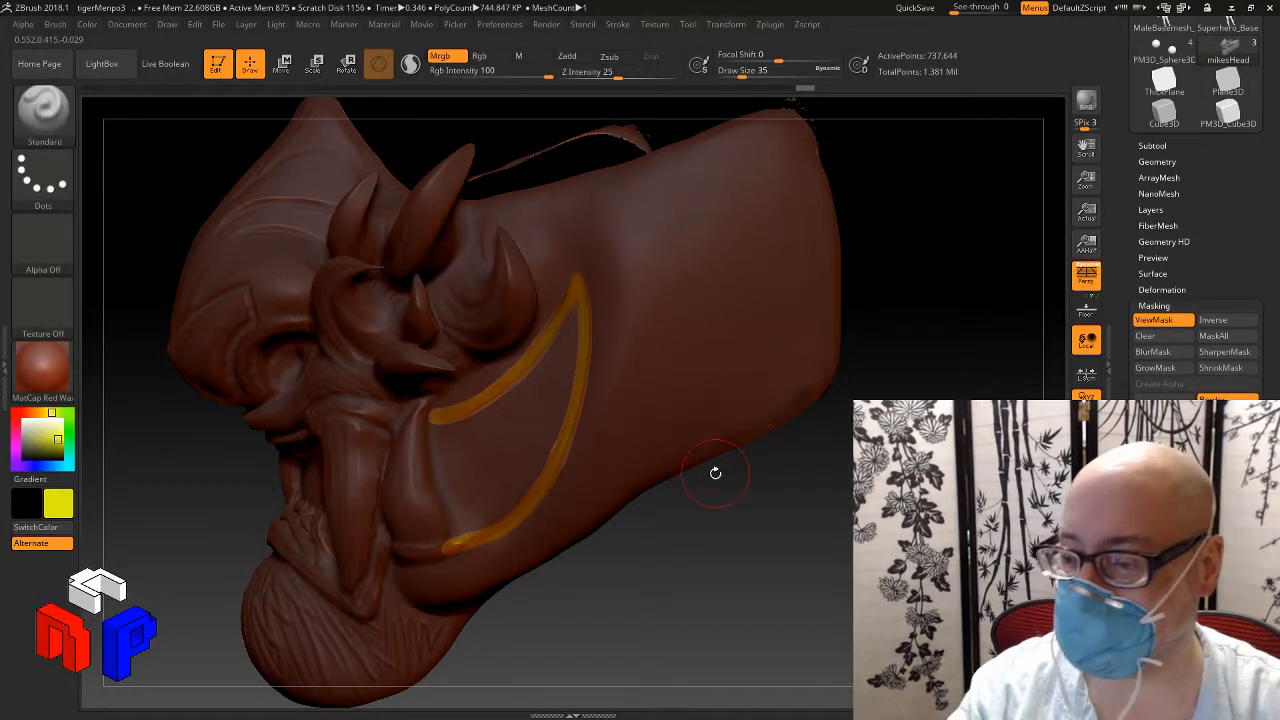
Step: Try the Inflate deformation on the unmasked yellow cheek strips, then undo it
scroll(1196, 184, "down", 1)
scroll(1196, 184, "up", 1)
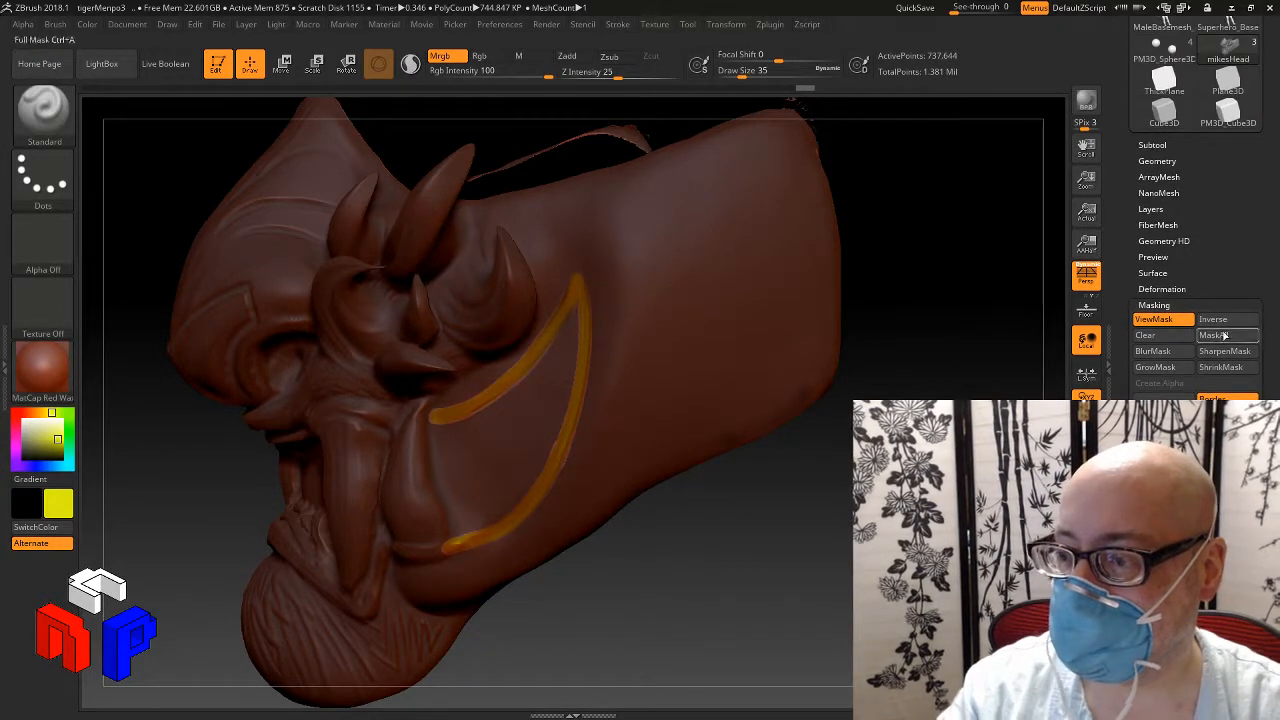
left_click(1161, 289)
scroll(1196, 200, "down", 3)
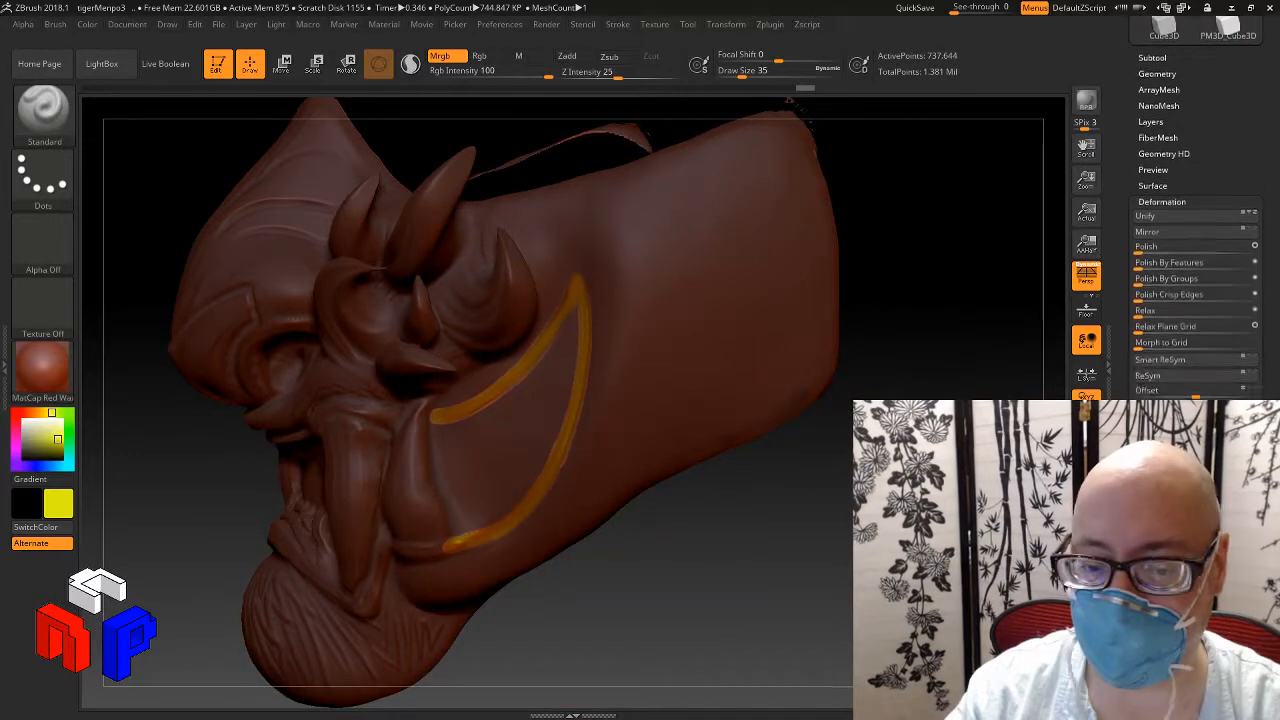
scroll(1196, 200, "down", 1)
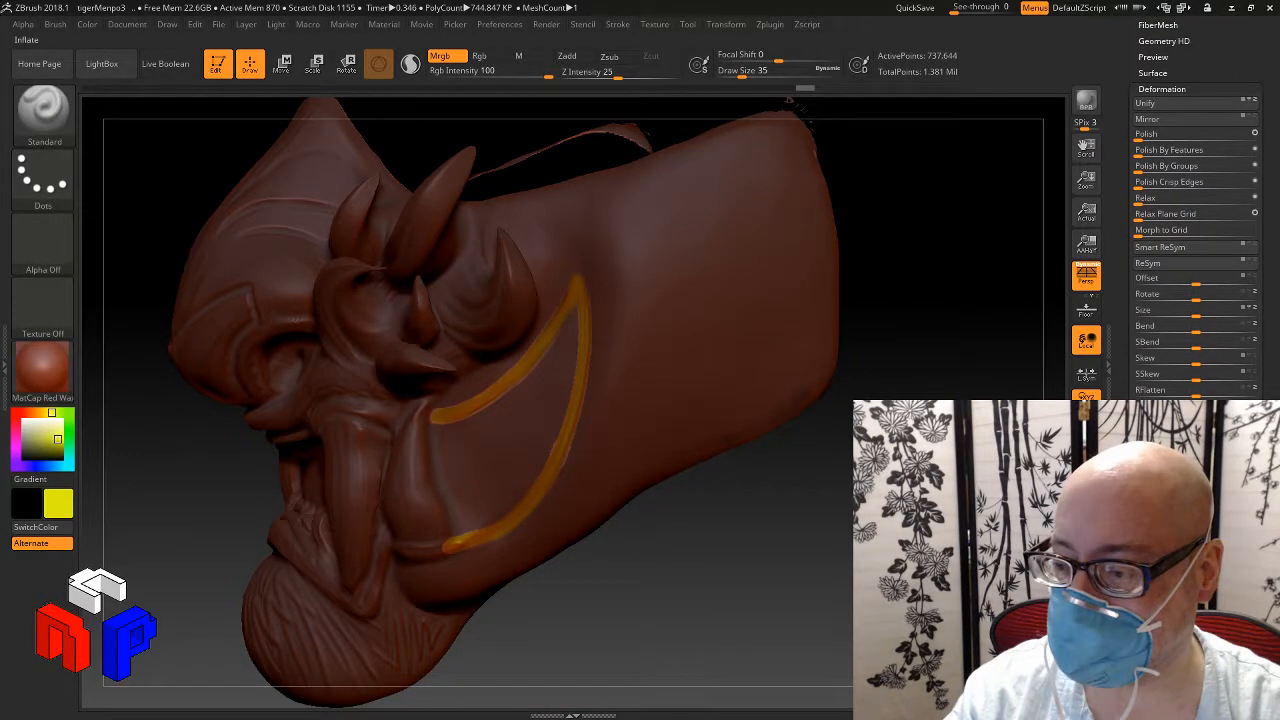
mouse_move(766, 546)
left_mouse_down()
mouse_move(775, 510)
mouse_move(745, 522)
left_mouse_up()
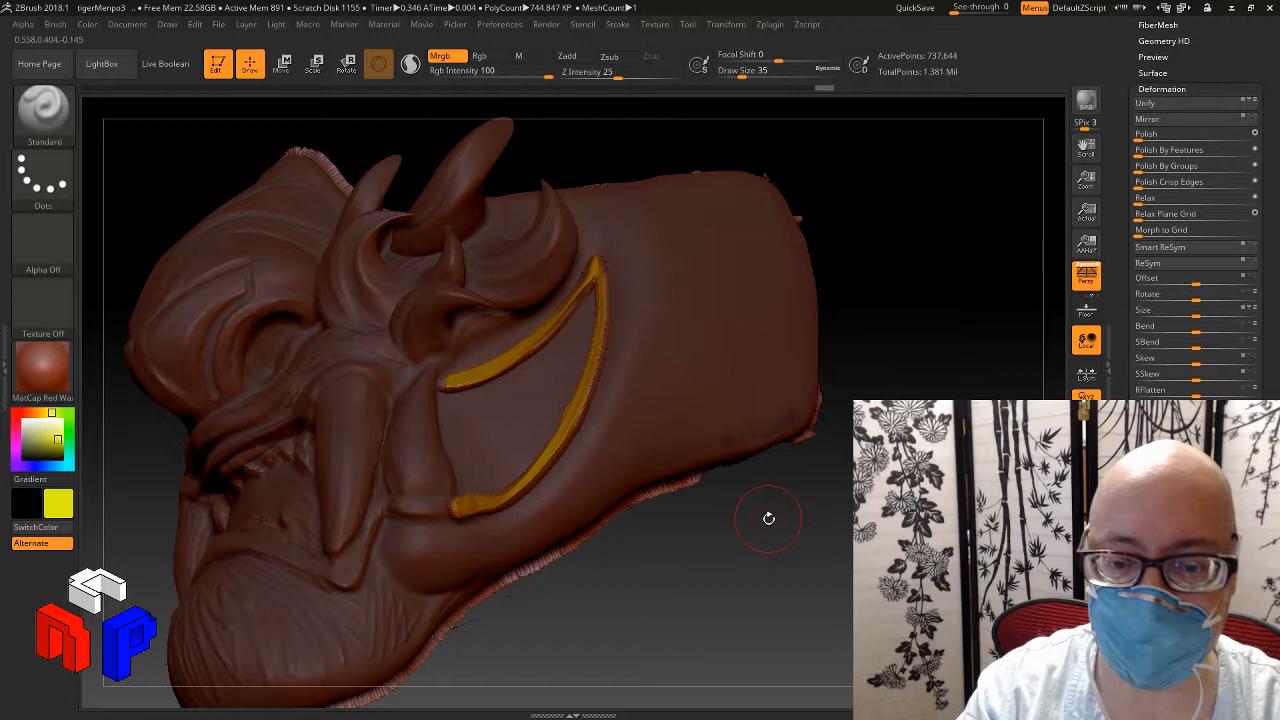
mouse_move(769, 518)
left_mouse_down()
mouse_move(786, 531)
mouse_move(826, 523)
left_mouse_up()
key("ctrl+z")
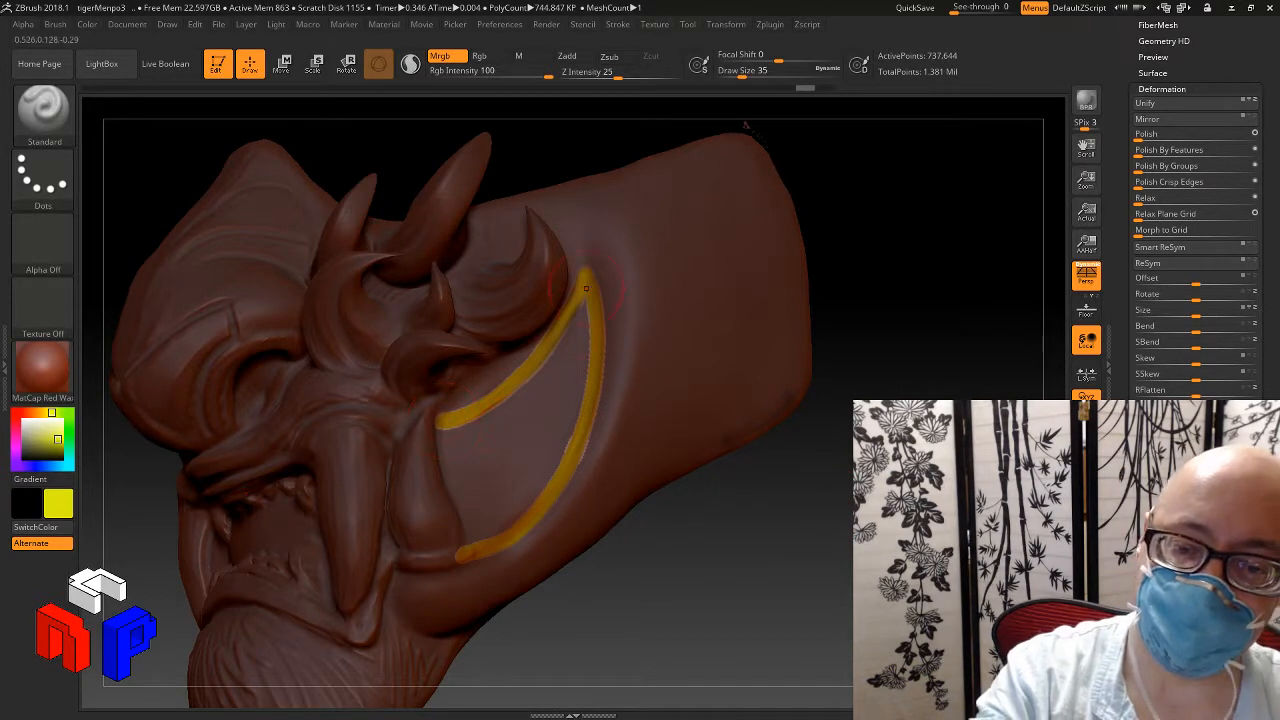
Step: Reduce the draw size to 12 and paint a freehand S-shaped unmasked stroke on the mask's rear side plate
mouse_move(790, 505)
left_mouse_down()
mouse_move(762, 501)
mouse_move(789, 498)
left_mouse_up()
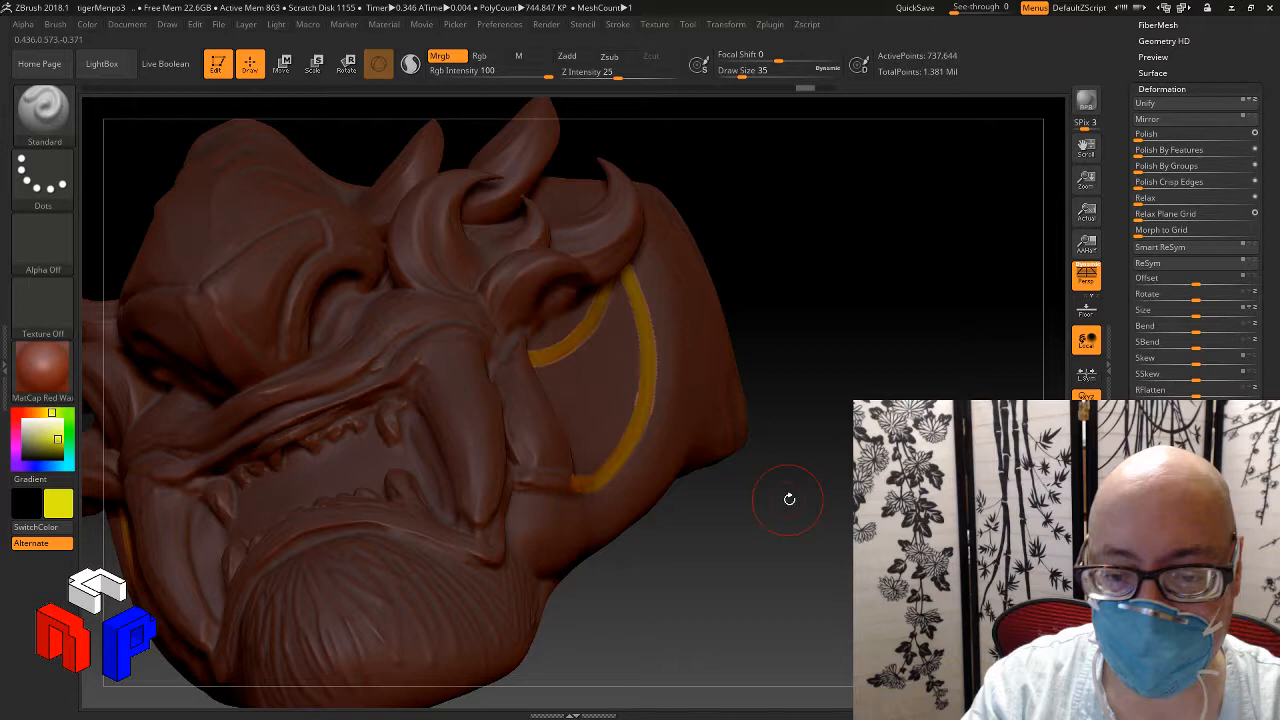
left_click_drag(789, 498, 837, 506)
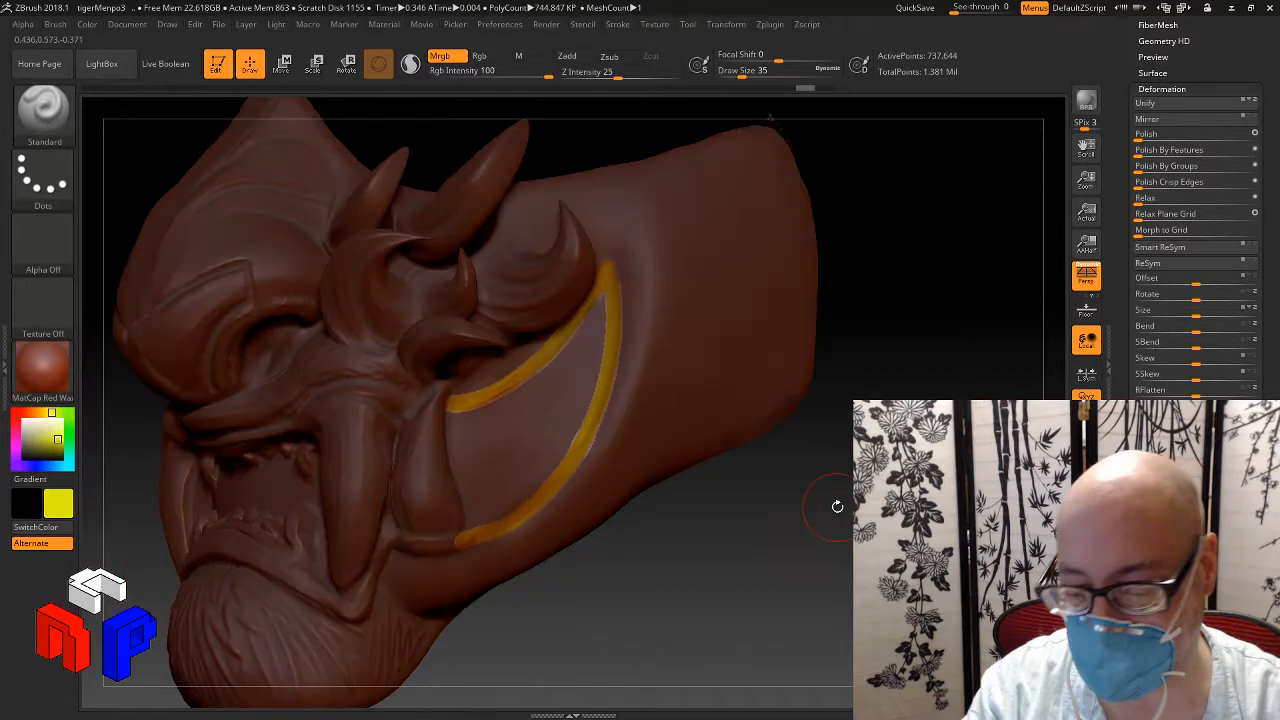
key("s")
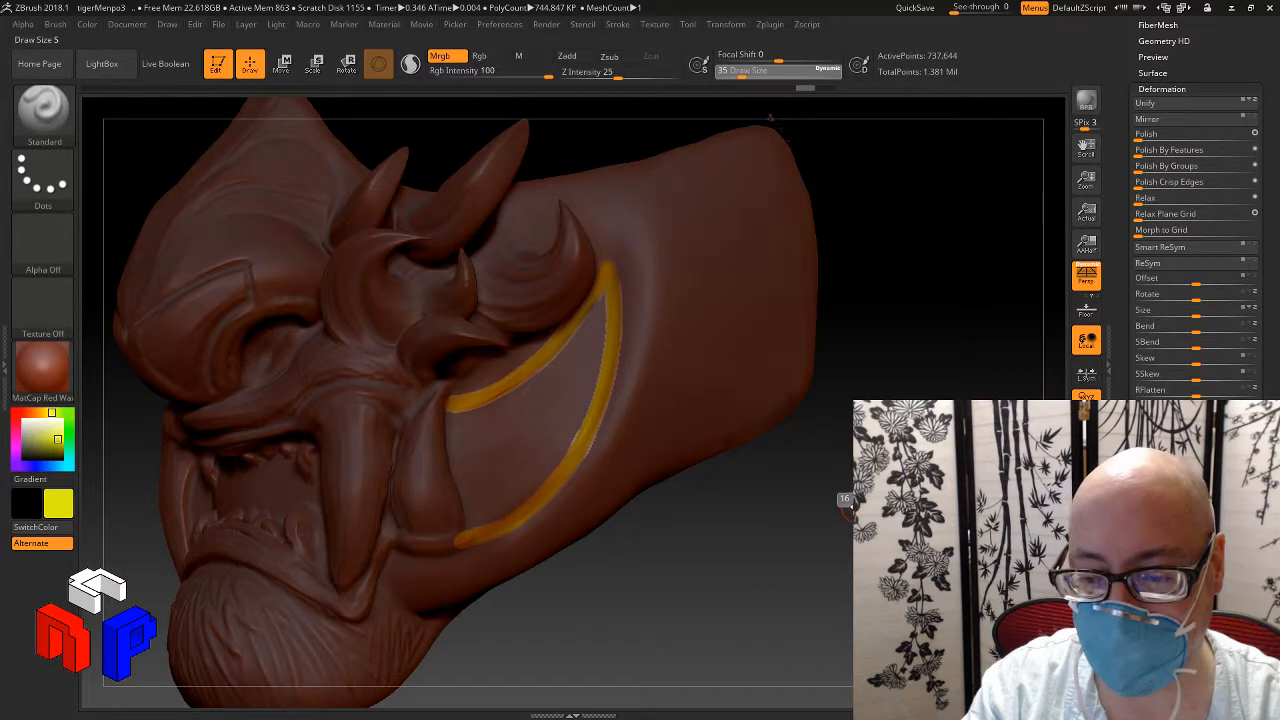
left_click_drag(860, 506, 850, 506)
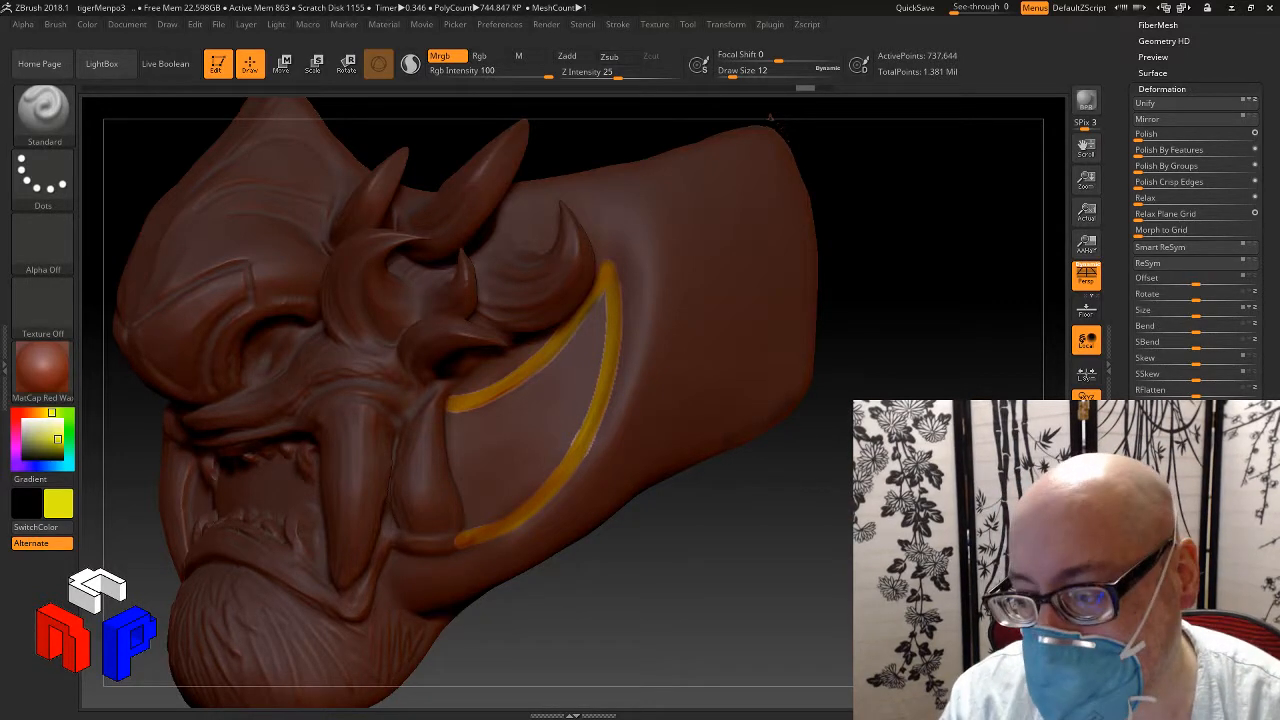
scroll(1195, 250, "up", 5)
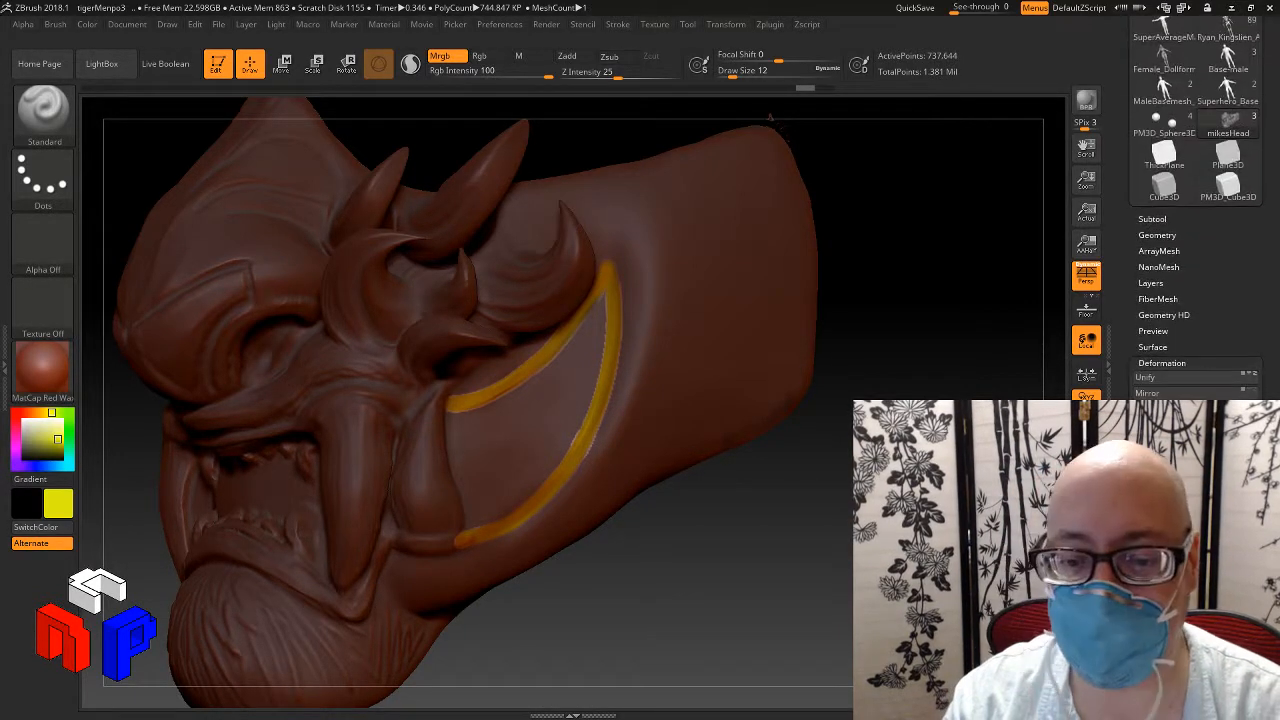
scroll(1217, 399, "up", 1)
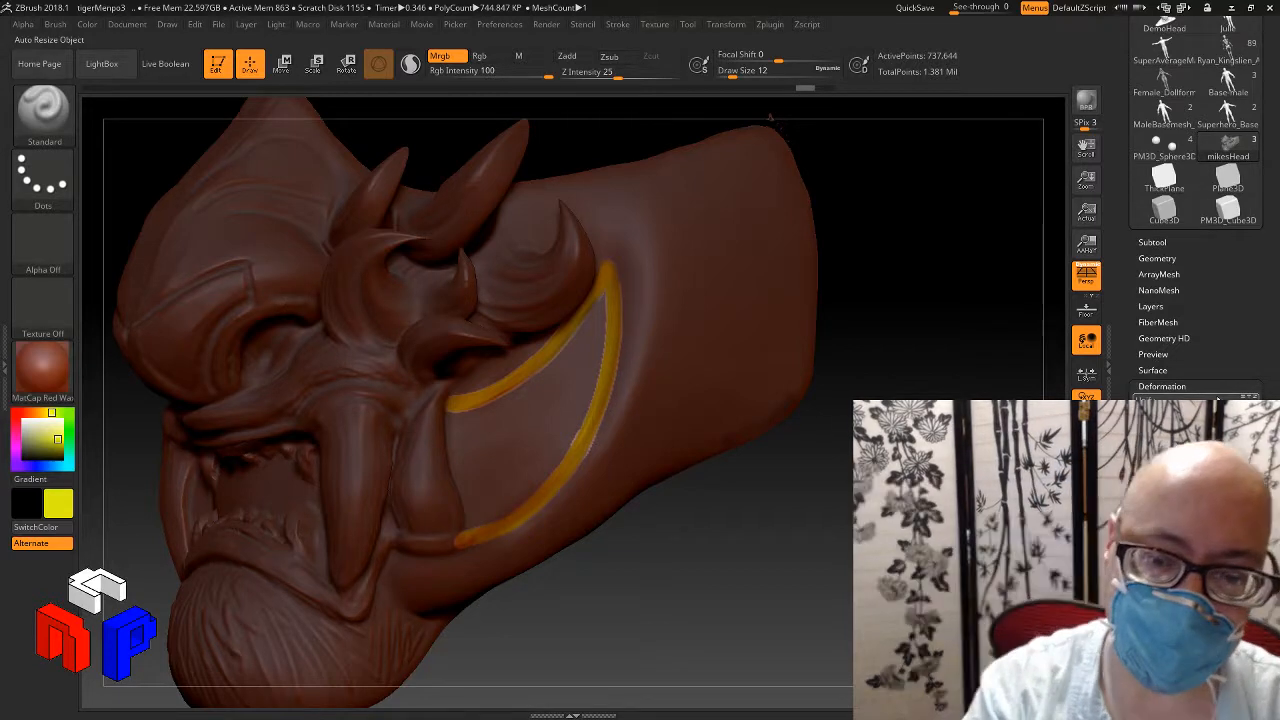
left_click_drag(745, 489, 728, 492)
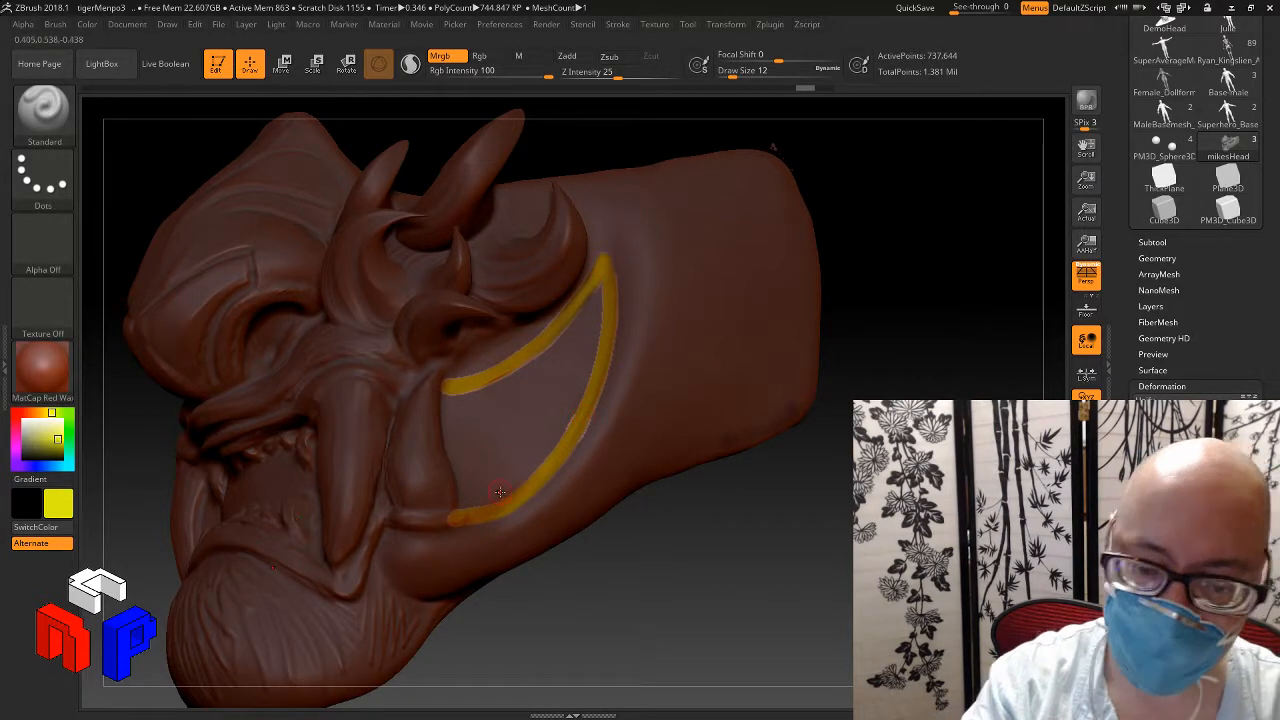
left_click_drag(714, 520, 700, 423)
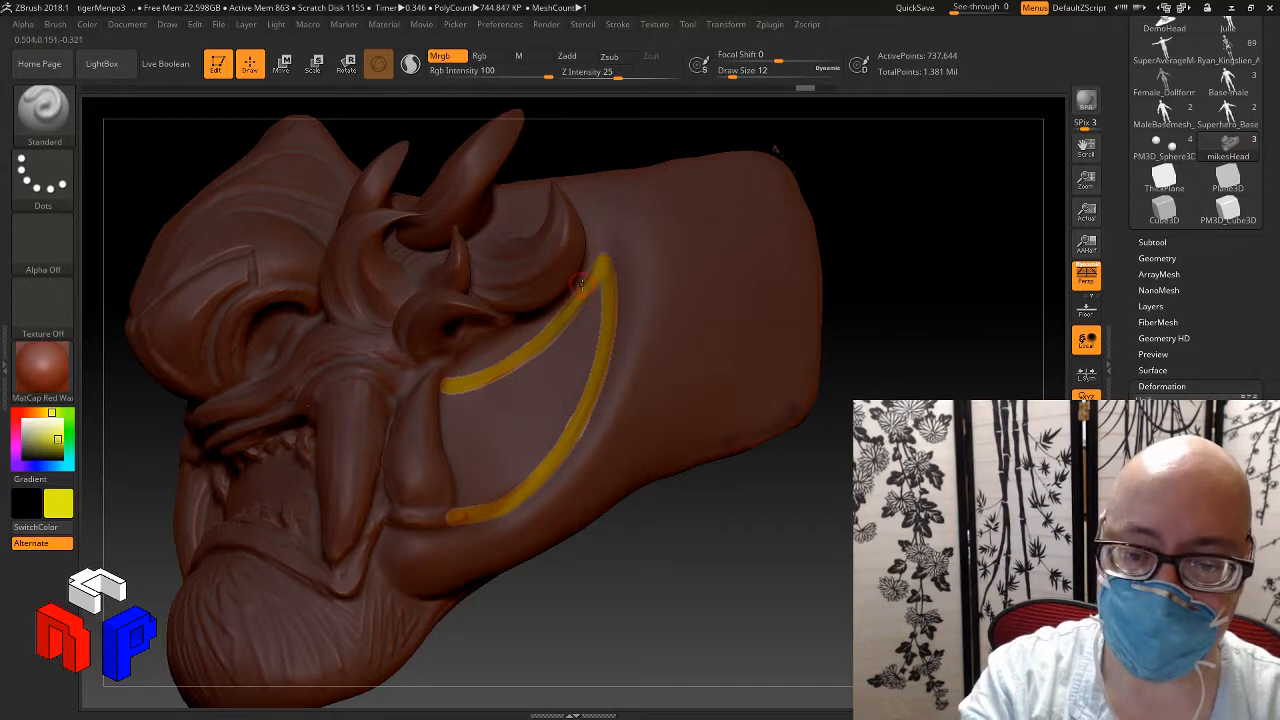
mouse_move(780, 470)
left_mouse_down()
mouse_move(826, 514)
mouse_move(790, 498)
left_mouse_up()
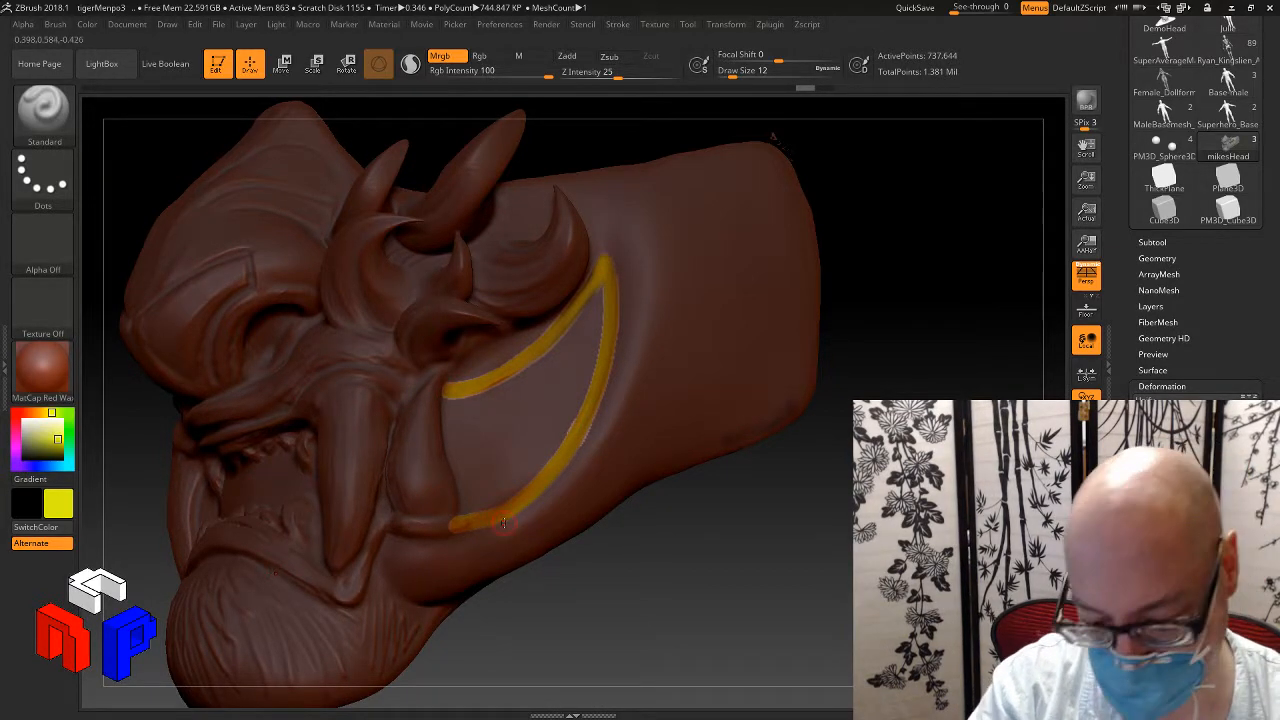
key("ctrl")
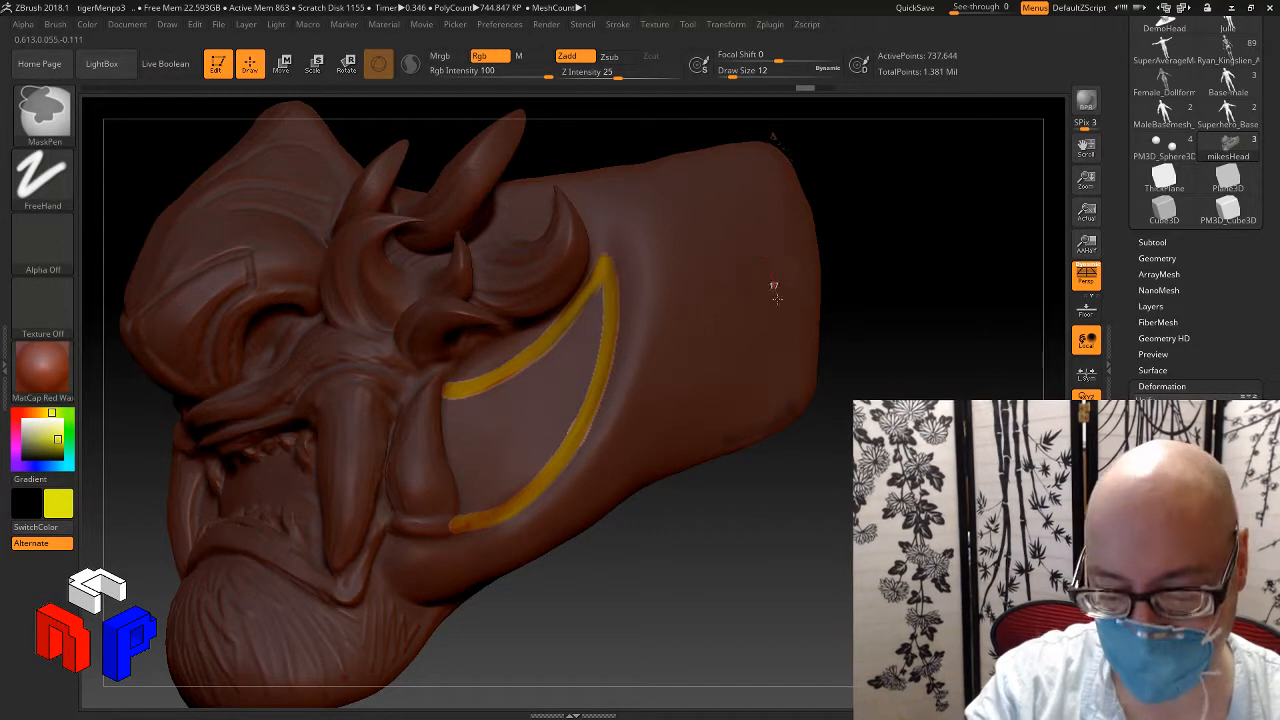
mouse_move(707, 265)
left_mouse_down("ctrl")
mouse_move(776, 300)
mouse_move(697, 394)
mouse_move(770, 376)
left_mouse_up("ctrl")
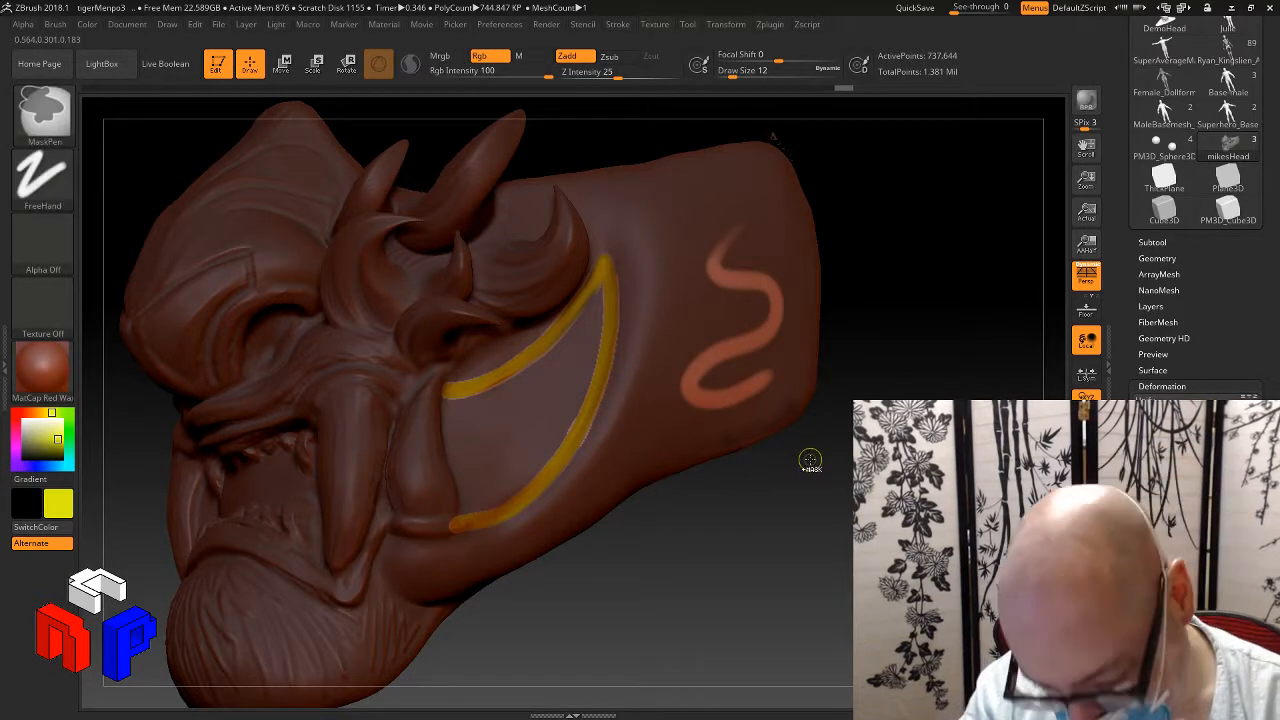
Step: Undo the freehand S-shaped unmasked stroke on the mask's rear side plate
key("ctrl+z")
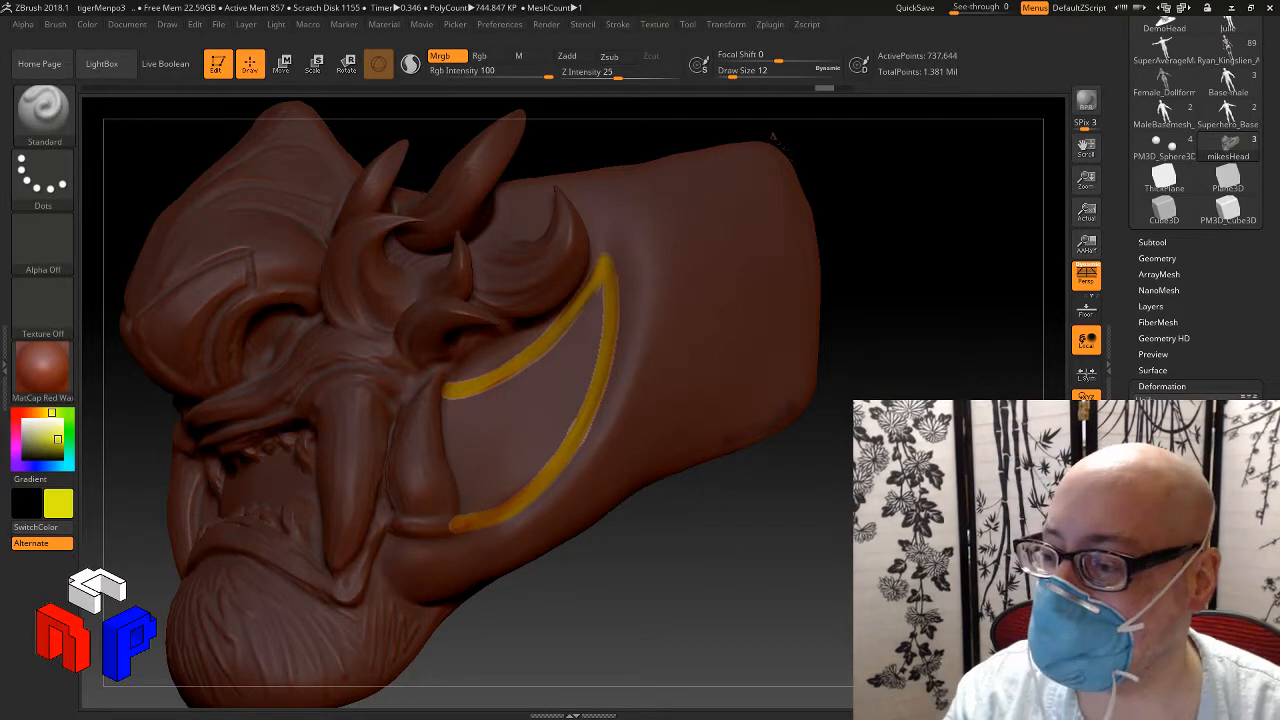
left_click_drag(1268, 446, 1268, 409)
scroll(1195, 300, "up", 2)
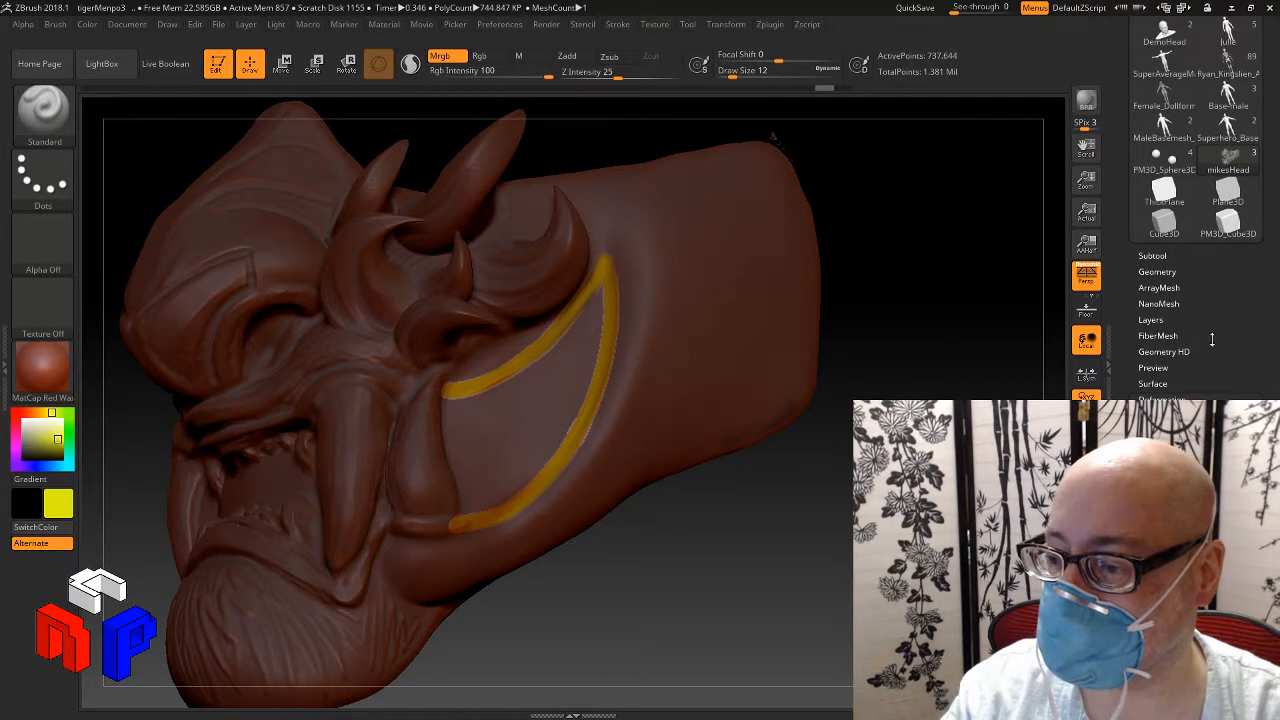
scroll(1195, 300, "up", 1)
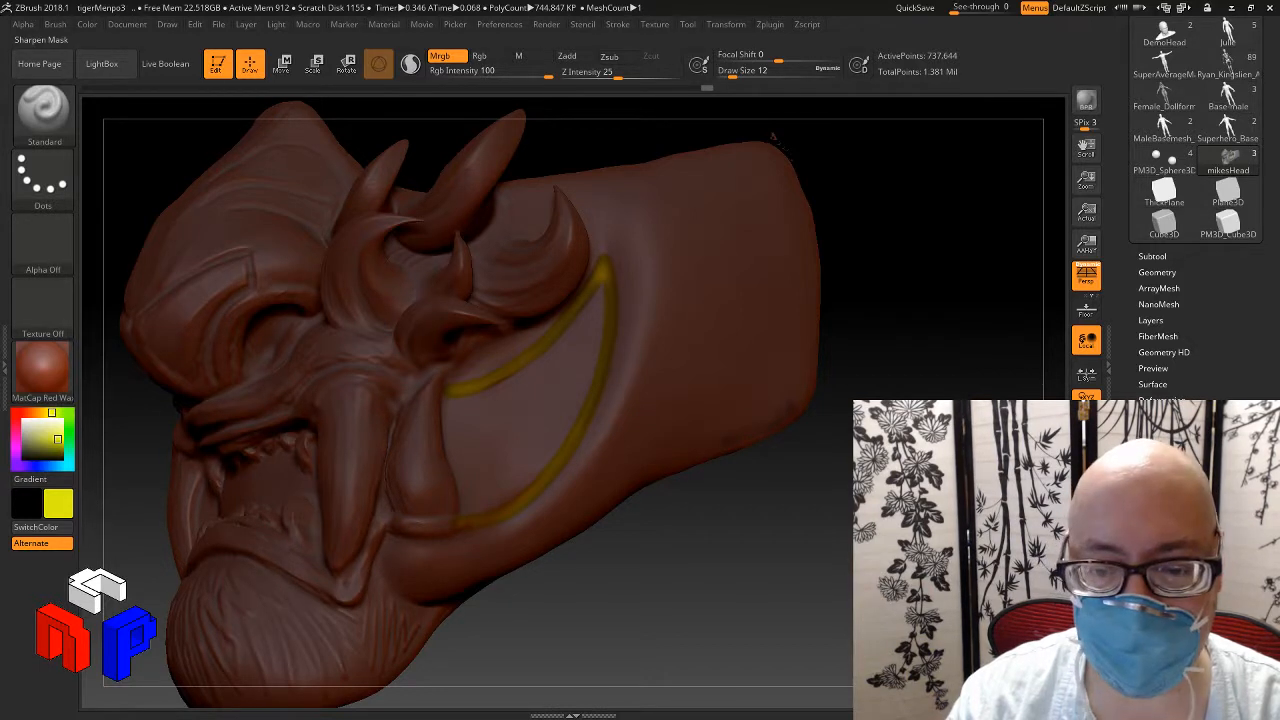
Step: Try different Blur Mask and Sharpen Mask combinations around the yellow cheek outline, comparing them by stepping through the undo history
key("ctrl+z")
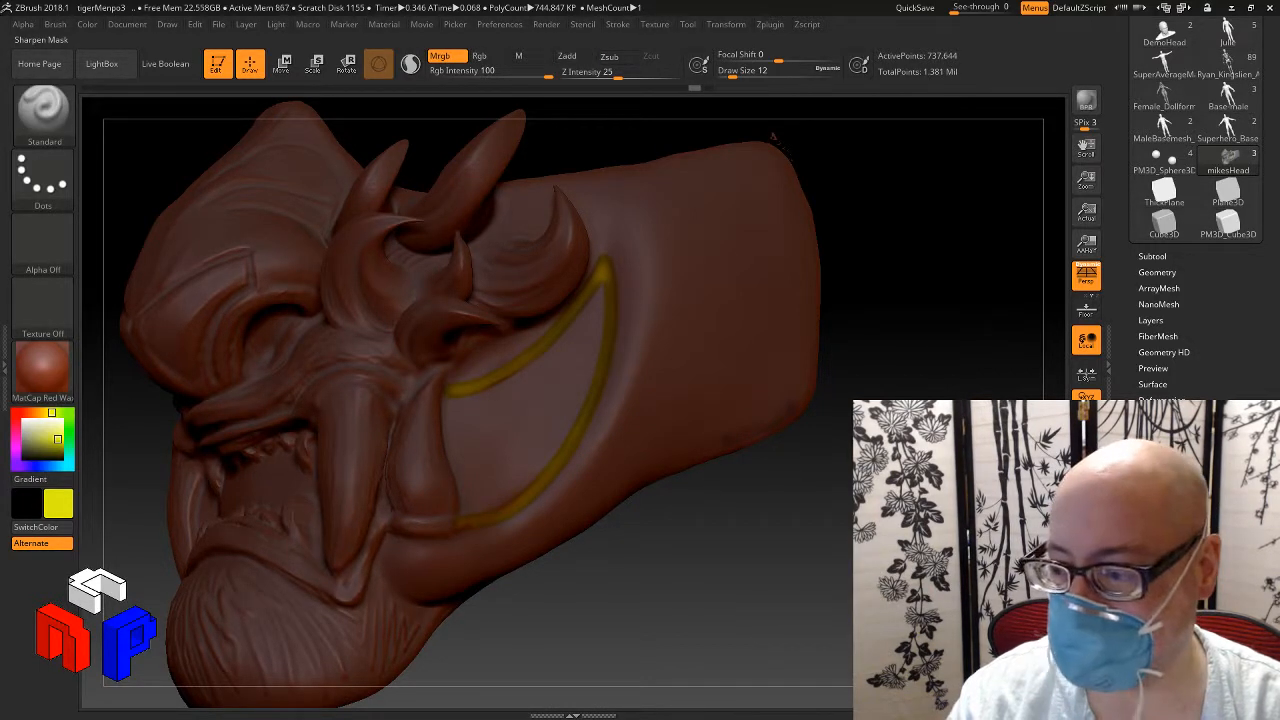
key("ctrl+shift+z")
key("ctrl+shift+z")
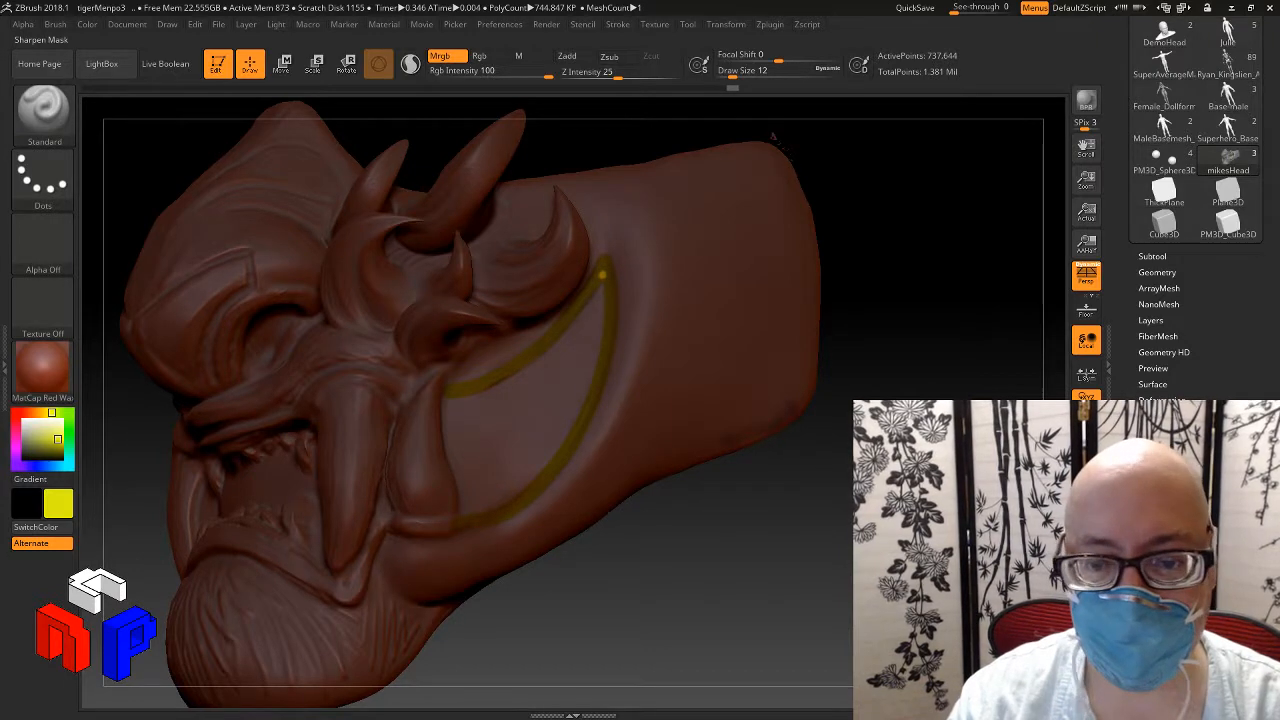
key("ctrl+shift+z")
key("ctrl+shift+z")
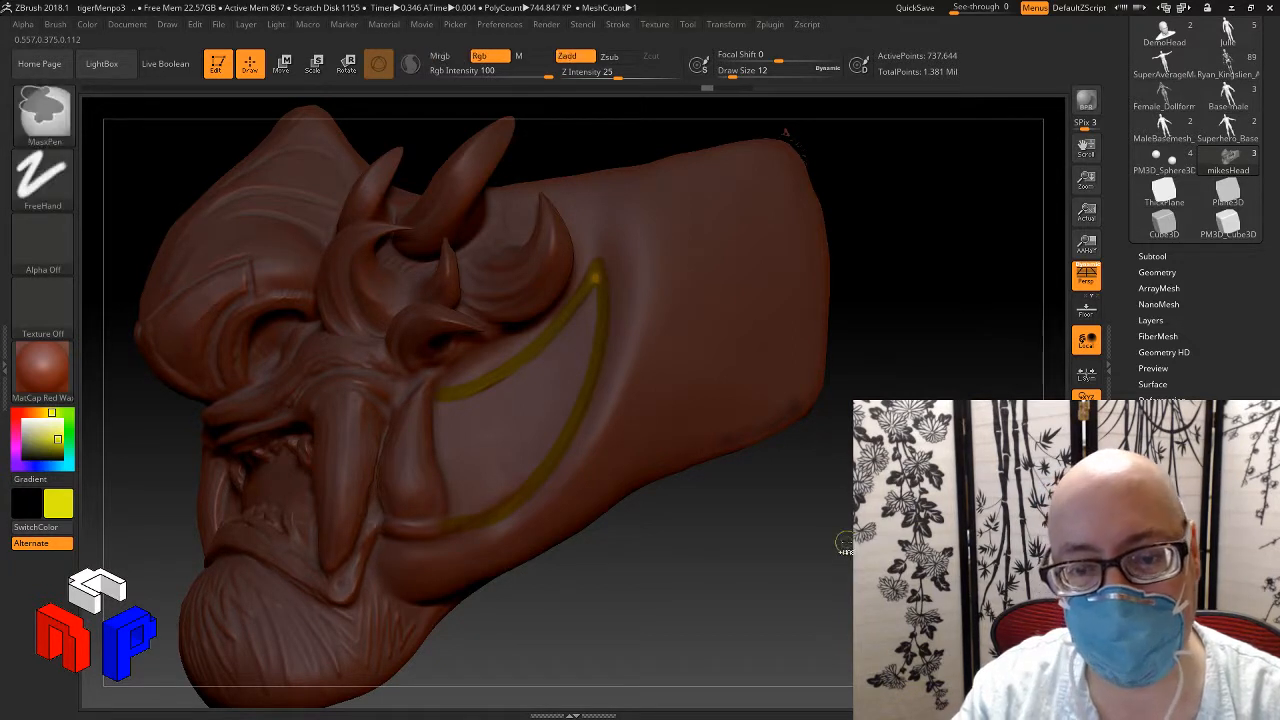
key("ctrl+z")
key("ctrl+shift+z")
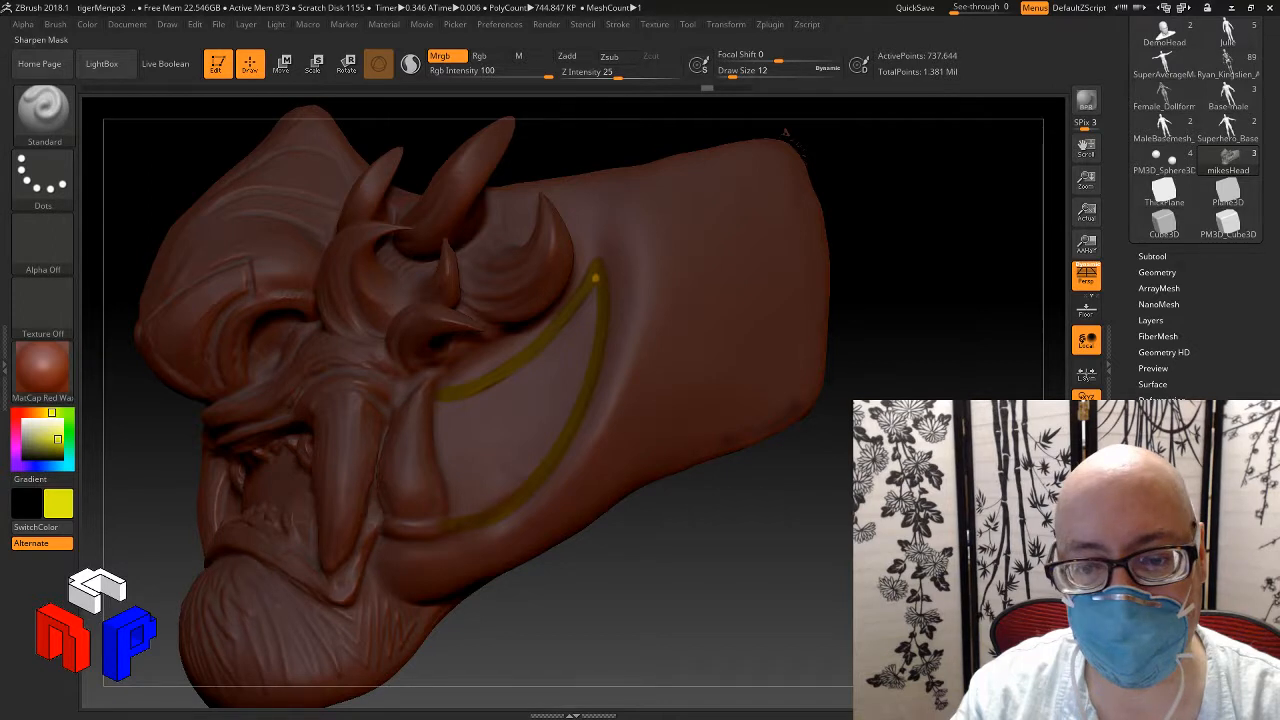
key("ctrl+z")
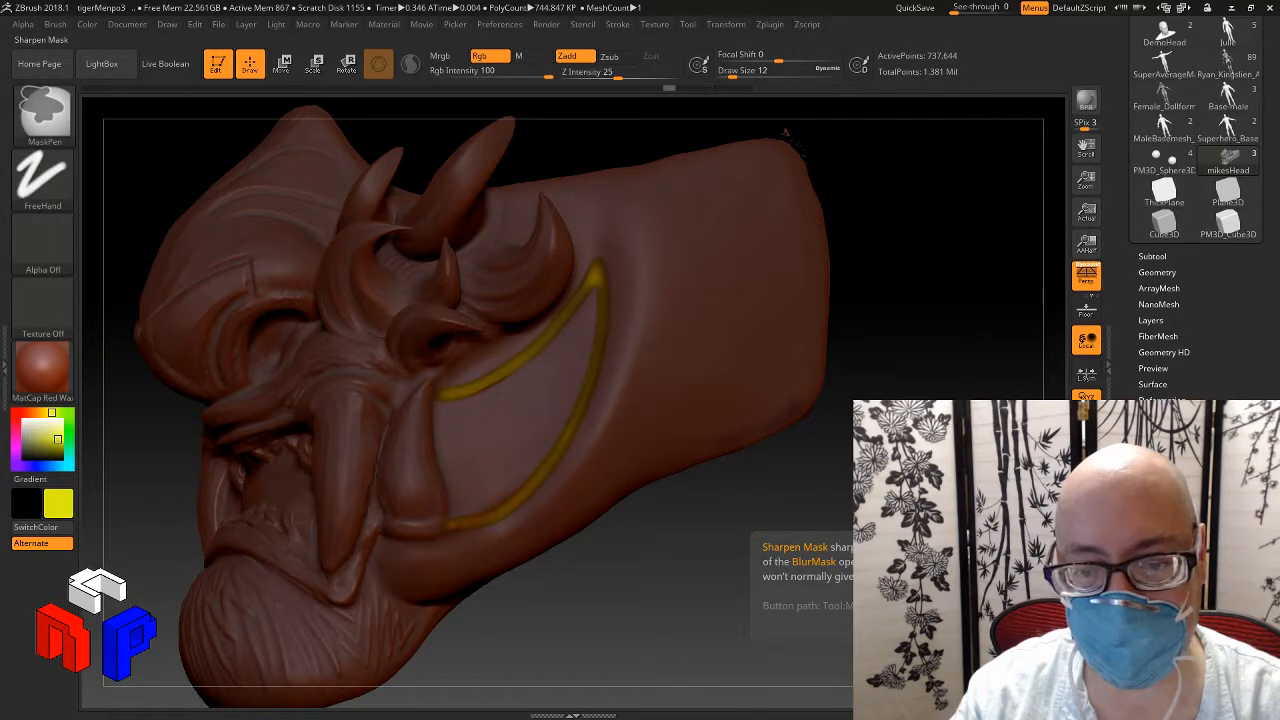
key("ctrl+shift+z")
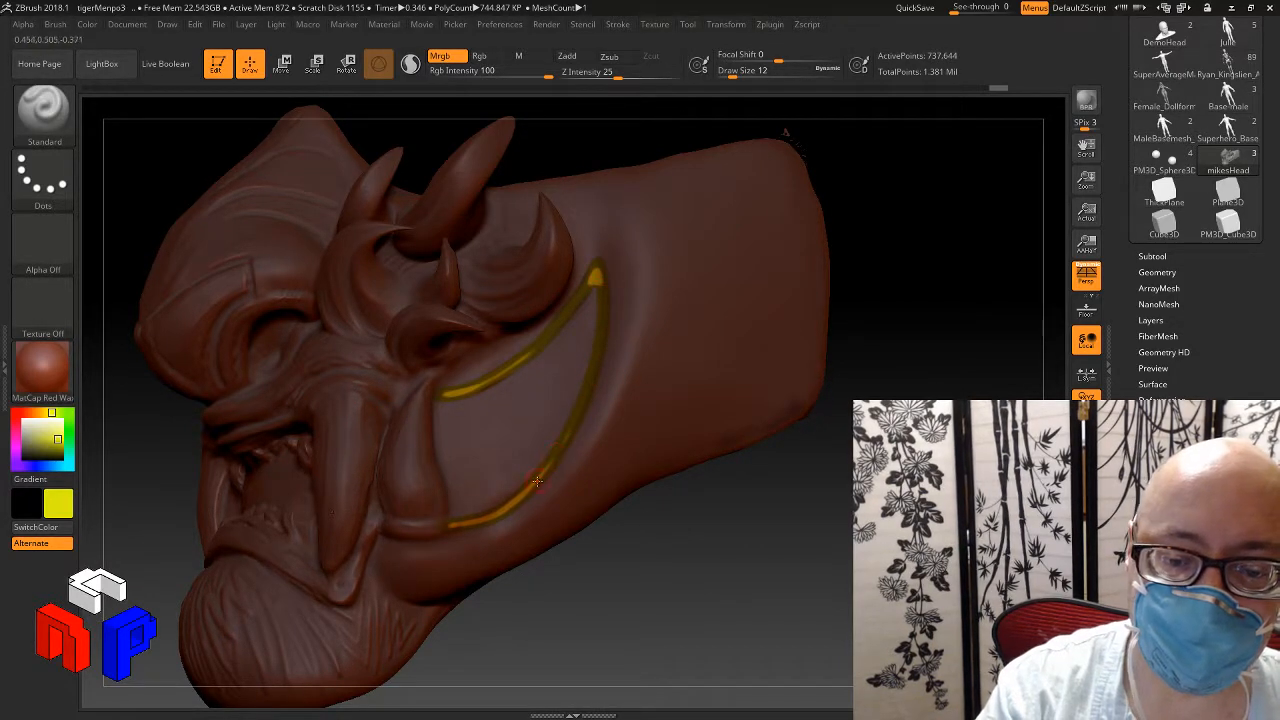
Step: Reduce the draw size to 7 and try unmasking the middle of the upper yellow cheek strip
mouse_move(854, 364)
left_mouse_down("alt")
mouse_move(856, 470)
mouse_move(981, 441)
mouse_move(967, 429)
left_mouse_up("alt")
key("s")
left_click_drag(829, 531, 825, 531)
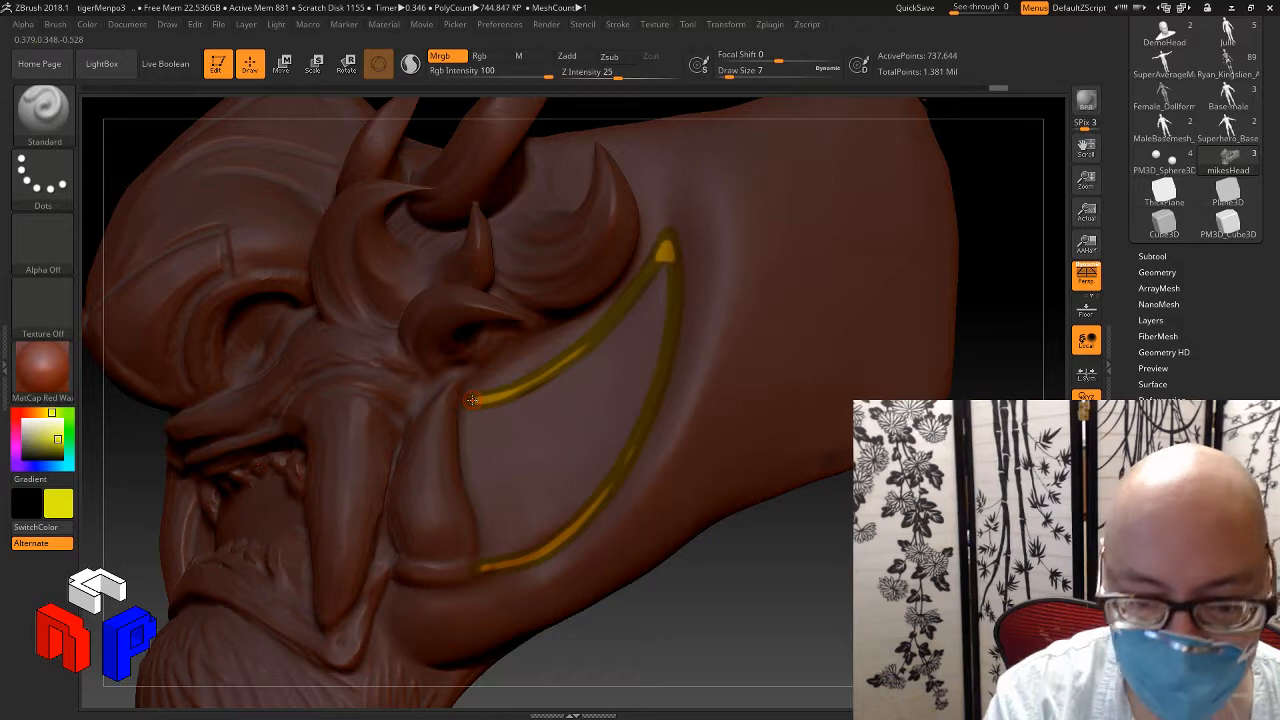
key("ctrl")
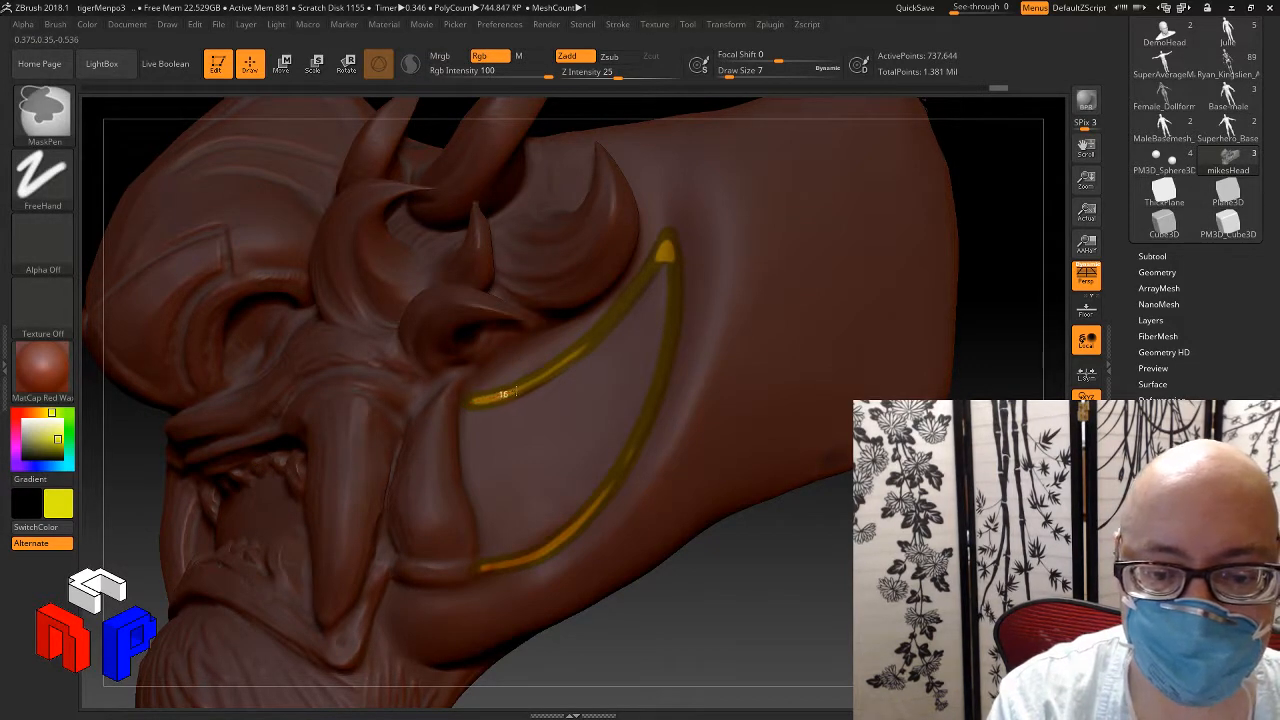
left_click_drag(536, 381, 598, 340)
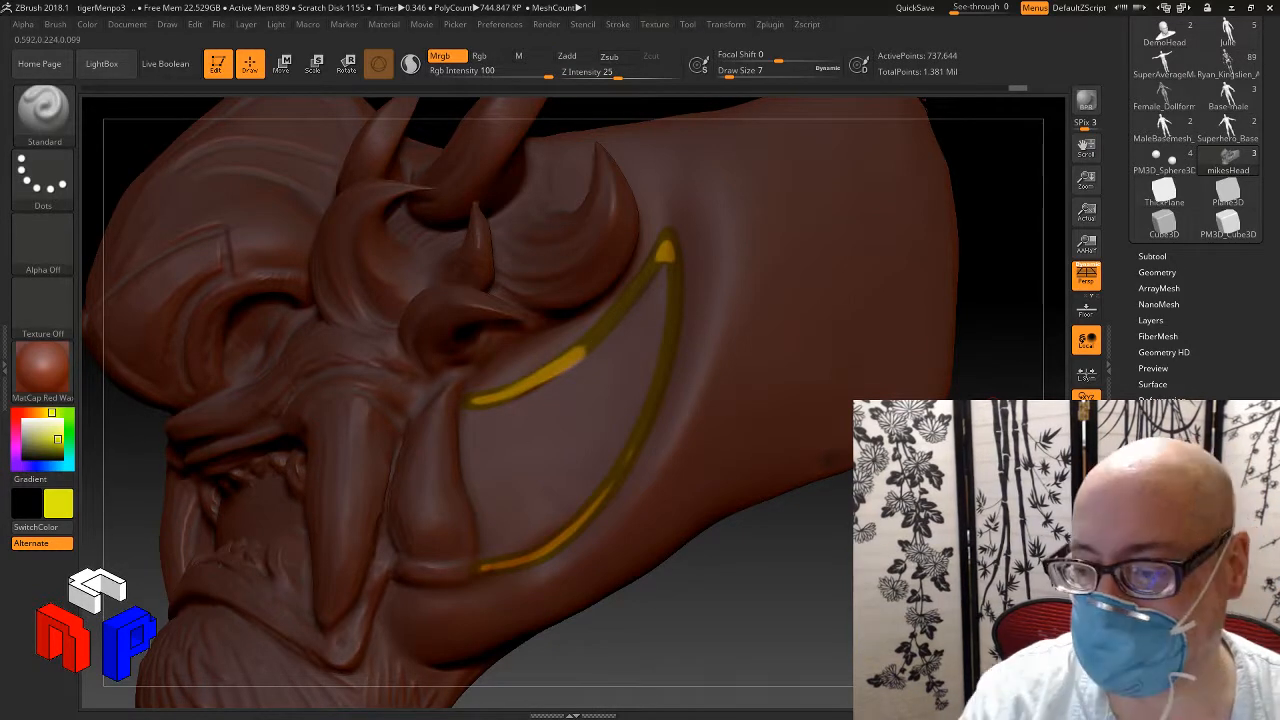
left_click_drag(915, 104, 904, 213, "alt")
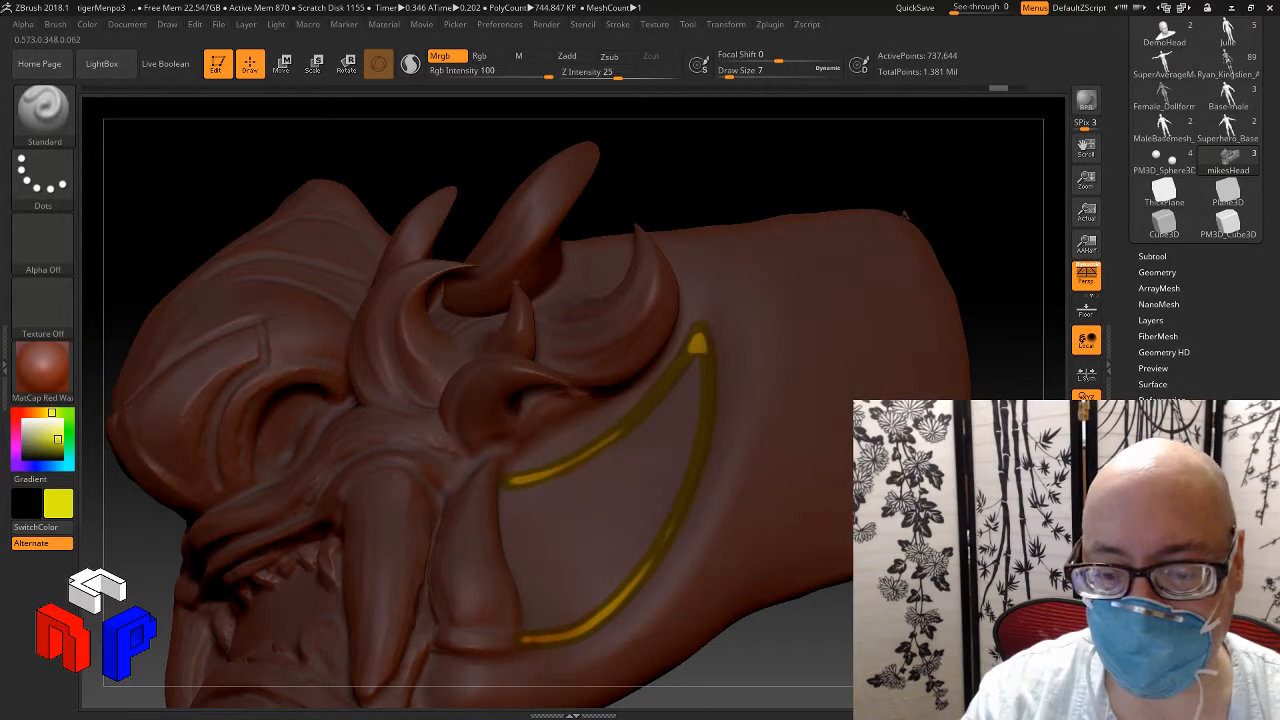
Step: Unmask the upper yellow cheek strip from its front end up to the pointed tip
key("ctrl")
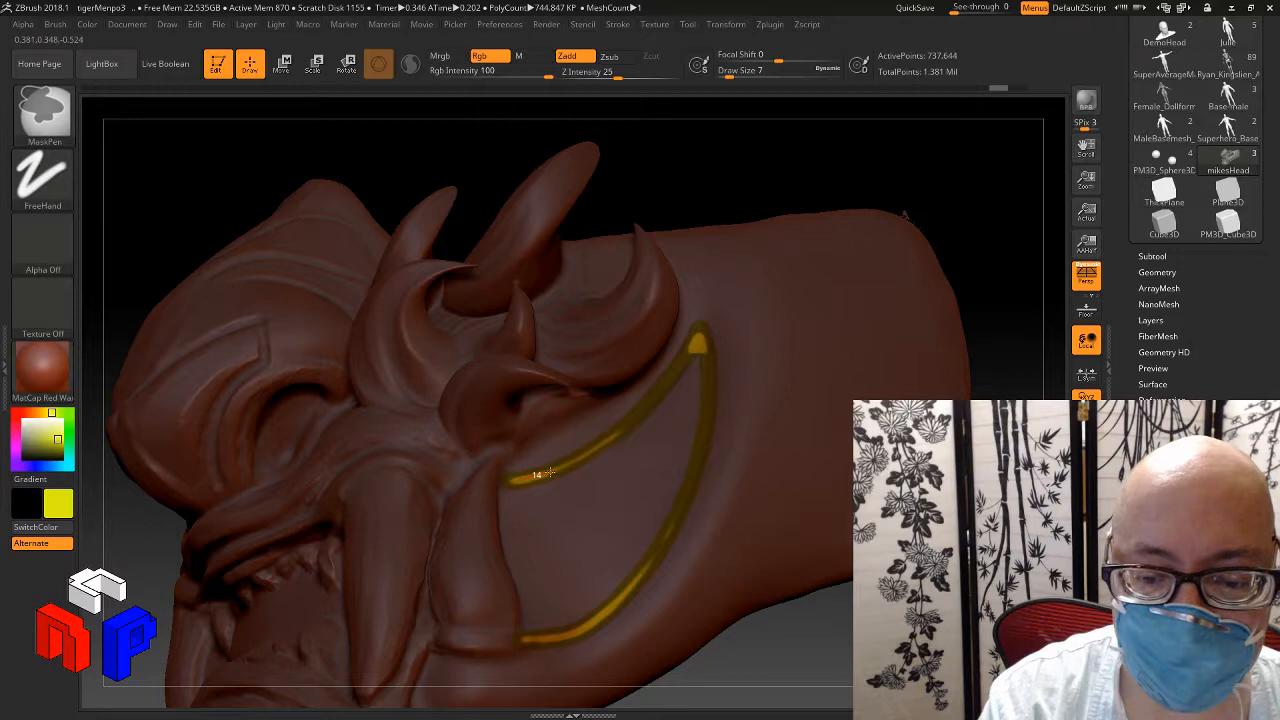
mouse_move(549, 472)
left_mouse_down("ctrl")
mouse_move(645, 409)
mouse_move(700, 331)
left_mouse_up("ctrl")
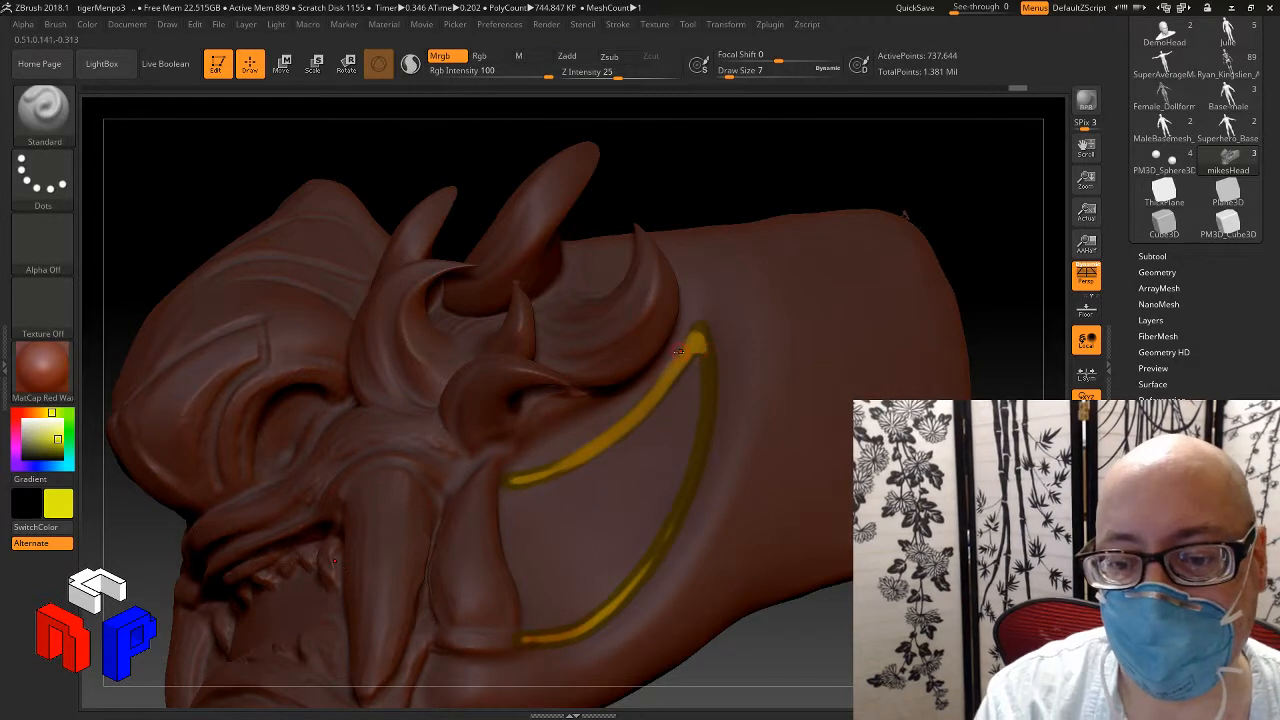
key("ctrl")
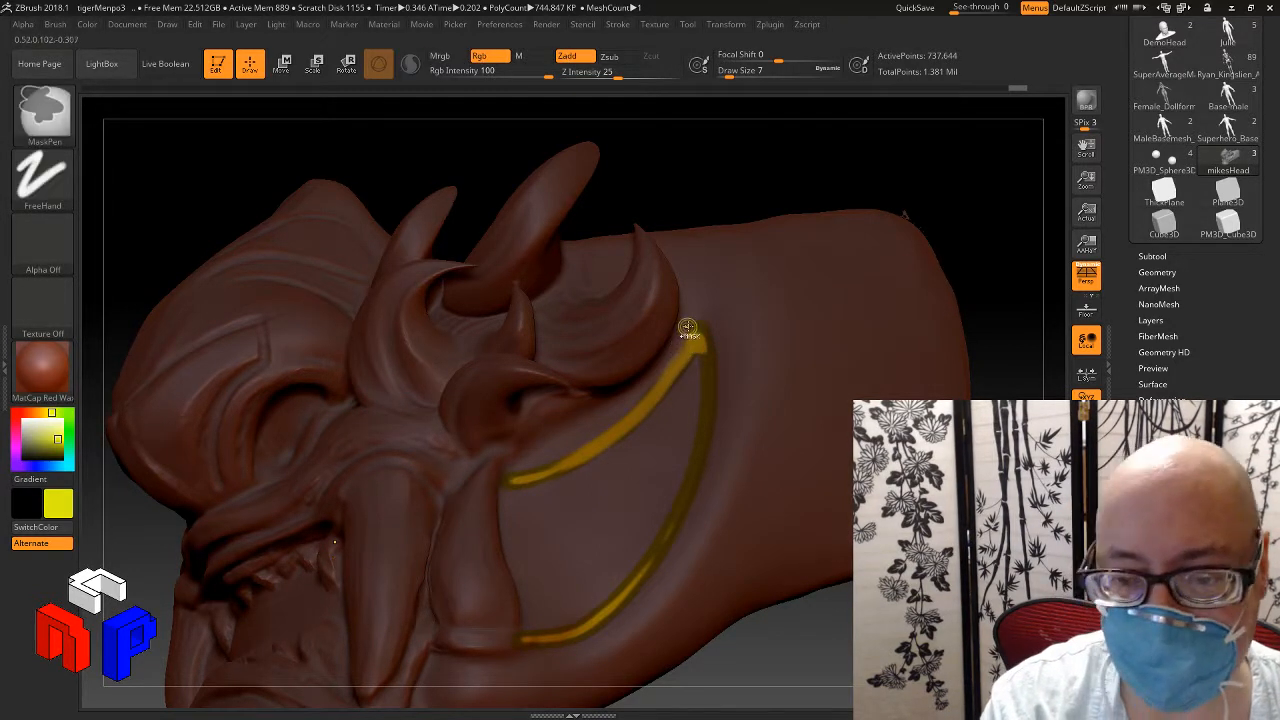
left_click_drag(688, 328, 692, 322, "ctrl")
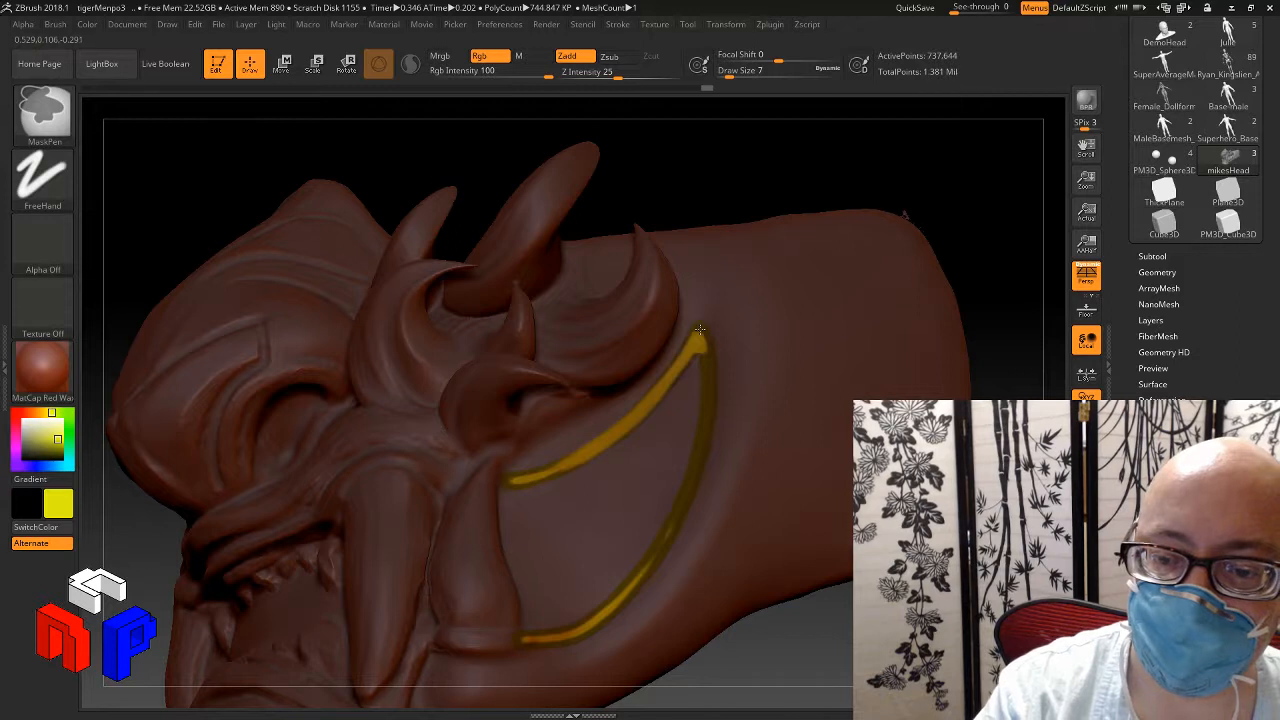
Step: Unmask the rear curved yellow strip from the tip to its lower end, and retouch the upper strip's unmasked area
mouse_move(705, 345)
left_mouse_down("ctrl")
mouse_move(692, 475)
mouse_move(645, 572)
mouse_move(592, 622)
mouse_move(515, 638)
left_mouse_up("ctrl")
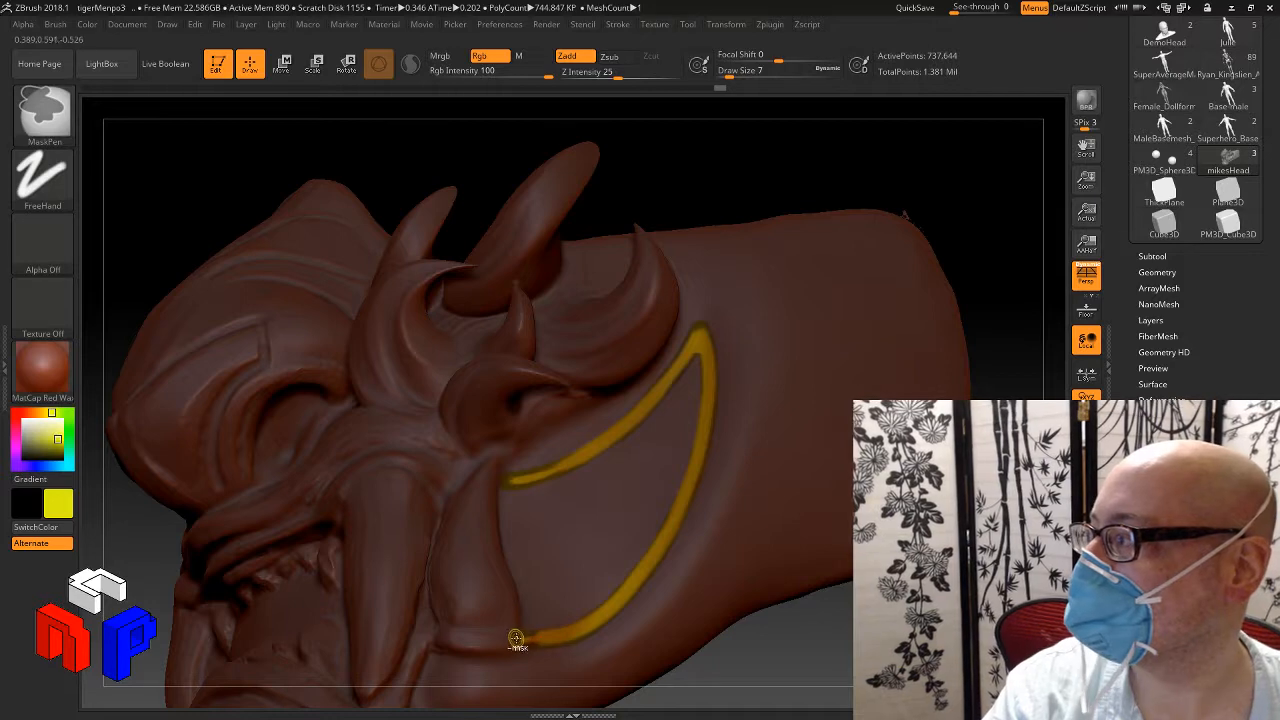
key("ctrl")
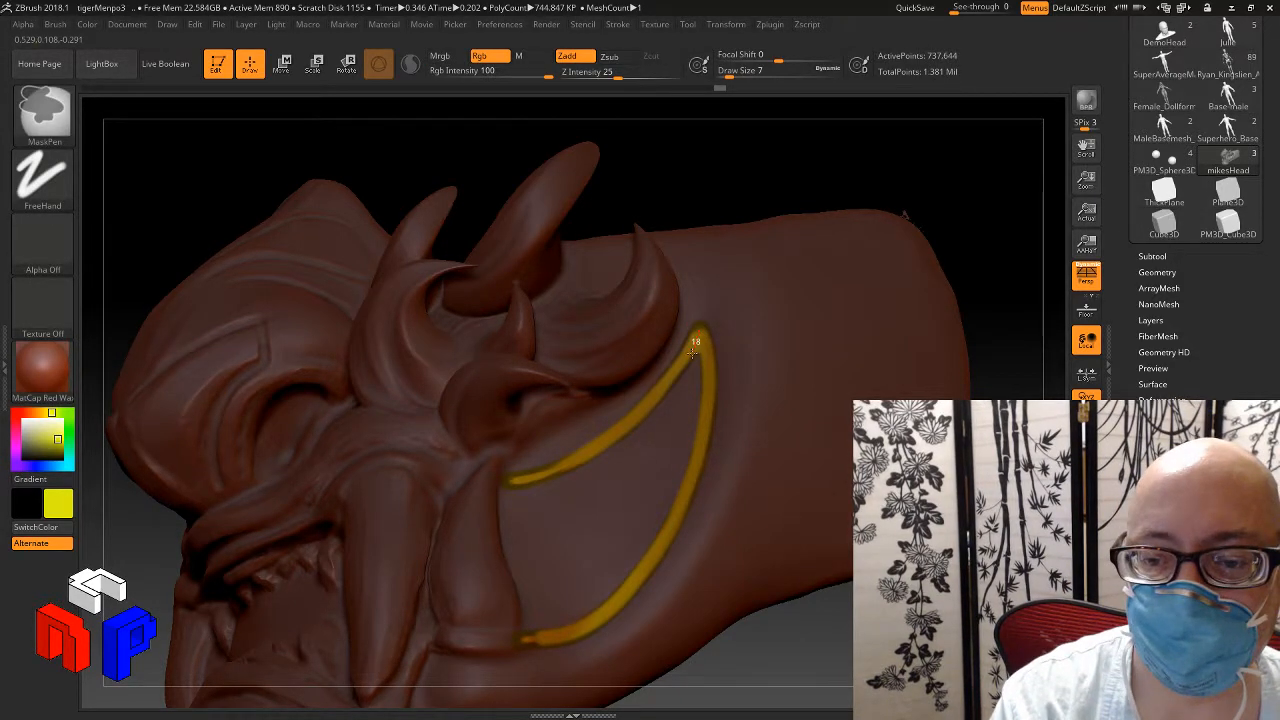
mouse_move(693, 347)
left_mouse_down("ctrl")
mouse_move(636, 414)
mouse_move(495, 485)
left_mouse_up("ctrl")
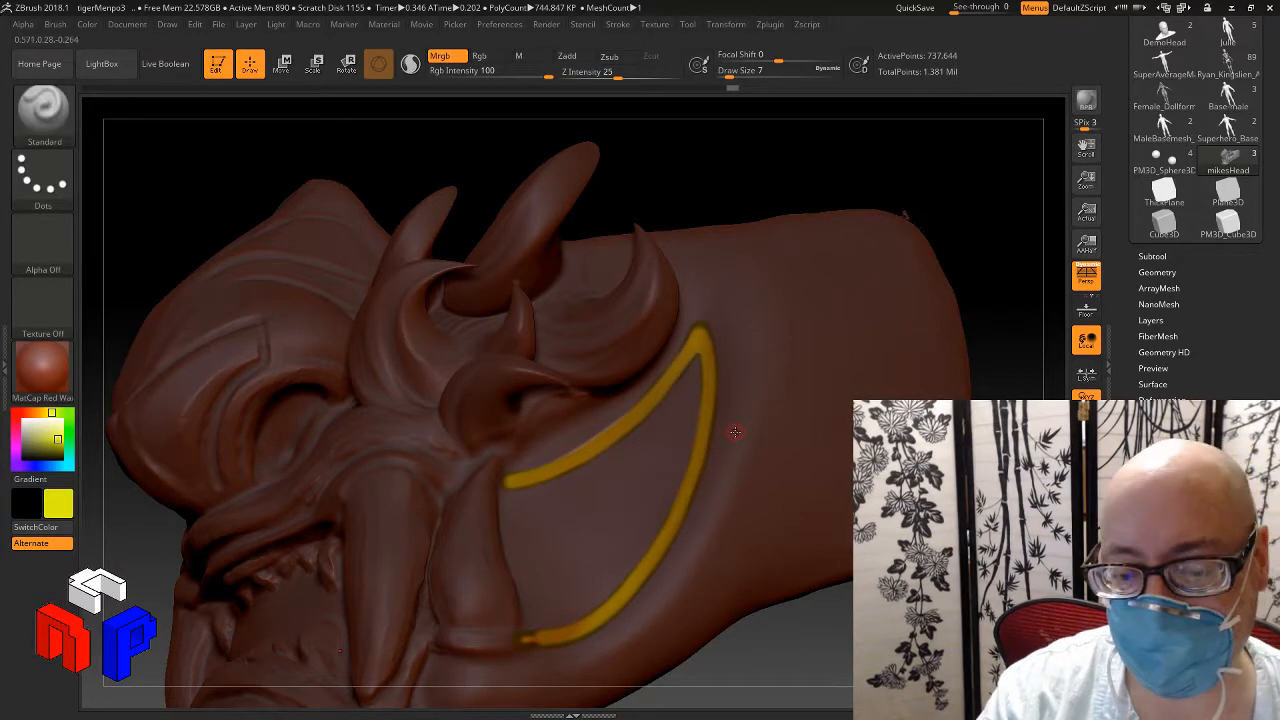
key("ctrl")
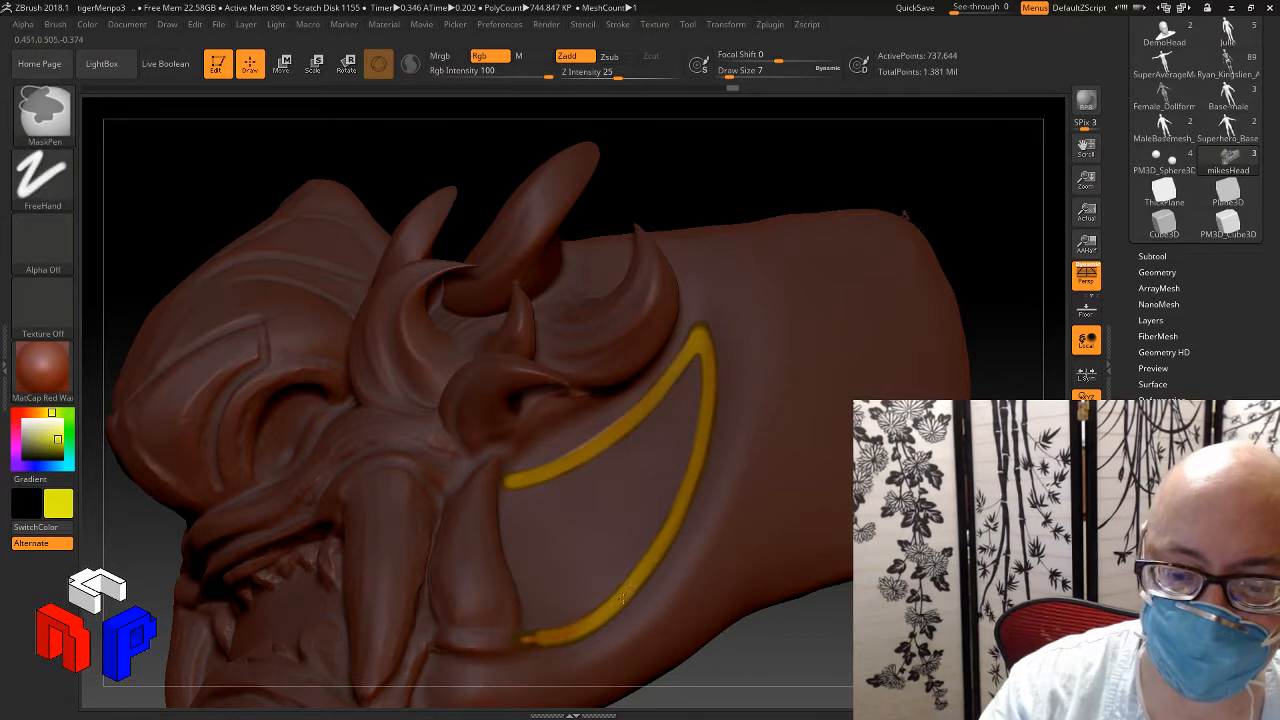
left_click_drag(600, 620, 505, 641, "ctrl")
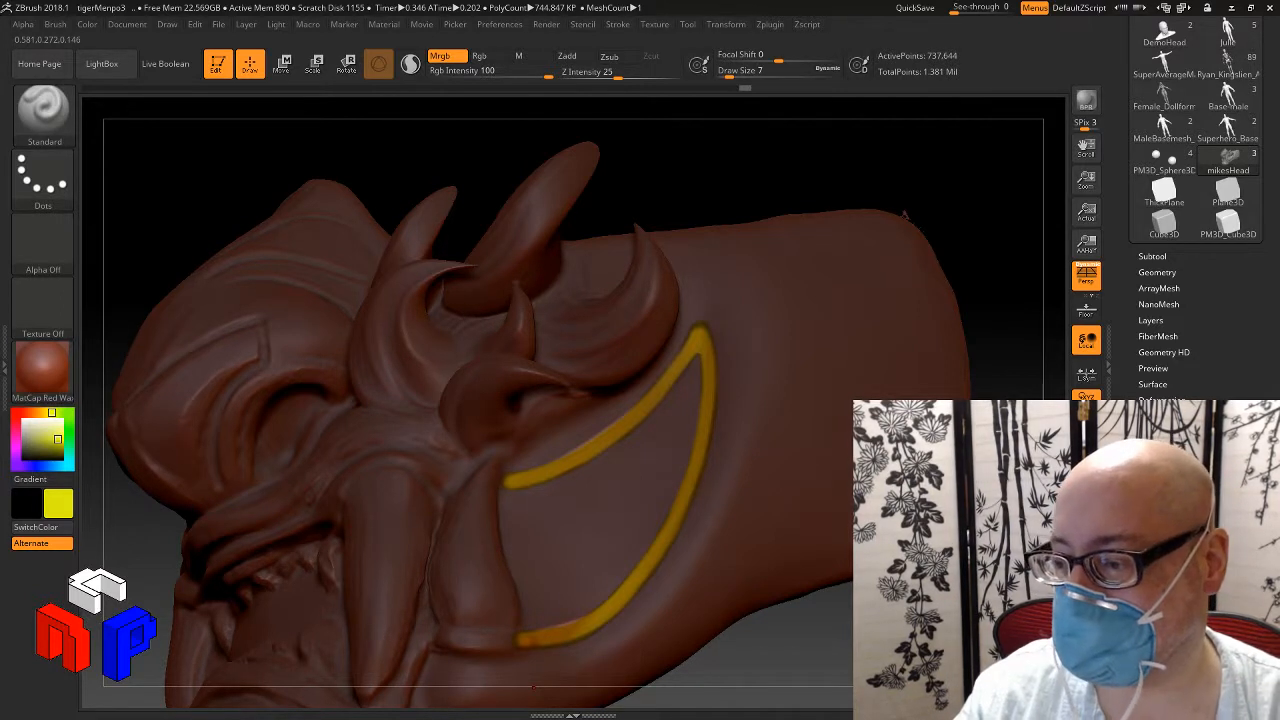
Step: Refine the mask edges around the cheek outline with further blur and Sharpen Mask passes
key("ctrl+shift+z")
key("ctrl+shift+z")
key("ctrl+shift+z")
key("ctrl+shift+z")
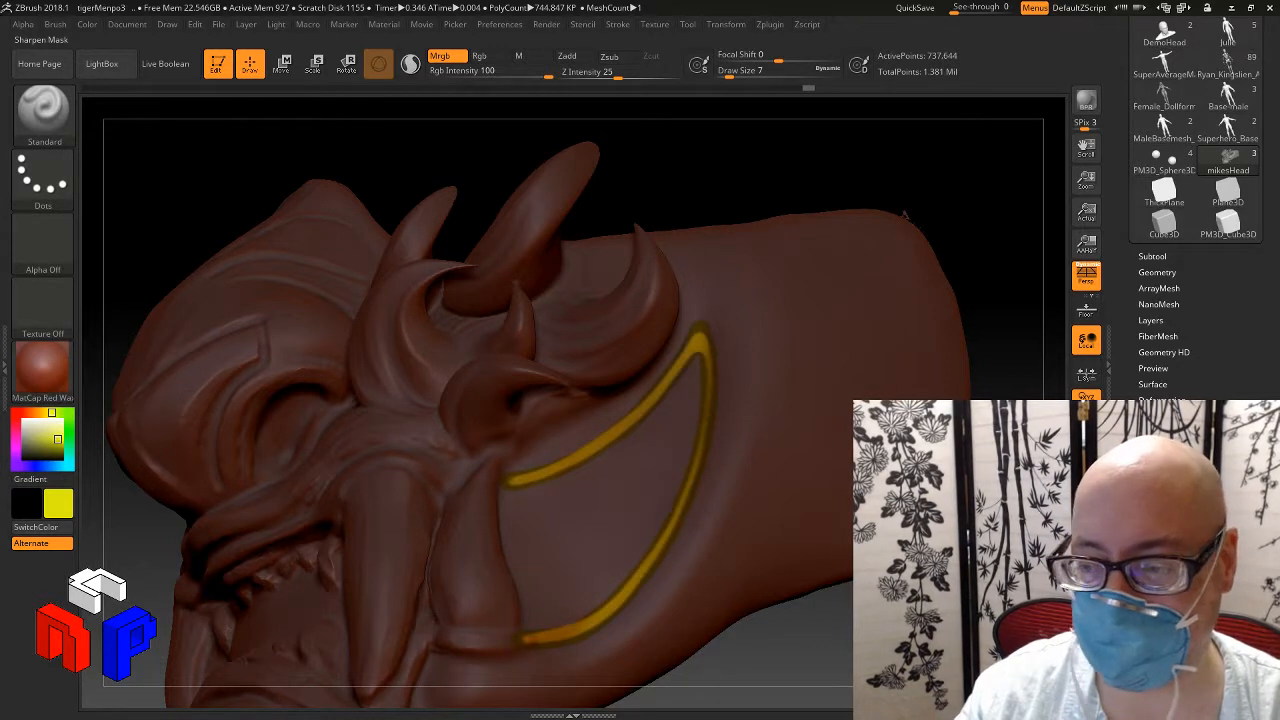
key("ctrl+shift+z")
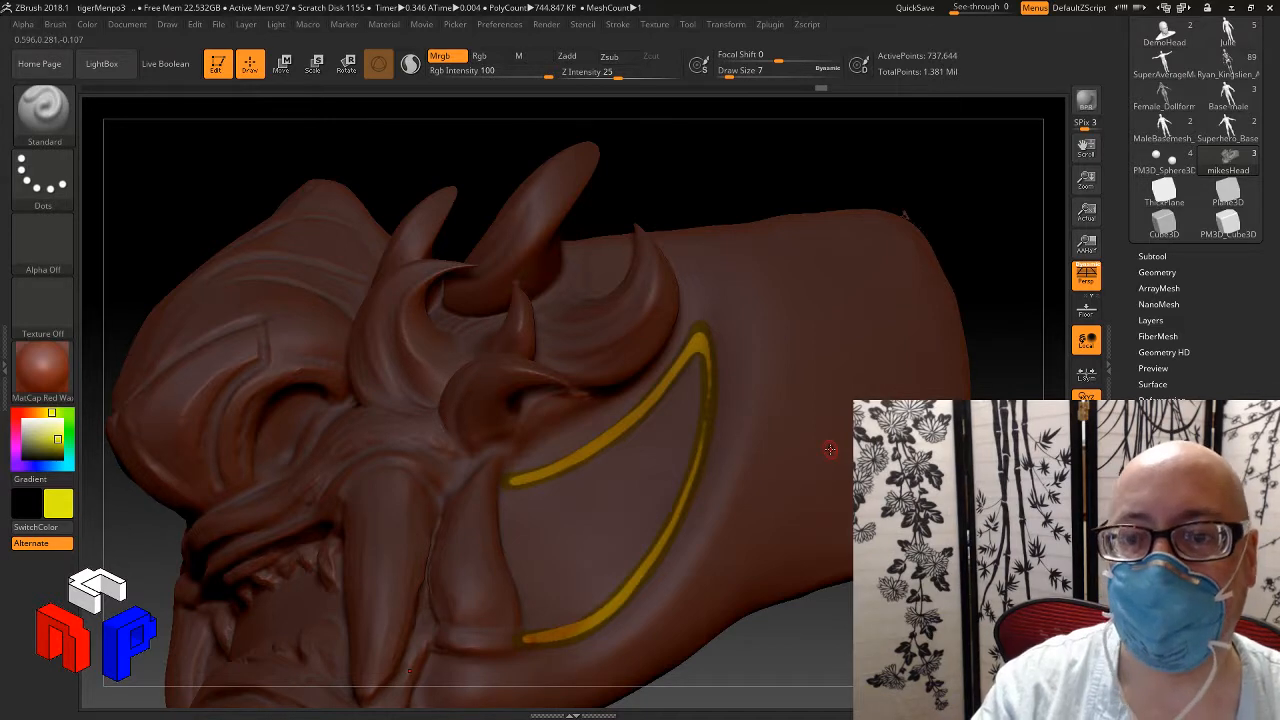
Step: Unmask both yellow cheek strips again from their front ends to the pointed tip, keeping the draw size at 7
key("ctrl")
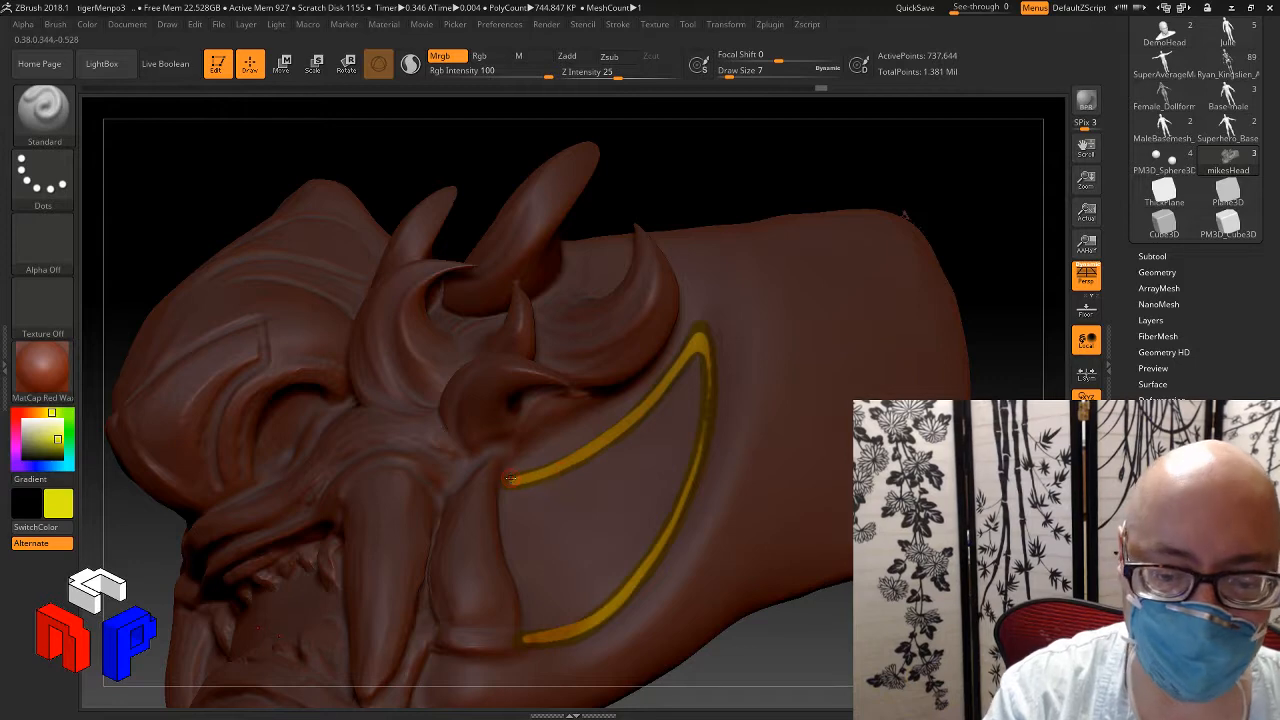
key("ctrl")
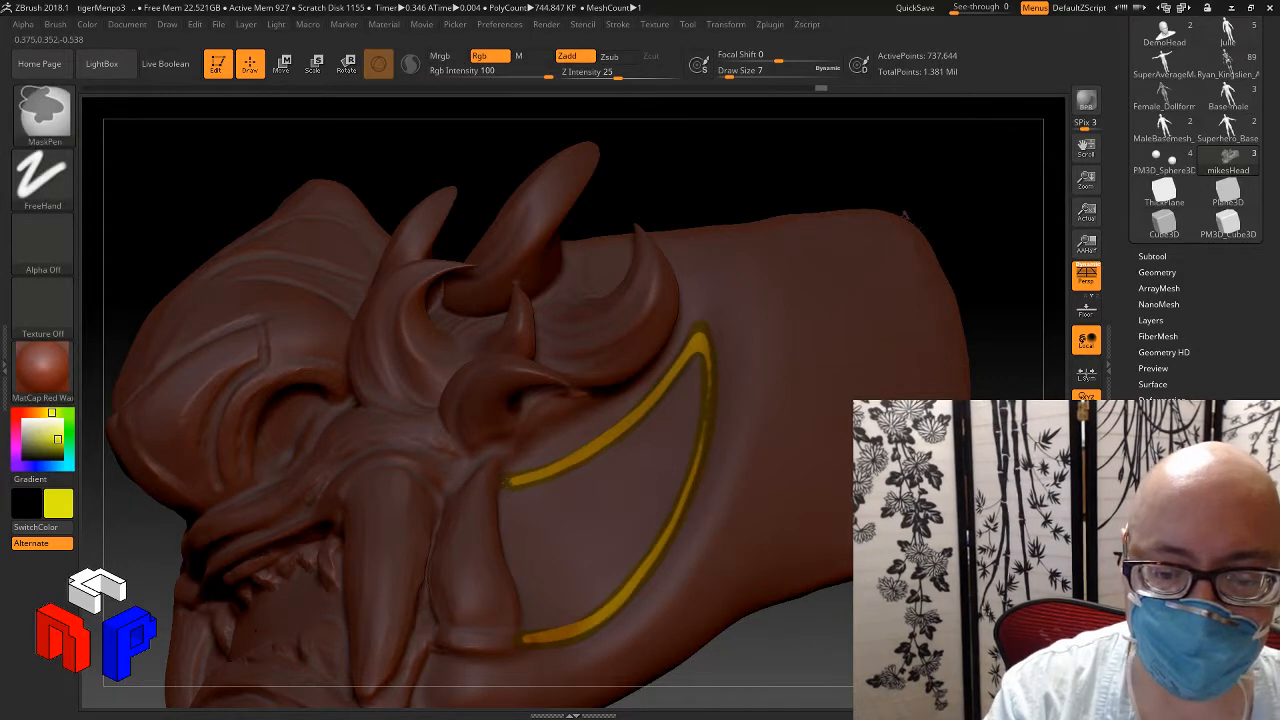
mouse_move(512, 483)
left_mouse_down("ctrl")
mouse_move(567, 464)
mouse_move(650, 404)
left_mouse_up("ctrl")
key("ctrl")
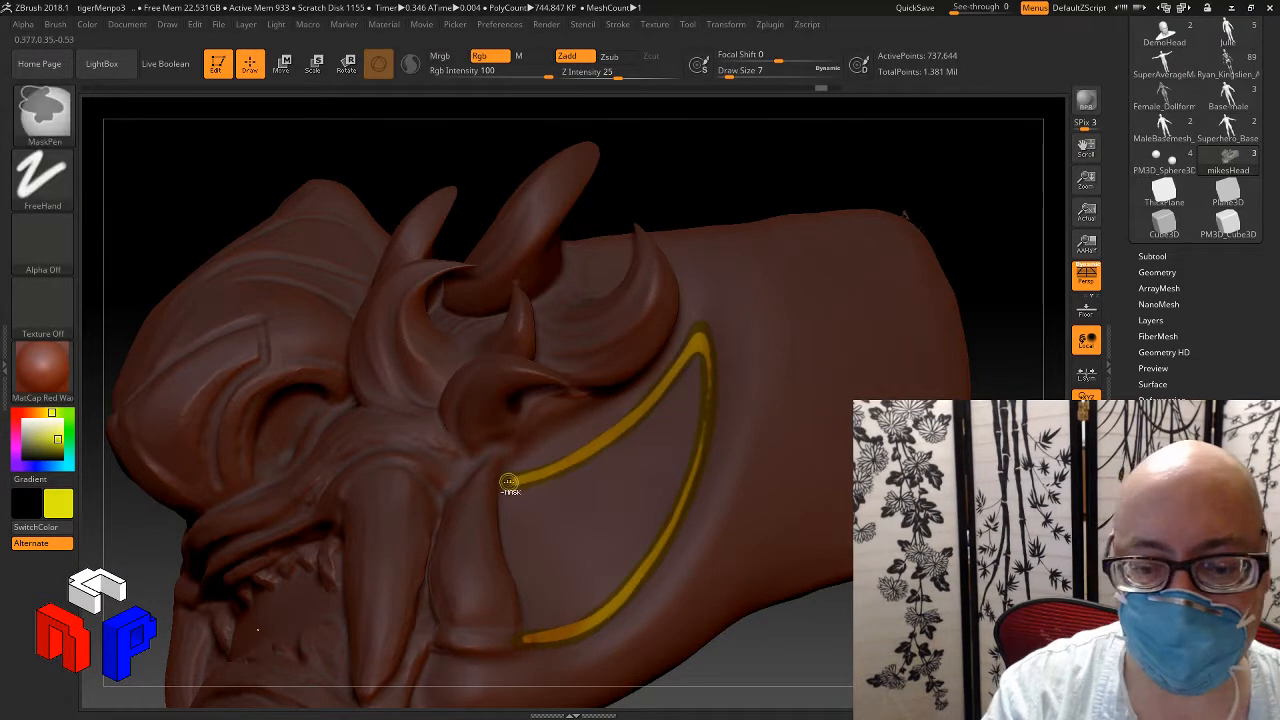
mouse_move(521, 481)
left_mouse_down("ctrl")
mouse_move(631, 417)
mouse_move(683, 362)
mouse_move(709, 306)
left_mouse_up("ctrl")
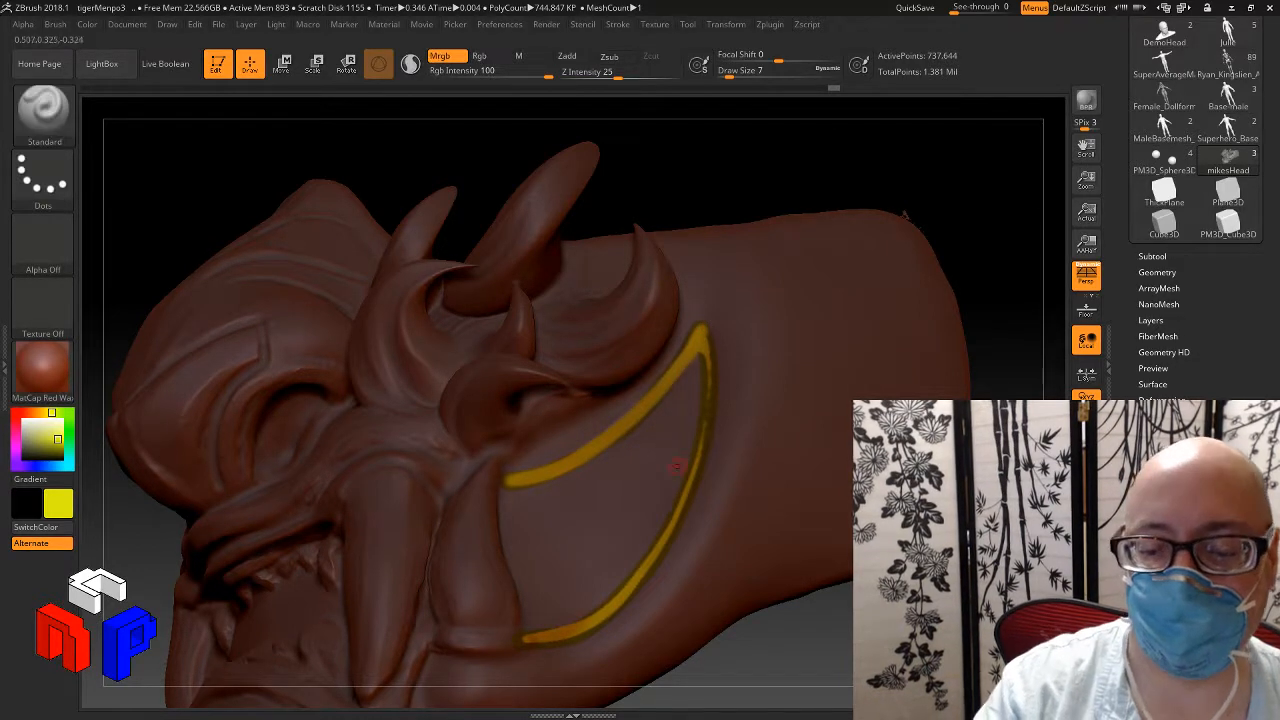
mouse_move(522, 640)
left_mouse_down("ctrl")
mouse_move(593, 621)
mouse_move(668, 528)
mouse_move(700, 452)
mouse_move(700, 322)
left_mouse_up("ctrl")
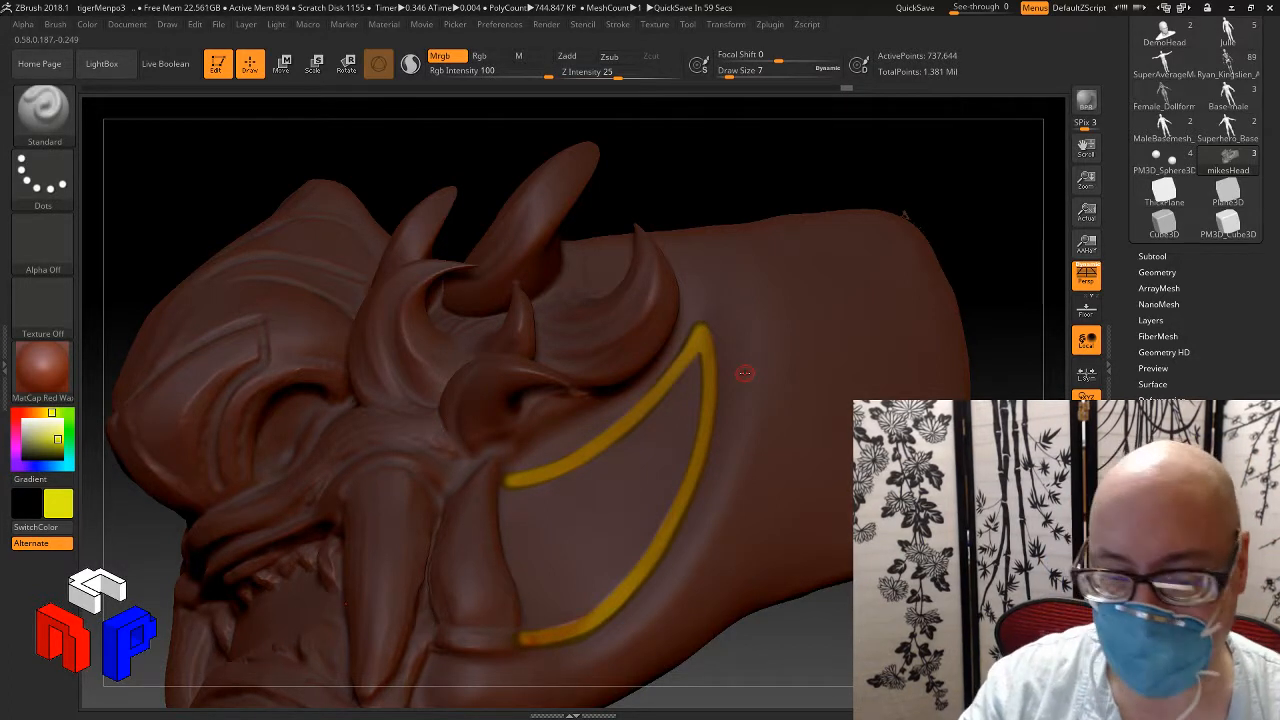
Step: Mask along the inner edge of the rear curved strip to clean its border, and touch up the unmasked lower end
key("ctrl")
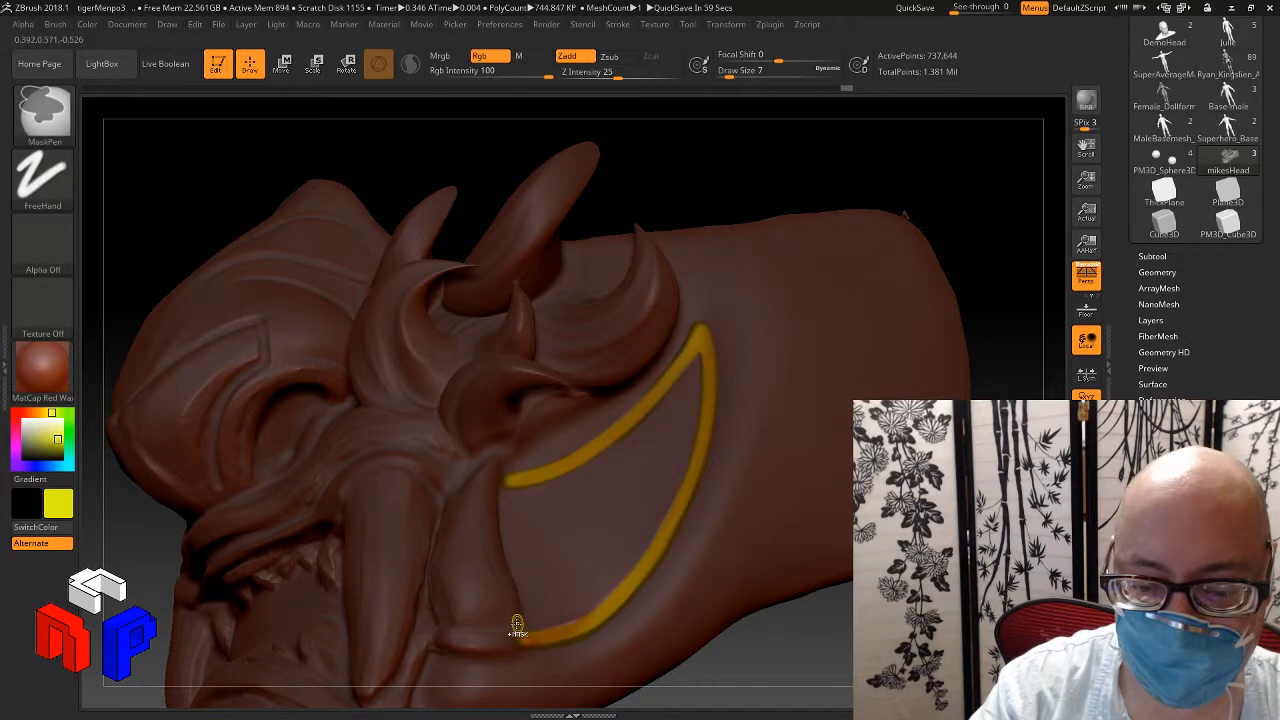
mouse_move(516, 622)
left_mouse_down("ctrl")
mouse_move(558, 623)
mouse_move(603, 598)
mouse_move(673, 486)
left_mouse_up("ctrl")
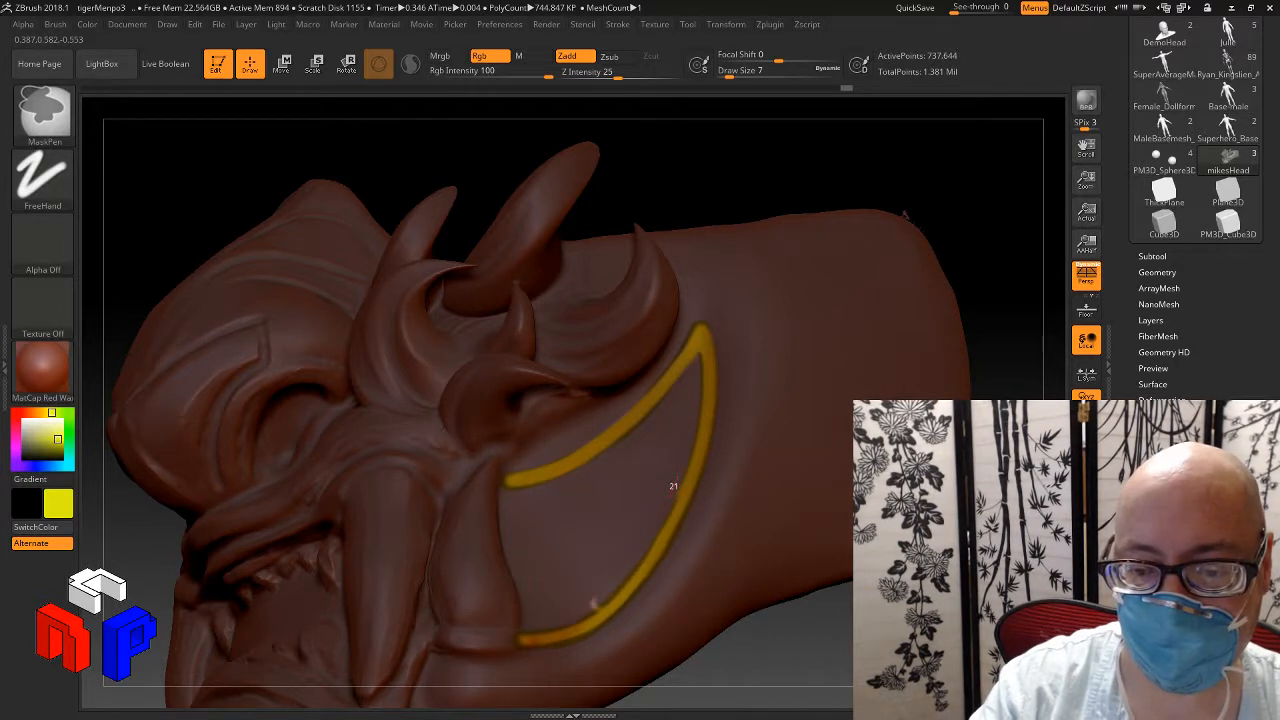
left_click_drag(686, 440, 688, 432, "ctrl")
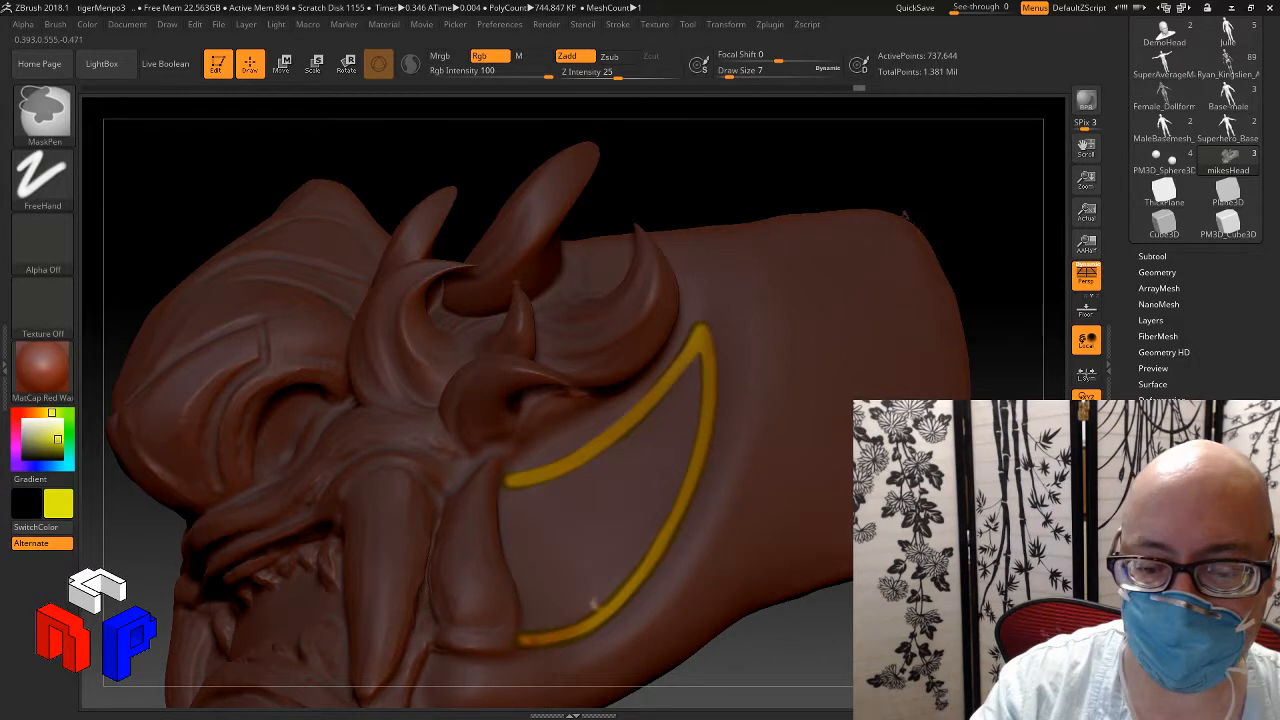
left_click_drag(556, 618, 604, 598, "ctrl")
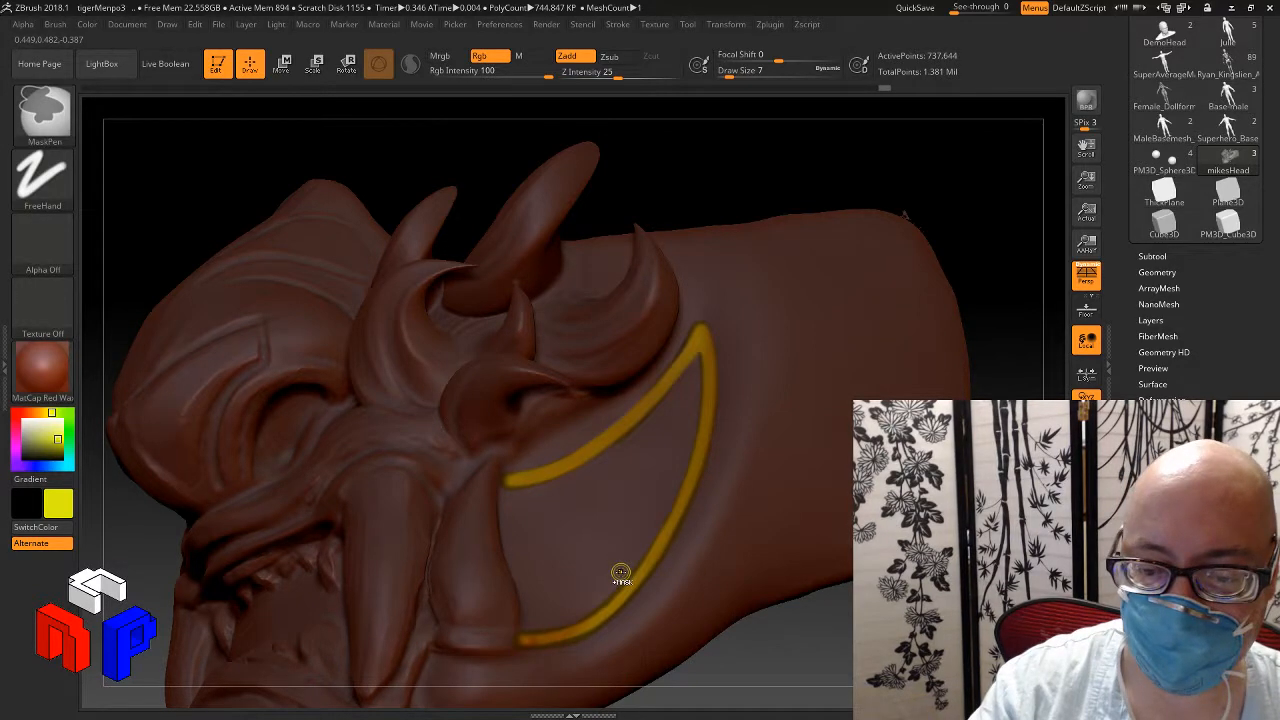
left_click_drag(620, 574, 655, 540, "ctrl")
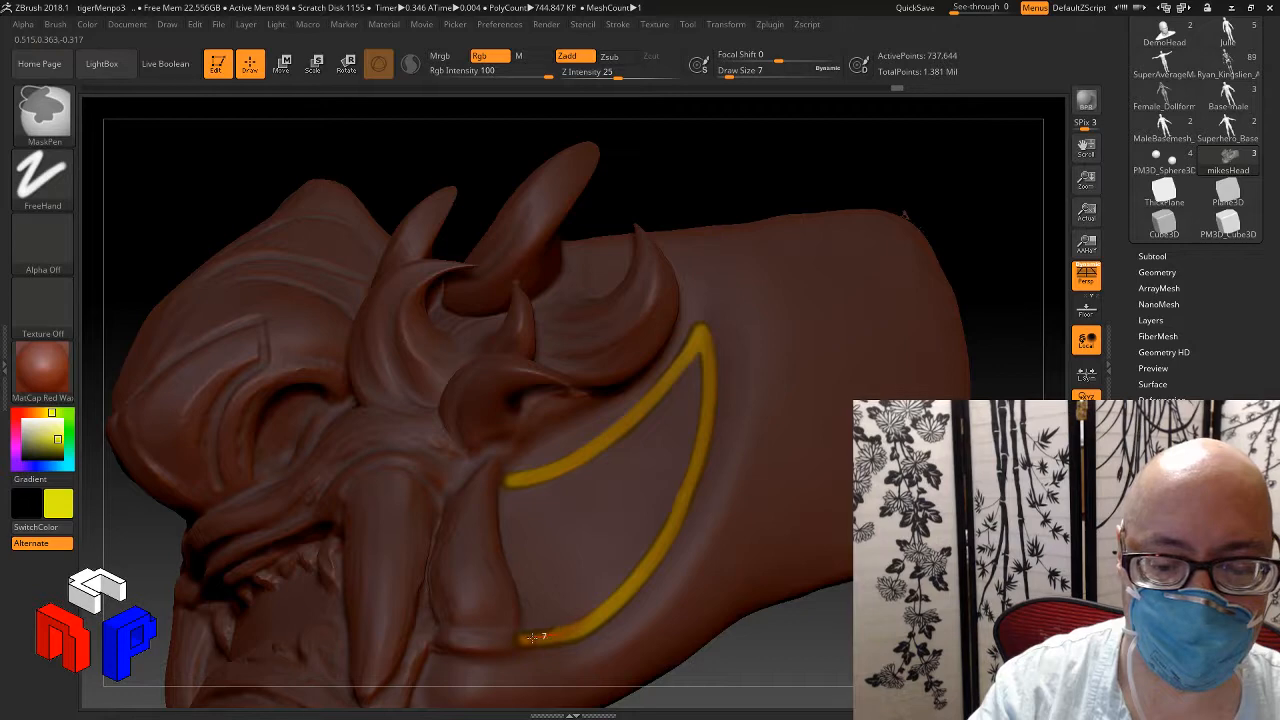
key("ctrl")
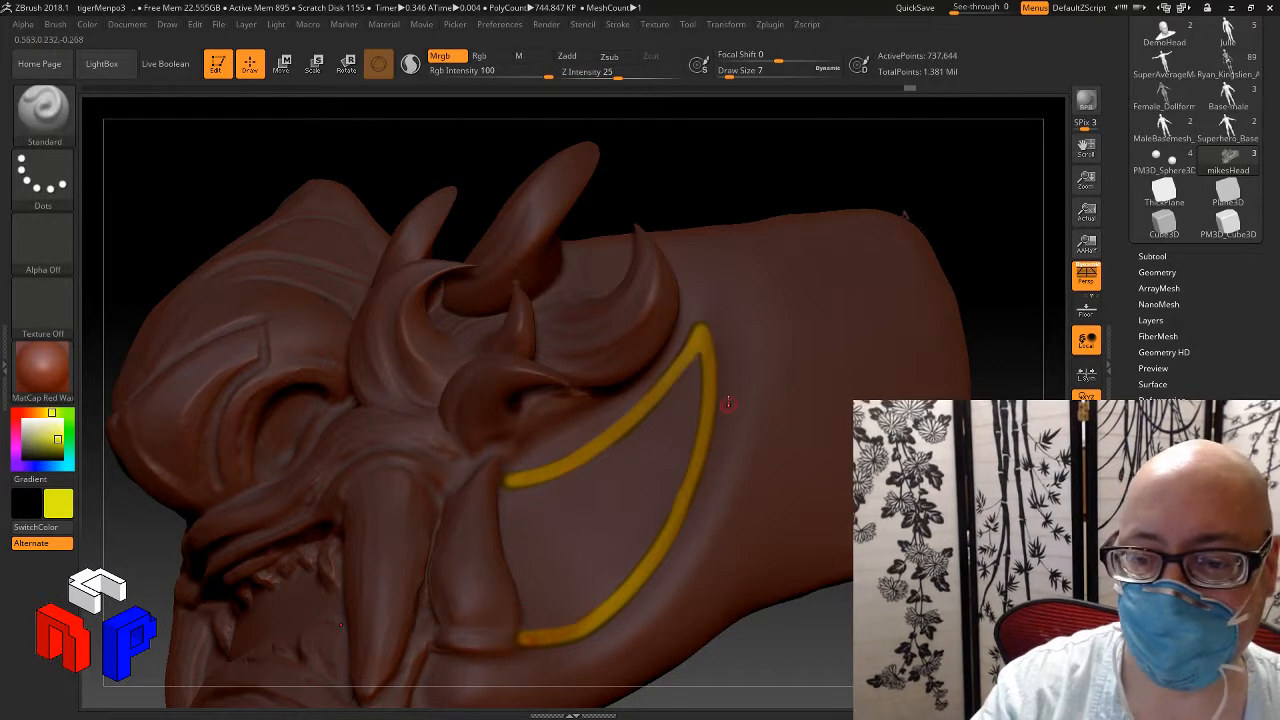
Step: Extend the unmasked cheek outline to the pointed tip and clean the unmasked edges of the rear curved strip
key("ctrl")
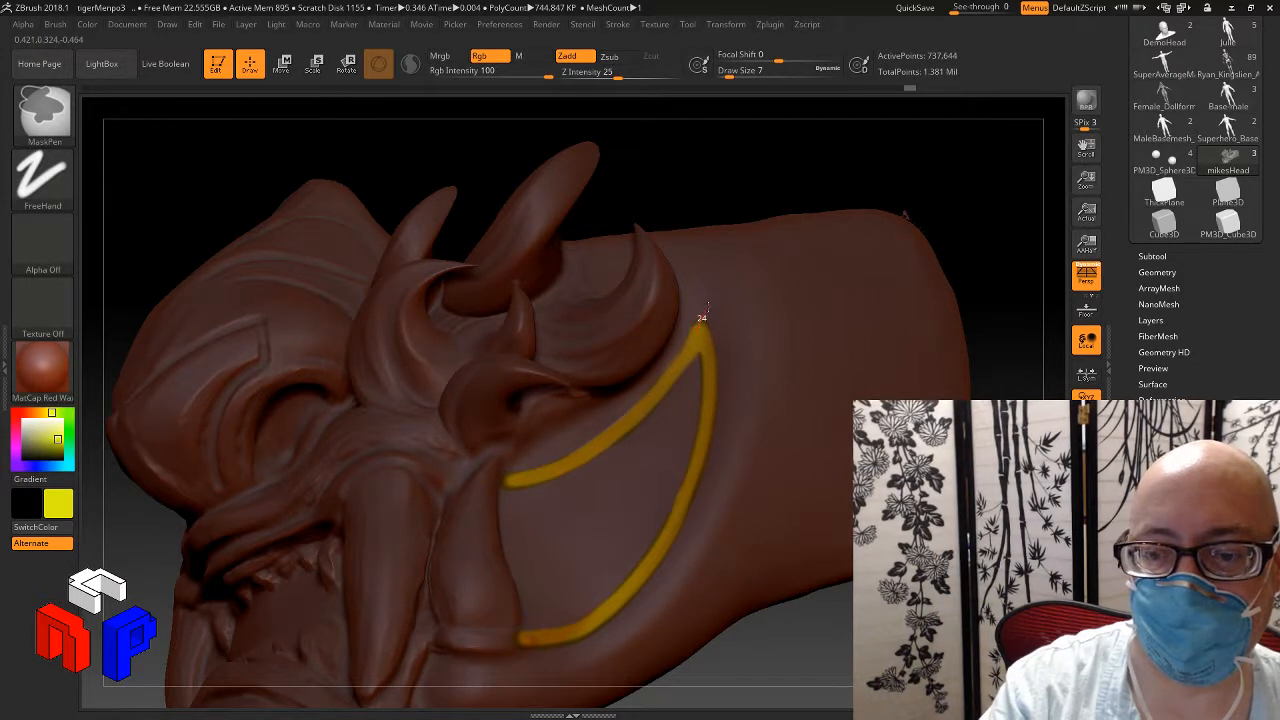
key("ctrl+shift+z")
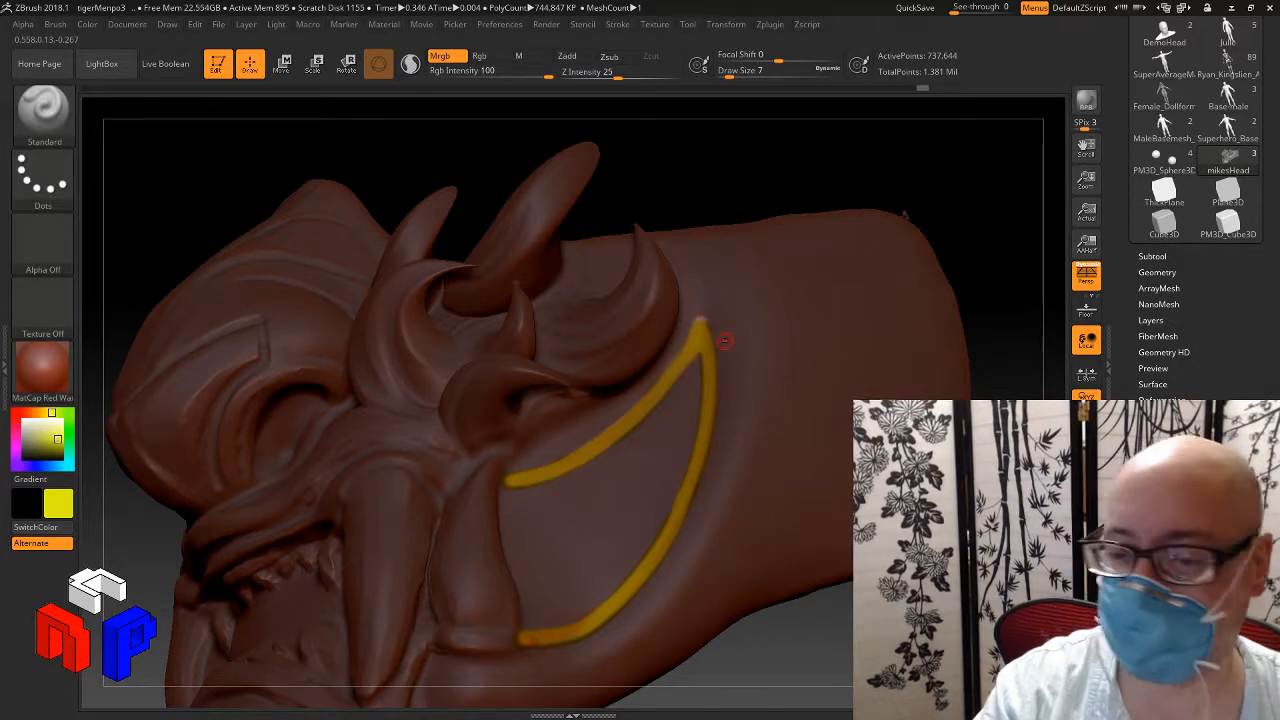
key("ctrl")
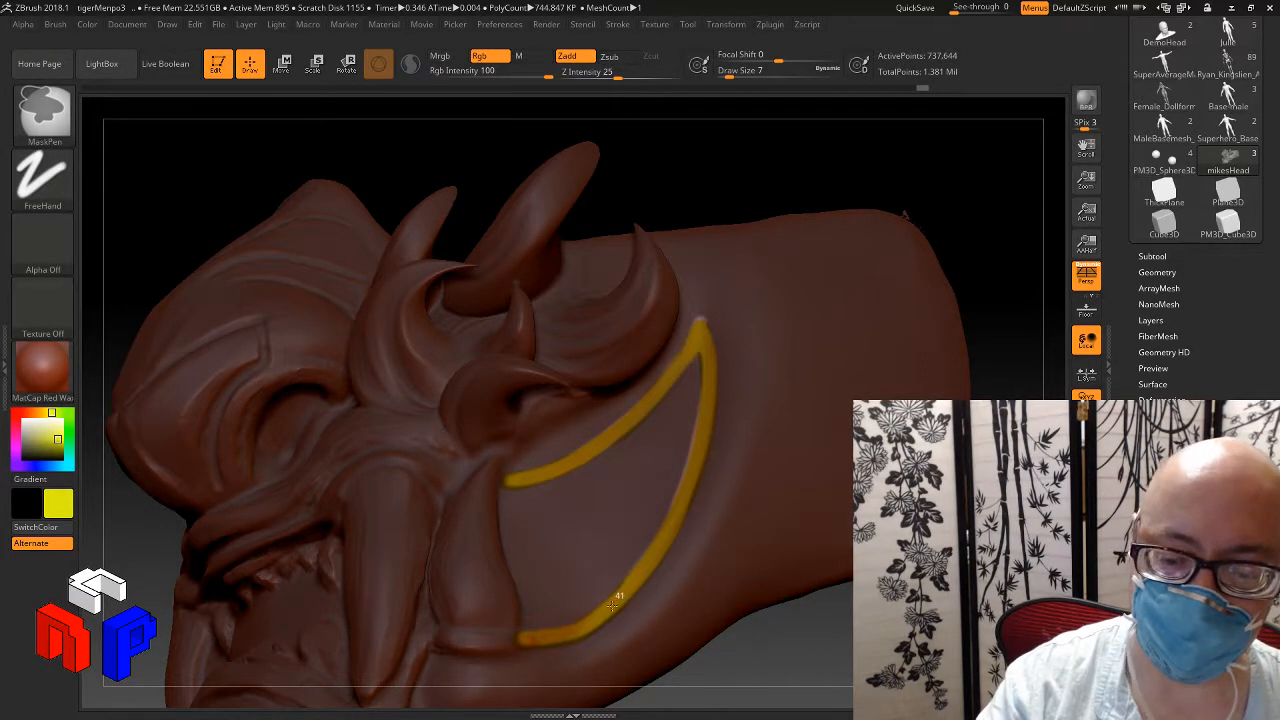
key("ctrl")
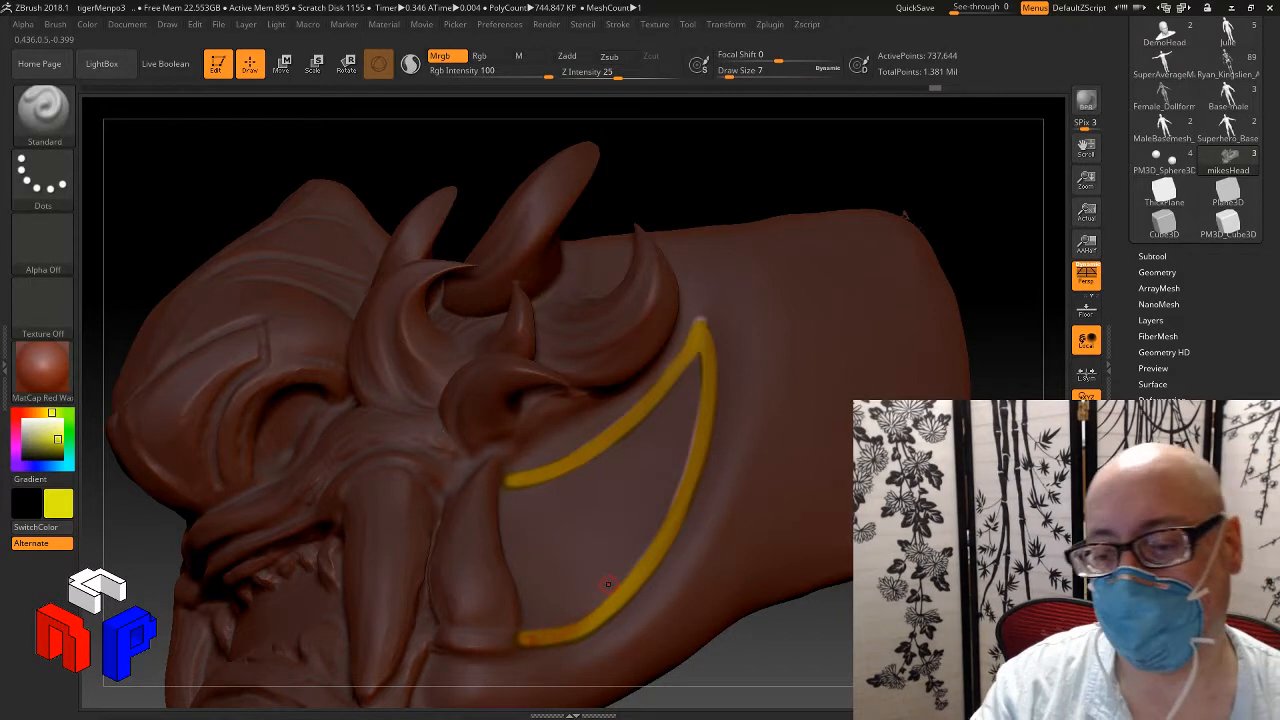
key("ctrl")
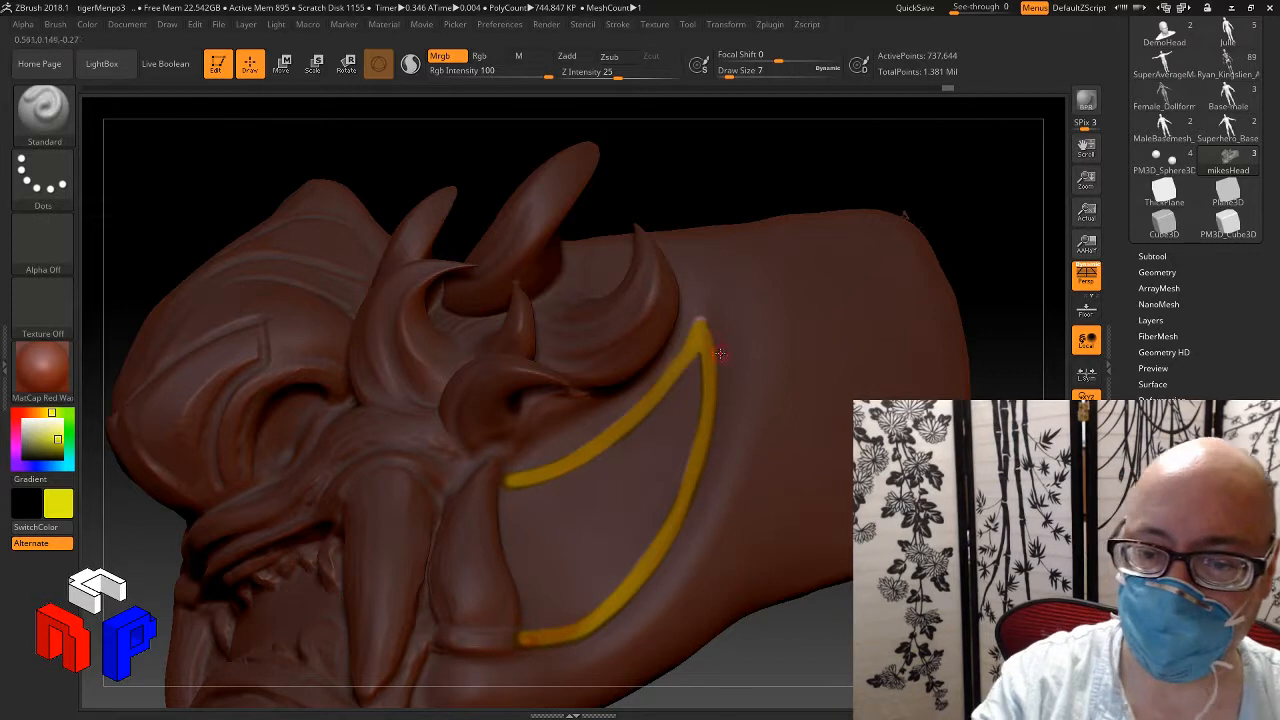
Step: Tighten the mask around the yellow cheek outline with Grow Mask and Sharpen Mask
key("ctrl")
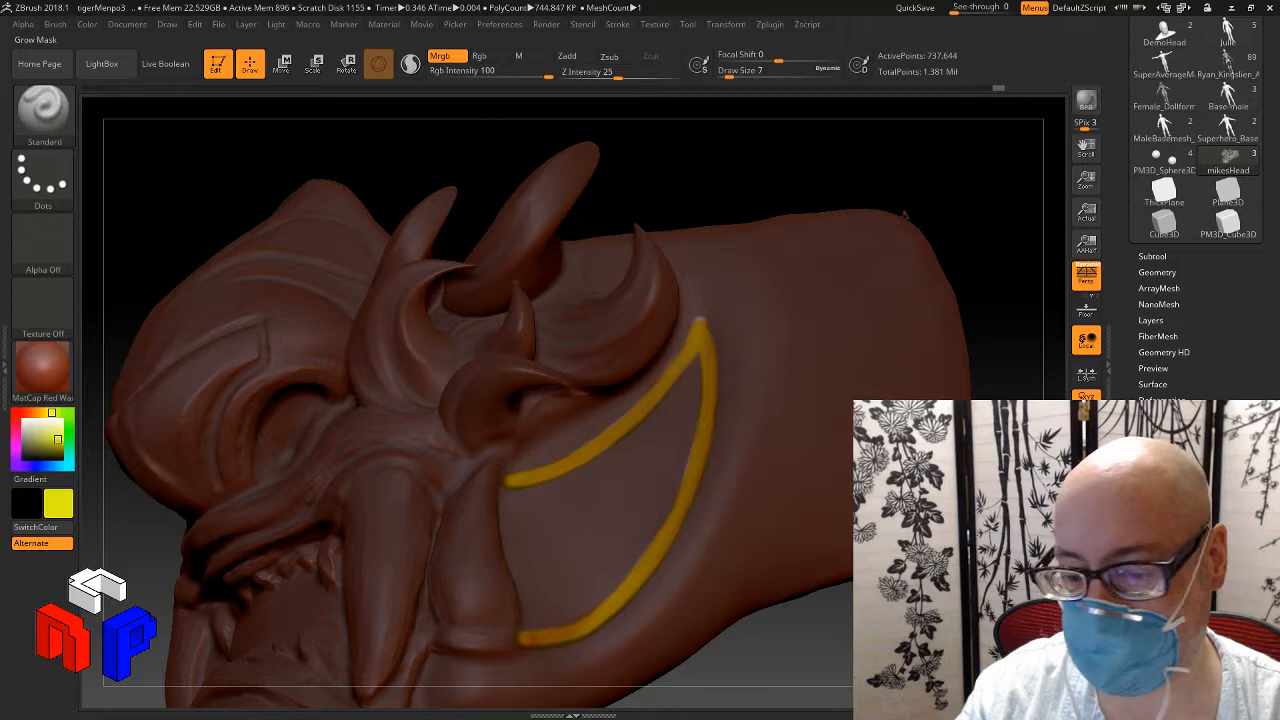
key("ctrl+z")
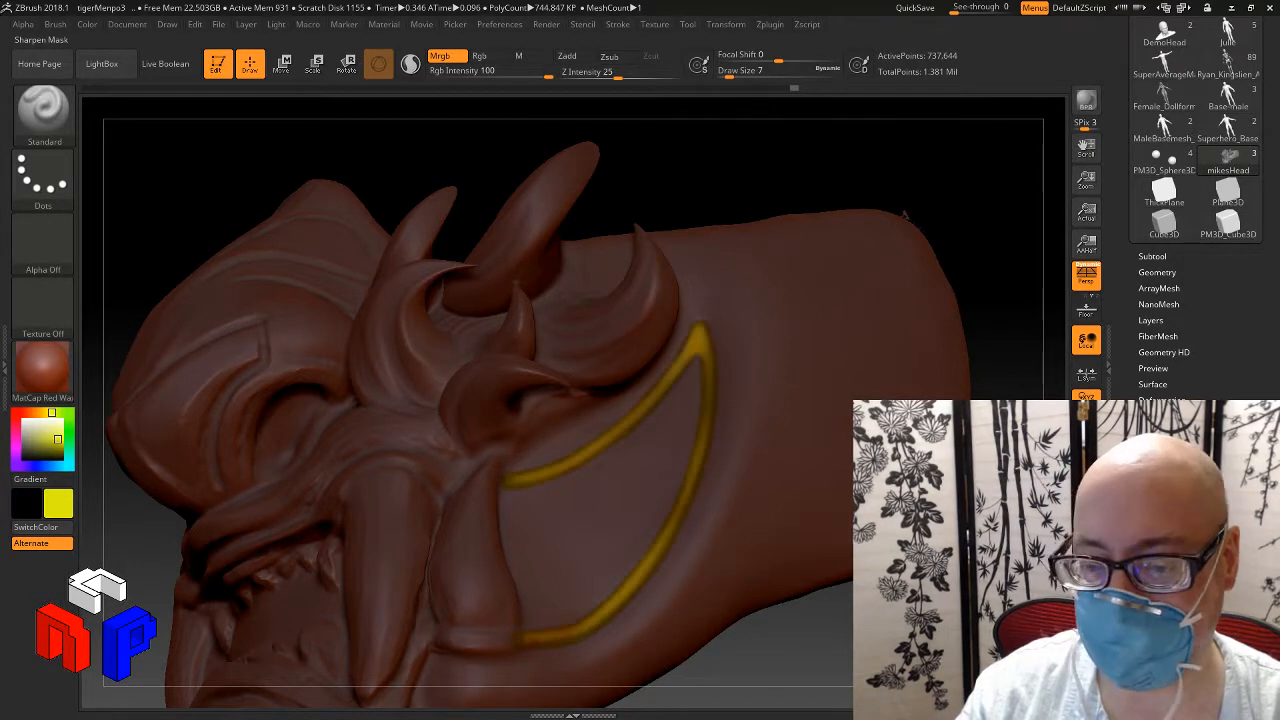
key("ctrl+shift+z")
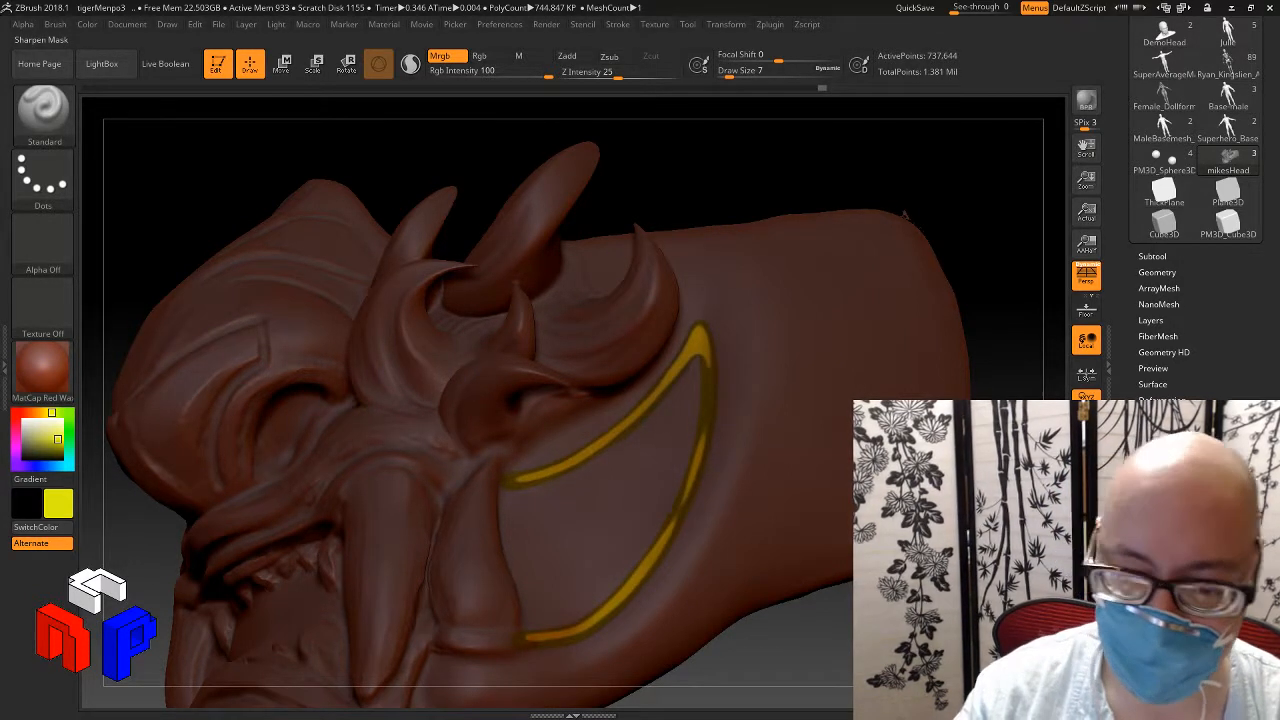
Step: Set the draw size to 8 and unmask the rear curved strip from its lower end to the pointed tip
key("ctrl")
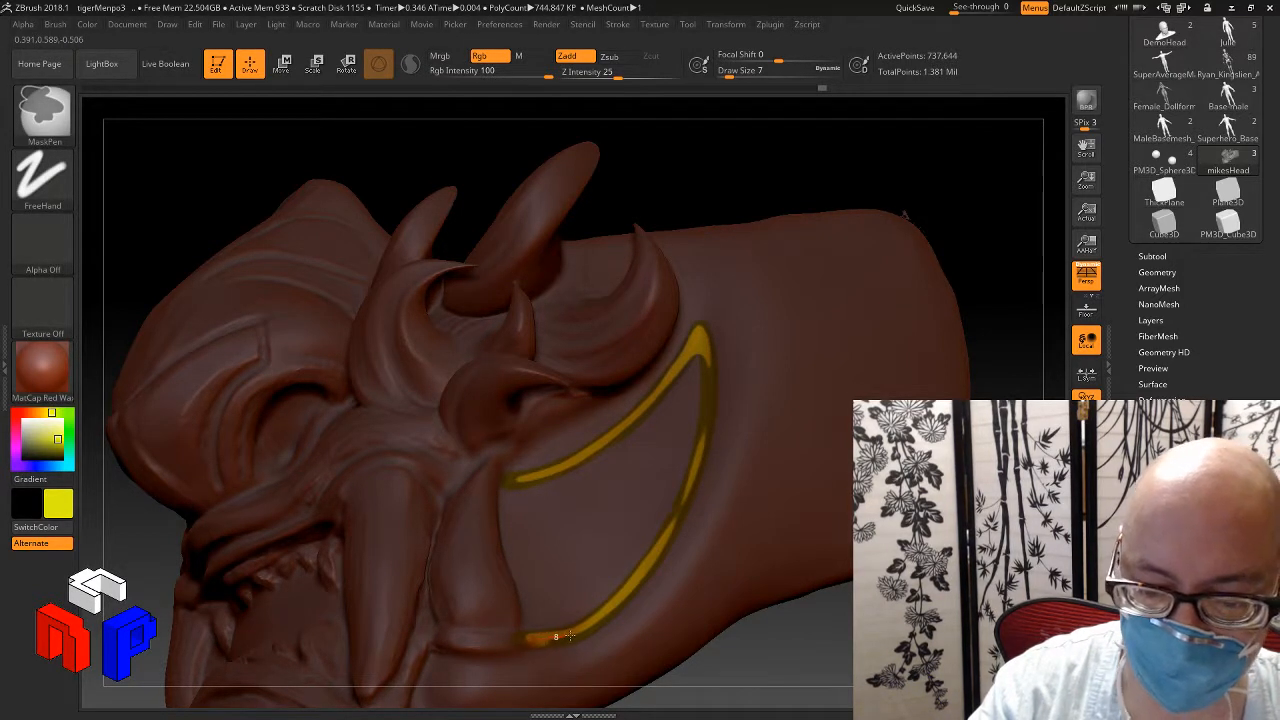
mouse_move(570, 636)
left_mouse_down("ctrl")
mouse_move(597, 627)
mouse_move(696, 482)
left_mouse_up("ctrl")
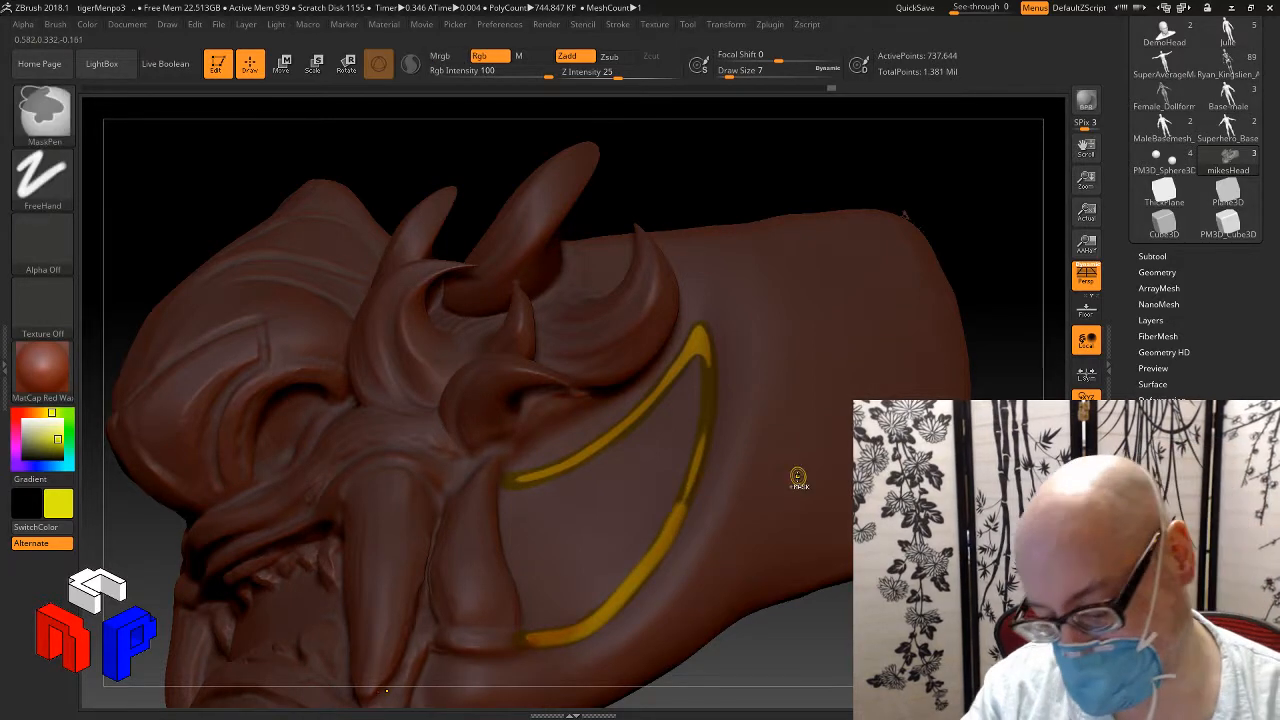
key("s")
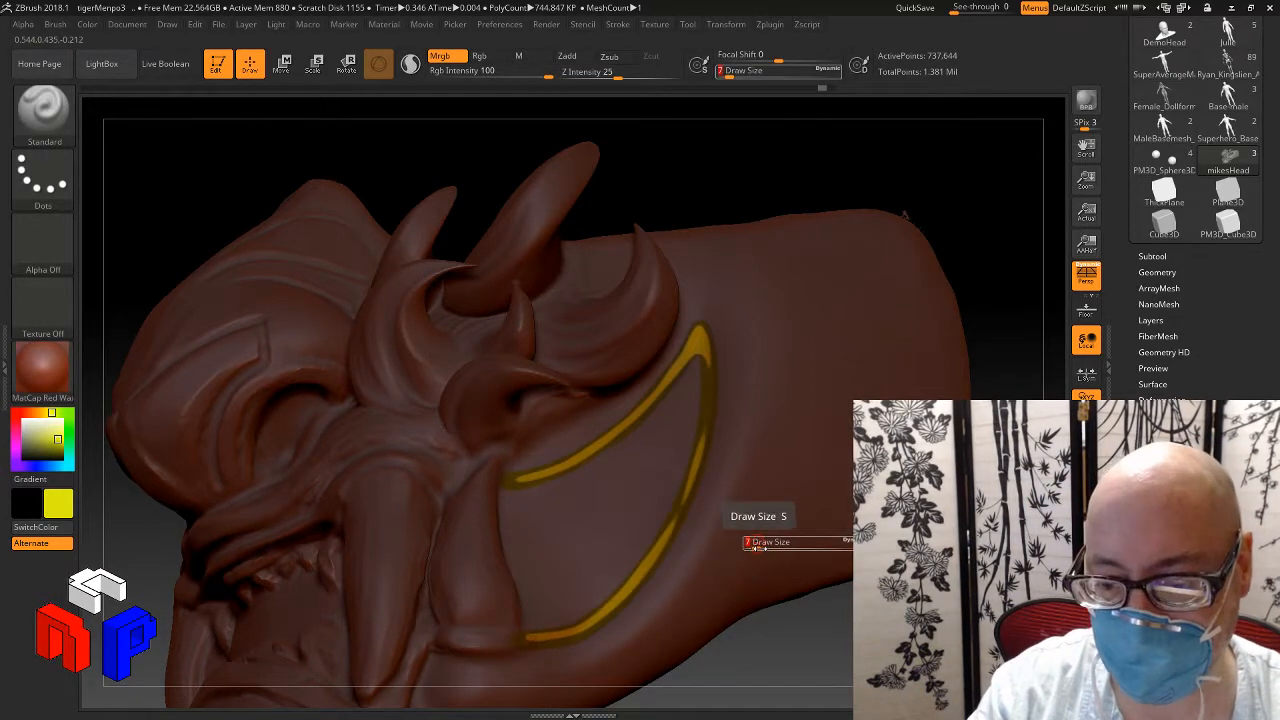
left_click_drag(759, 548, 759, 547)
mouse_move(528, 639)
left_mouse_down("ctrl")
mouse_move(598, 622)
mouse_move(659, 546)
mouse_move(706, 420)
mouse_move(711, 366)
mouse_move(695, 312)
mouse_move(706, 347)
left_mouse_up("ctrl")
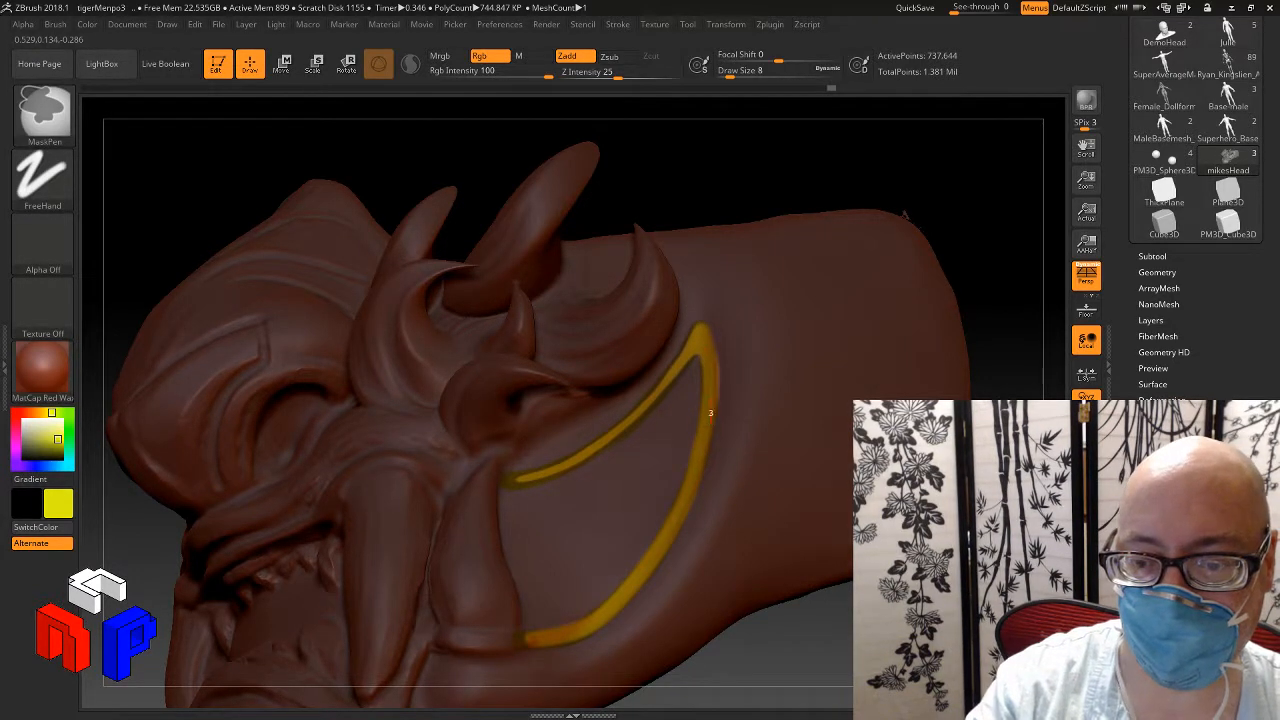
left_click_drag(707, 440, 628, 618, "ctrl")
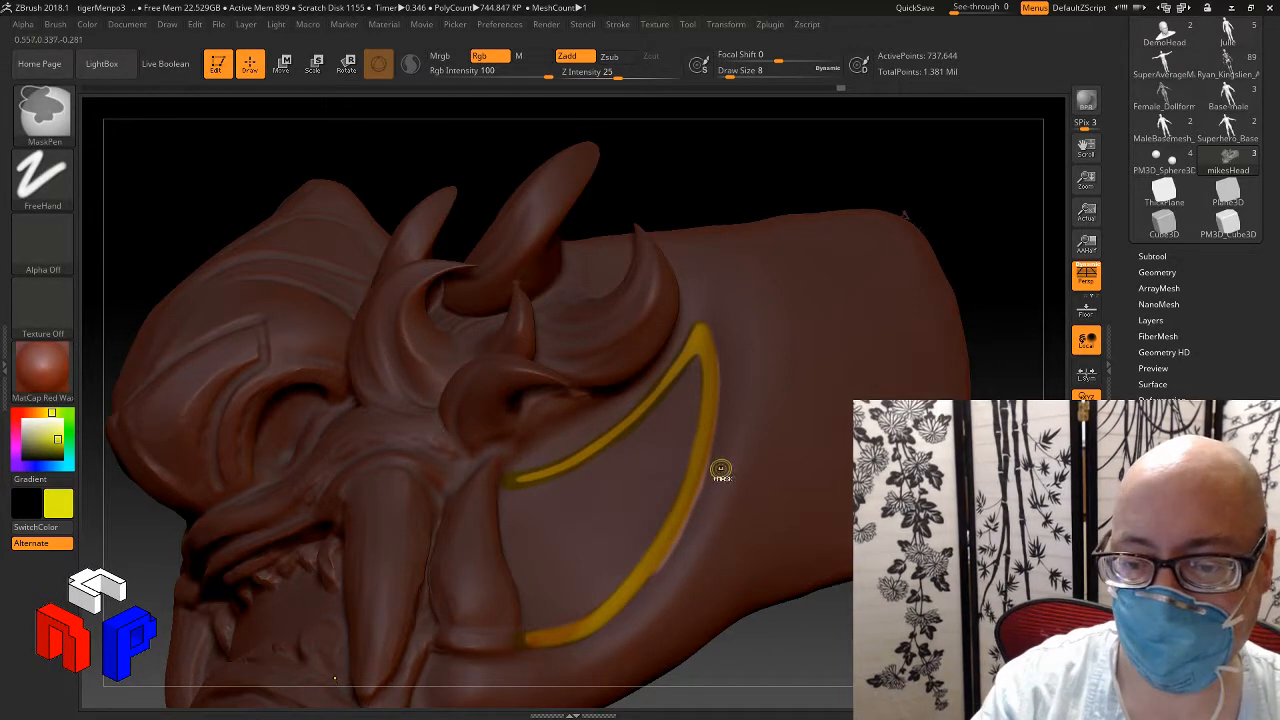
left_click_drag(718, 468, 634, 617, "ctrl")
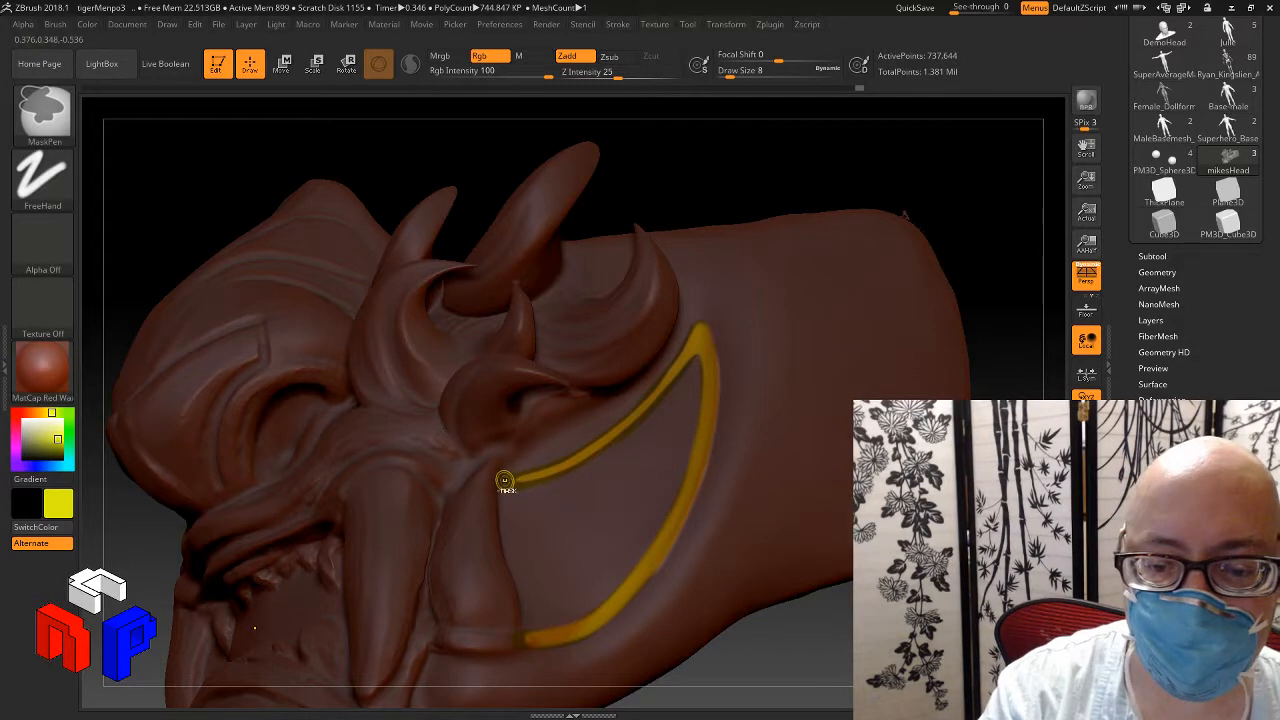
Step: Unmask the upper yellow strip from its front end to the tip and tighten the mask edges around the outline
left_click_drag(511, 482, 636, 418, "ctrl")
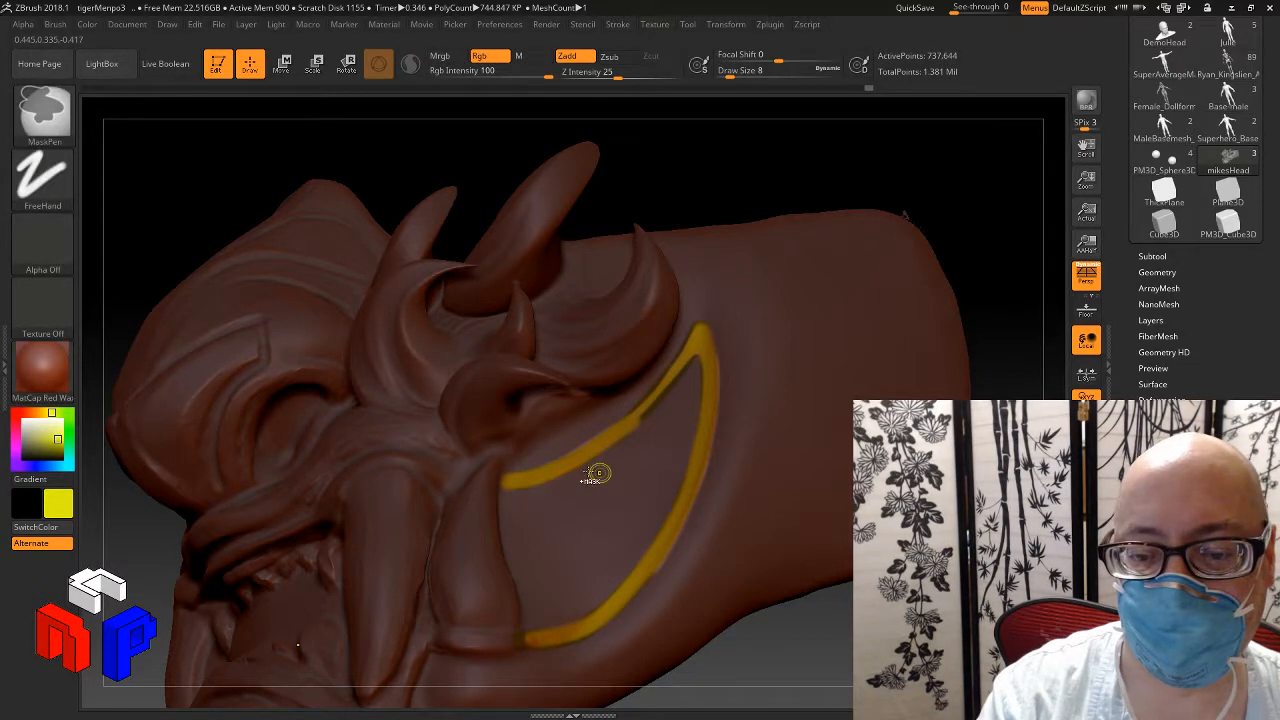
mouse_move(505, 482)
left_mouse_down("ctrl")
mouse_move(548, 472)
mouse_move(633, 418)
mouse_move(700, 325)
left_mouse_up("ctrl")
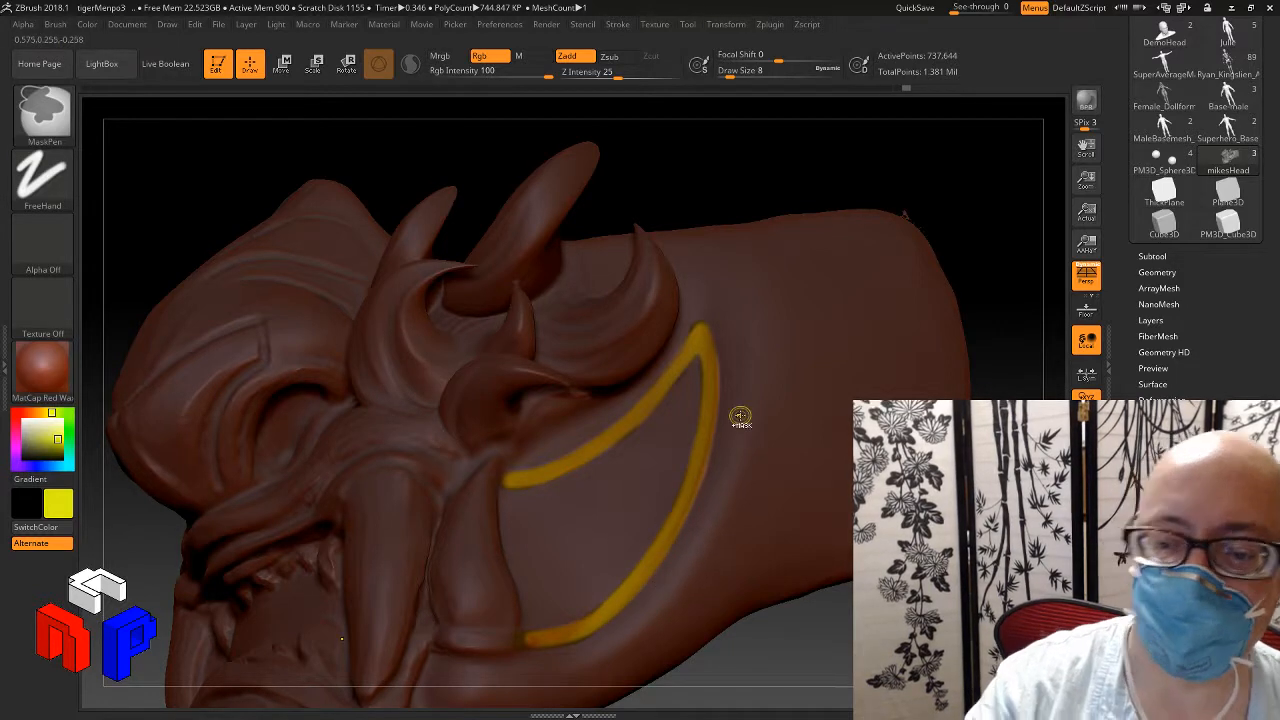
key("ctrl")
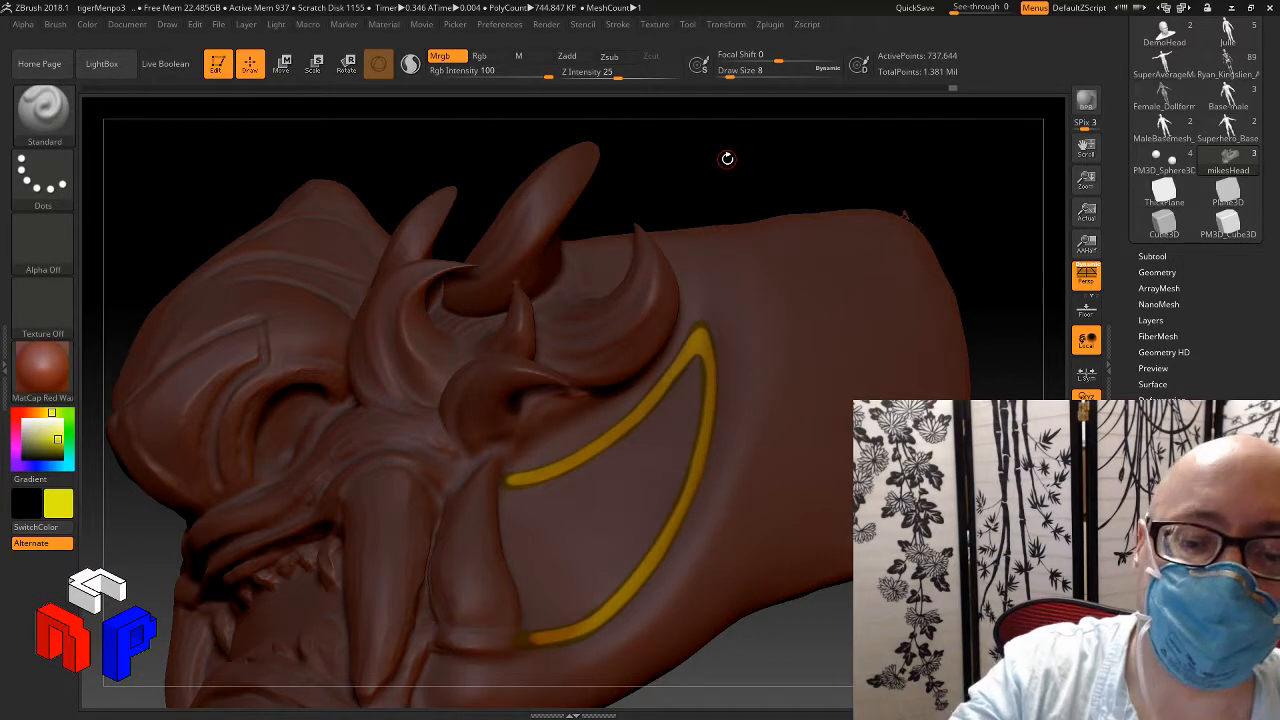
Step: Adjust the LazyRadius of the masking brush in its Lazy Mouse stroke settings
left_click(617, 24)
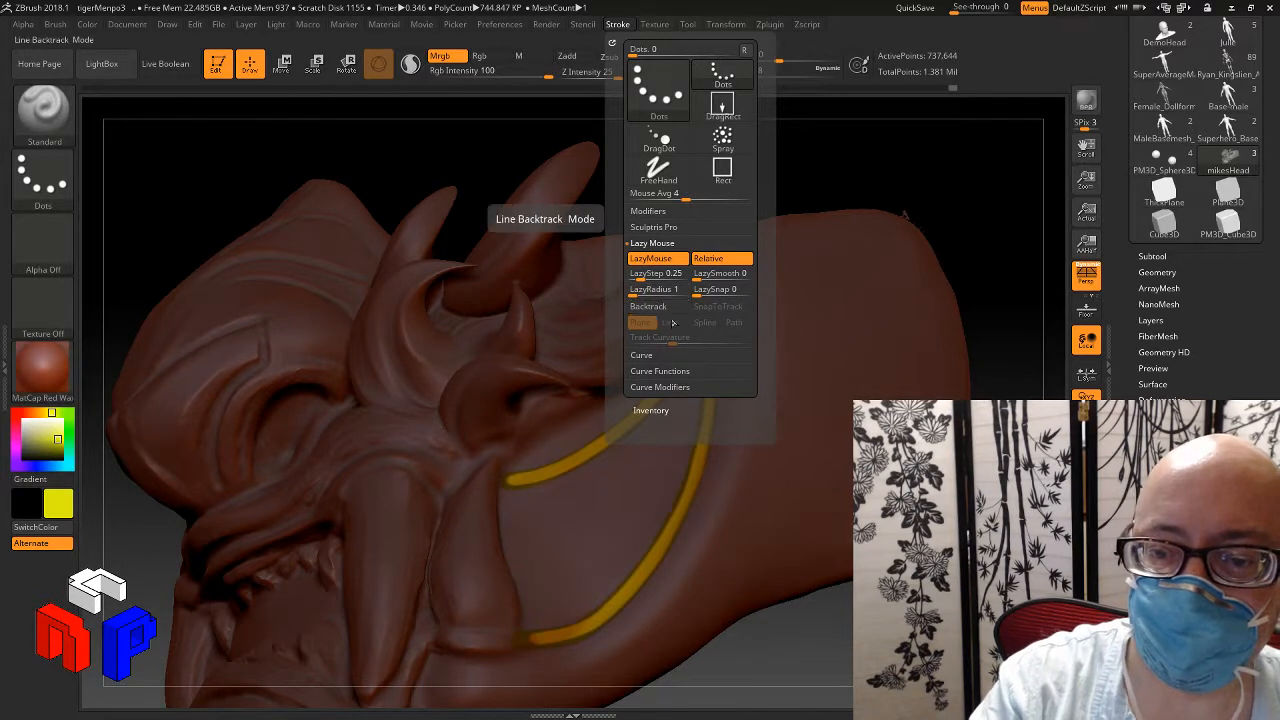
key("ctrl")
left_click_drag(650, 290, 656, 291)
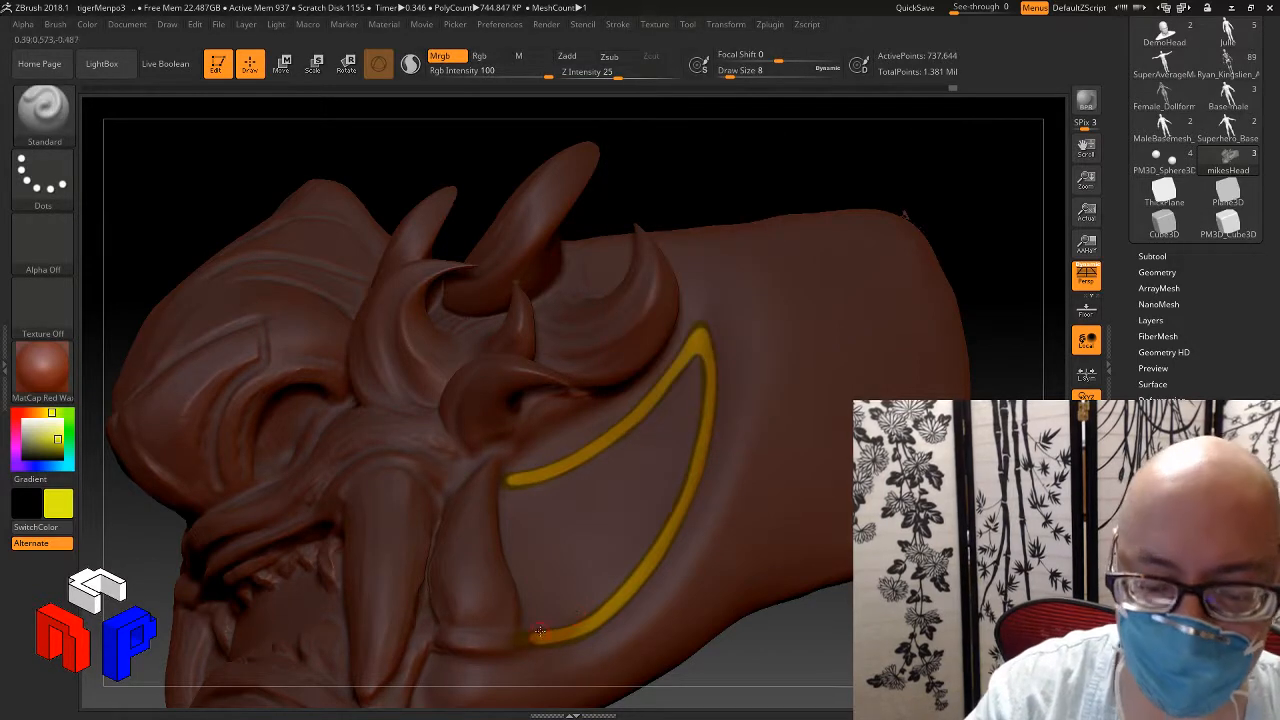
Step: Retouch the unmasked upper strip up to the tip and the rear strip's lower end, and tighten the mask edges again
key("ctrl")
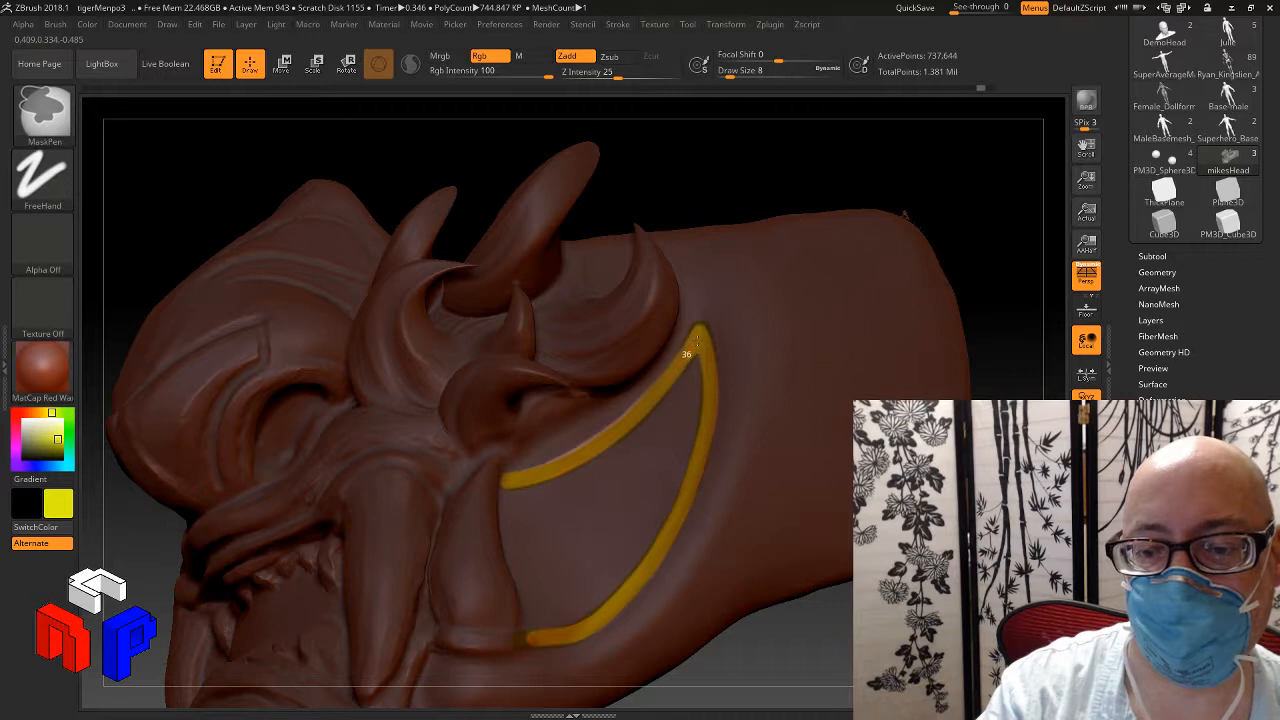
key("ctrl")
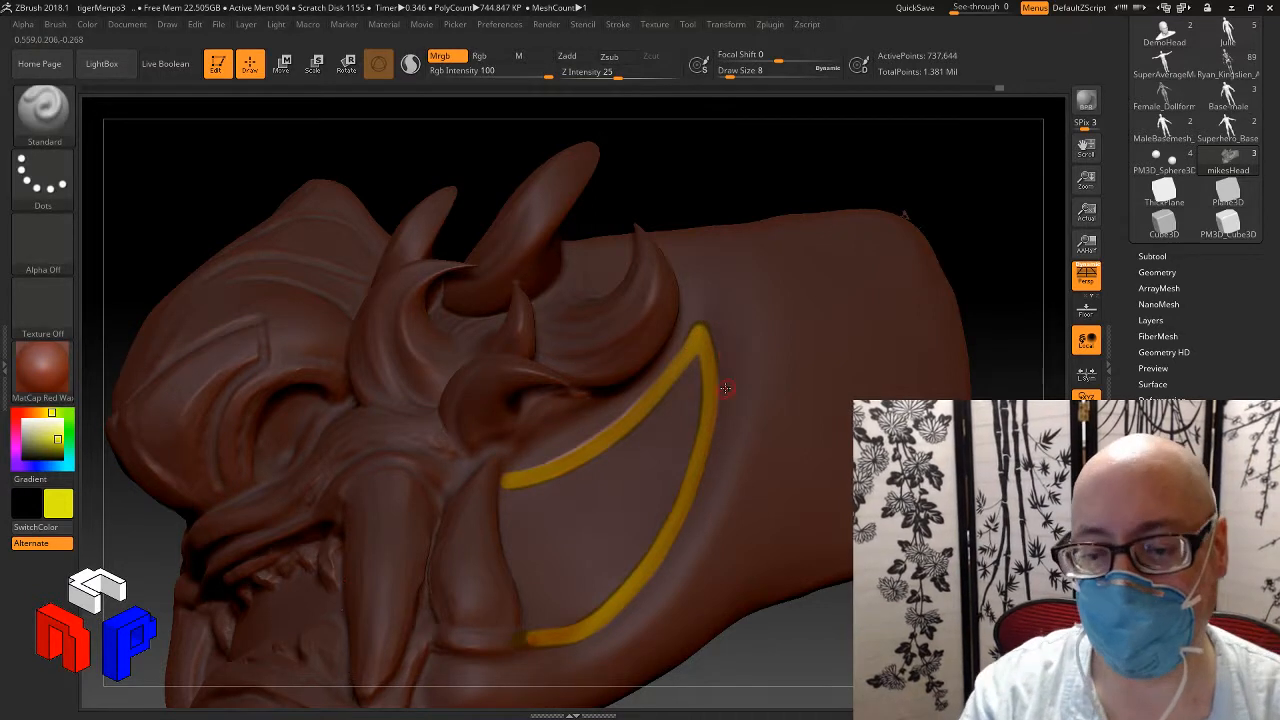
key("ctrl")
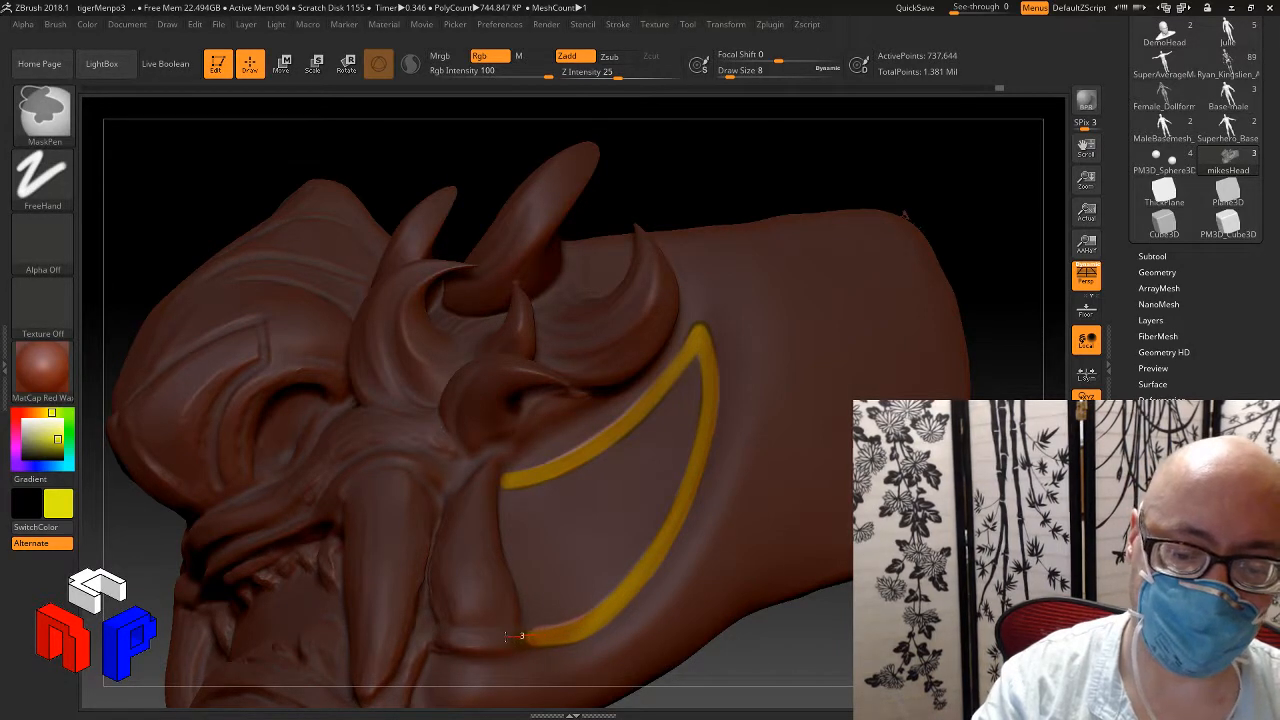
key("ctrl")
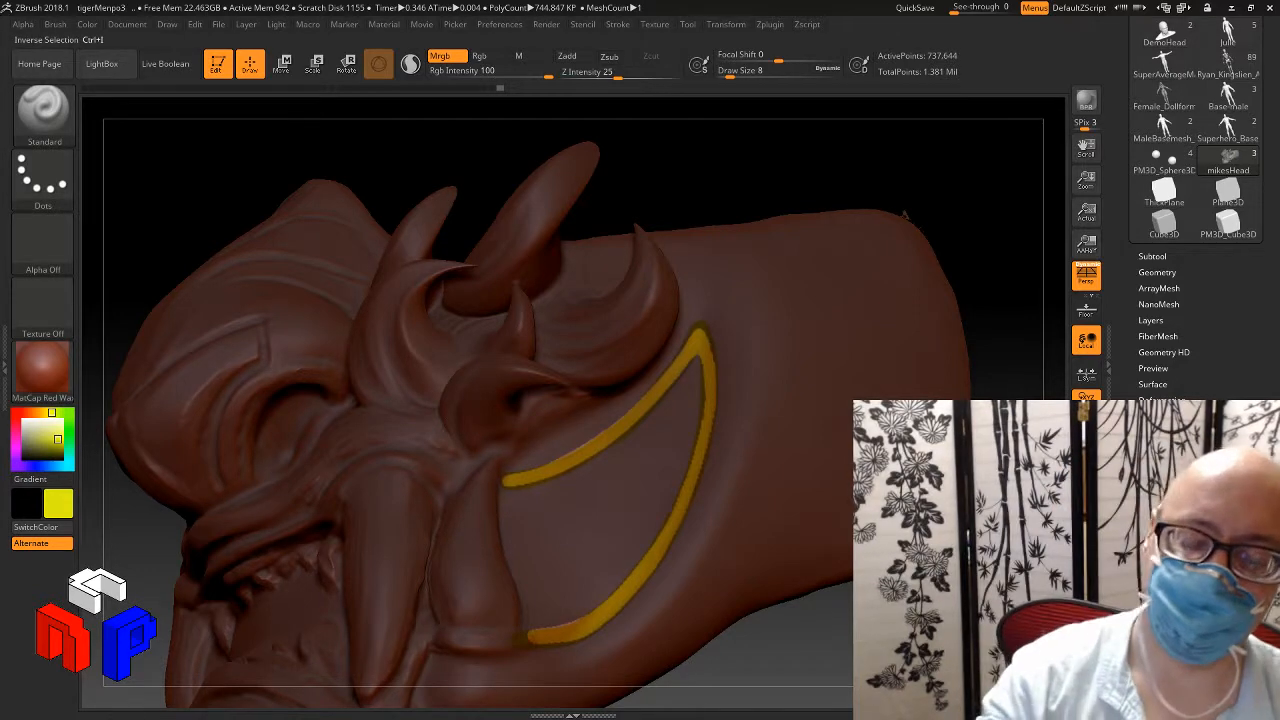
Step: Unmask the rear curved strip once more, and the upper strip from its very front end to the pointed tip
key("ctrl")
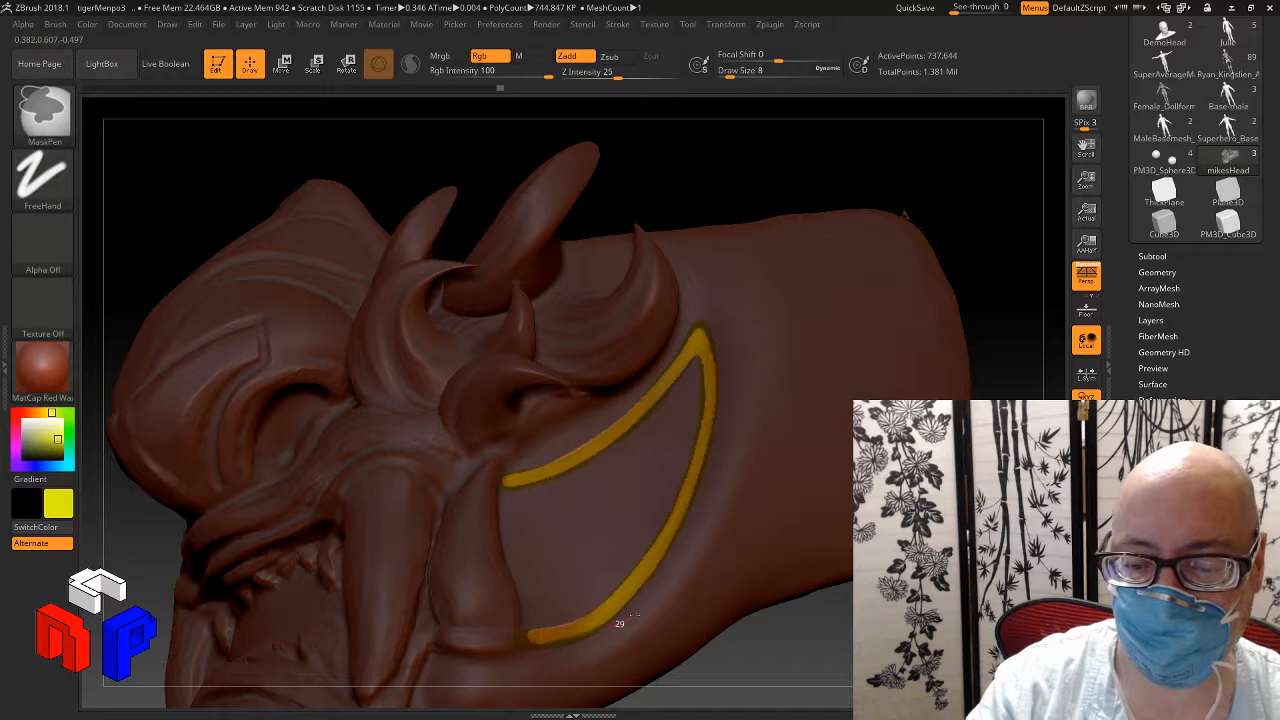
key("ctrl")
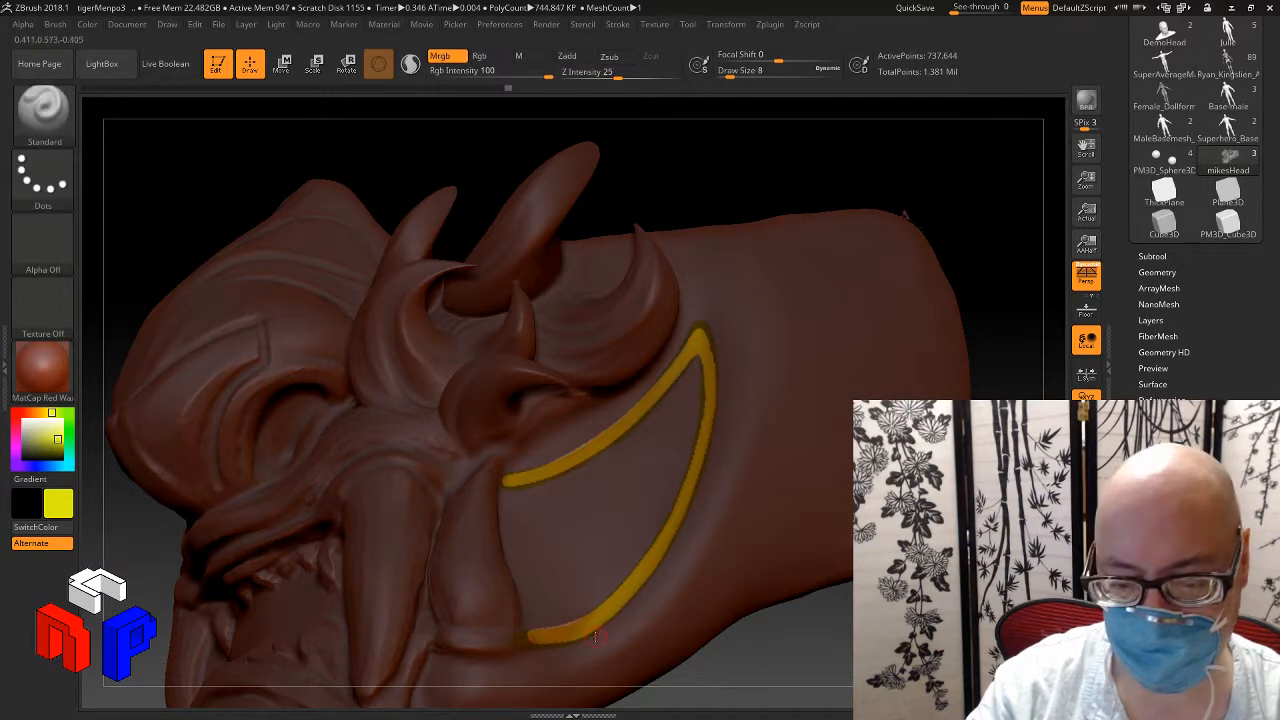
key("ctrl")
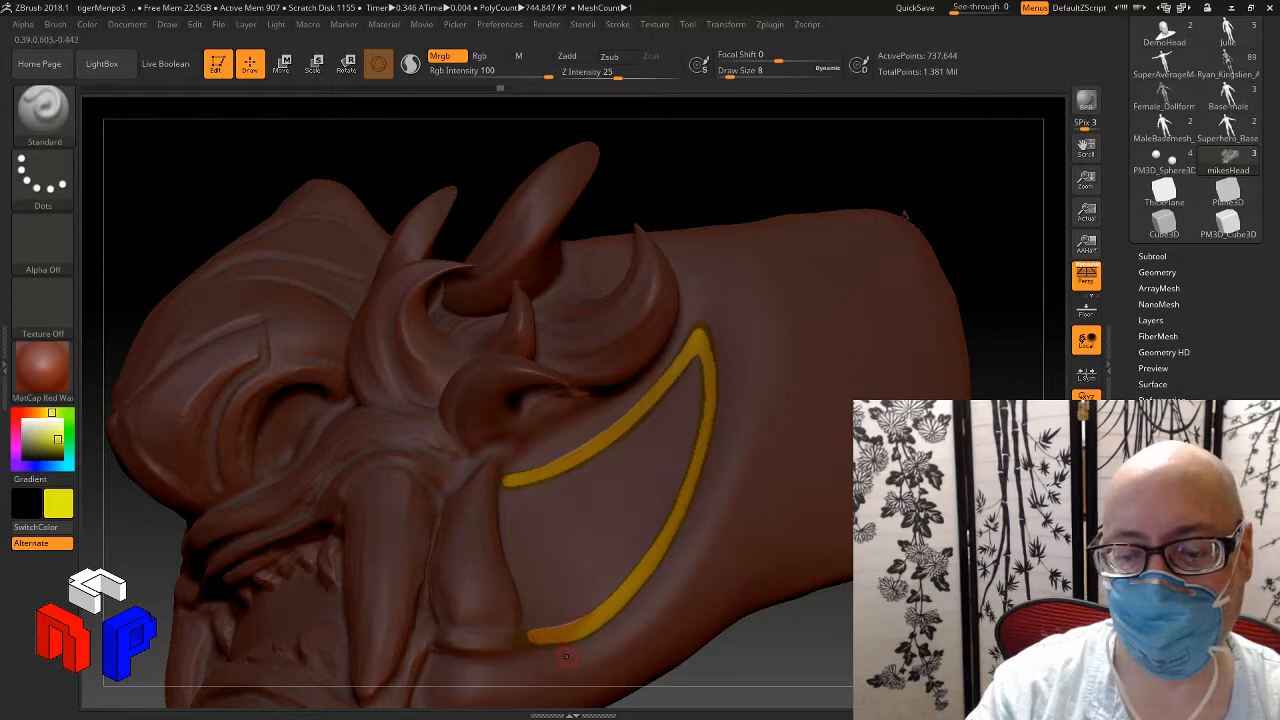
key("ctrl")
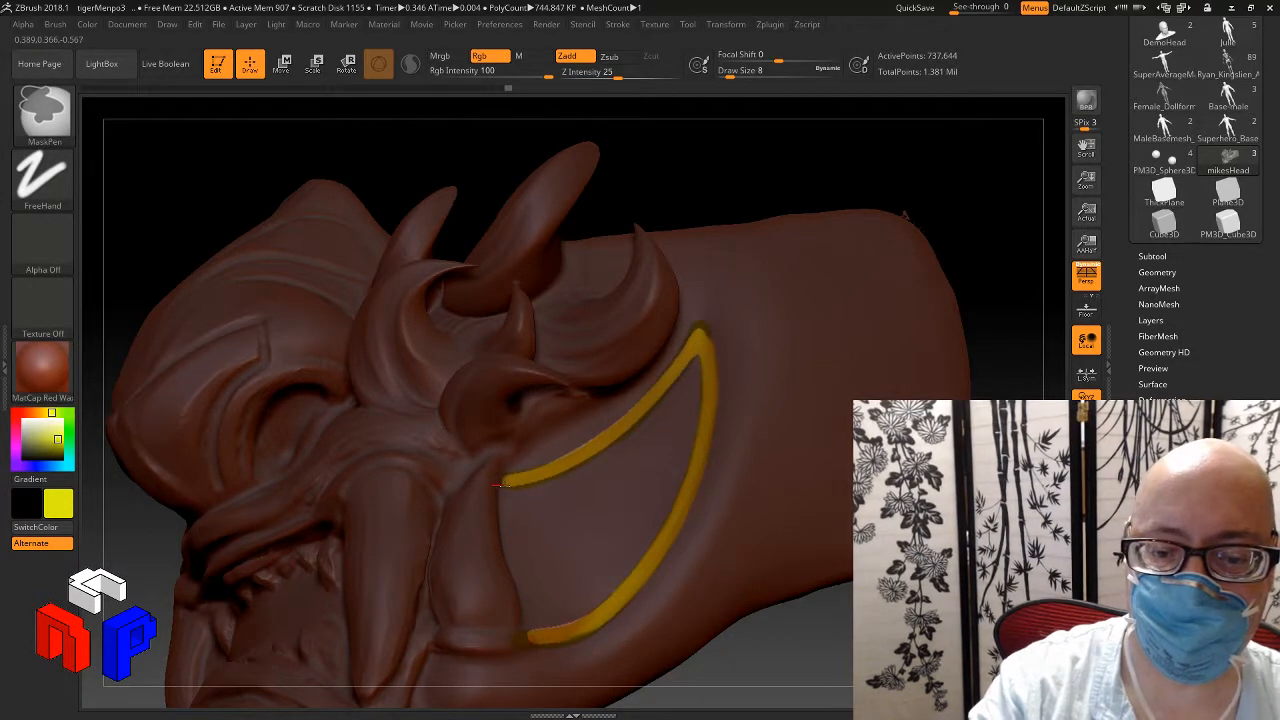
mouse_move(510, 483)
left_mouse_down("ctrl")
mouse_move(586, 456)
mouse_move(632, 414)
left_mouse_up("ctrl")
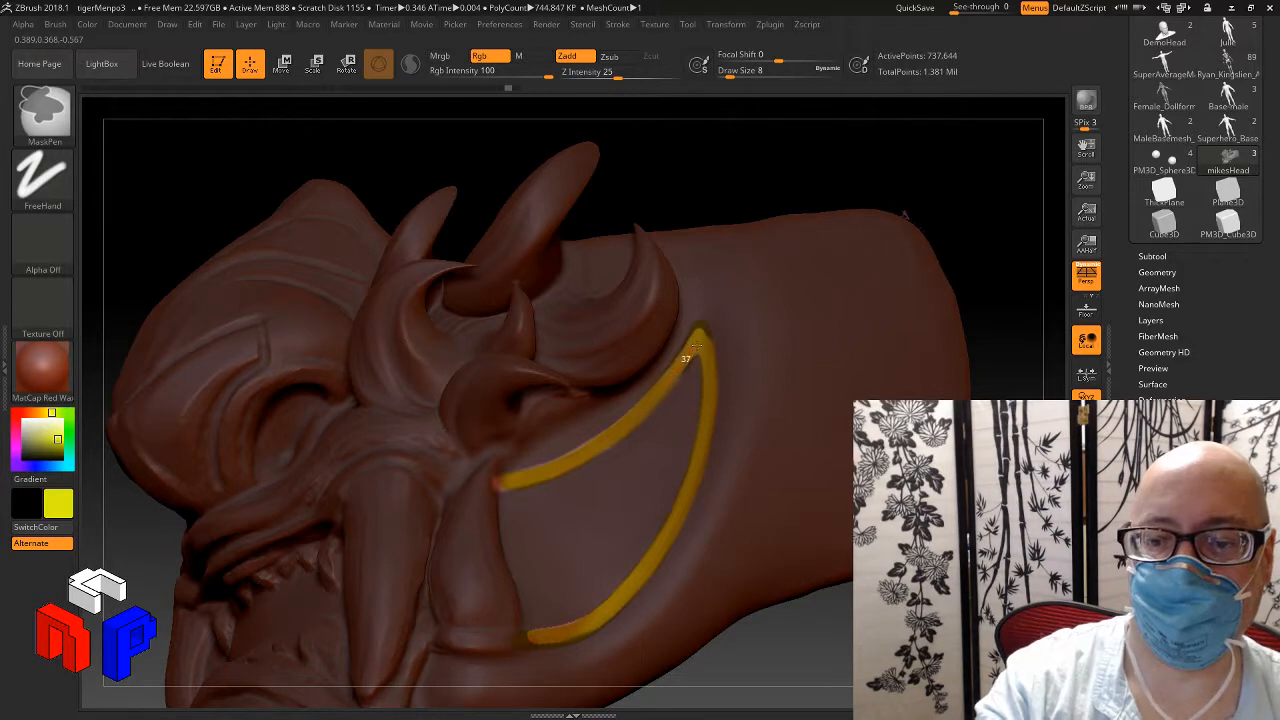
key("ctrl")
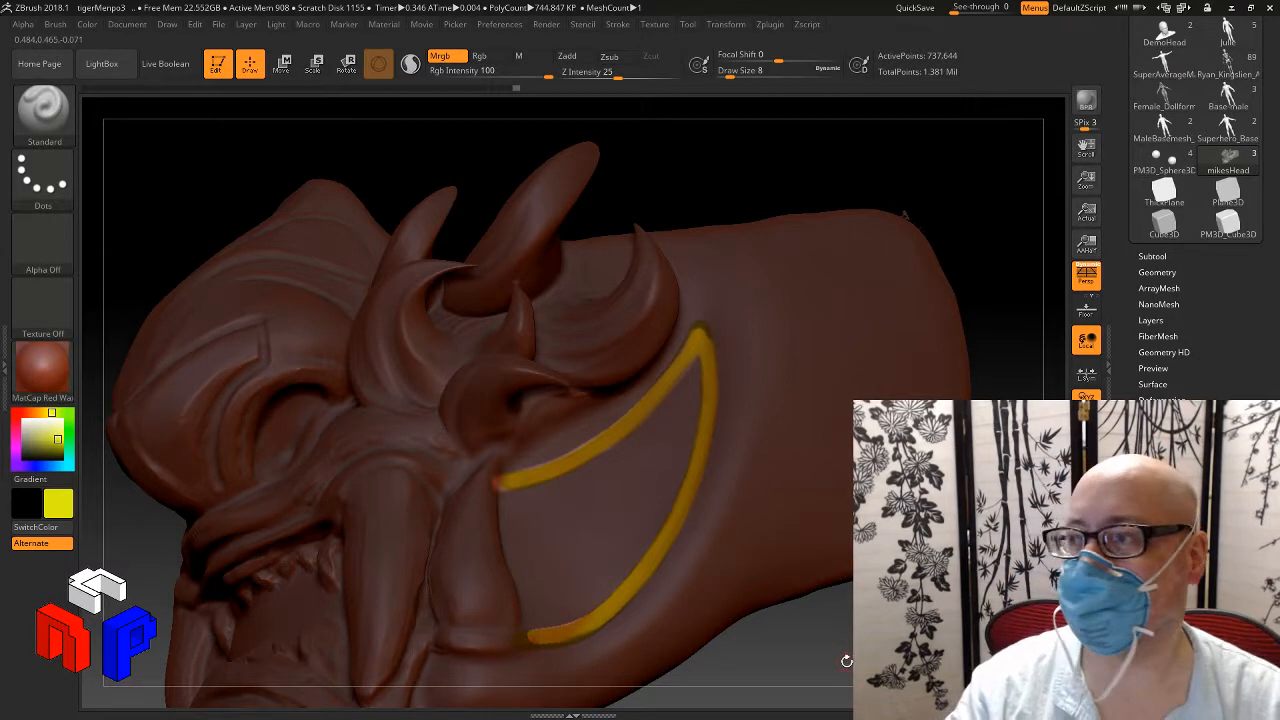
Step: Turn off LazyMouse for the Standard brush in its Lazy Mouse stroke settings
left_click_drag(846, 661, 890, 640)
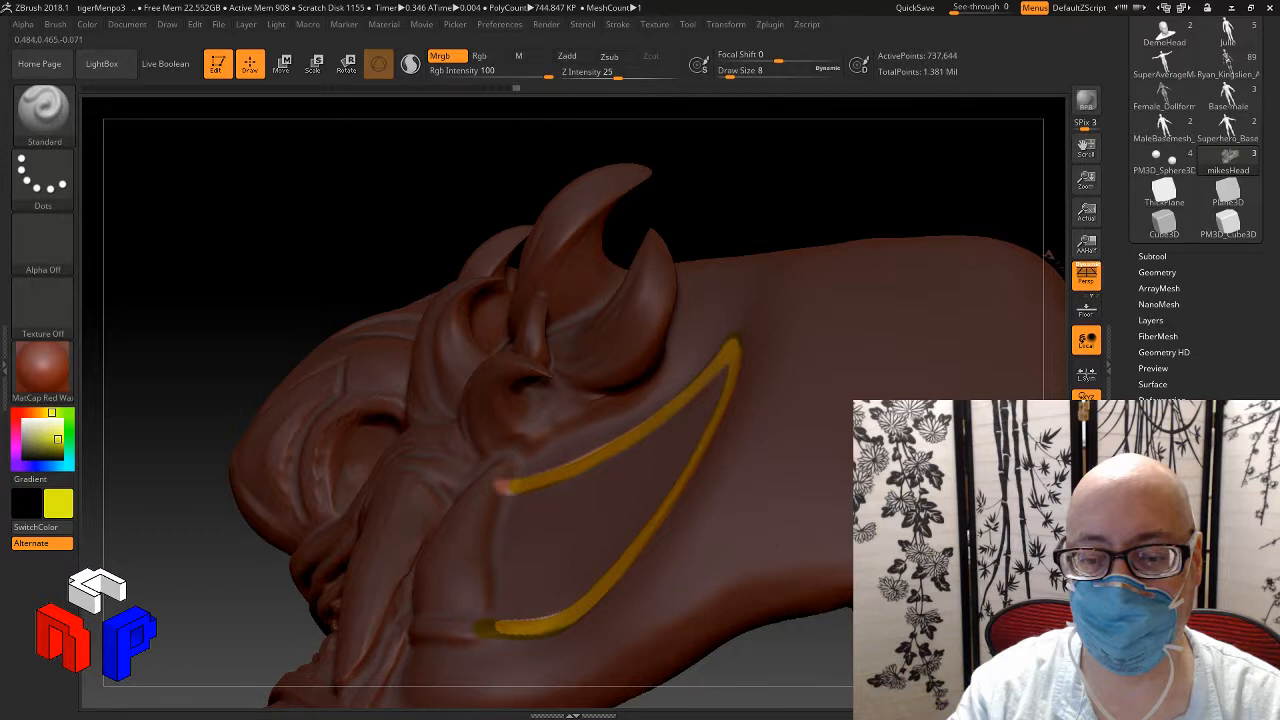
left_click_drag(880, 640, 839, 628)
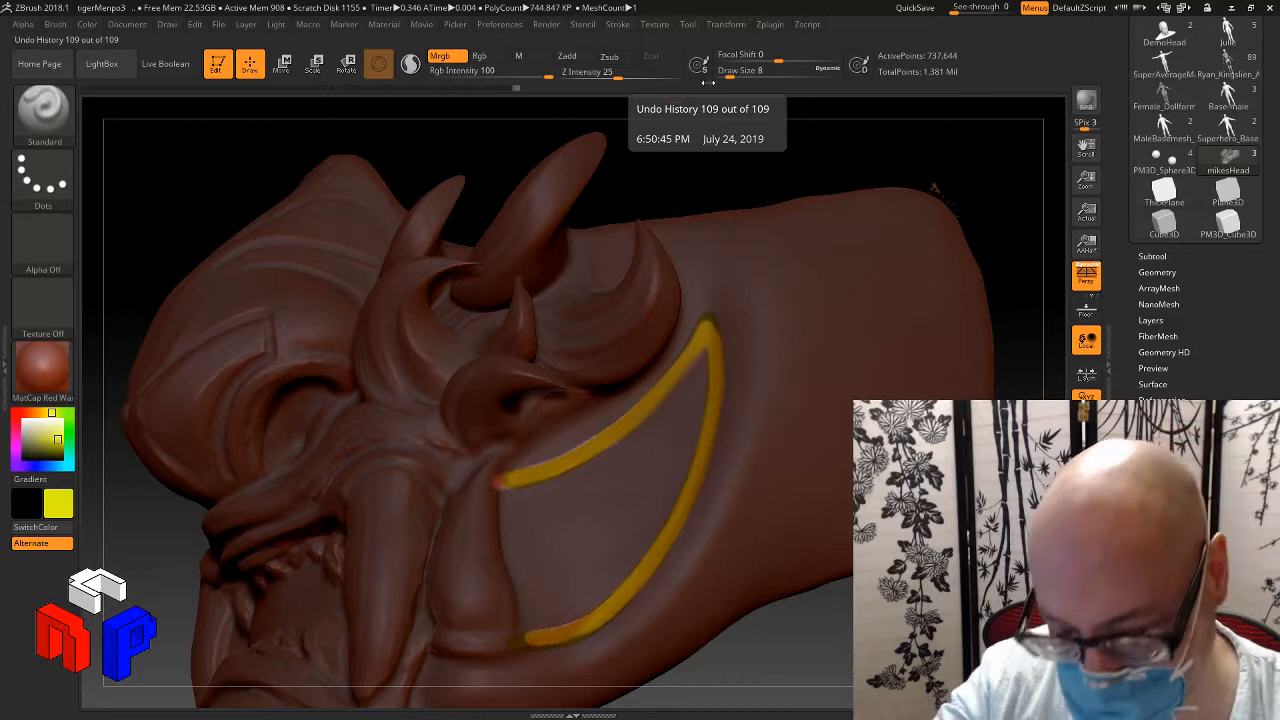
left_click(617, 24)
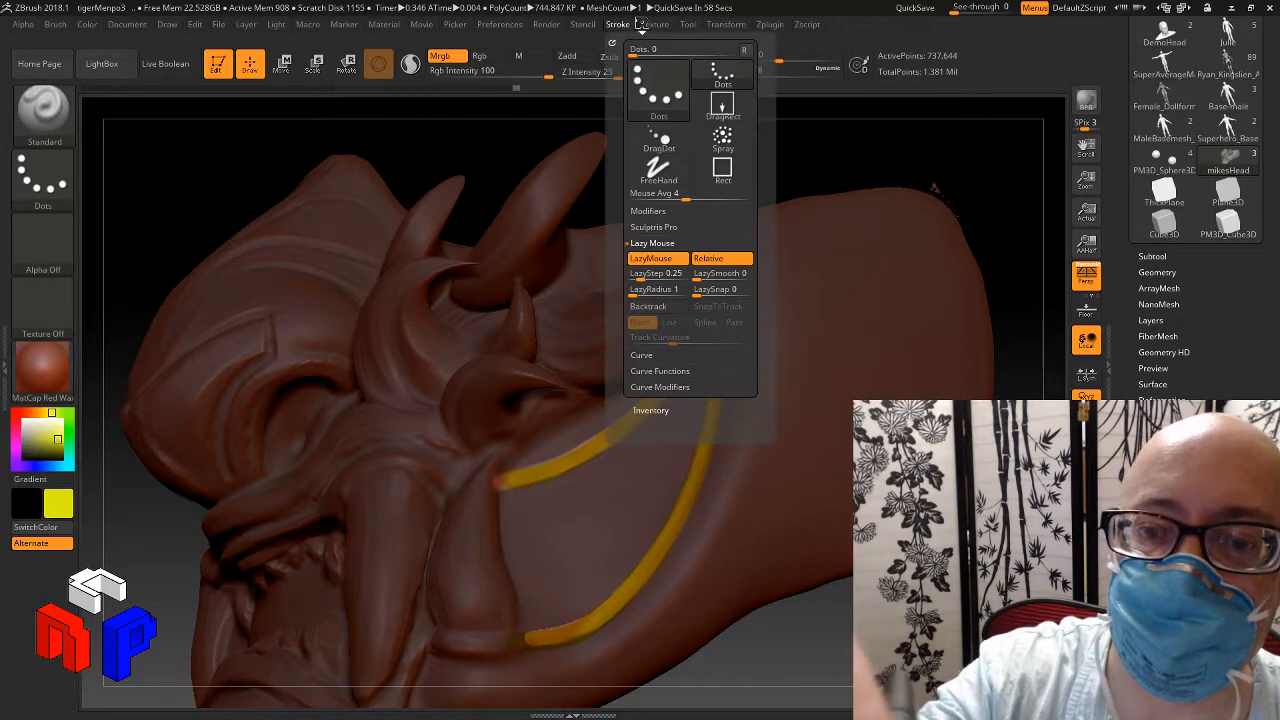
mouse_move(654, 24)
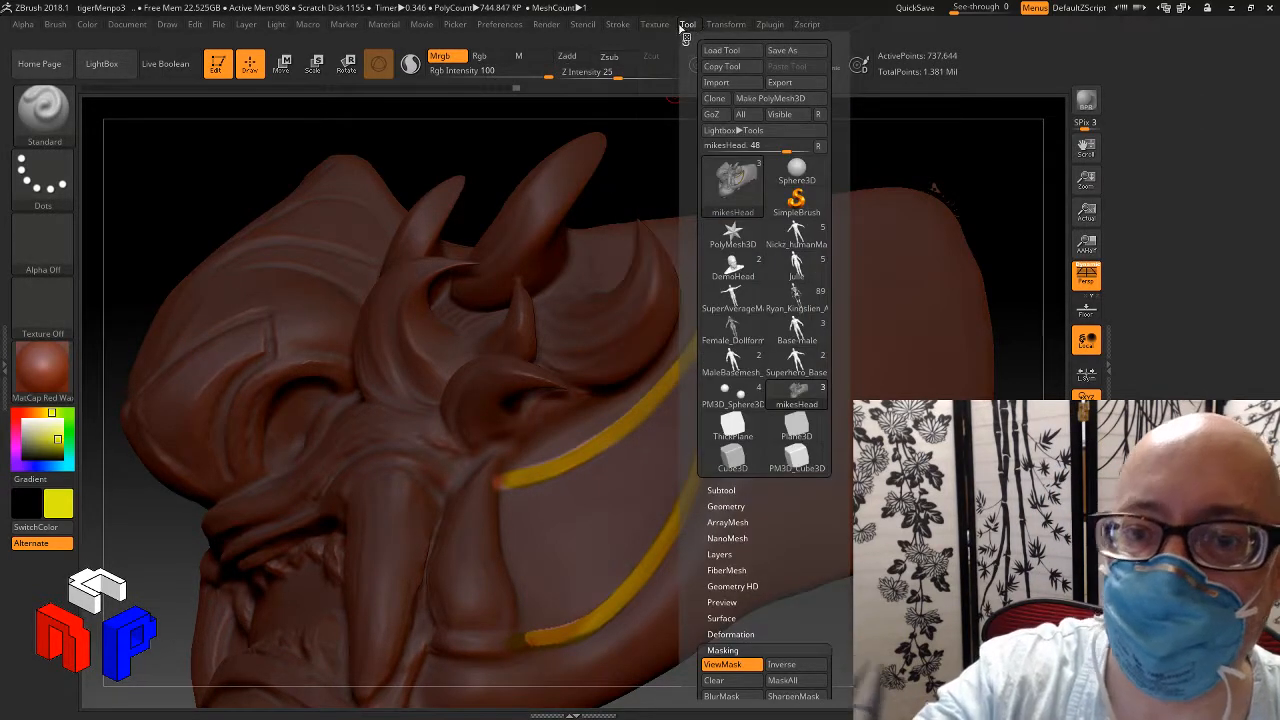
mouse_move(616, 28)
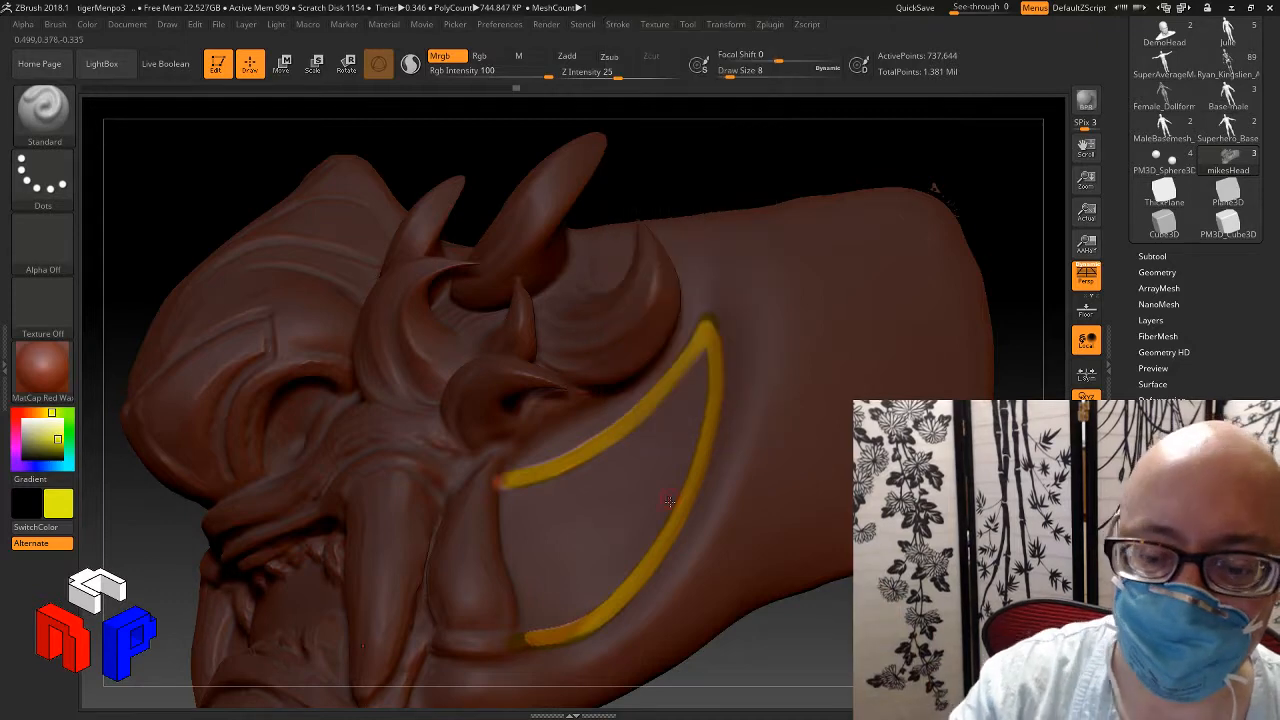
left_click(617, 24)
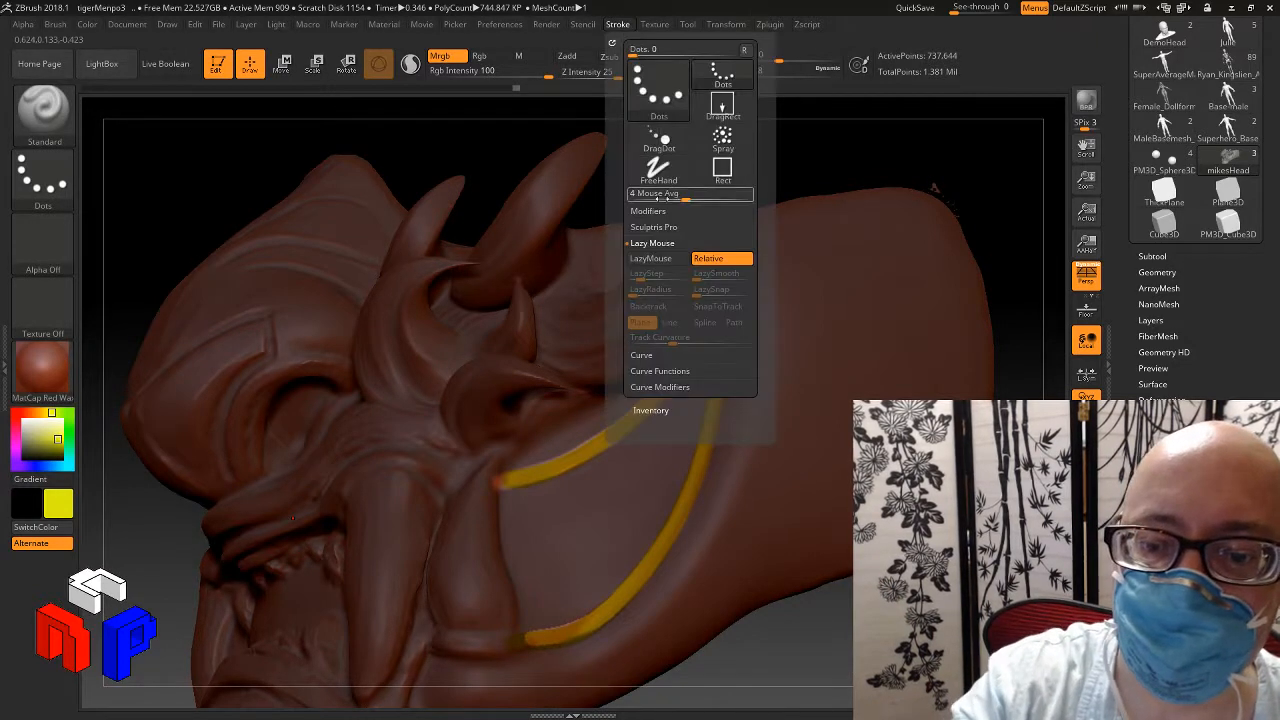
Step: Check the masking brush's Lazy Mouse settings and touch up the mask edges around the yellow outline's lower end and pointed tip
left_click(652, 258)
key("ctrl")
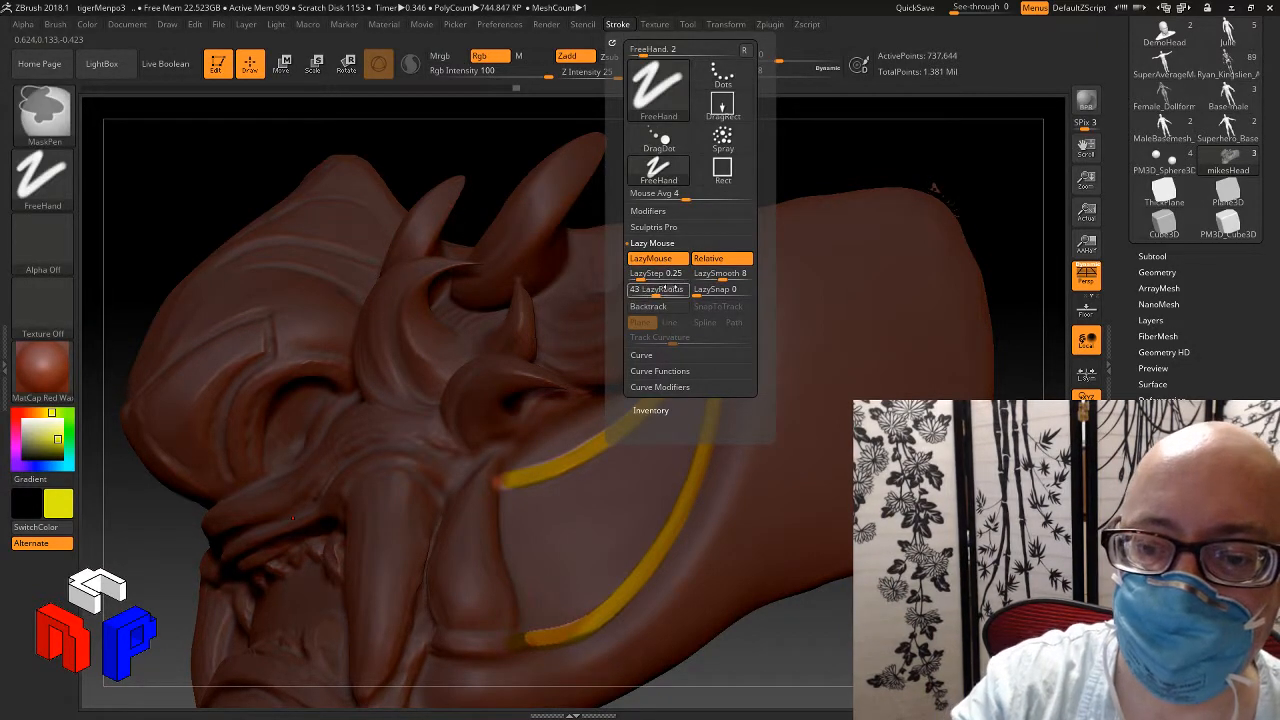
left_click_drag(803, 606, 810, 612)
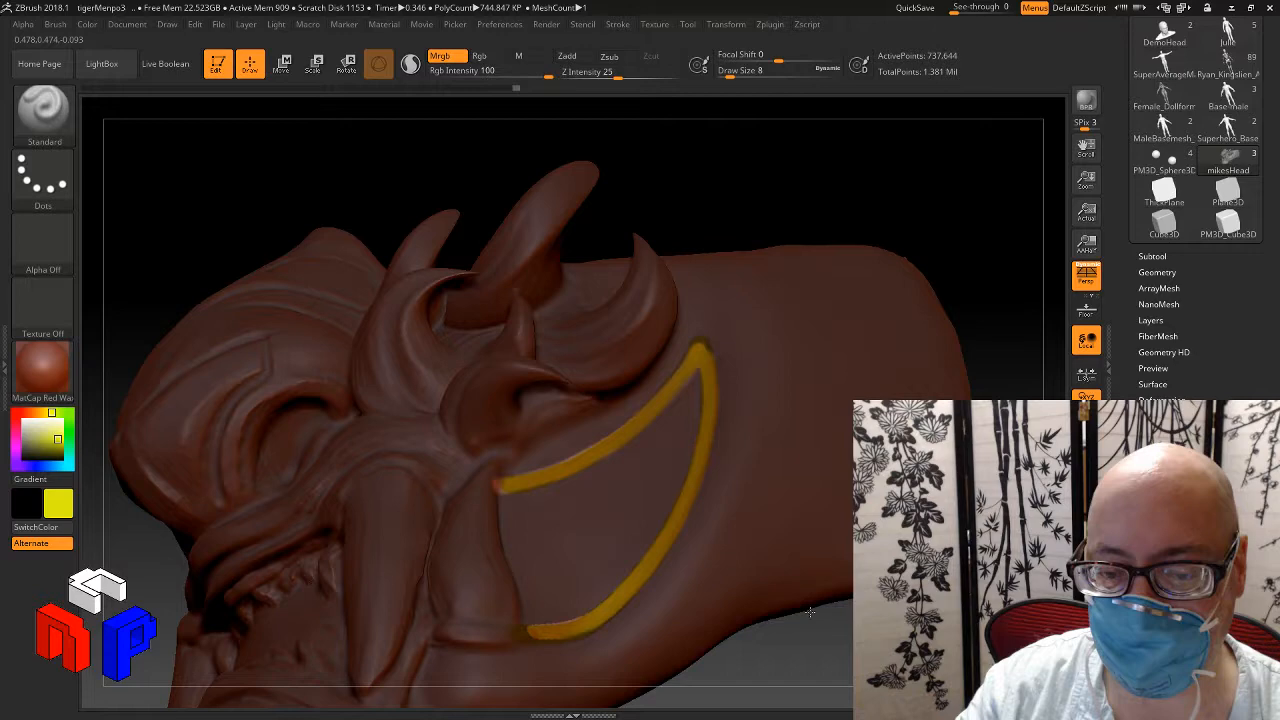
left_click_drag(810, 612, 540, 638)
key("ctrl")
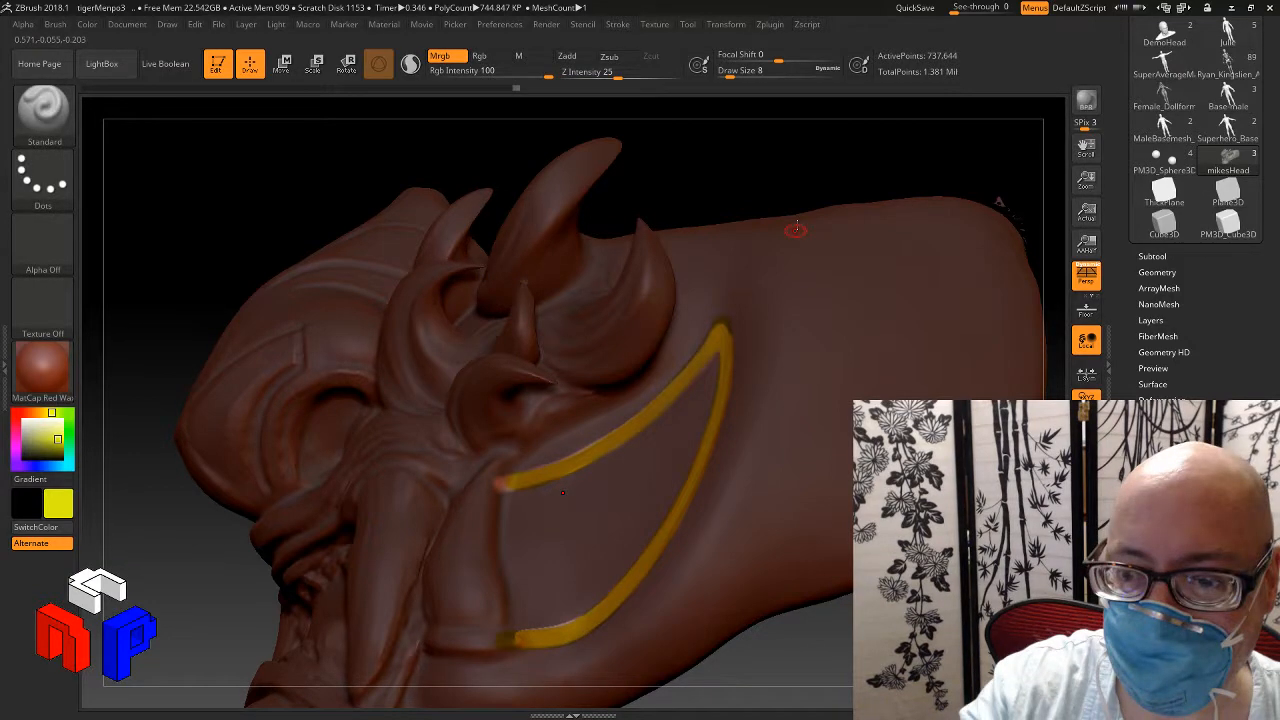
mouse_move(805, 200)
left_mouse_down()
mouse_move(820, 177)
mouse_move(778, 257)
left_mouse_up()
key("ctrl")
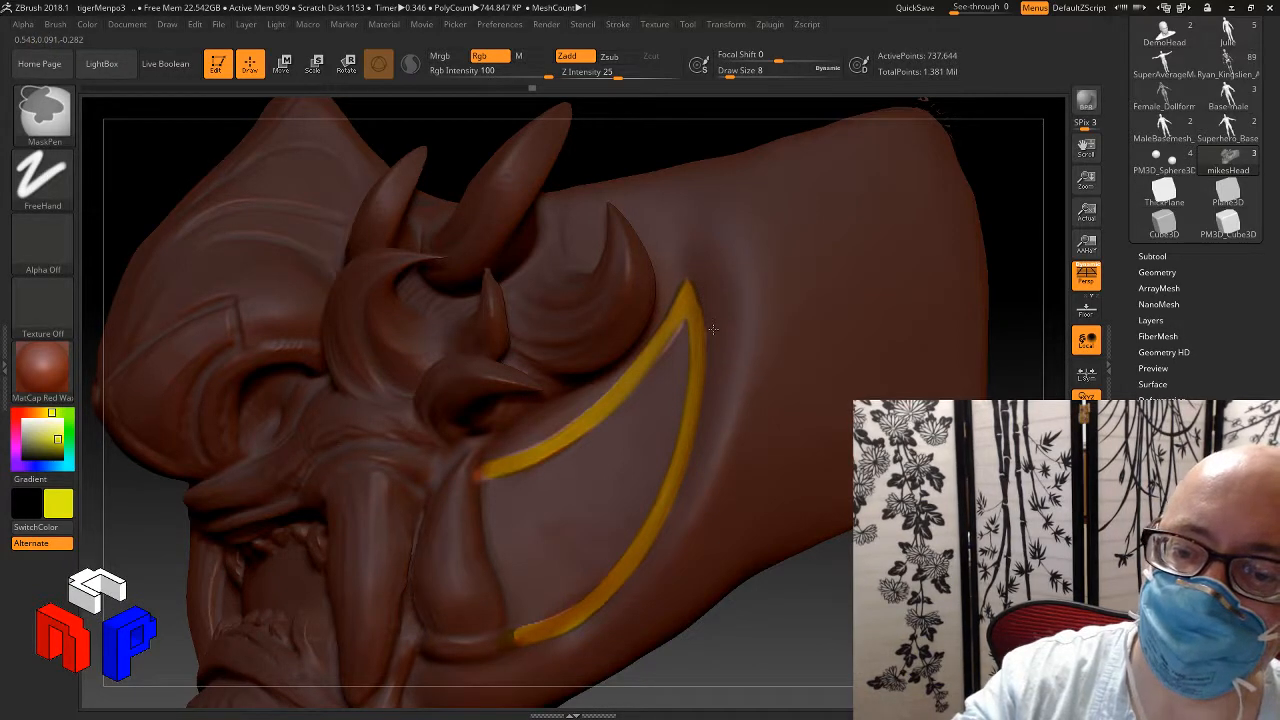
mouse_move(842, 600)
left_mouse_down()
mouse_move(840, 634)
mouse_move(822, 622)
mouse_move(849, 552)
mouse_move(851, 597)
left_mouse_up()
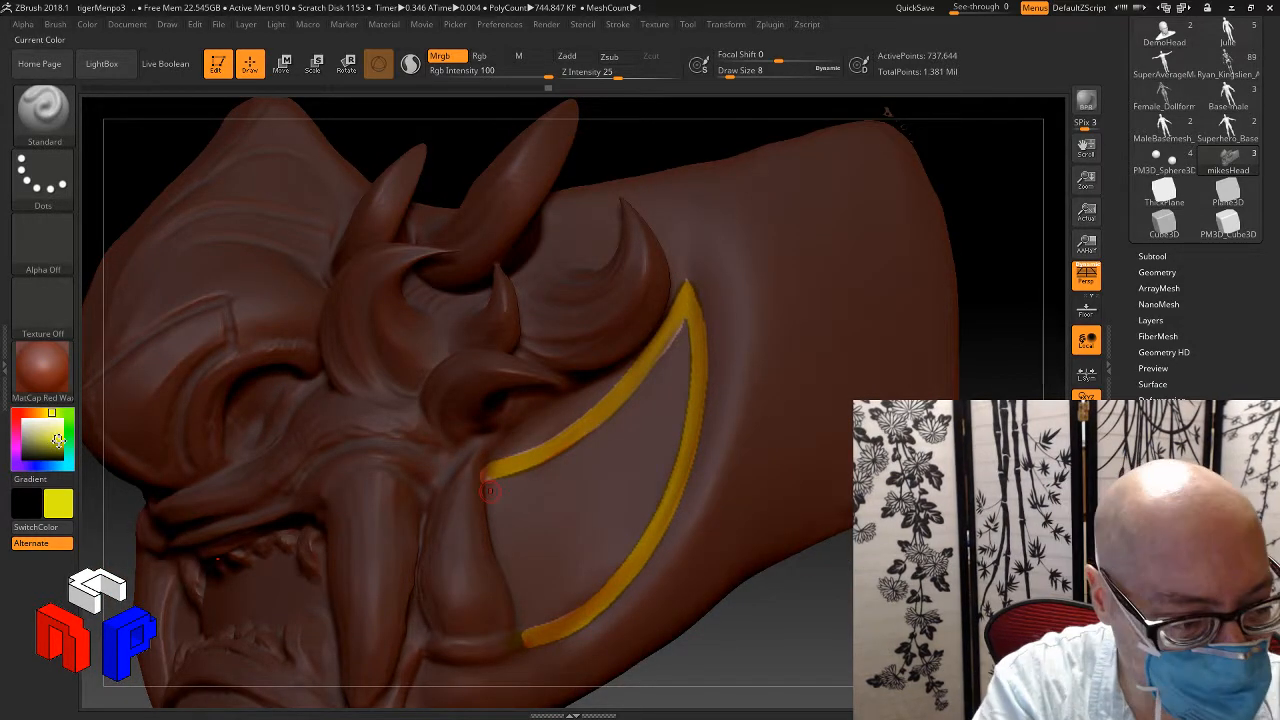
Step: Change the paint colour to white and paint over the whole yellow cheek outline with the Standard brush at draw size 56
left_click(25, 425)
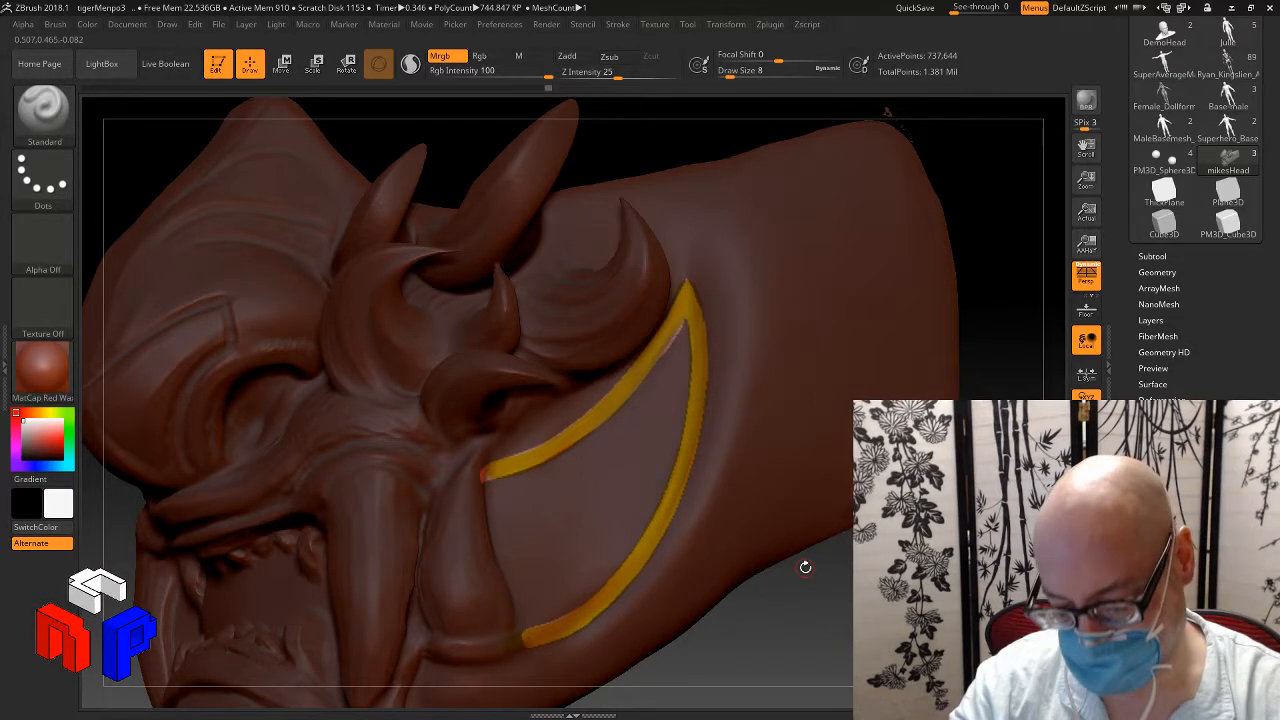
key("s")
mouse_move(805, 567)
left_mouse_down()
mouse_move(829, 568)
mouse_move(817, 568)
left_mouse_up()
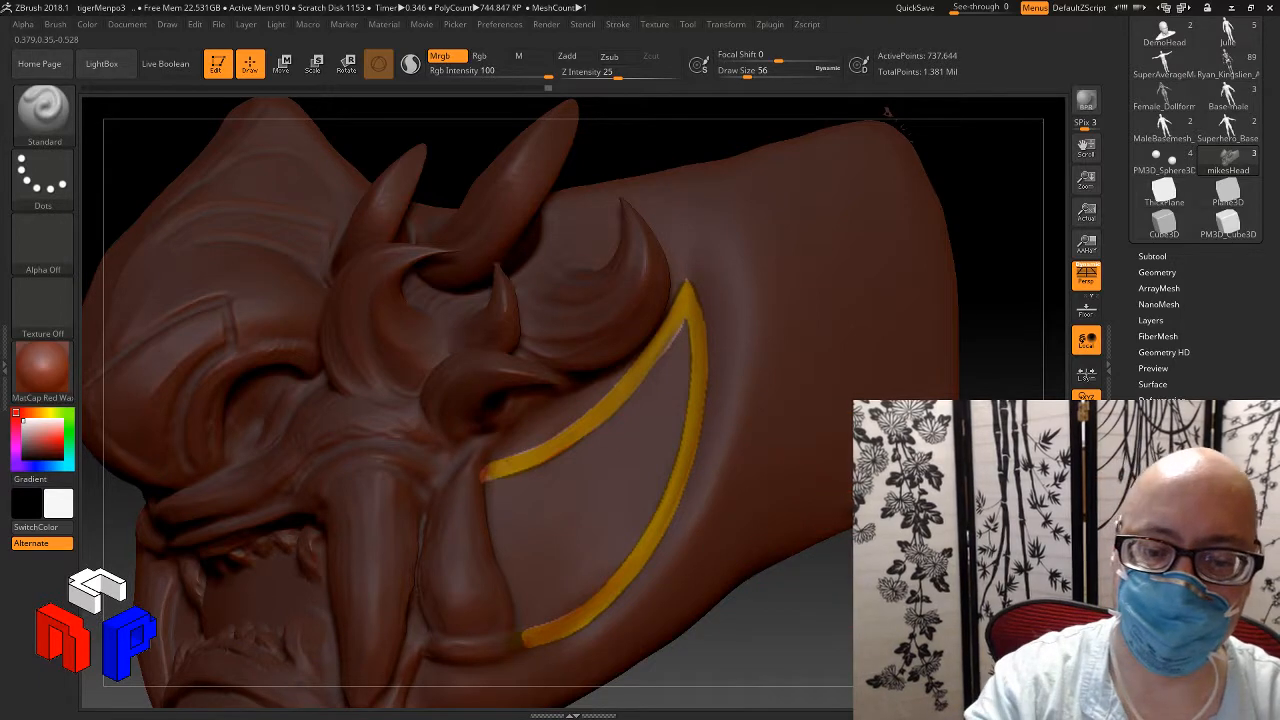
mouse_move(540, 446)
left_mouse_down()
mouse_move(597, 414)
mouse_move(488, 470)
left_mouse_up()
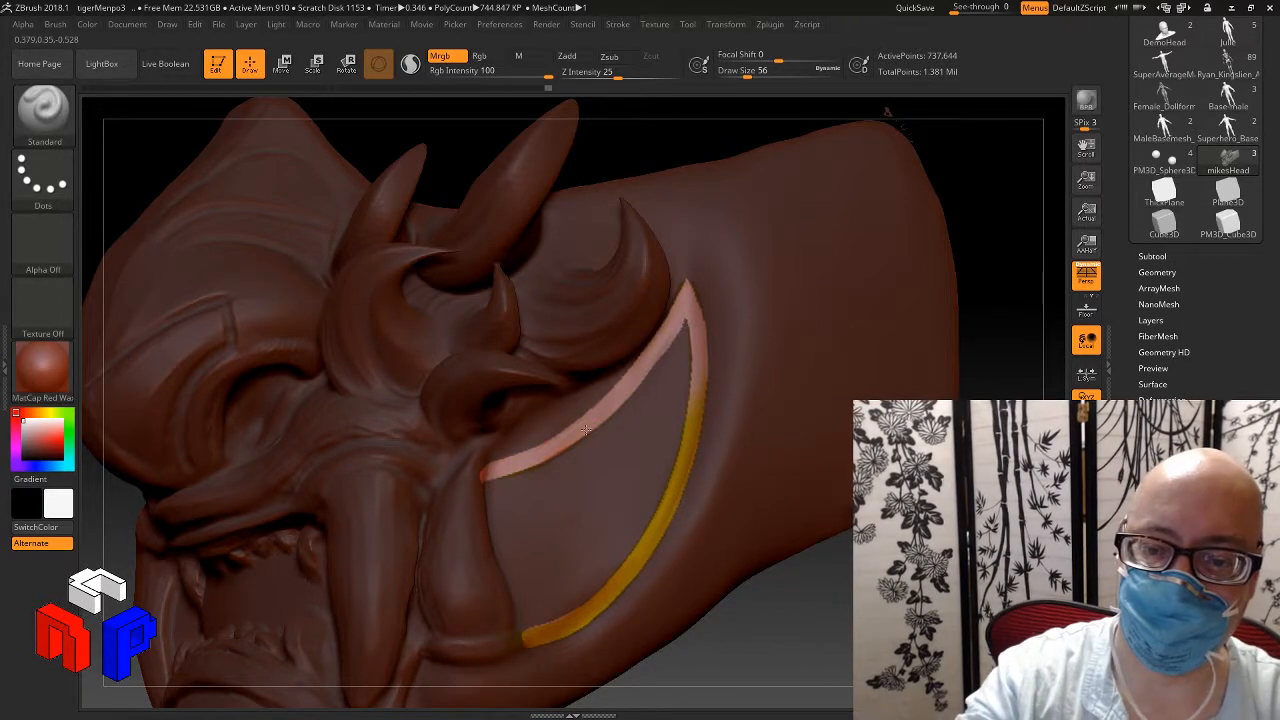
mouse_move(708, 348)
left_mouse_down()
mouse_move(692, 454)
mouse_move(626, 580)
mouse_move(534, 641)
left_mouse_up()
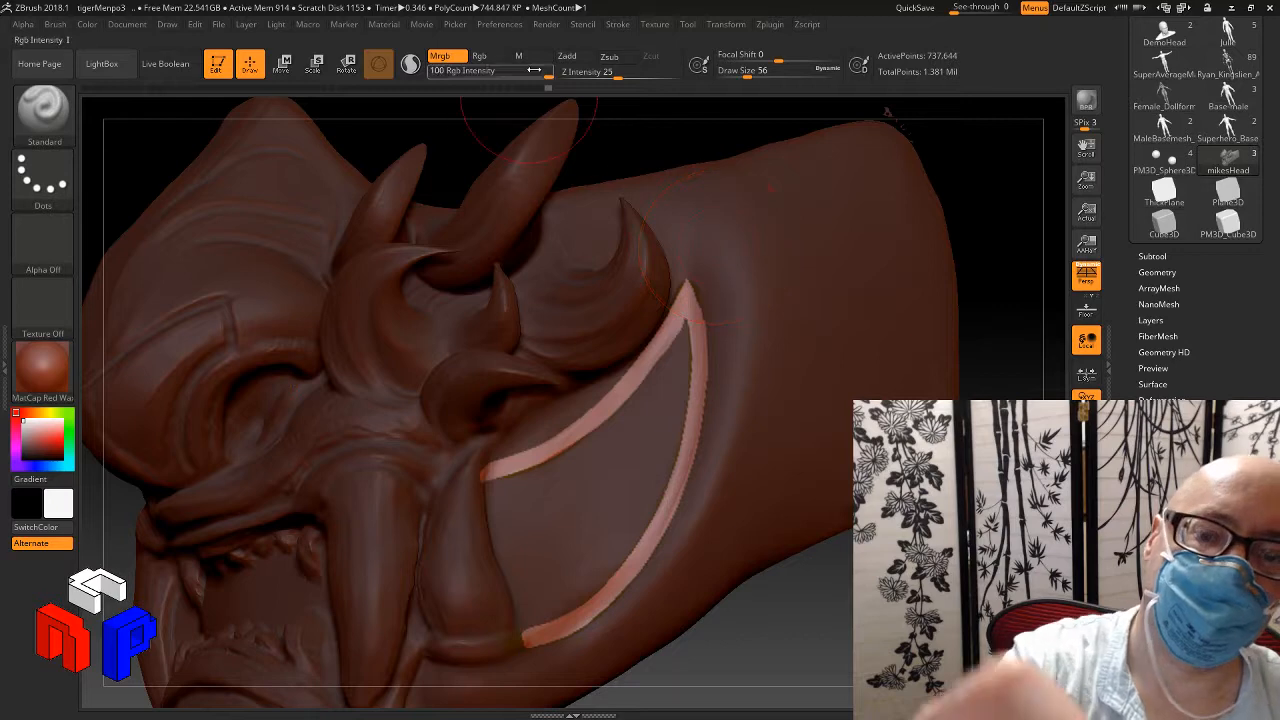
Step: Examine the repainted cheek outline on the whole tiger mask from the front and the side
mouse_move(855, 598)
left_mouse_down()
mouse_move(879, 618)
mouse_move(850, 612)
left_mouse_up()
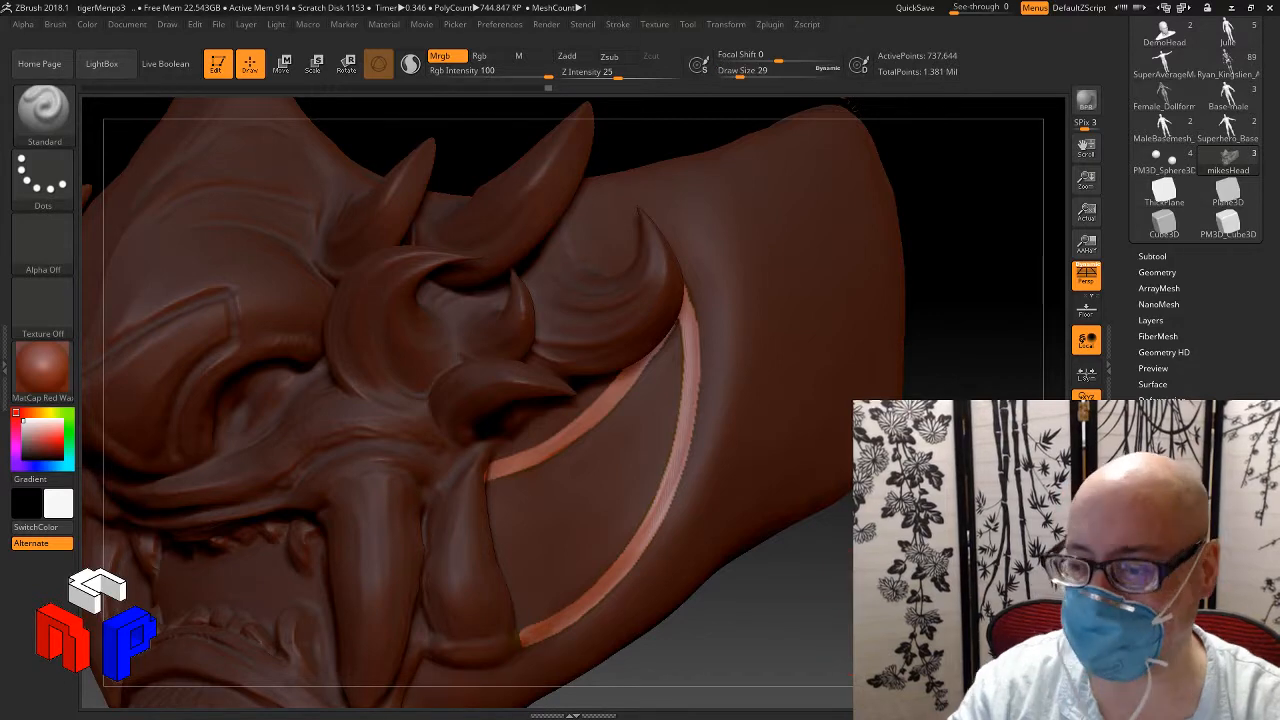
left_click_drag(1086, 535, 940, 535)
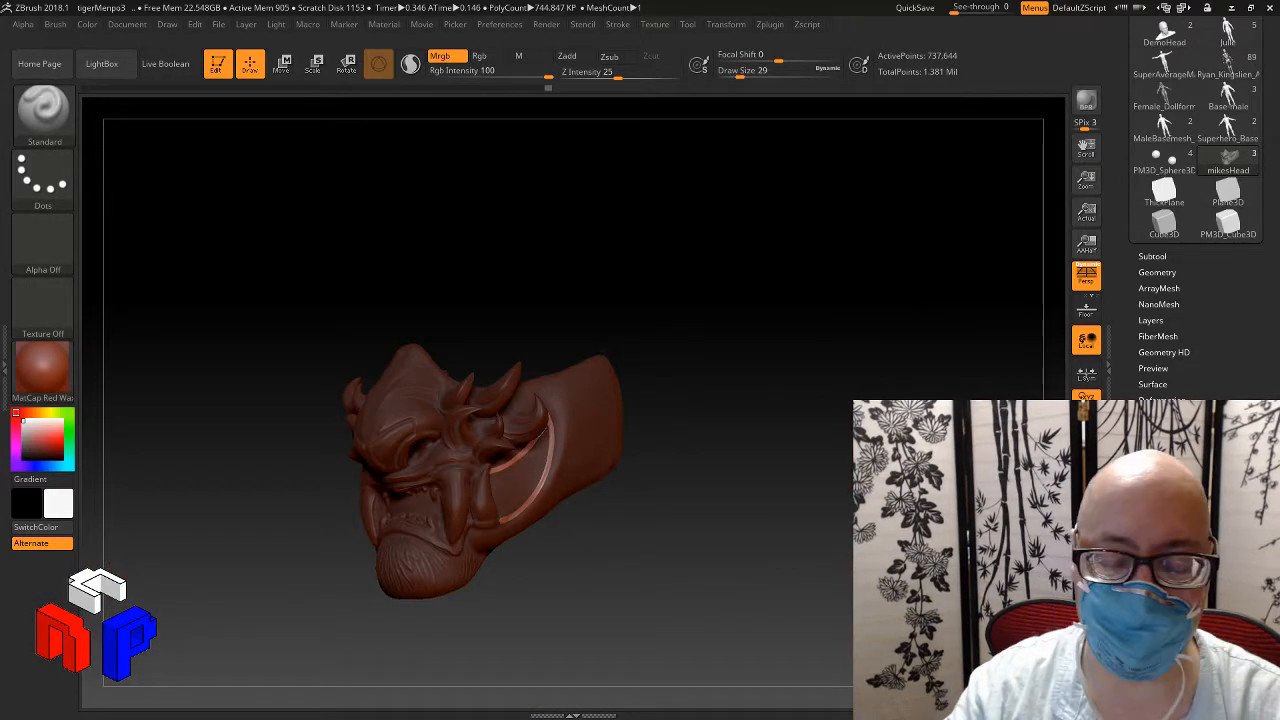
mouse_move(760, 560)
left_mouse_down()
mouse_move(900, 560)
mouse_move(760, 560)
mouse_move(775, 560)
left_mouse_up()
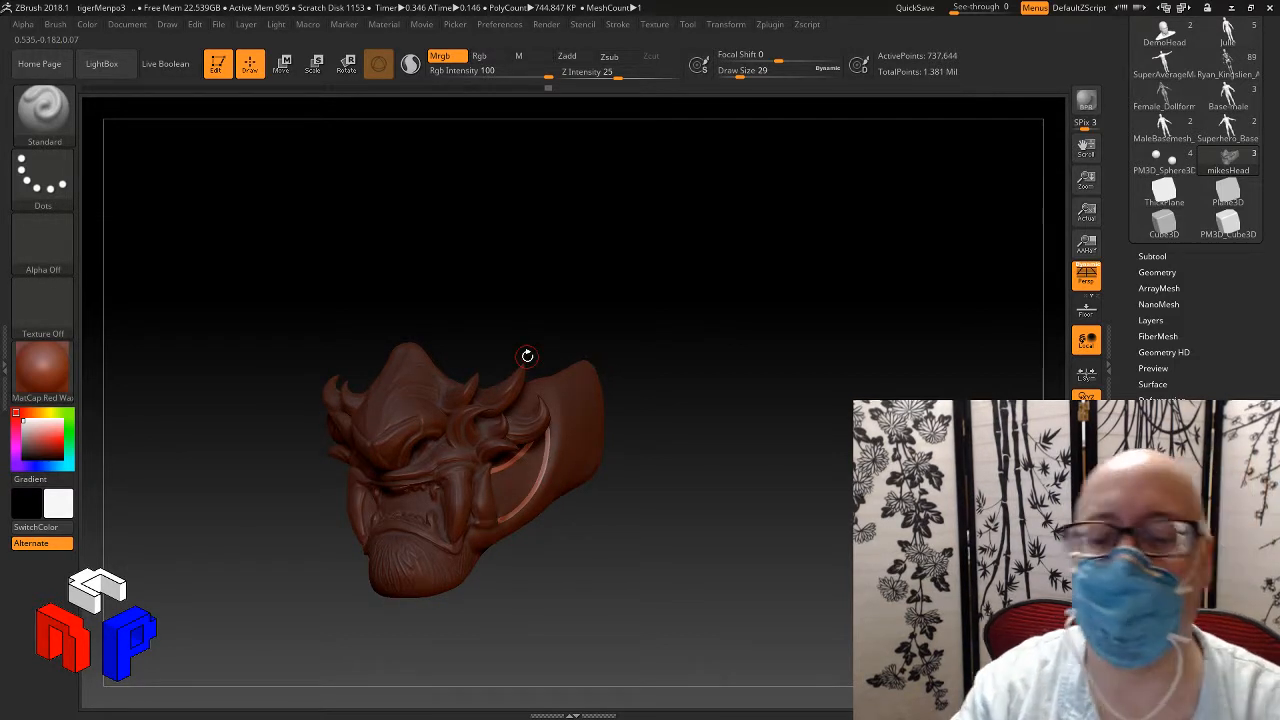
left_click_drag(800, 531, 828, 541)
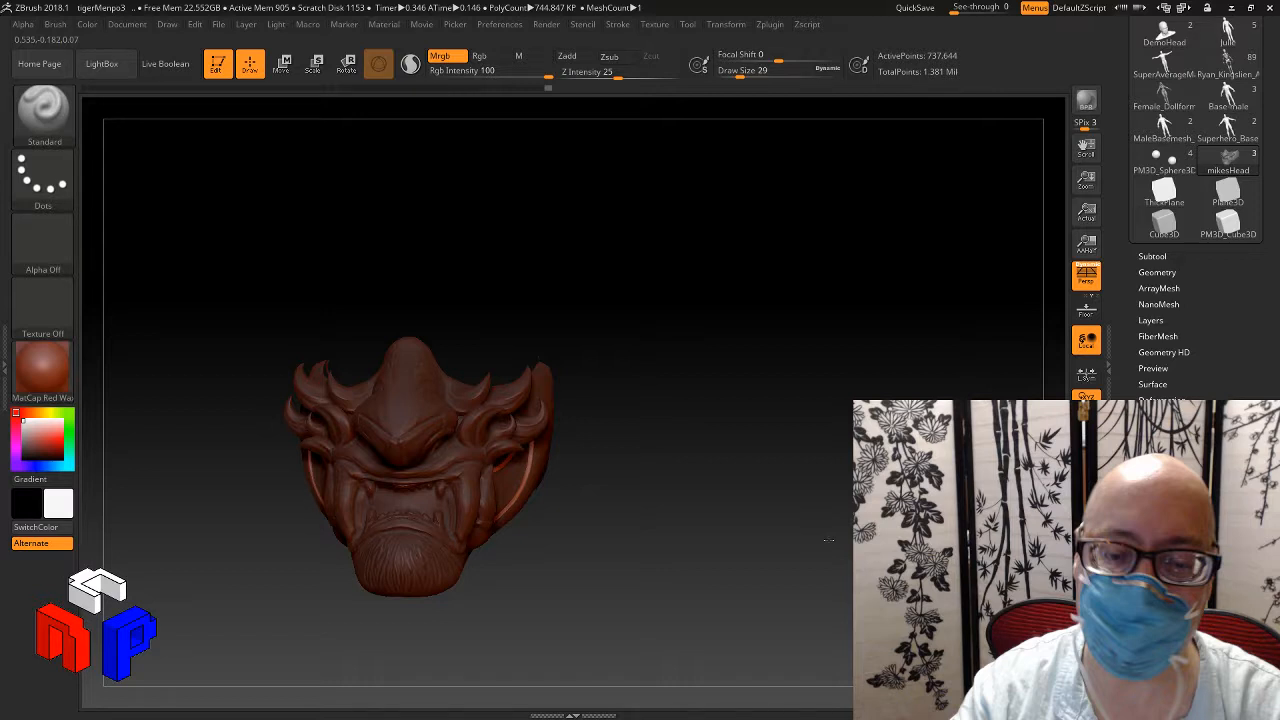
left_click_drag(828, 541, 766, 534)
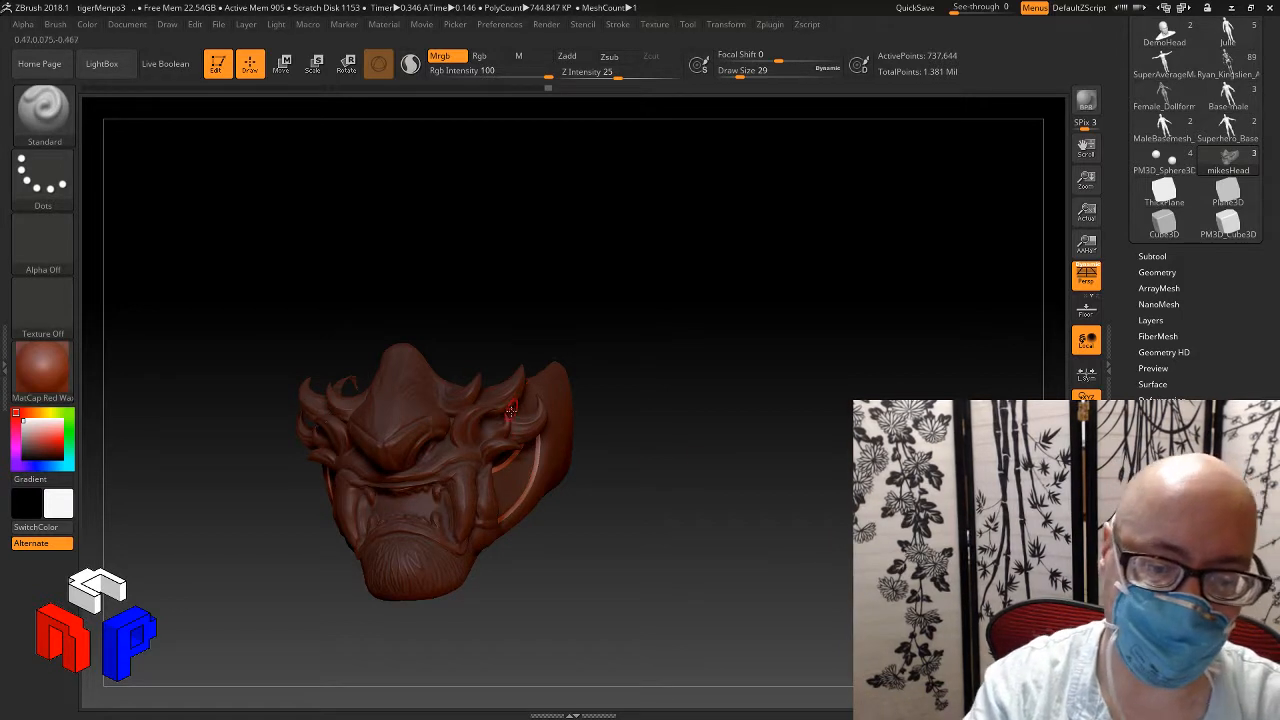
left_click_drag(777, 517, 629, 351)
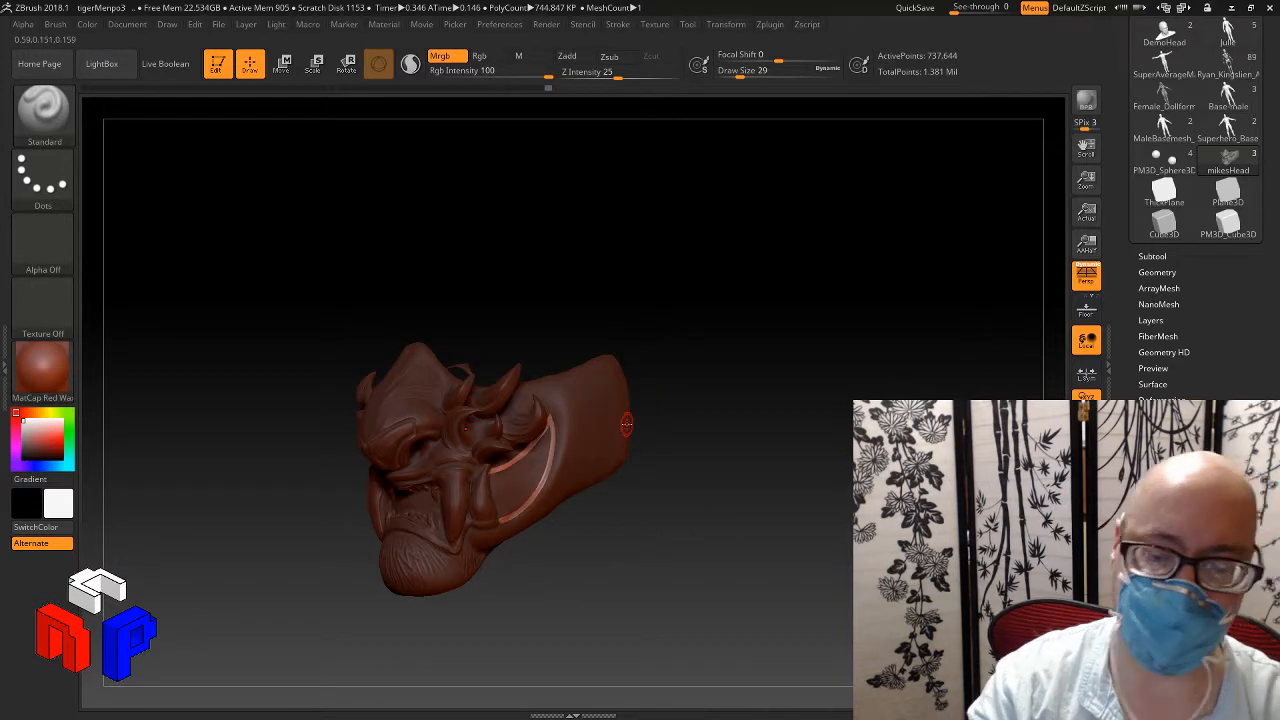
left_click_drag(626, 424, 831, 517)
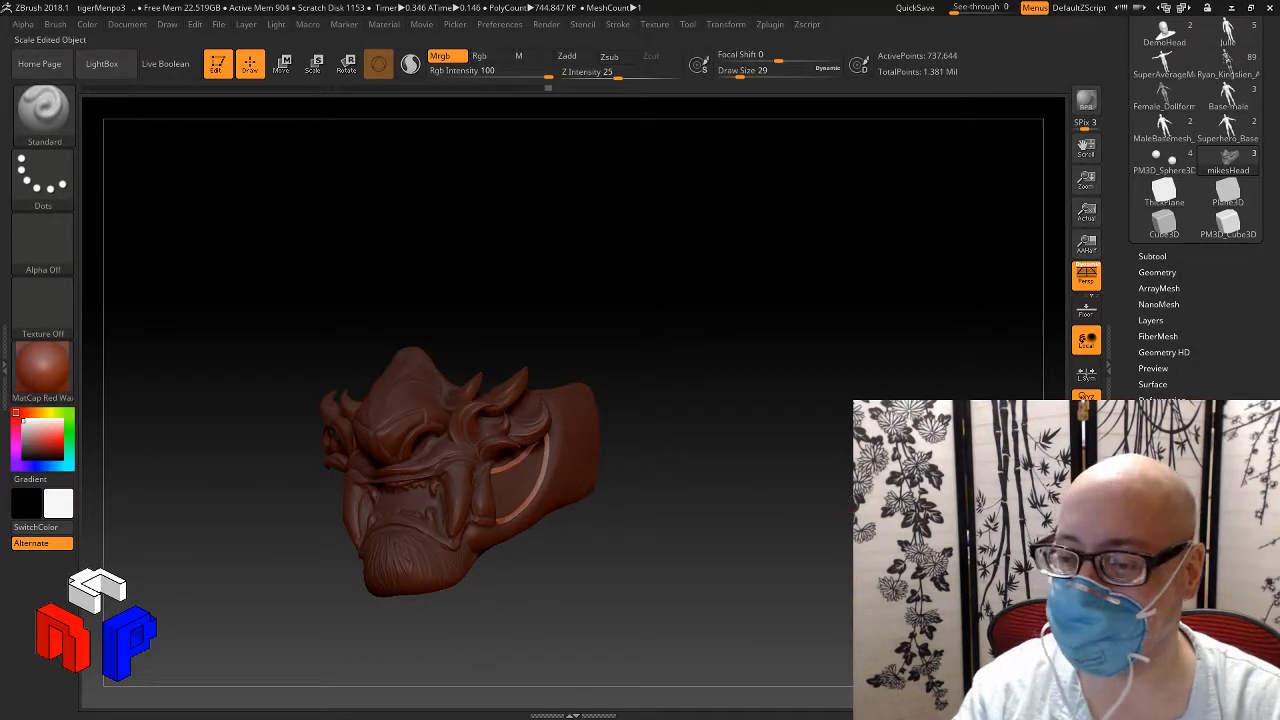
left_click_drag(1086, 532, 1060, 532)
left_click_drag(797, 259, 963, 227)
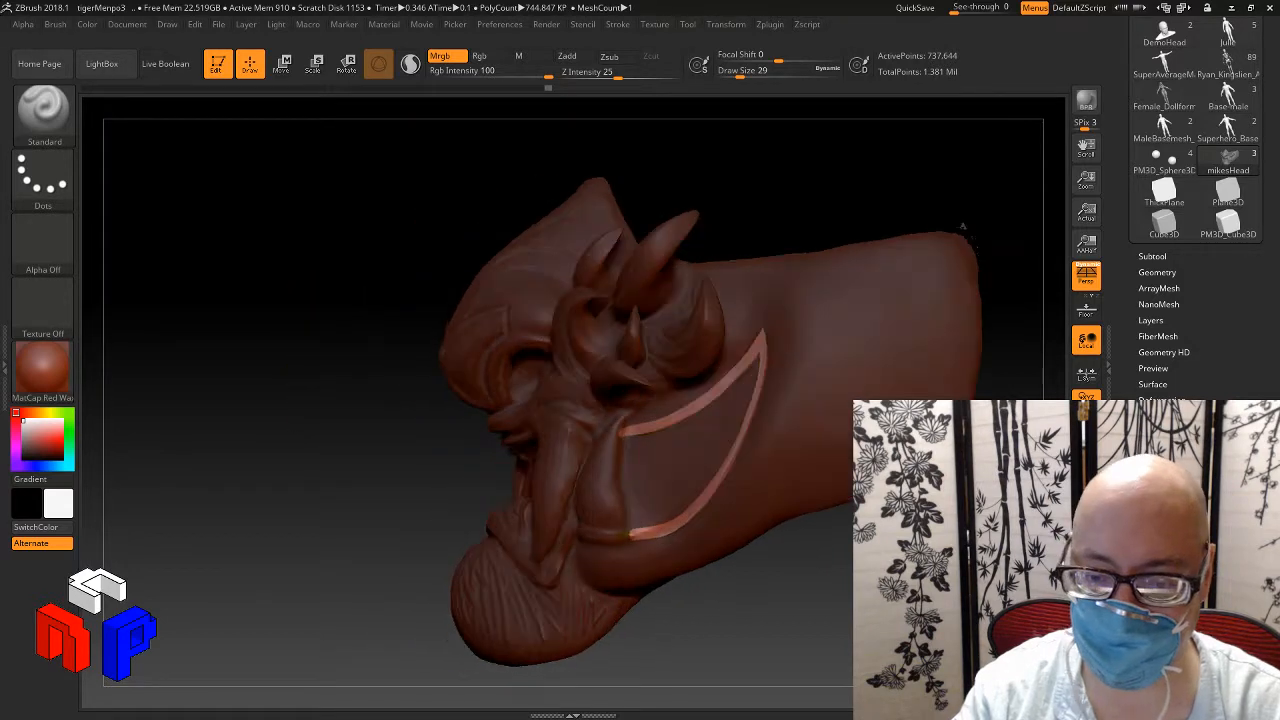
Step: Set the draw size to 13 and touch up the mask at the front ends of the cheek outline beside the tusk
type("s13")
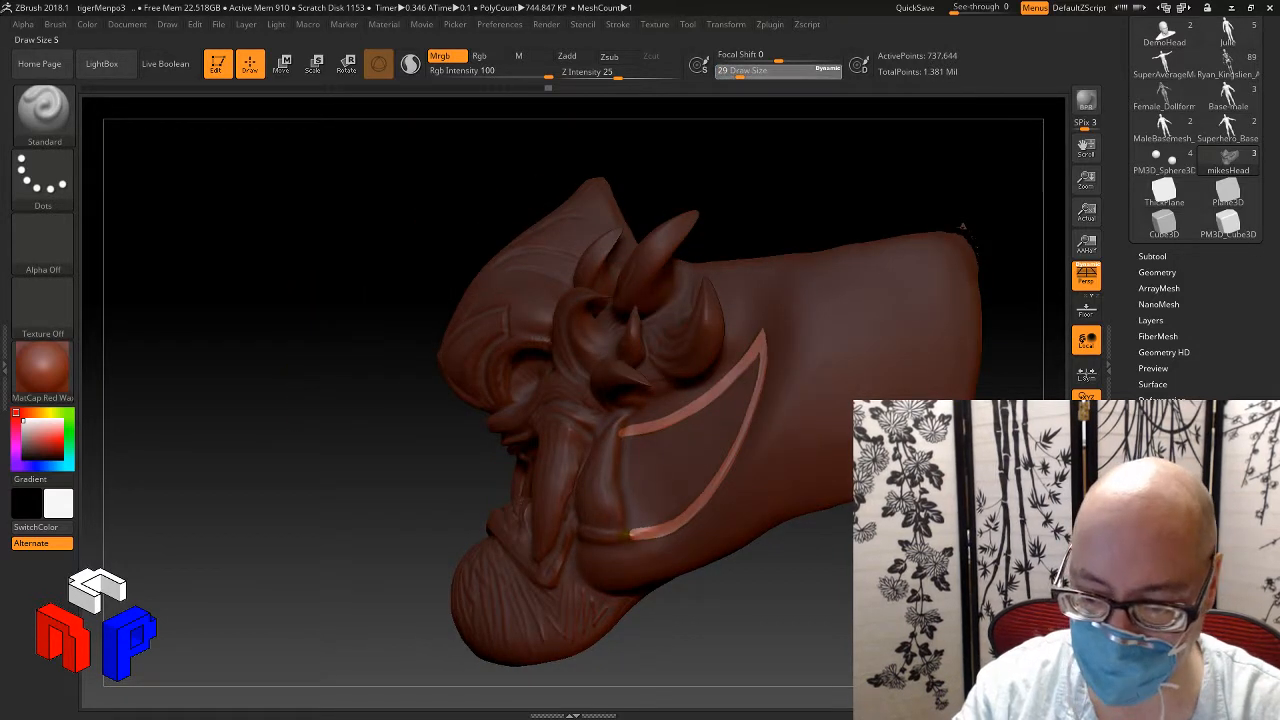
key("Return")
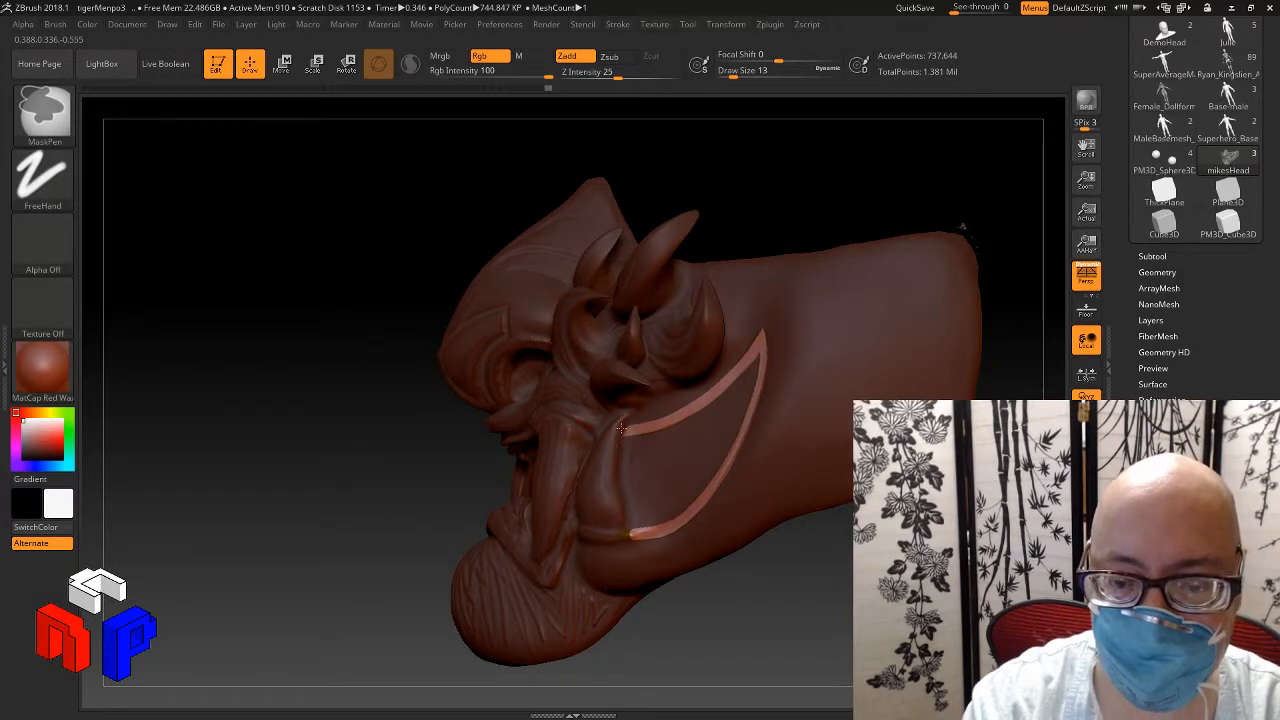
mouse_move(831, 577)
left_mouse_down()
mouse_move(846, 578)
mouse_move(835, 576)
left_mouse_up()
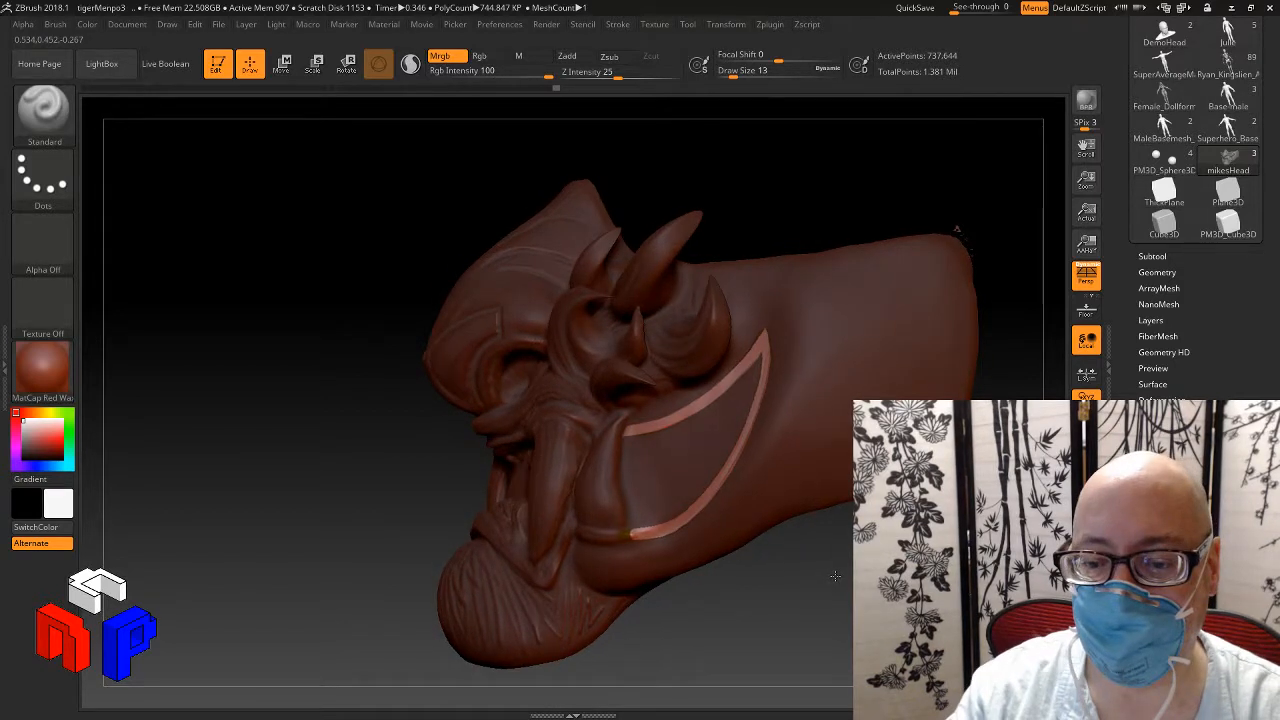
left_click_drag(835, 576, 834, 575)
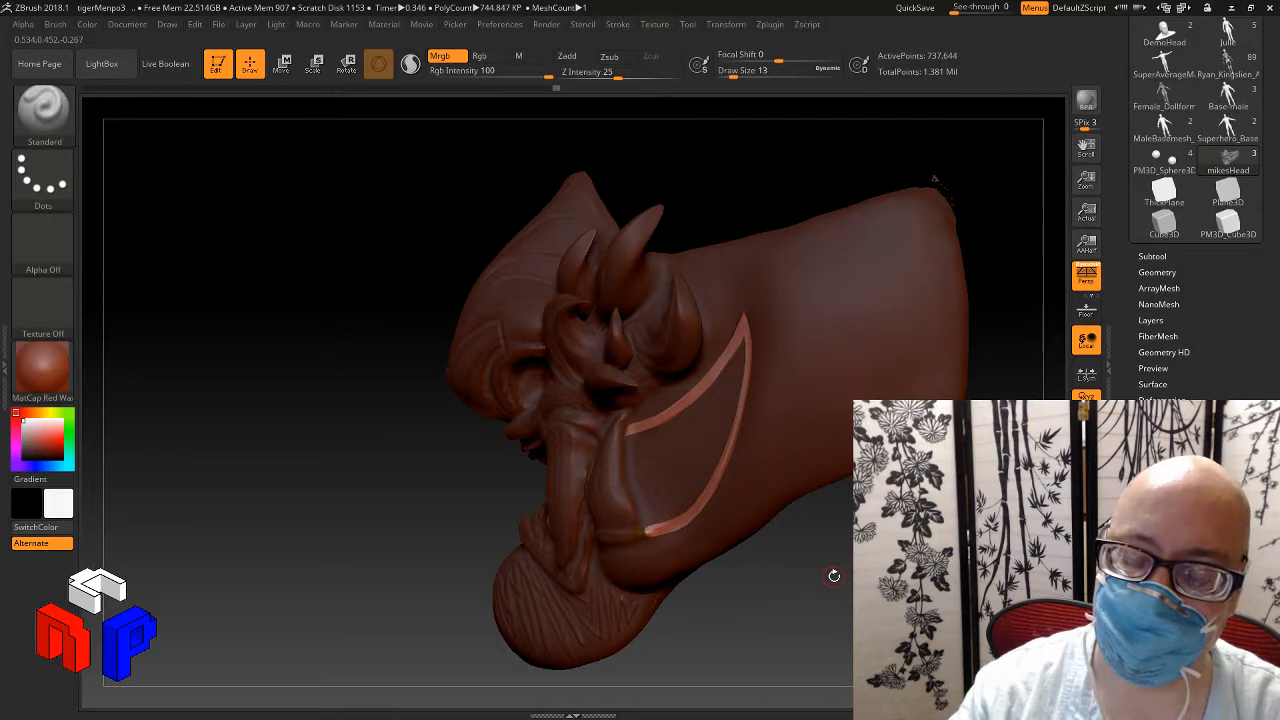
left_click_drag(834, 575, 858, 583)
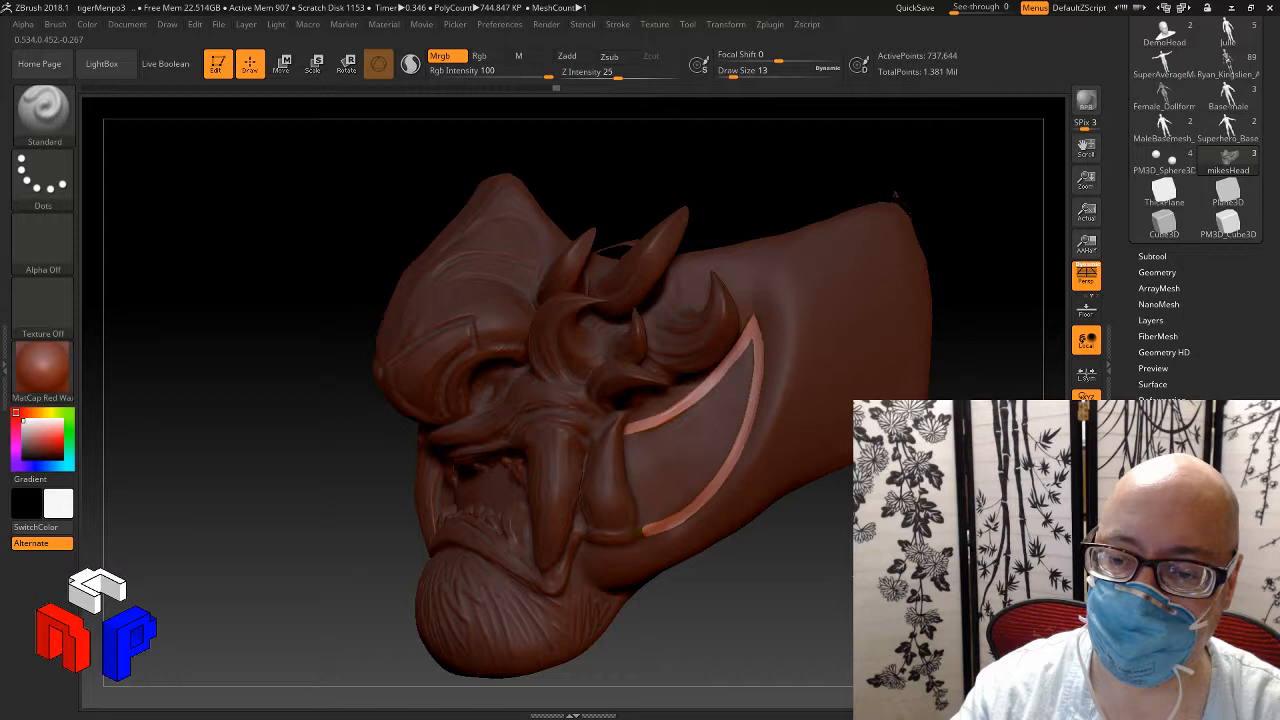
mouse_move(858, 583)
left_mouse_down()
mouse_move(850, 562)
mouse_move(827, 572)
left_mouse_up()
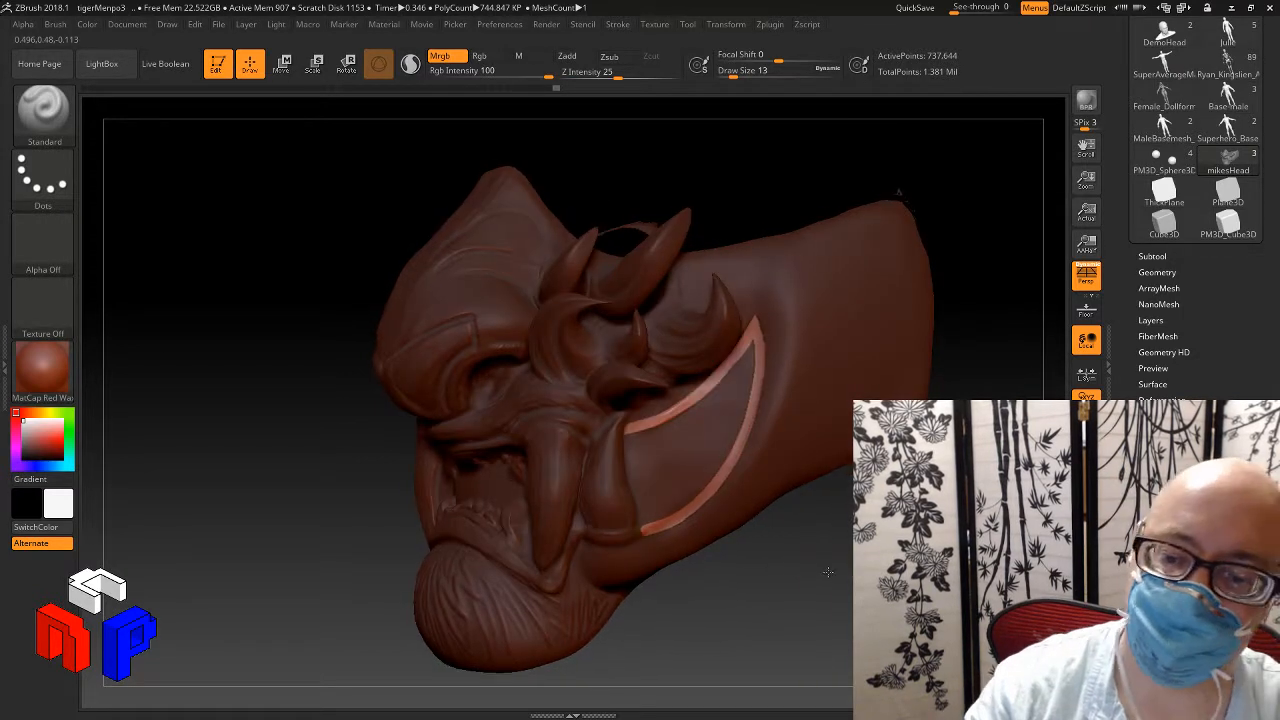
Step: Switch to the TrimDynamic brush and invert the mask so that the cheek outline is protected
key("b")
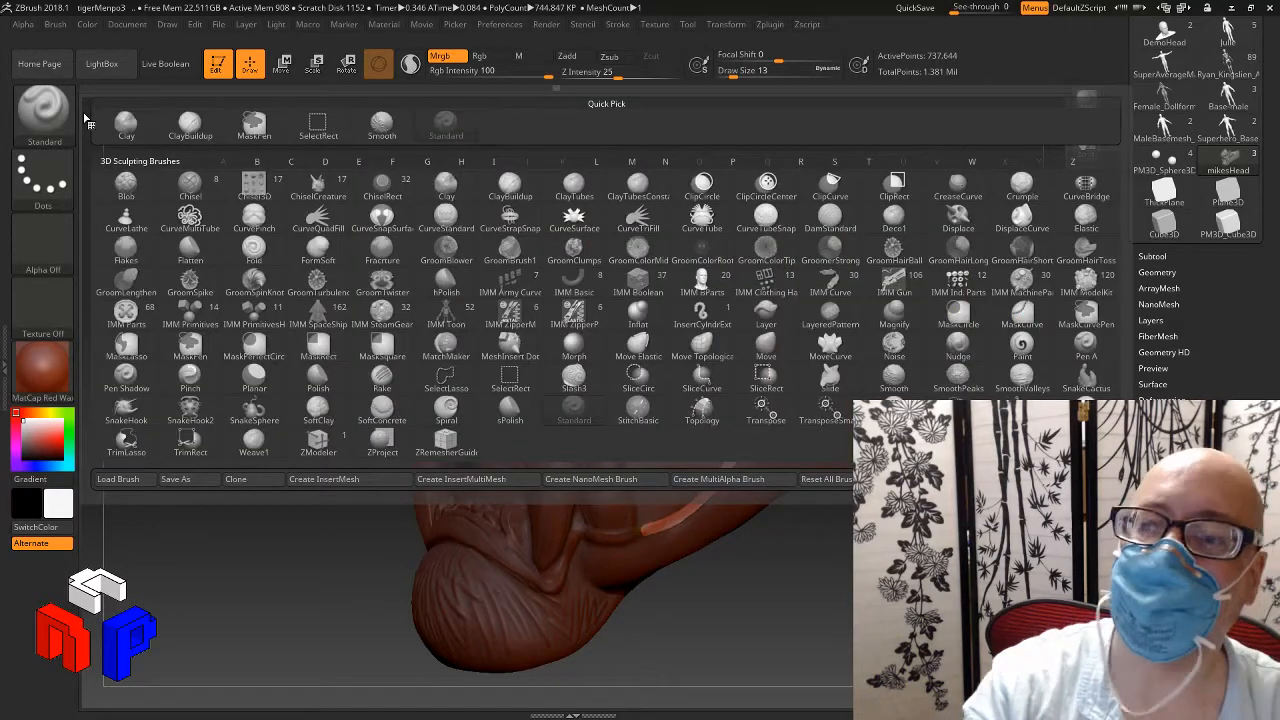
key("t")
key("d")
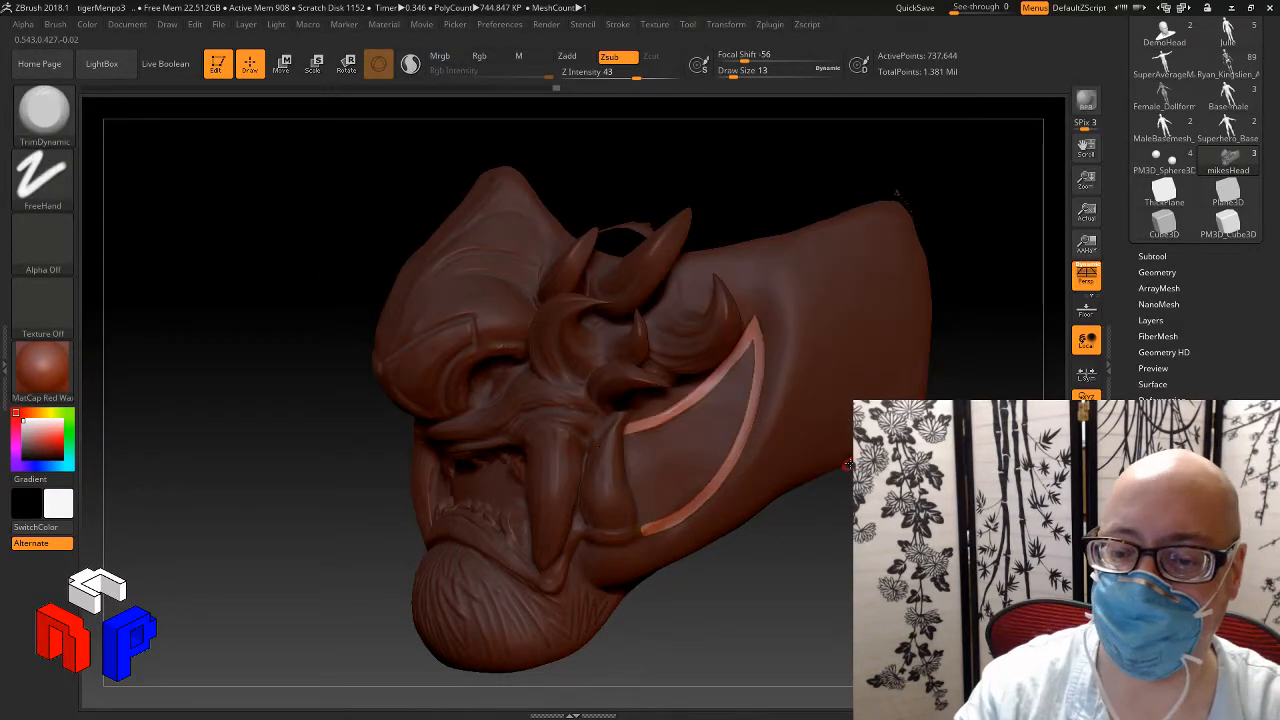
key("s")
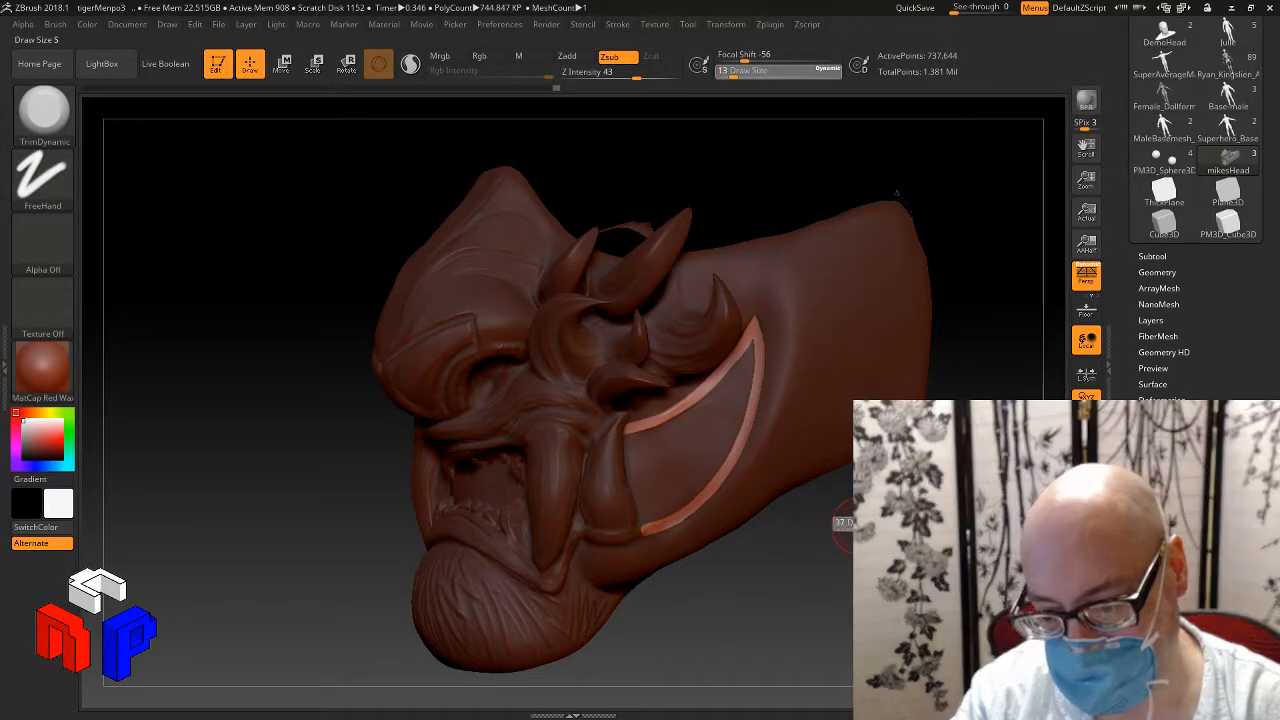
mouse_move(850, 530)
left_mouse_down()
mouse_move(770, 555)
mouse_move(850, 536)
left_mouse_up()
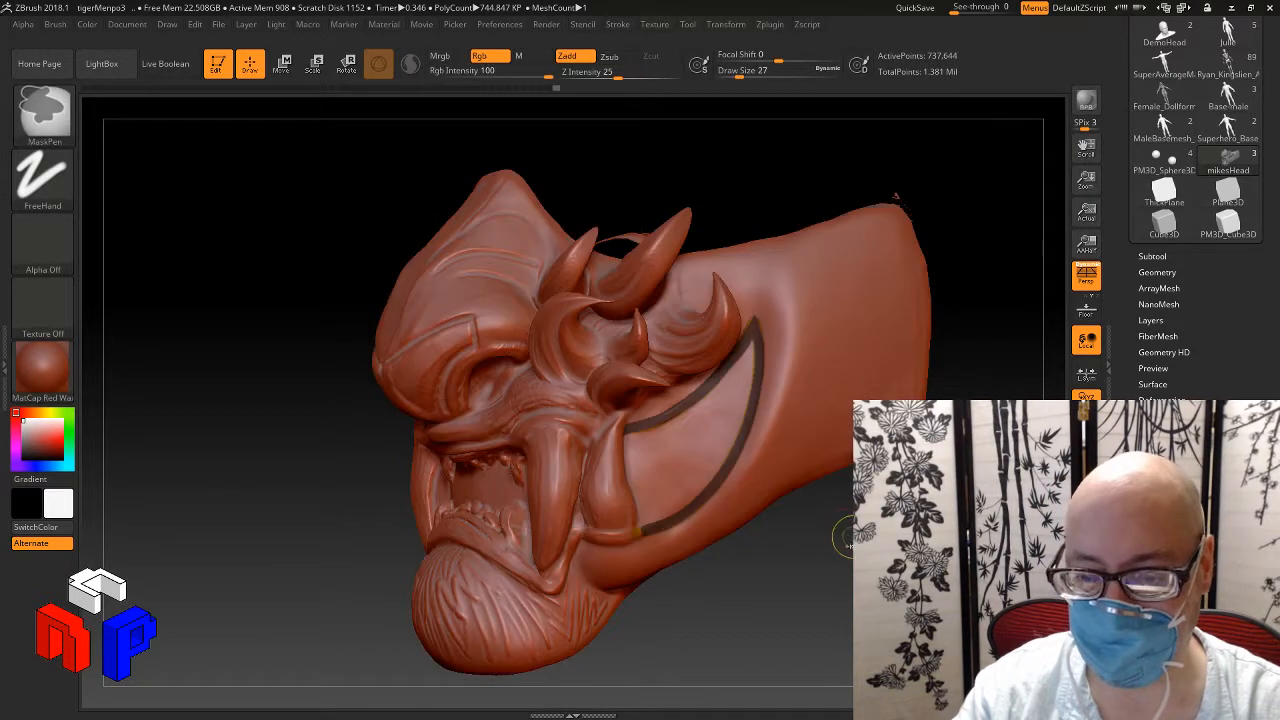
left_click(845, 530, "ctrl")
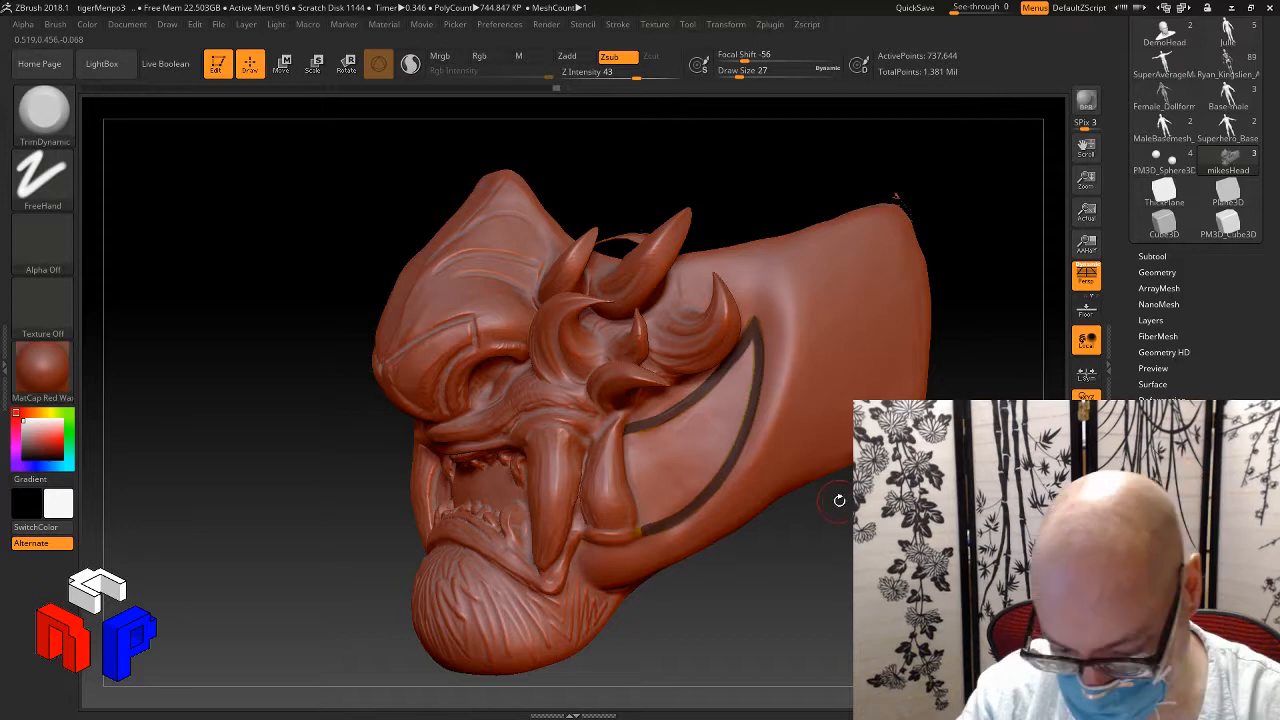
Step: Set the draw size to 46 and trim the cheek surface just behind the outline's rear strip and around its pointed tip
key("s")
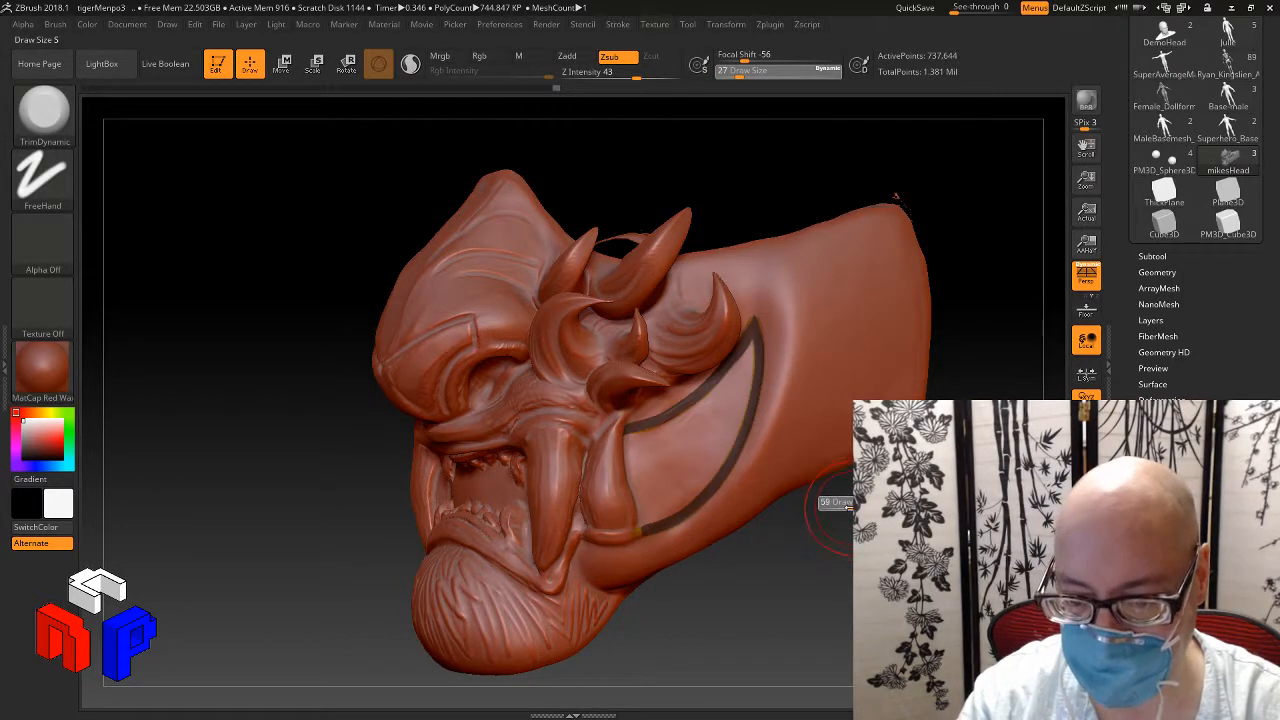
left_click_drag(848, 507, 843, 507)
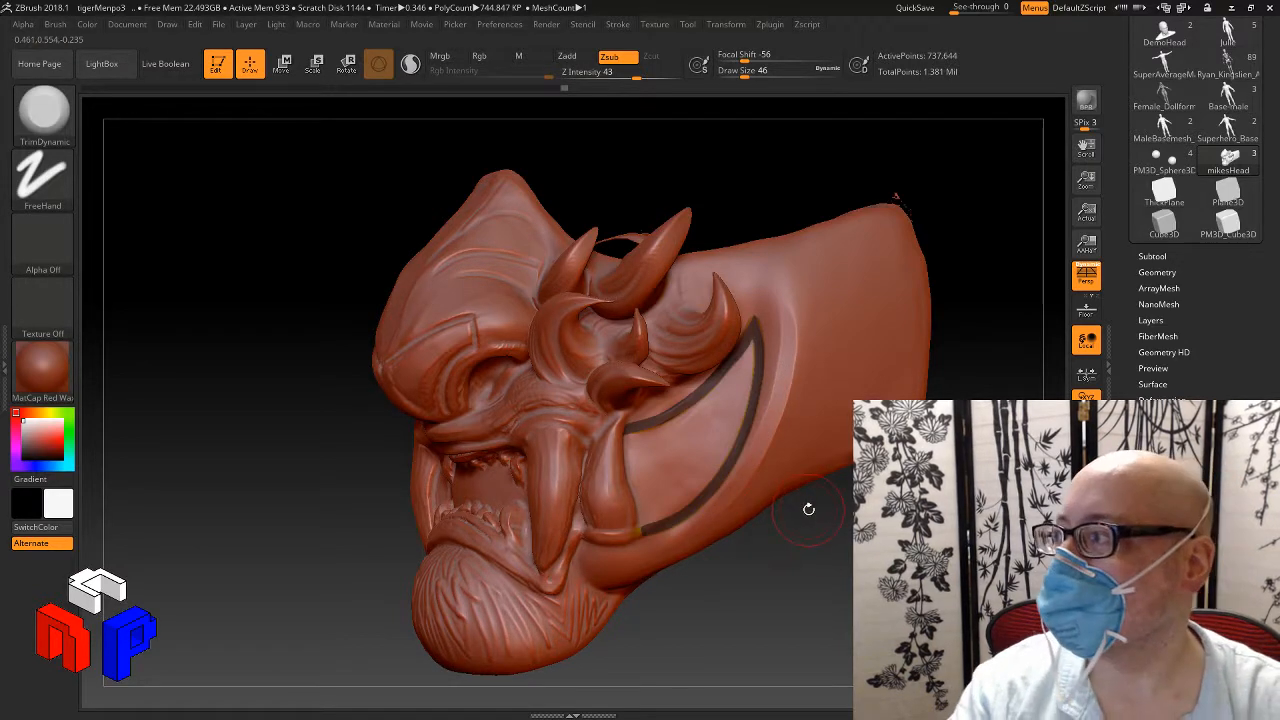
mouse_move(809, 531)
left_mouse_down()
mouse_move(791, 554)
mouse_move(783, 335)
left_mouse_up()
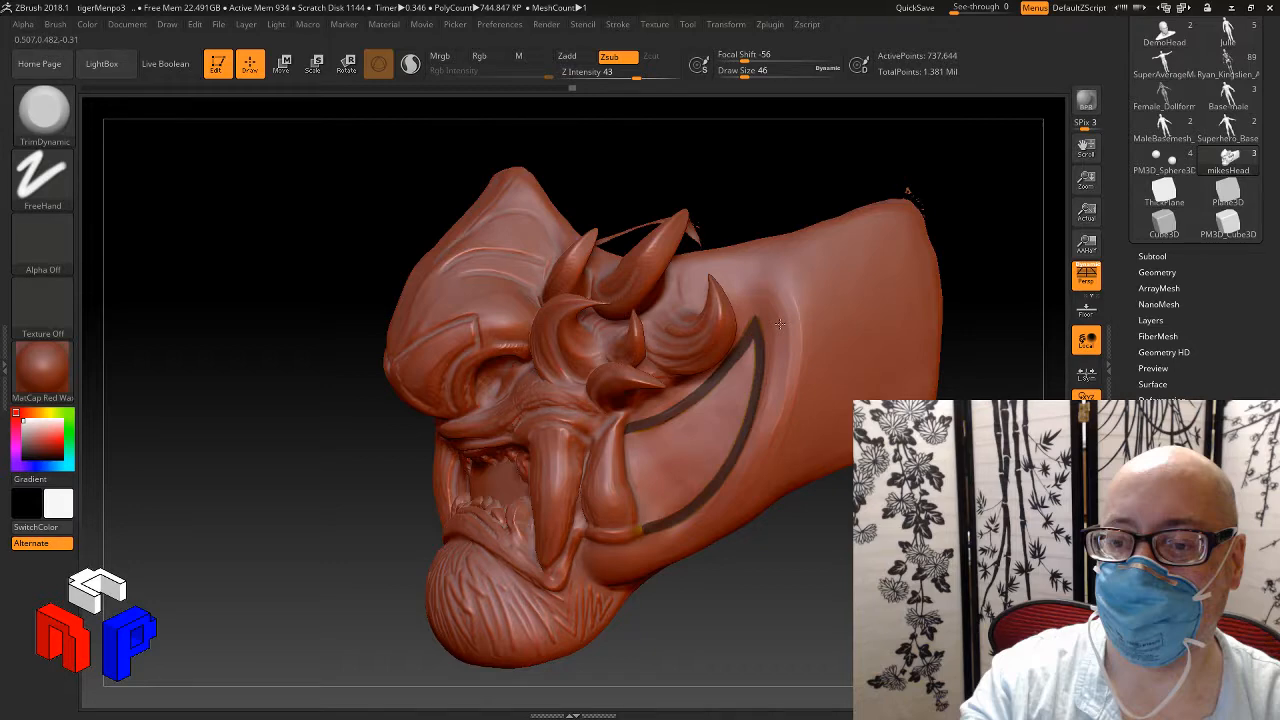
right_click_drag(779, 323, 841, 514)
mouse_move(875, 527)
left_mouse_down()
mouse_move(847, 535)
mouse_move(782, 430)
mouse_move(776, 363)
left_mouse_up()
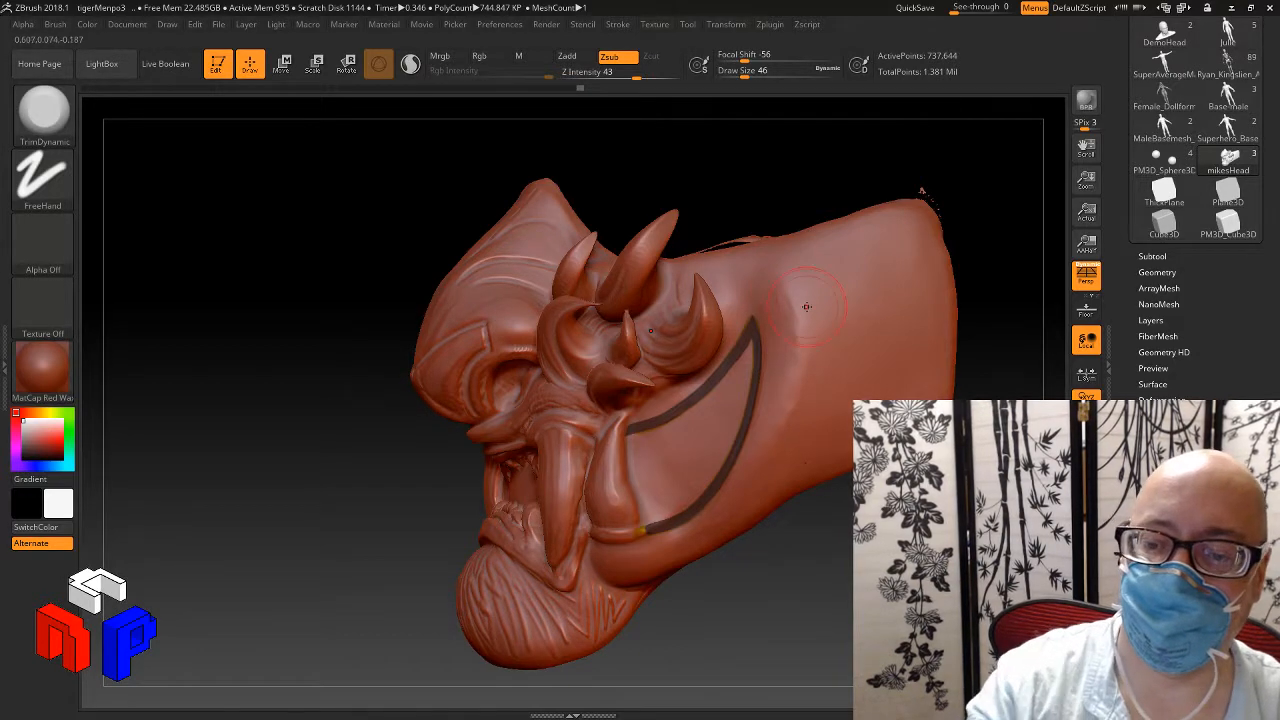
mouse_move(790, 268)
left_mouse_down()
mouse_move(796, 207)
mouse_move(769, 317)
left_mouse_up()
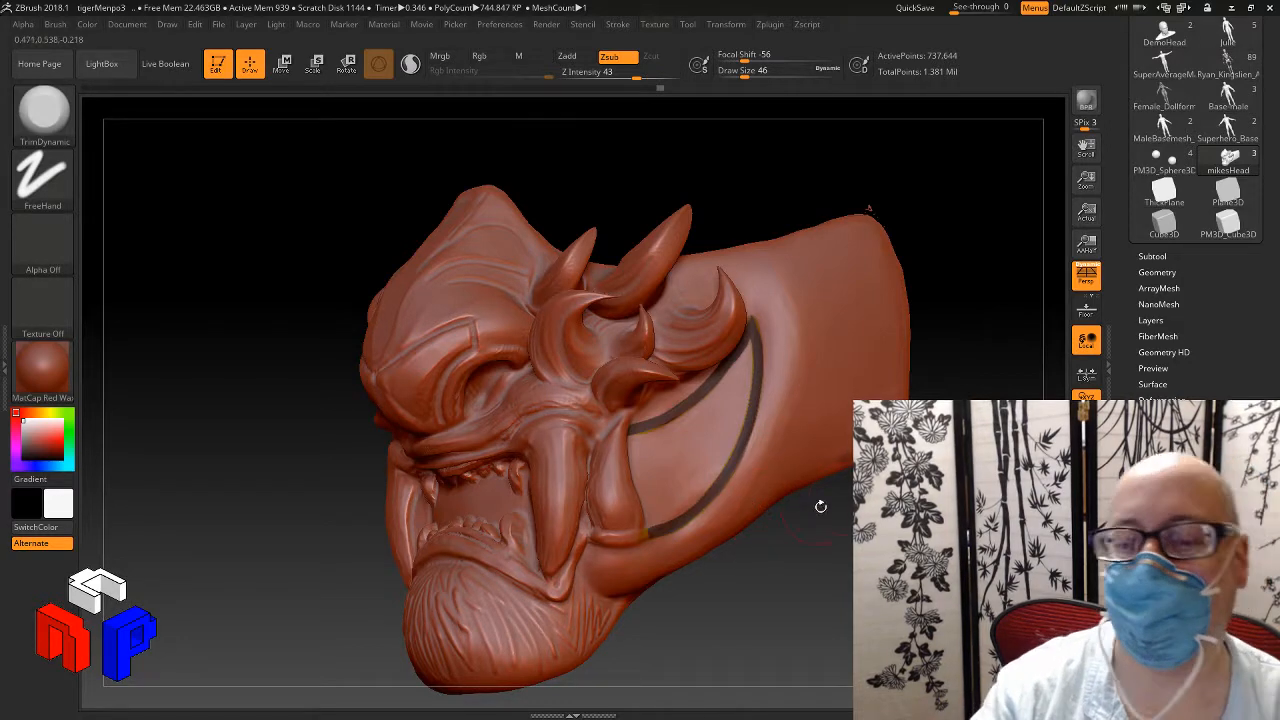
Step: Set the draw size to 68 and trim the cheek surface along the back of the outline's rear strip
mouse_move(831, 532)
left_mouse_down()
mouse_move(790, 535)
mouse_move(838, 536)
left_mouse_up()
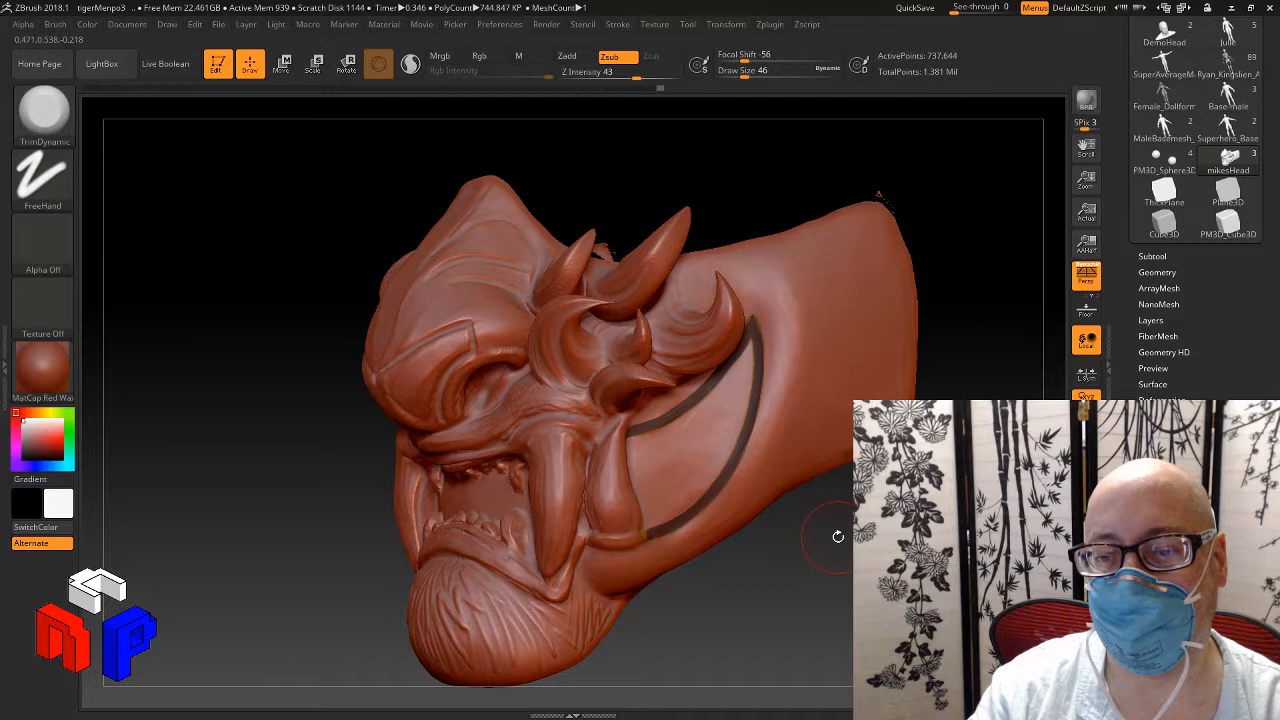
mouse_move(838, 536)
left_mouse_down()
mouse_move(808, 512)
mouse_move(847, 538)
mouse_move(836, 537)
left_mouse_up()
key("s")
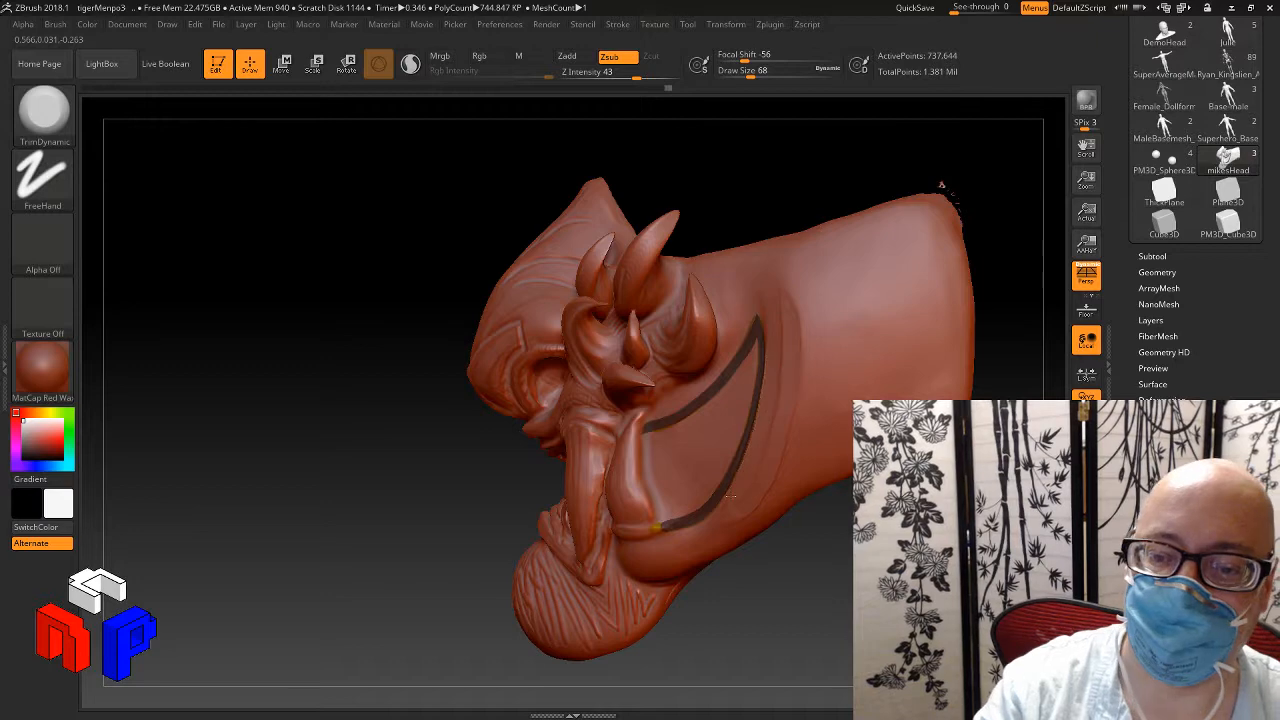
left_click_drag(853, 535, 846, 545)
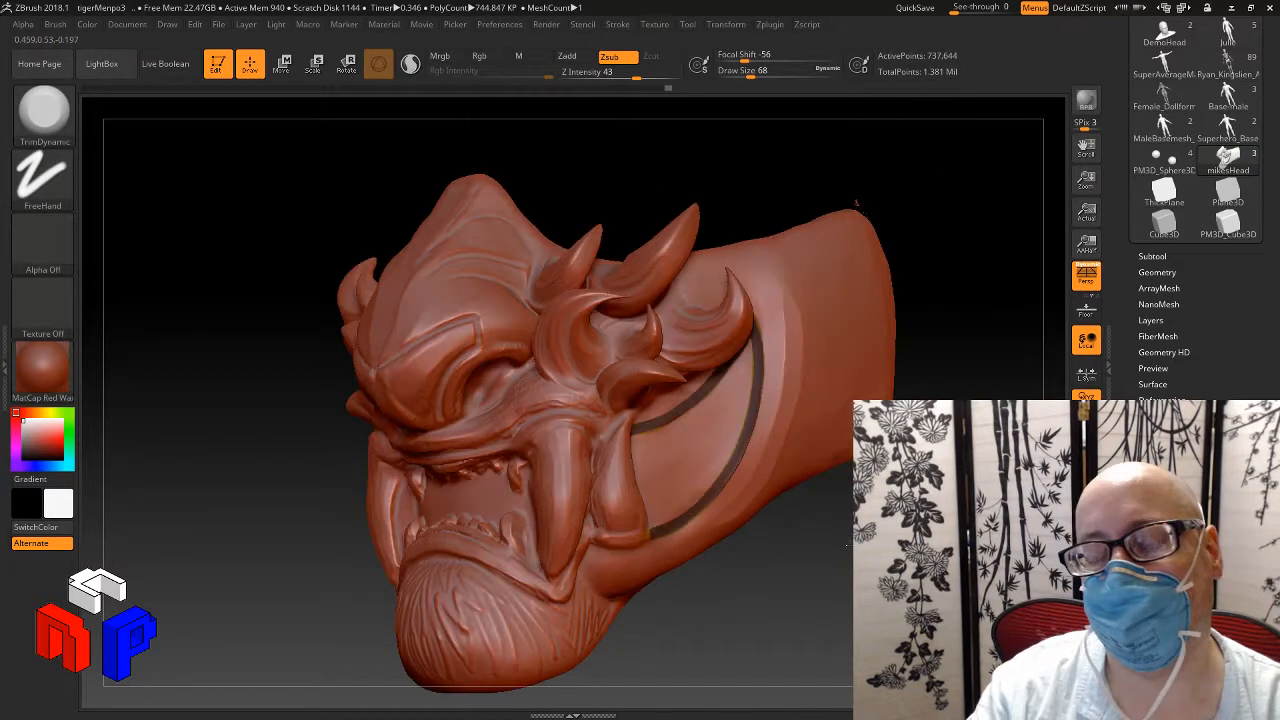
left_click_drag(855, 203, 940, 185)
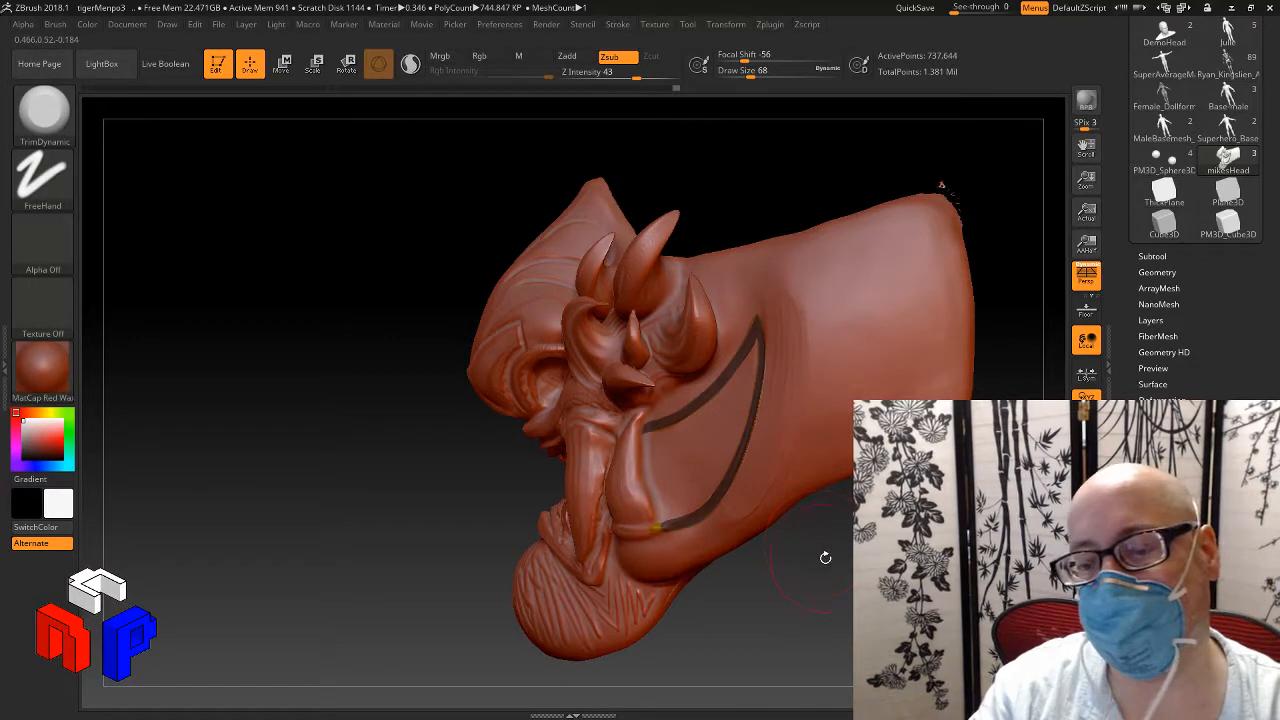
left_click_drag(826, 557, 795, 556)
left_click_drag(927, 190, 890, 197)
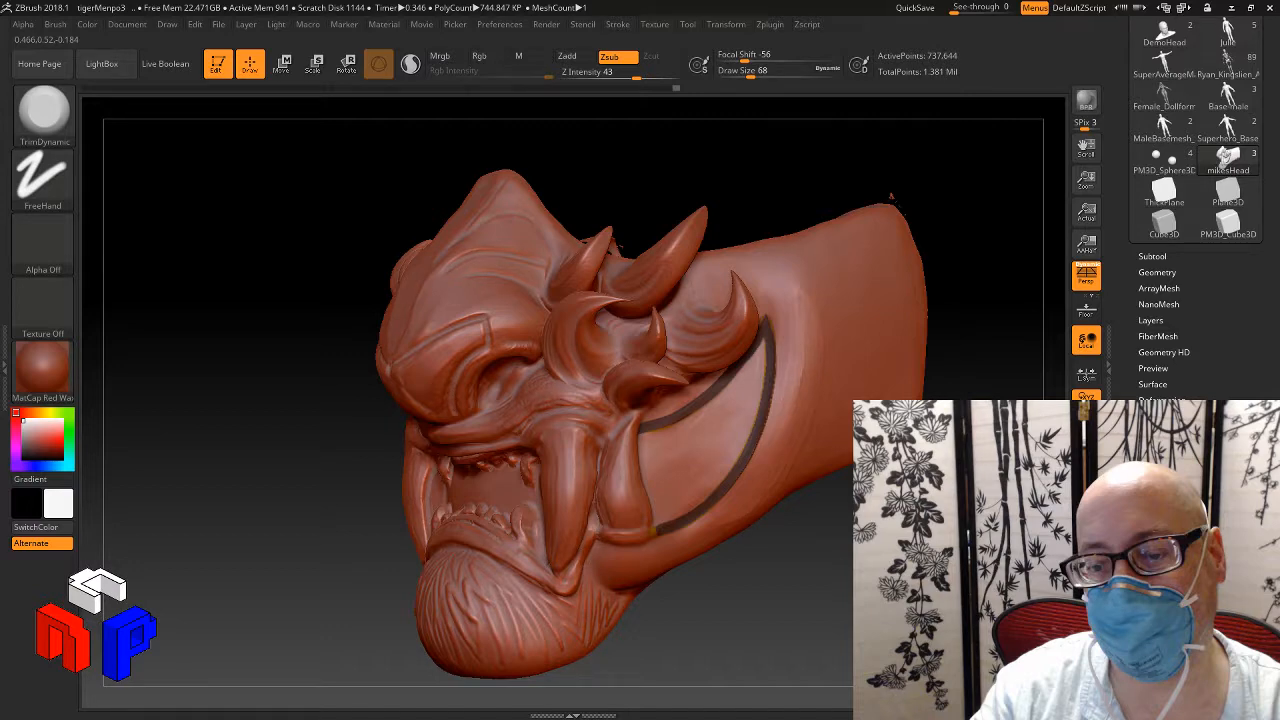
Step: Smooth the trimmed cheek surface behind the rear strip and check the result on both sides of the mask
left_click_drag(812, 478, 819, 510)
key("shift")
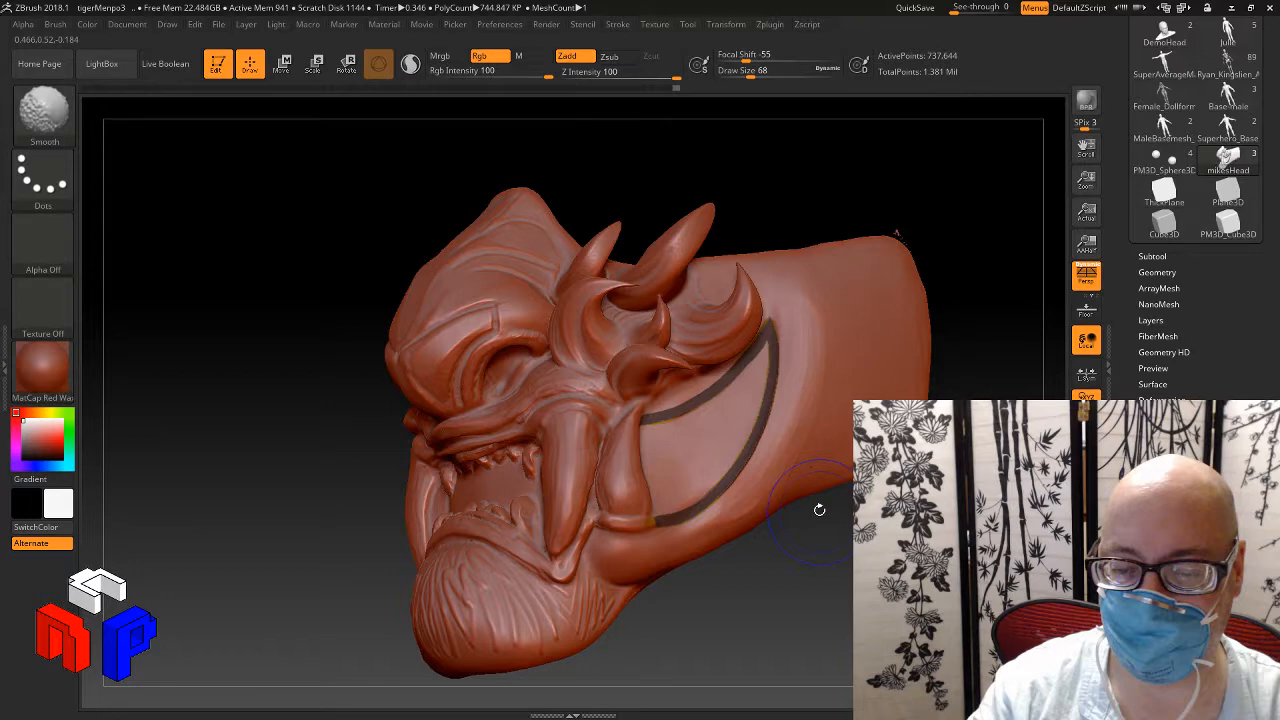
mouse_move(819, 510)
left_mouse_down()
mouse_move(775, 554)
mouse_move(726, 548)
left_mouse_up()
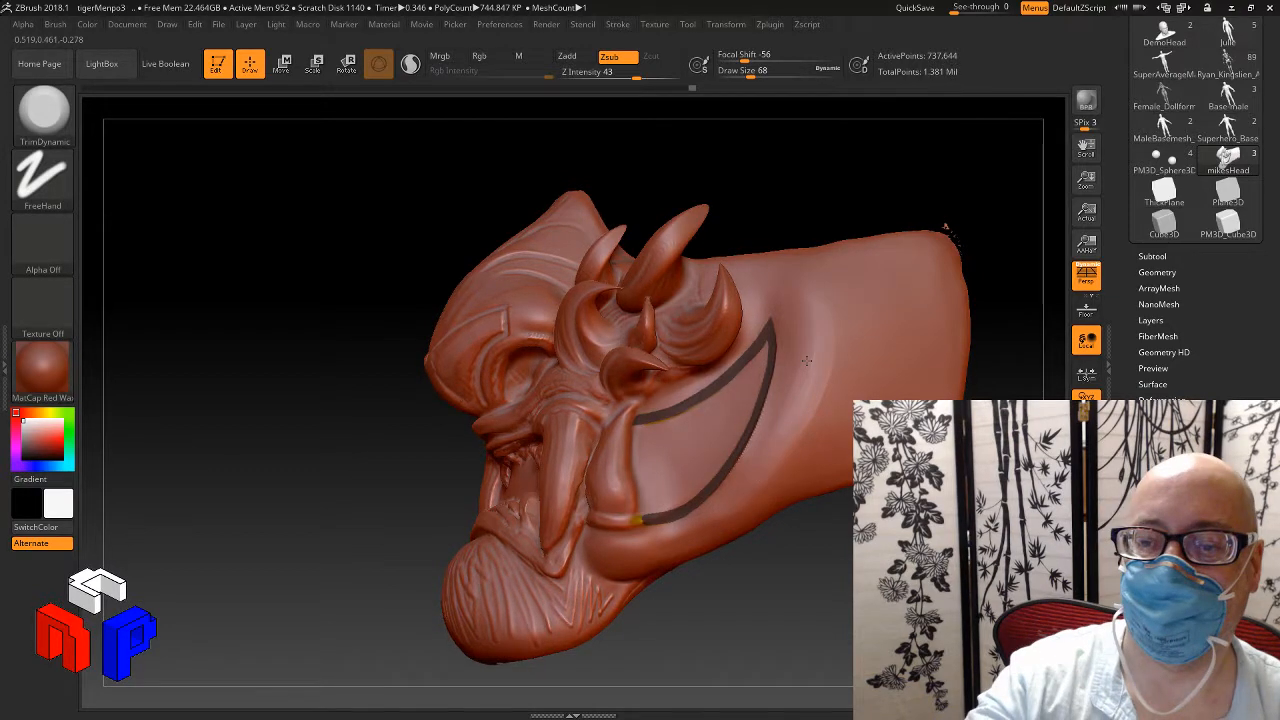
left_click_drag(740, 557, 905, 578)
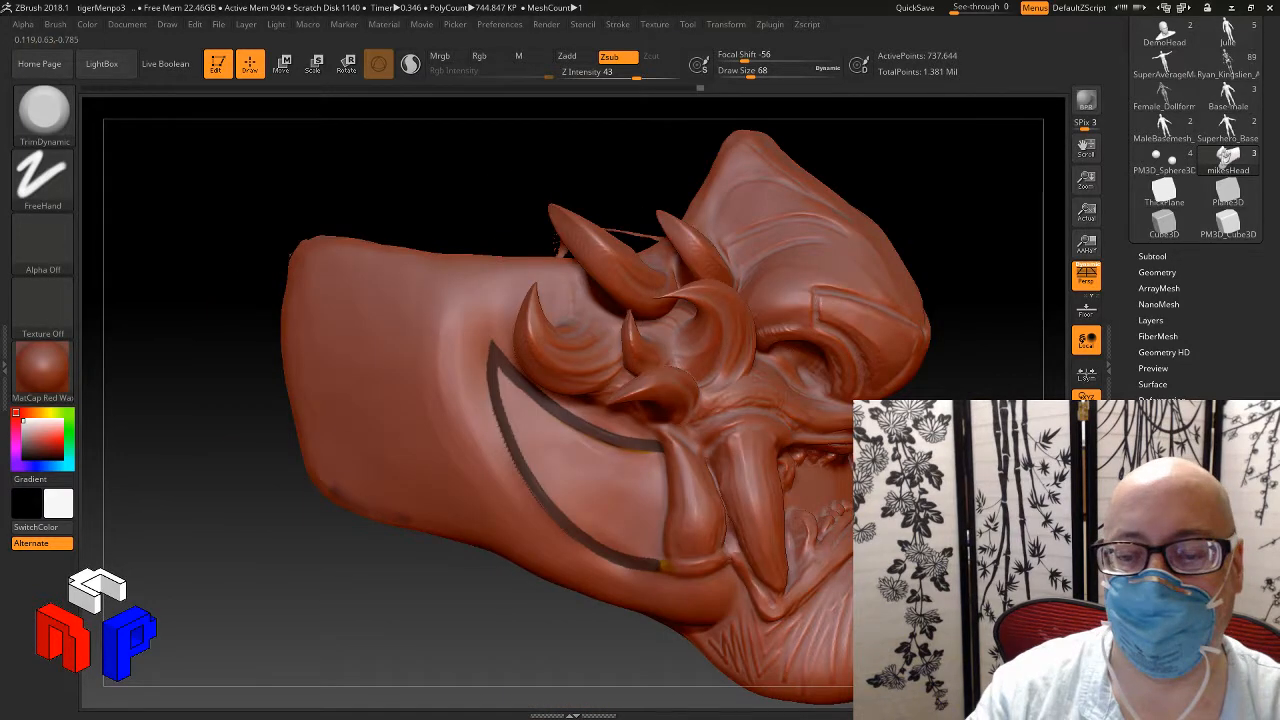
left_click_drag(1000, 560, 869, 514)
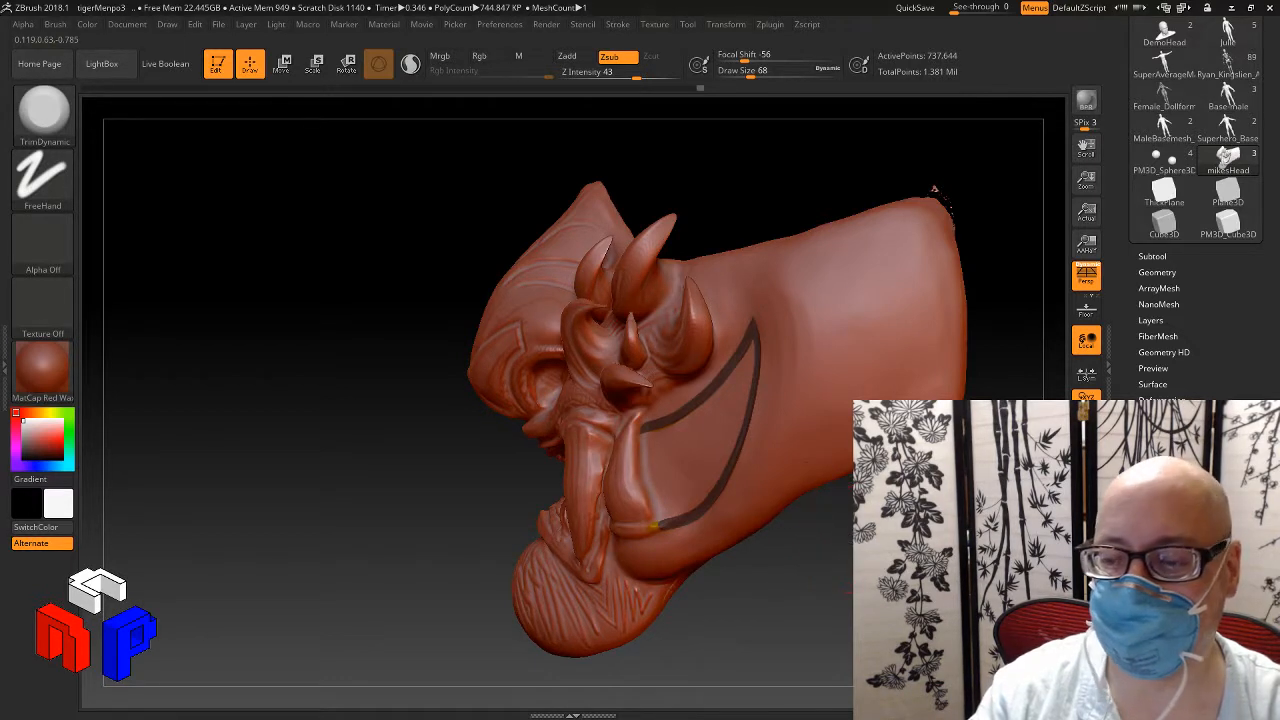
Step: Invert the mask so that only the cheek outline is left unmasked, and set the draw size to 14
left_click_drag(1086, 180, 1086, 192)
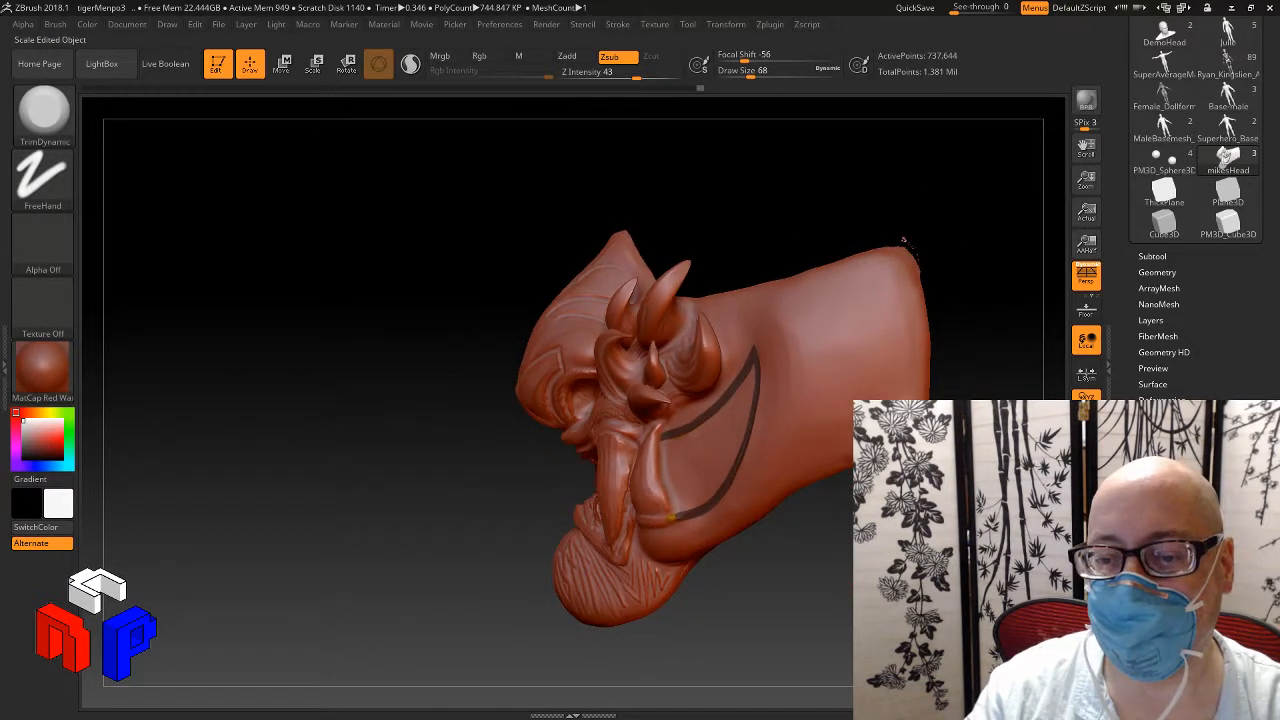
right_click_drag(903, 240, 903, 395, "ctrl")
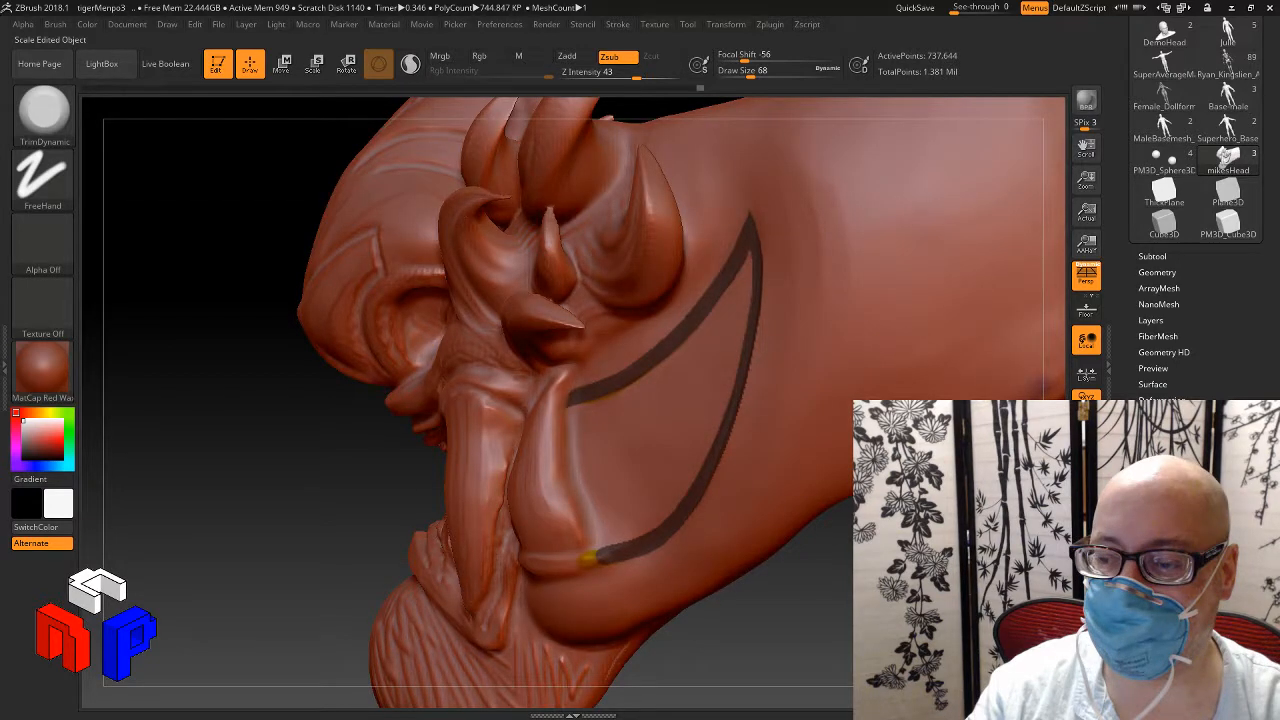
right_click_drag(1022, 530, 877, 548, "alt")
left_click(875, 550, "ctrl")
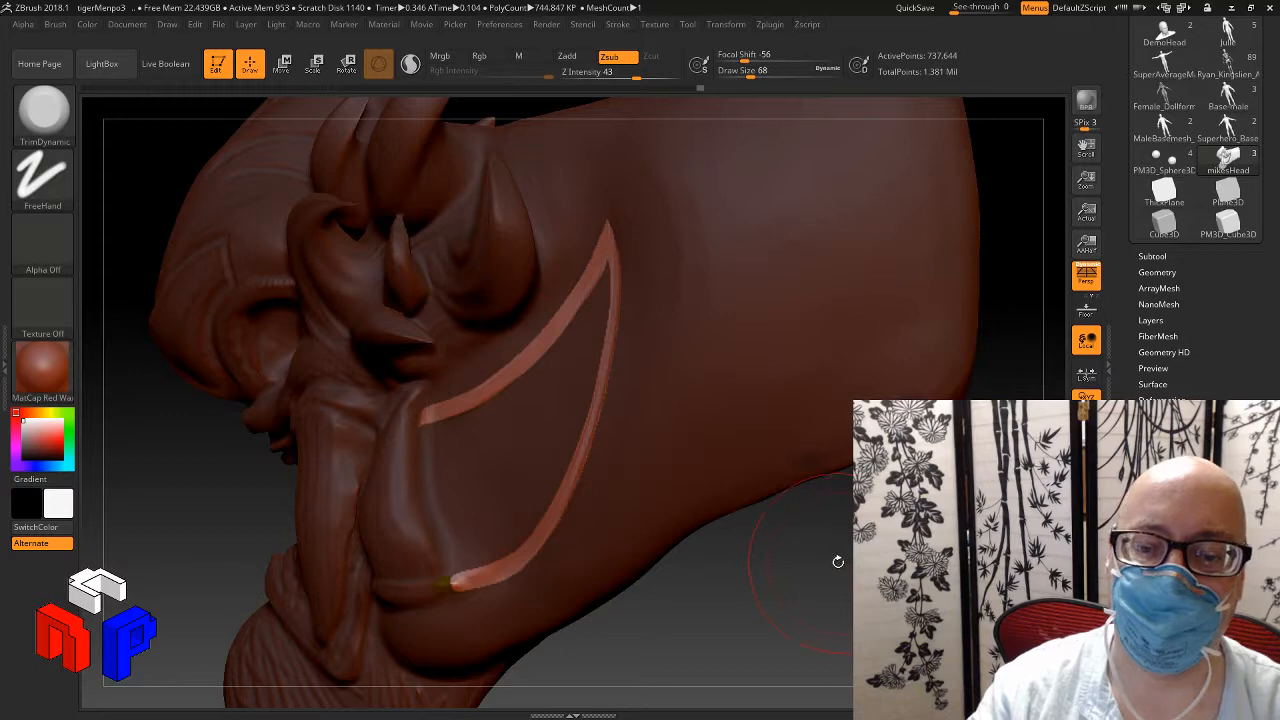
key("s")
left_click_drag(838, 563, 821, 566)
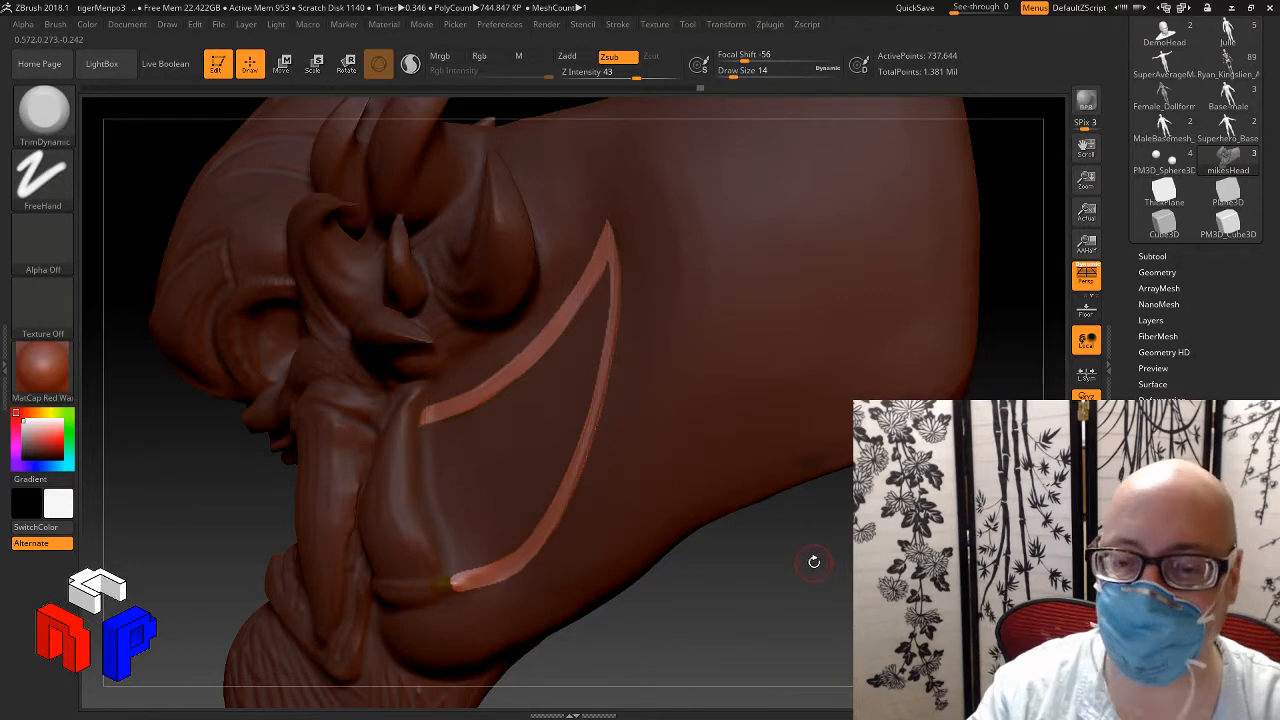
mouse_move(810, 560)
left_mouse_down()
mouse_move(837, 565)
mouse_move(808, 568)
left_mouse_up()
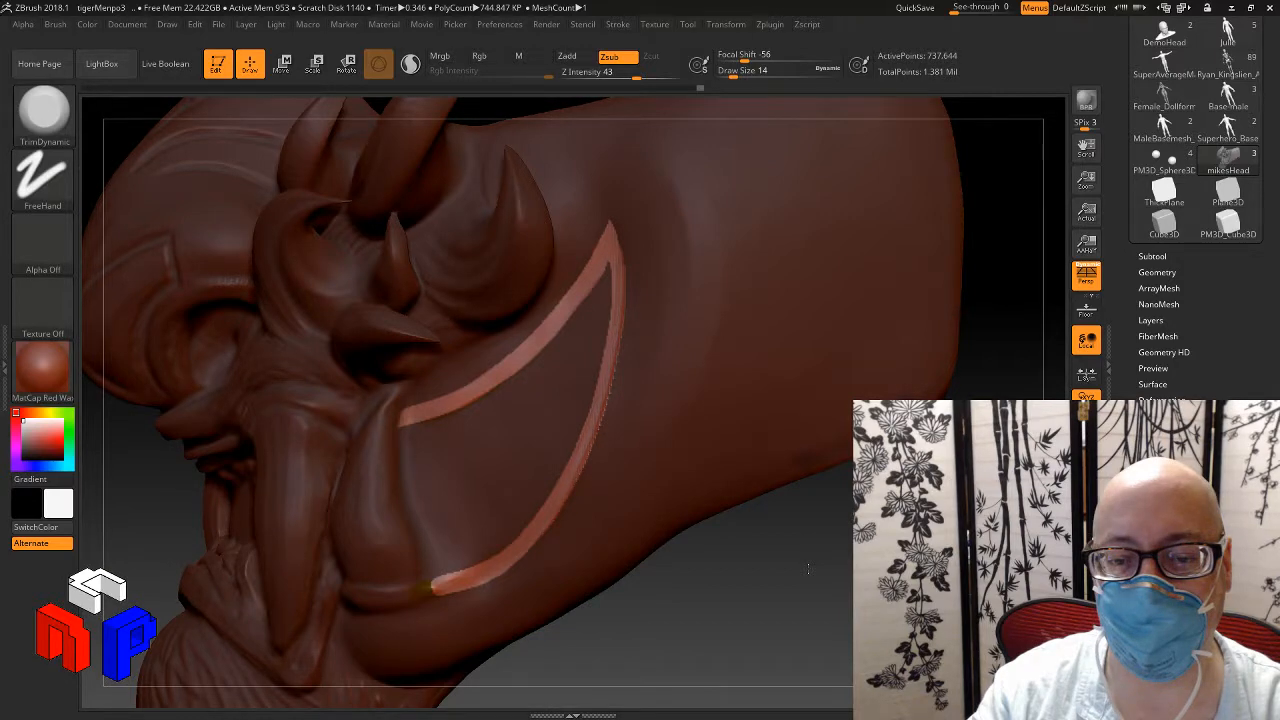
left_click_drag(808, 568, 786, 551)
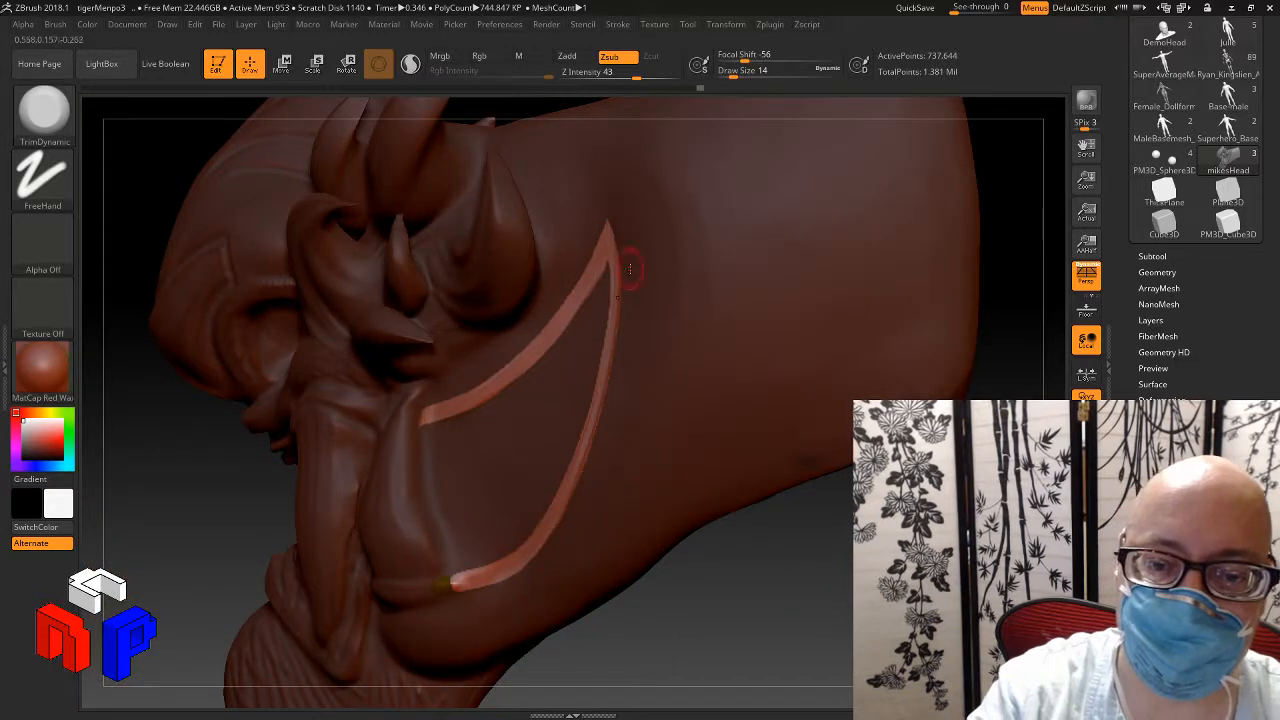
Step: Reduce the draw size to 8 for retouching the mask edge along the cheek outline
type("s")
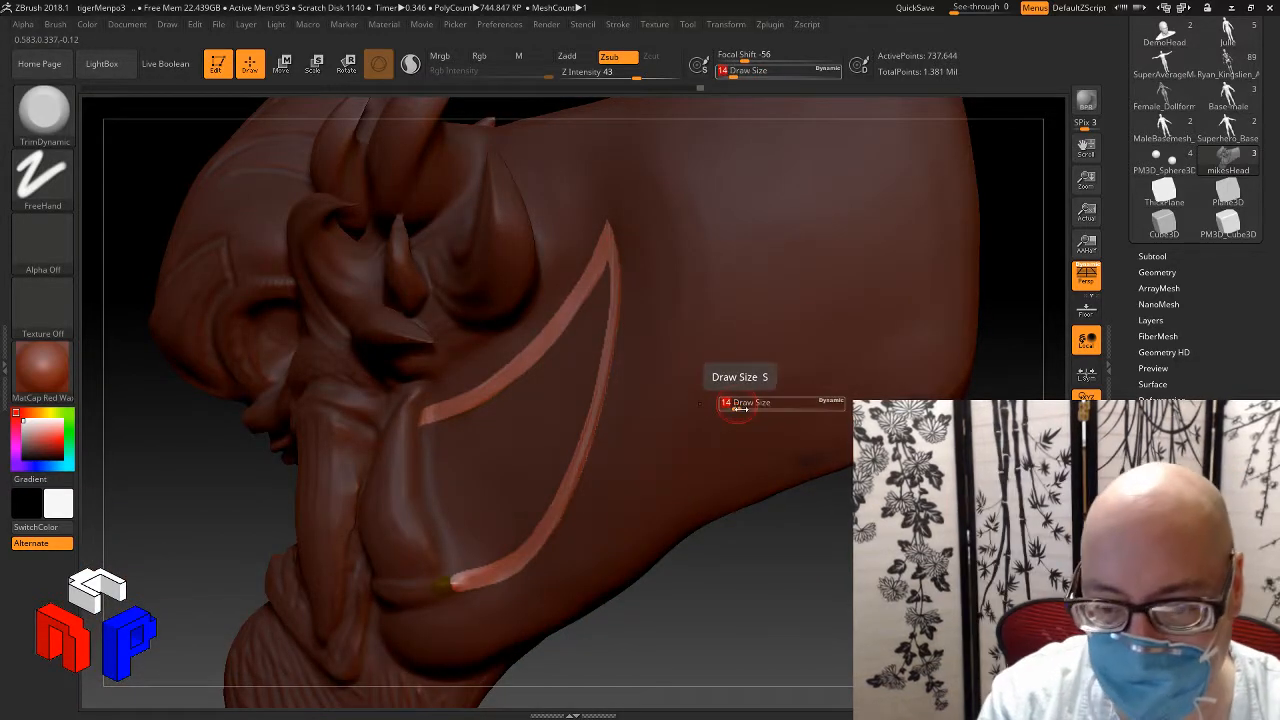
type("4")
key("Return")
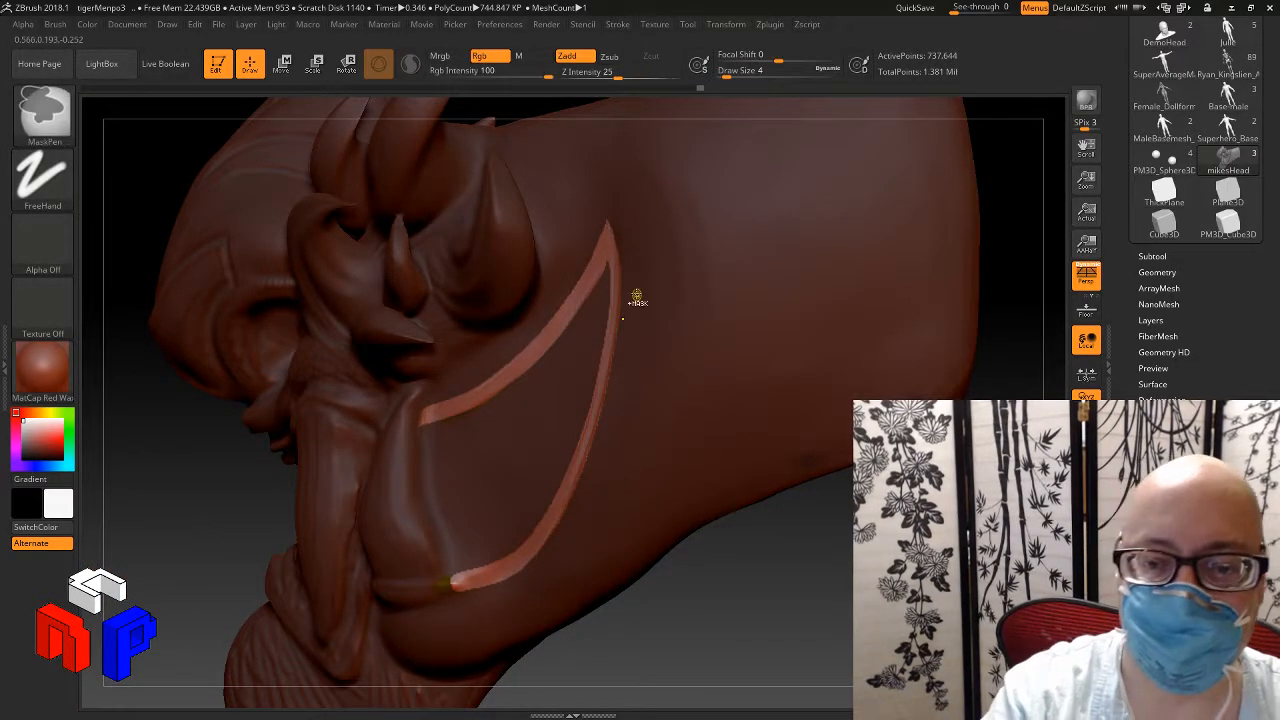
type("s")
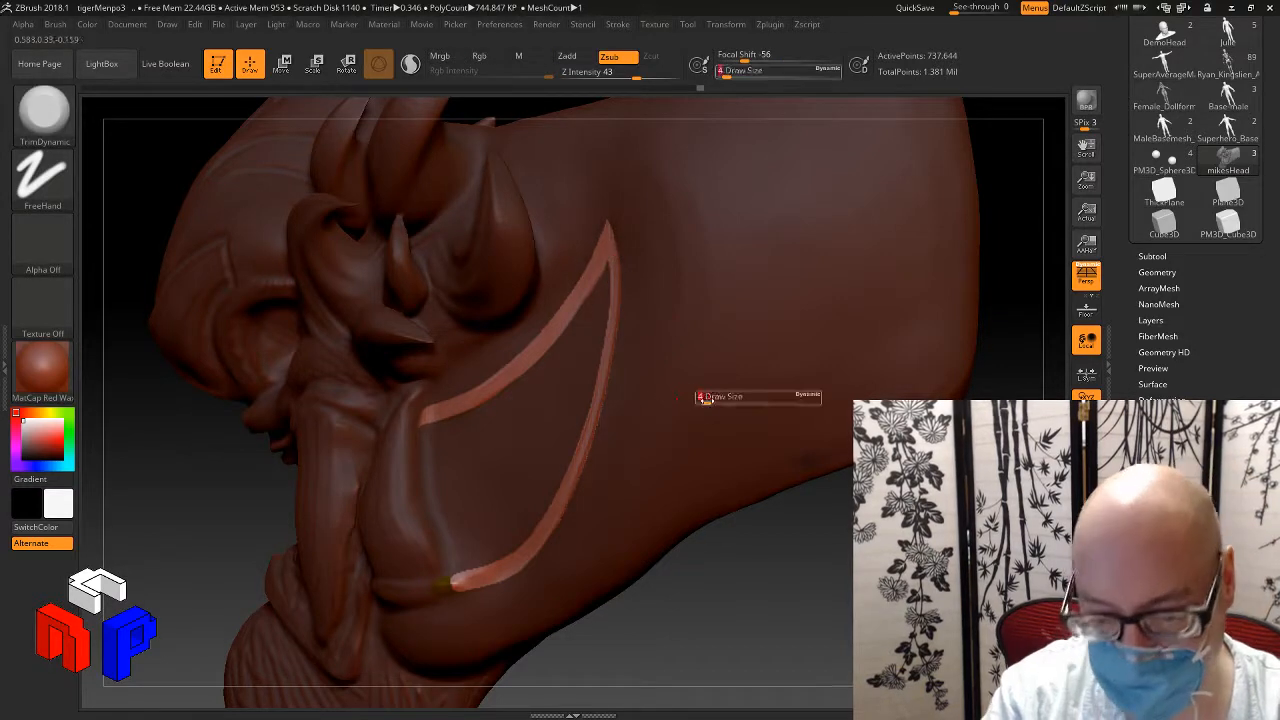
type("s8")
key("Return")
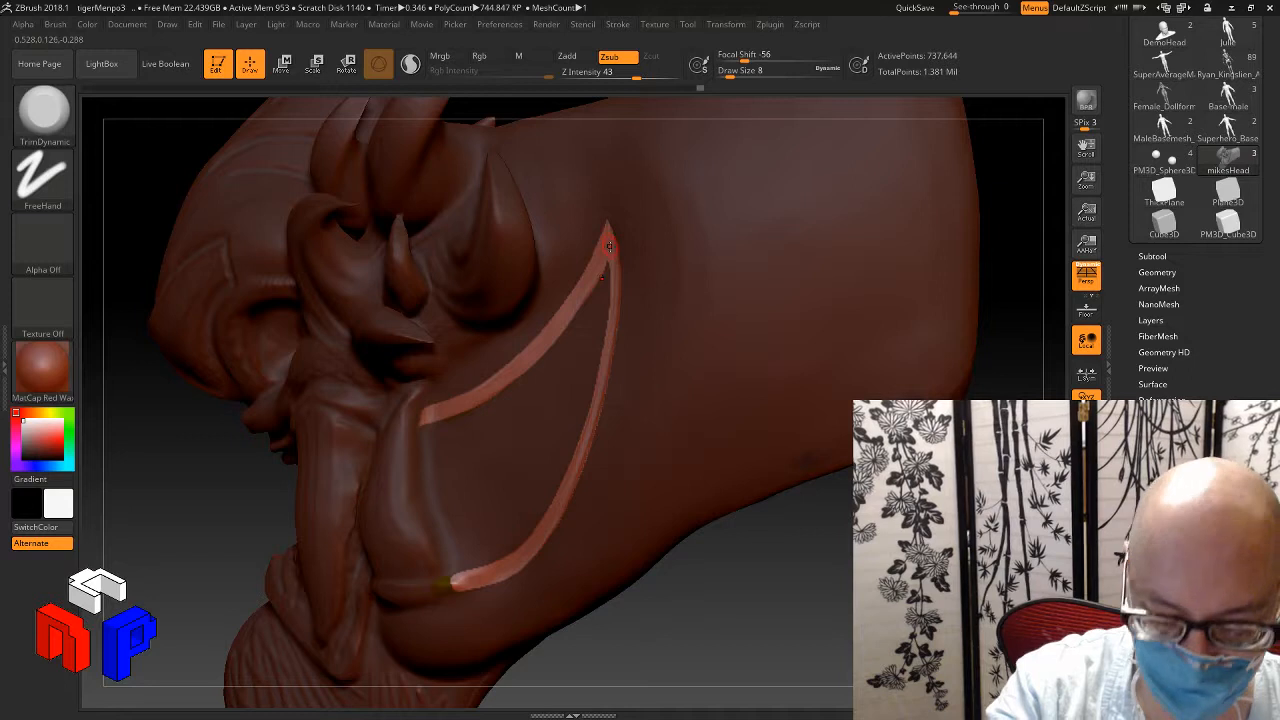
Step: Try a mask stroke down the outline's rear strip at draw size 8
key("ctrl")
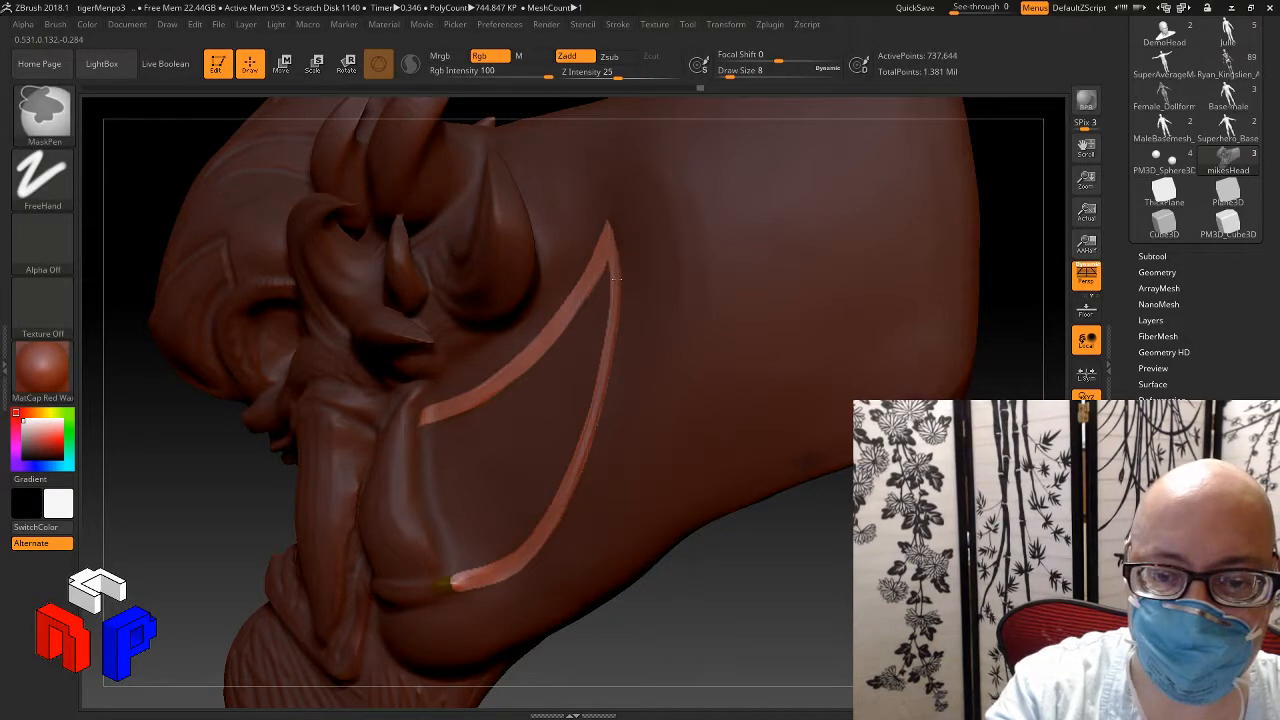
mouse_move(610, 372)
left_mouse_down()
mouse_move(632, 358)
mouse_move(669, 469)
mouse_move(756, 469)
left_mouse_up()
key("ctrl+z")
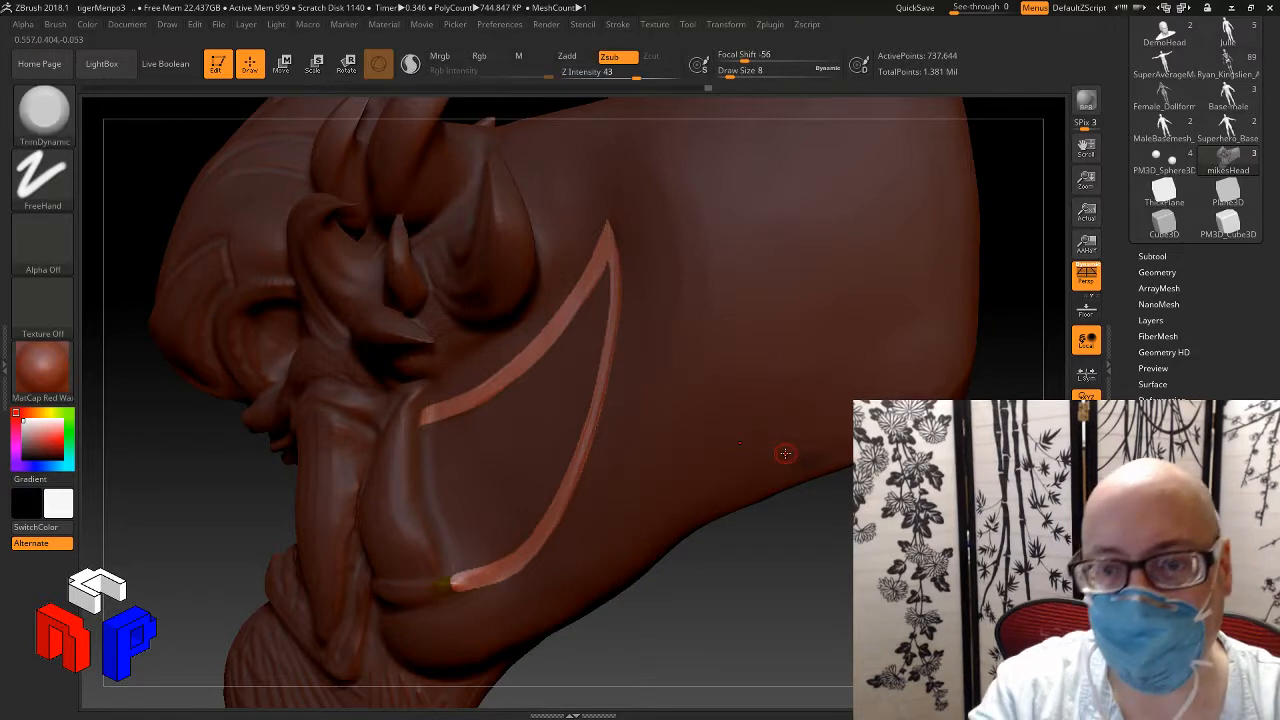
Step: Use LazyMouse for the MaskPen and try a steadied stroke down the rear strip toward its lower curve
key("space")
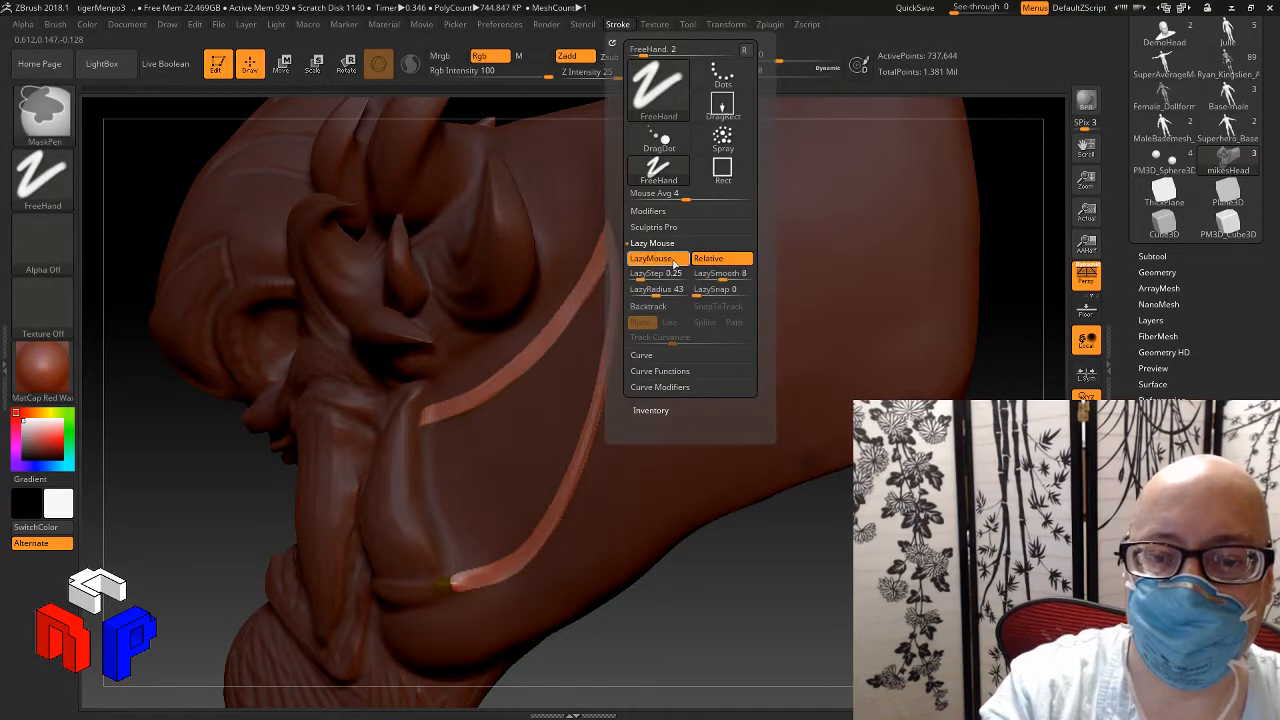
key("ctrl")
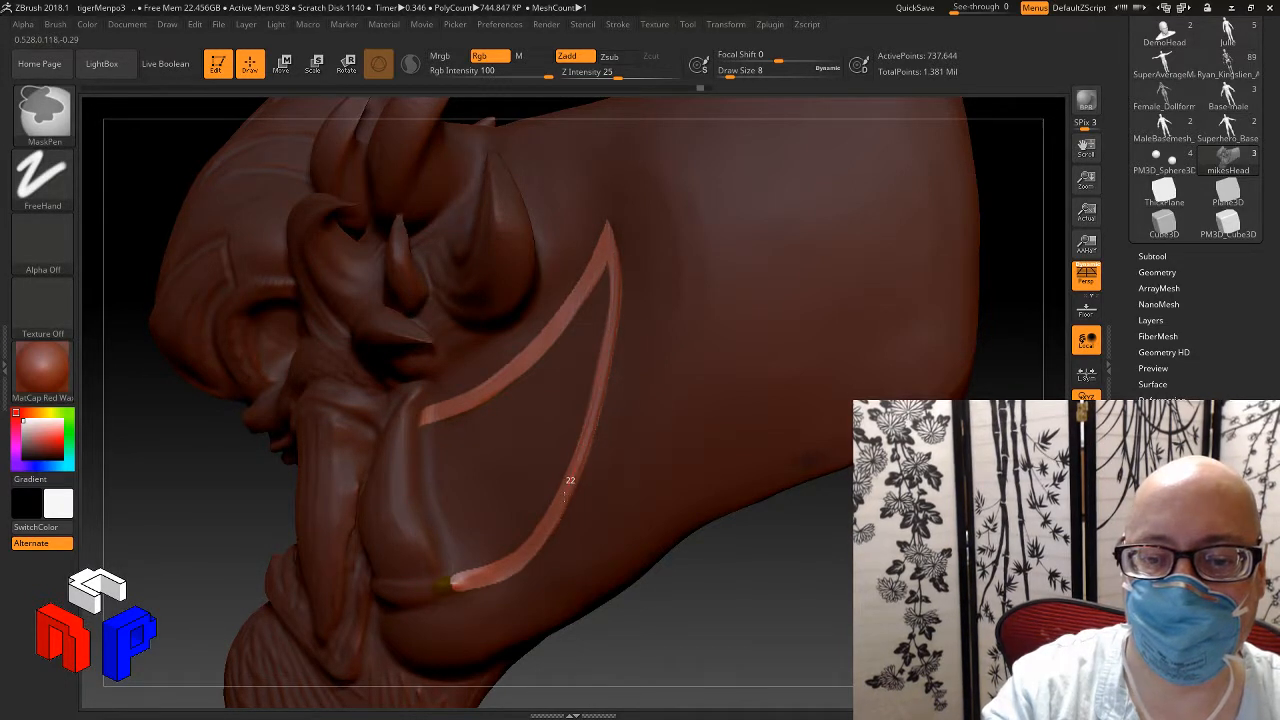
key("b")
key("t")
key("d")
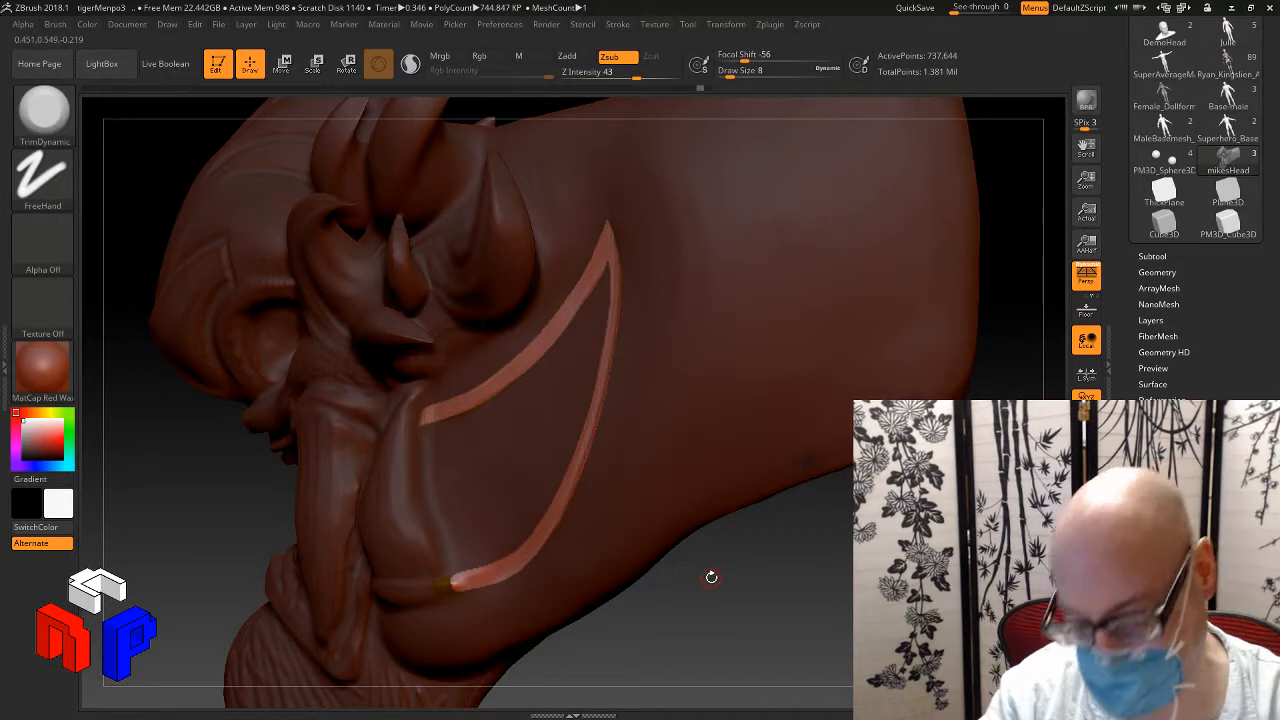
Step: Set the draw size to 12 and try a wider MaskPen stroke down the rear strip from the pointed tip
key("s")
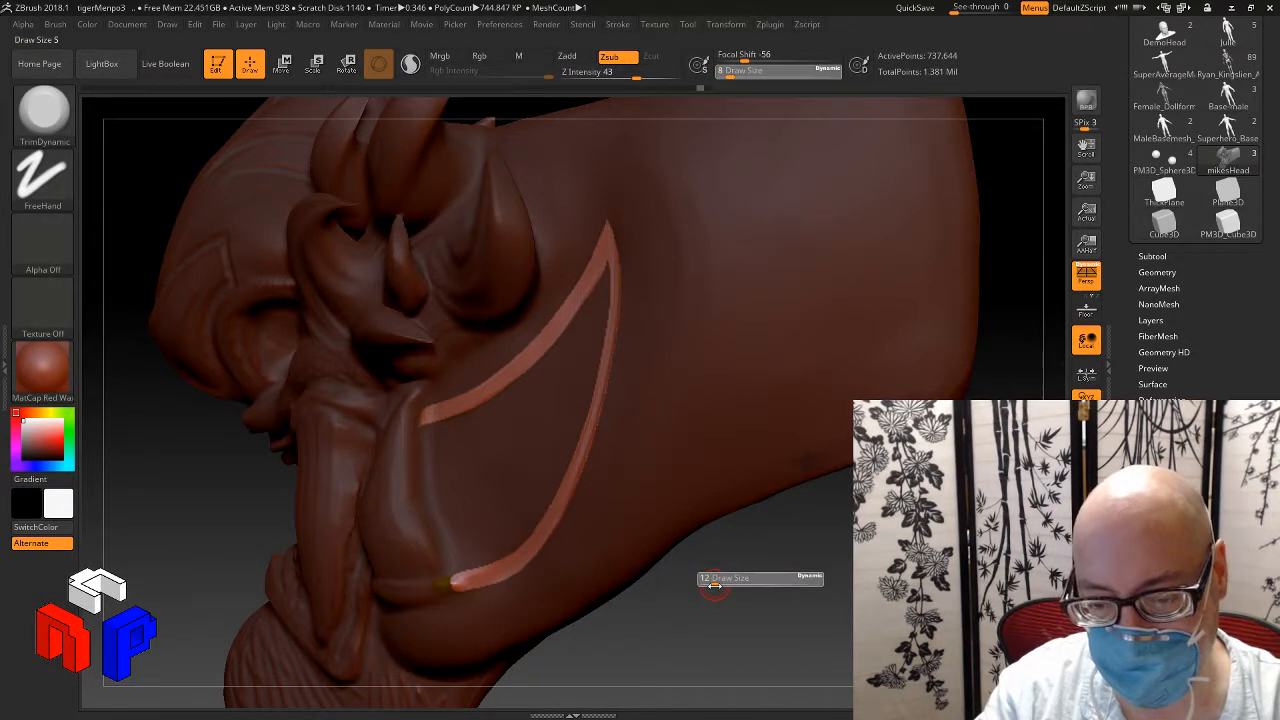
key("b")
key("m")
key("p")
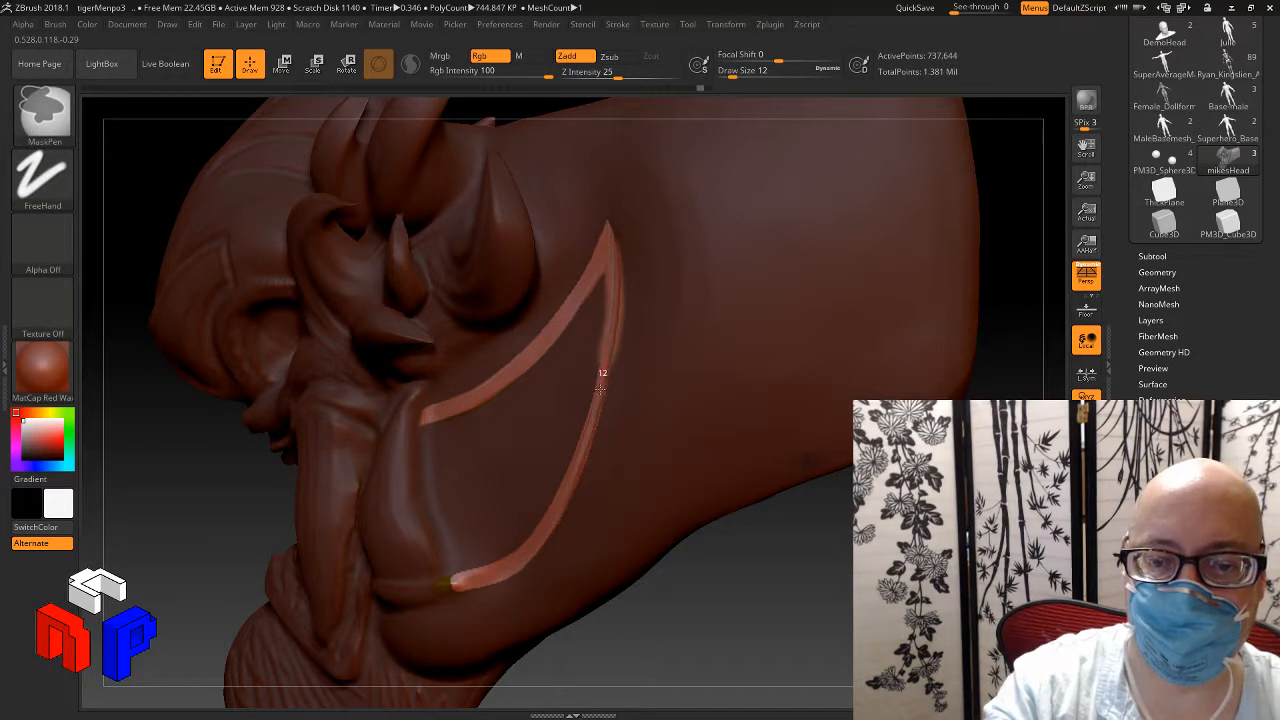
key("b")
key("t")
key("d")
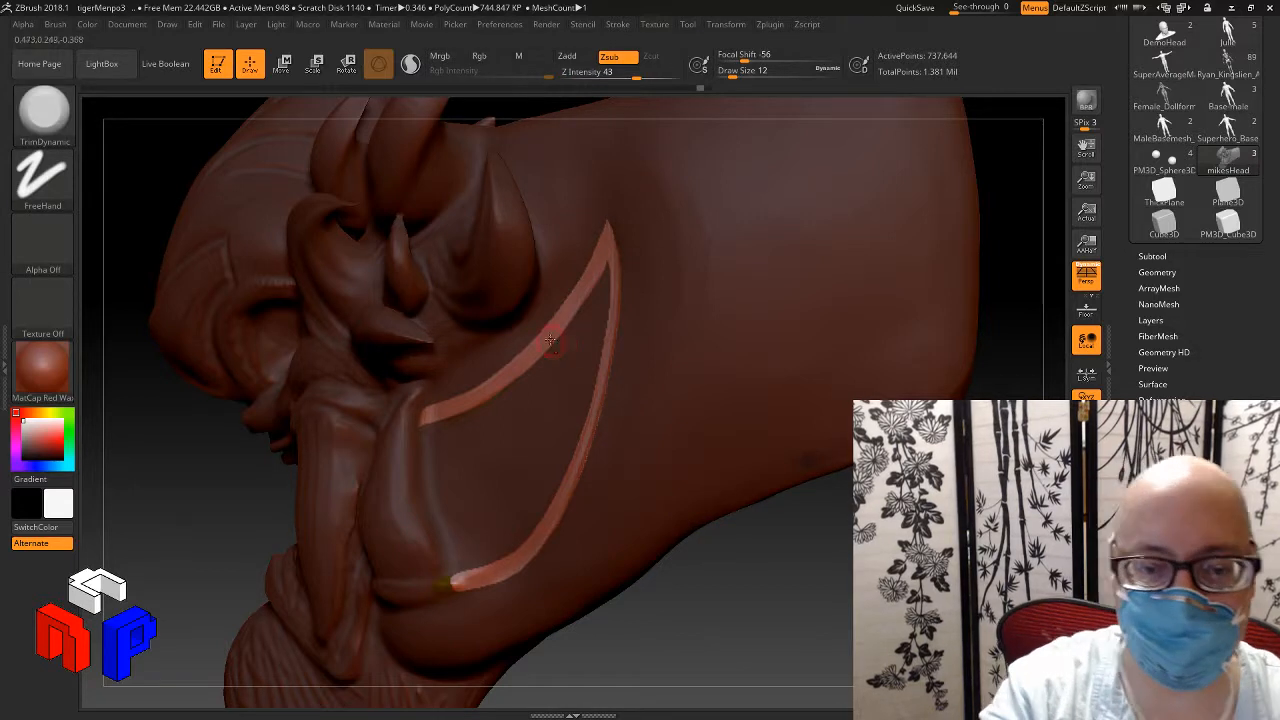
Step: Set the draw size to 8 and retouch the mask along the rear strip from the pointed tip to the lower curve
key("ctrl")
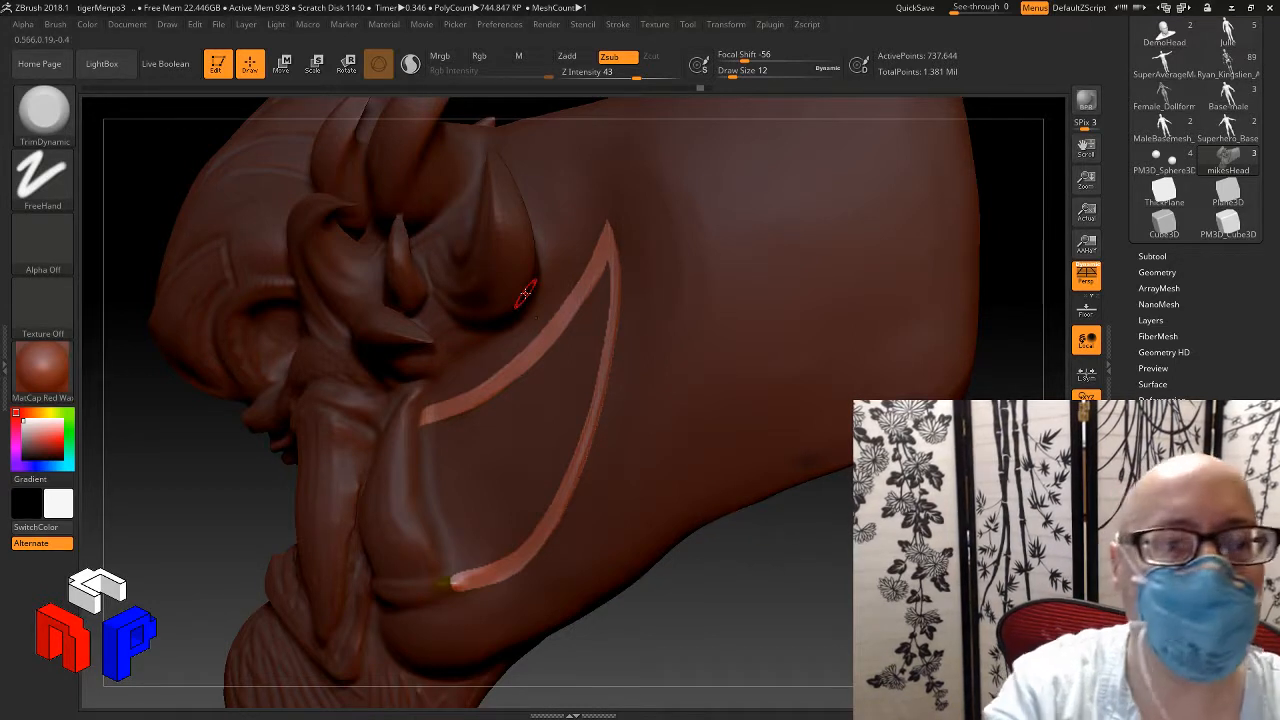
key("s")
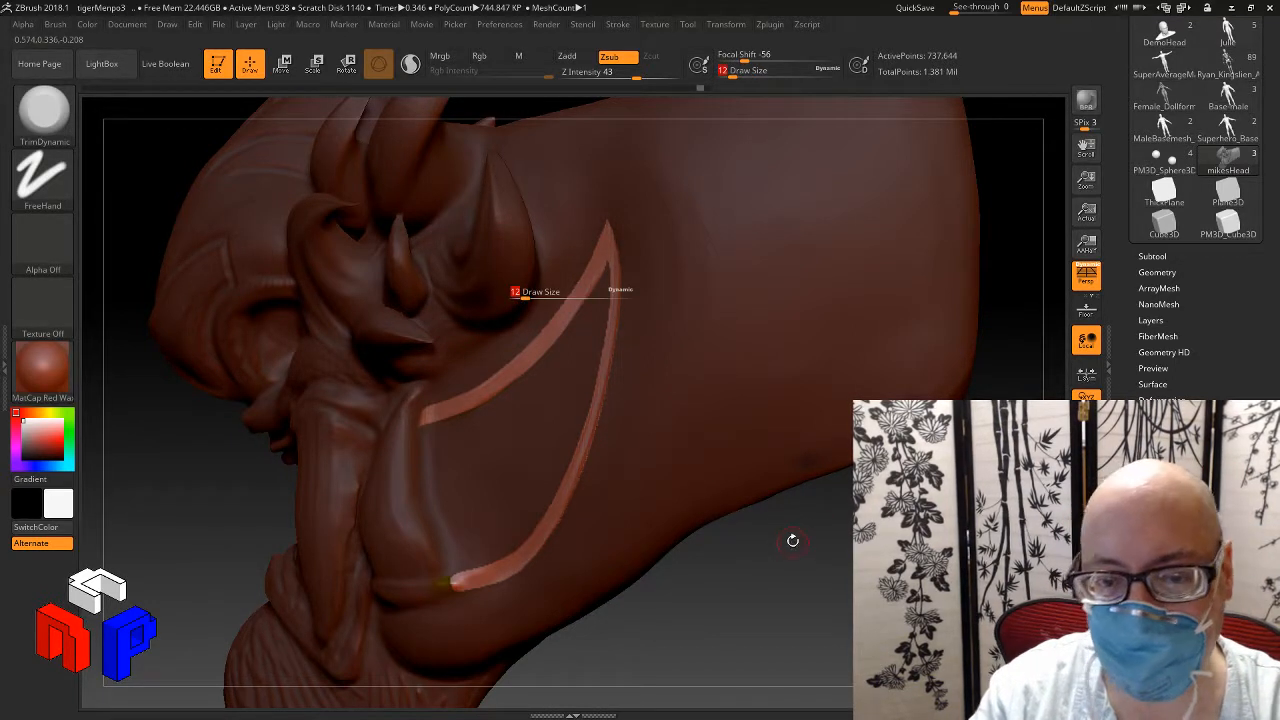
left_click(525, 296)
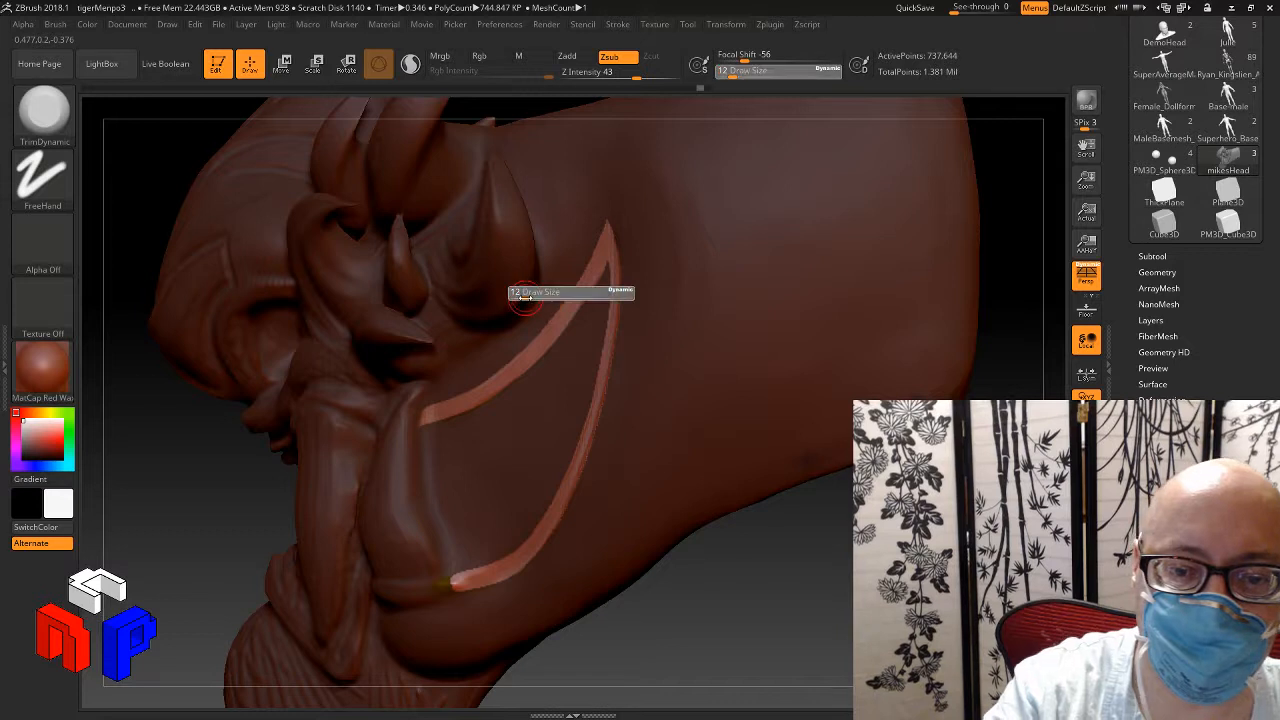
left_click_drag(522, 298, 524, 298)
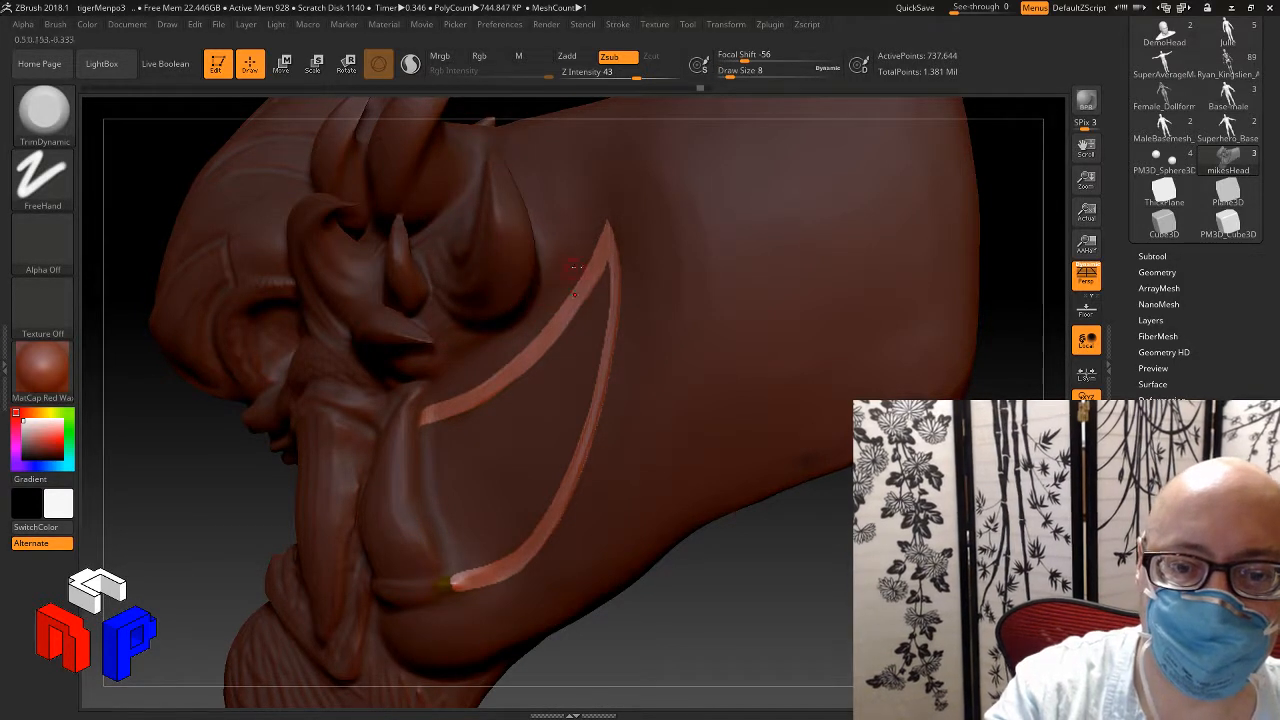
key("ctrl")
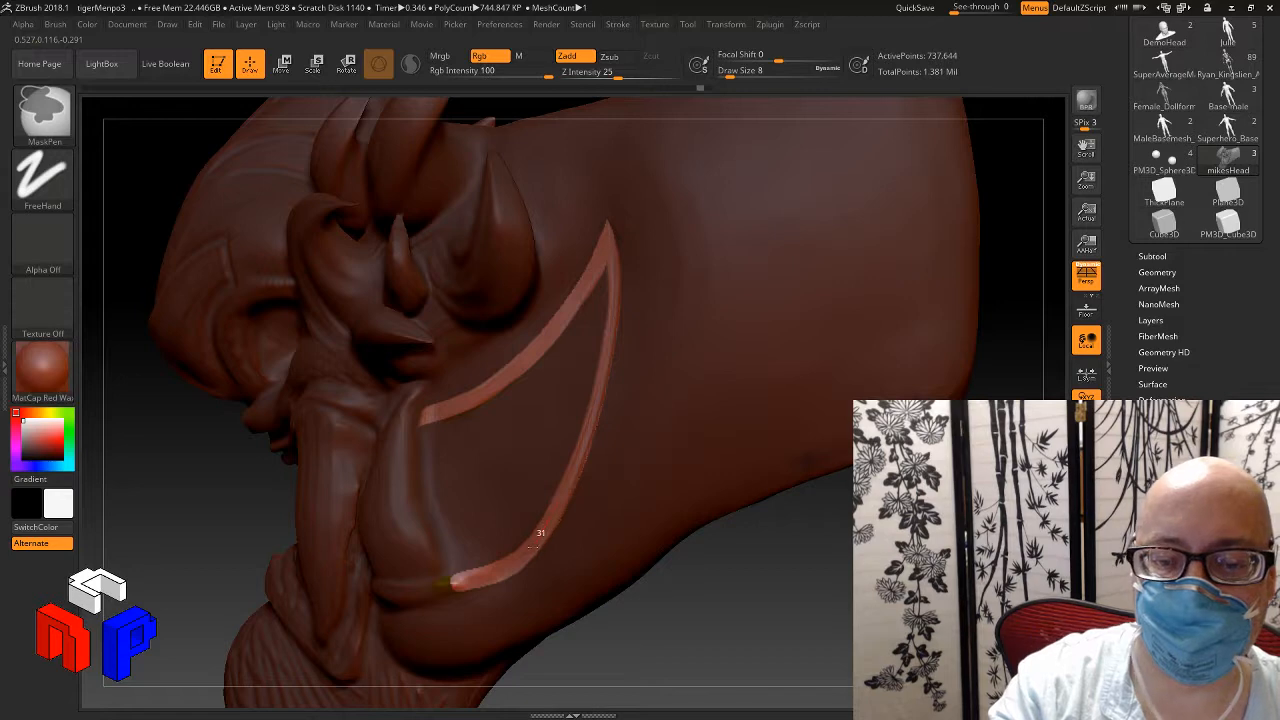
key("b")
key("t")
key("d")
left_click_drag(751, 549, 800, 549)
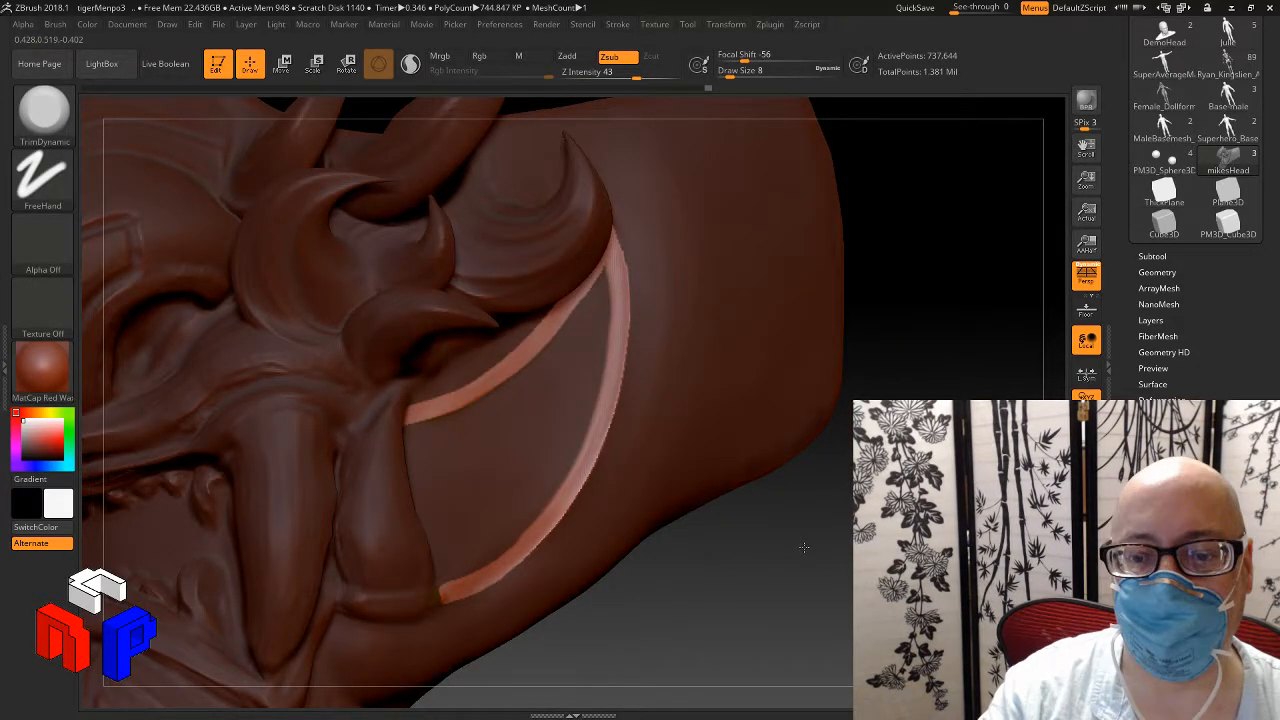
left_click_drag(803, 547, 490, 372)
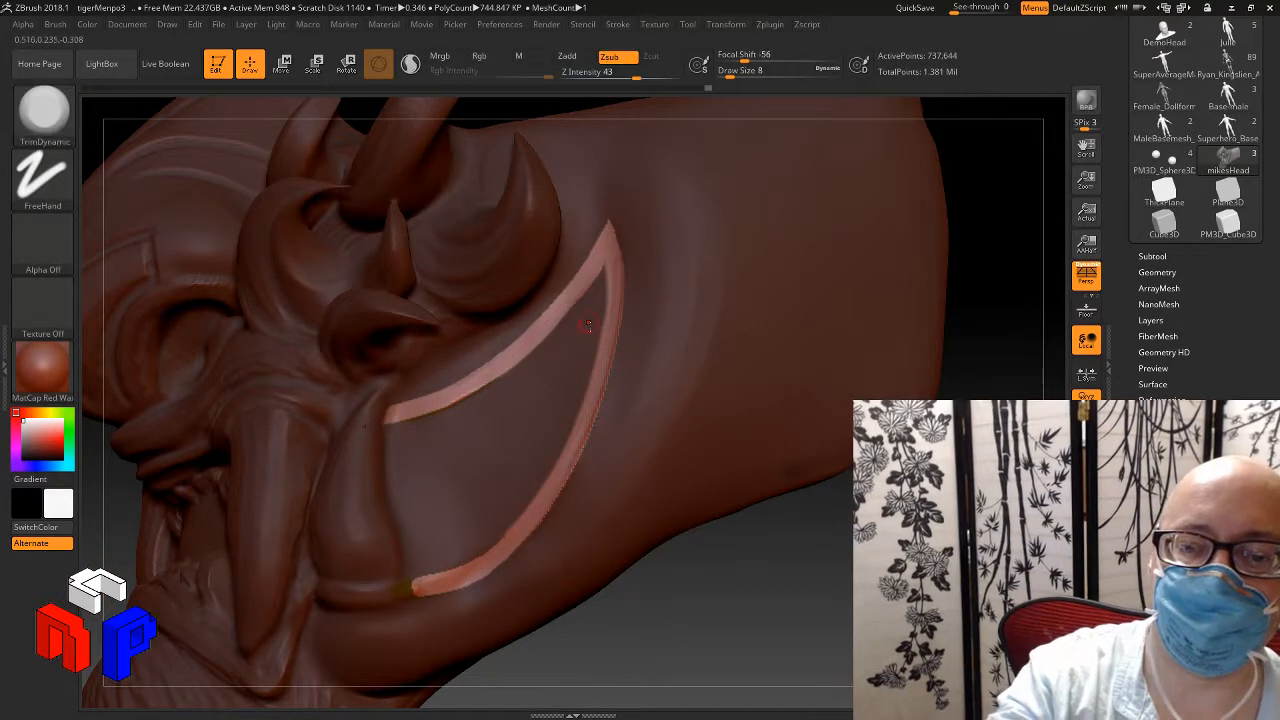
left_click_drag(725, 528, 665, 528)
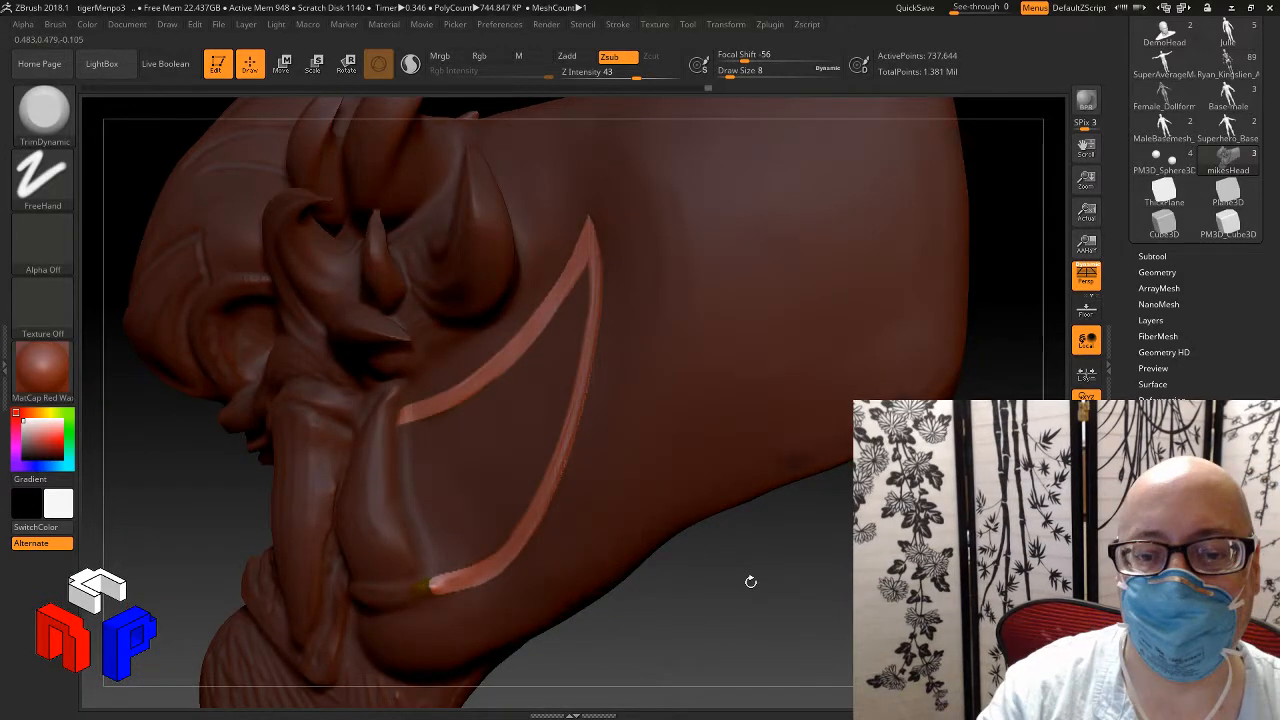
Step: Retouch the mask along both edges of the rear strip at draw size 8, from the lower curve to the pointed tip
key("ctrl")
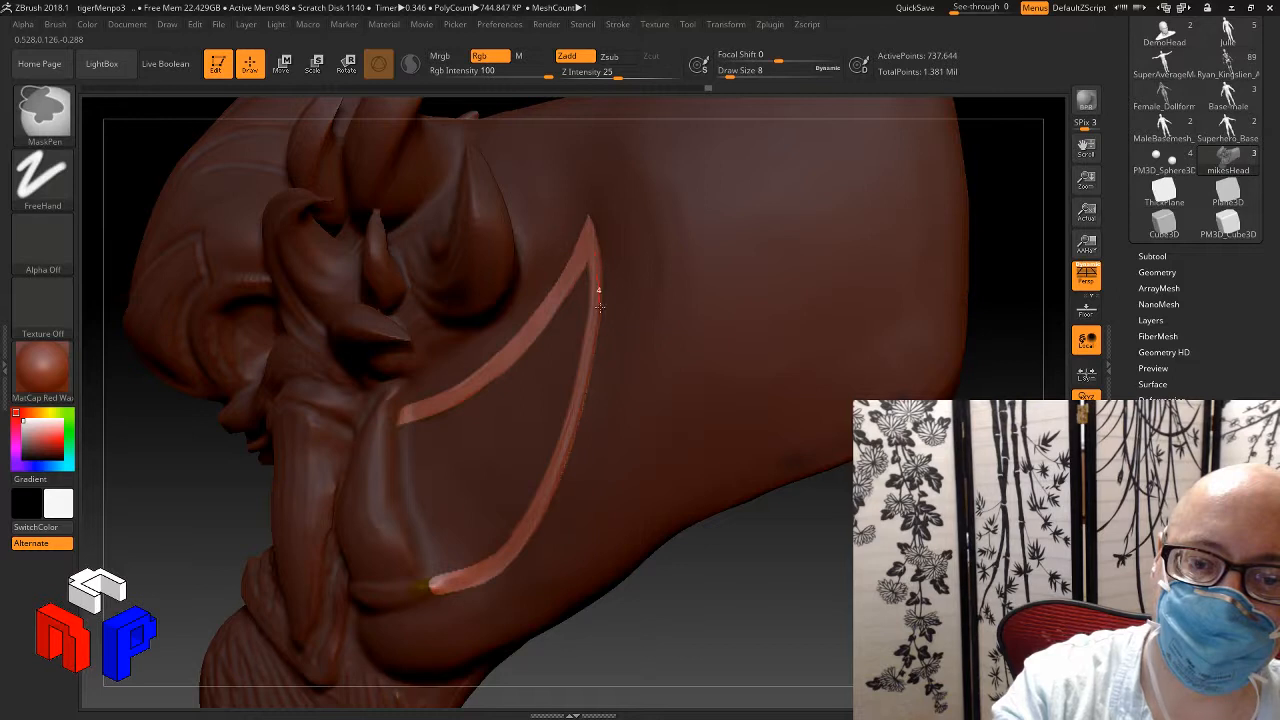
mouse_move(598, 325)
left_mouse_down("ctrl")
mouse_move(546, 521)
mouse_move(528, 548)
mouse_move(455, 582)
left_mouse_up("ctrl")
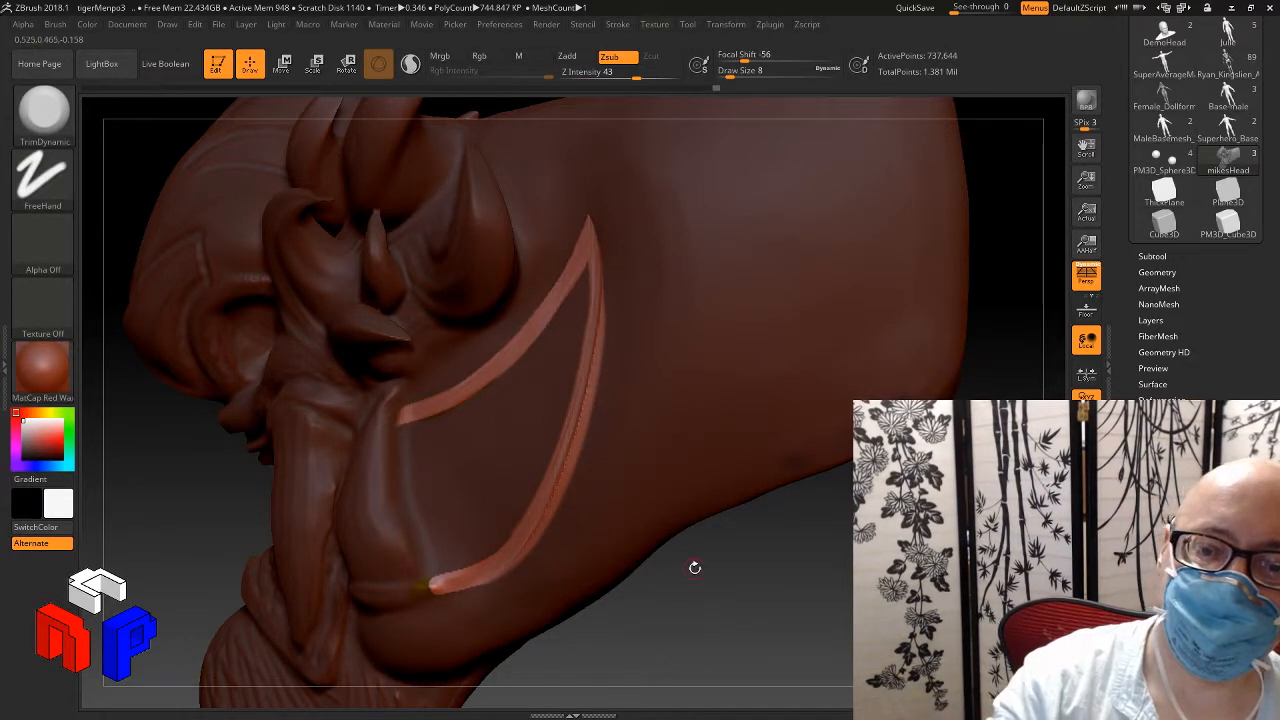
key("ctrl")
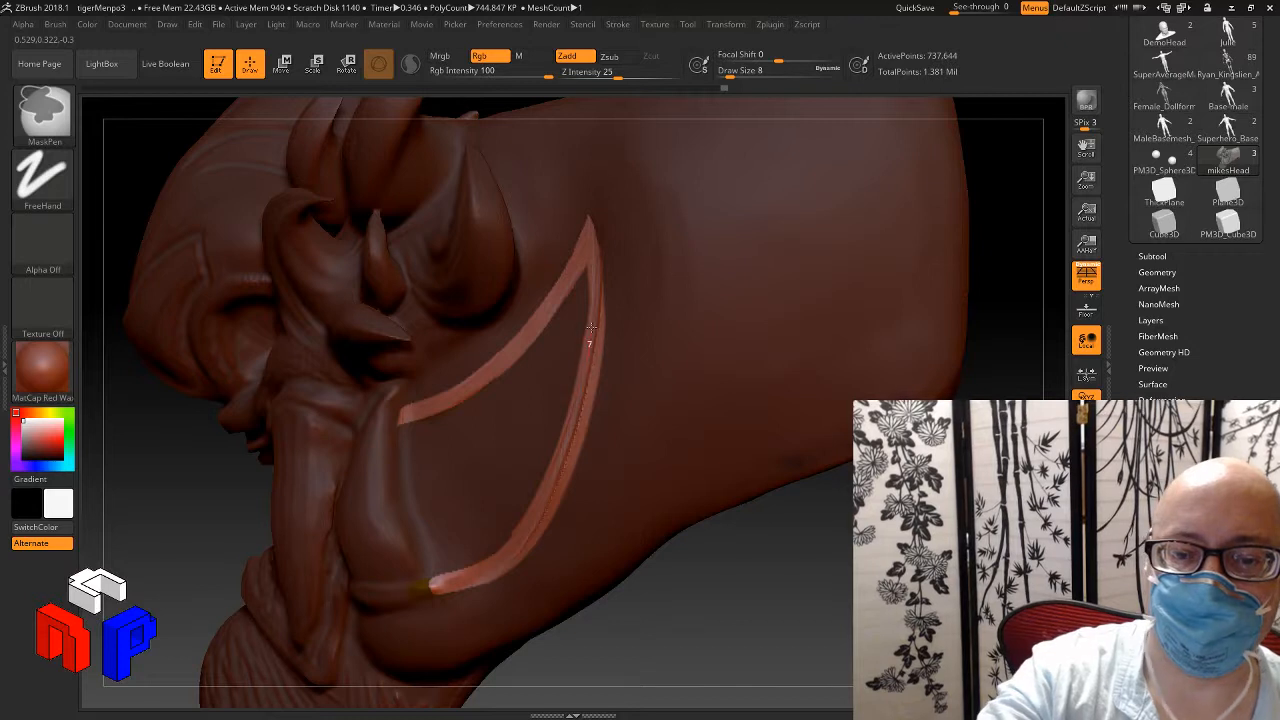
left_click_drag(593, 298, 589, 218, "ctrl+alt")
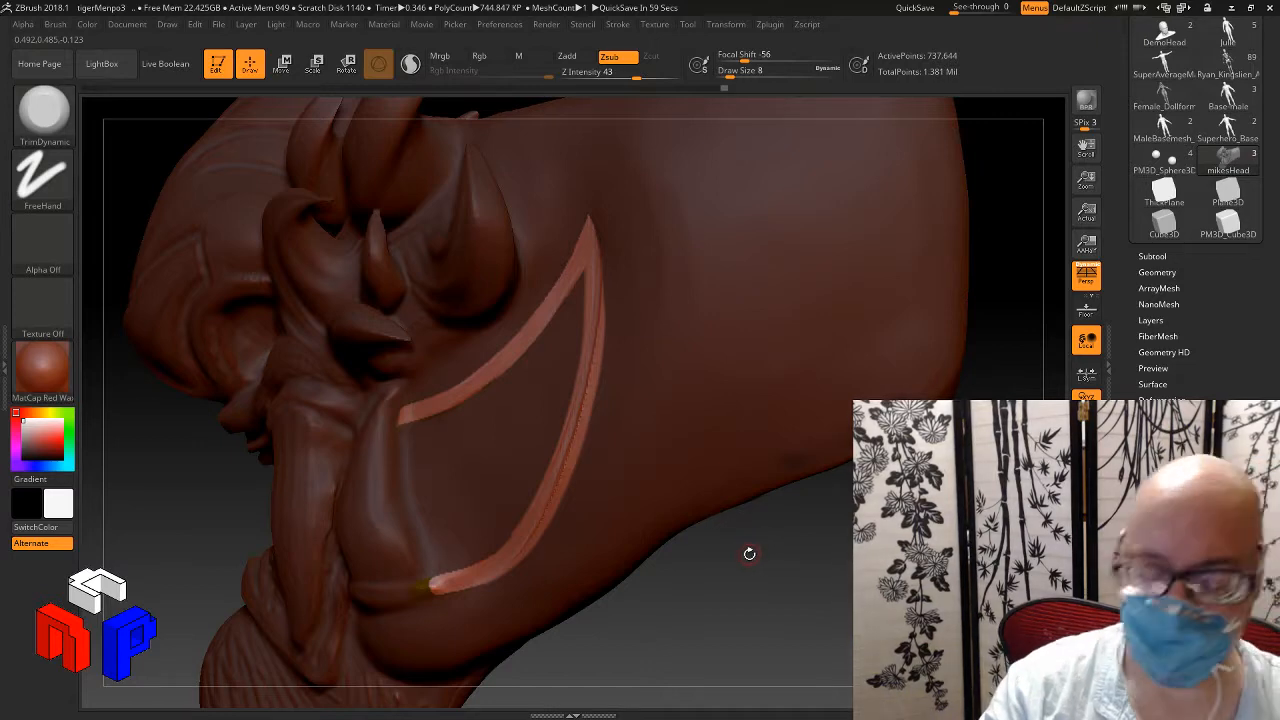
Step: Set the draw size to 16 and even out the unmasked rear strip with TrimDynamic up to the pointed tip
key("s")
left_click_drag(762, 559, 768, 563)
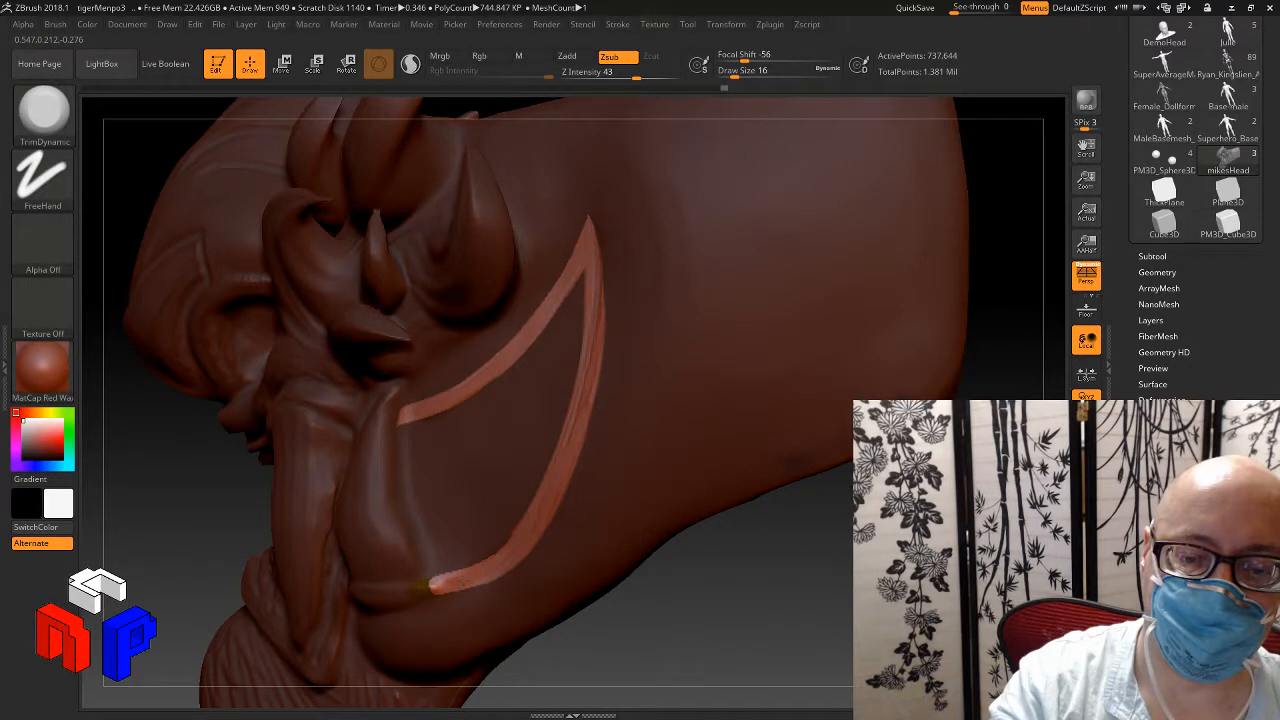
left_click_drag(598, 330, 596, 260)
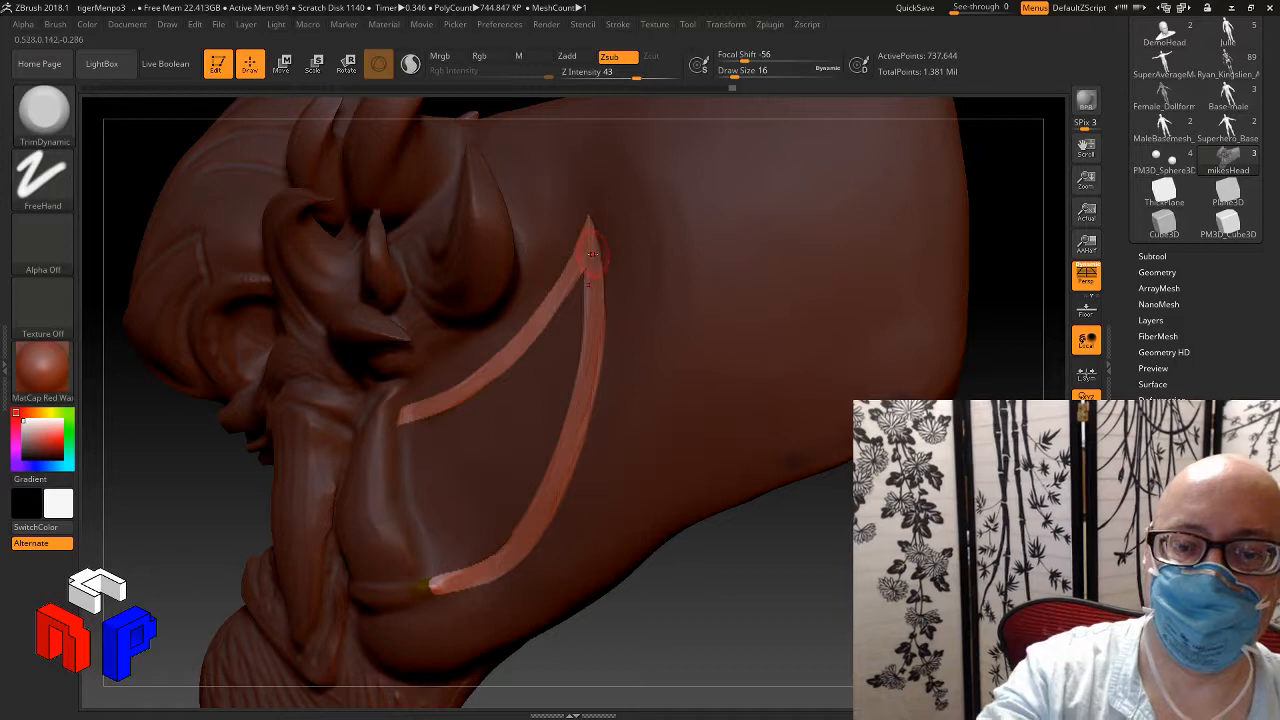
mouse_move(711, 583)
left_mouse_down()
mouse_move(760, 594)
mouse_move(747, 567)
left_mouse_up()
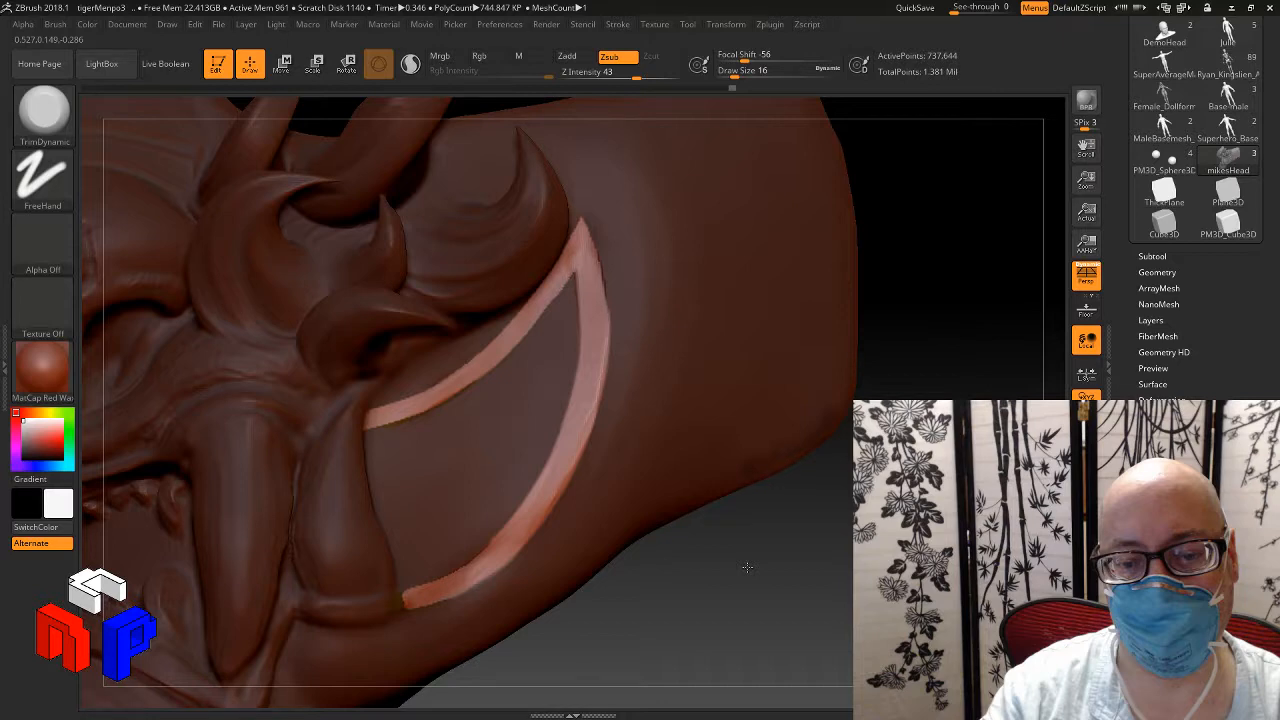
left_click_drag(747, 567, 480, 547)
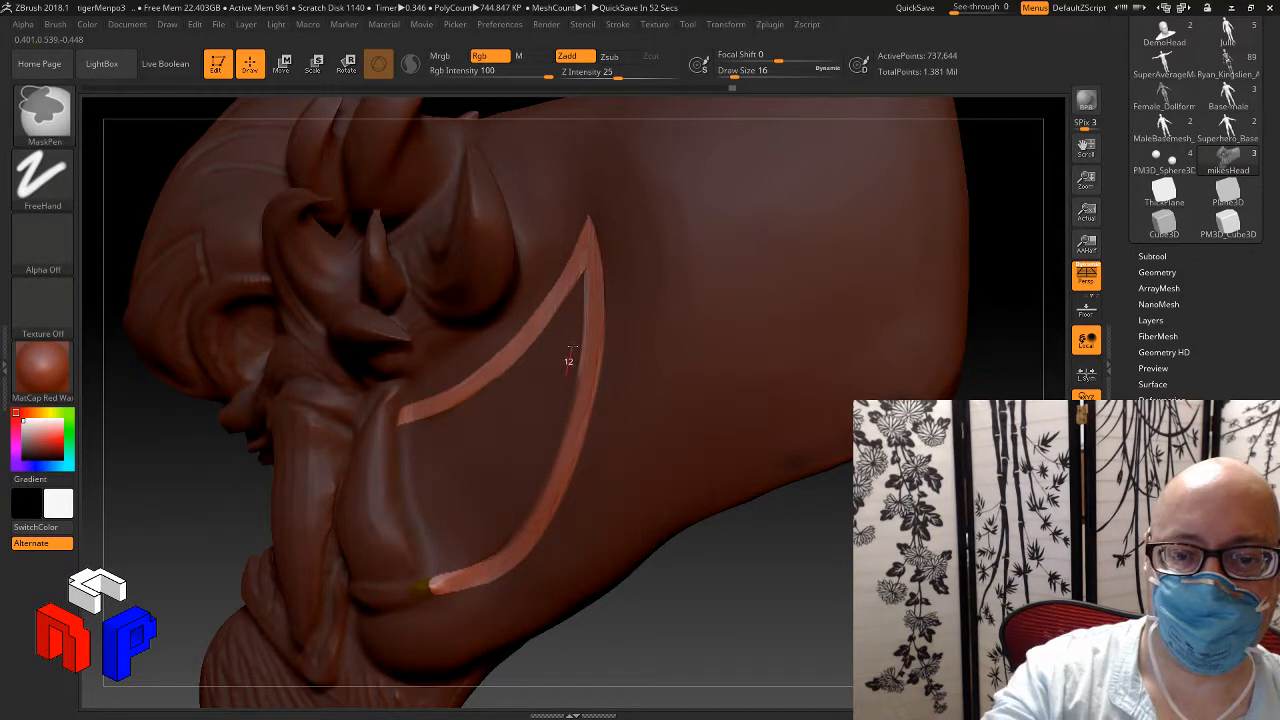
Step: Mask back the rear strip's inner edge near the pointed tip and set the draw size to 7 for finer mask touch-ups
left_click_drag(577, 292, 582, 270, "ctrl")
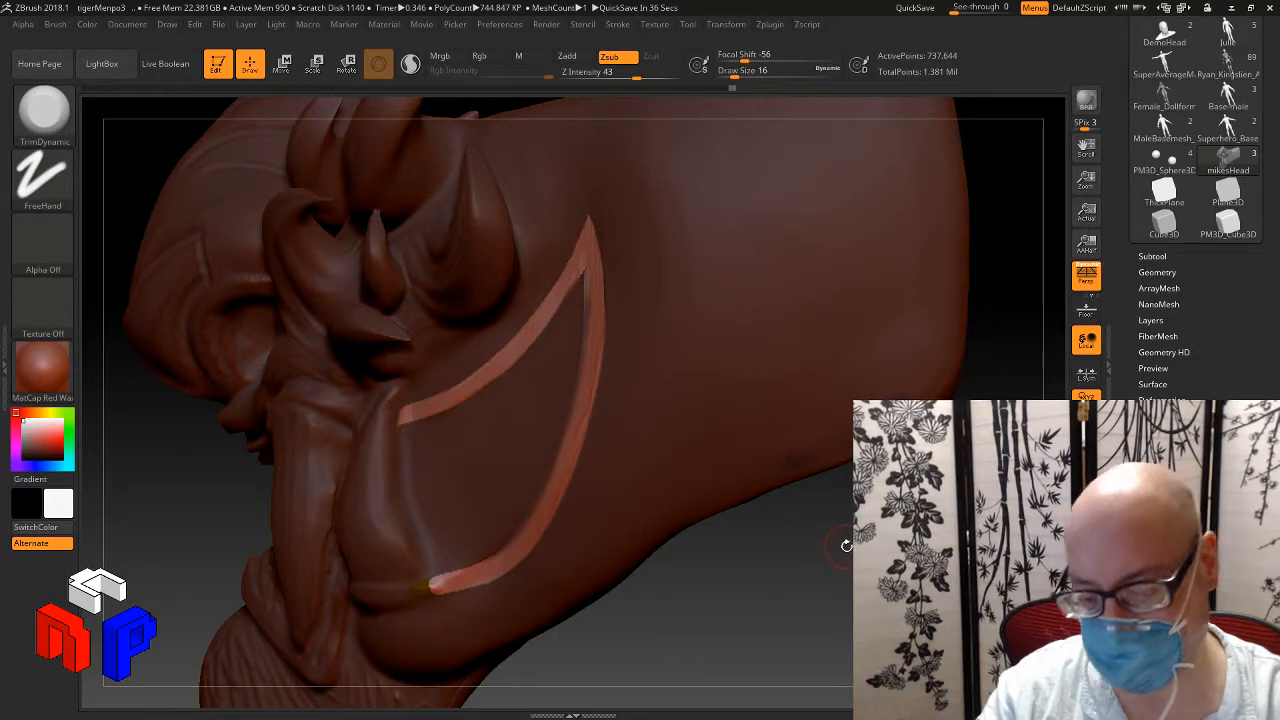
key("s")
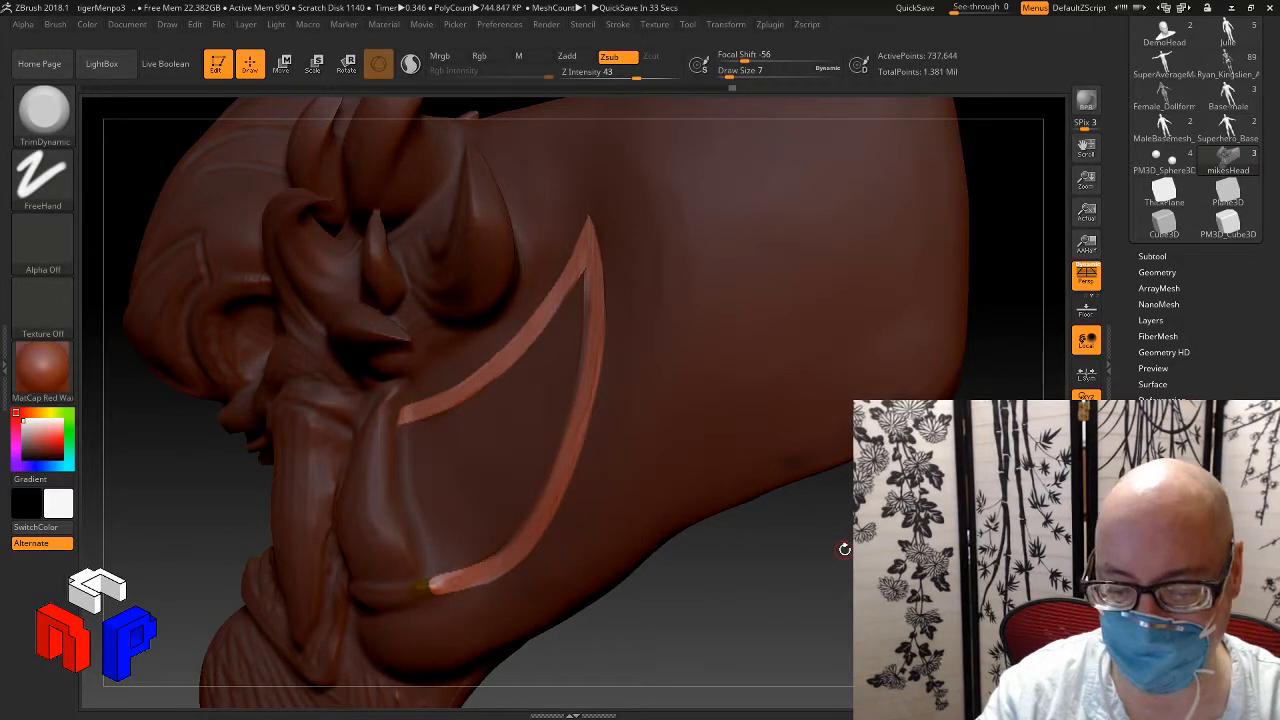
key("ctrl")
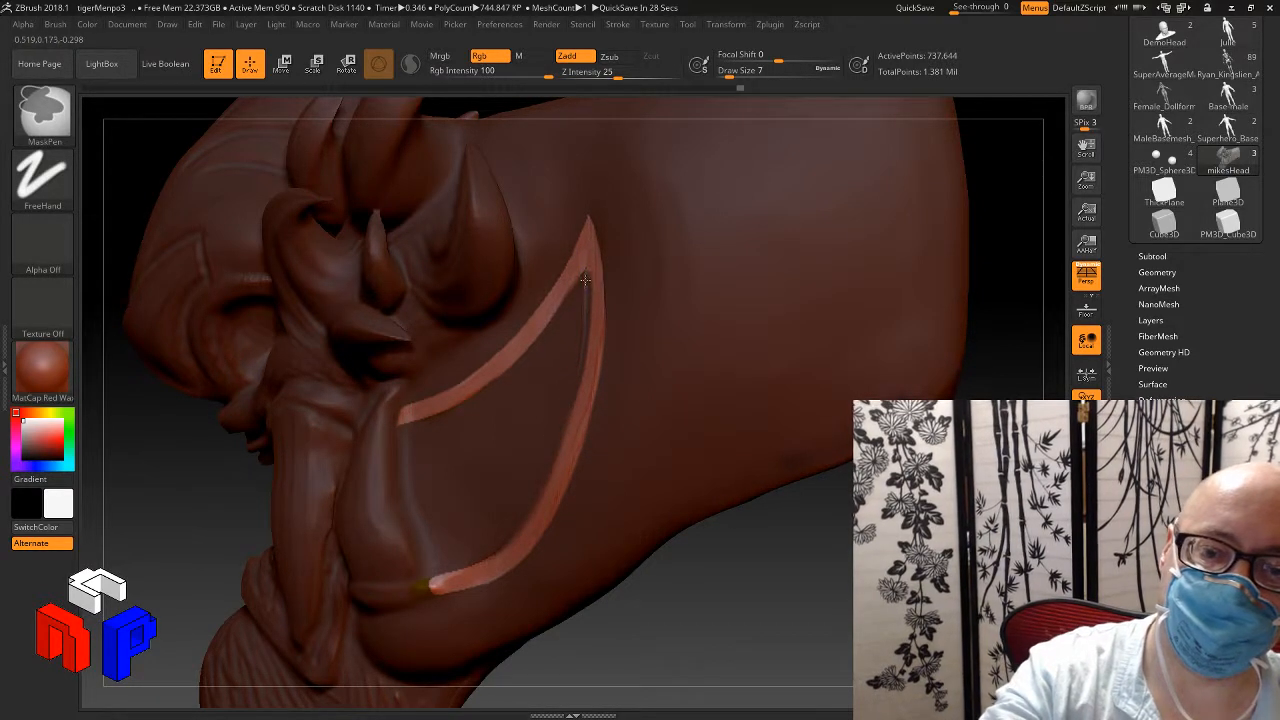
left_click_drag(686, 574, 750, 582)
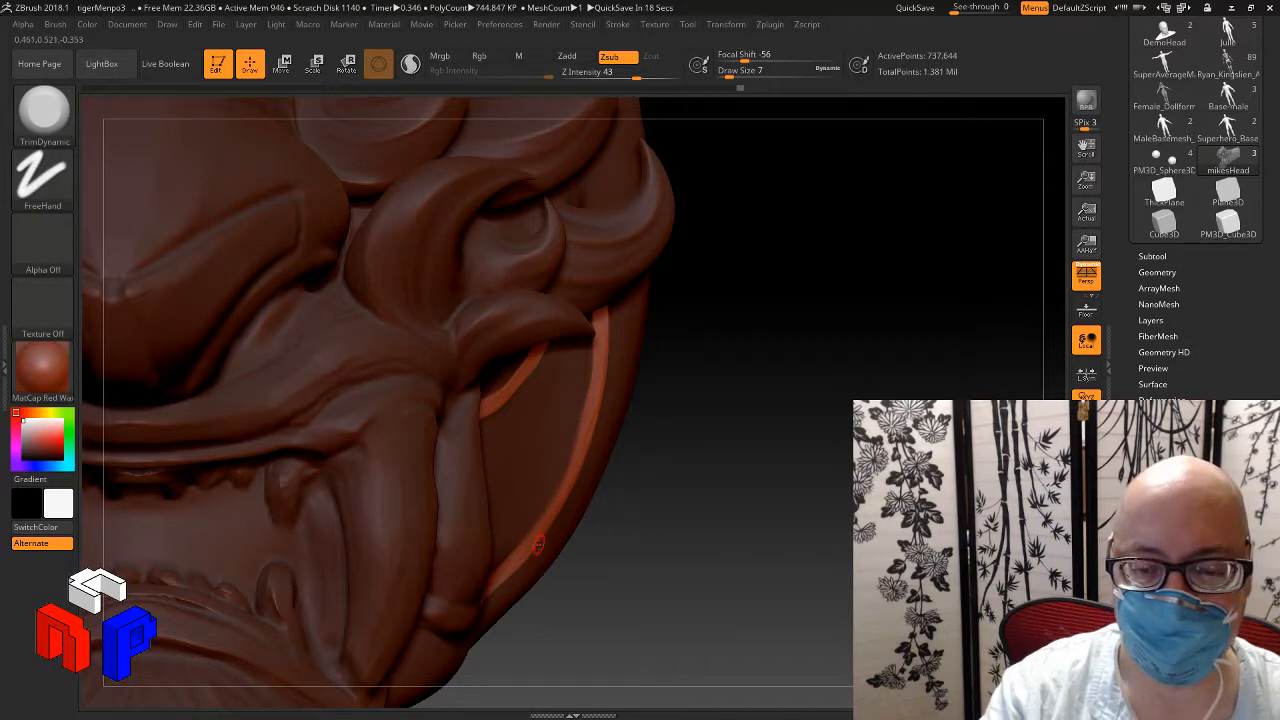
mouse_move(632, 511)
left_mouse_down()
mouse_move(618, 541)
mouse_move(617, 526)
mouse_move(697, 551)
left_mouse_up()
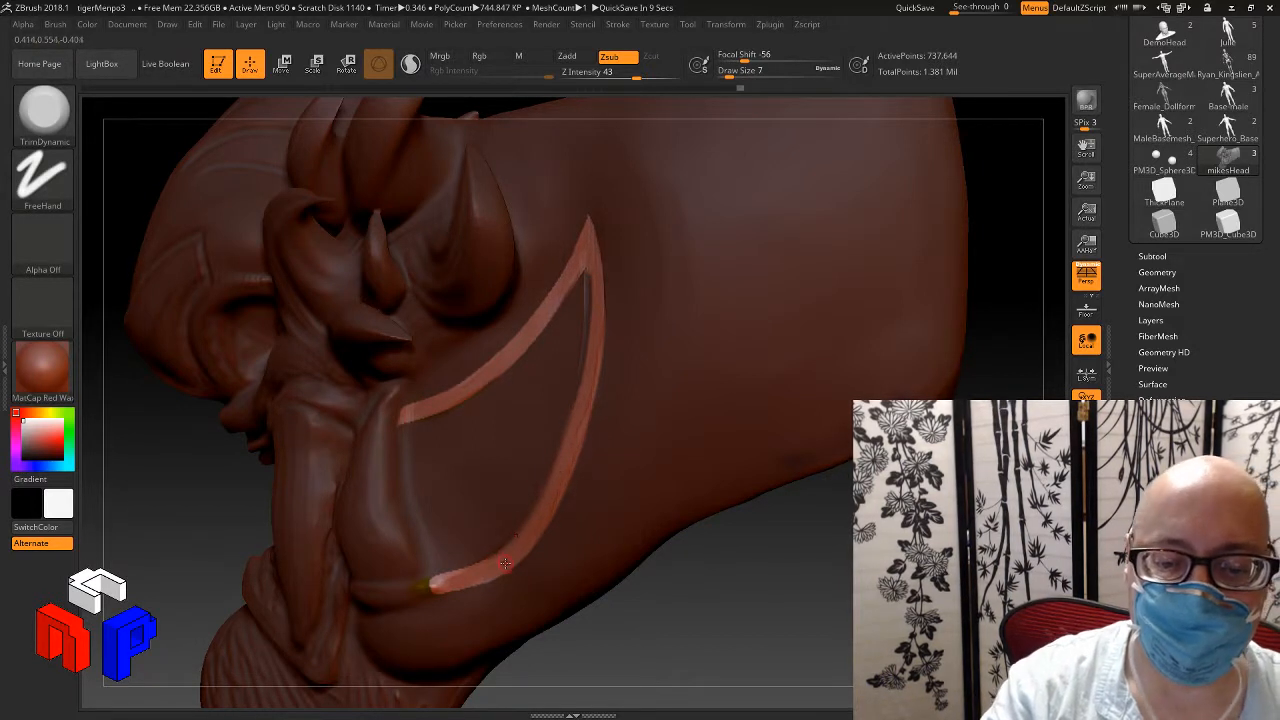
Step: Widen the rear strip's lower half along its outer edge and mask back its inner edge at draw size 7
key("ctrl")
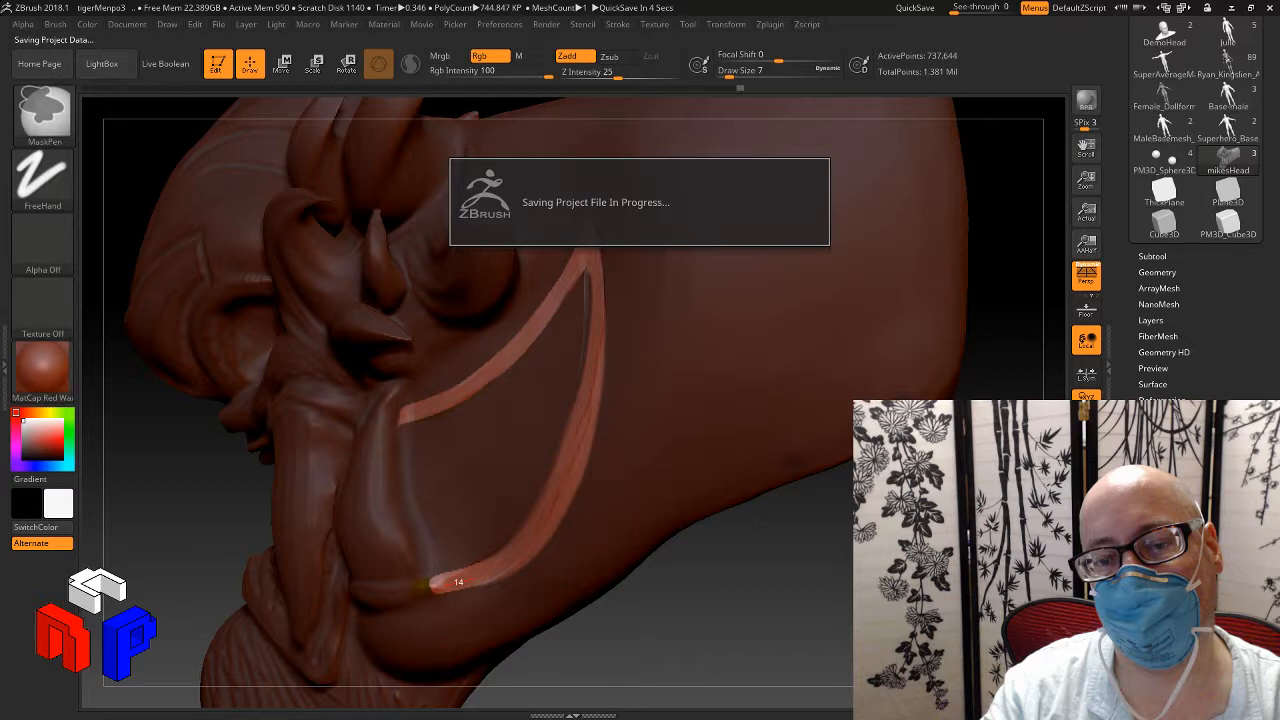
key("ctrl")
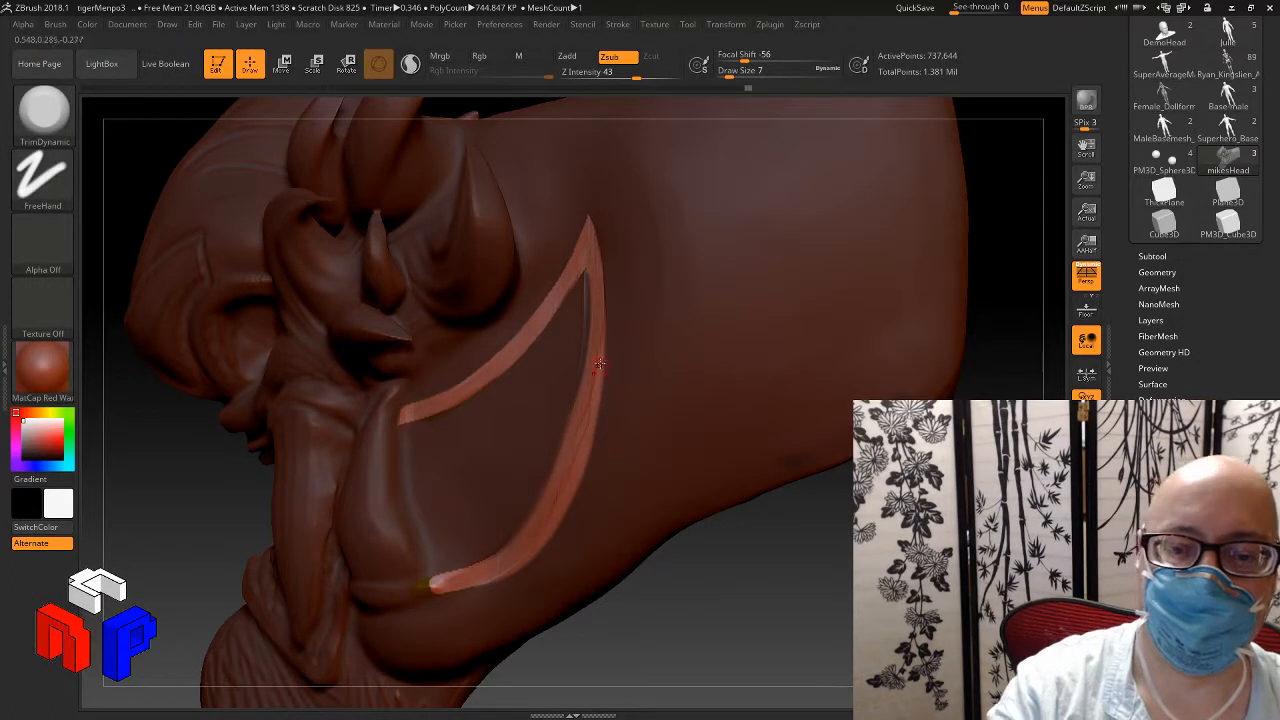
key("ctrl")
key("ctrl")
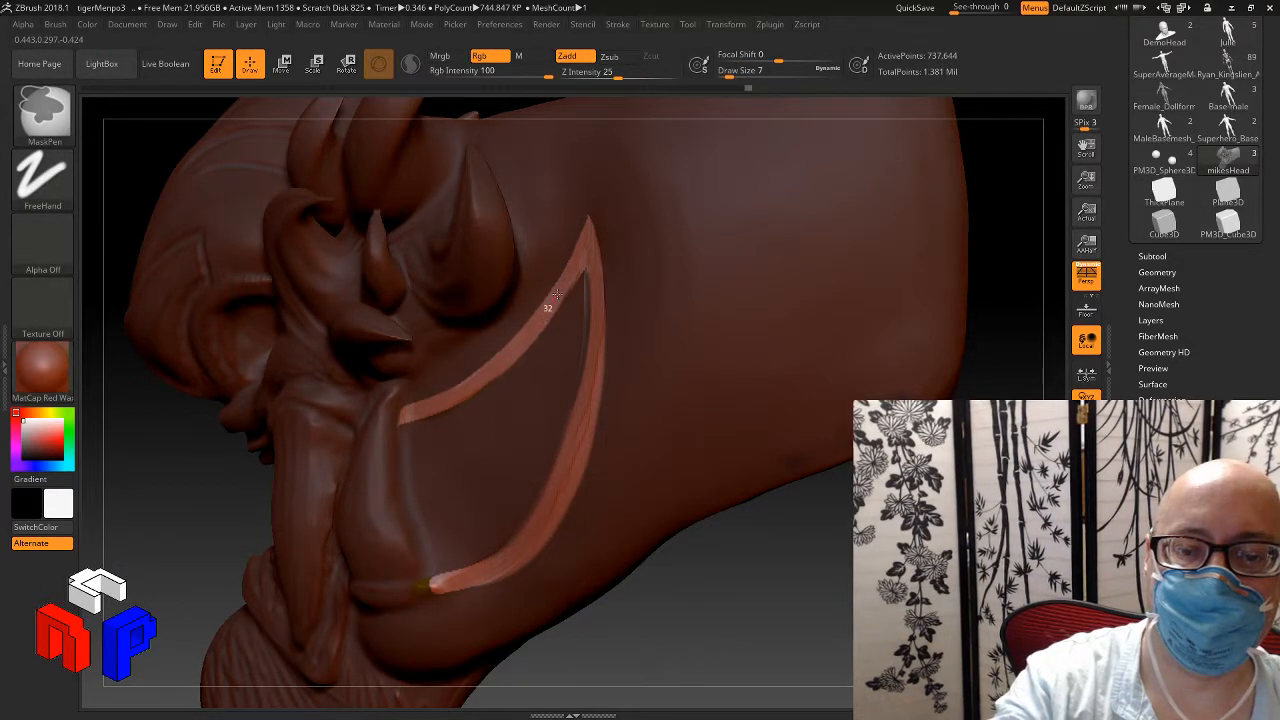
key("shift")
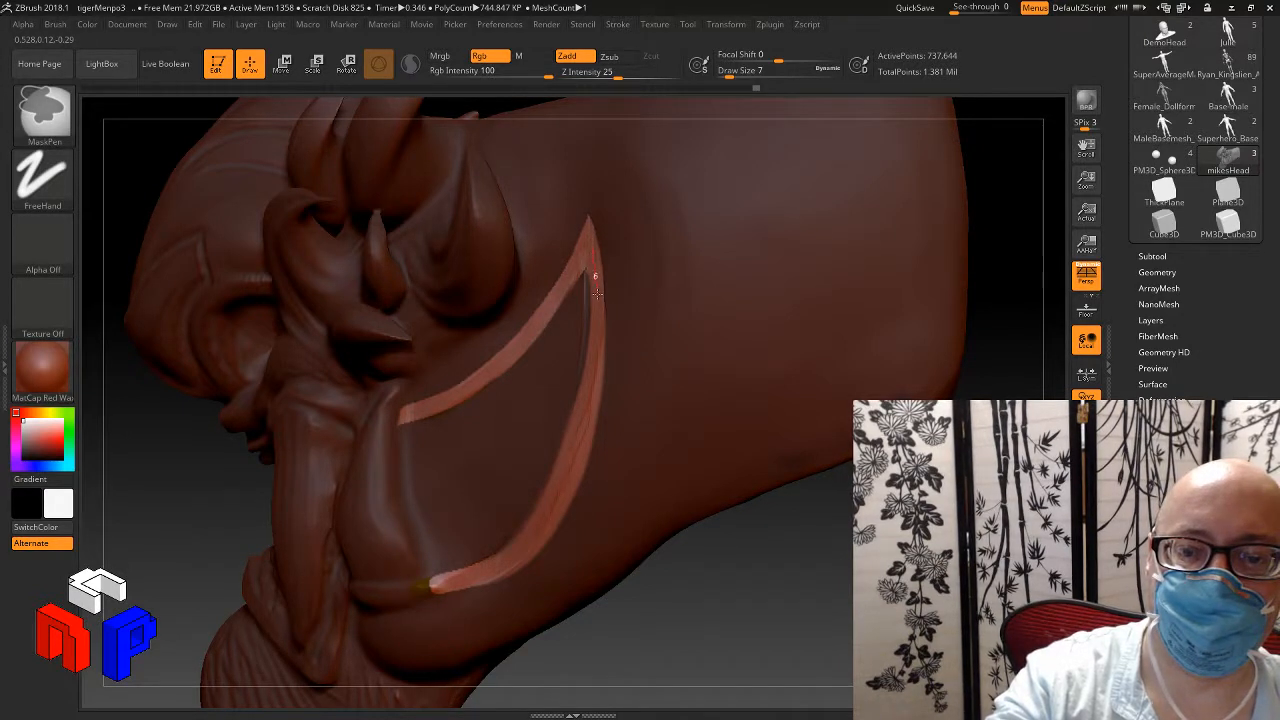
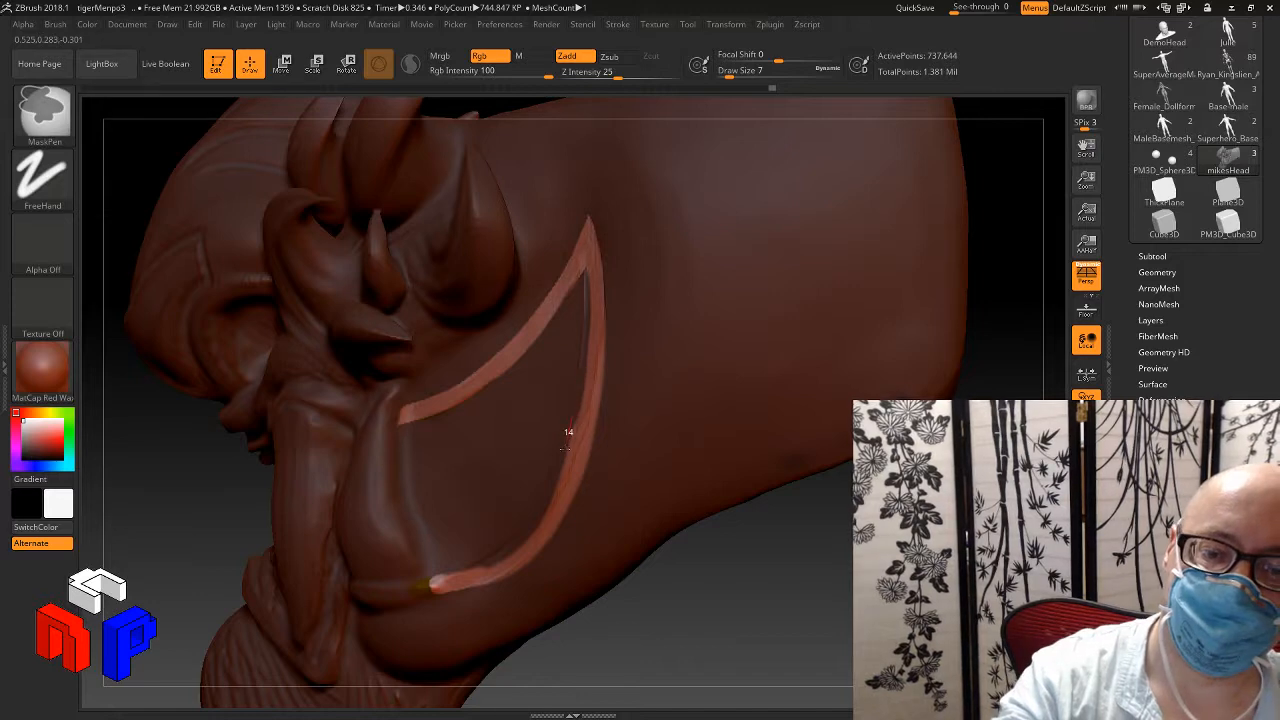
left_click_drag(555, 473, 527, 524, "ctrl")
Step: Check the cheek outline from the front and side and clean up the mask along the rear strip's lower inner edge
mouse_move(649, 588)
left_mouse_down()
mouse_move(750, 618)
mouse_move(737, 597)
mouse_move(802, 549)
left_mouse_up()
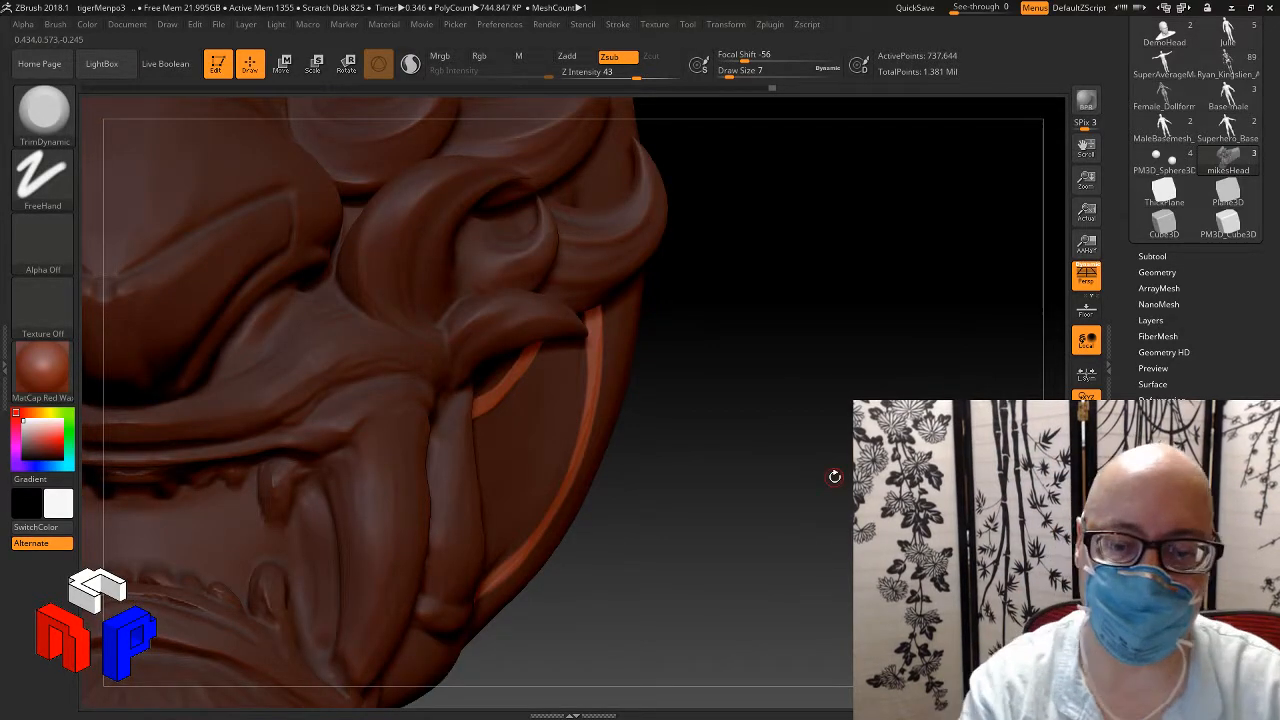
left_click_drag(647, 458, 600, 457)
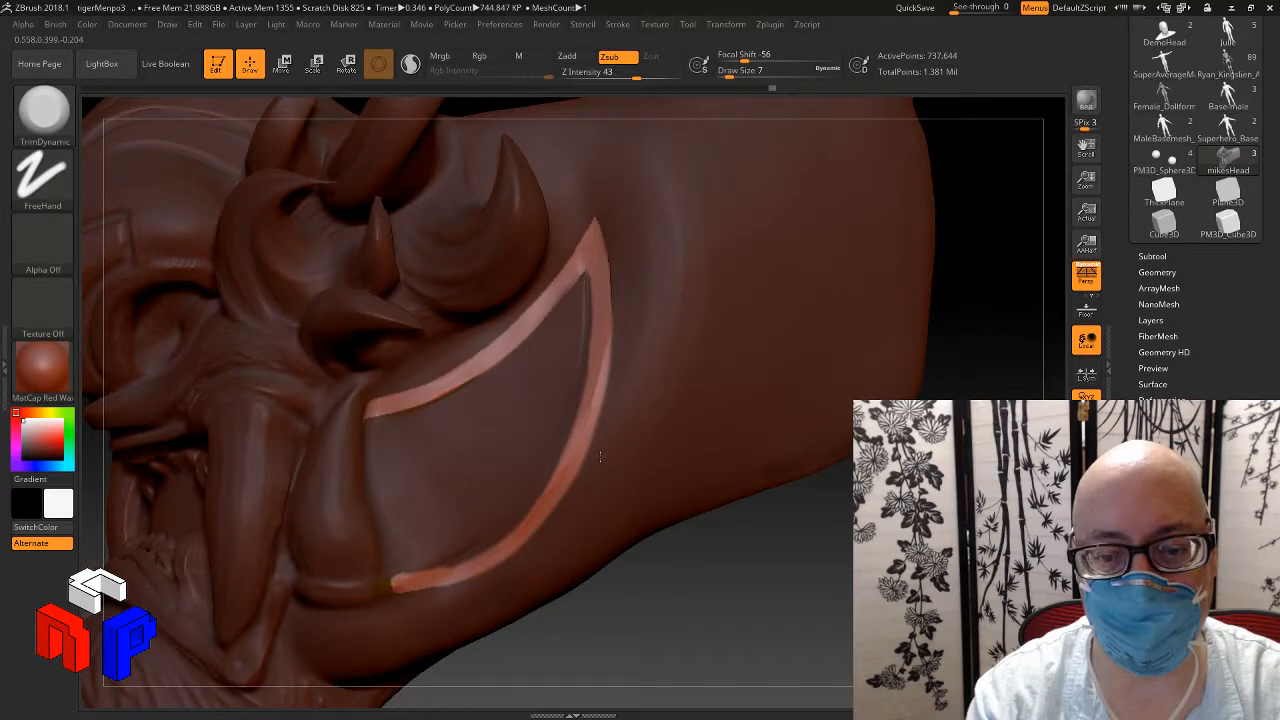
left_click_drag(600, 457, 561, 489)
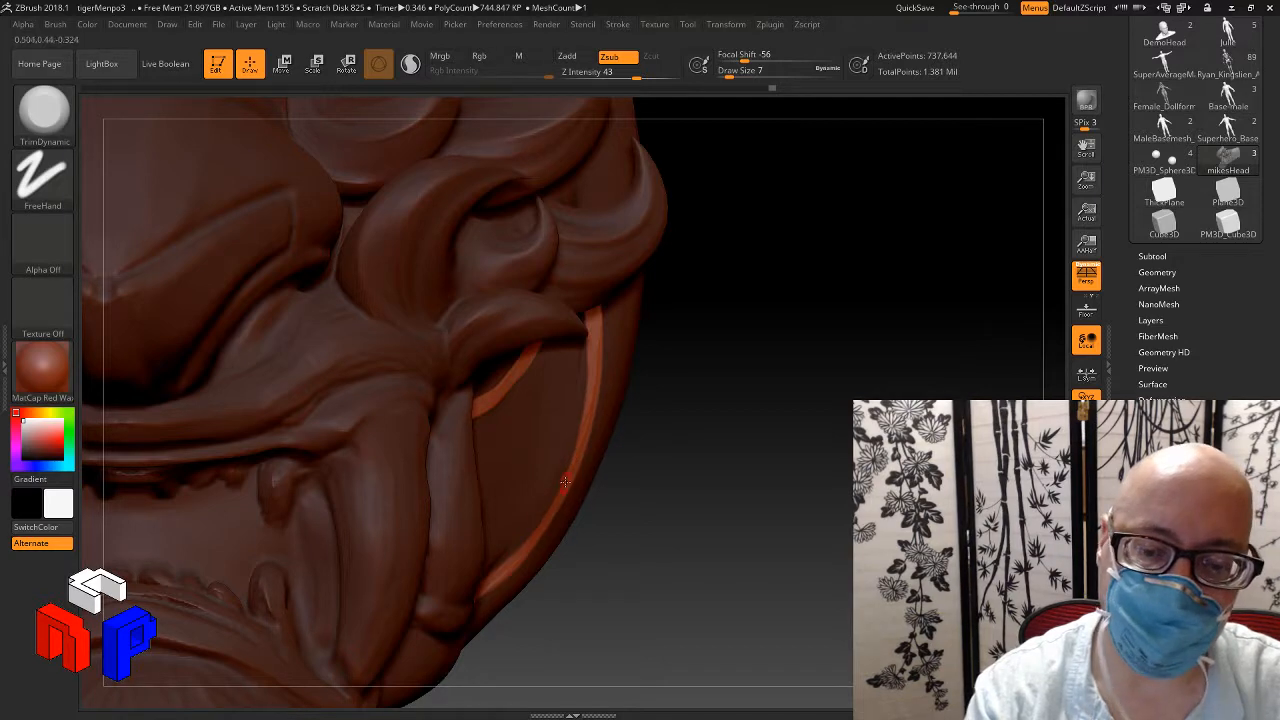
left_click_drag(660, 433, 605, 449)
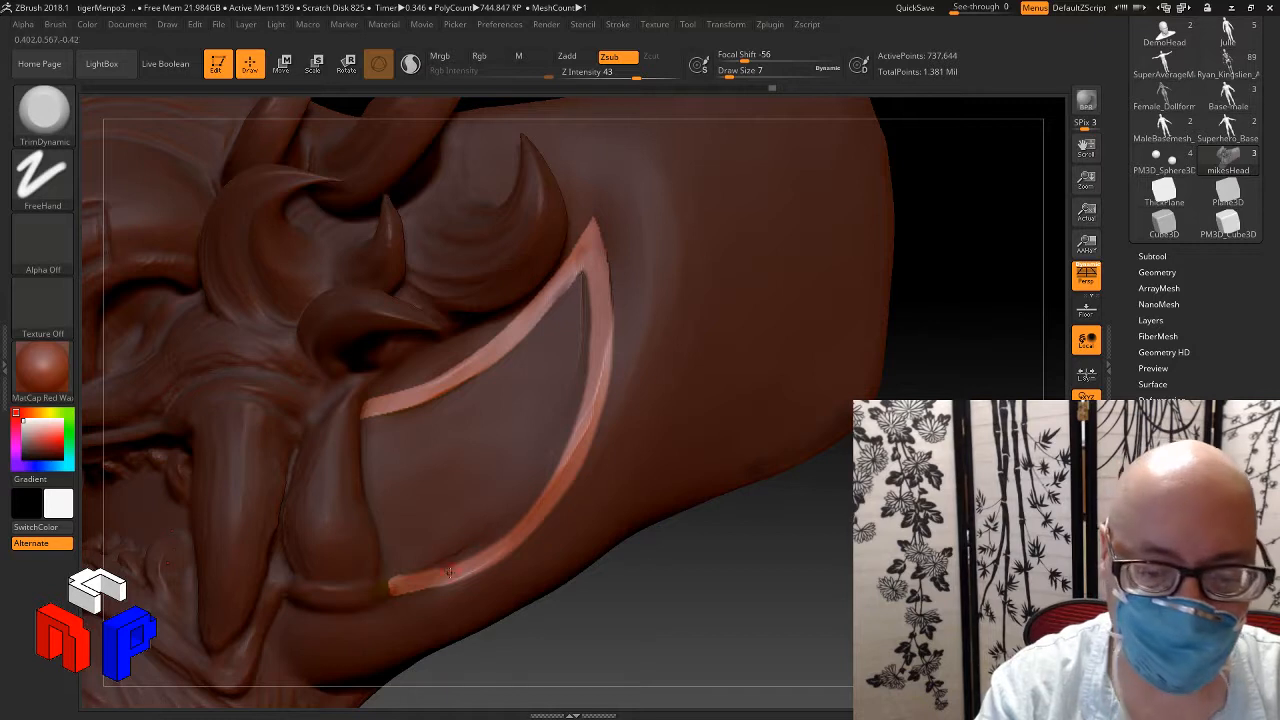
key("ctrl")
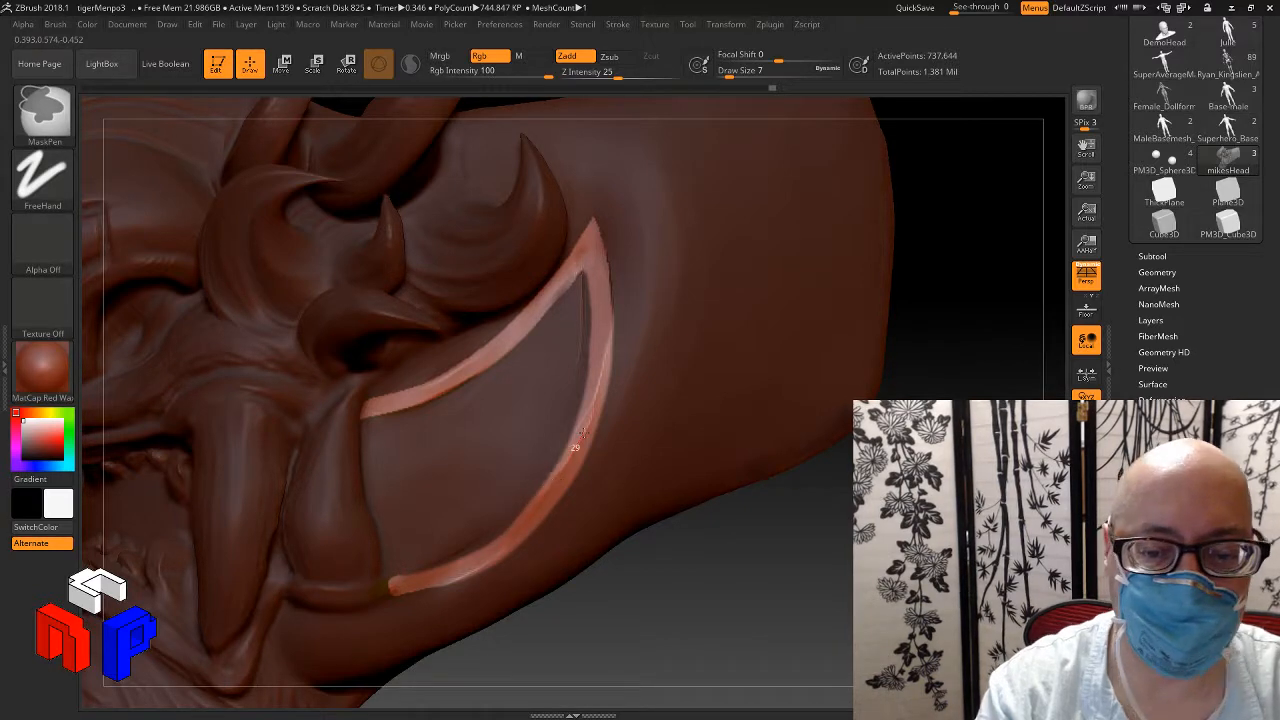
mouse_move(680, 583)
left_mouse_down()
mouse_move(723, 573)
mouse_move(737, 549)
mouse_move(700, 551)
left_mouse_up()
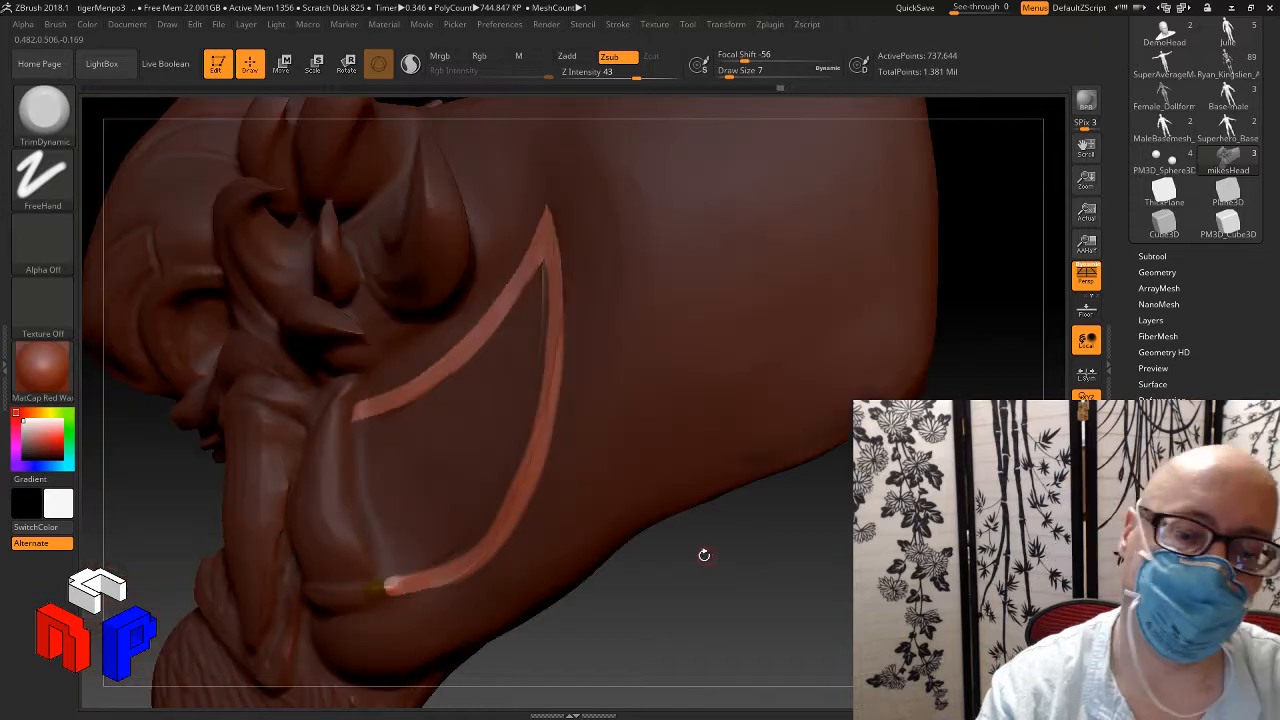
Step: Unmask a wider band along the rear strip's outer edge from the lower curve up toward the pointed tip
key("ctrl")
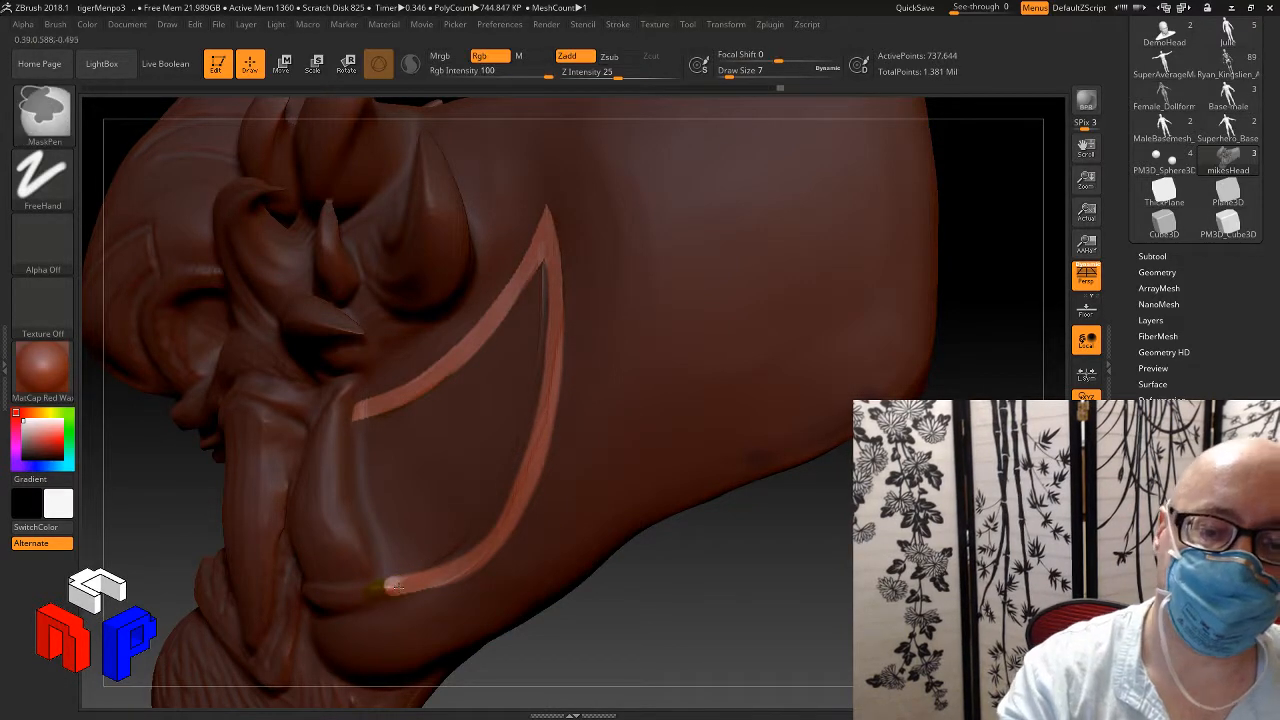
mouse_move(523, 506)
left_mouse_down("ctrl+alt")
mouse_move(561, 399)
mouse_move(560, 297)
left_mouse_up("ctrl+alt")
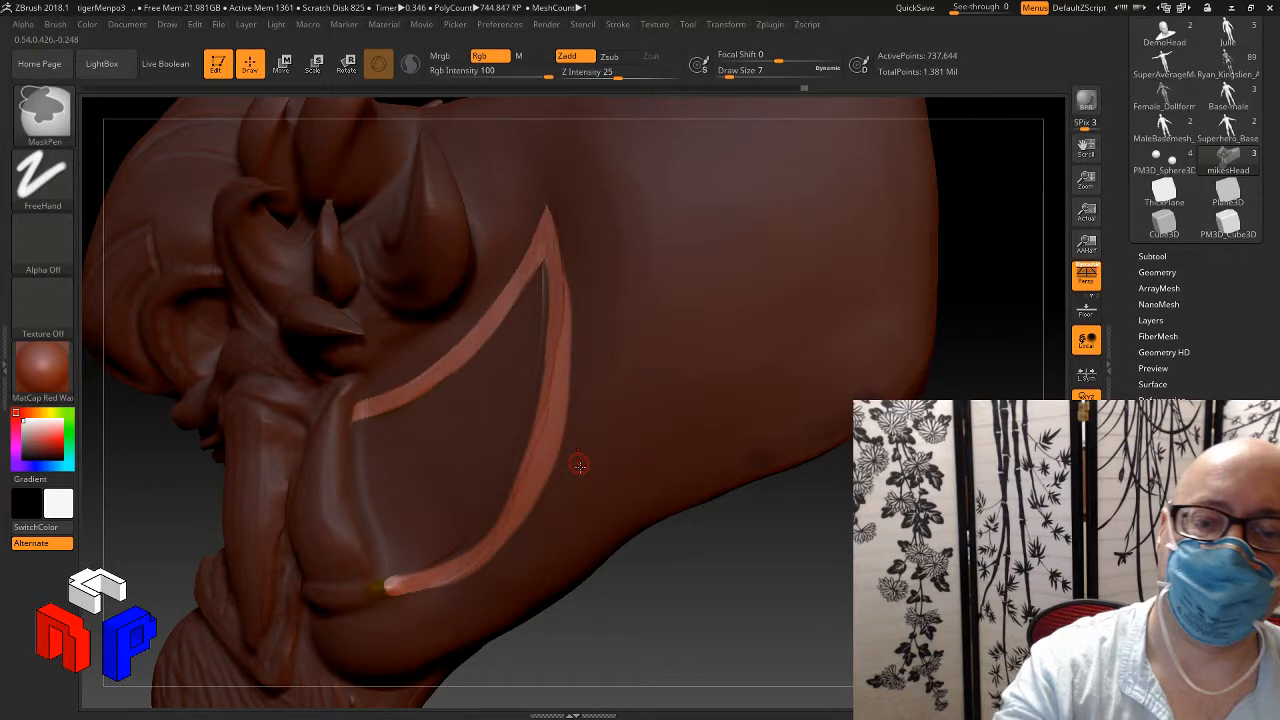
key("ctrl")
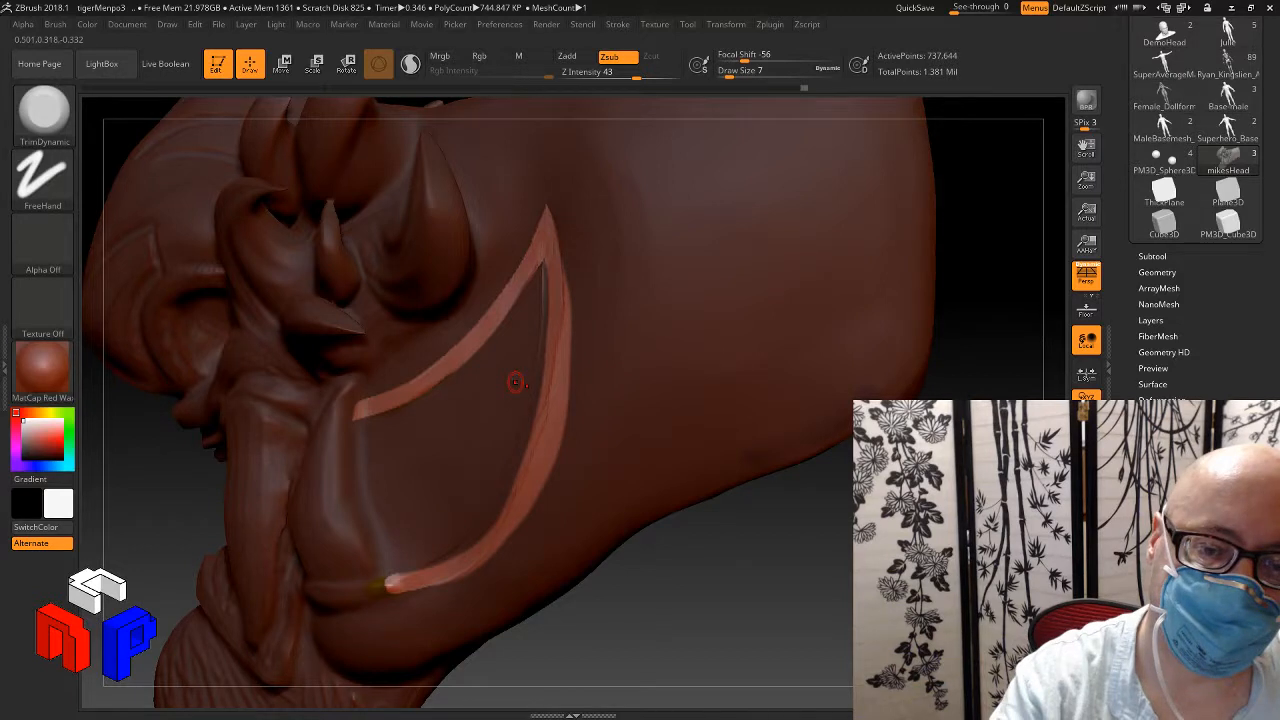
Step: Rework the rear strip's inner edge by unmasking near the tip and masking a clean line down to the lower curve
key("ctrl")
left_click_drag(544, 306, 543, 346, "ctrl+alt")
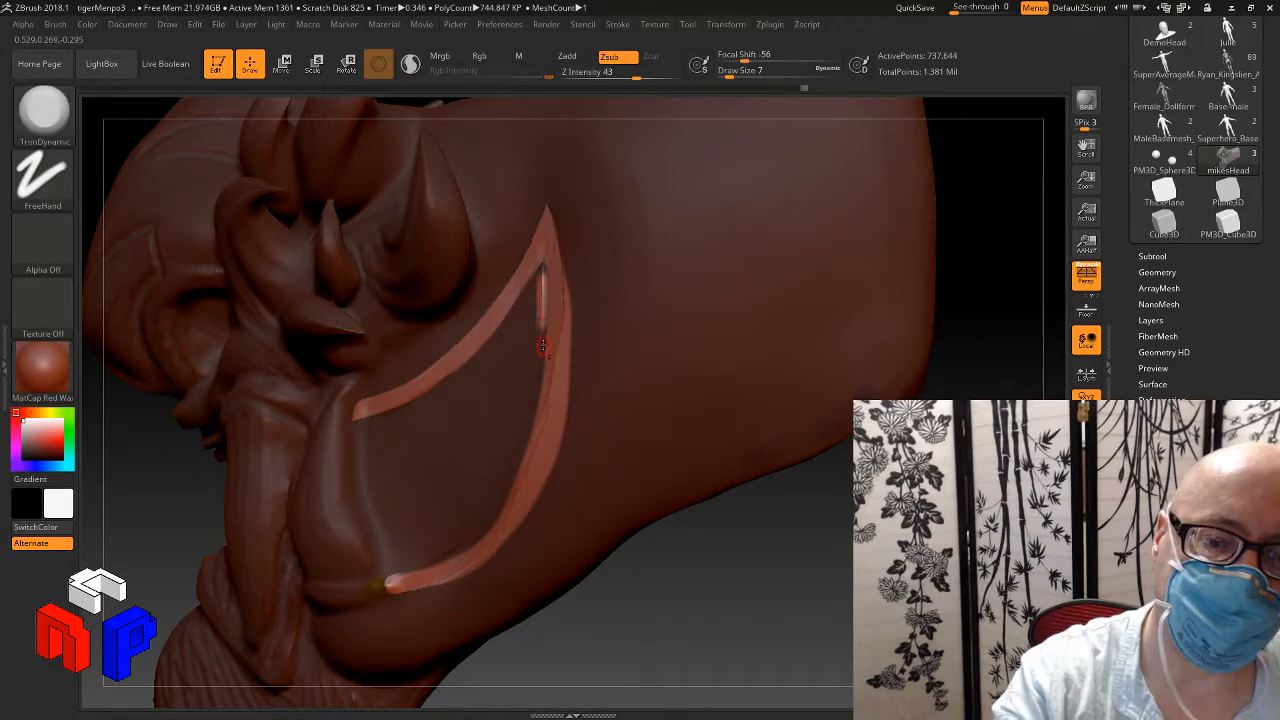
mouse_move(543, 268)
left_mouse_down("ctrl")
mouse_move(536, 423)
mouse_move(492, 520)
mouse_move(436, 558)
left_mouse_up("ctrl")
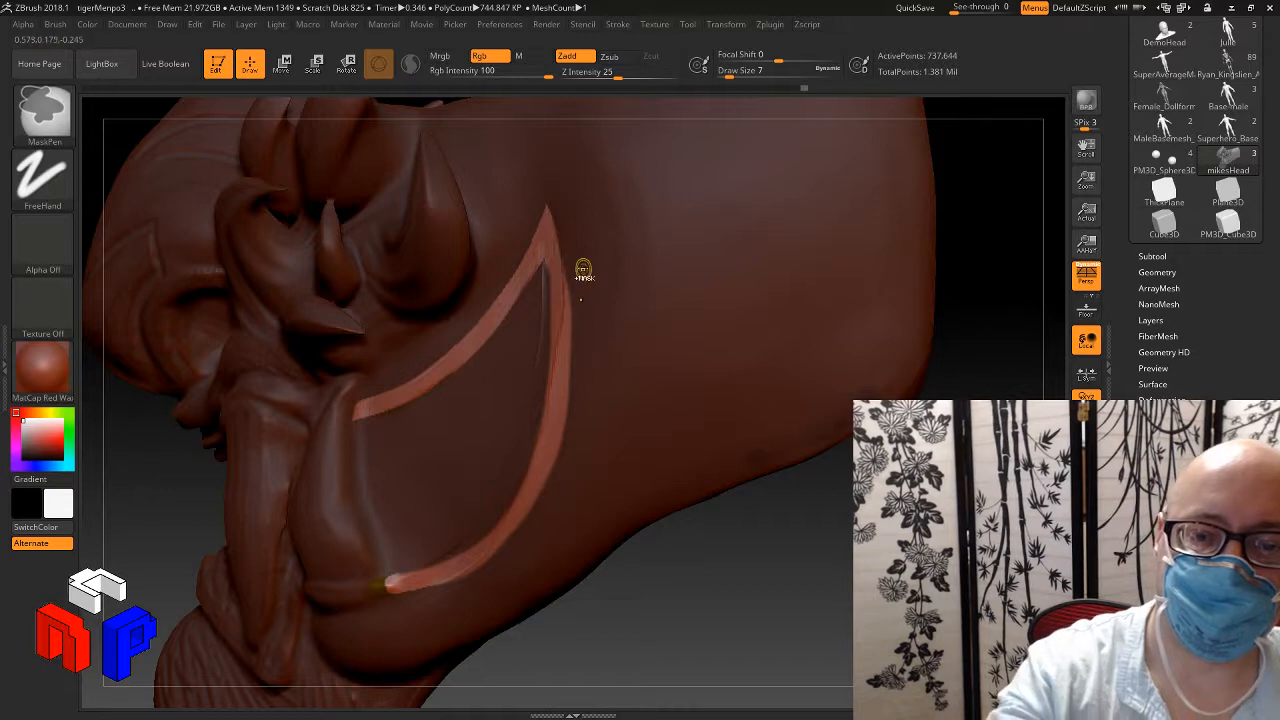
Step: Refine the mask around the pointed tip with short strokes so the rear strip's outer edge runs smoothly into it
mouse_move(549, 219)
left_mouse_down("ctrl")
mouse_move(566, 312)
mouse_move(553, 244)
left_mouse_up("ctrl")
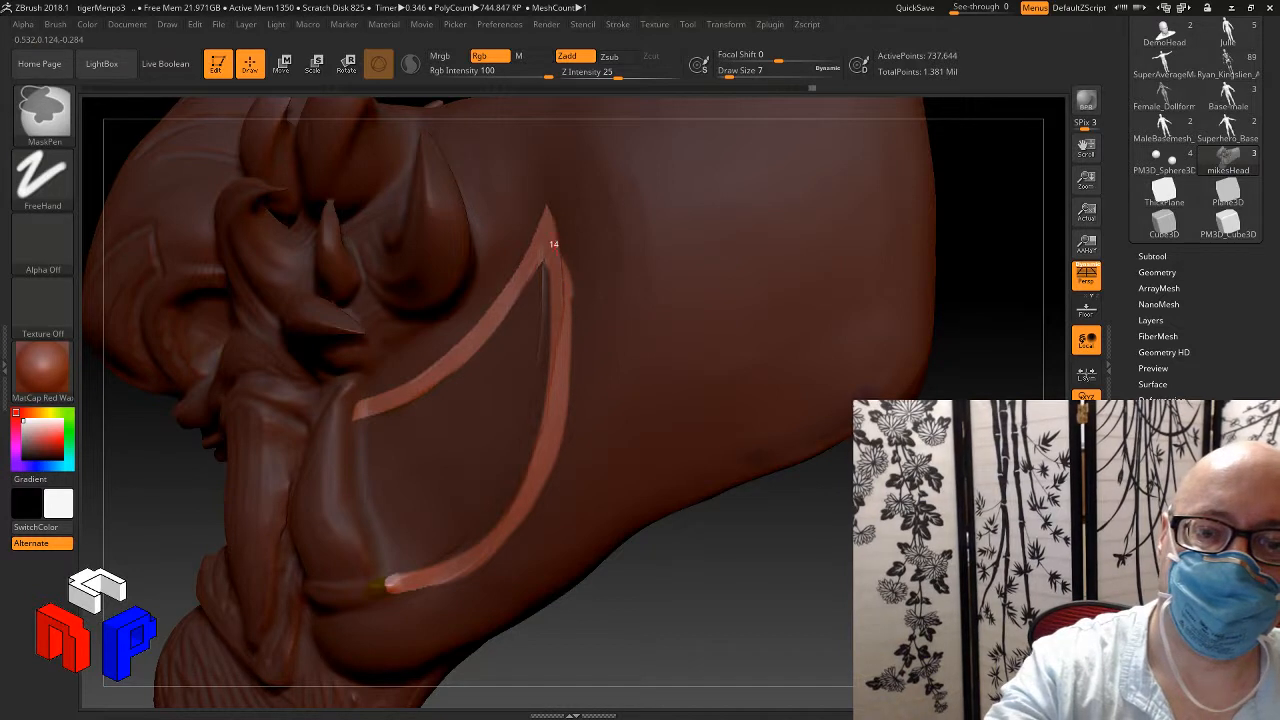
left_click_drag(564, 302, 565, 304, "ctrl+alt")
left_click_drag(551, 234, 573, 286, "ctrl+alt")
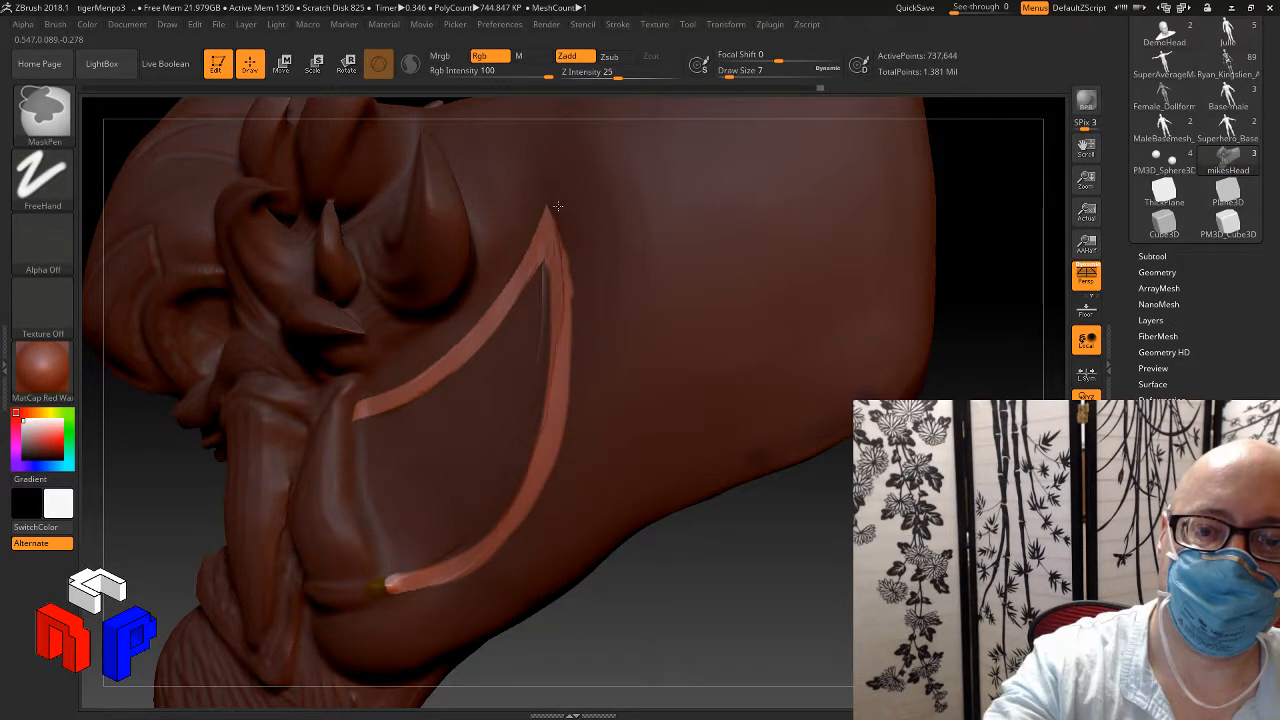
left_click_drag(580, 297, 580, 298, "ctrl+alt")
left_click_drag(559, 211, 578, 291, "ctrl+alt")
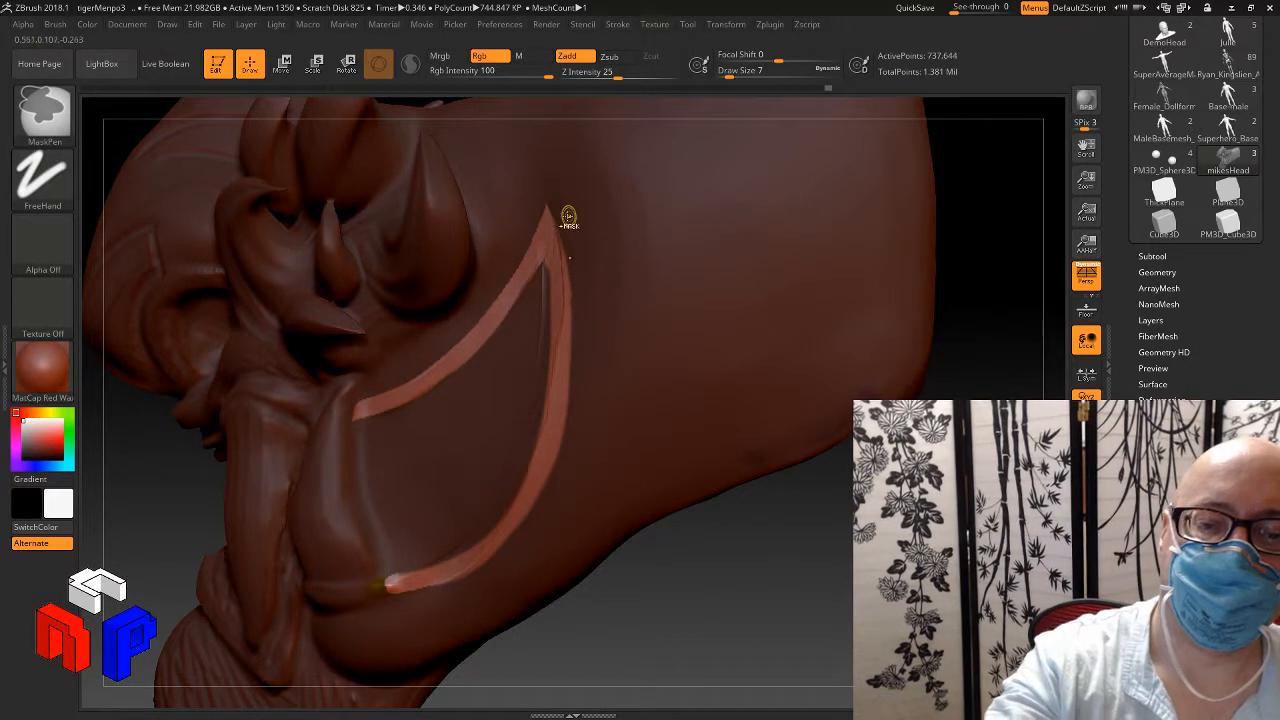
left_click_drag(560, 211, 582, 338, "ctrl+alt")
Step: Set the TrimDynamic draw size to 25, smooth the unmasked outline strips, and invert the mask
key("b")
key("t")
key("d")
key("s")
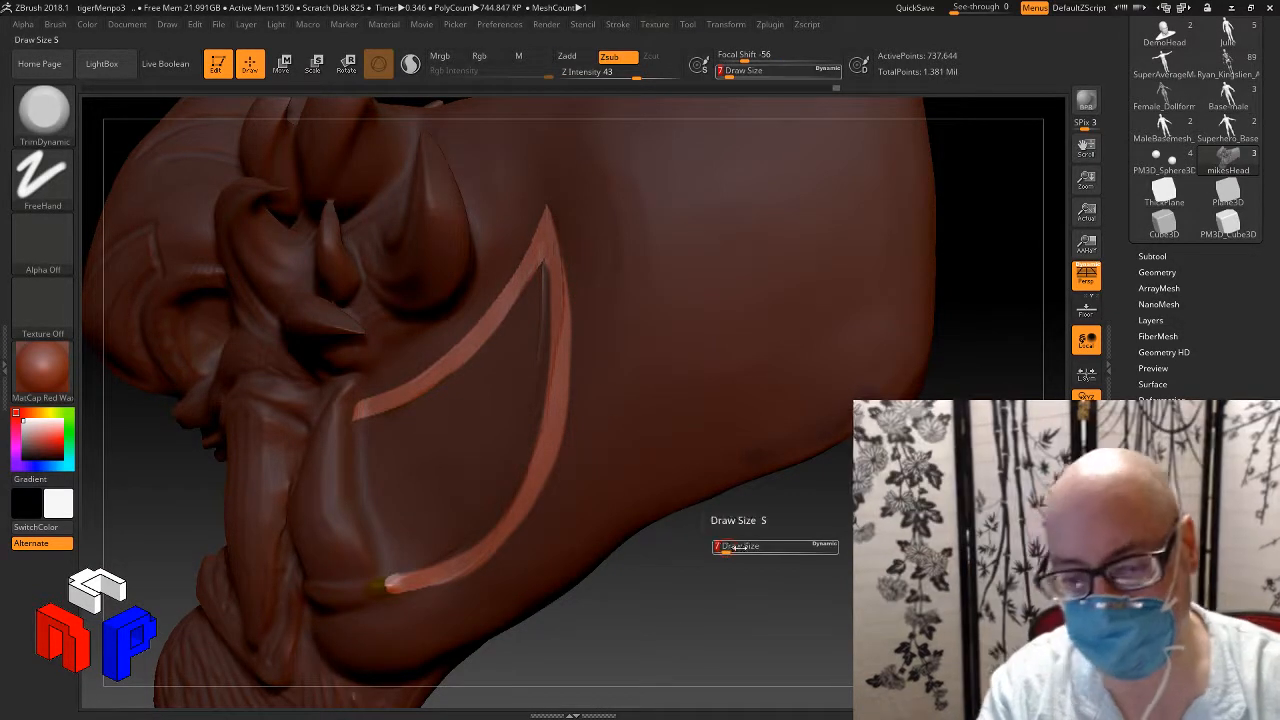
left_click_drag(728, 549, 736, 552)
key("shift")
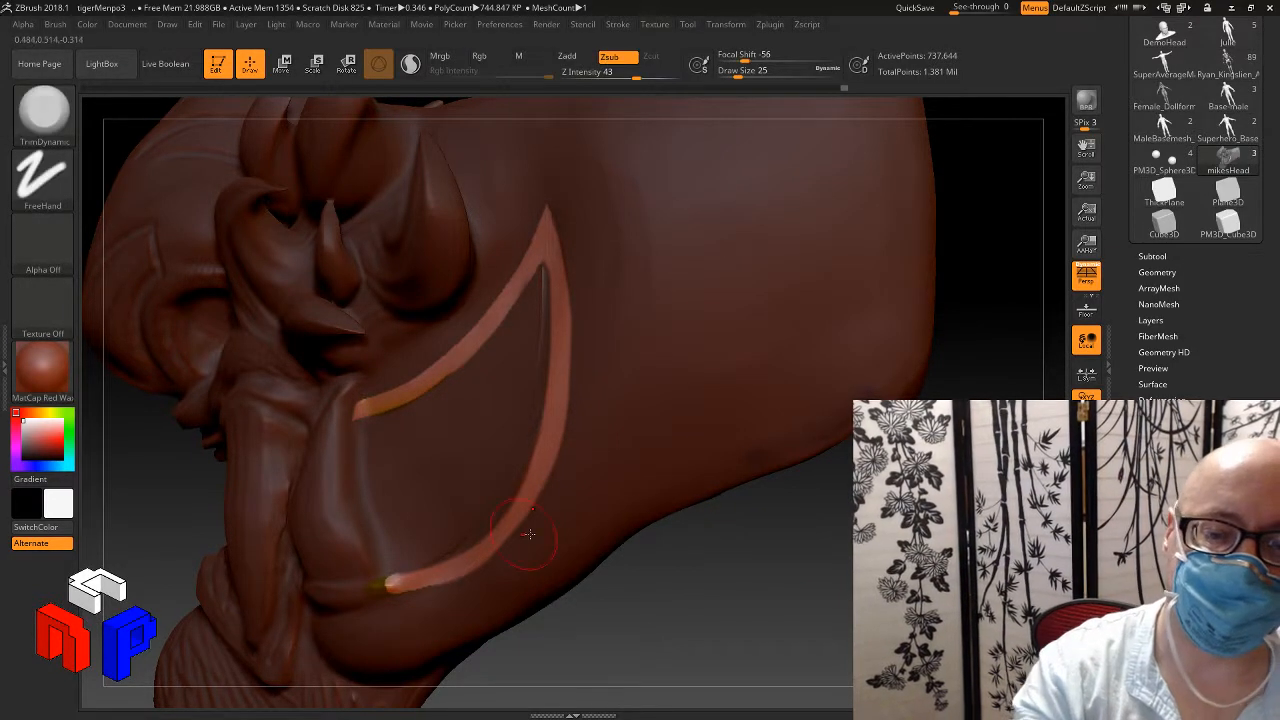
left_click(711, 572, "ctrl")
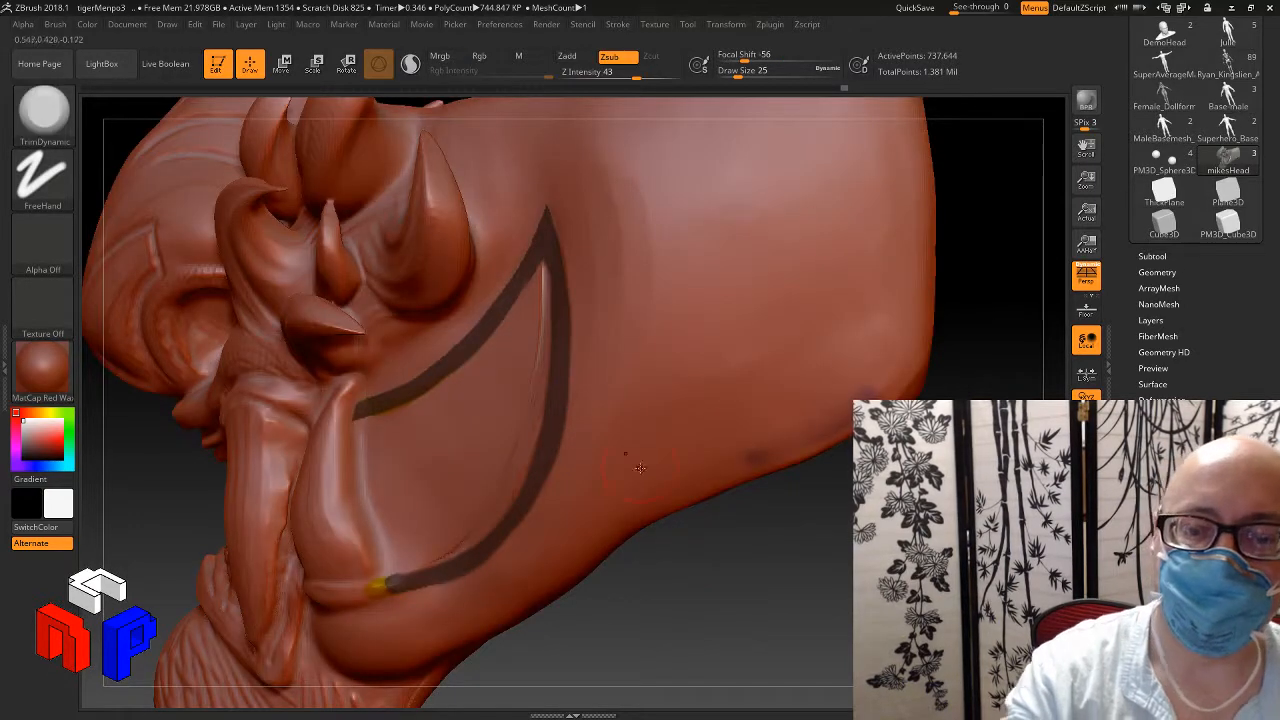
Step: Smooth the unmasked cheek surface along the rear strip's inner edge and around the cheek's lower rim
key("shift")
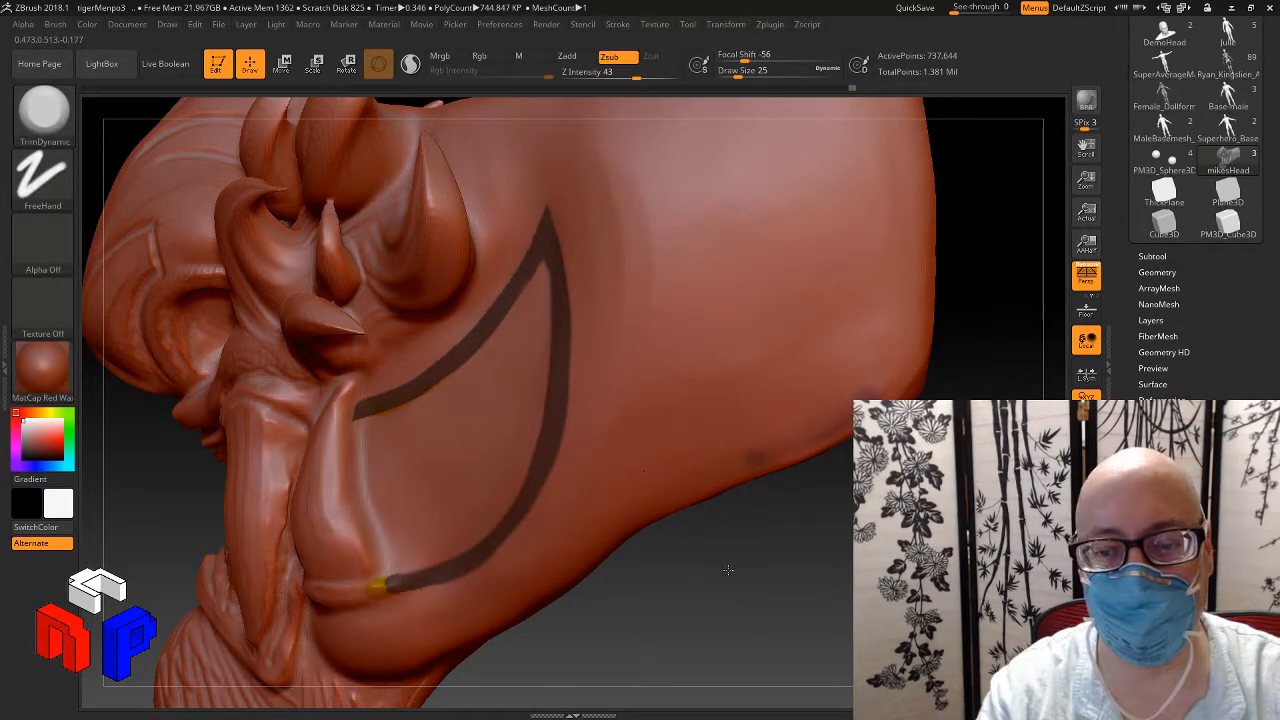
left_click_drag(723, 560, 757, 526)
left_click_drag(780, 464, 790, 502)
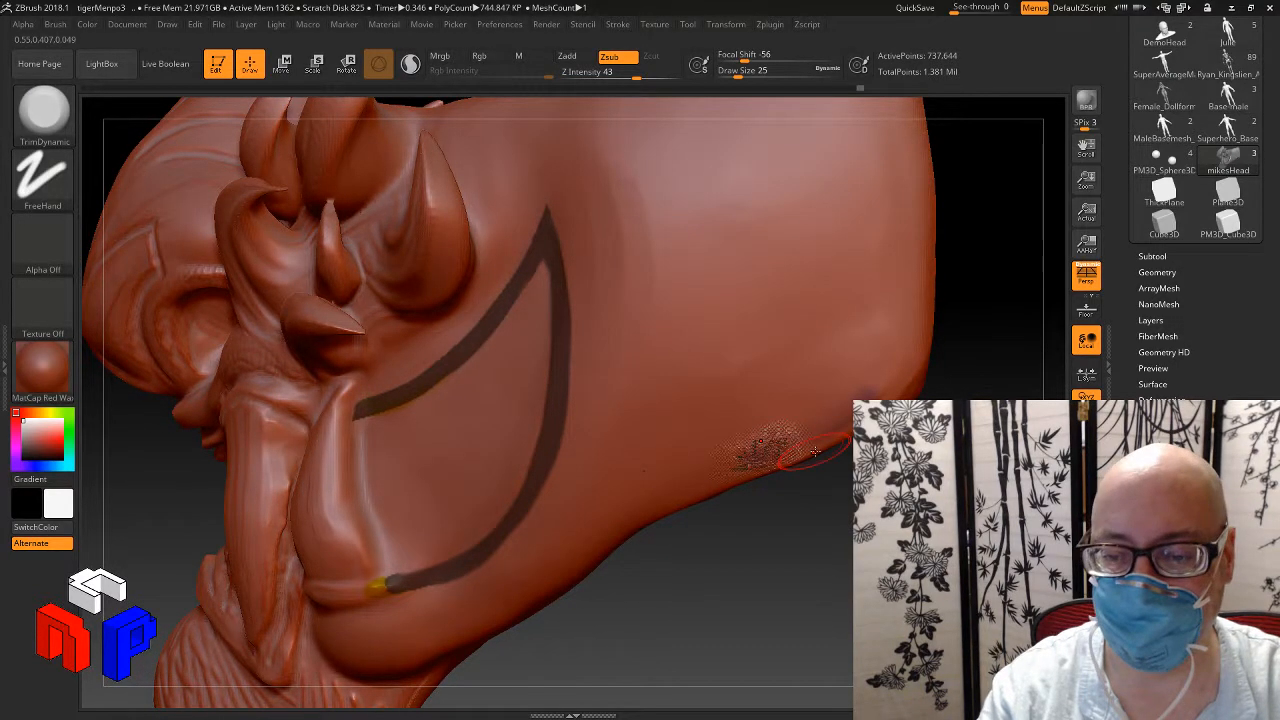
key("ctrl")
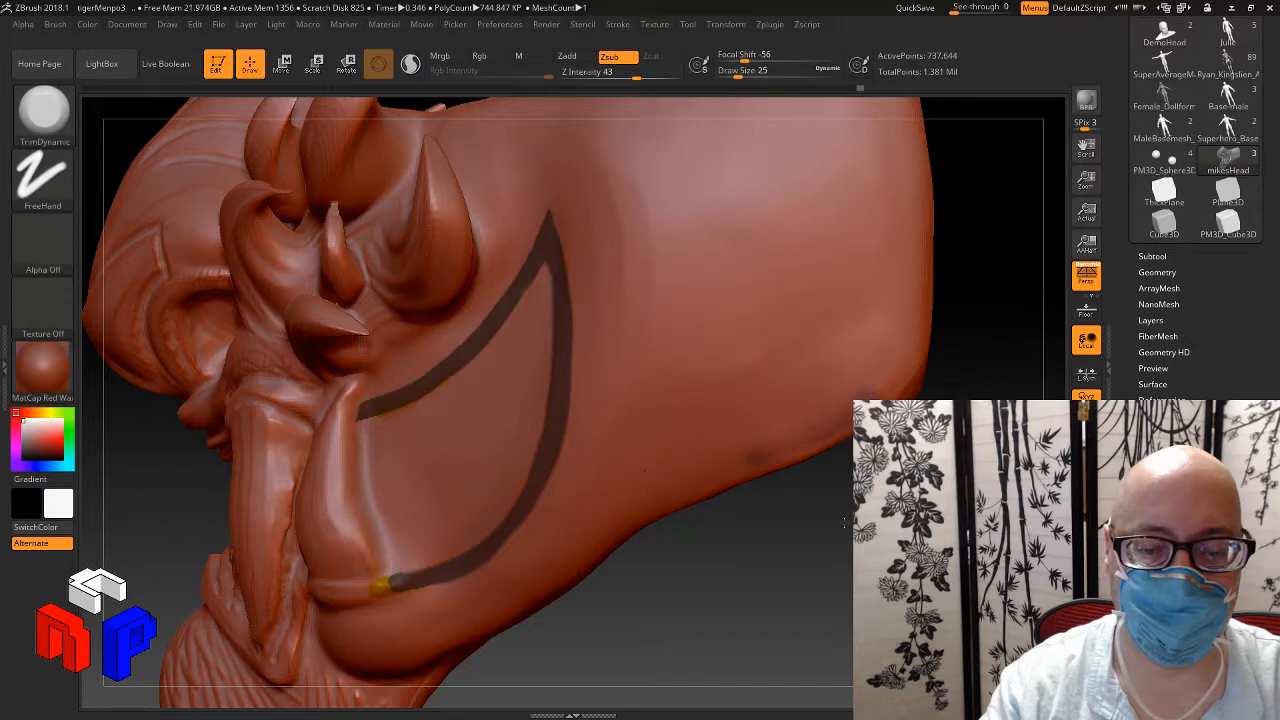
Step: Set the draw size to 12 and trim the mask's outer edge along the rear strip's lower curve
key("s")
left_click_drag(754, 549, 747, 550)
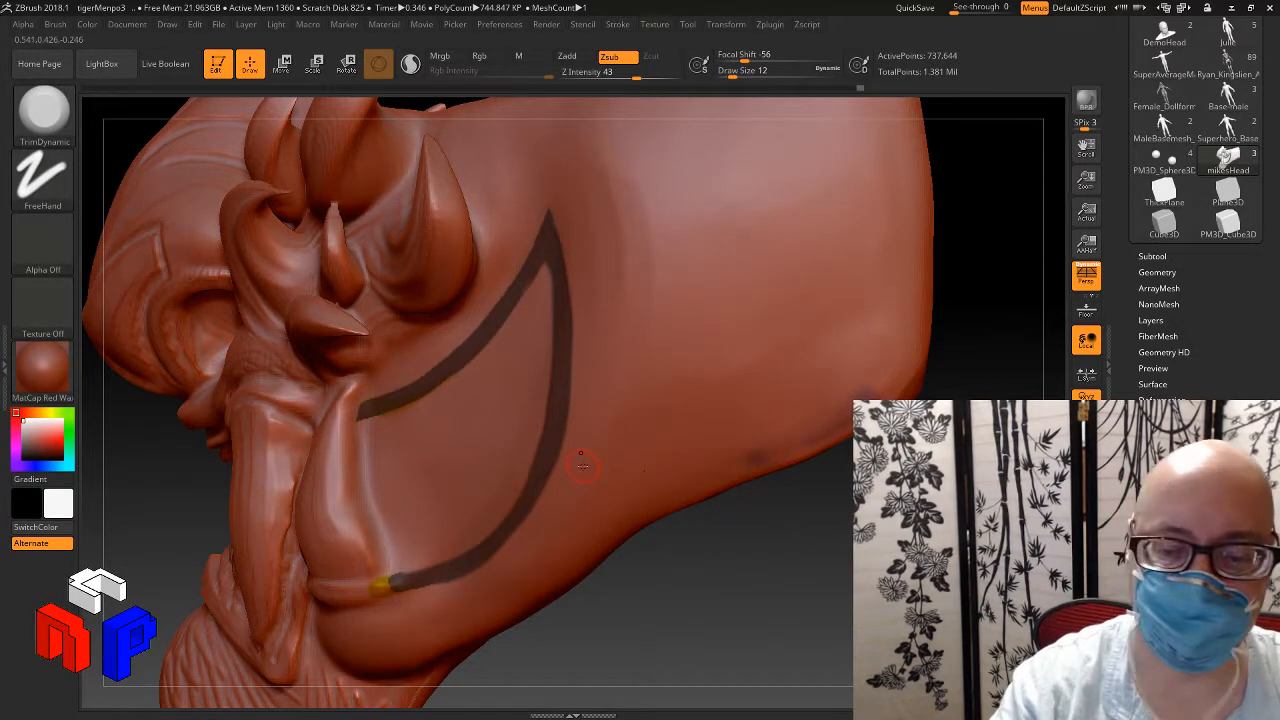
key("ctrl")
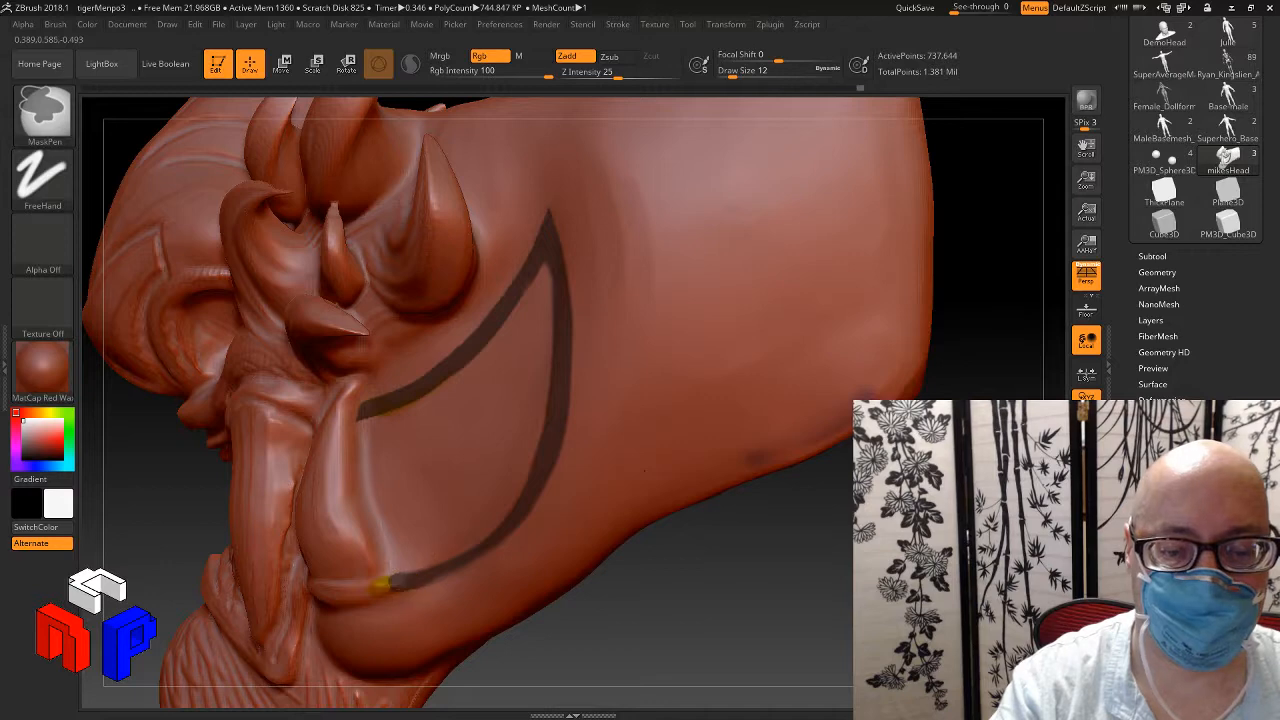
key("alt")
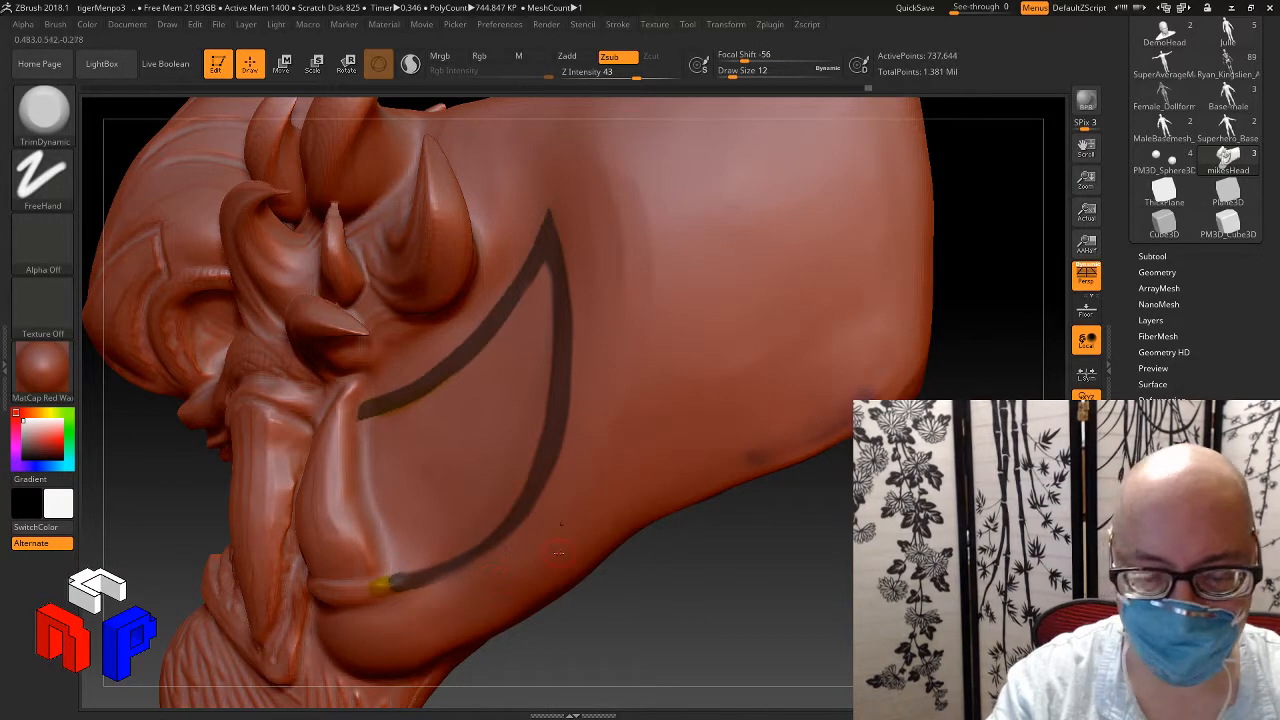
Step: Set the draw size to 8, soften the mask's edges, and mask a fuller band along the rear strip's lower curve
key("s")
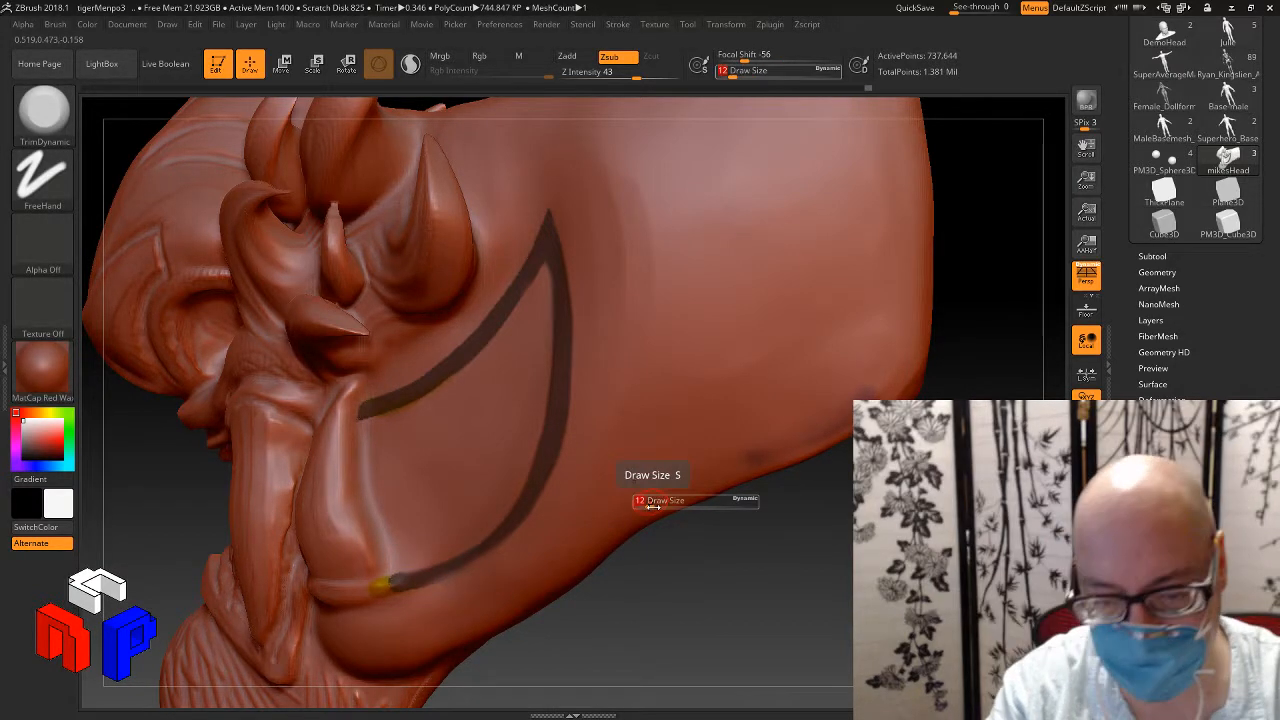
key("s")
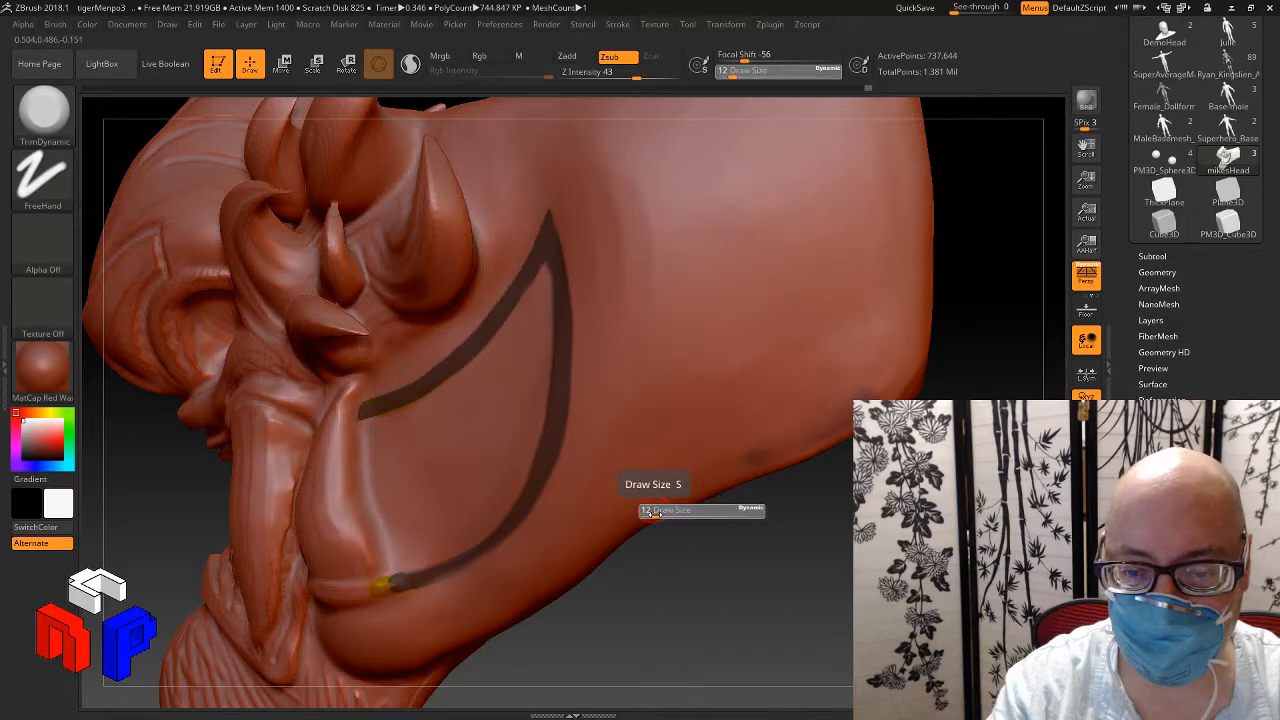
key("ctrl")
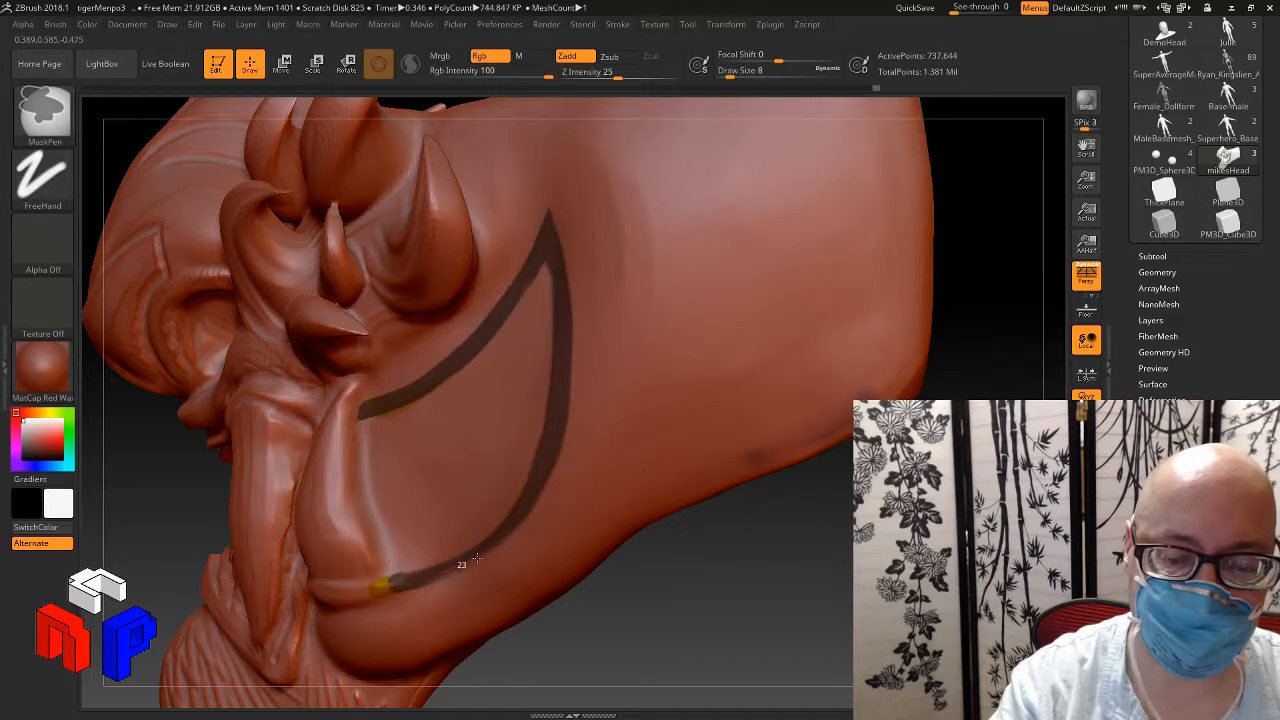
left_click(530, 515, "ctrl")
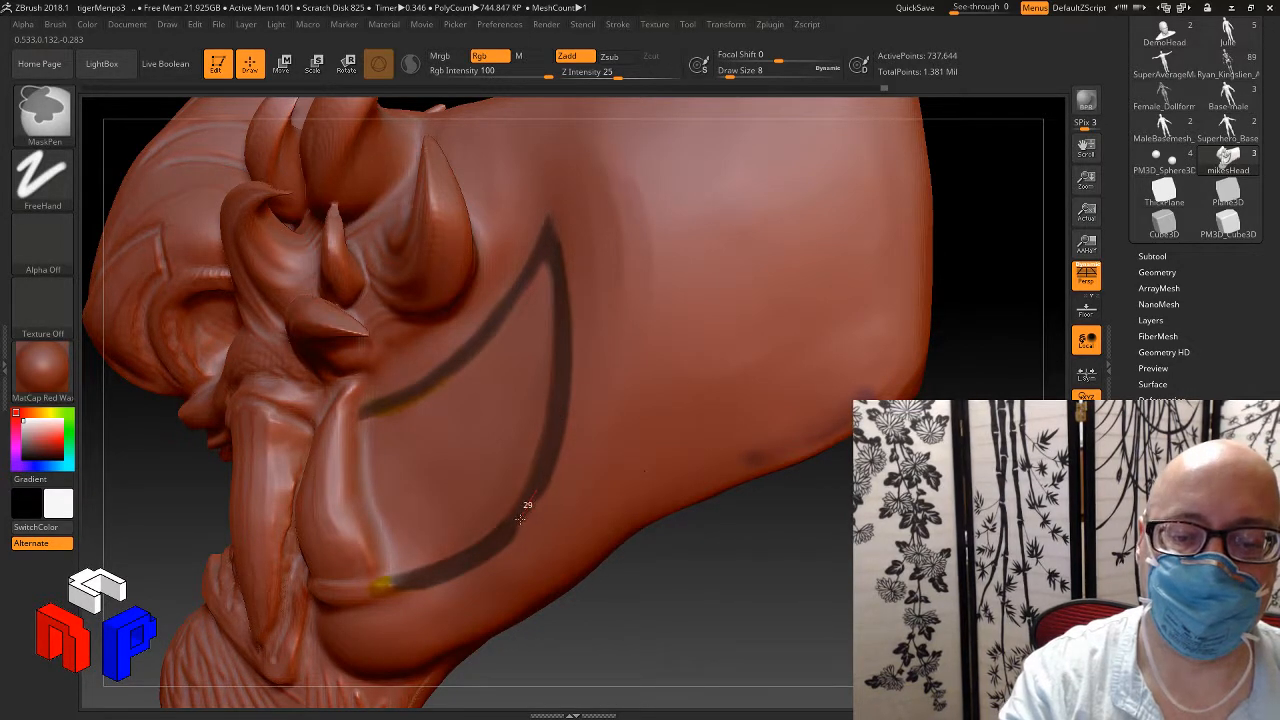
left_click_drag(511, 535, 488, 558, "ctrl")
Step: Check the strips from the front and side, touch up the front strip's mask edge, and select the TrimDynamic brush
left_click_drag(562, 589, 637, 609)
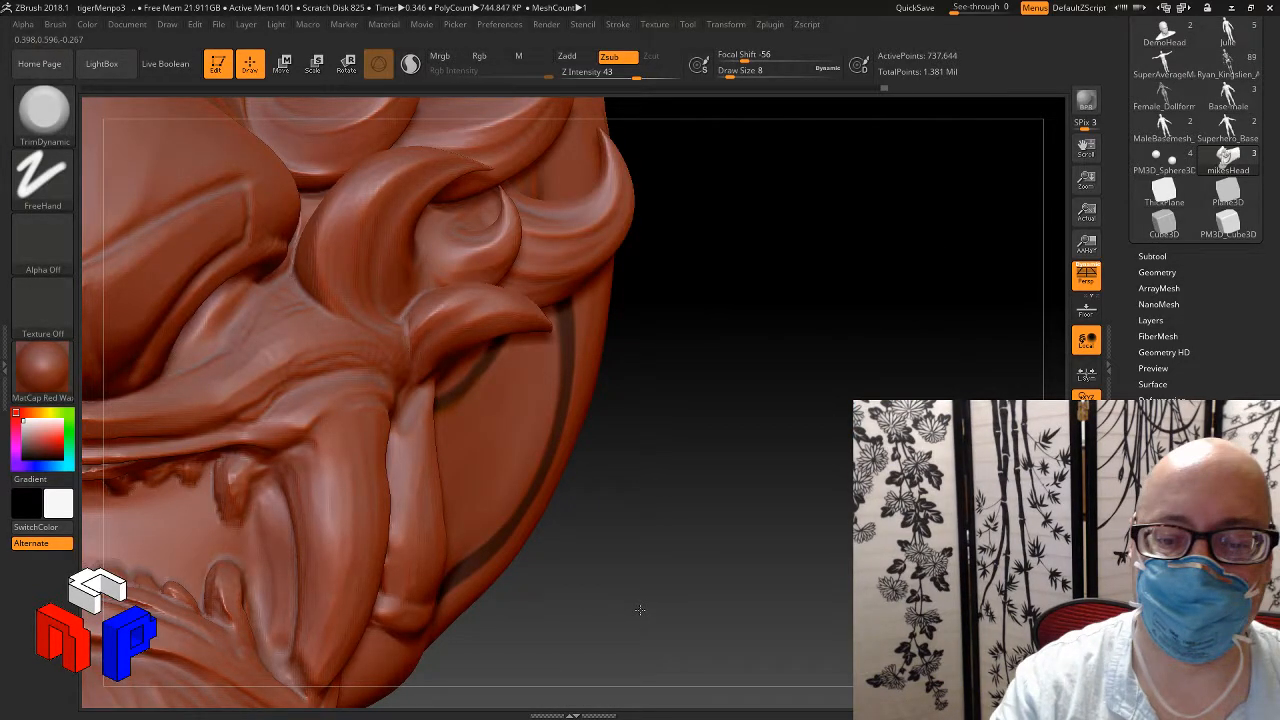
left_click_drag(640, 609, 492, 551)
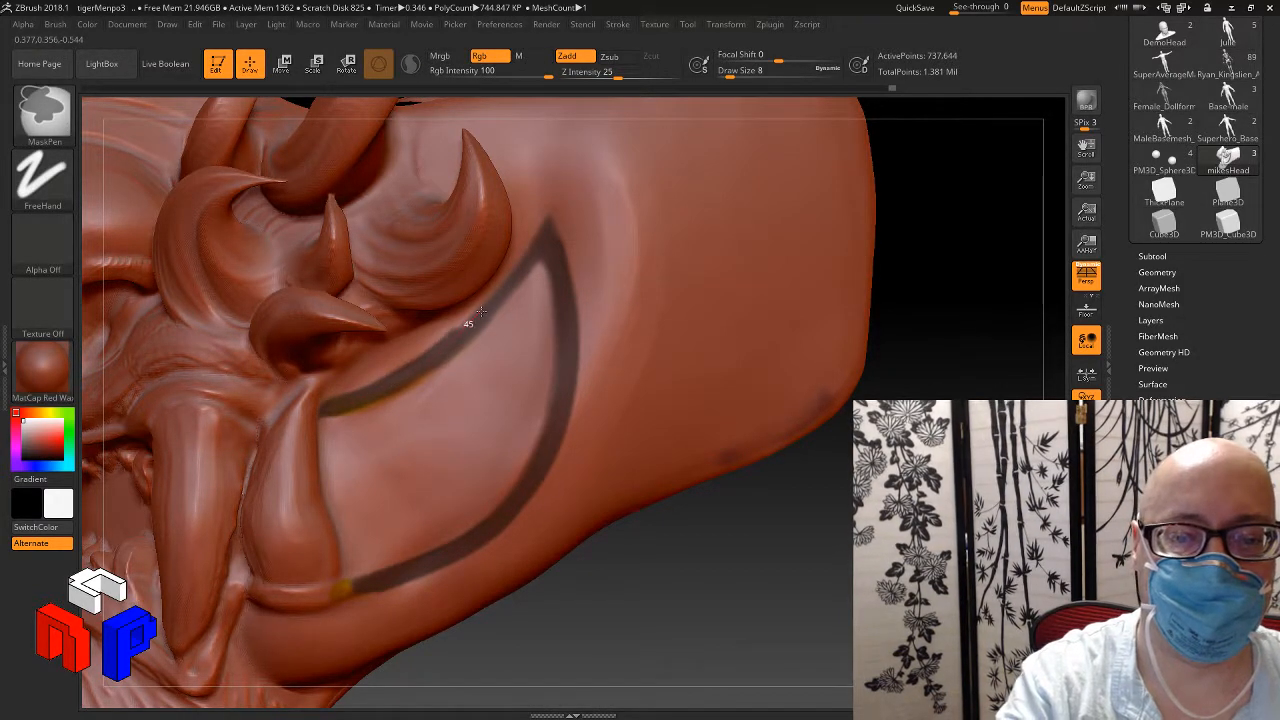
key("b")
key("t")
key("d")
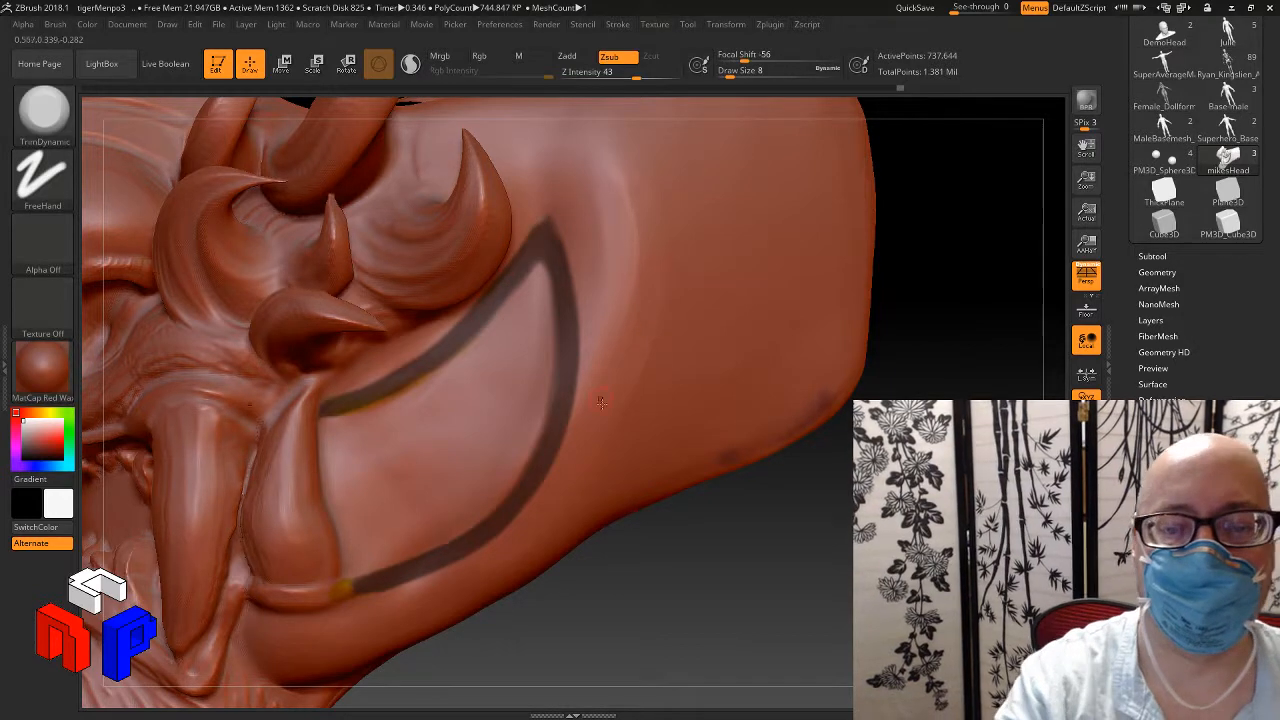
Step: Touch up the painted mask along the cheek panel's upper edge, out to its pointed tip
left_click_drag(678, 557, 680, 587)
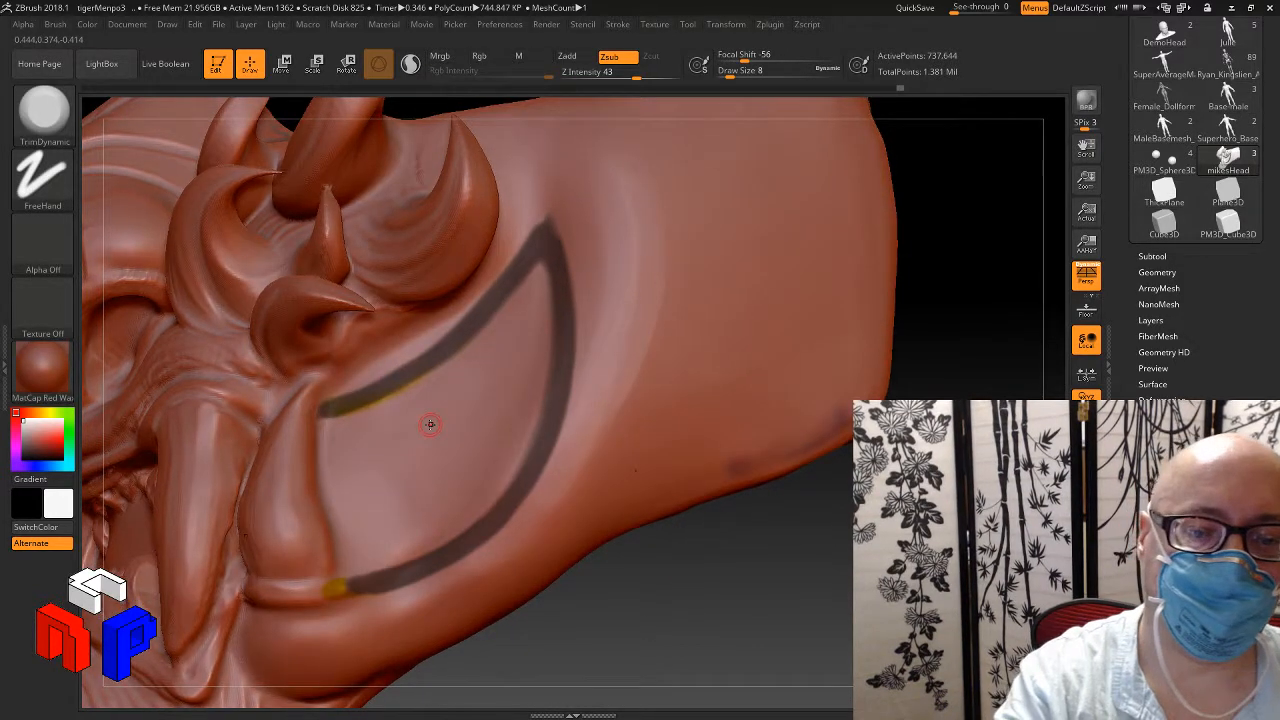
left_click(514, 409, "ctrl")
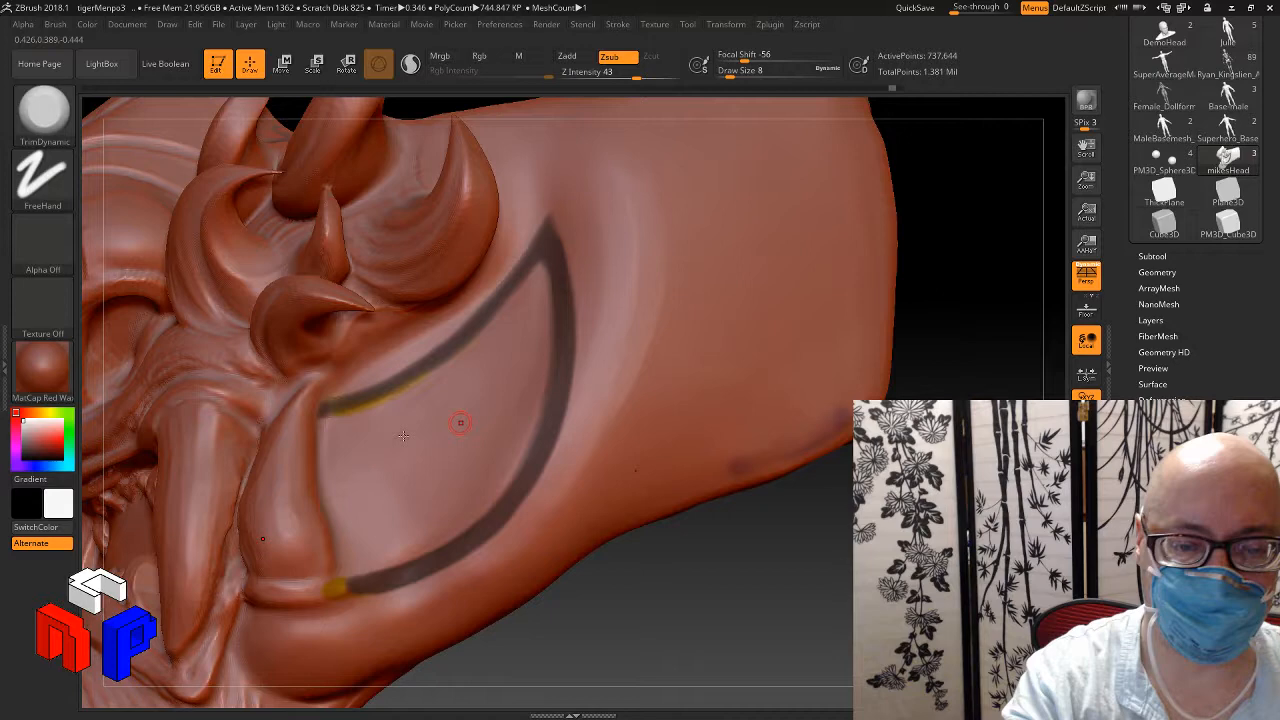
key("ctrl")
mouse_move(355, 400)
left_mouse_down("ctrl")
mouse_move(478, 322)
mouse_move(552, 212)
mouse_move(549, 224)
left_mouse_up("ctrl")
left_click_drag(700, 560, 744, 604)
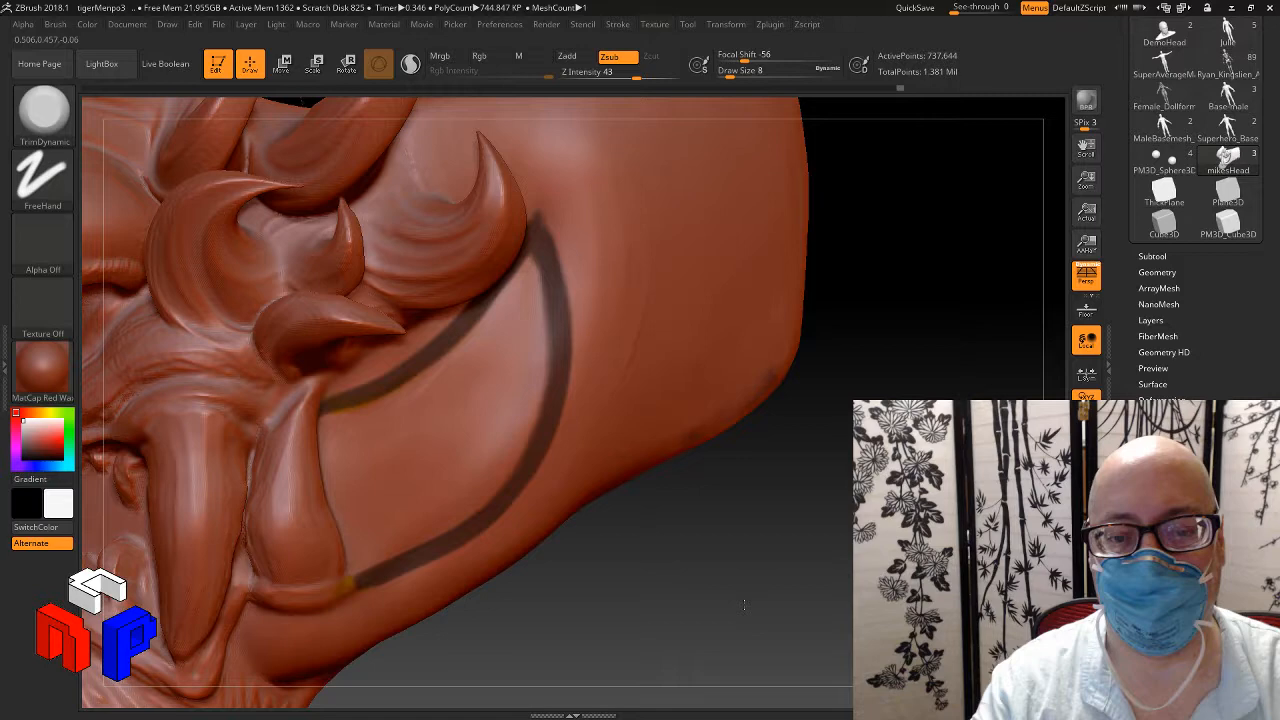
Step: Nudge the outer cheek outline inward in the front view using the Move brush at draw size 104
left_click_drag(744, 604, 781, 549)
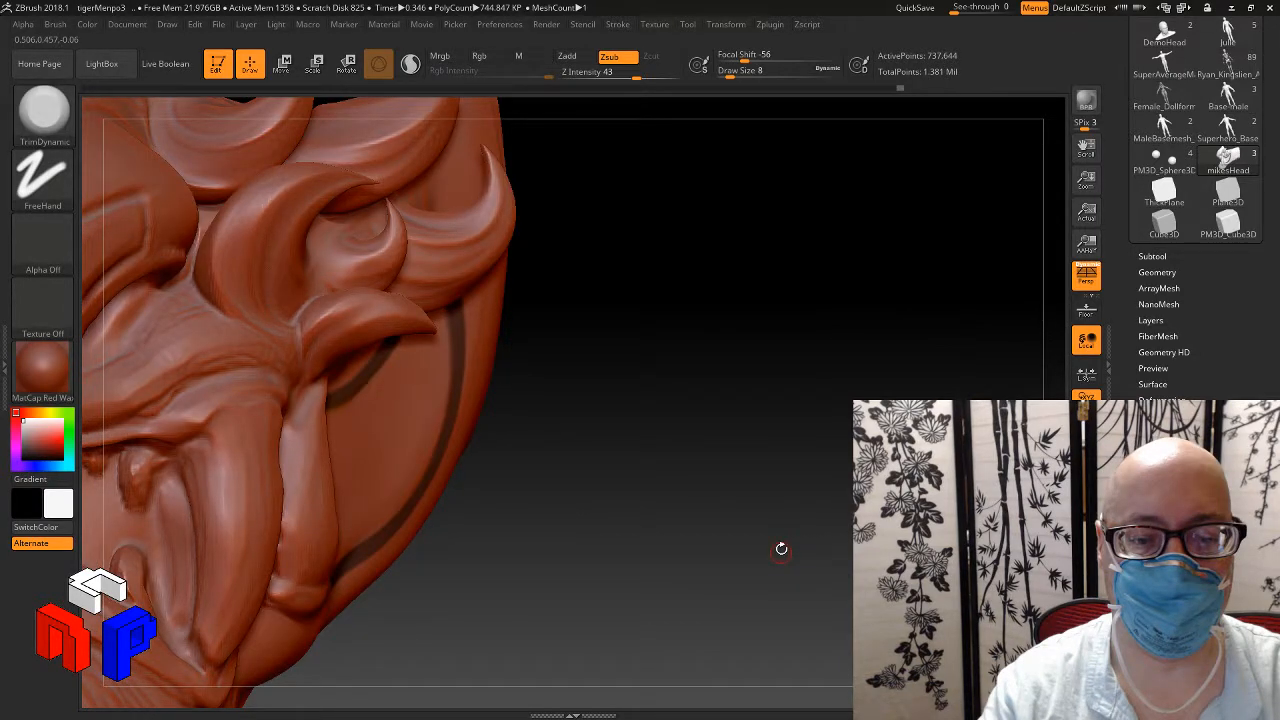
mouse_move(781, 549)
left_mouse_down()
mouse_move(833, 493)
mouse_move(880, 470)
left_mouse_up()
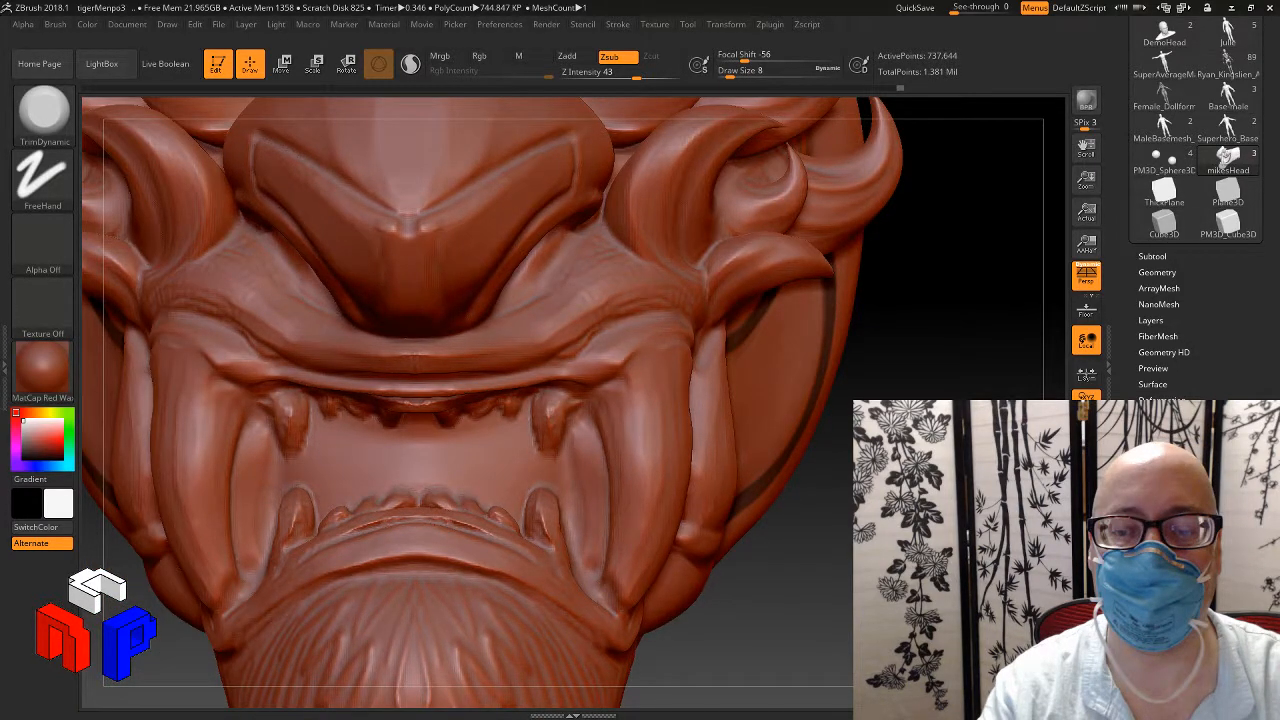
left_click_drag(880, 470, 992, 476, "alt")
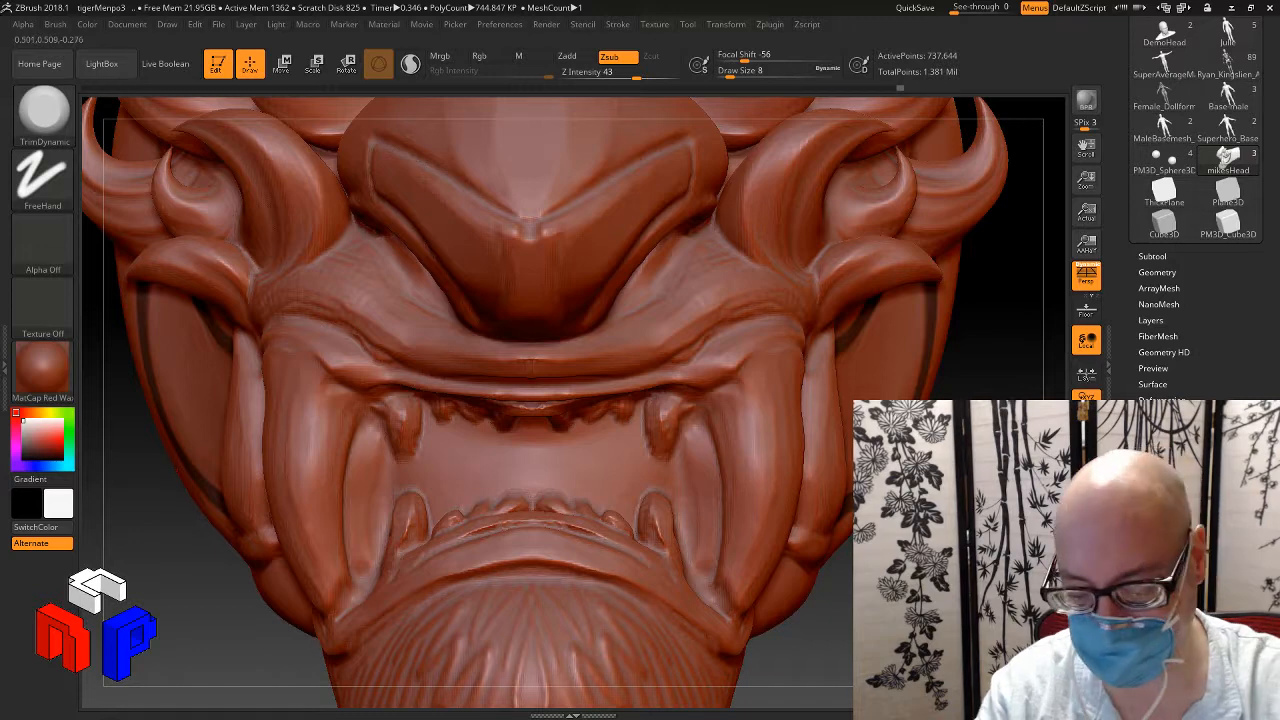
key("b")
key("m")
key("v")
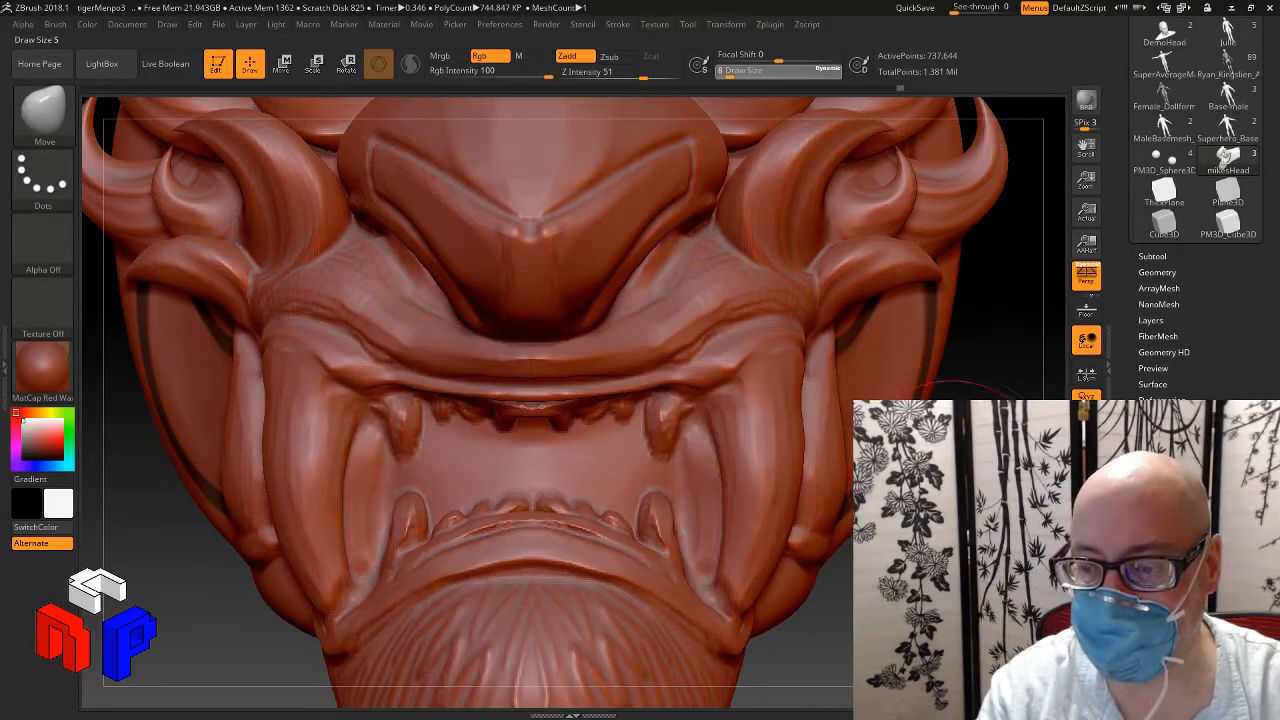
left_click_drag(953, 508, 1000, 508)
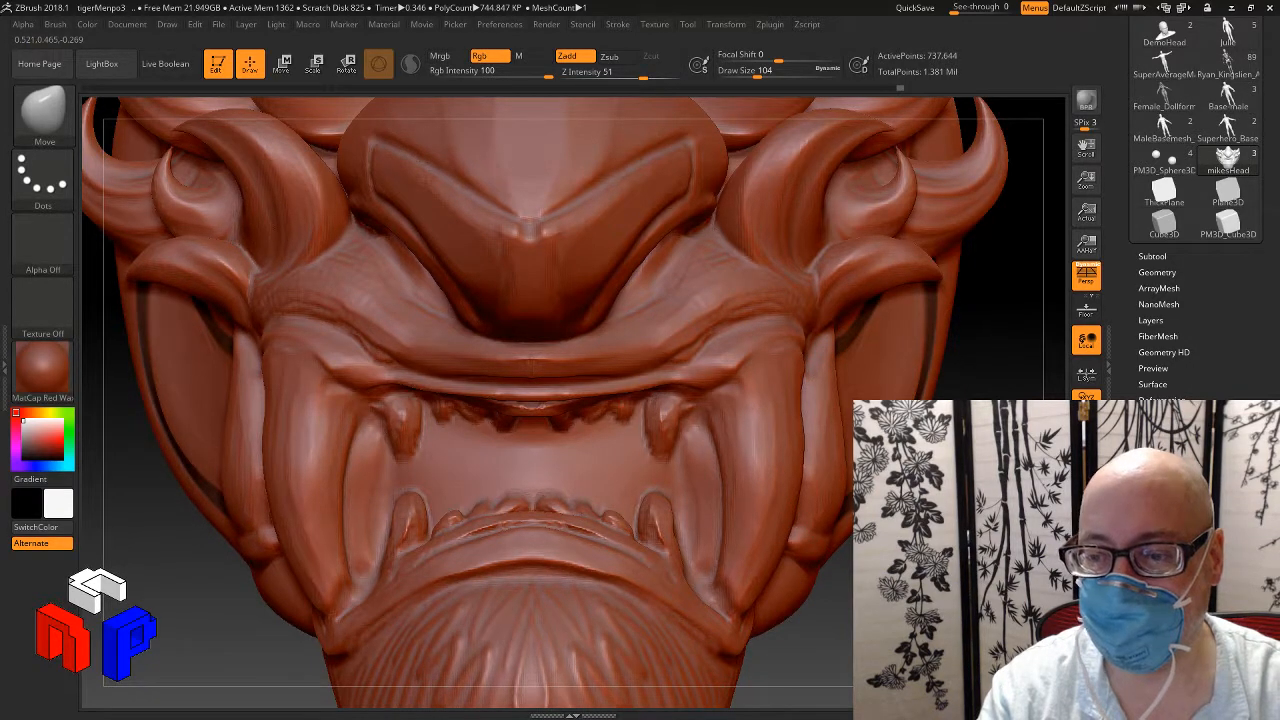
left_click_drag(968, 360, 948, 361)
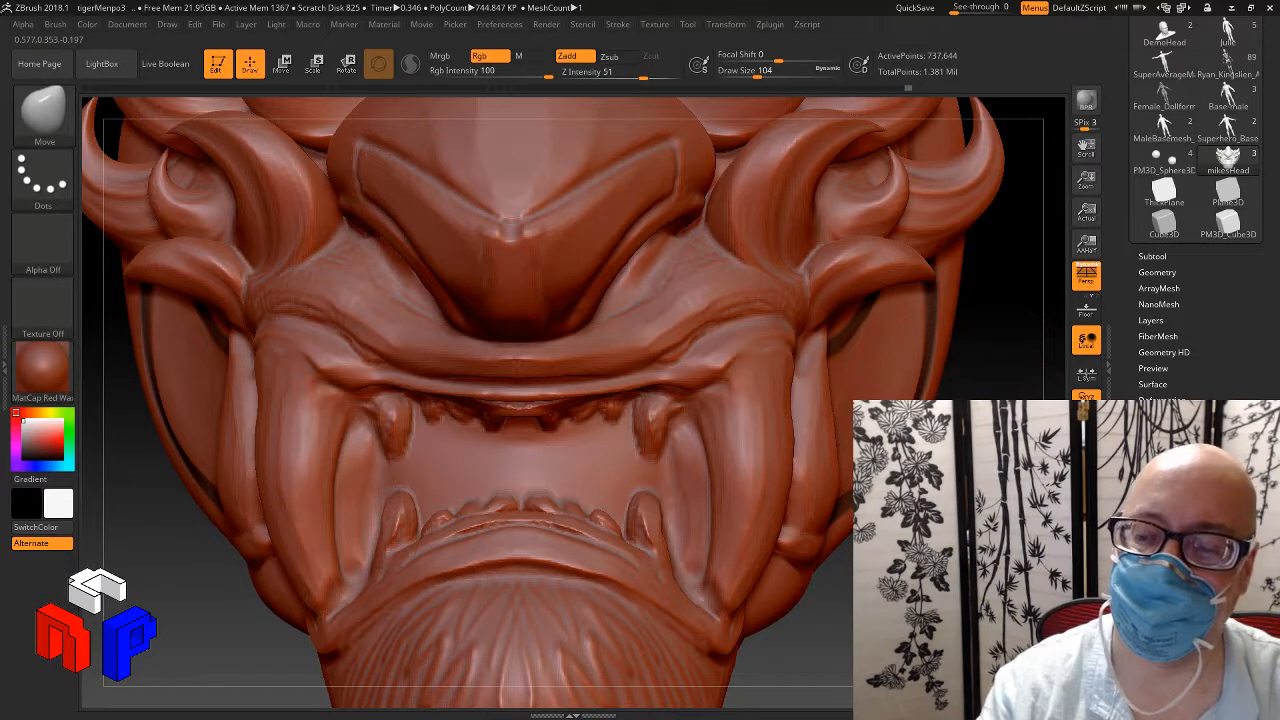
Step: Set the draw size to 33 and switch to the TrimDynamic brush
left_click_drag(948, 361, 1060, 322)
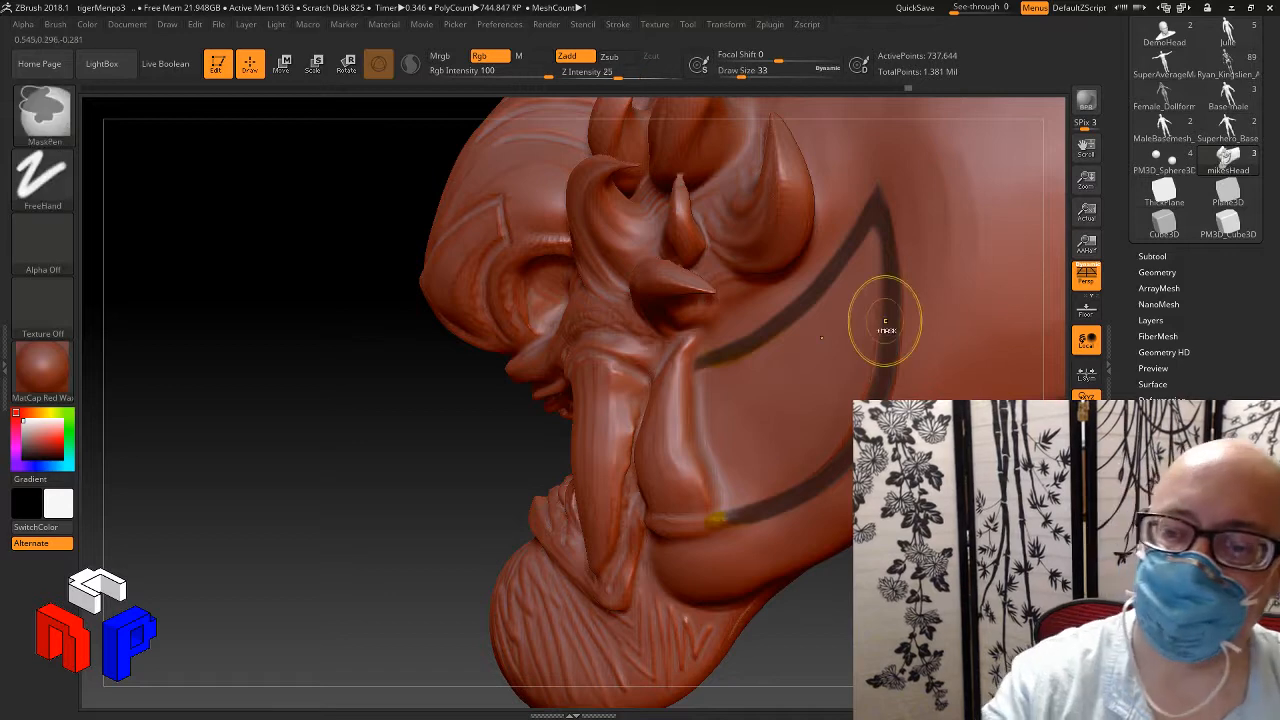
key("shift")
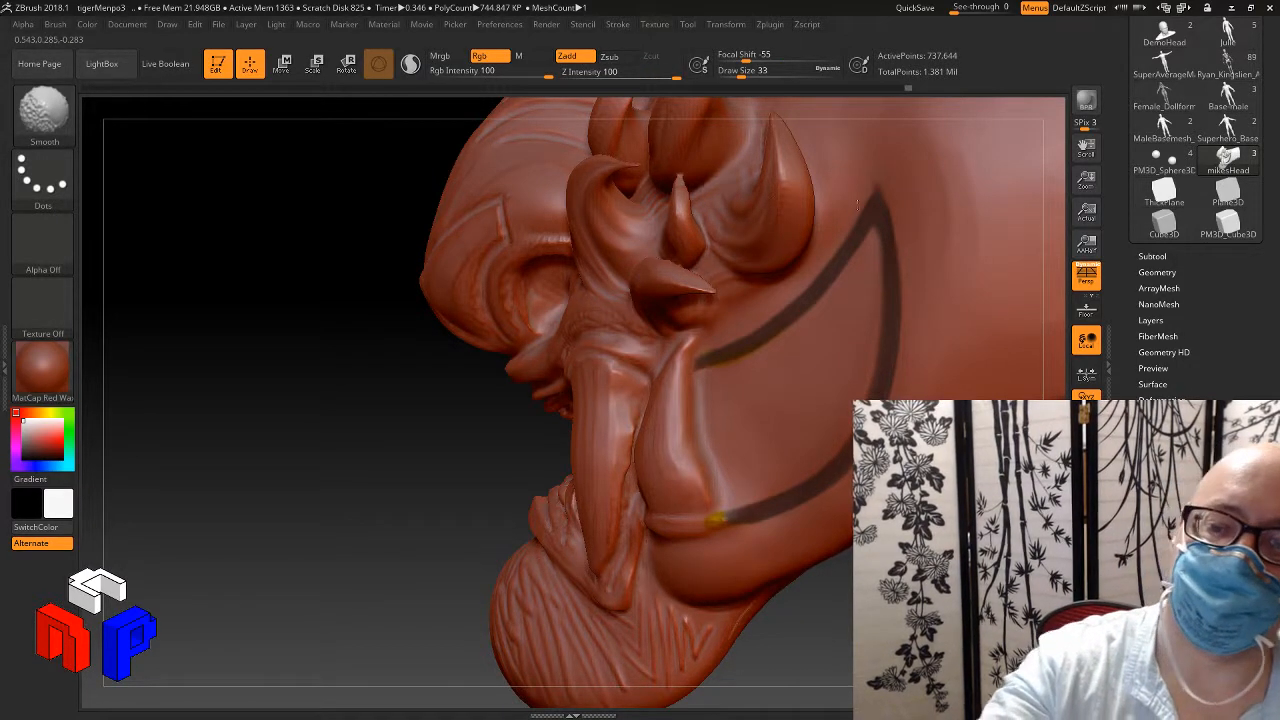
right_click_drag(809, 332, 1040, 332, "shift")
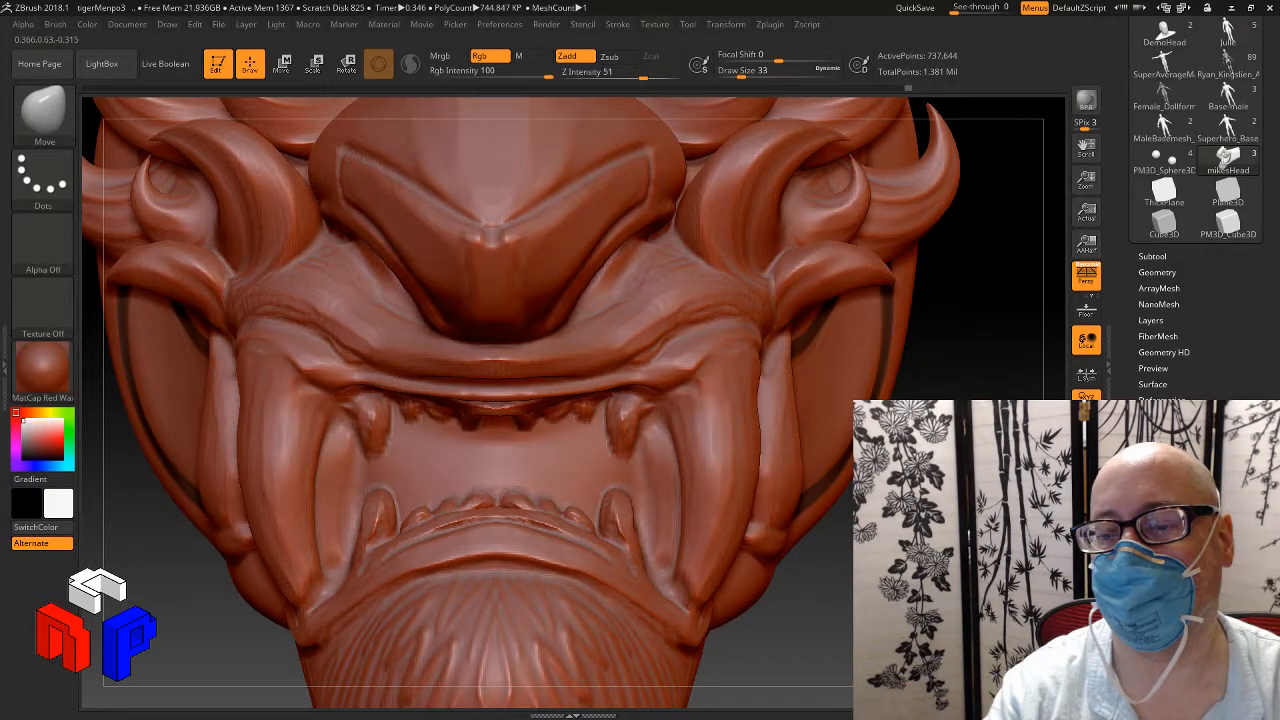
left_click_drag(985, 330, 735, 330)
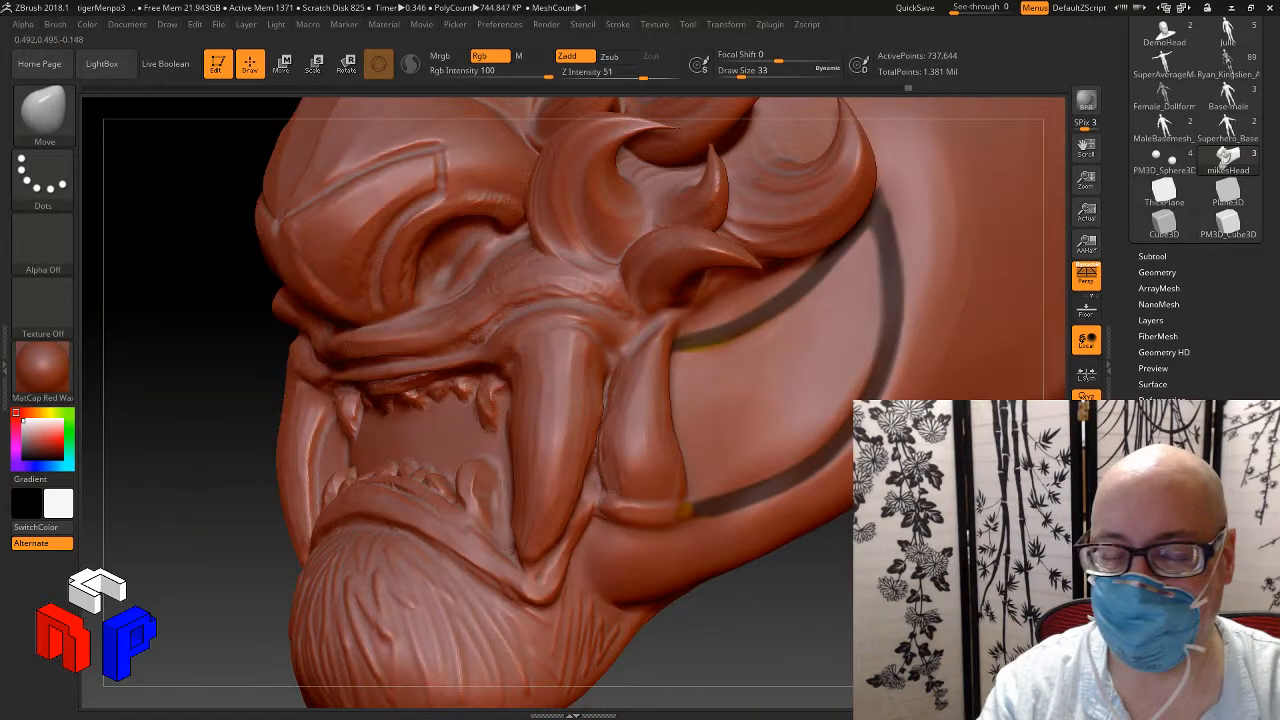
key("b")
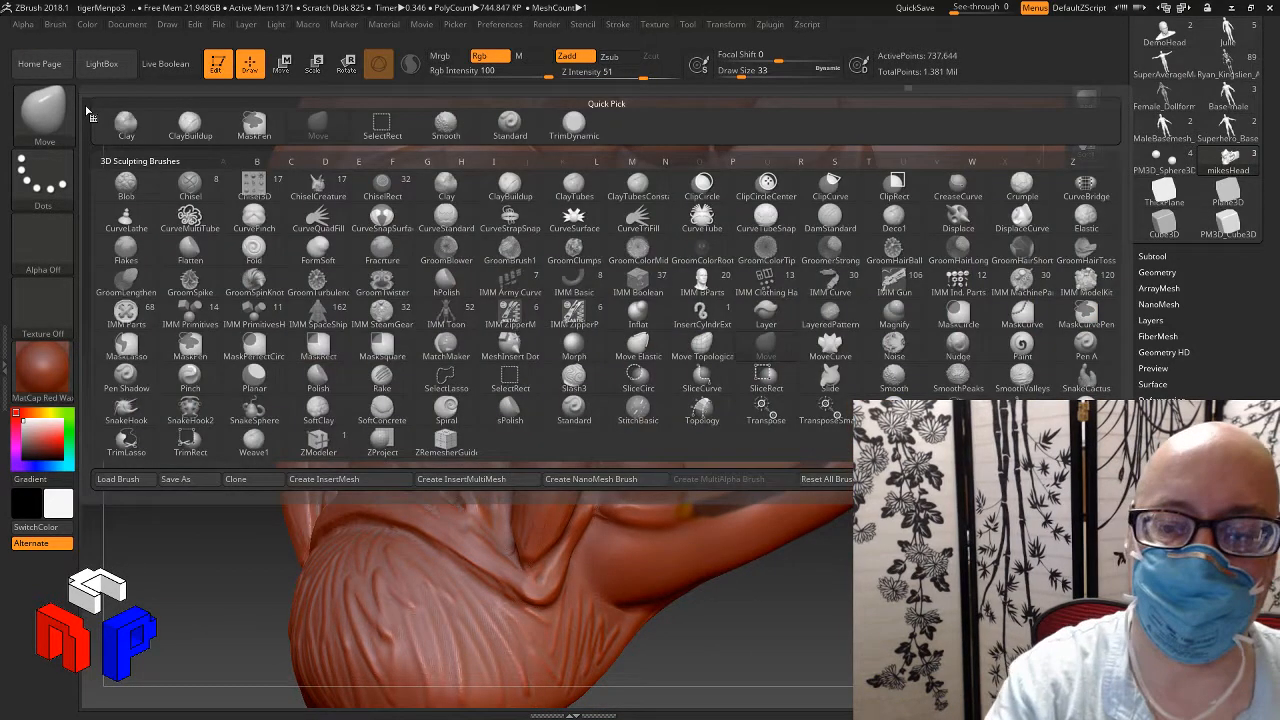
key("t")
key("d")
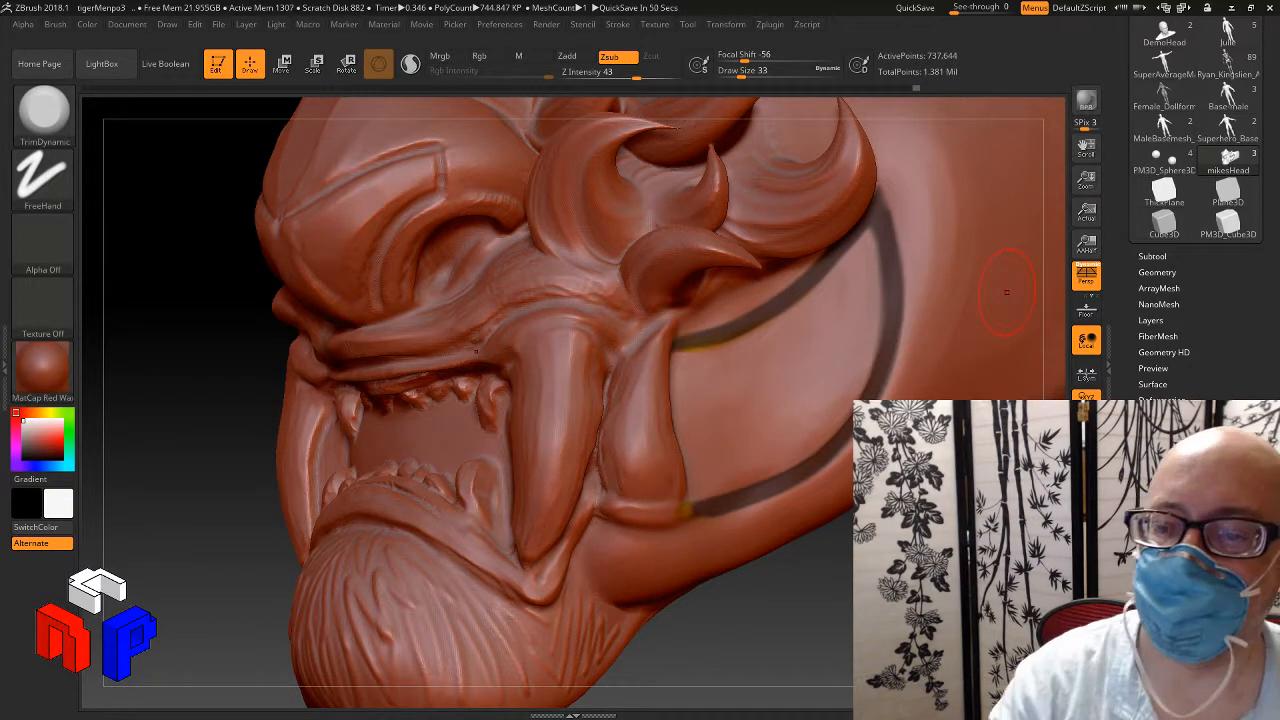
Step: Invert the mask so only the crescent band around the cheek panel is left unmasked
right_click_drag(1006, 292, 950, 295)
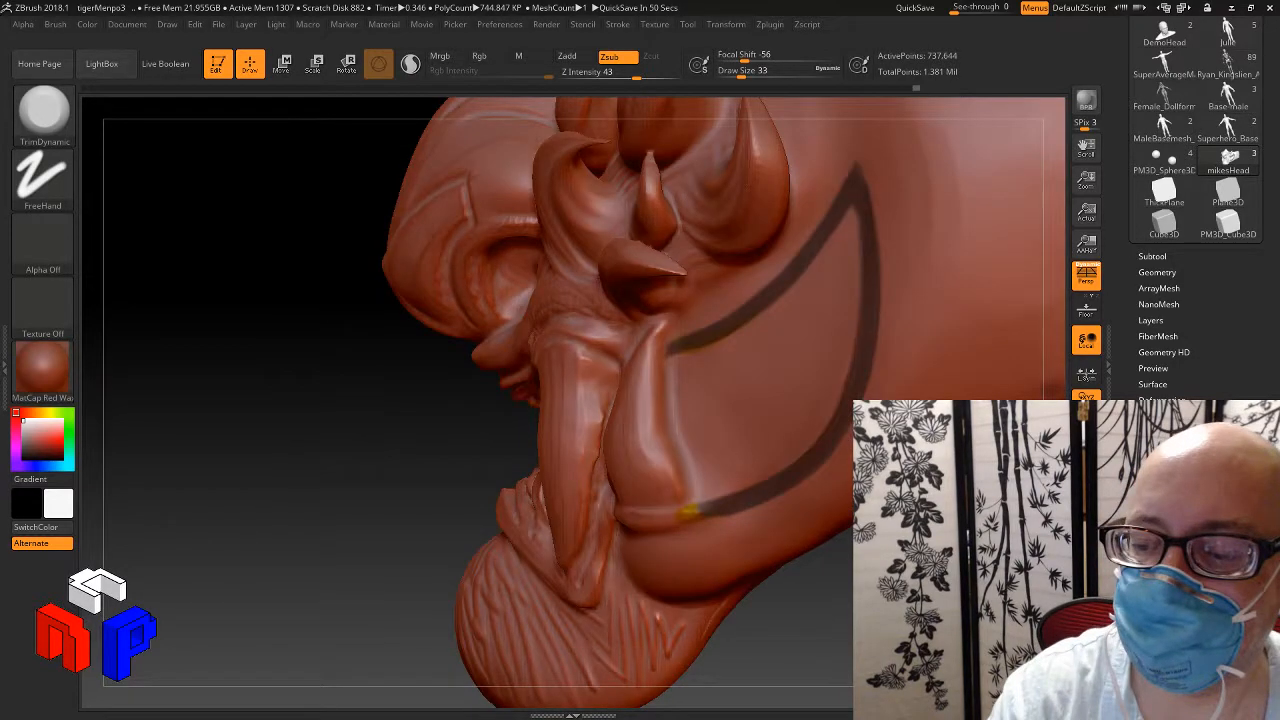
key("shift")
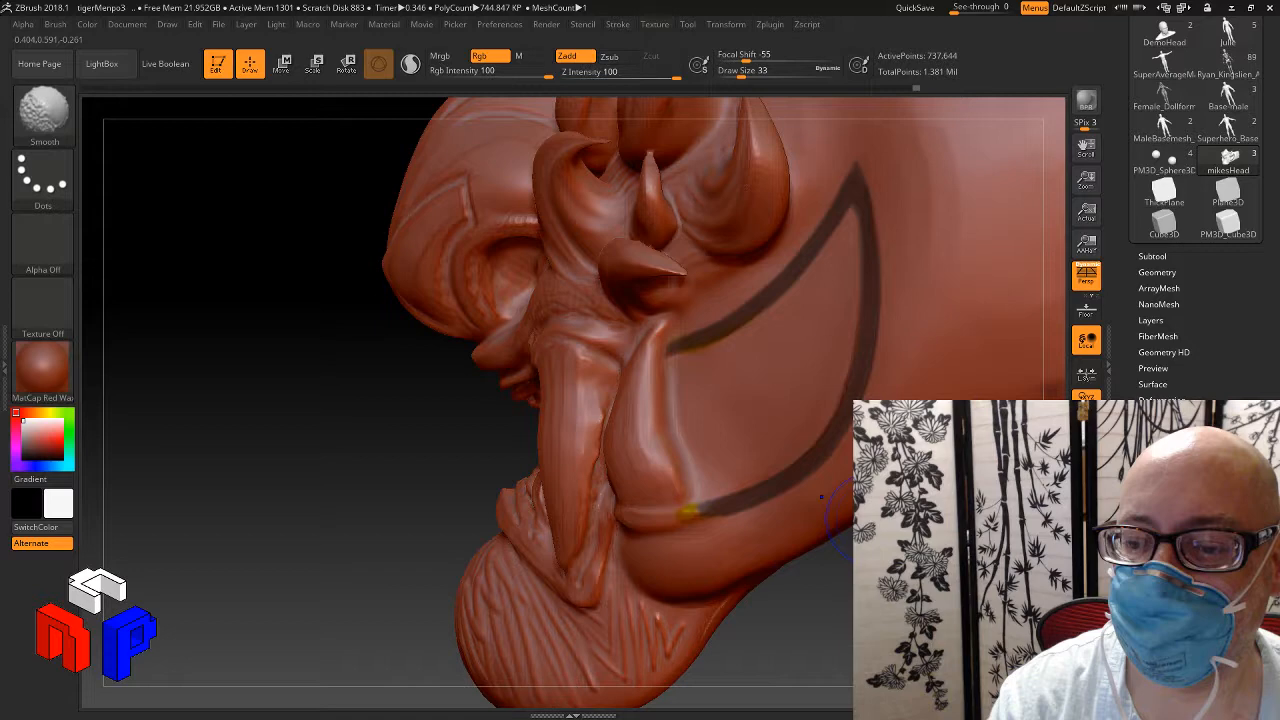
right_click_drag(822, 496, 852, 390)
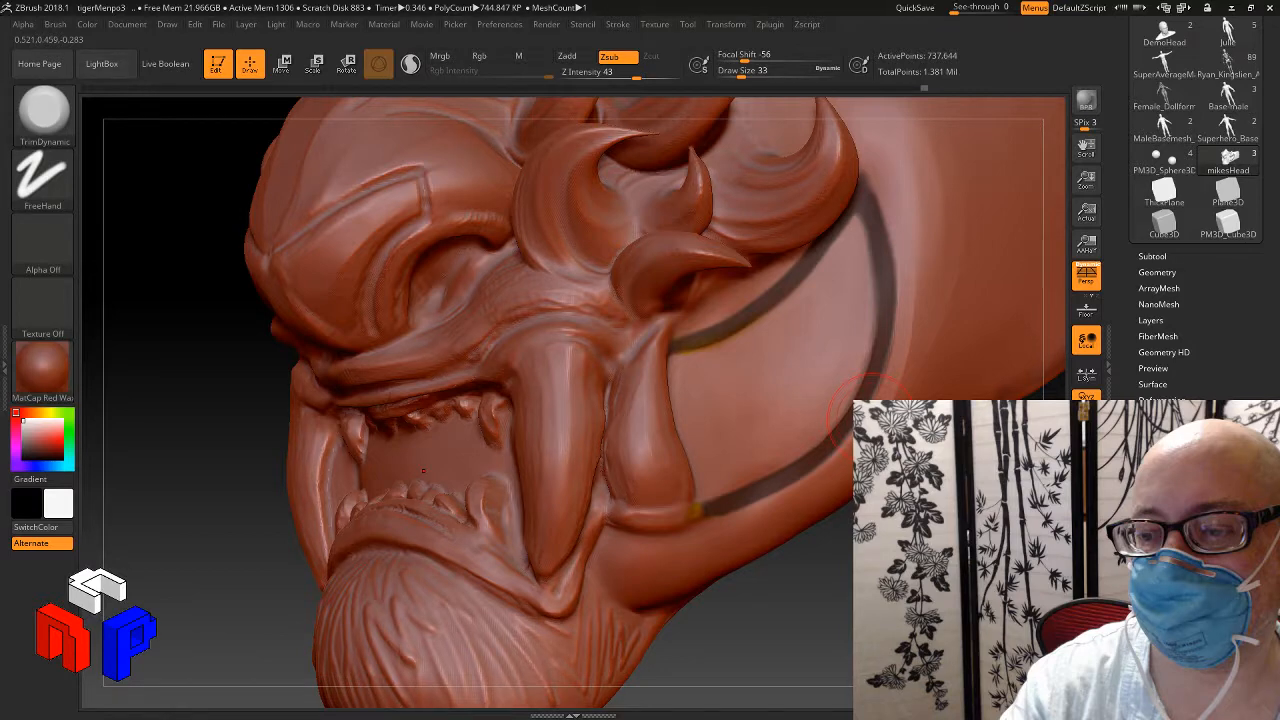
mouse_move(900, 545)
left_mouse_down()
mouse_move(829, 571)
mouse_move(895, 548)
left_mouse_up()
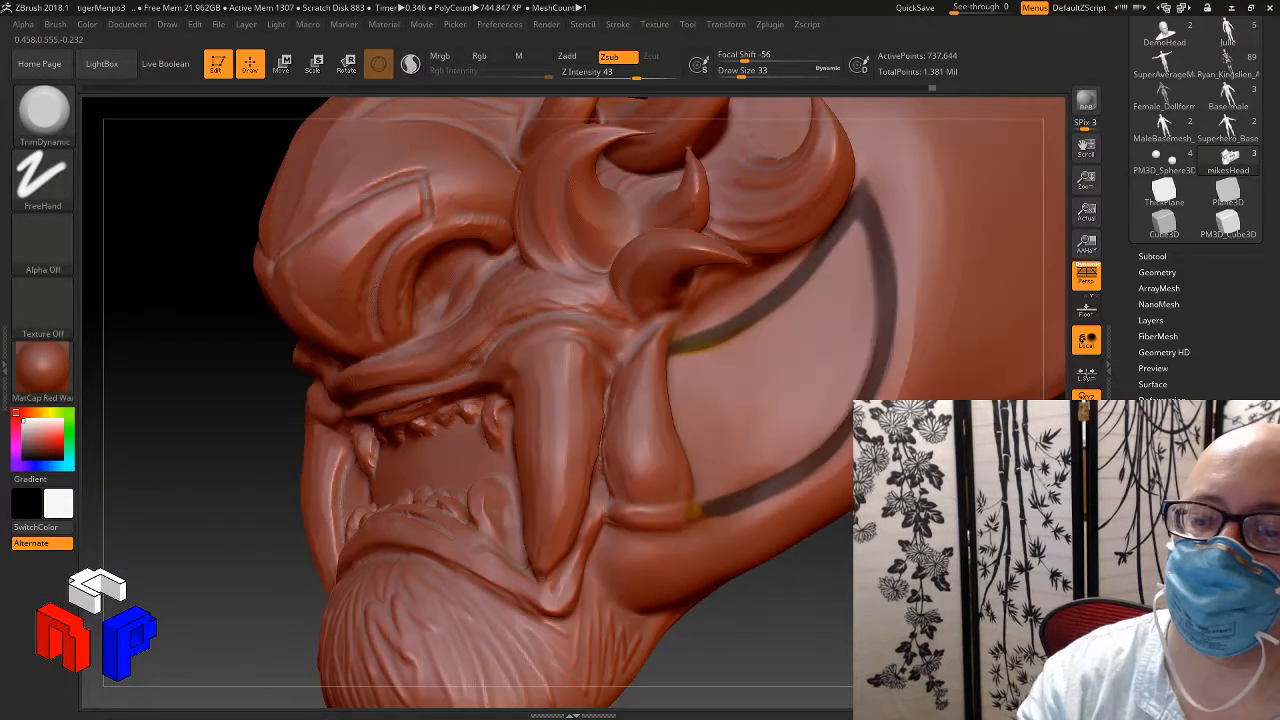
left_click_drag(490, 508, 499, 534)
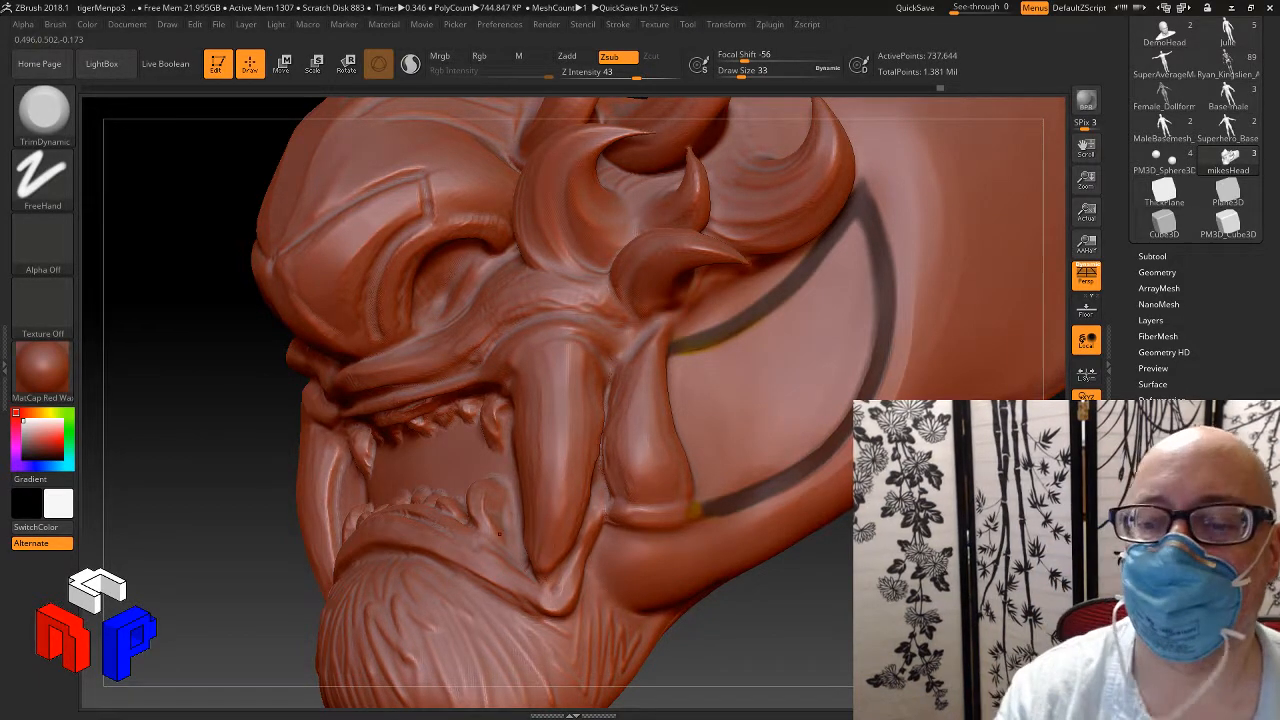
left_click_drag(760, 590, 925, 530)
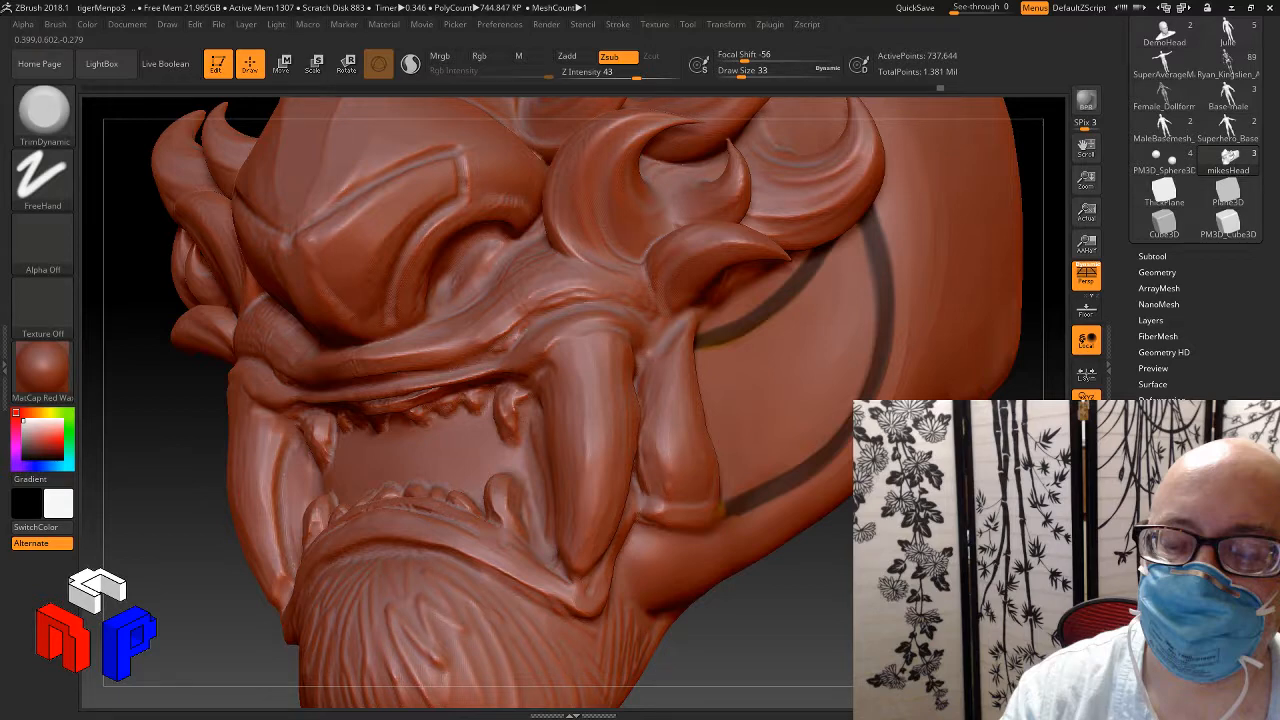
left_click_drag(925, 530, 860, 535)
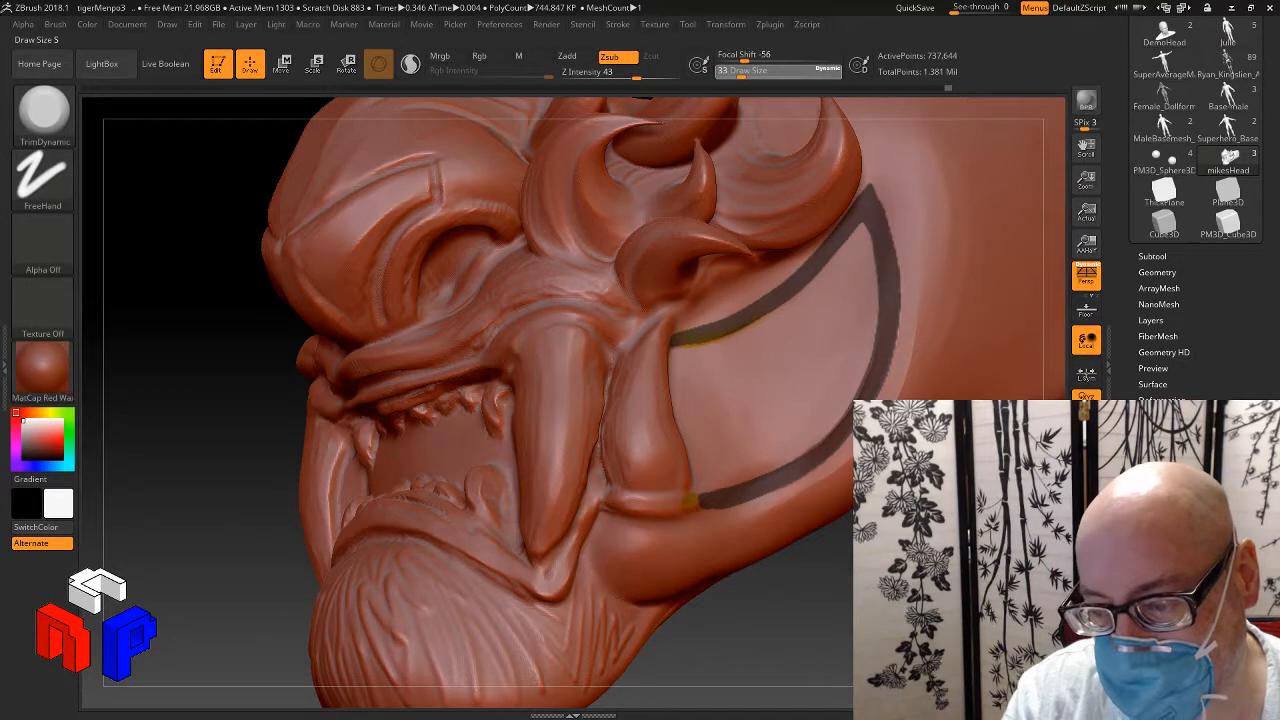
key("ctrl")
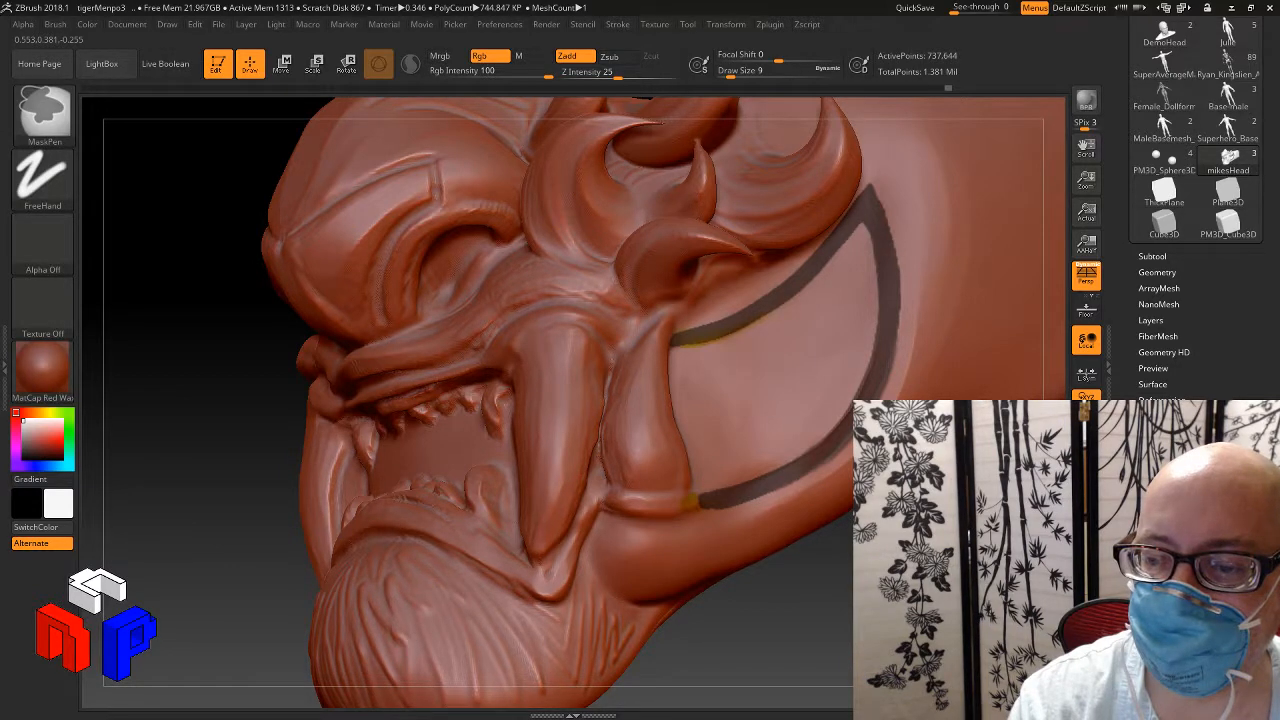
key("ctrl+shift+a")
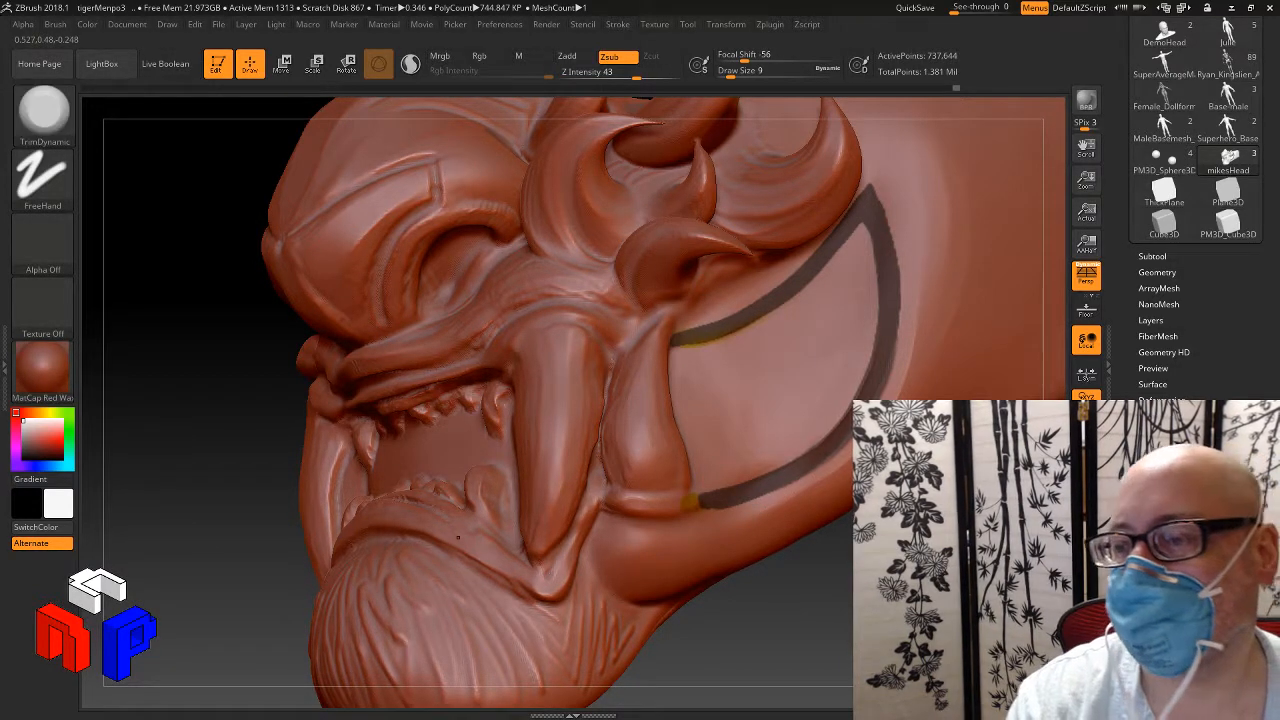
key("ctrl+h")
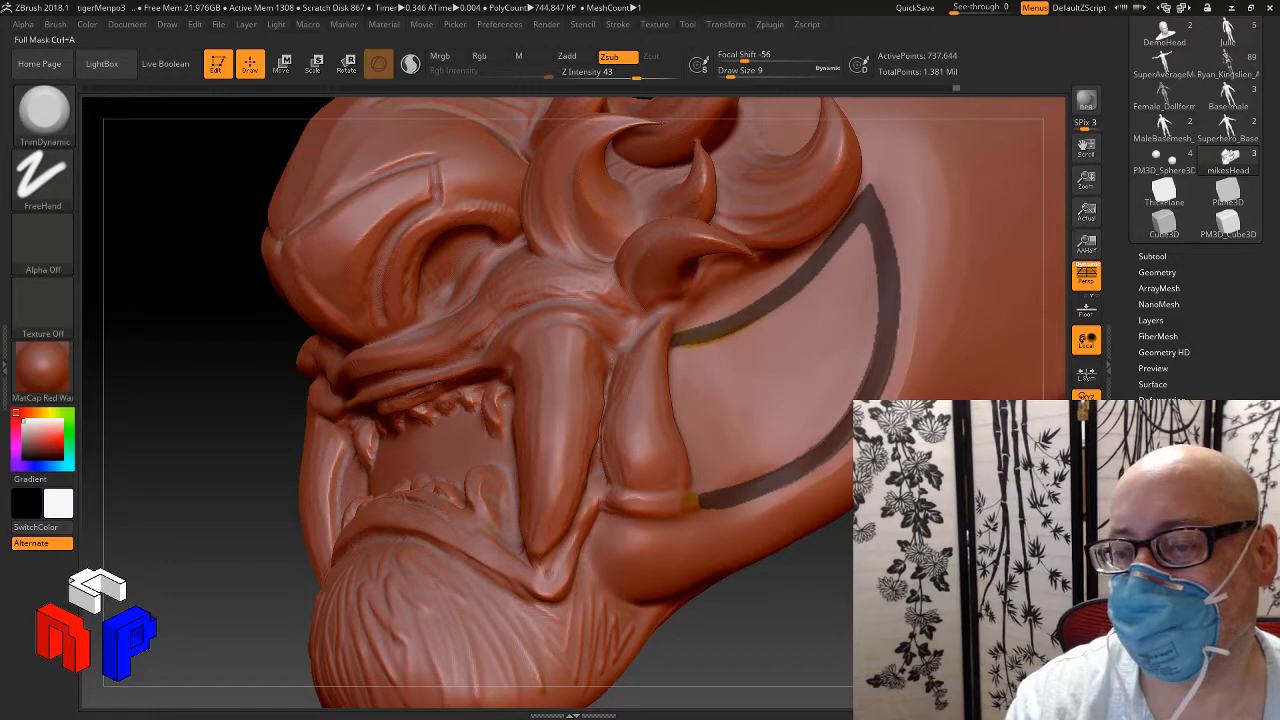
left_click_drag(764, 590, 708, 596)
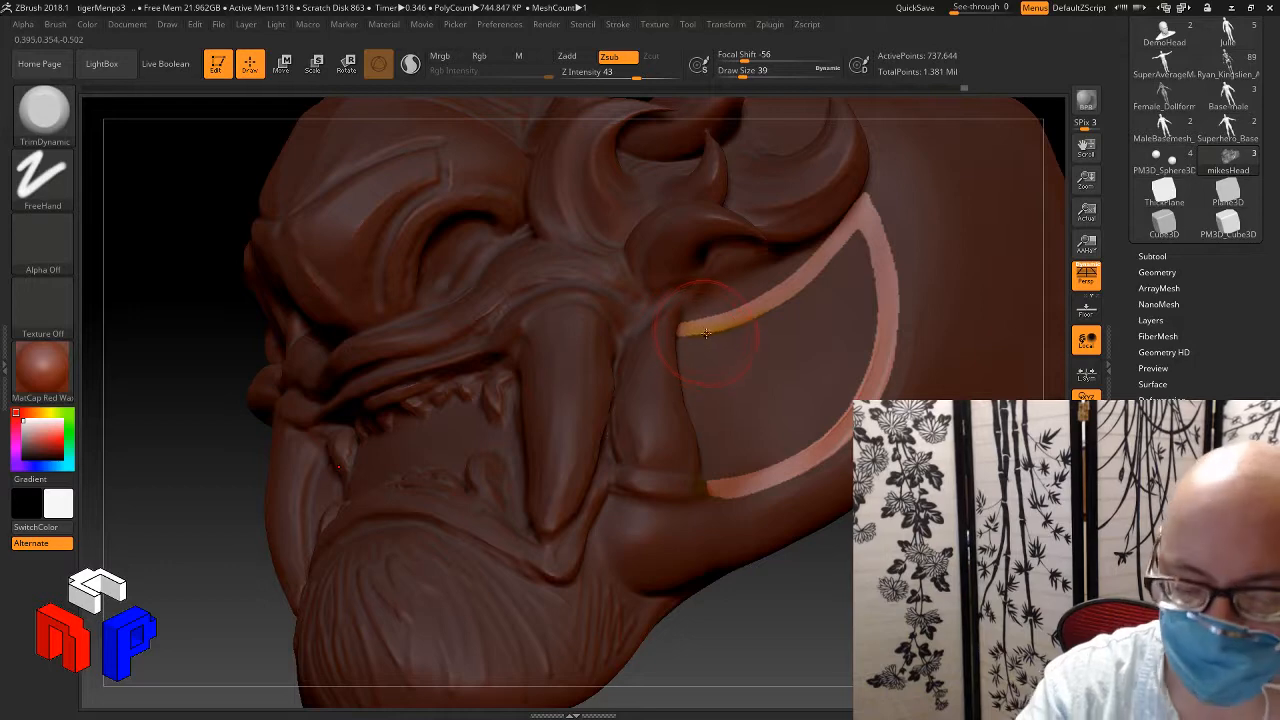
Step: Clean up the mask edges around the crescent band's upper tip and outer curve using MaskPen at draw size 4
key("shift")
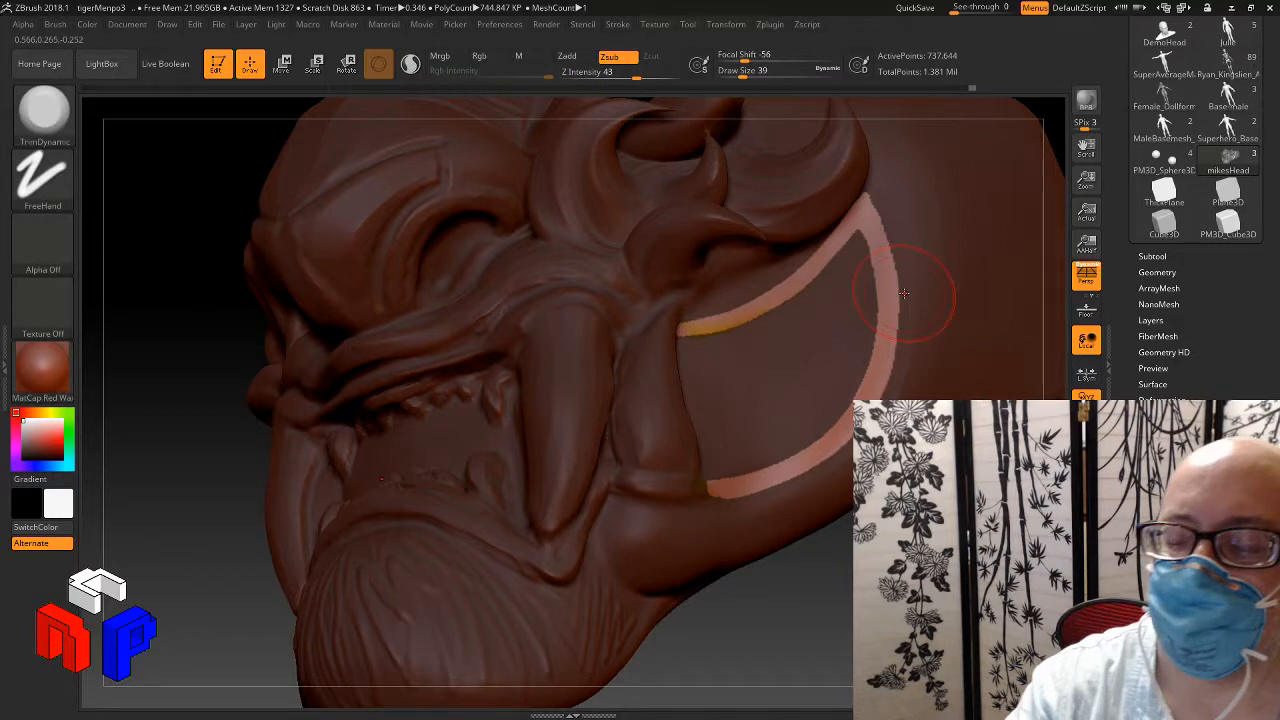
key("s")
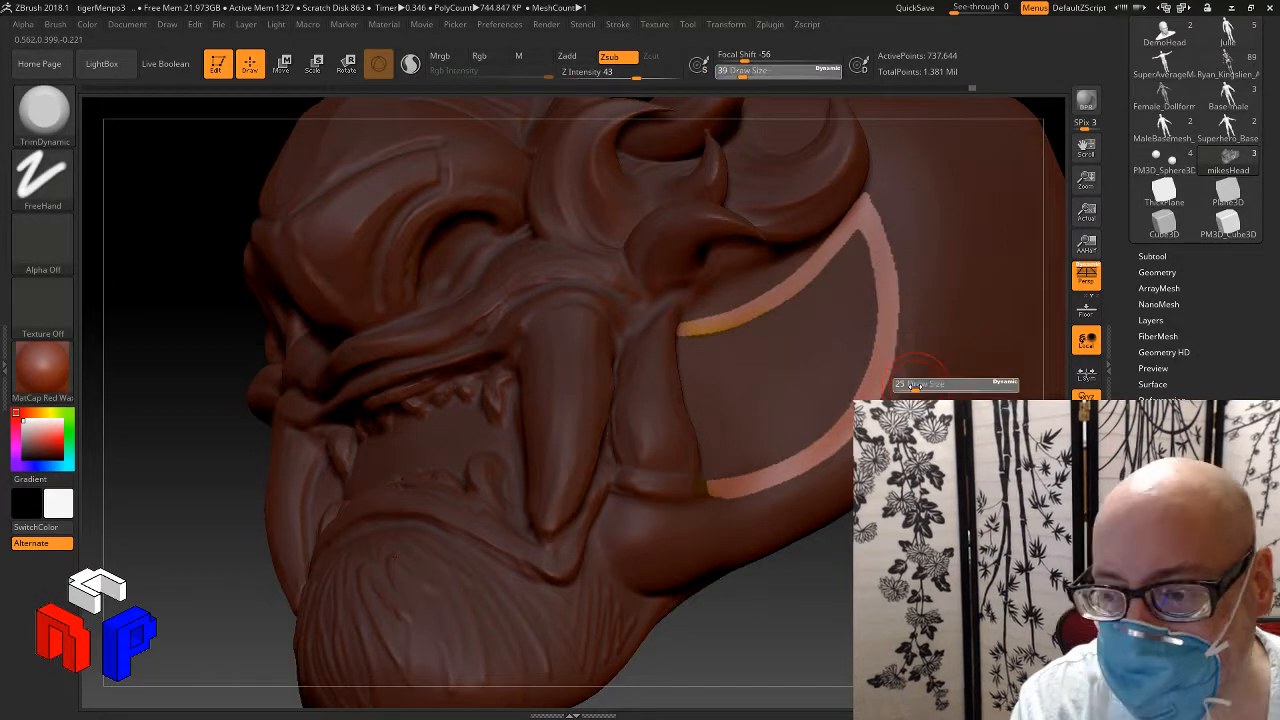
key("ctrl")
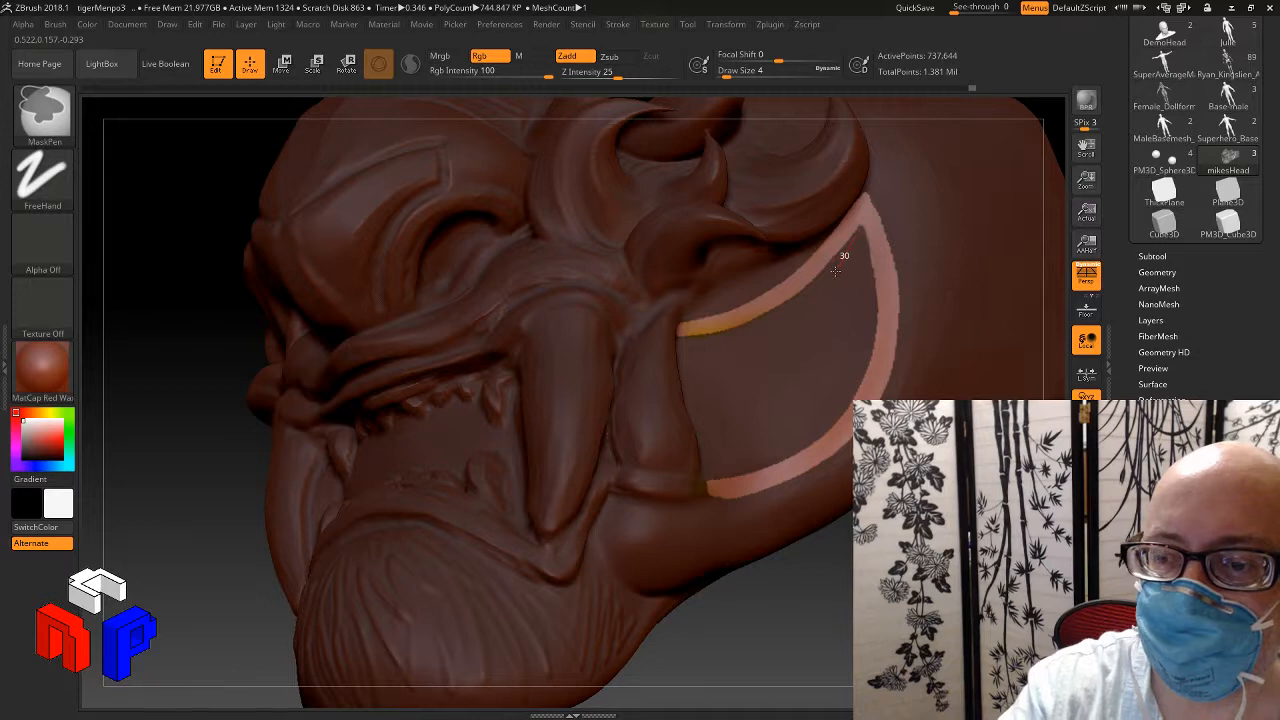
mouse_move(870, 251)
right_mouse_down()
mouse_move(812, 258)
mouse_move(864, 224)
right_mouse_up()
key("ctrl")
left_click_drag(868, 236, 884, 318, "ctrl+alt")
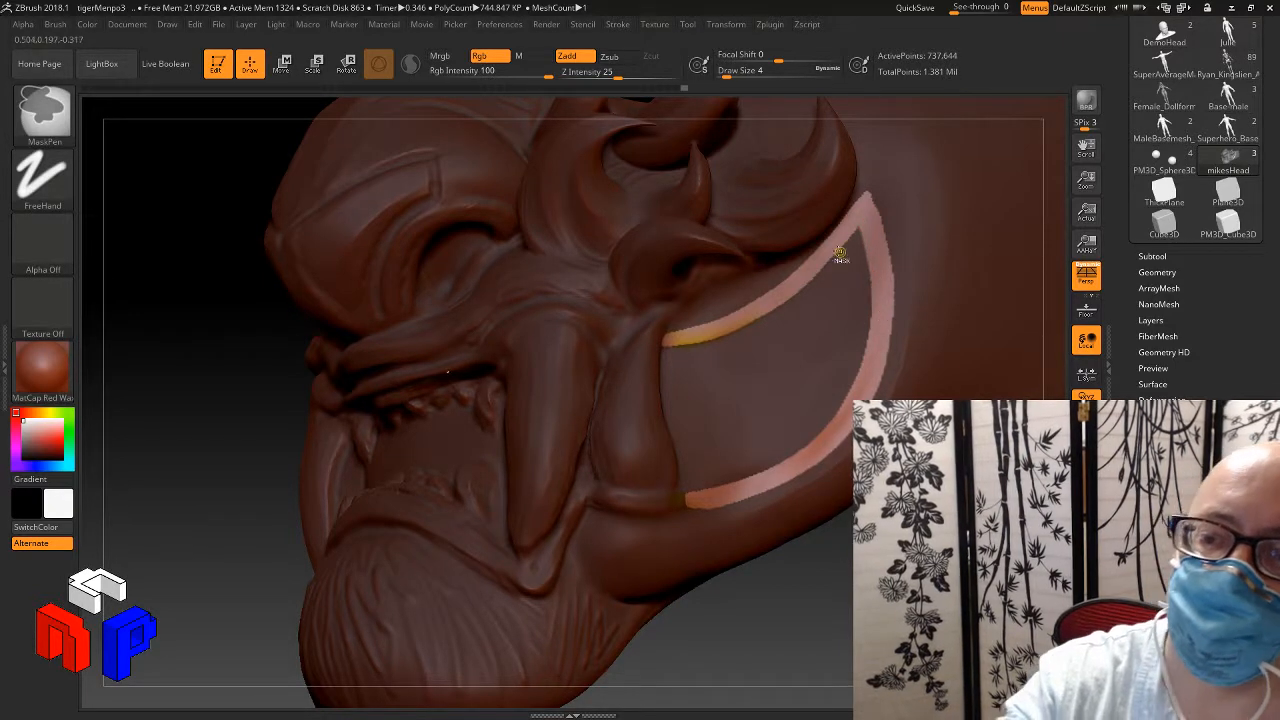
key("ctrl")
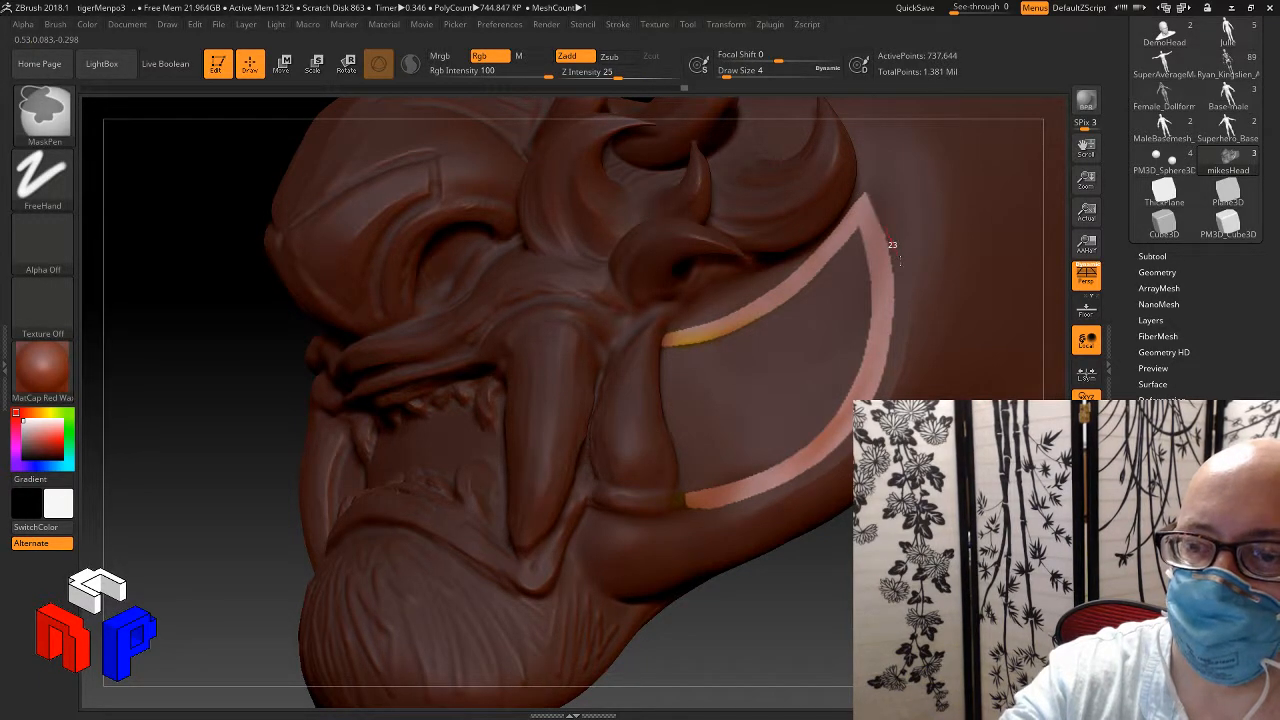
mouse_move(905, 281)
right_mouse_down()
mouse_move(854, 272)
mouse_move(868, 275)
right_mouse_up()
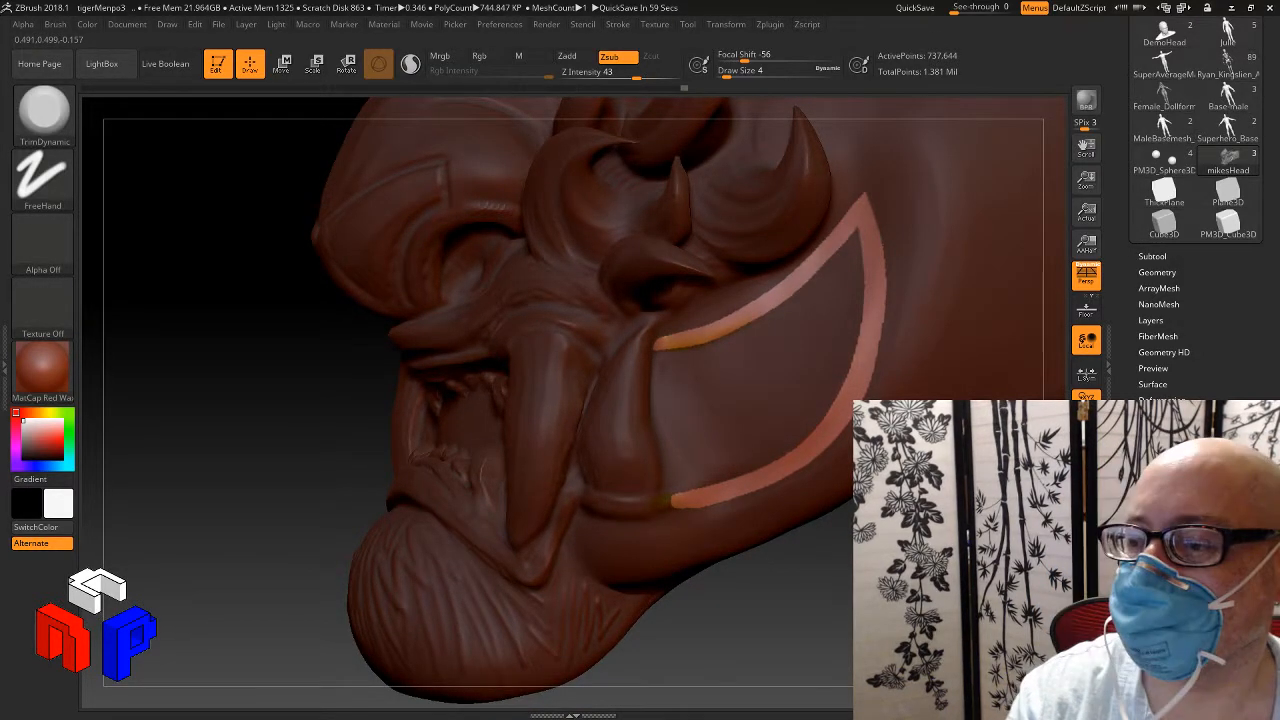
right_click_drag(834, 490, 890, 492)
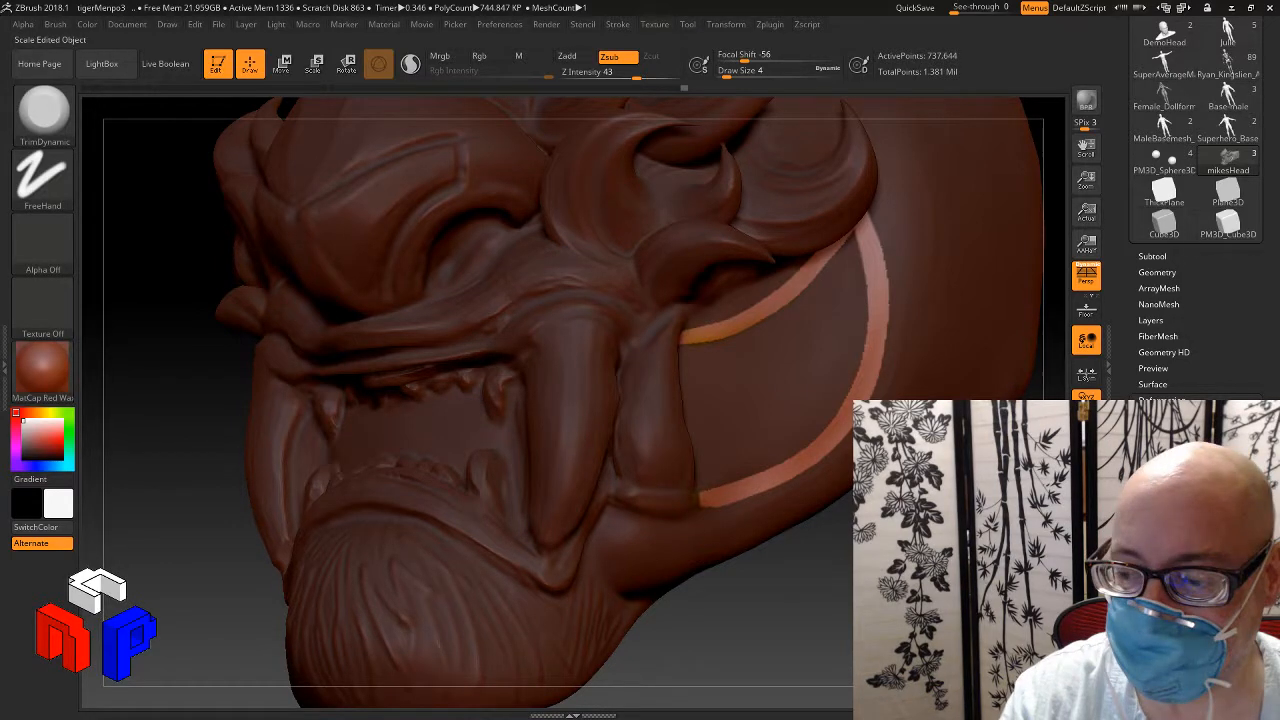
left_click_drag(1086, 564, 1086, 480)
mouse_move(909, 296)
left_mouse_down()
mouse_move(1030, 300)
mouse_move(922, 300)
left_mouse_up()
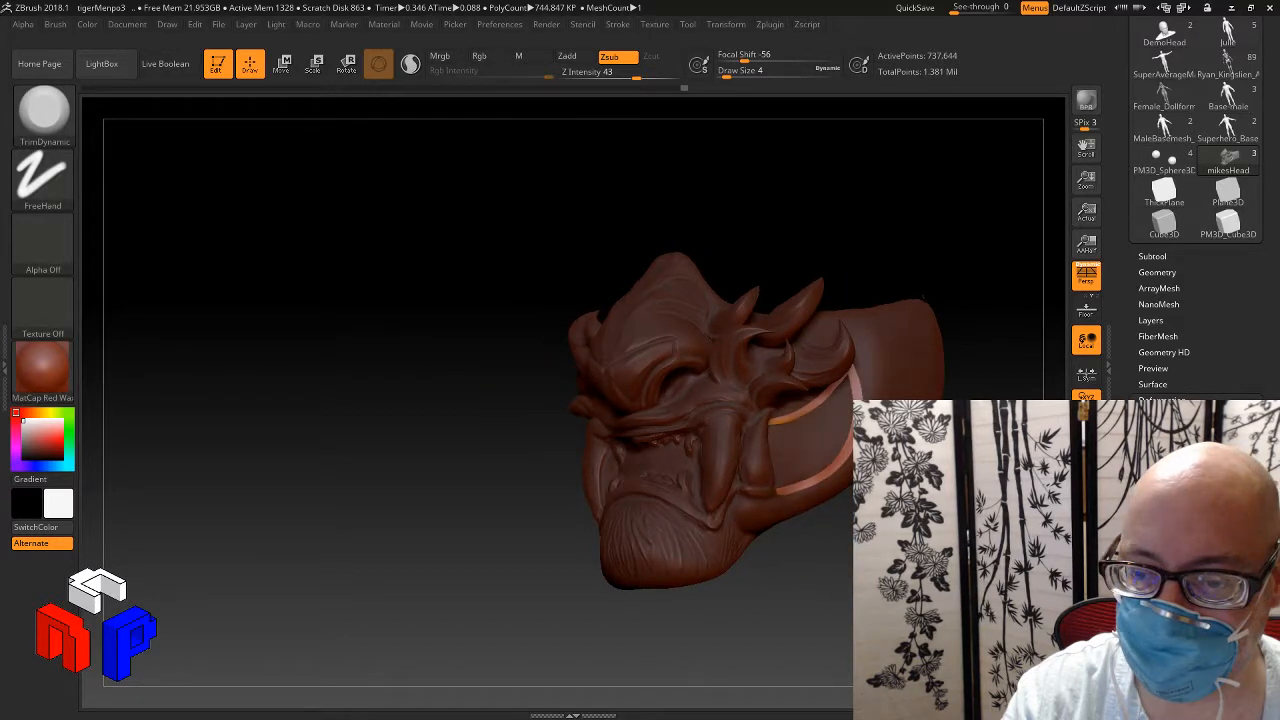
left_click_drag(1086, 532, 1106, 600)
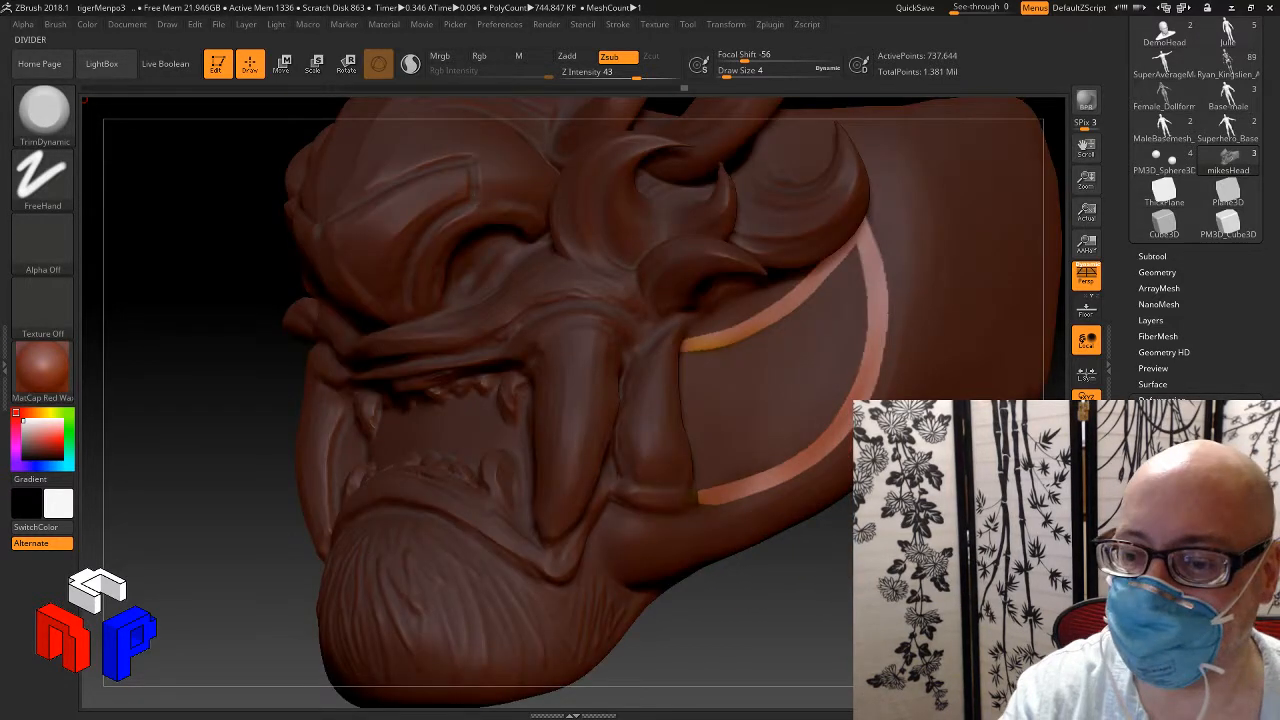
Step: Set the draw size to 7 and touch up the mask along the crescent band's upper edge with MaskPen
left_click_drag(1086, 500, 995, 577)
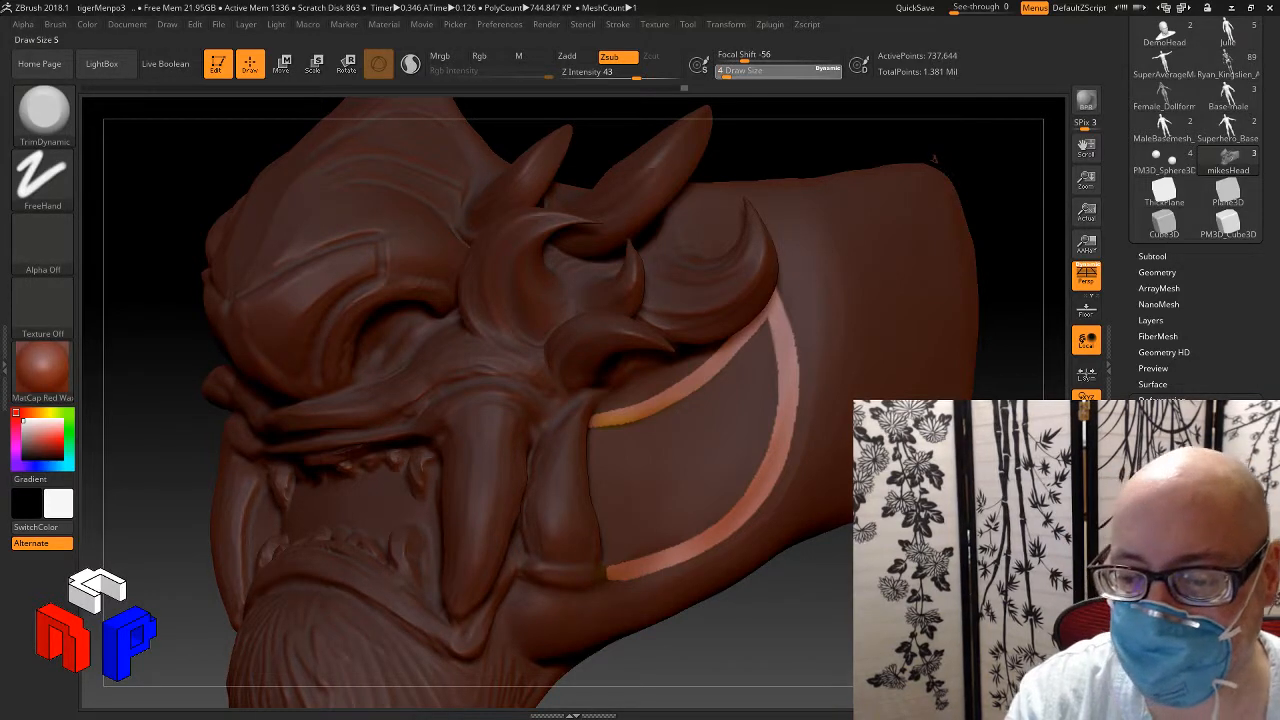
key("ctrl")
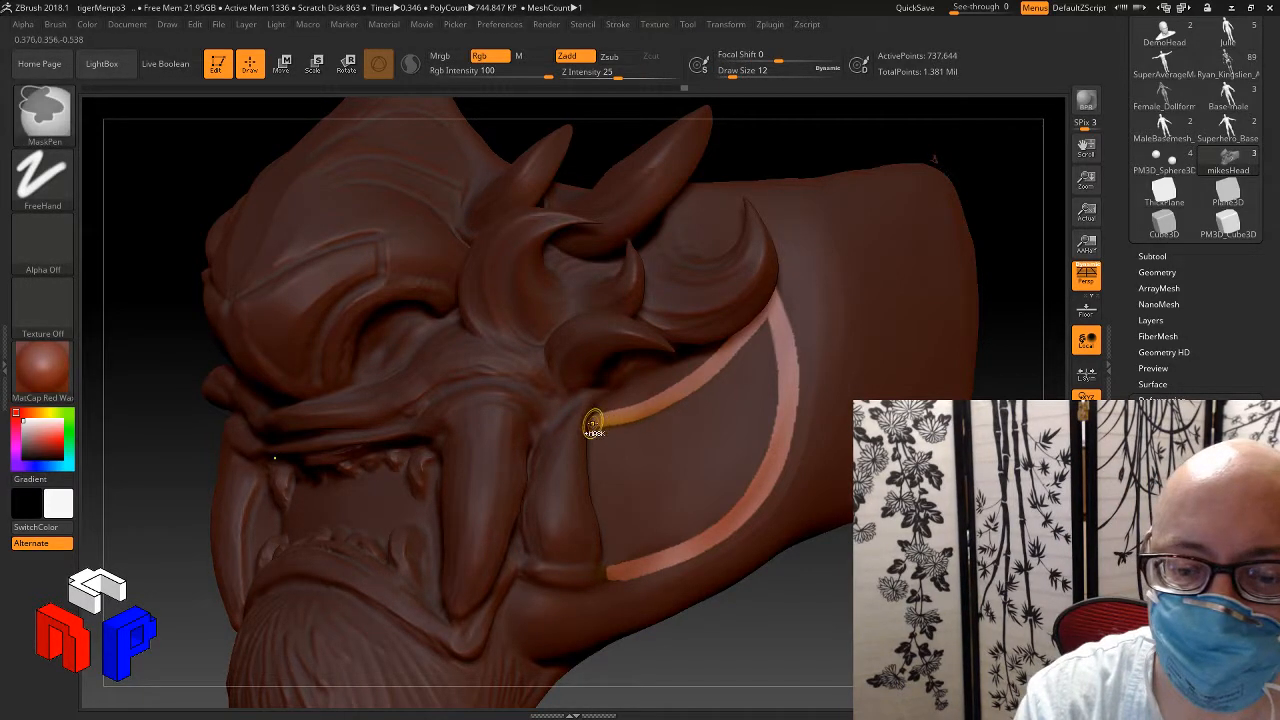
key("alt")
key("s")
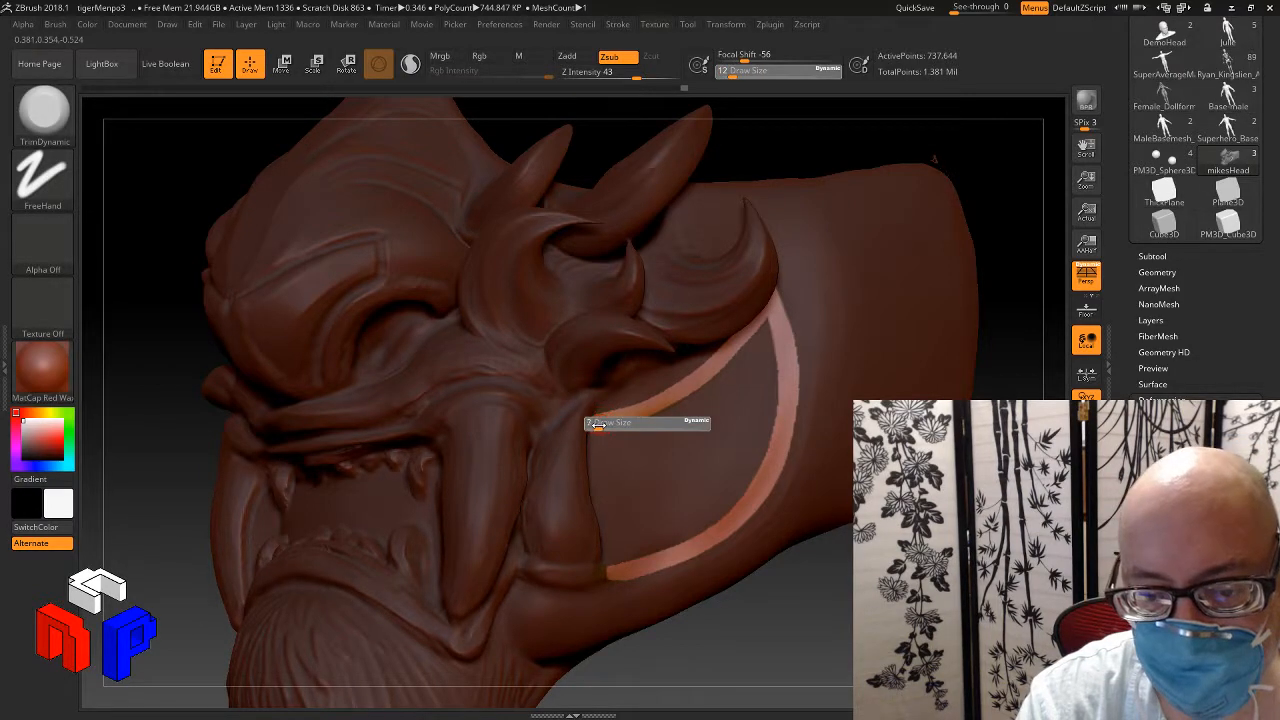
type("7")
key("Return")
key("ctrl")
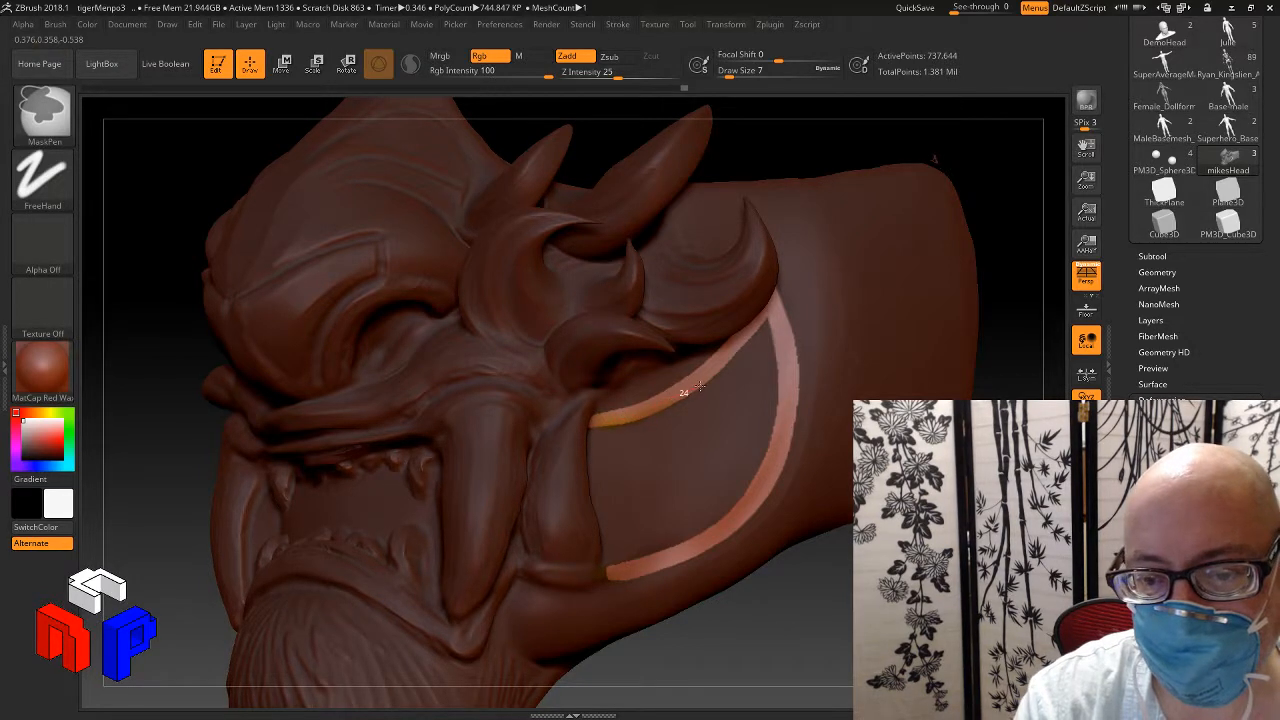
left_click_drag(734, 351, 780, 292, "ctrl")
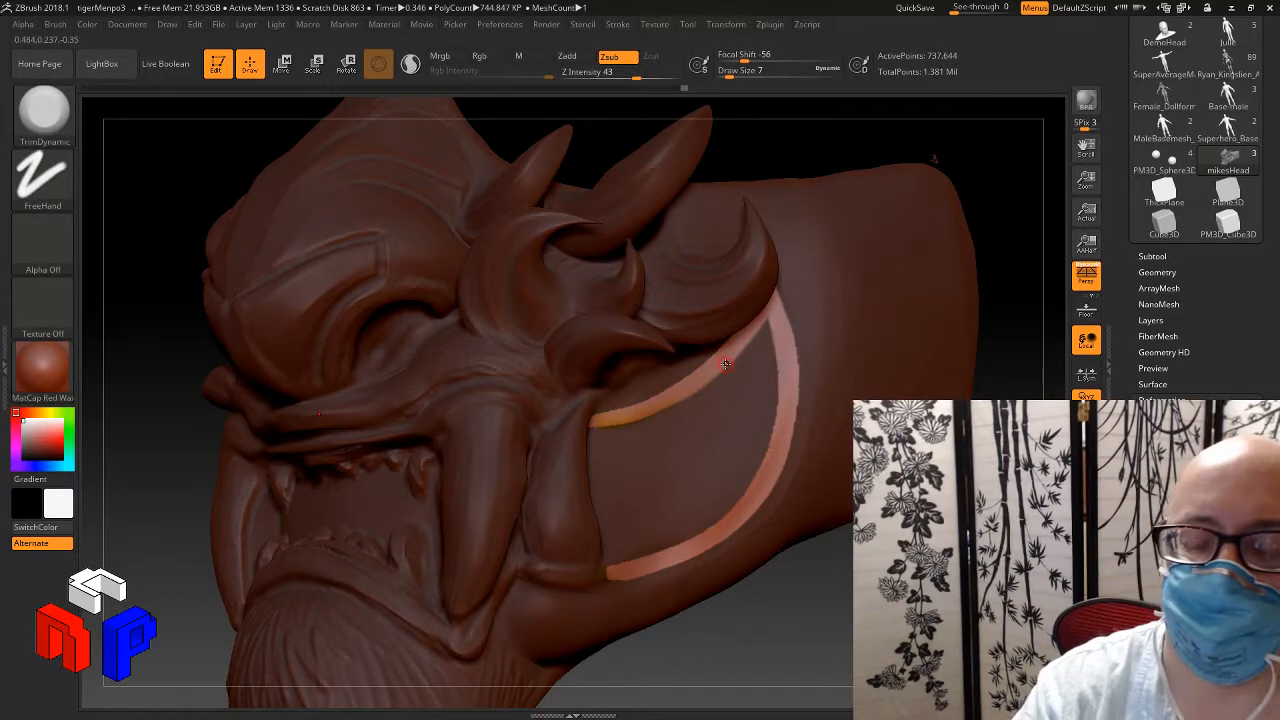
Step: Refine the mask around the upper arm of the crescent band, from its inner end toward the tip
left_click_drag(840, 570, 786, 574)
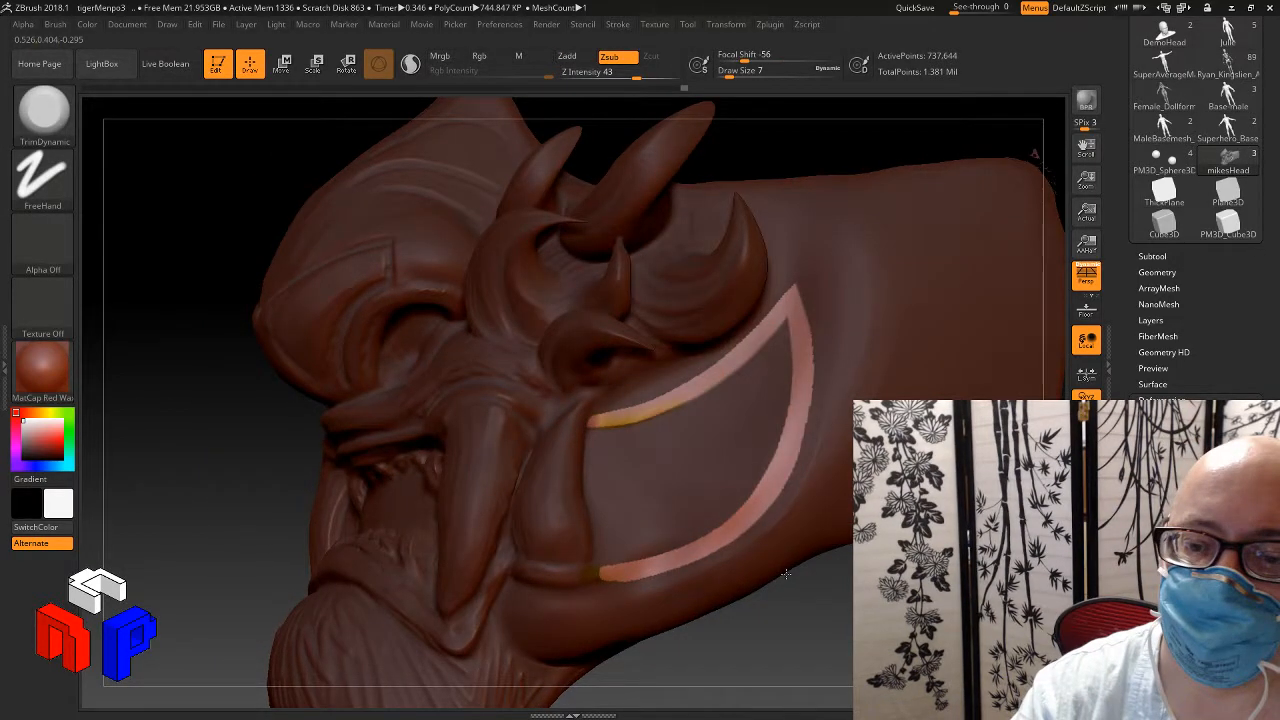
key("ctrl")
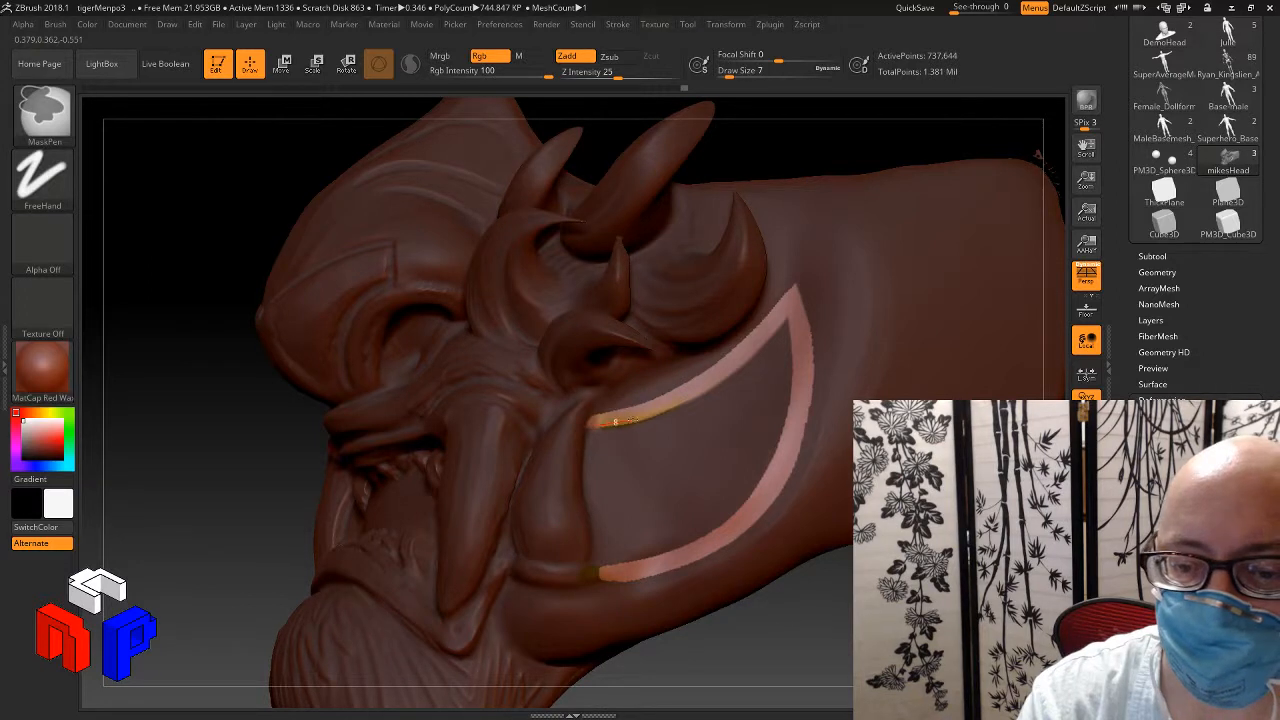
mouse_move(615, 422)
left_mouse_down("ctrl")
mouse_move(674, 405)
mouse_move(752, 354)
left_mouse_up("ctrl")
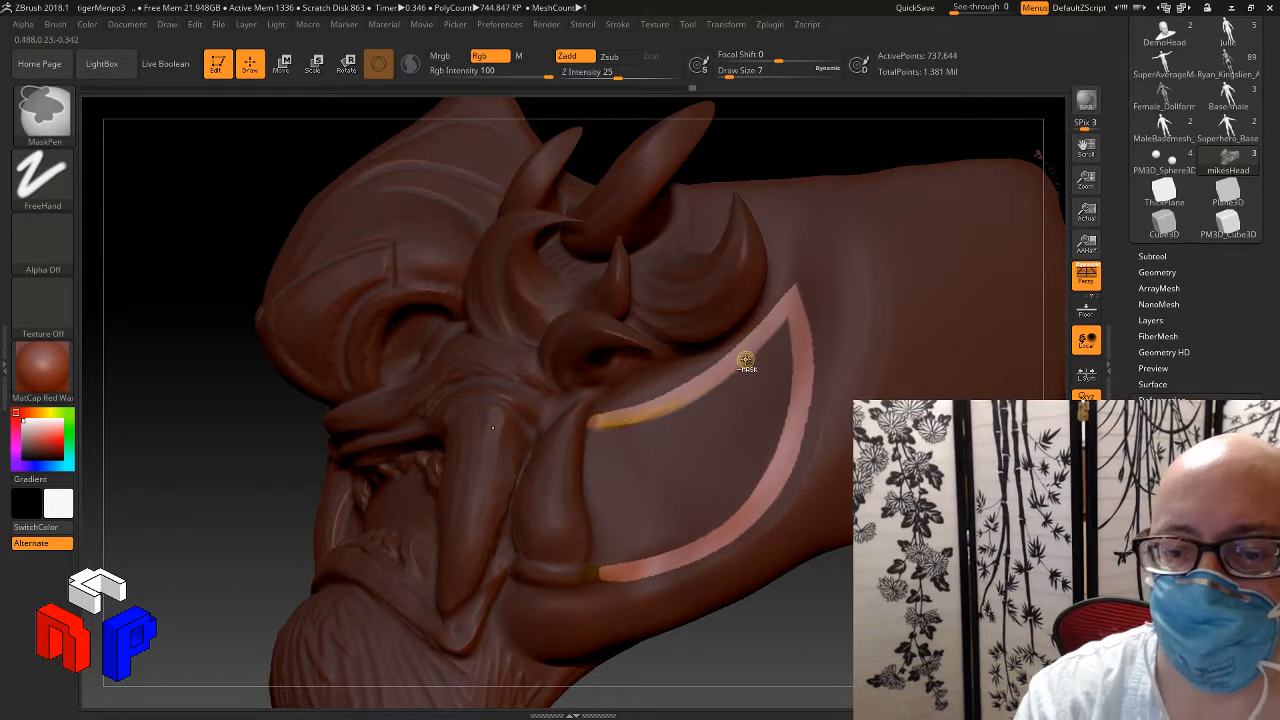
left_click_drag(603, 437, 718, 405, "ctrl")
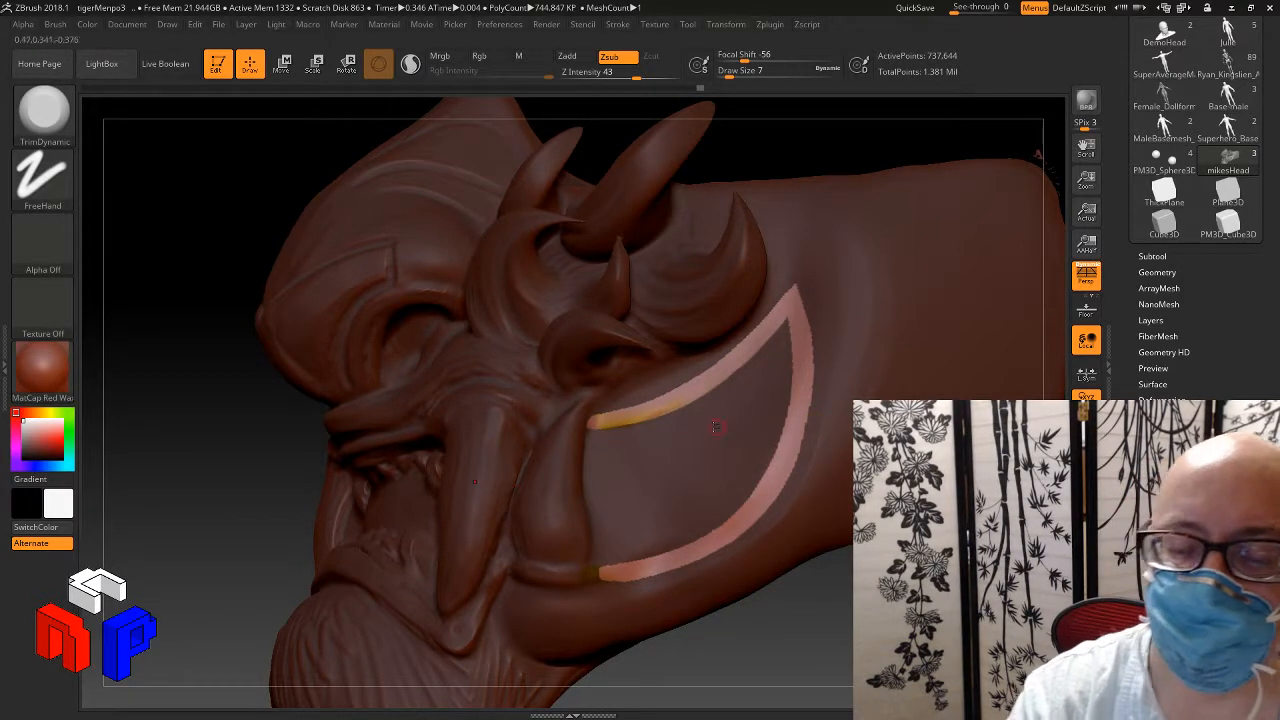
key("ctrl")
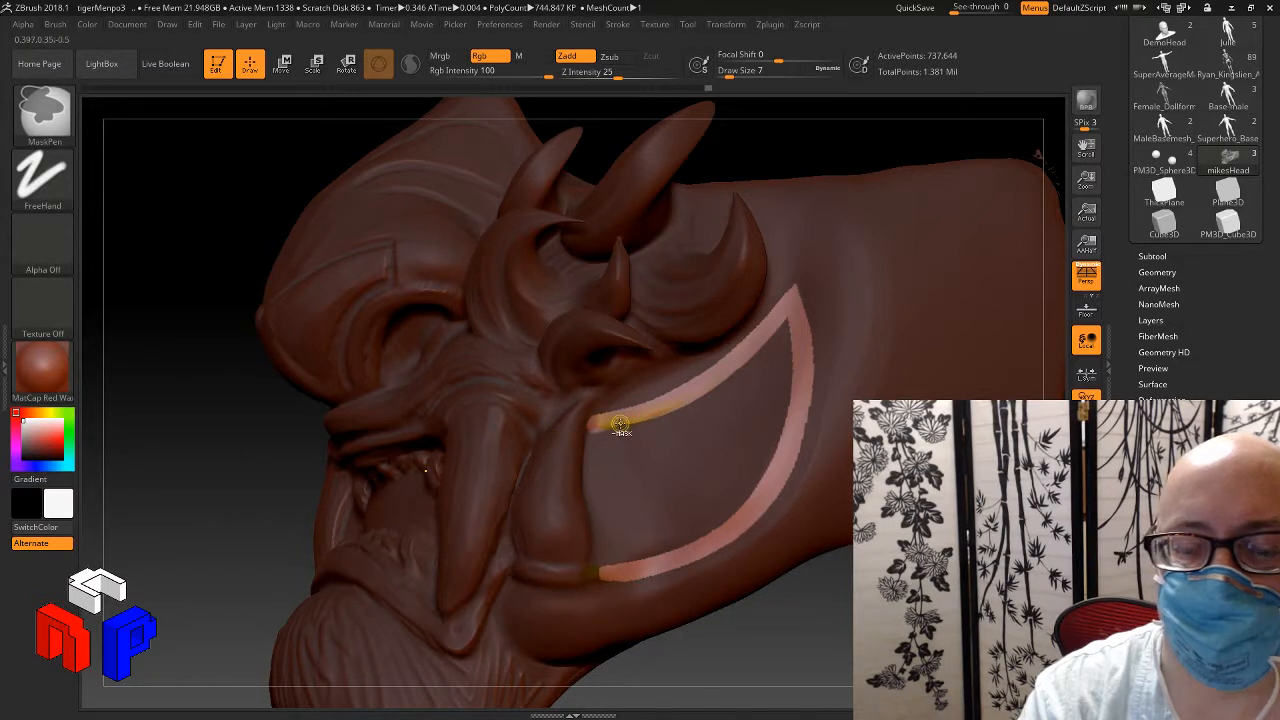
left_click(681, 402, "ctrl+alt")
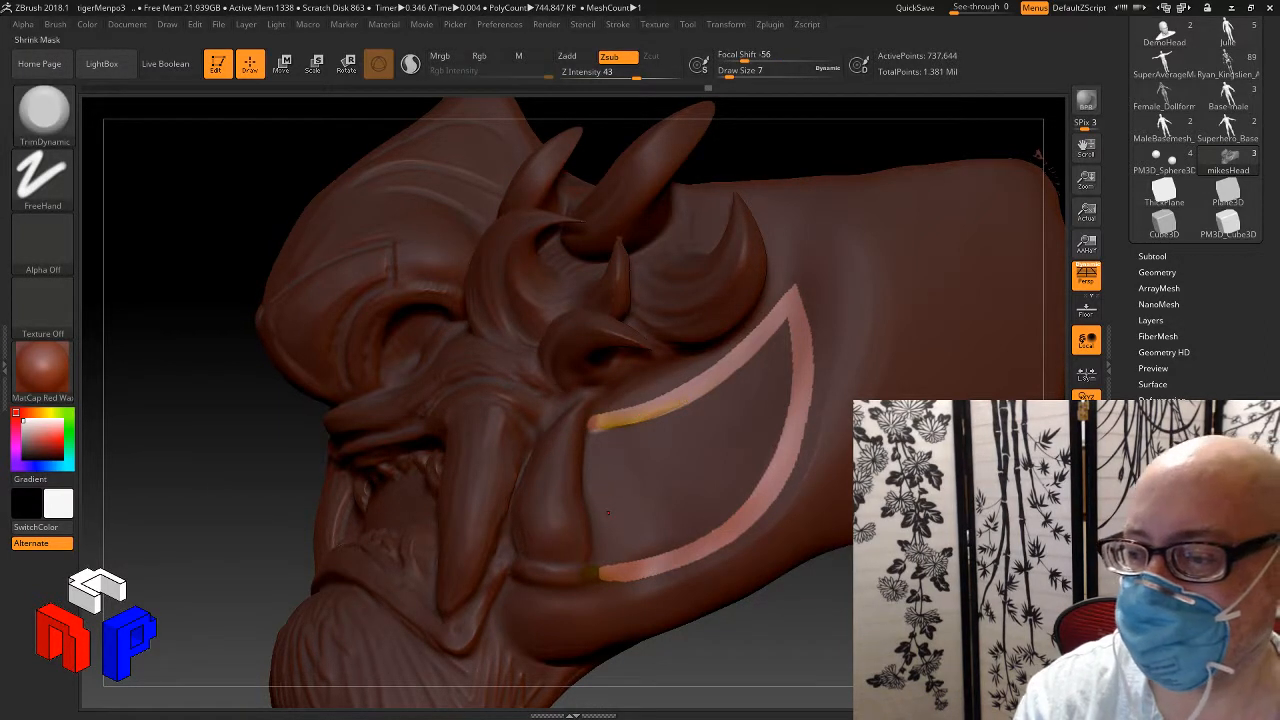
key("ctrl")
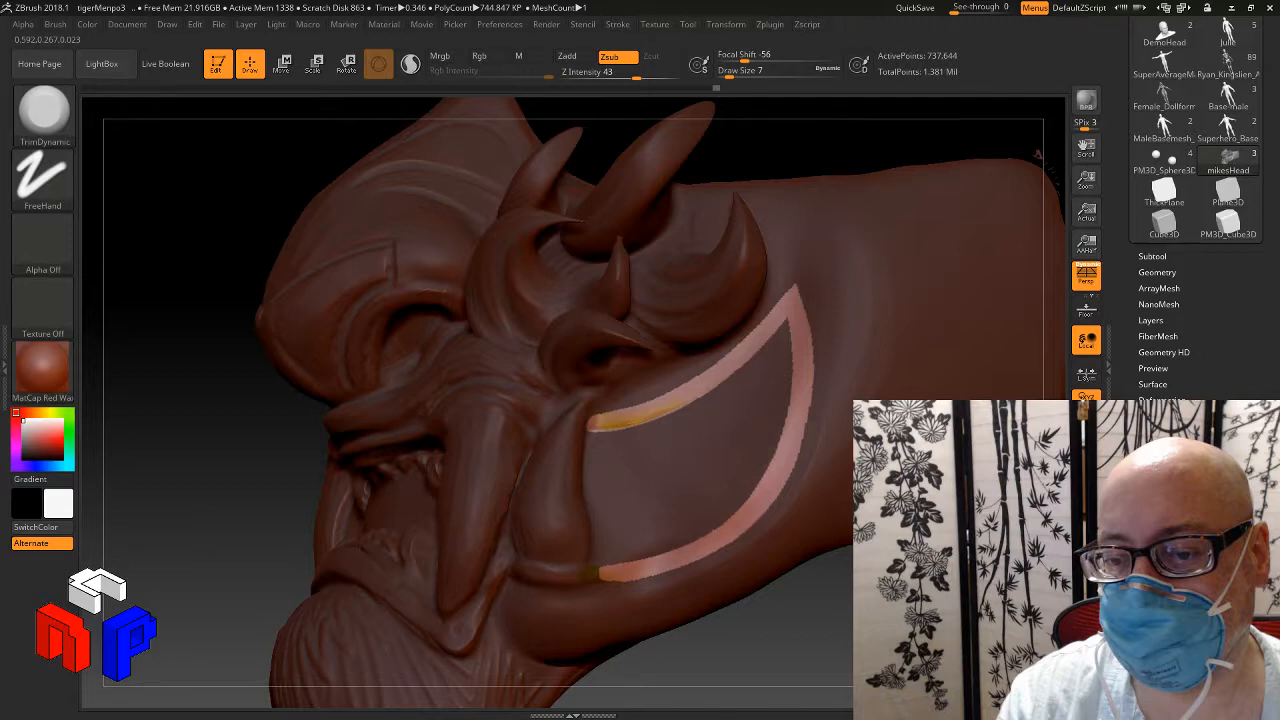
Step: Frame the whole mask and save the project under the new name tigerMenpo3A
mouse_move(1038, 154)
left_mouse_down()
mouse_move(1012, 176)
mouse_move(1050, 152)
left_mouse_up()
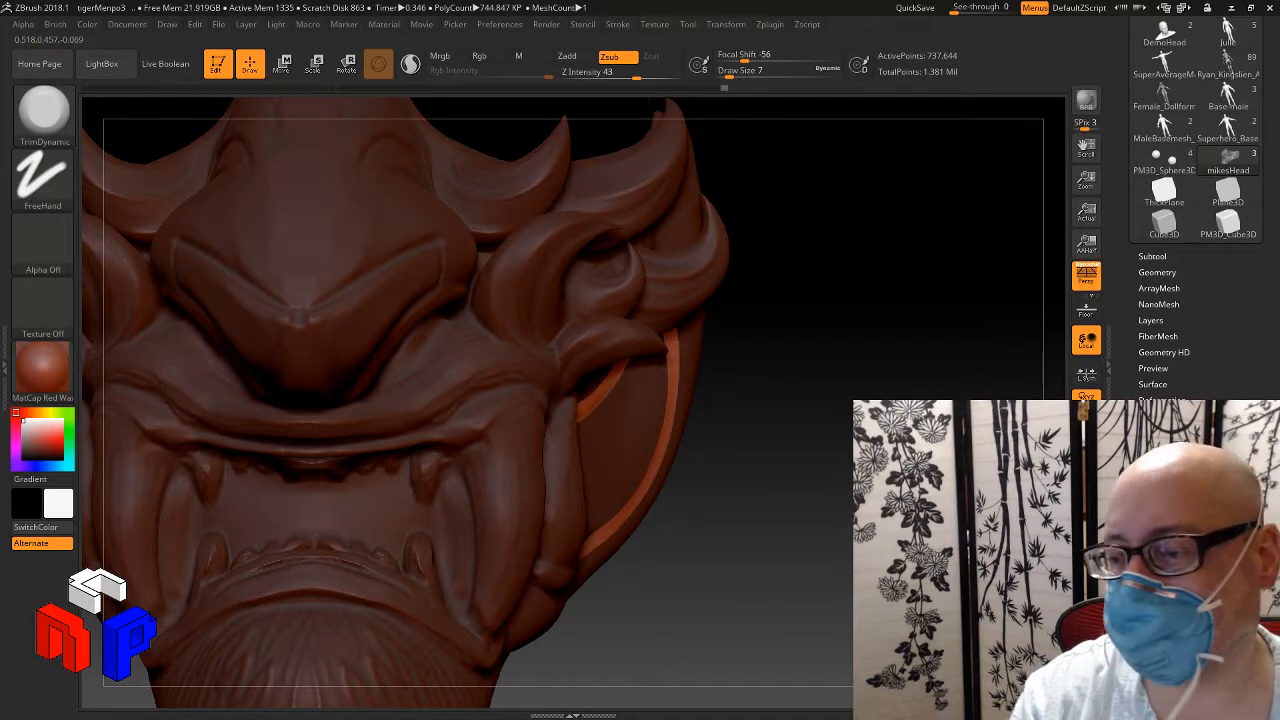
key("f")
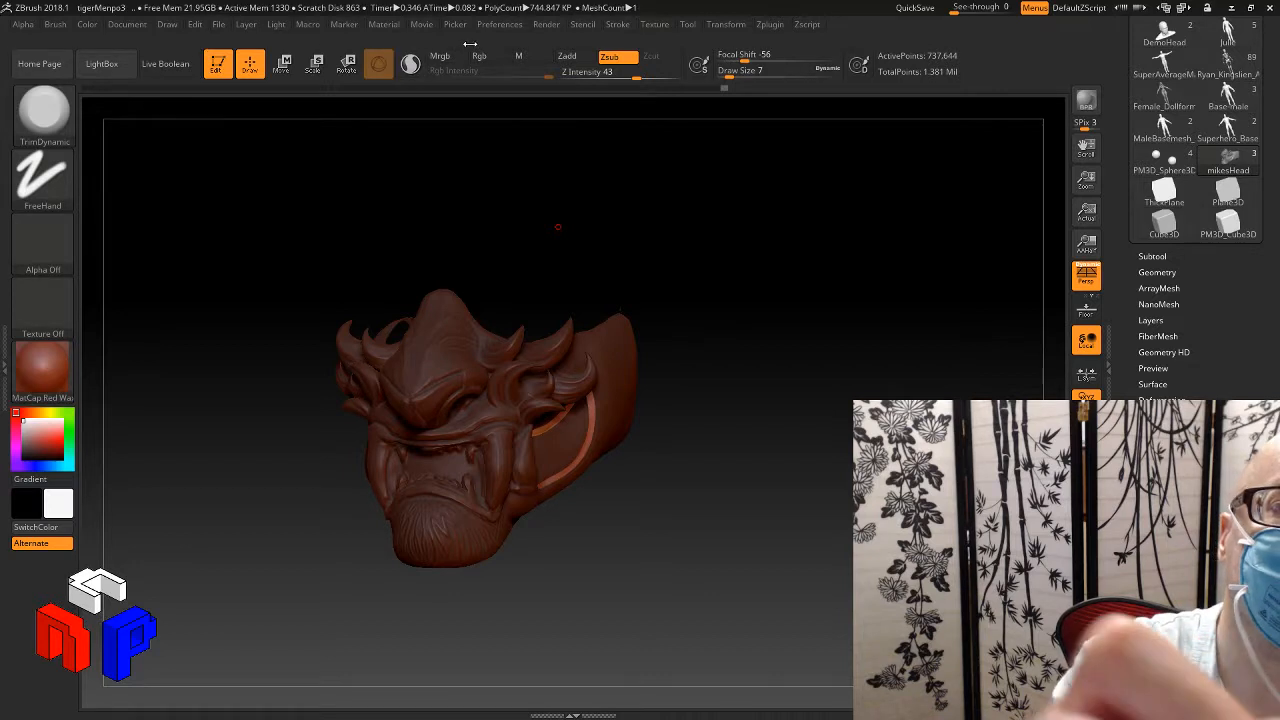
left_click(245, 24)
mouse_move(218, 24)
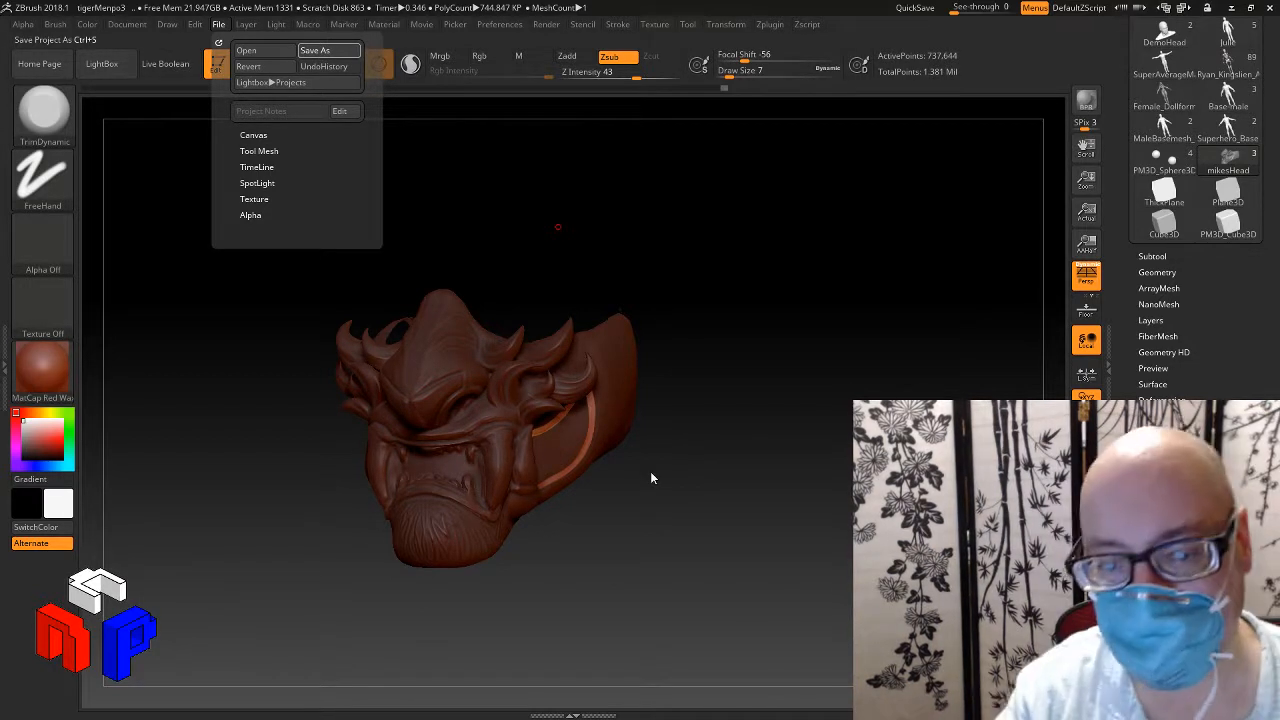
key("ctrl+s")
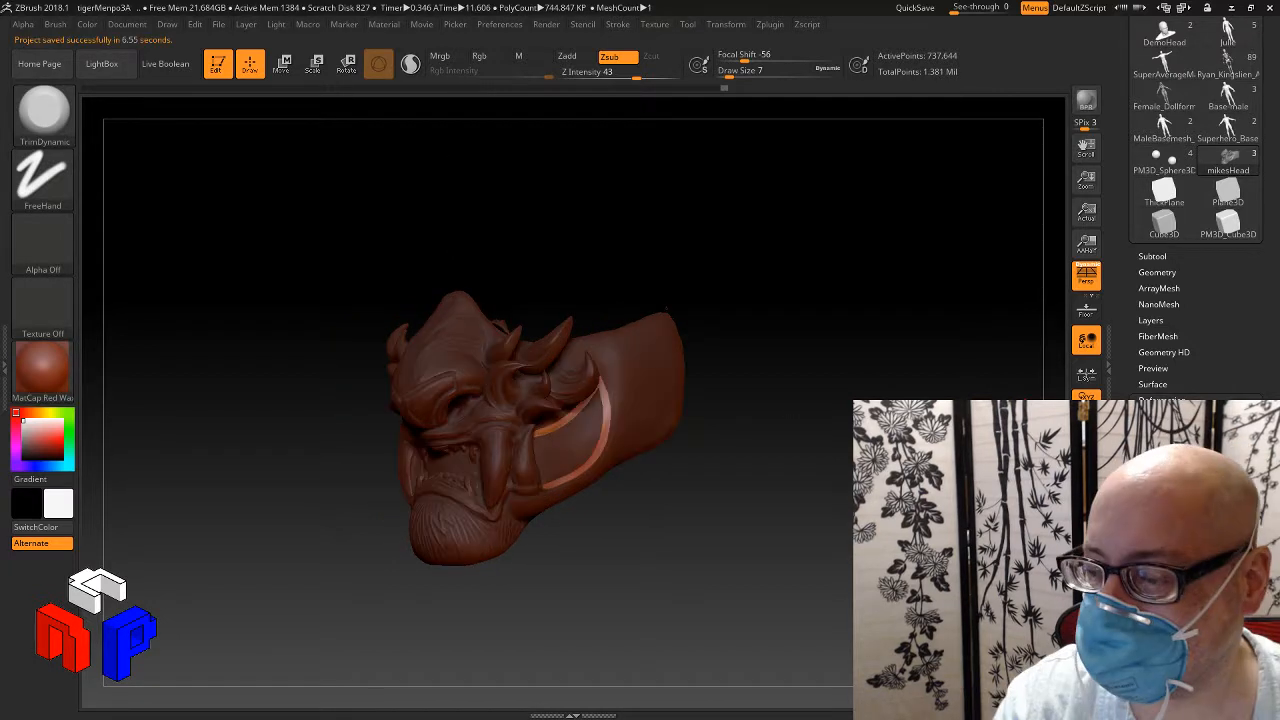
Step: Try different Inflate deformation strengths on the unmasked crescent band and compare the relief from several angles
left_click(1161, 400)
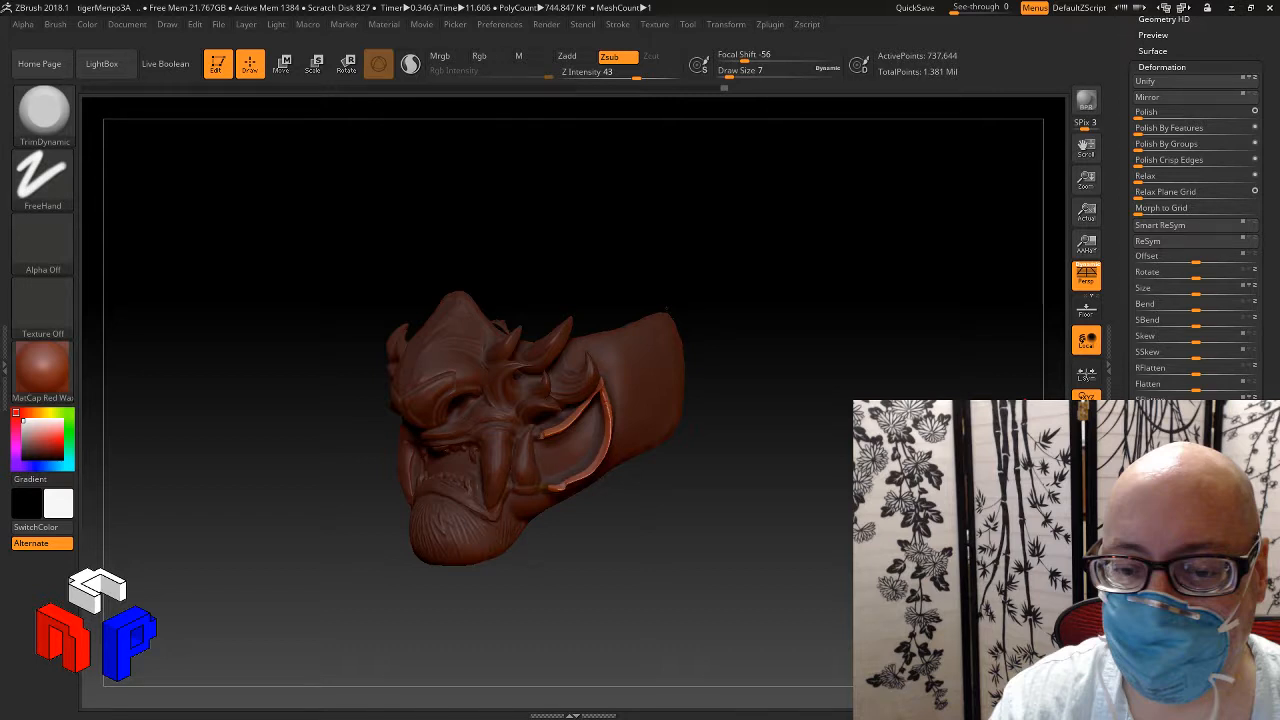
left_click_drag(667, 309, 722, 322)
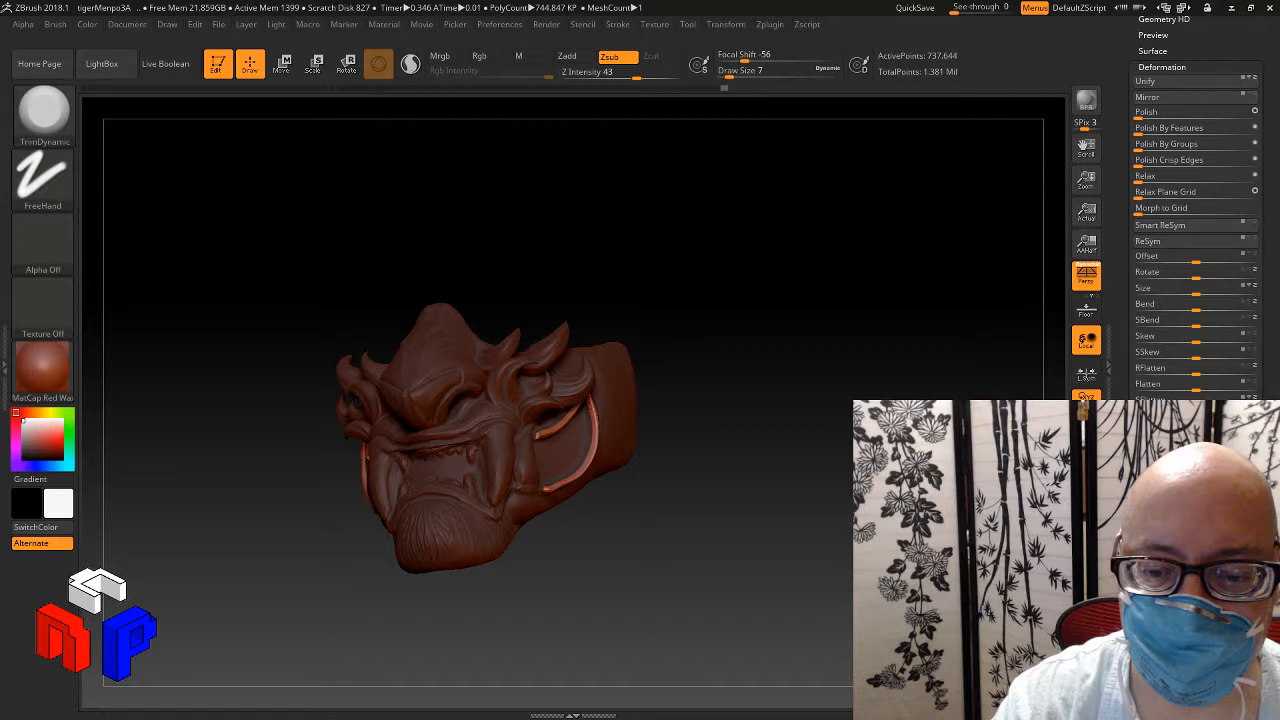
key("ctrl+z")
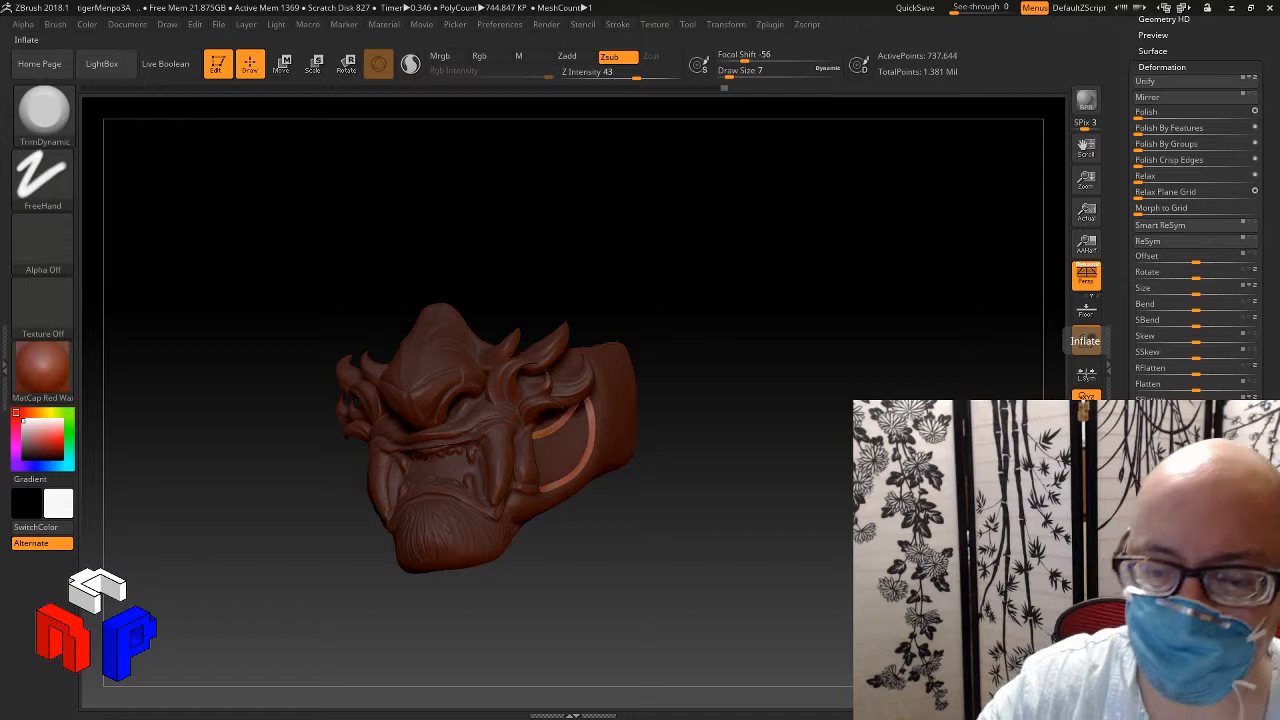
key("Return")
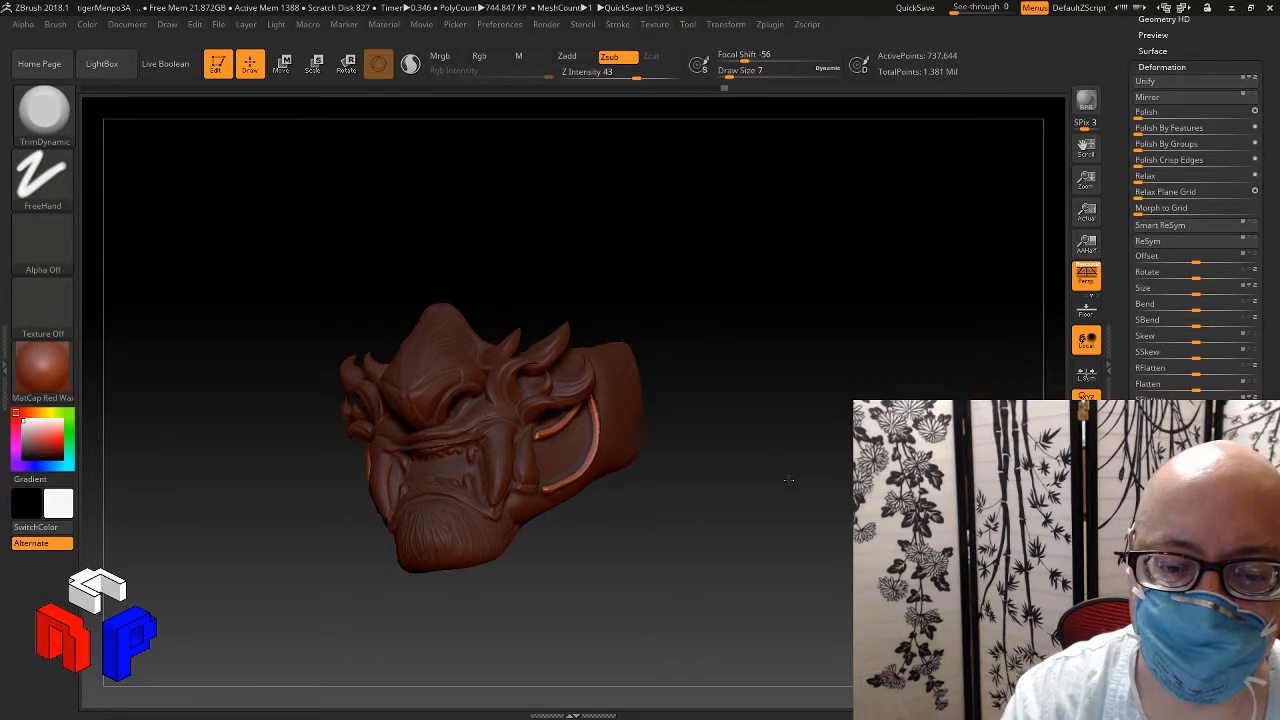
left_click_drag(788, 480, 555, 494)
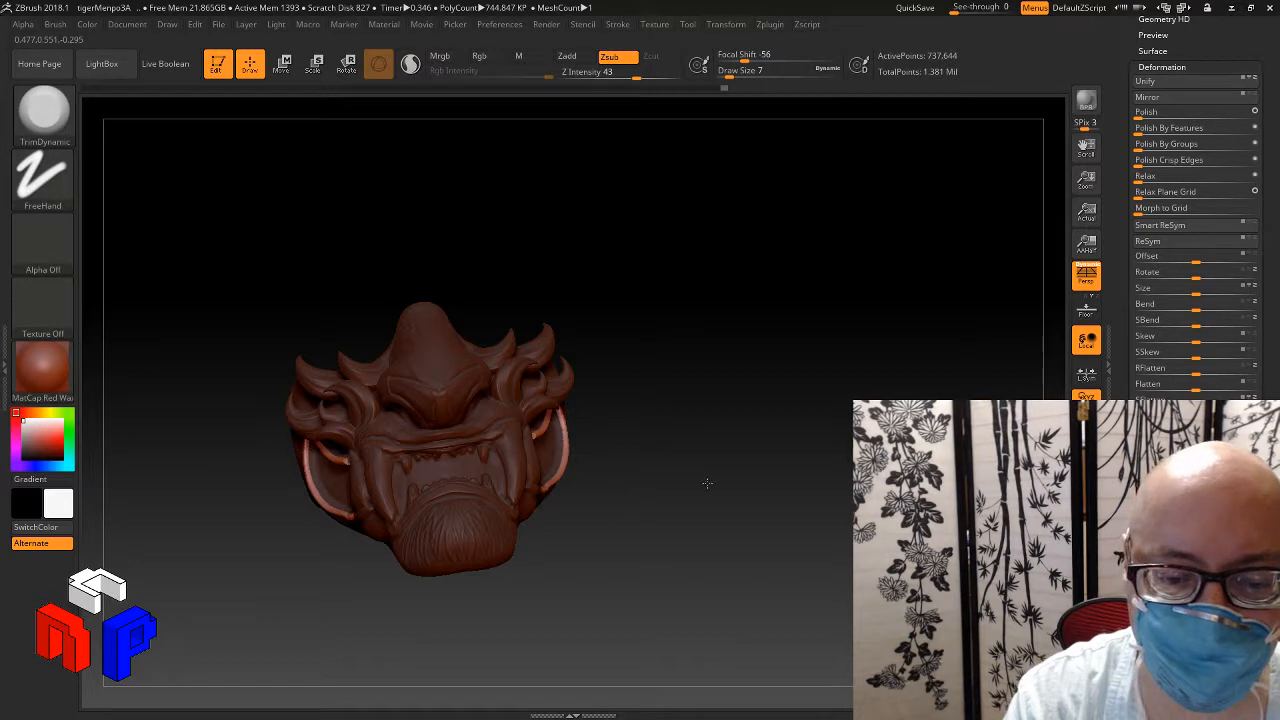
left_click_drag(706, 480, 809, 452)
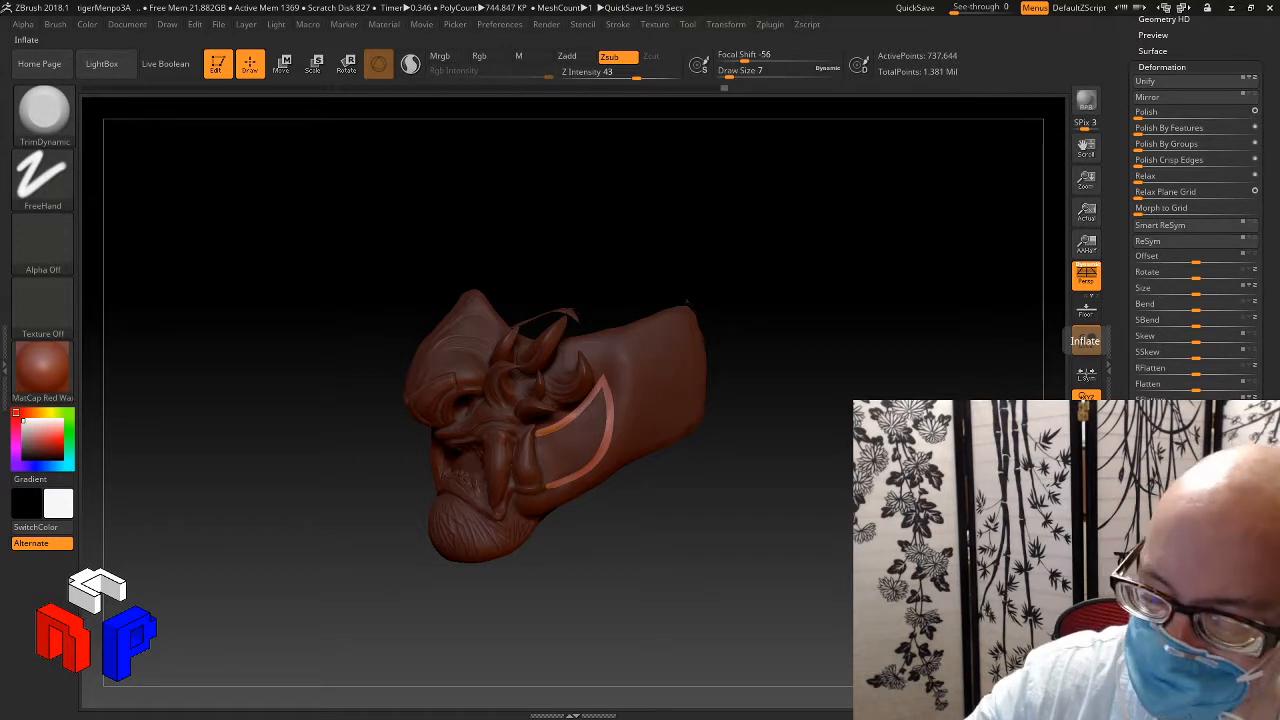
left_click_drag(669, 463, 823, 434)
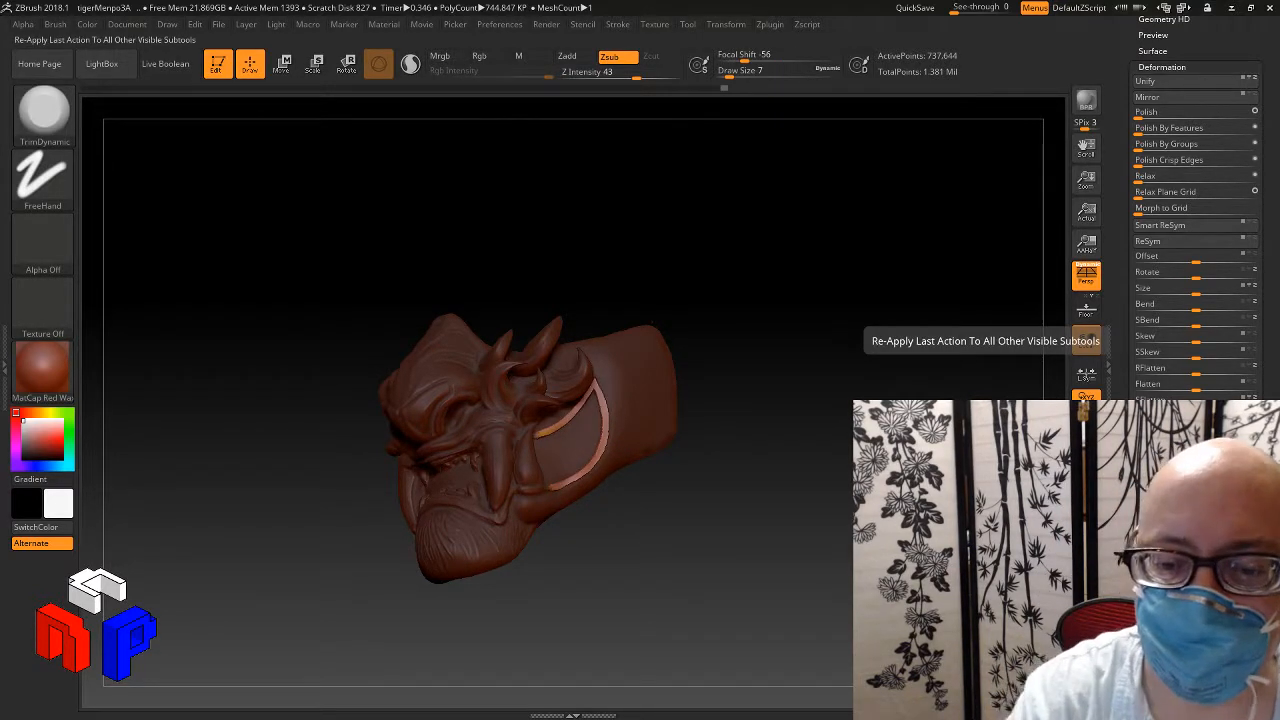
Step: Apply a slight Inflate to the crescent band and toggle the mask inversion to check the raised edges
left_click(1086, 340)
mouse_move(780, 470)
left_mouse_down()
mouse_move(665, 496)
mouse_move(729, 491)
left_mouse_up()
key("ctrl")
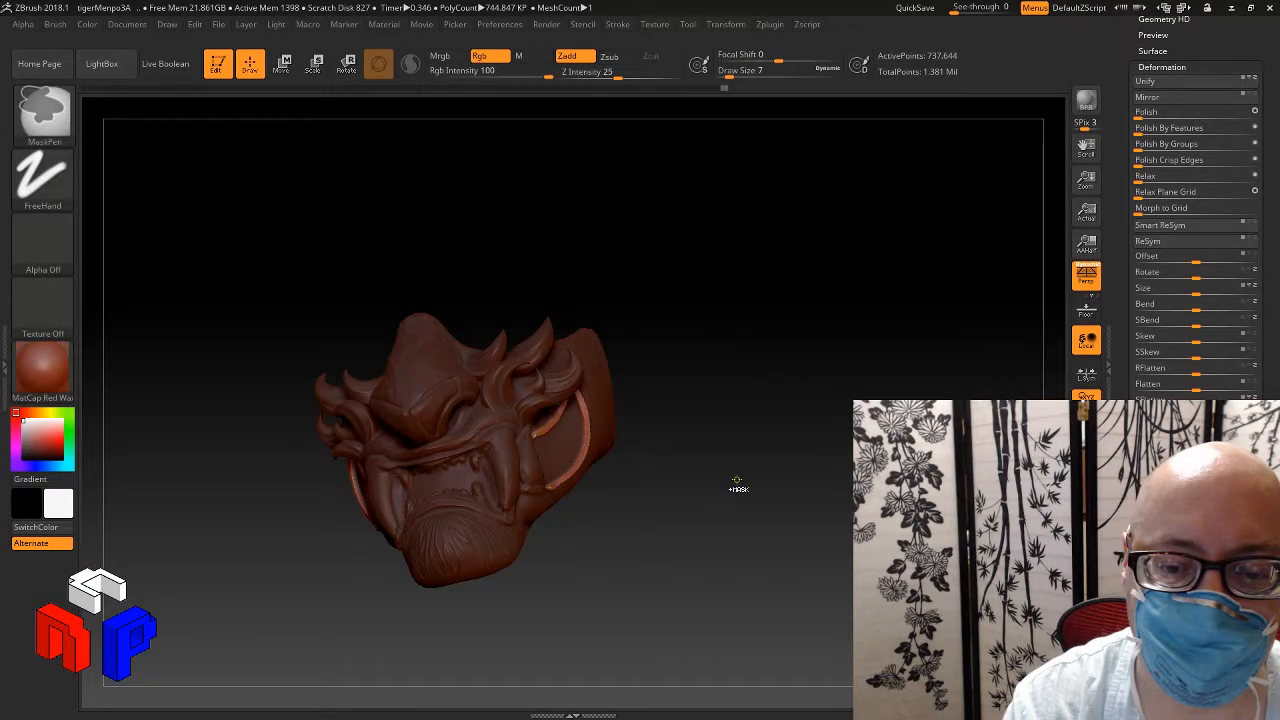
left_click_drag(736, 482, 720, 470)
mouse_move(700, 420)
left_mouse_down("alt")
mouse_move(627, 342)
mouse_move(752, 206)
left_mouse_up("alt")
key("ctrl")
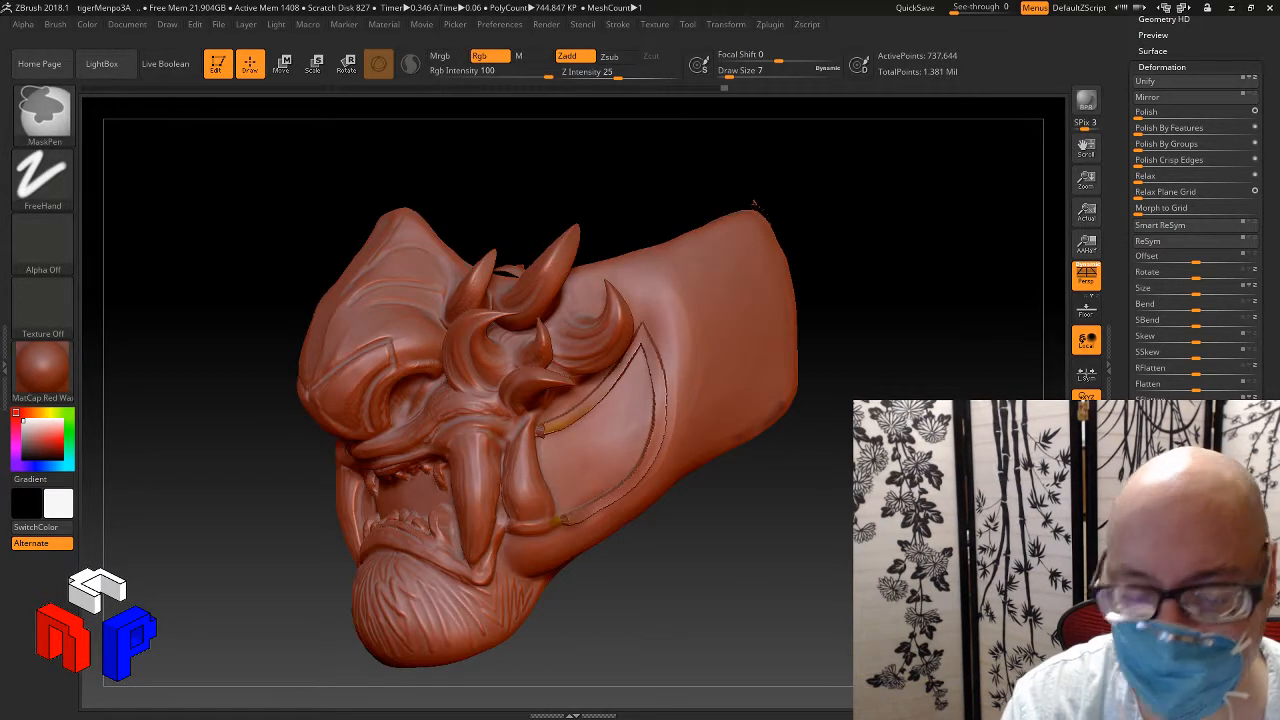
key("ctrl+i")
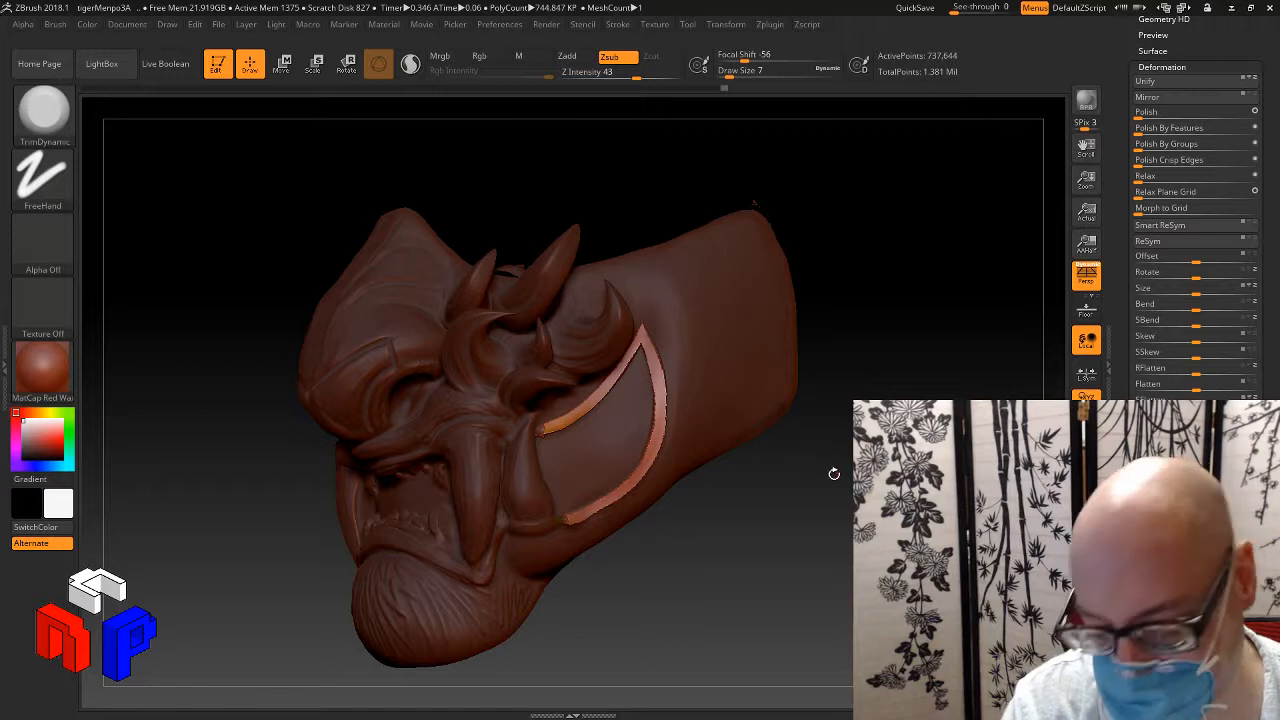
Step: Set the draw size to 18, enable LazyMouse for the Smooth brush, and smooth the raised crescent band
key("s")
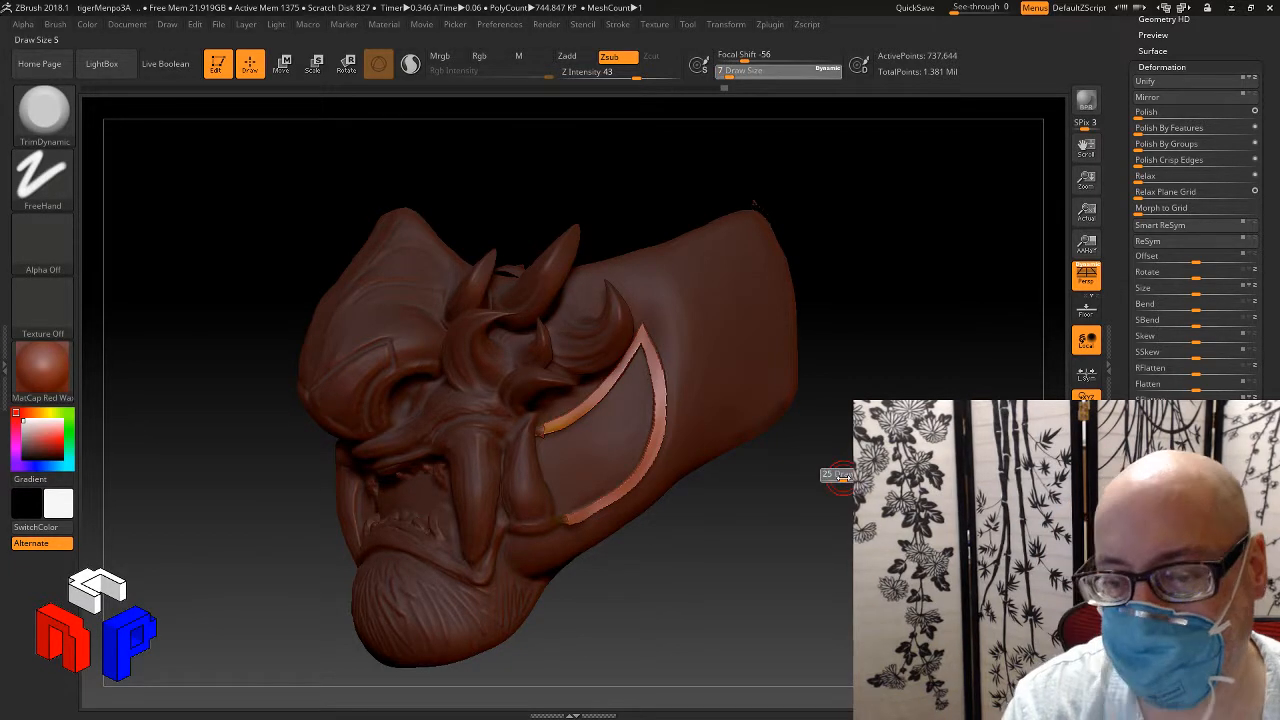
key("shift")
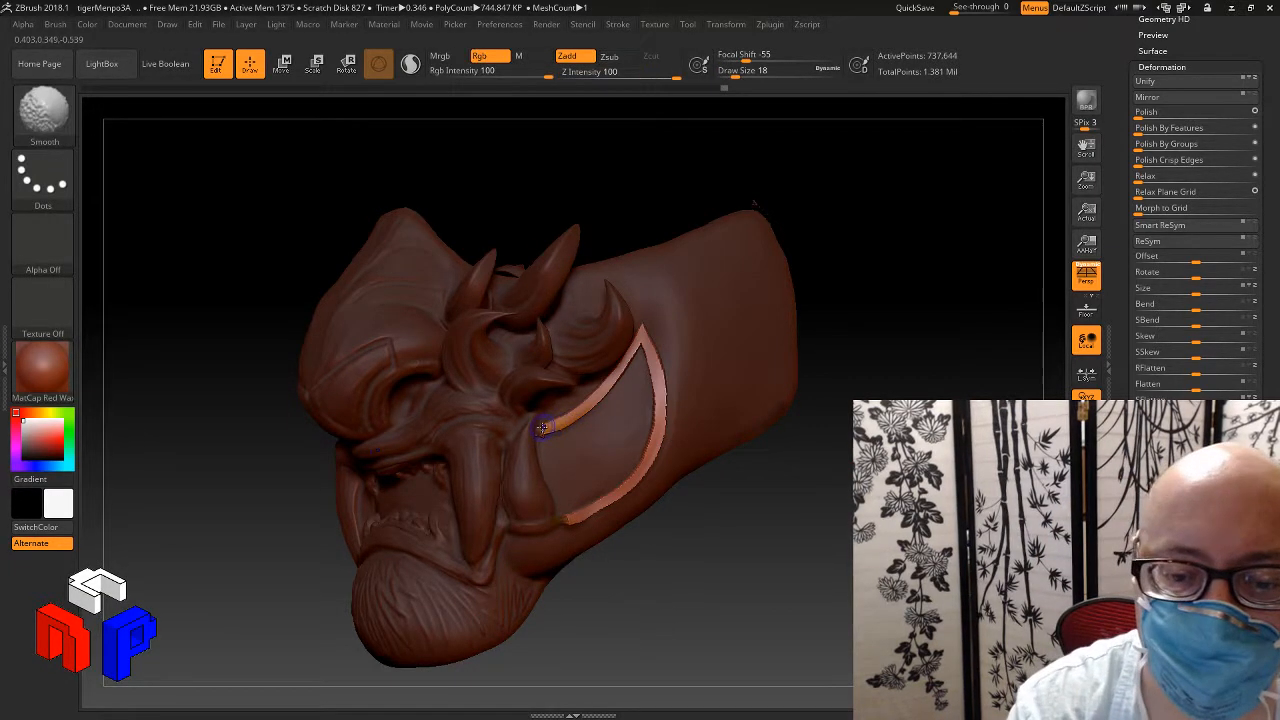
left_click(615, 24)
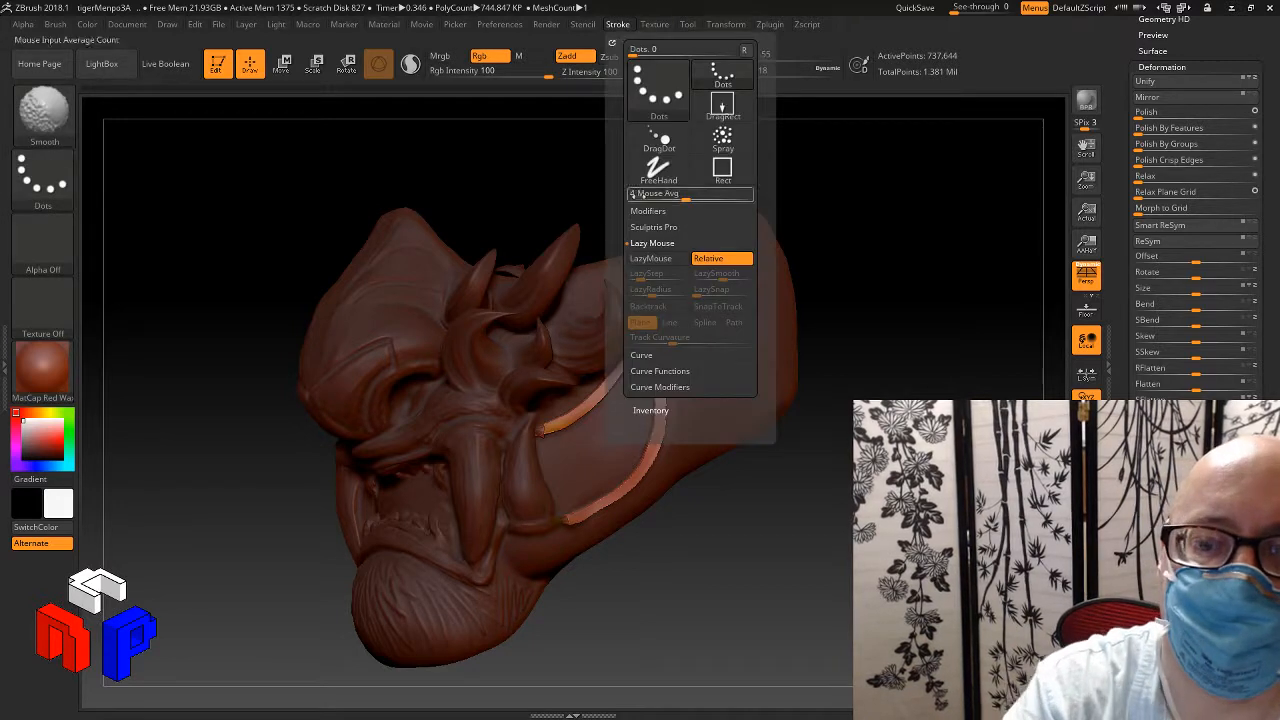
left_click(657, 259)
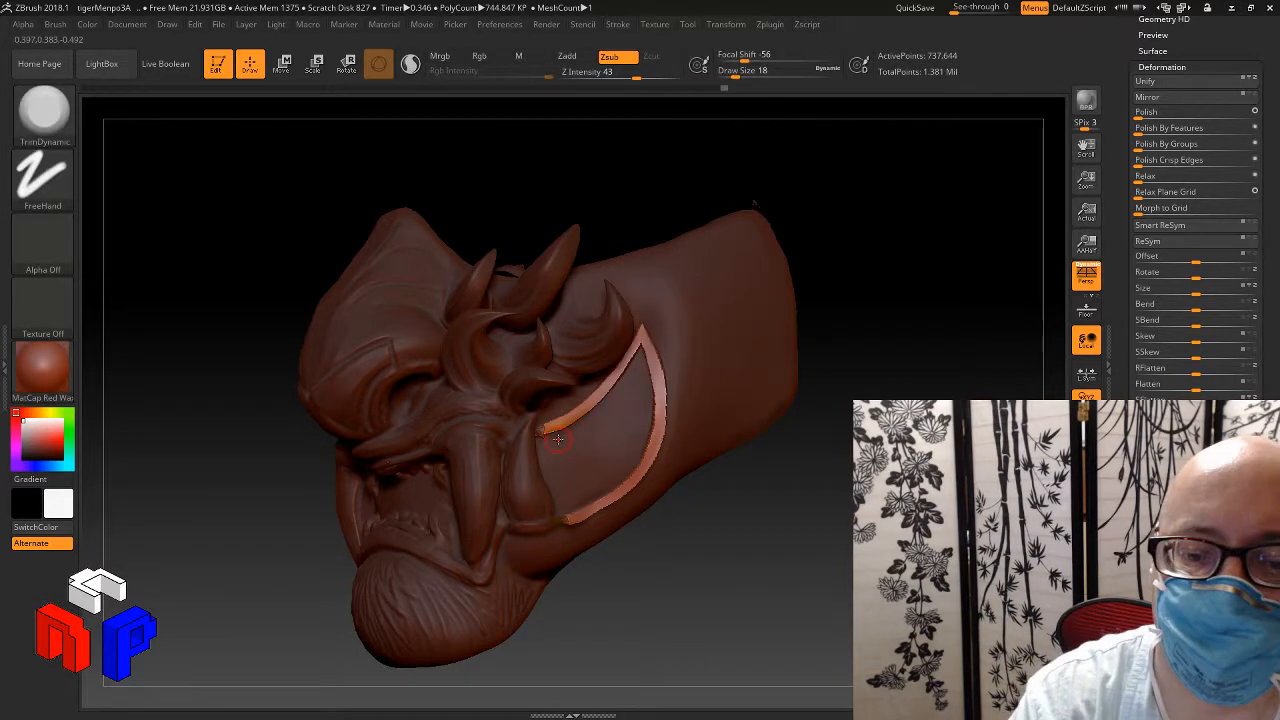
key("shift")
mouse_move(551, 426)
left_mouse_down("shift")
mouse_move(598, 398)
mouse_move(650, 325)
left_mouse_up("shift")
left_click_drag(704, 503, 692, 510)
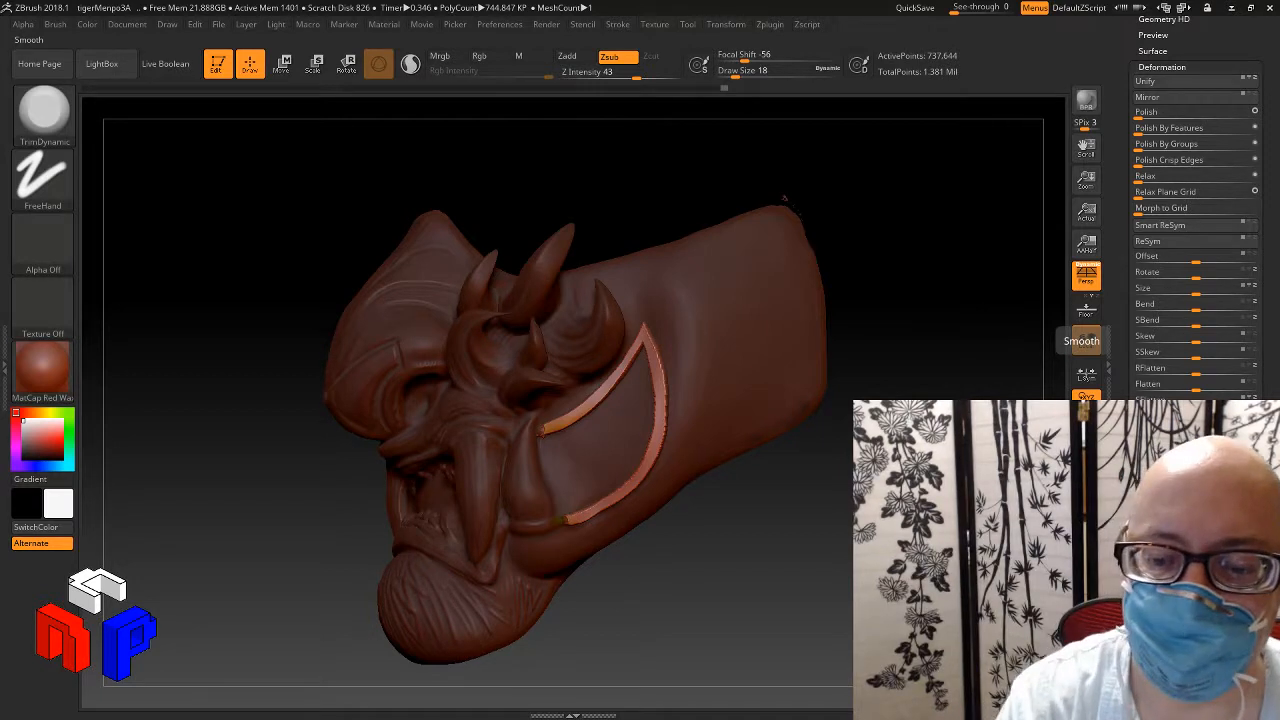
left_click(1086, 340)
left_click_drag(760, 483, 833, 451)
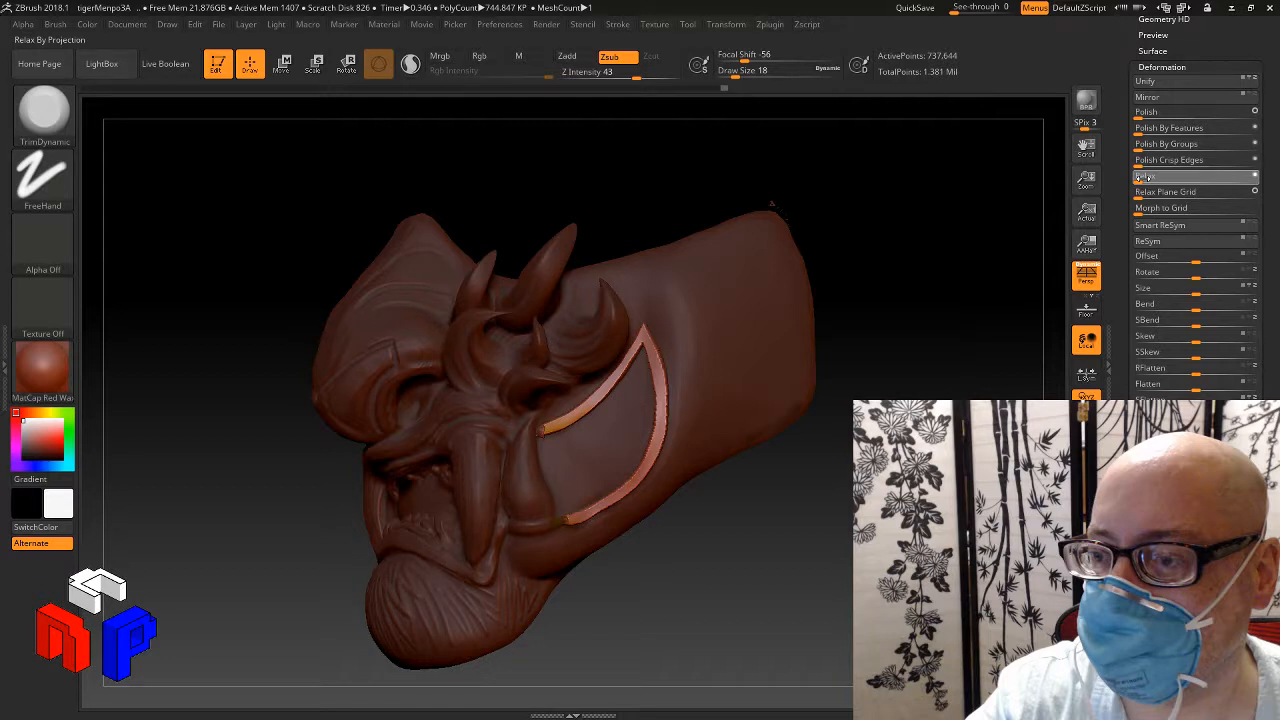
Step: Apply the Relax deformation to the crescent band and remove the masking from the surrounding surface
left_click_drag(1143, 177, 1251, 176)
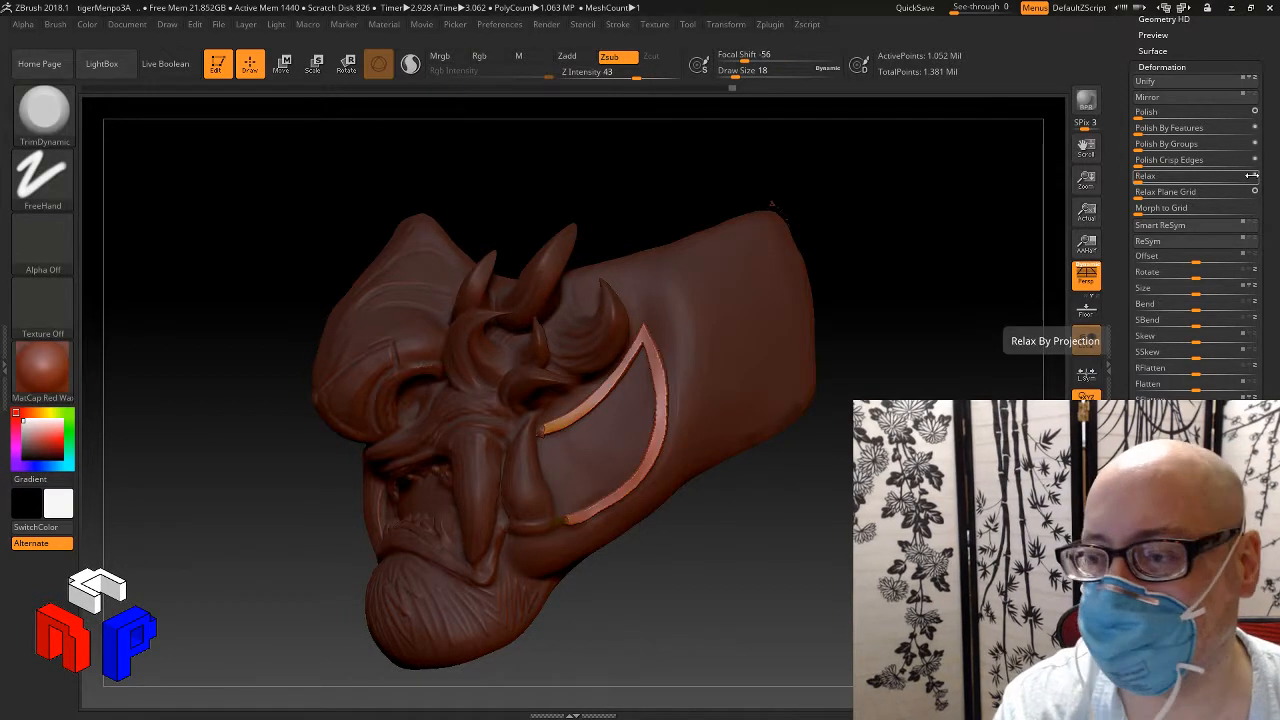
left_click(1186, 177)
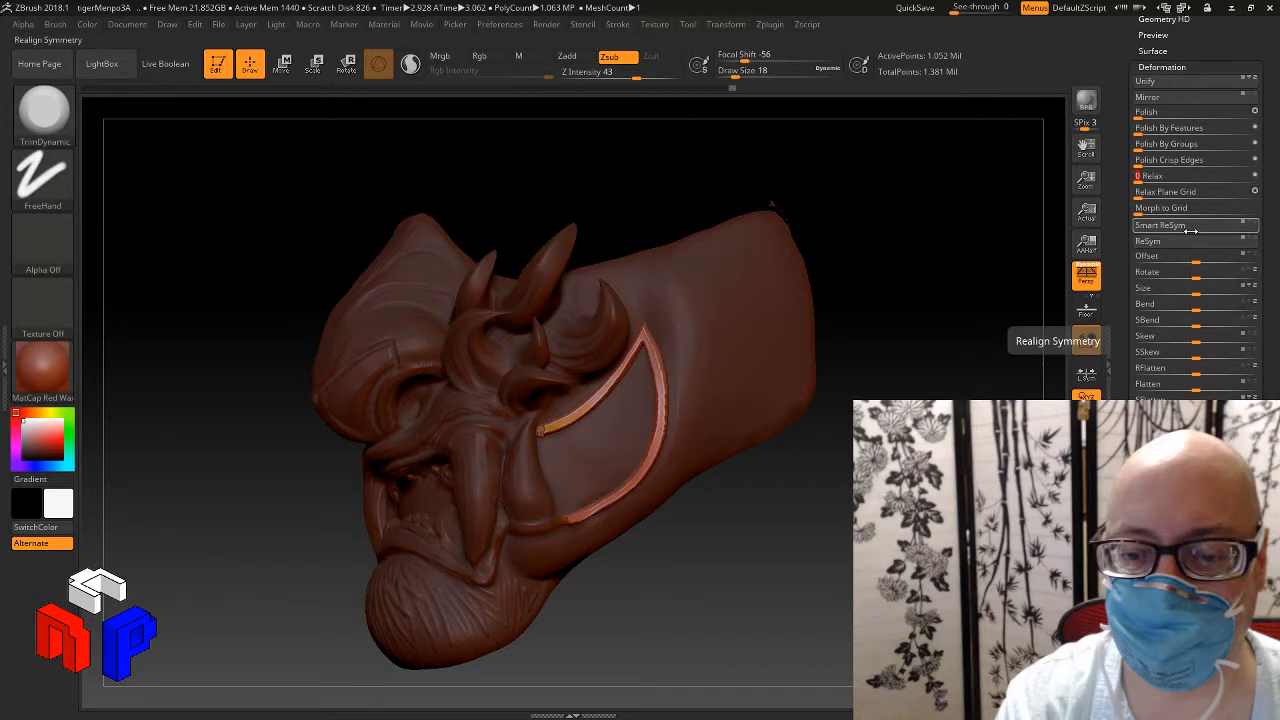
left_click(1087, 340)
mouse_move(853, 476)
left_mouse_down()
mouse_move(829, 477)
mouse_move(852, 471)
left_mouse_up()
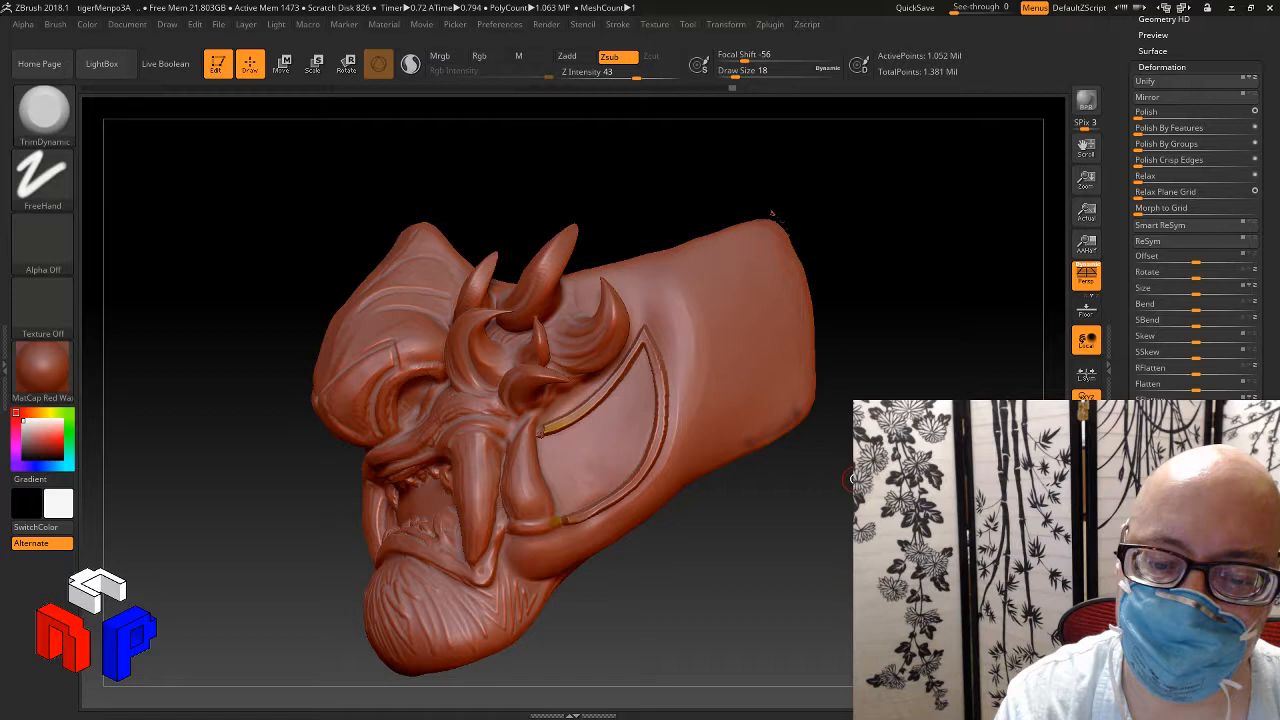
Step: Undo the recent Inflate, smoothing and Relax edits on the crescent band, back to the flat band with its surroundings masked
mouse_move(852, 480)
left_mouse_down()
mouse_move(877, 470)
mouse_move(825, 497)
mouse_move(848, 458)
left_mouse_up()
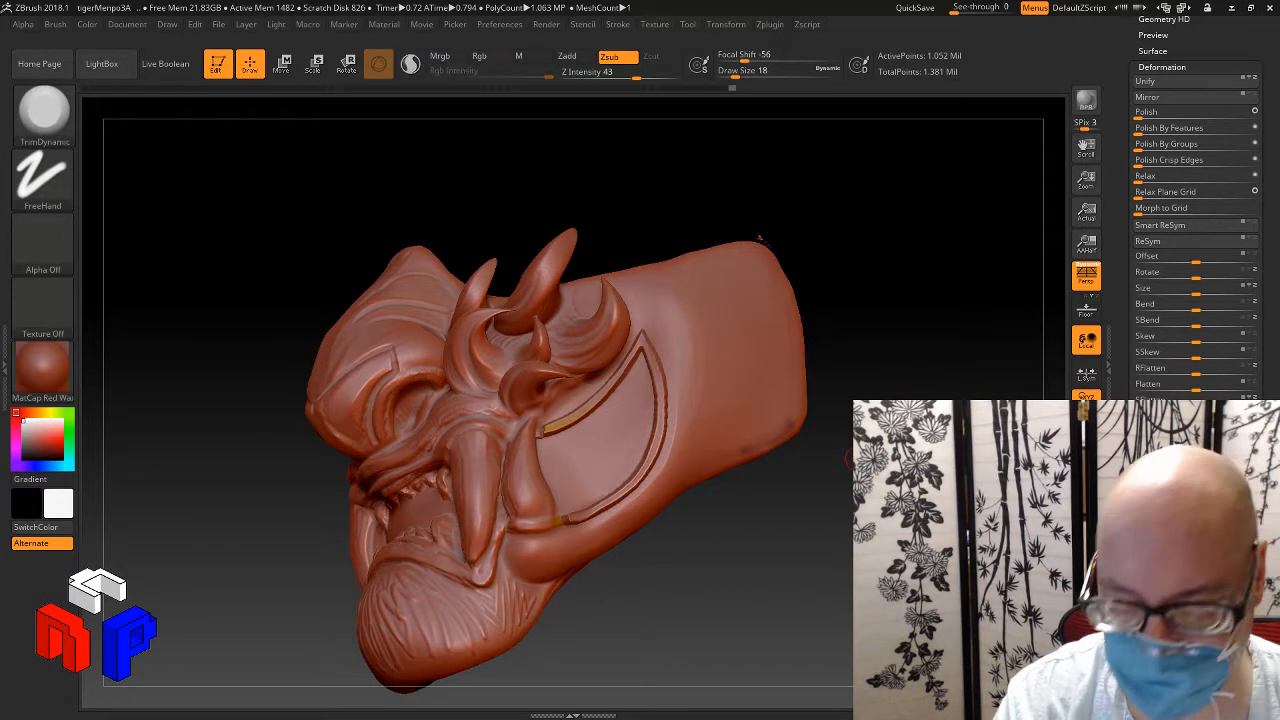
left_click(856, 458, "ctrl")
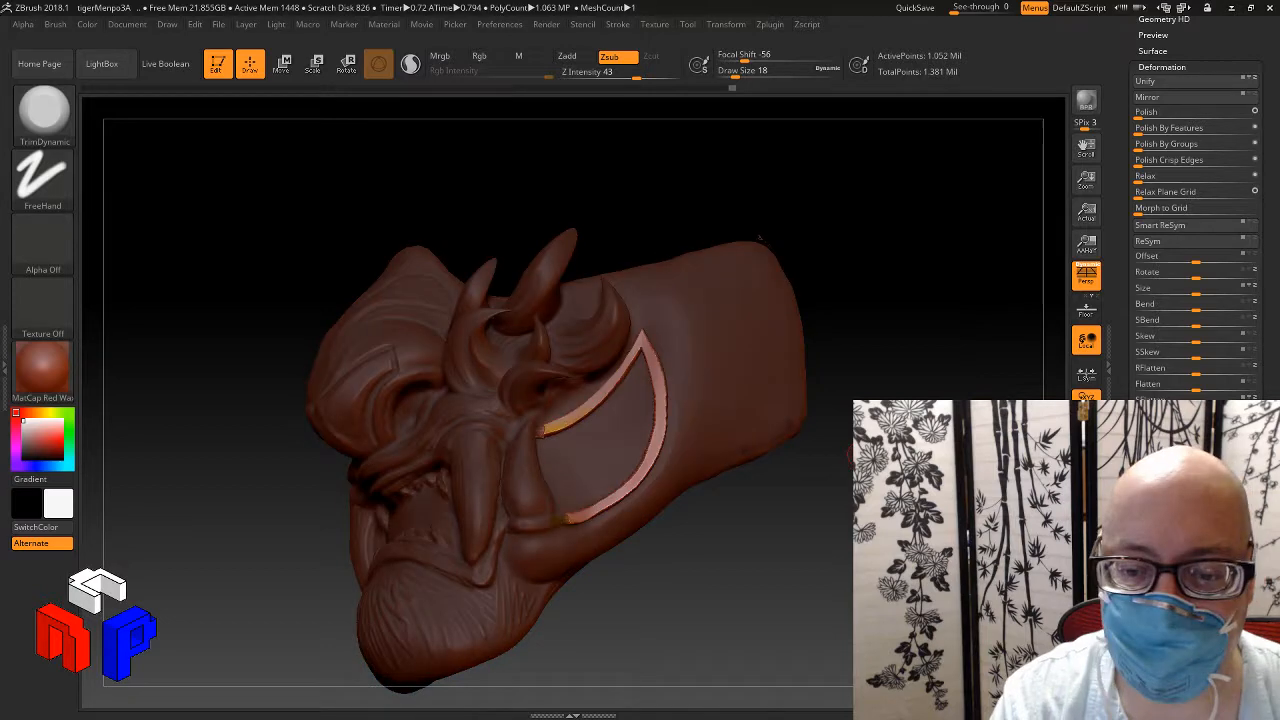
key("ctrl+z")
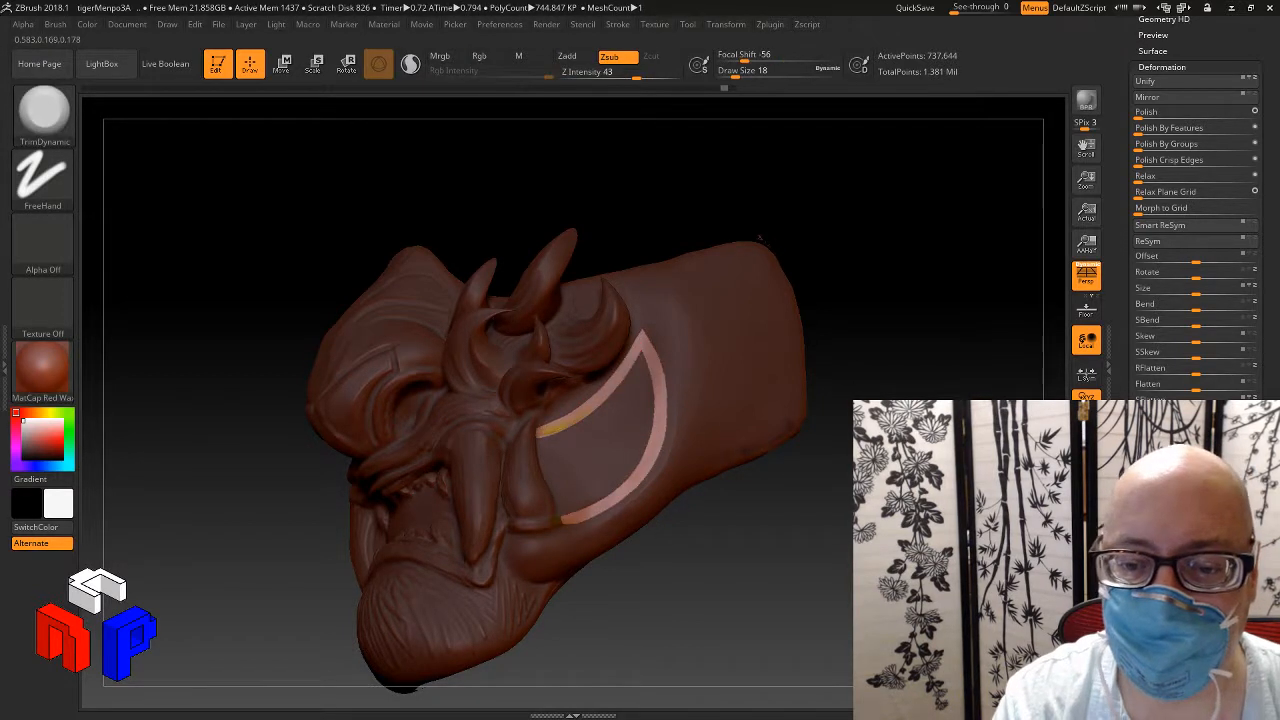
Step: Set the draw size to 4 and refine the mask edges at the inner end of the crescent band's upper arm with MaskPen
mouse_move(840, 330)
left_mouse_down()
mouse_move(852, 330)
mouse_move(776, 300)
mouse_move(776, 230)
mouse_move(806, 506)
mouse_move(818, 511)
left_mouse_up()
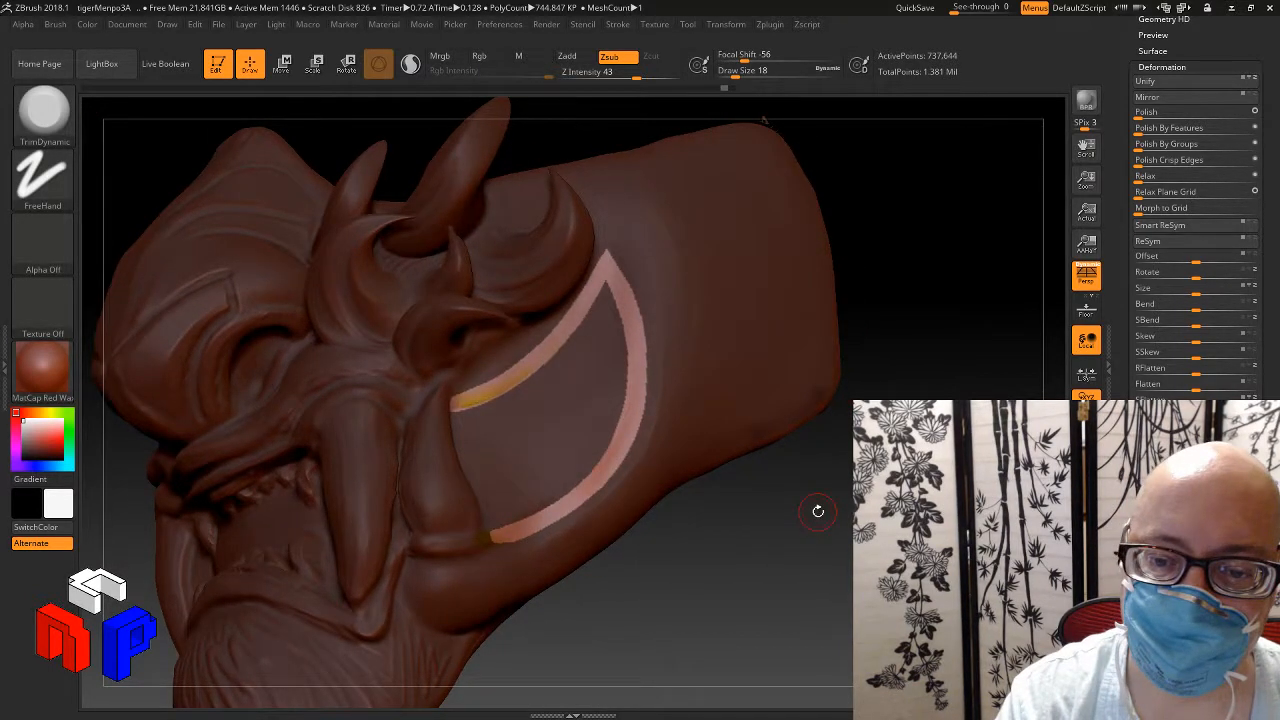
key("s")
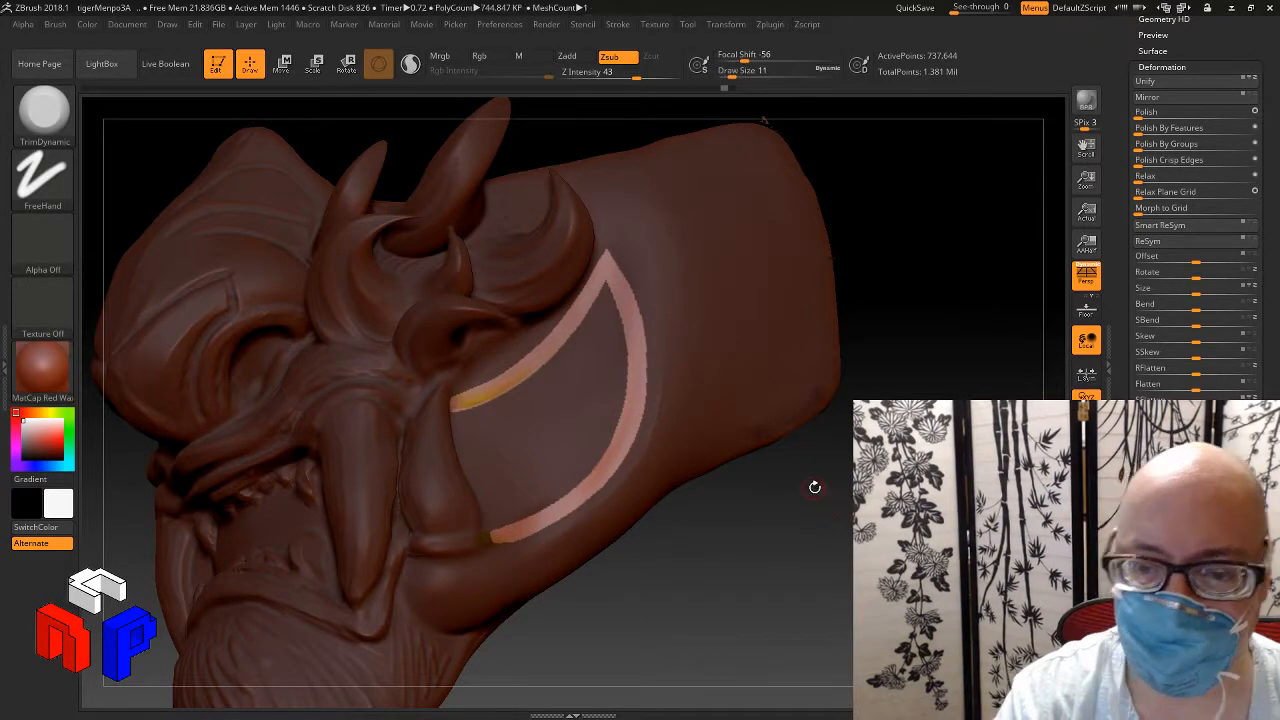
key("ctrl")
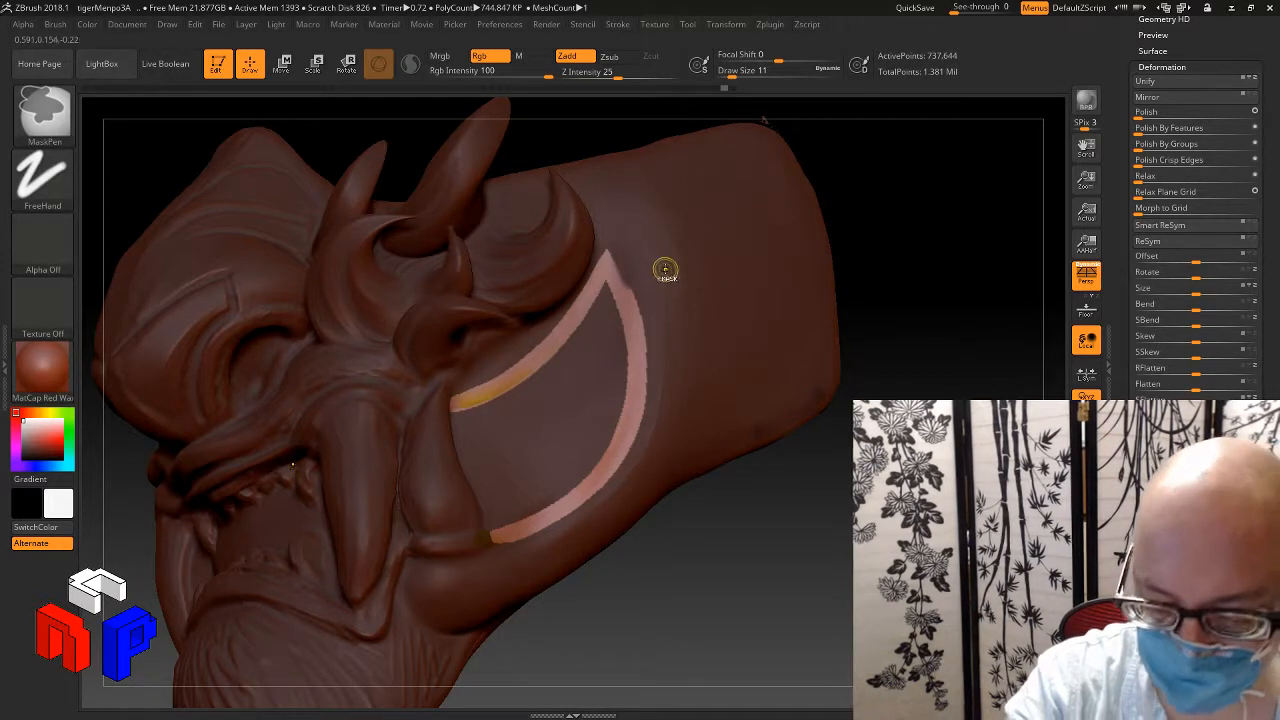
key("ctrl")
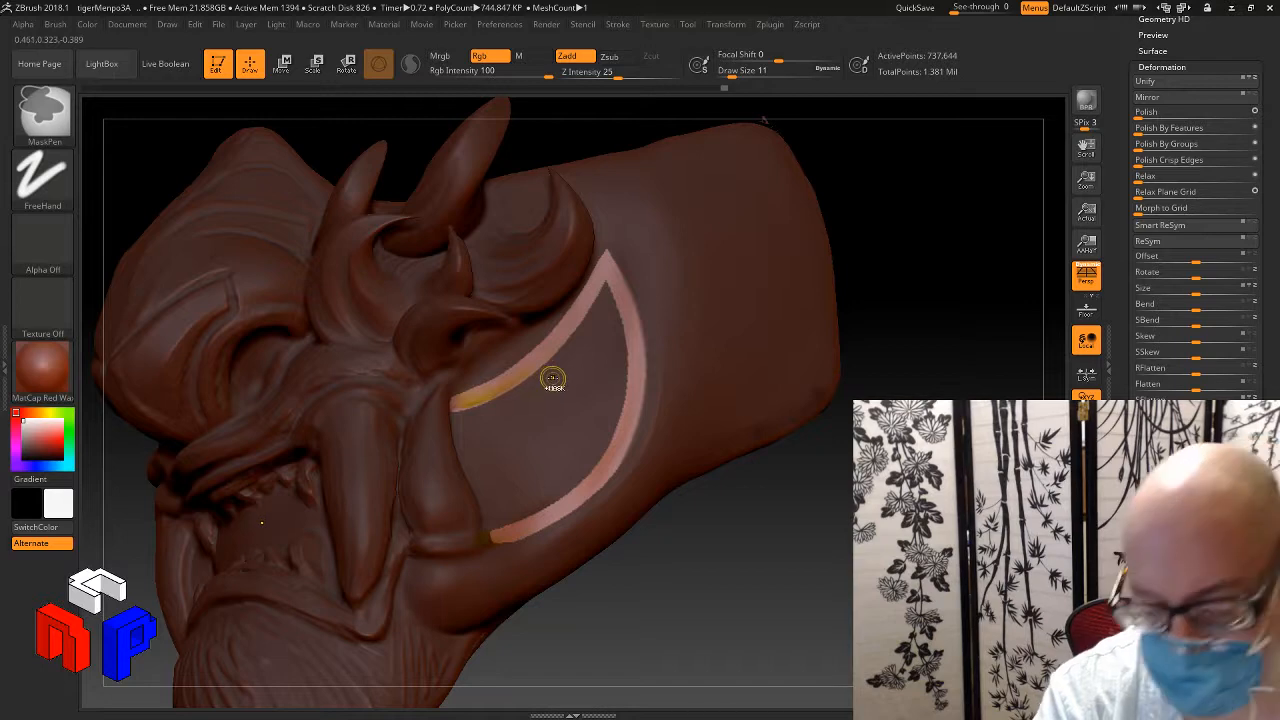
key("s")
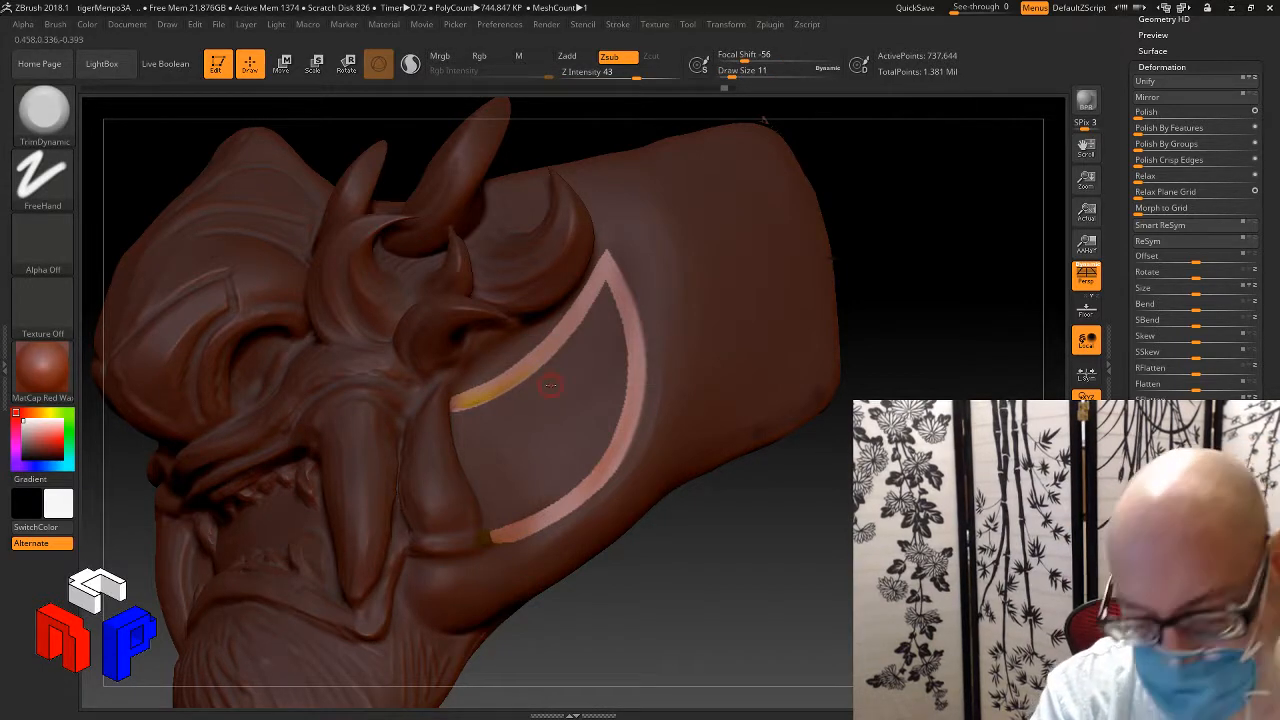
key("s")
left_click(548, 388)
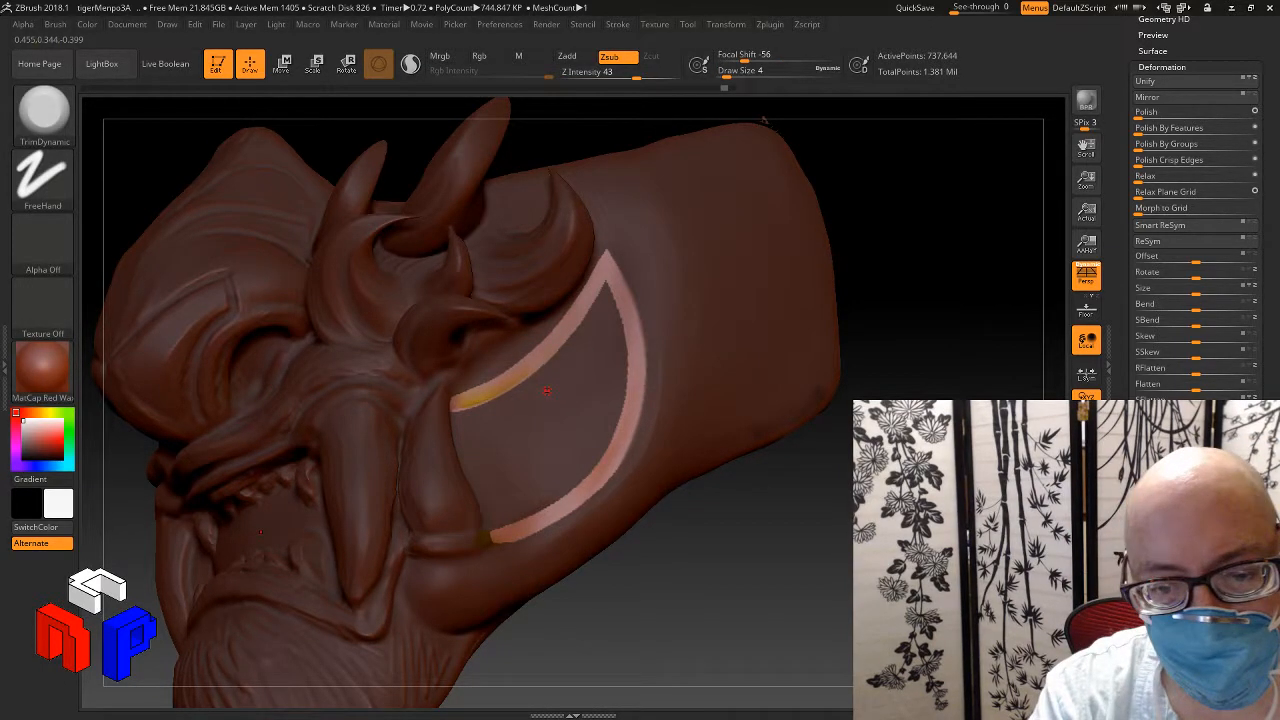
key("ctrl")
left_click_drag(510, 393, 436, 420, "ctrl+alt")
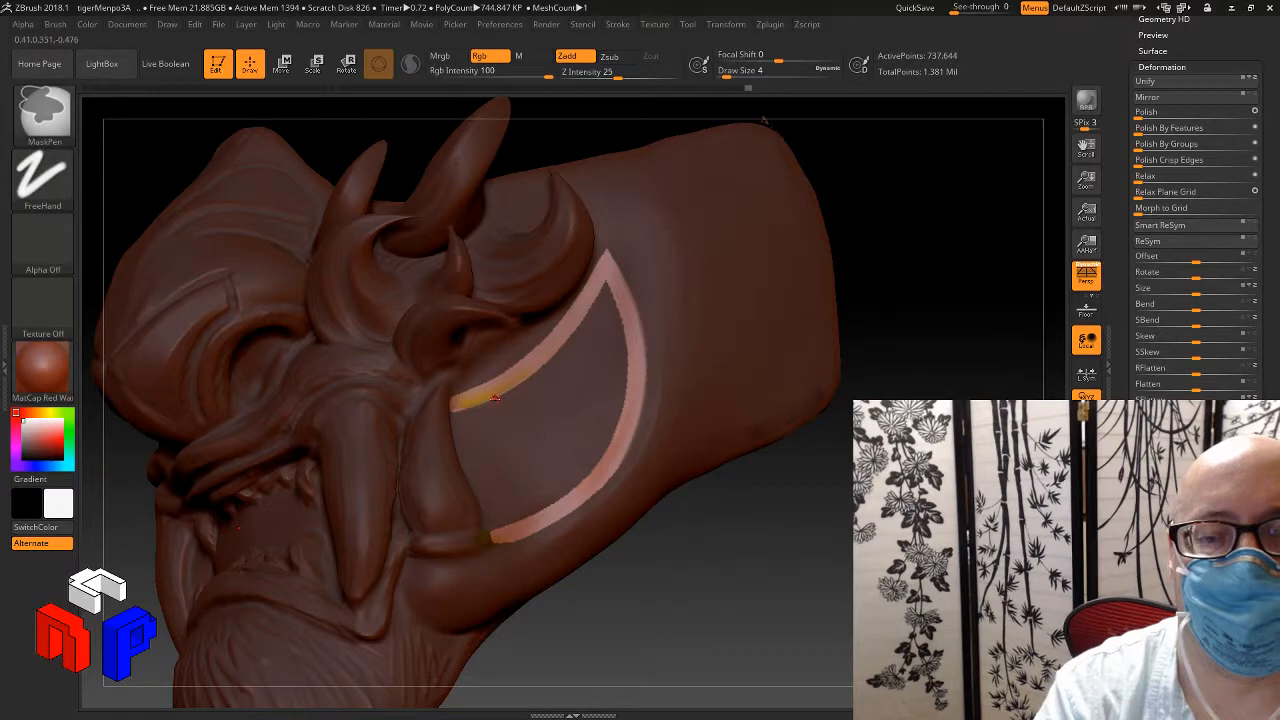
mouse_move(495, 398)
right_mouse_down()
mouse_move(520, 400)
mouse_move(495, 402)
right_mouse_up()
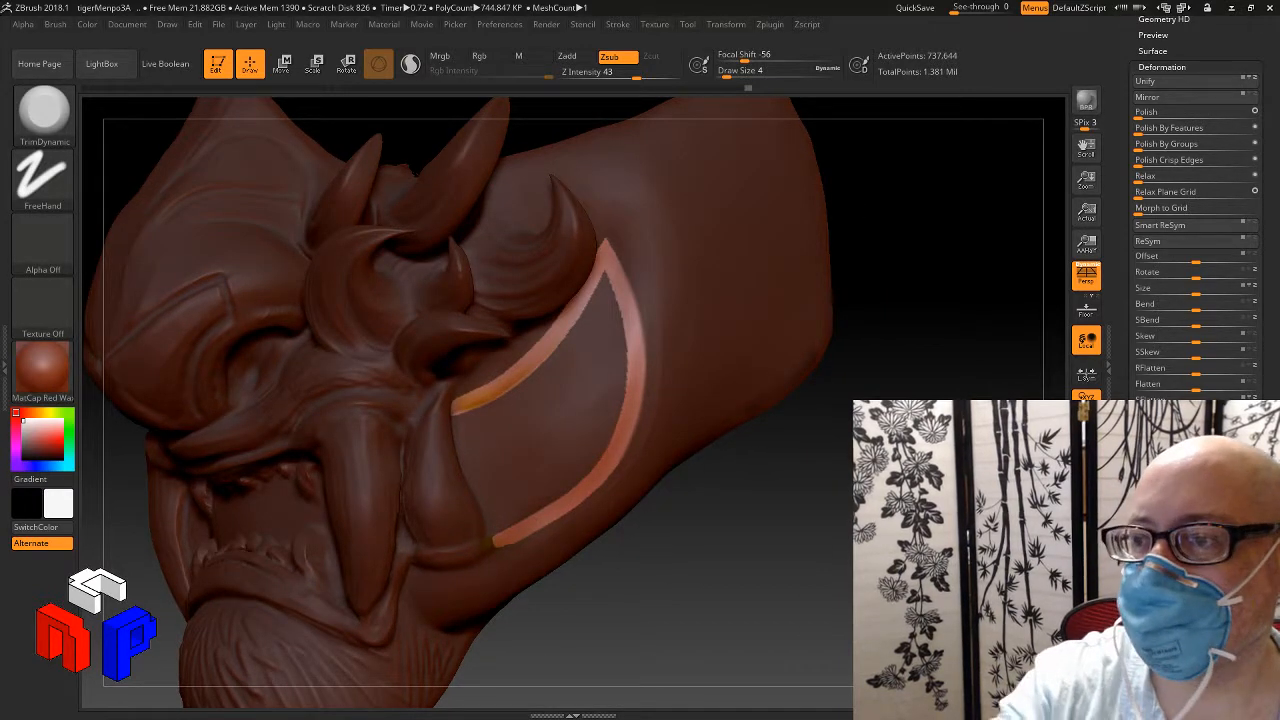
Step: Open the Masking settings and check the SharpenMask and ShrinkMask options for the crescent mask
scroll(1195, 200, "up", 5)
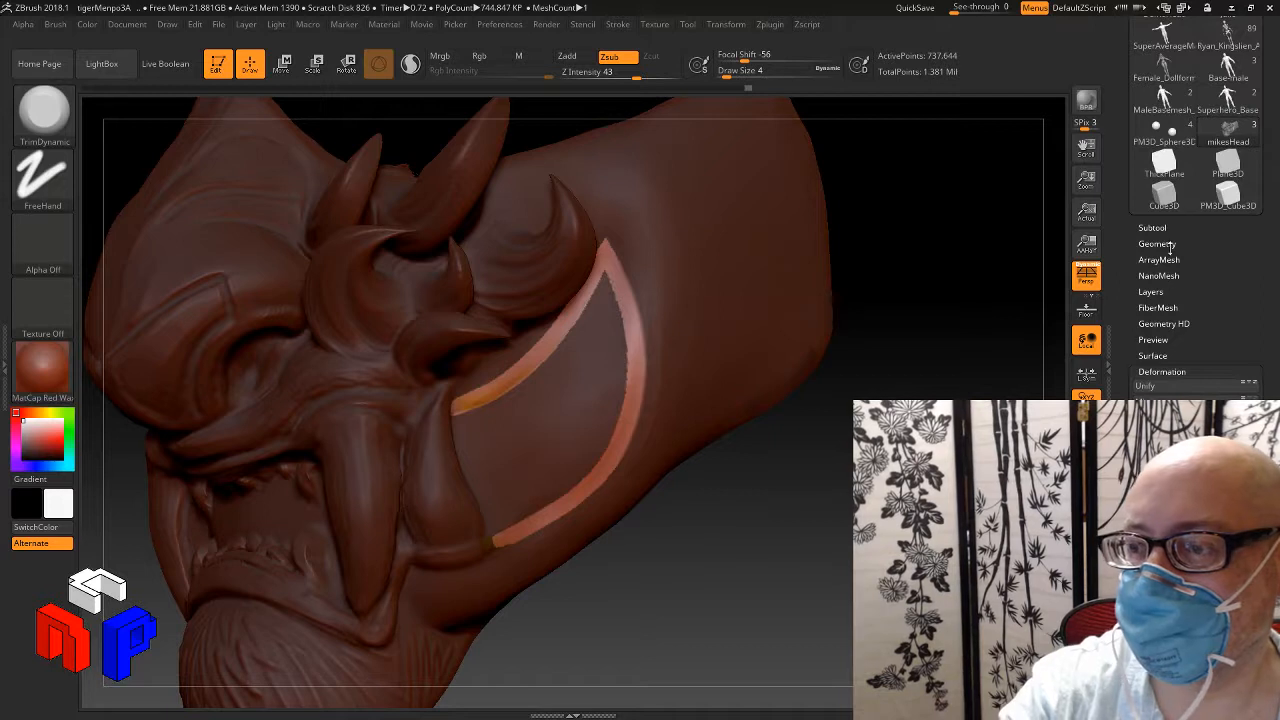
left_click(1162, 370)
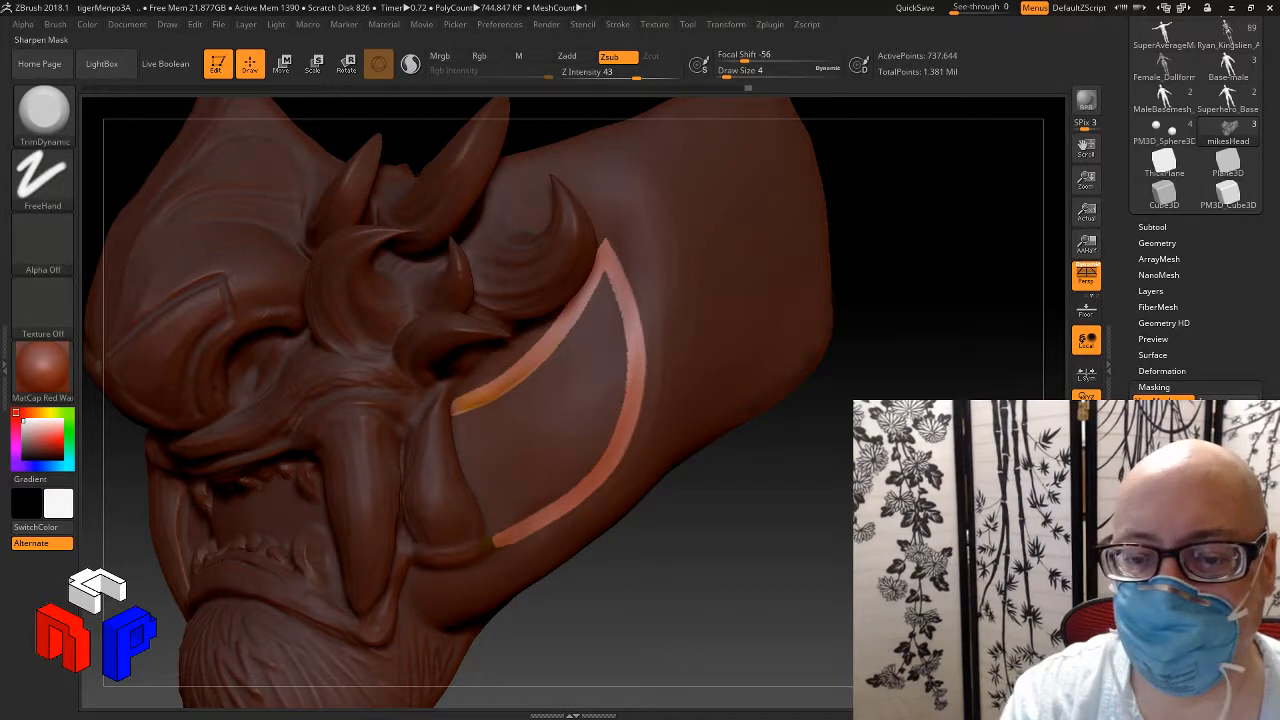
left_click_drag(722, 500, 795, 494)
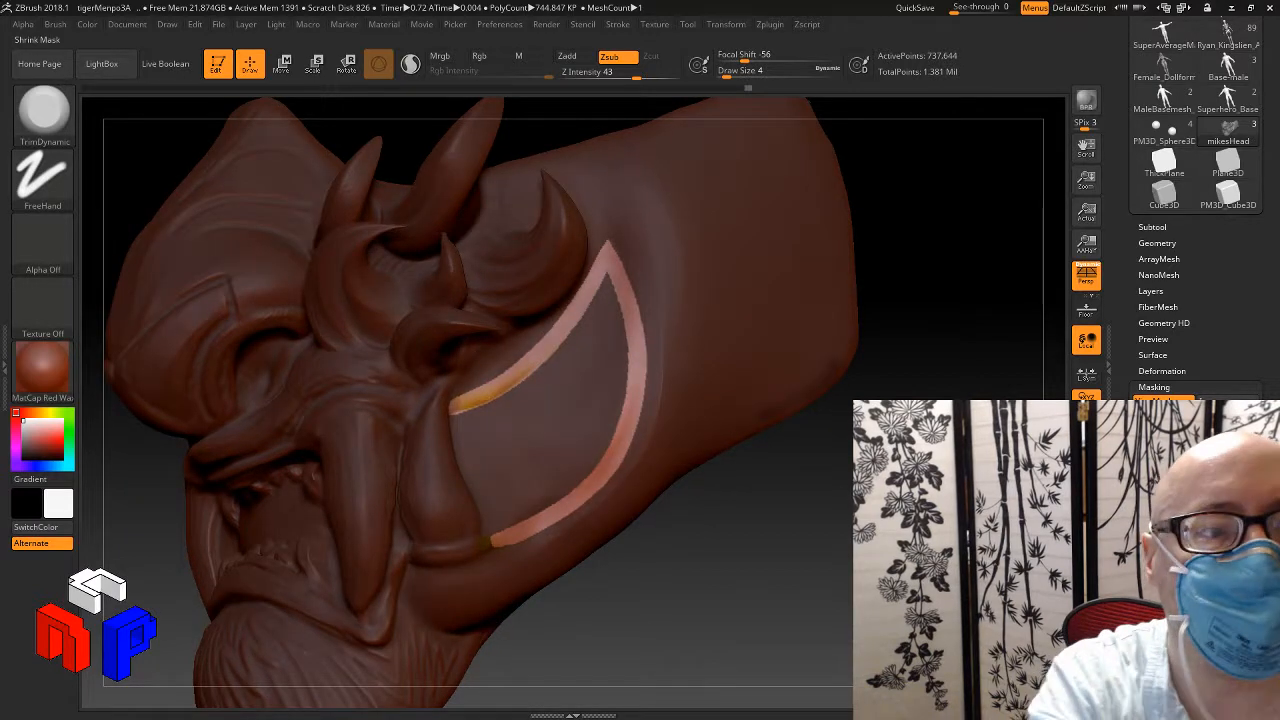
Step: Try raising the crescent band's upper arm with the Standard brush in Zadd mode at draw size 18
key("b")
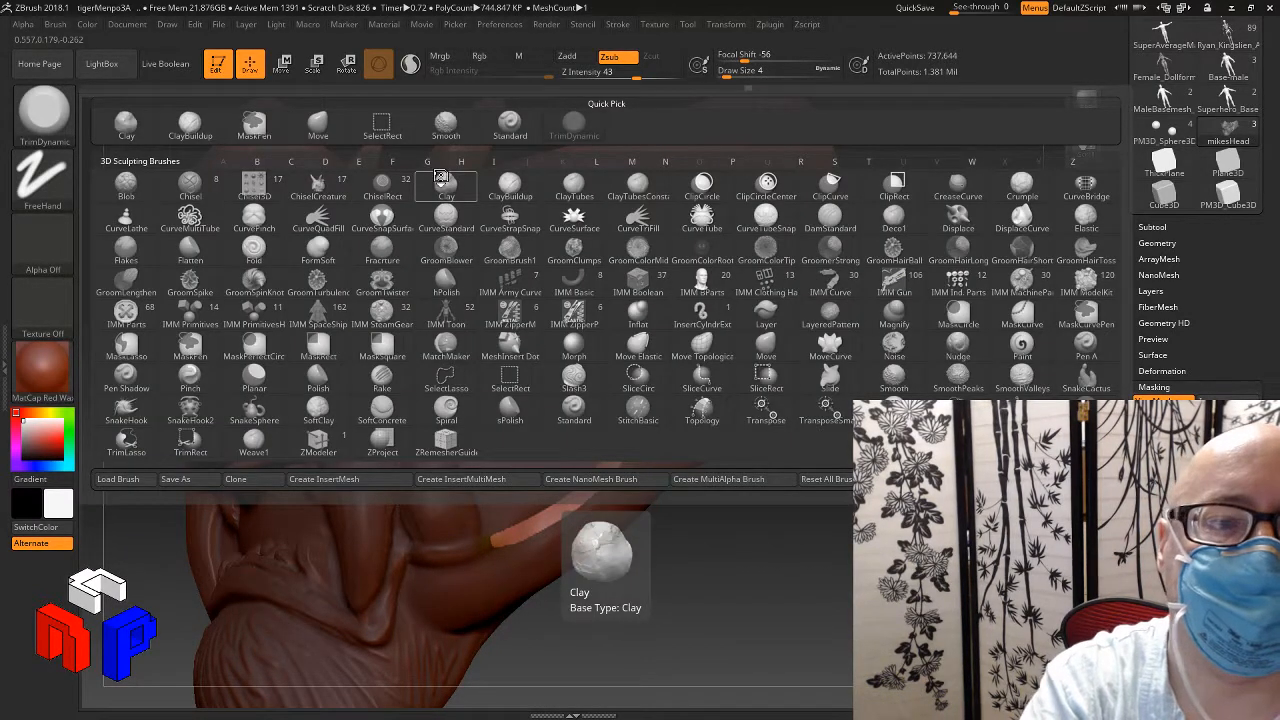
left_click(510, 122)
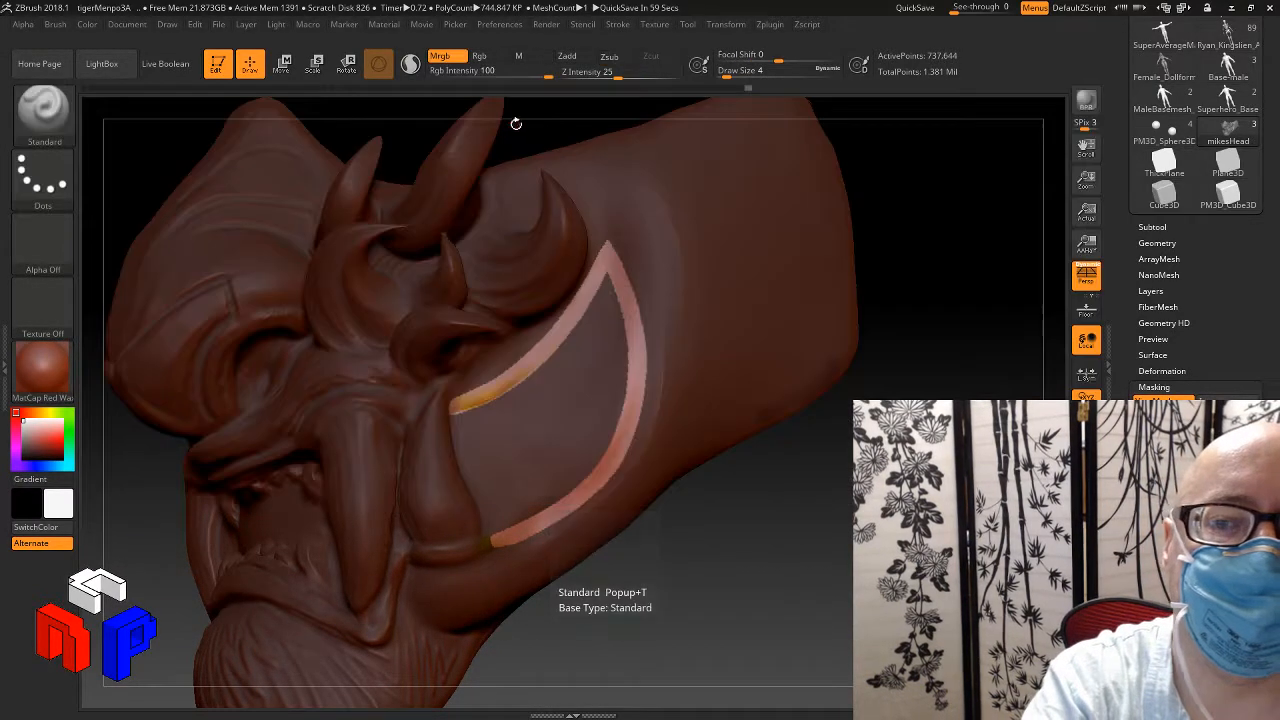
left_click(578, 58)
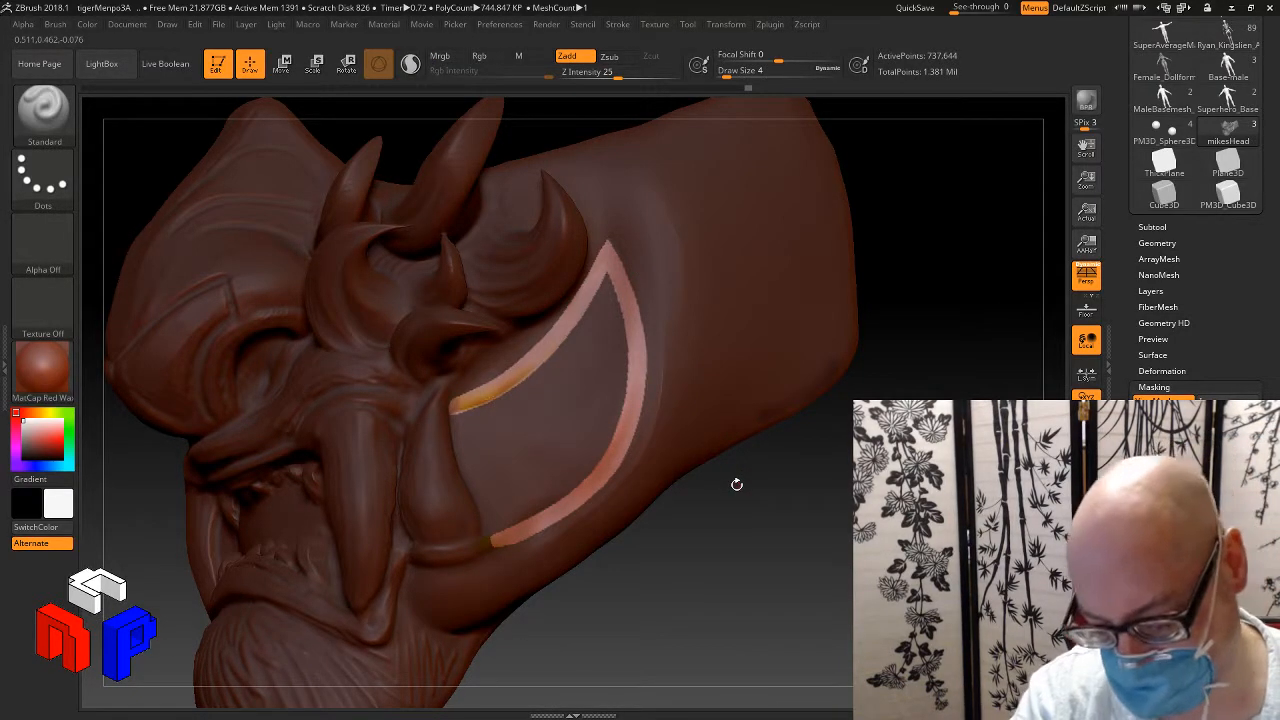
key("s")
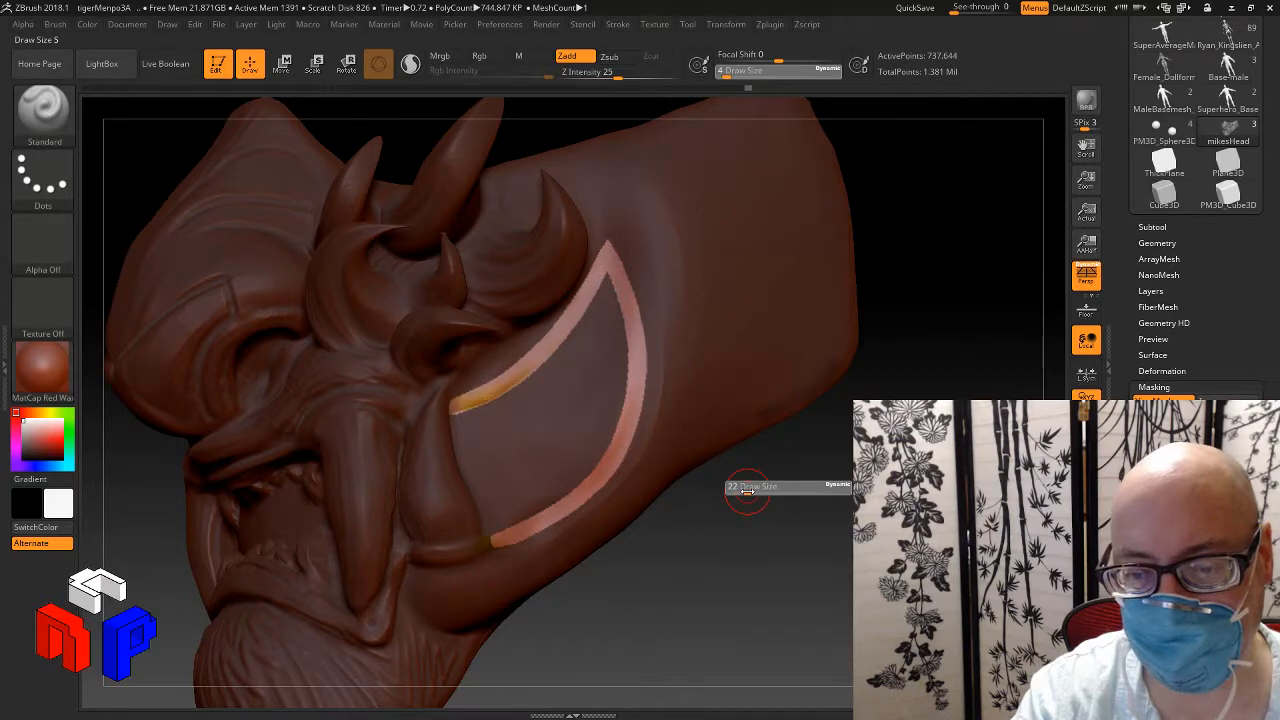
left_click_drag(748, 490, 730, 487)
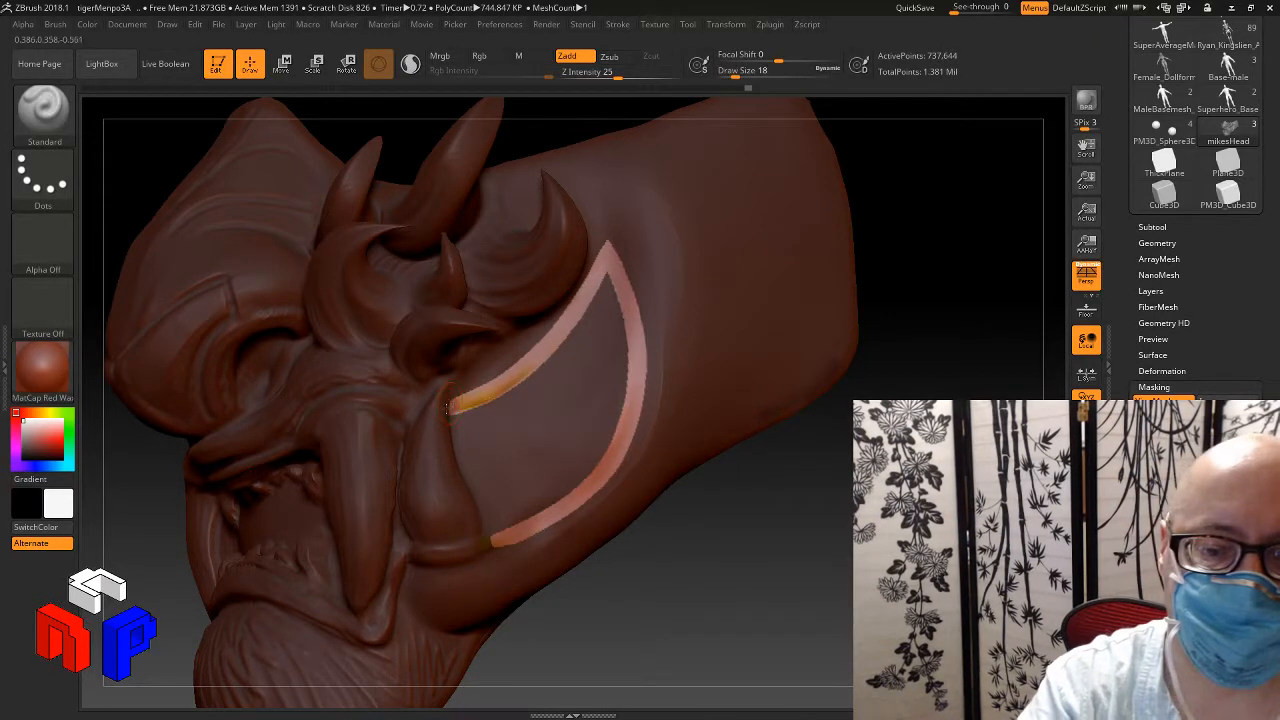
mouse_move(447, 408)
left_mouse_down()
mouse_move(545, 350)
mouse_move(616, 242)
left_mouse_up()
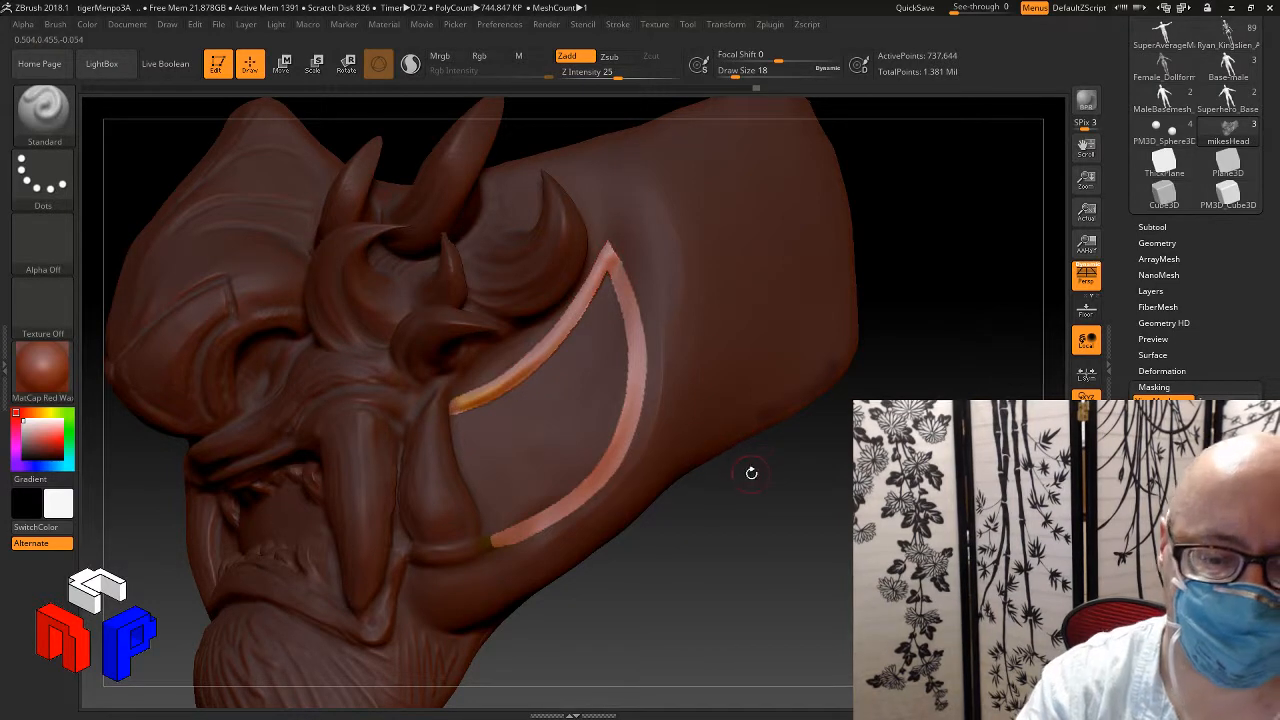
key("ctrl")
key("ctrl")
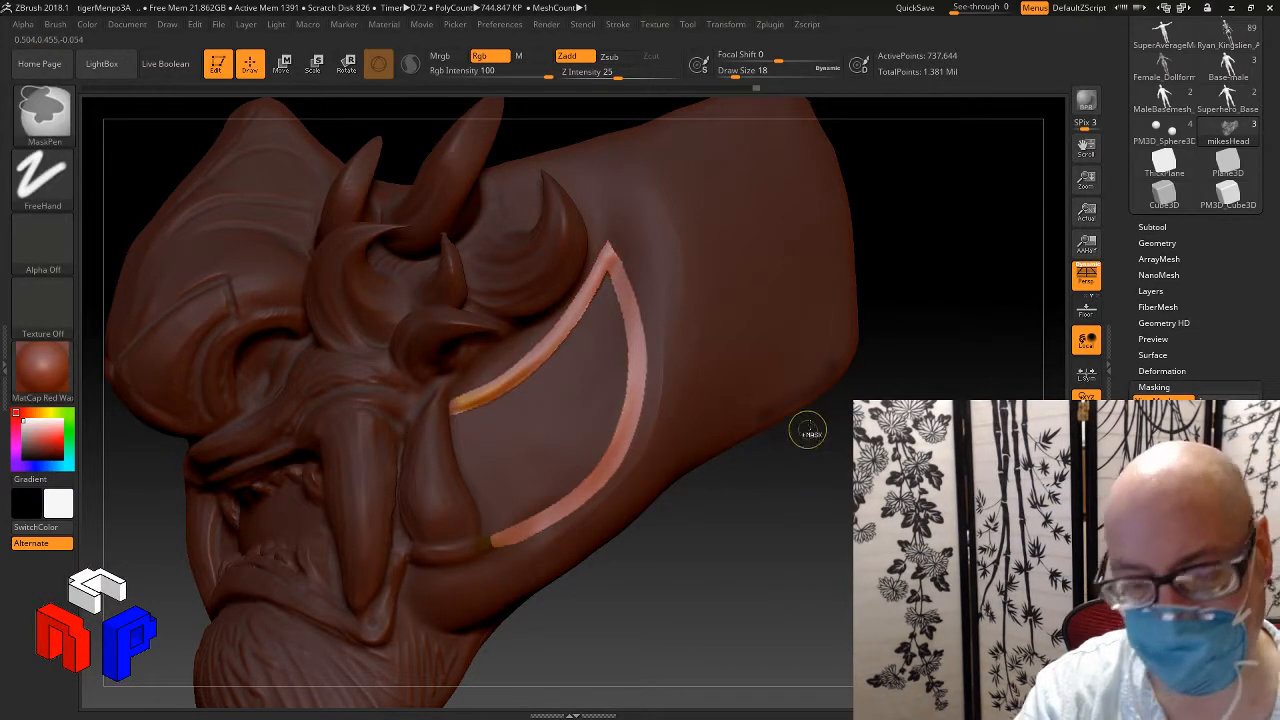
Step: Try building up the crescent band's upper arm with the ClayTubes brush
left_click(43, 110)
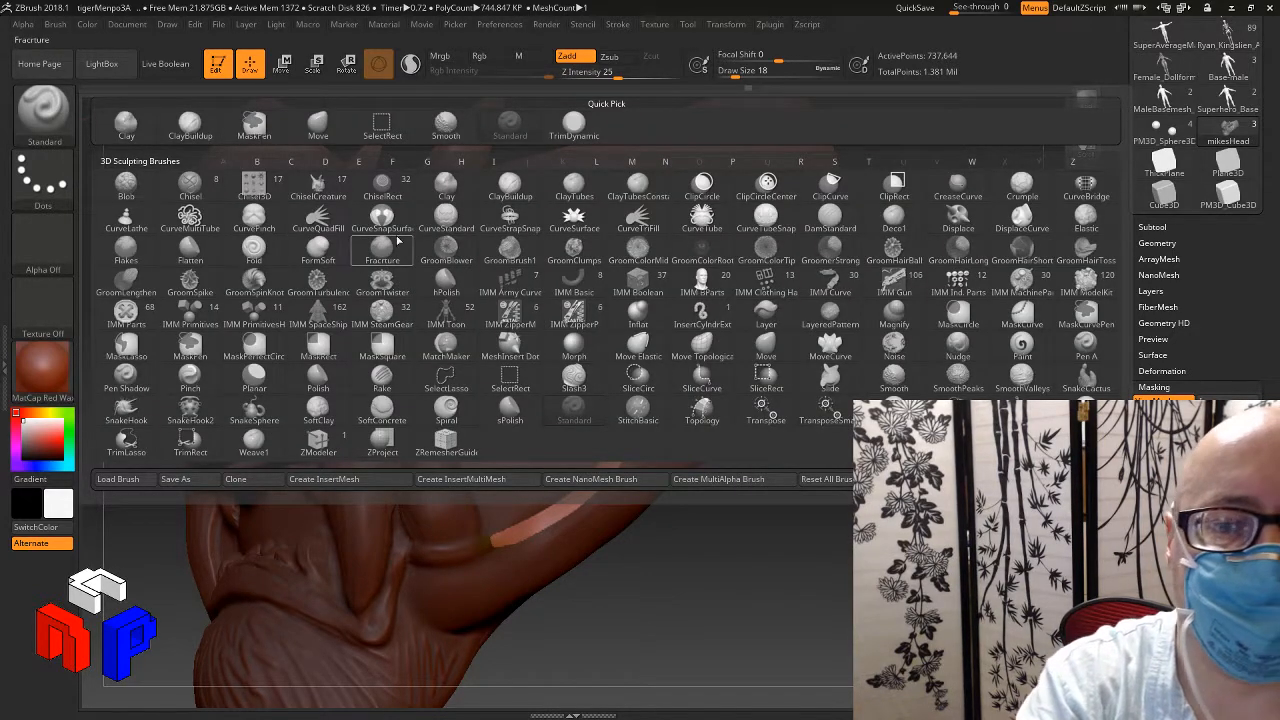
left_click(575, 188)
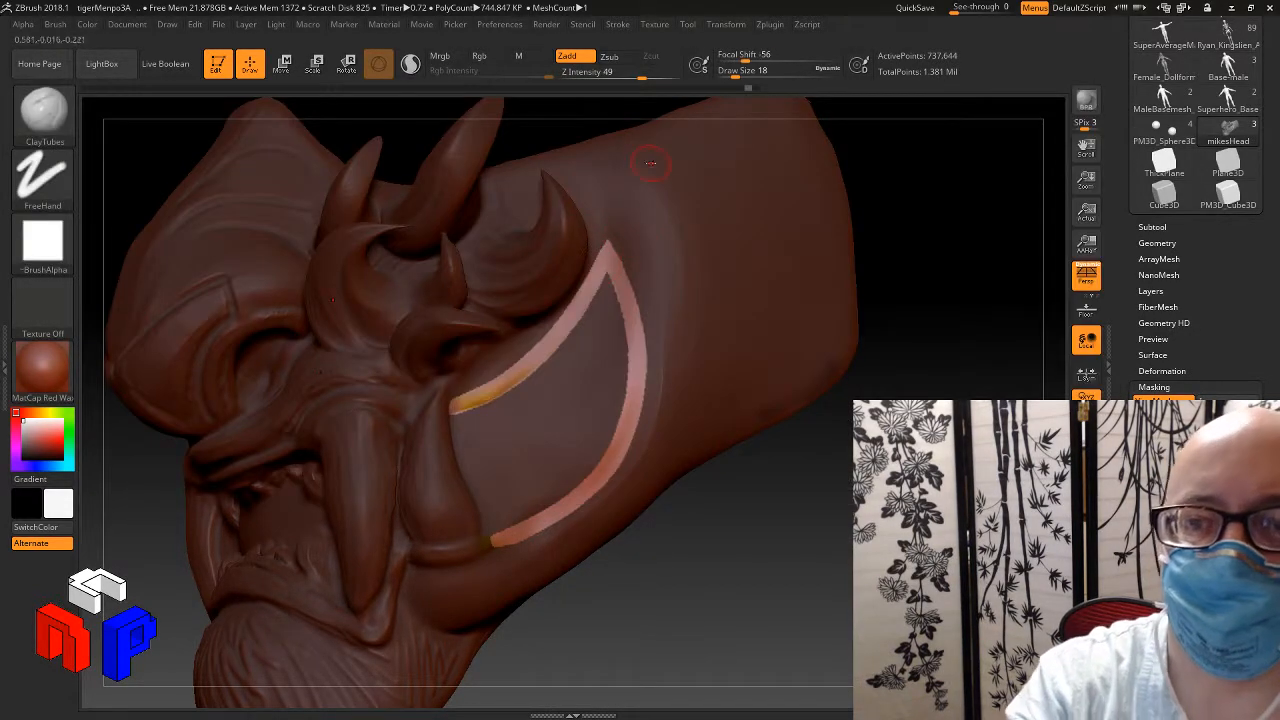
left_click(617, 24)
left_click(658, 259)
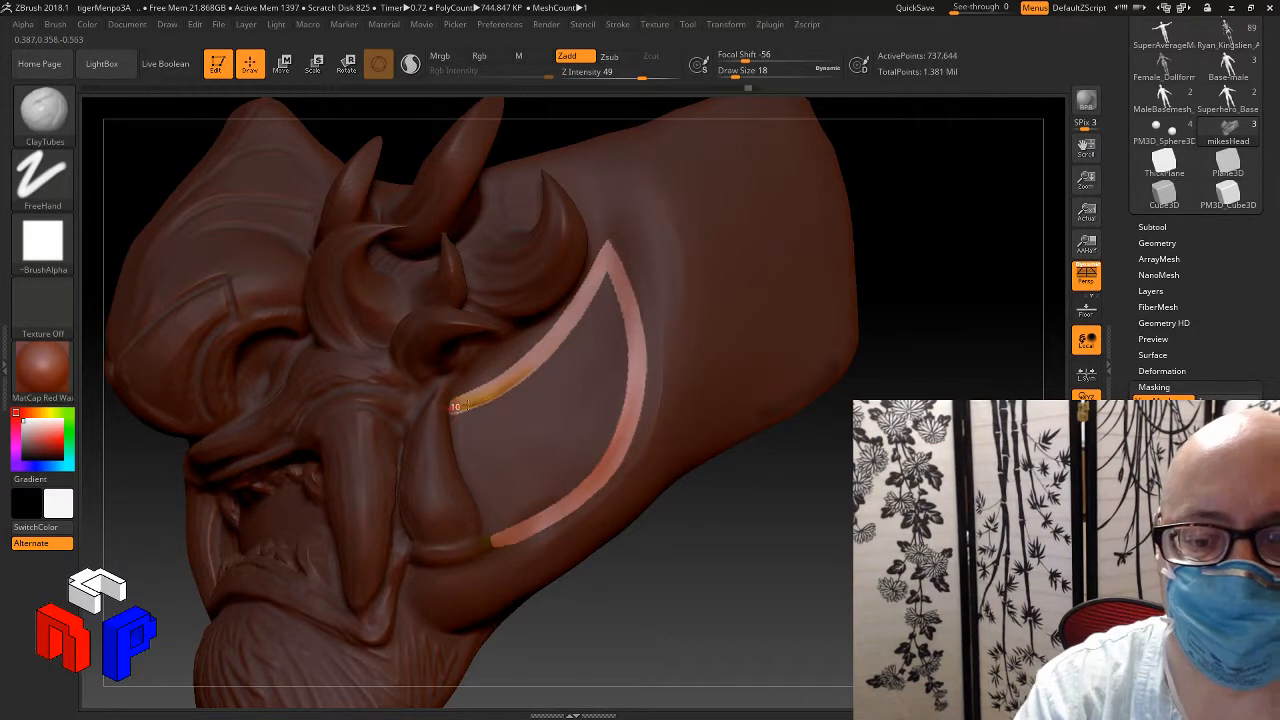
left_click_drag(505, 385, 617, 236)
mouse_move(730, 540)
left_mouse_down()
mouse_move(696, 504)
mouse_move(709, 493)
left_mouse_up()
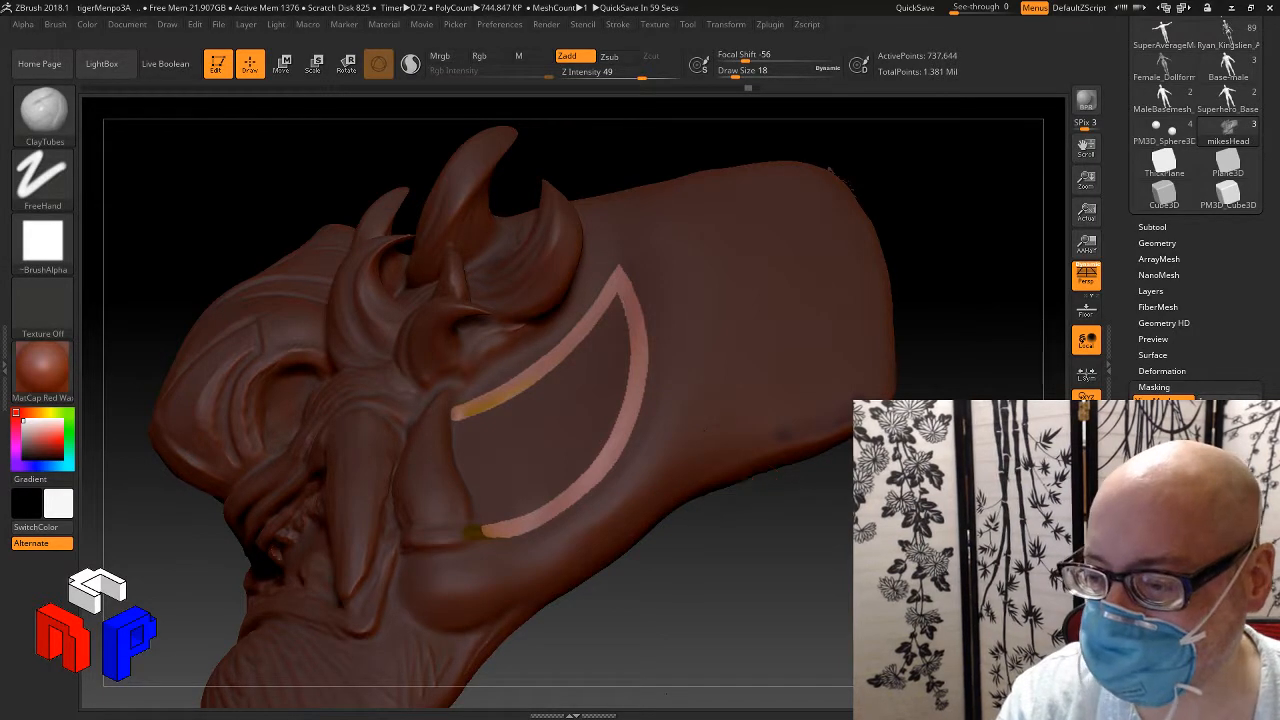
Step: Raise the unmasked crescent band from the cheek surface with the Inflate deformation
left_click(1154, 387)
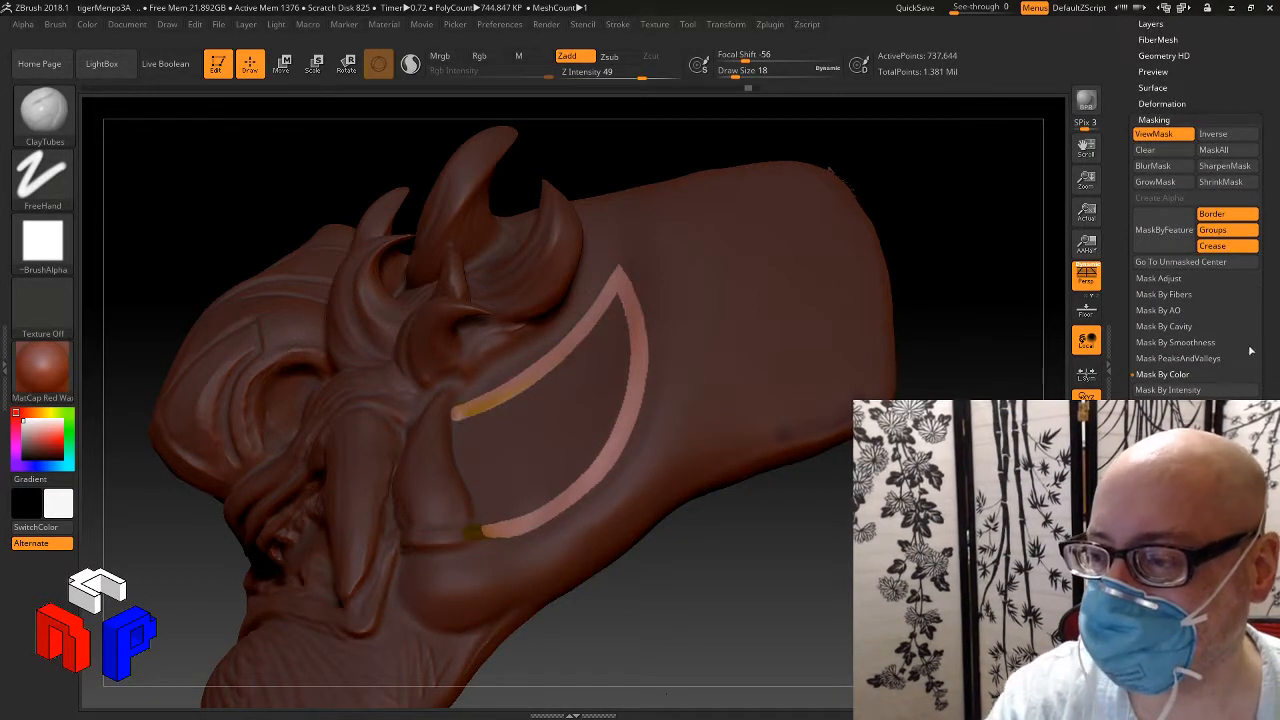
left_click_drag(1261, 280, 1261, 682)
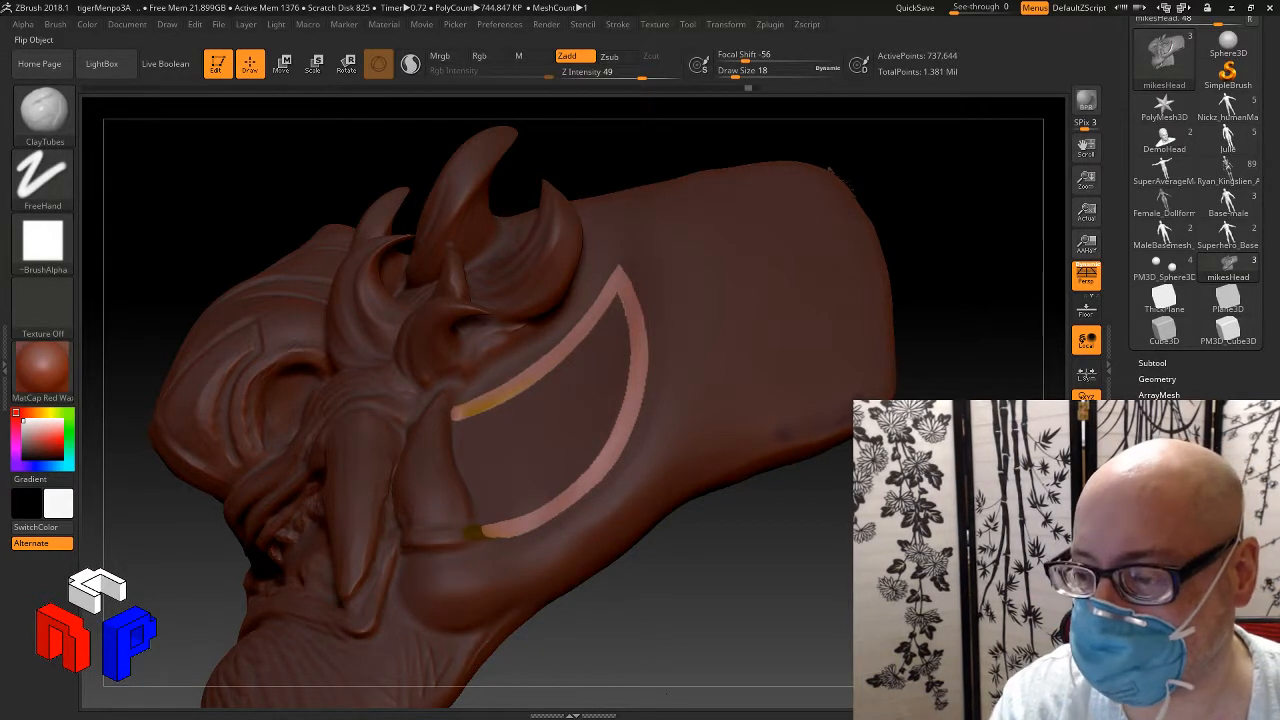
scroll(1196, 184, "down", 5)
scroll(1196, 250, "down", 2)
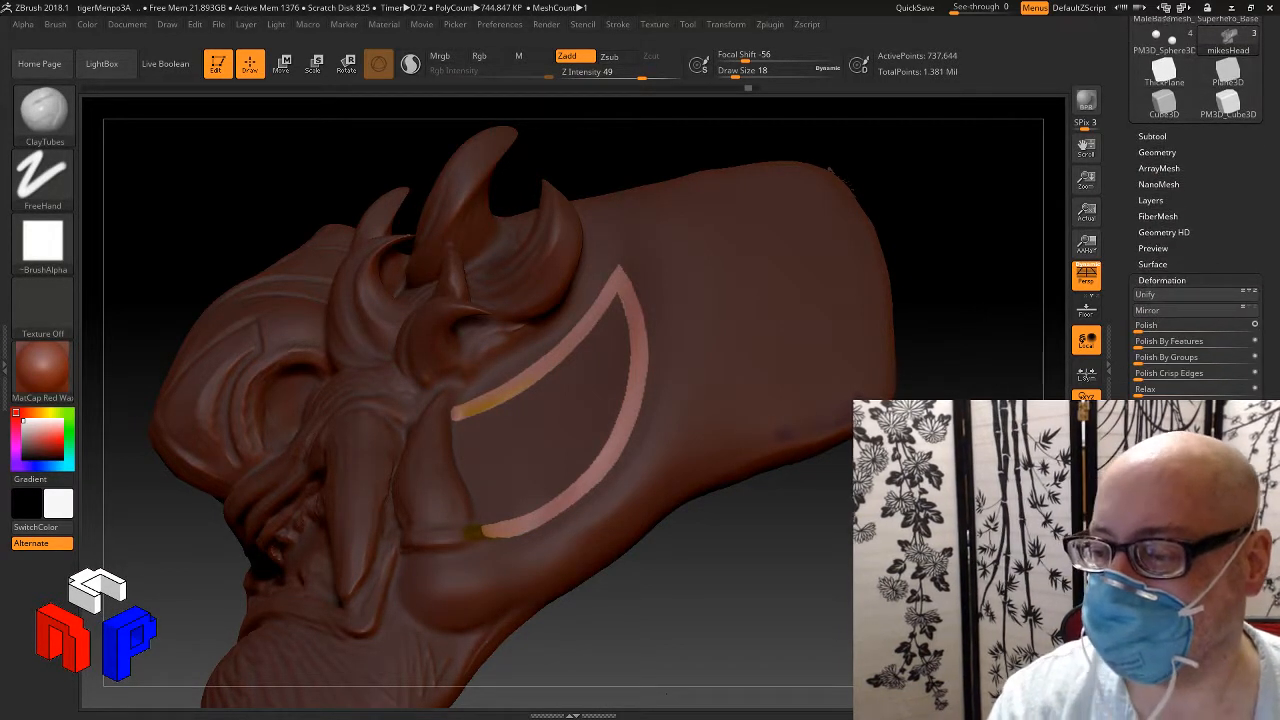
scroll(1196, 250, "down", 6)
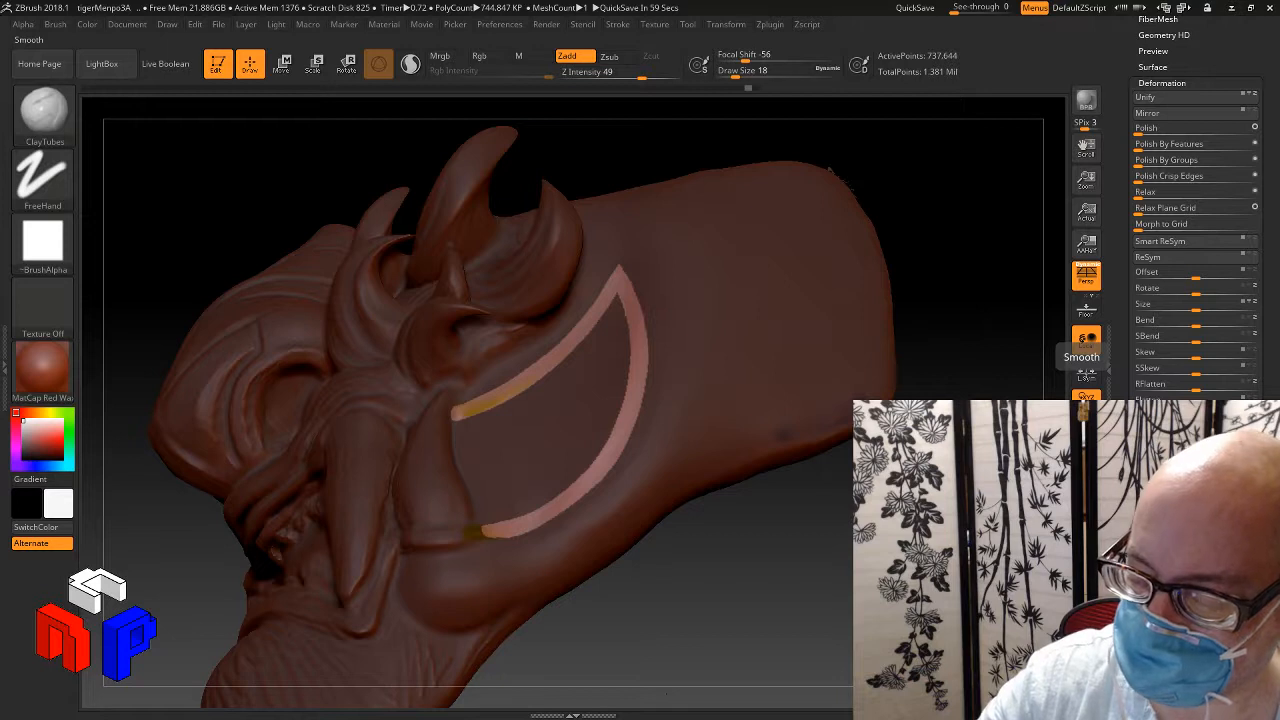
key("ctrl+shift+z")
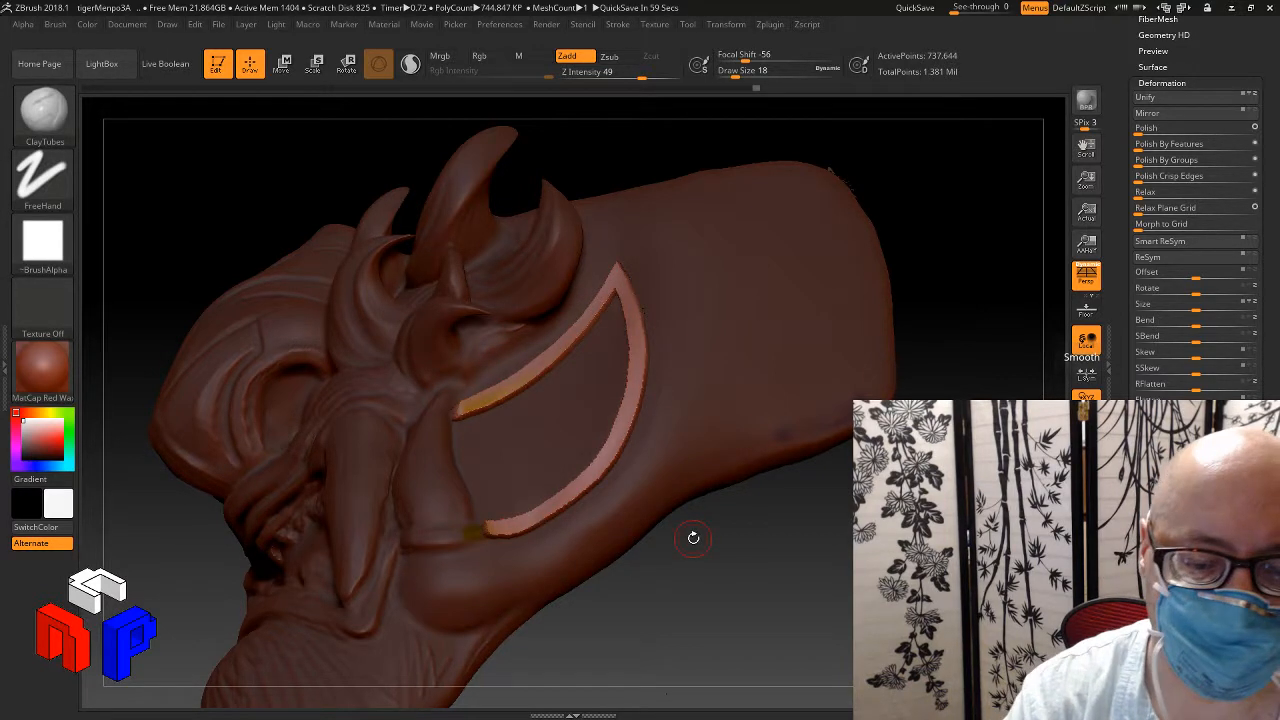
Step: Switch to the TrimDynamic brush and smooth the outer arc of the raised crescent band at draw size 18
left_click_drag(693, 538, 723, 566)
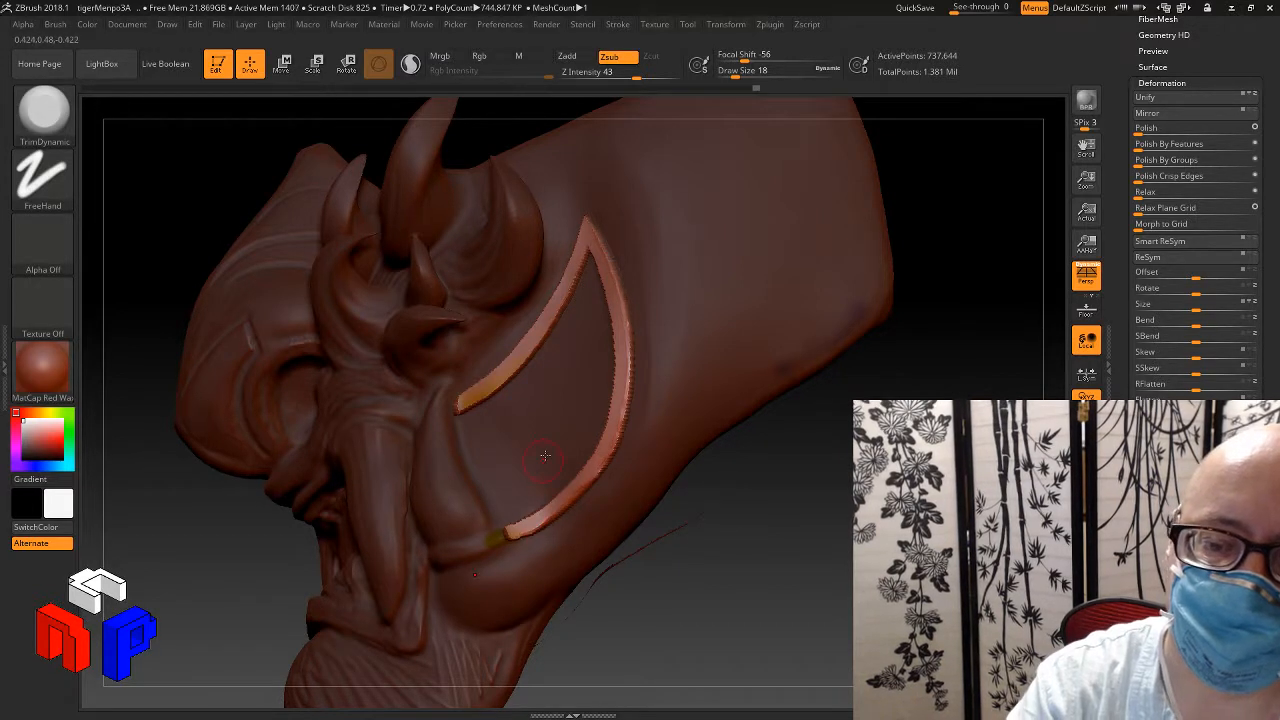
key("shift")
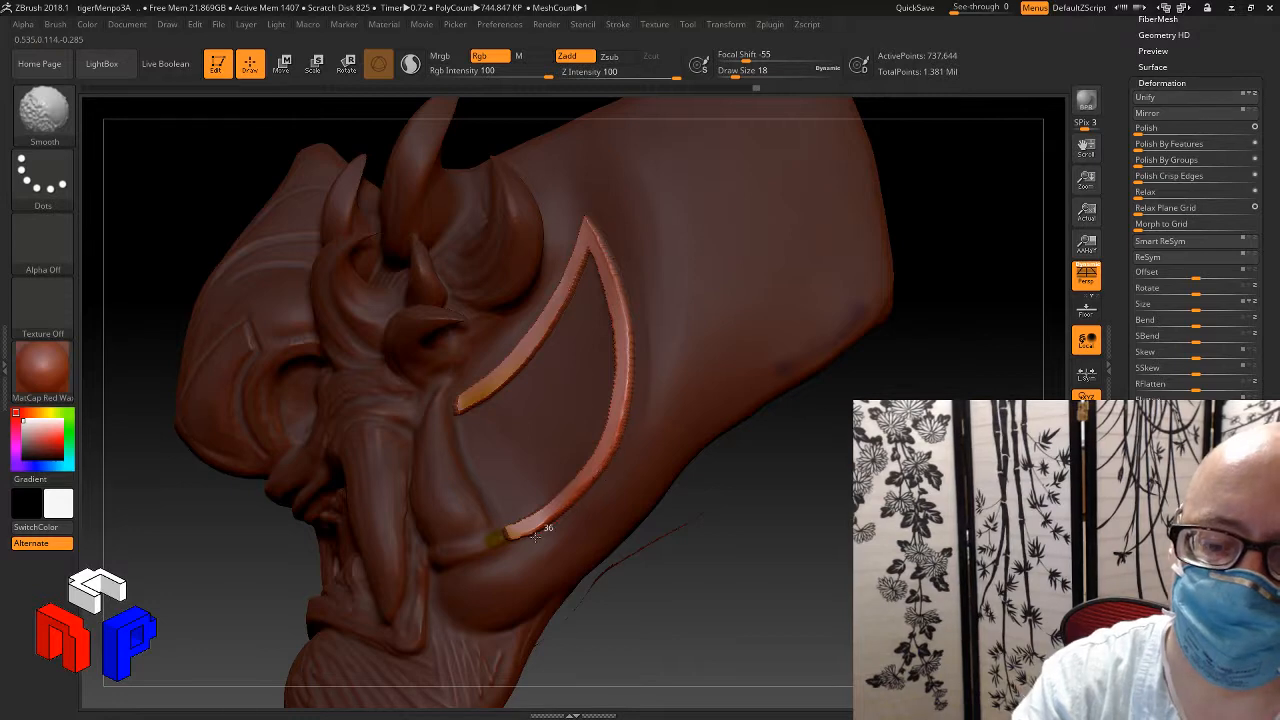
mouse_move(609, 551)
left_mouse_down()
mouse_move(745, 583)
mouse_move(736, 597)
mouse_move(733, 561)
left_mouse_up()
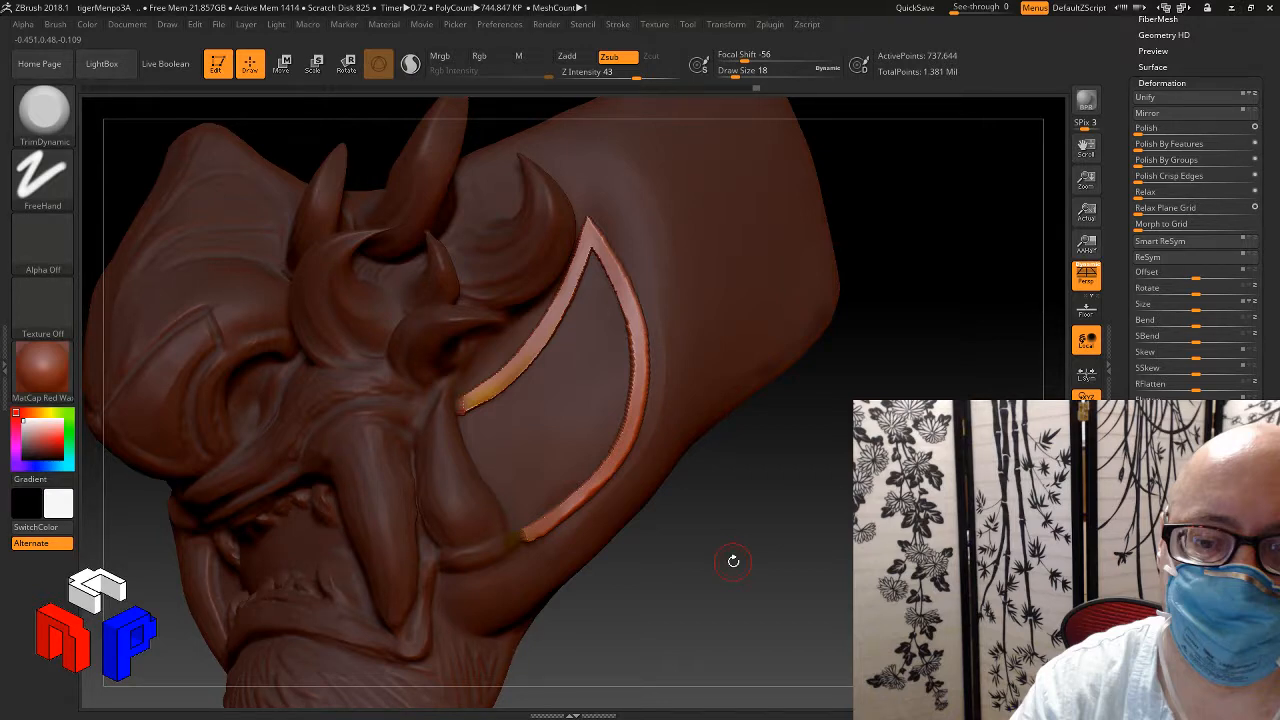
left_click_drag(733, 561, 763, 506)
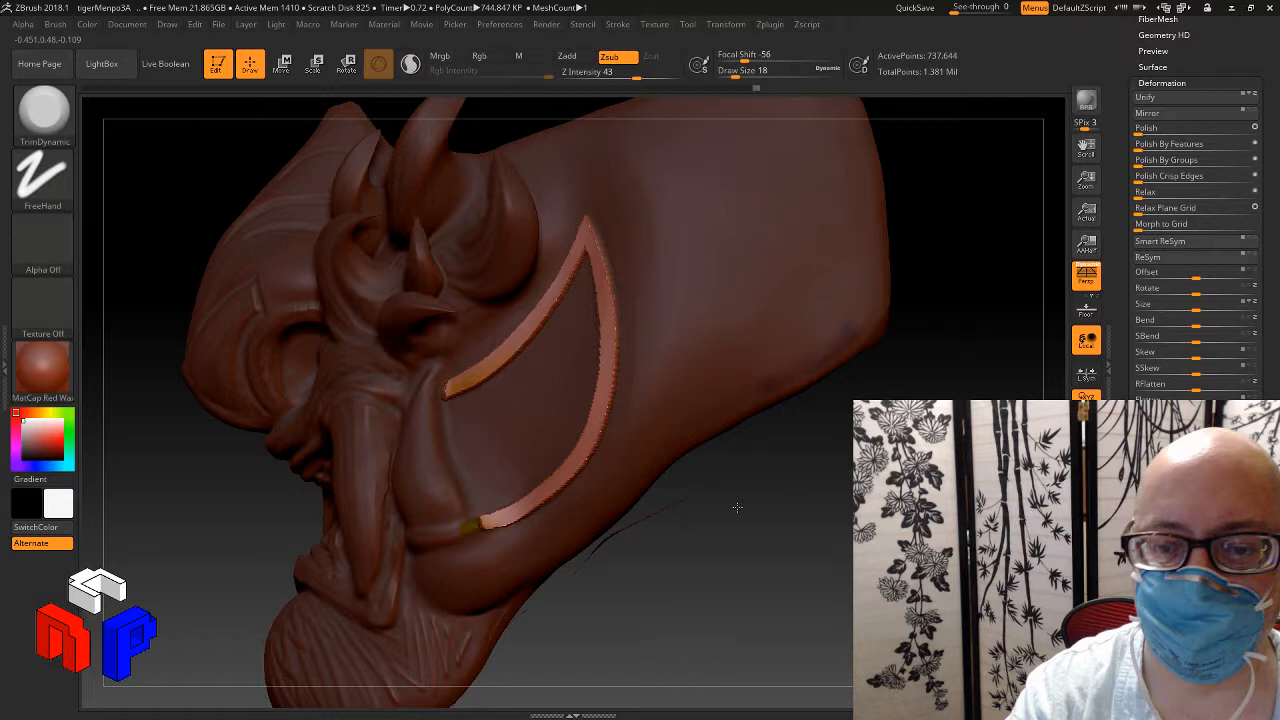
left_click_drag(737, 508, 722, 508)
mouse_move(598, 242)
left_mouse_down("shift")
mouse_move(617, 354)
mouse_move(607, 417)
mouse_move(583, 474)
mouse_move(484, 523)
left_mouse_up("shift")
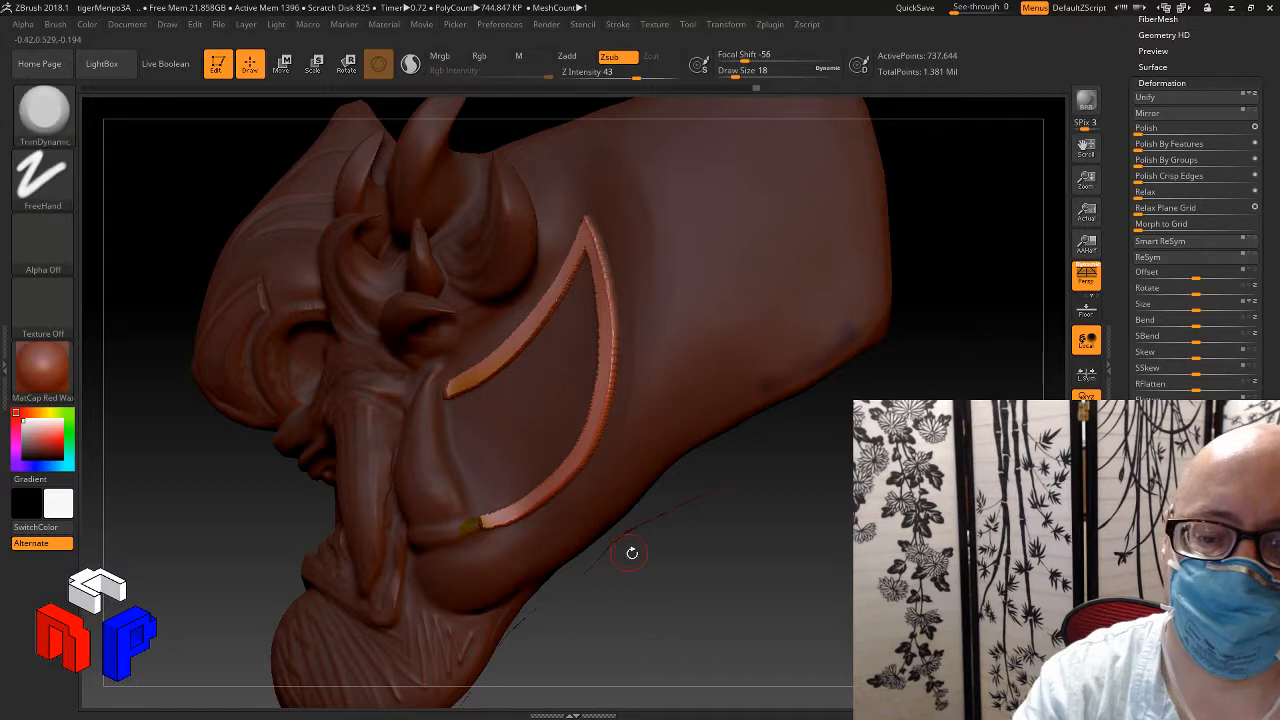
Step: Smooth the edges of the raised crescent band along both its upper arm and outer arc
mouse_move(632, 553)
left_mouse_down()
mouse_move(674, 523)
mouse_move(686, 420)
left_mouse_up()
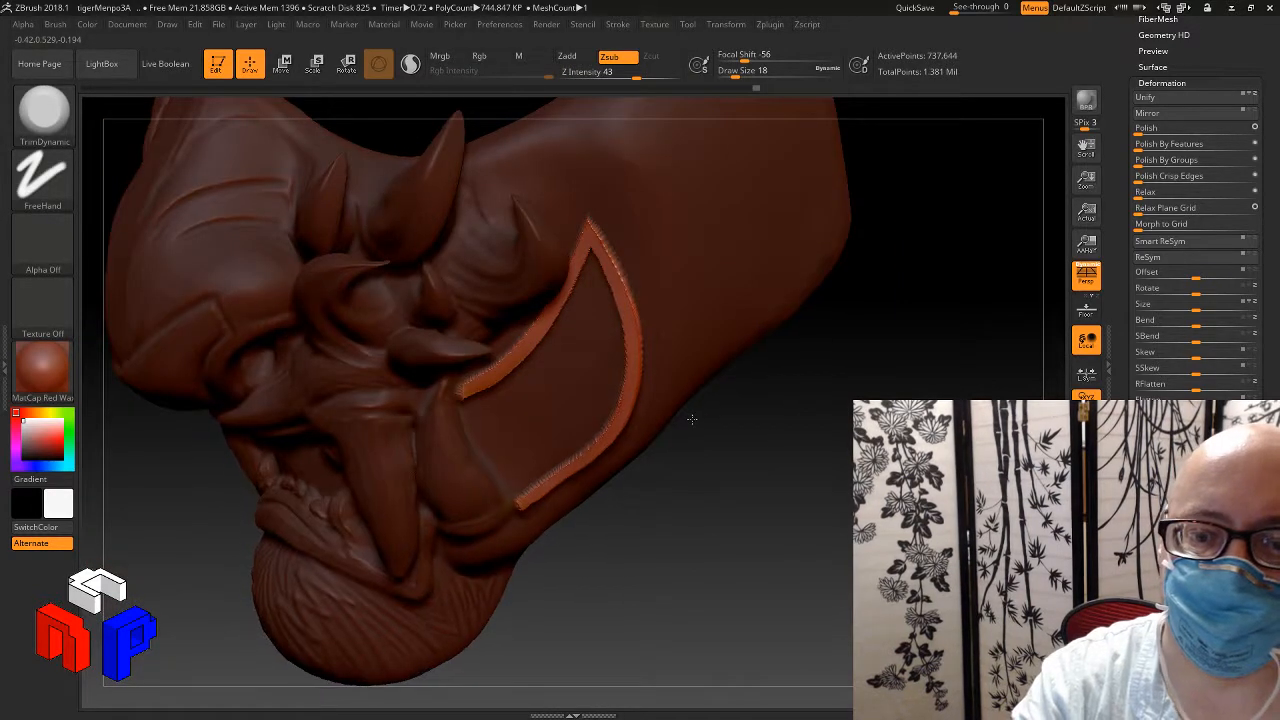
key("shift")
mouse_move(575, 225)
left_mouse_down("shift")
mouse_move(527, 335)
mouse_move(464, 386)
left_mouse_up("shift")
left_click_drag(712, 455, 688, 418)
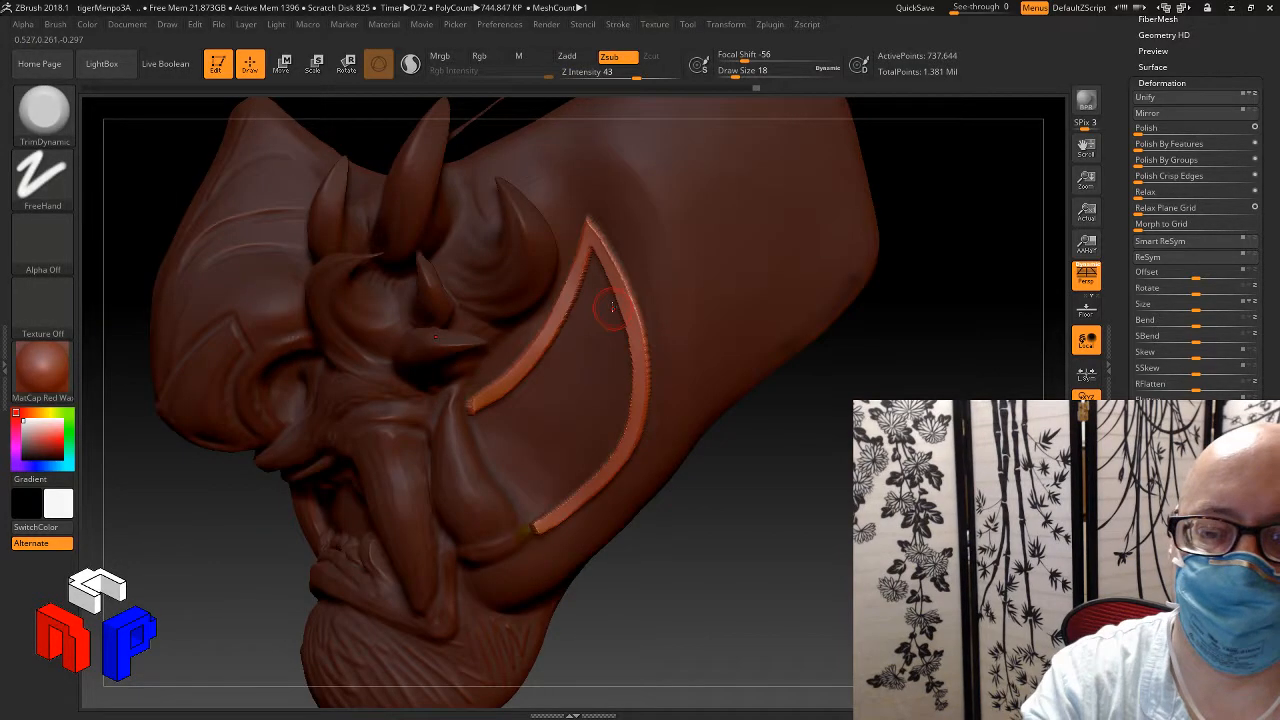
mouse_move(588, 268)
left_mouse_down("shift")
mouse_move(540, 356)
mouse_move(468, 410)
left_mouse_up("shift")
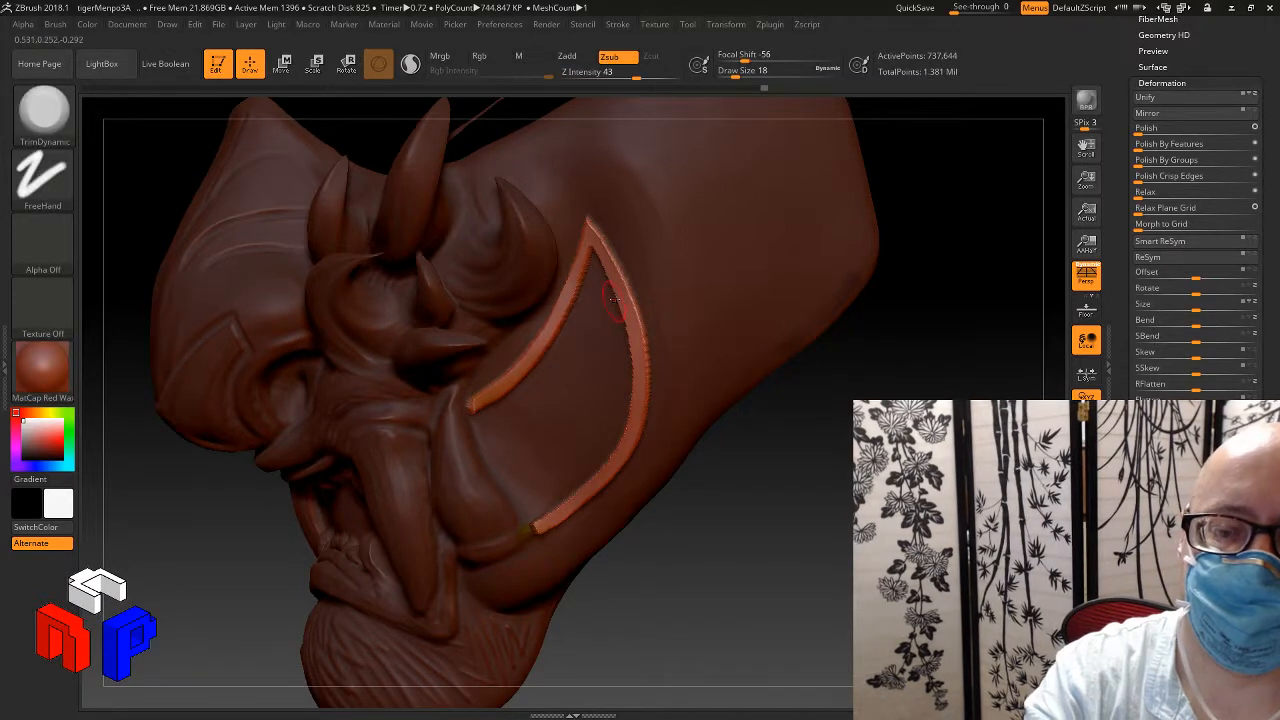
mouse_move(590, 250)
left_mouse_down("shift")
mouse_move(623, 354)
mouse_move(617, 435)
mouse_move(538, 522)
left_mouse_up("shift")
Step: Clear the mask surrounding the raised crescent band
left_click_drag(640, 542, 737, 531)
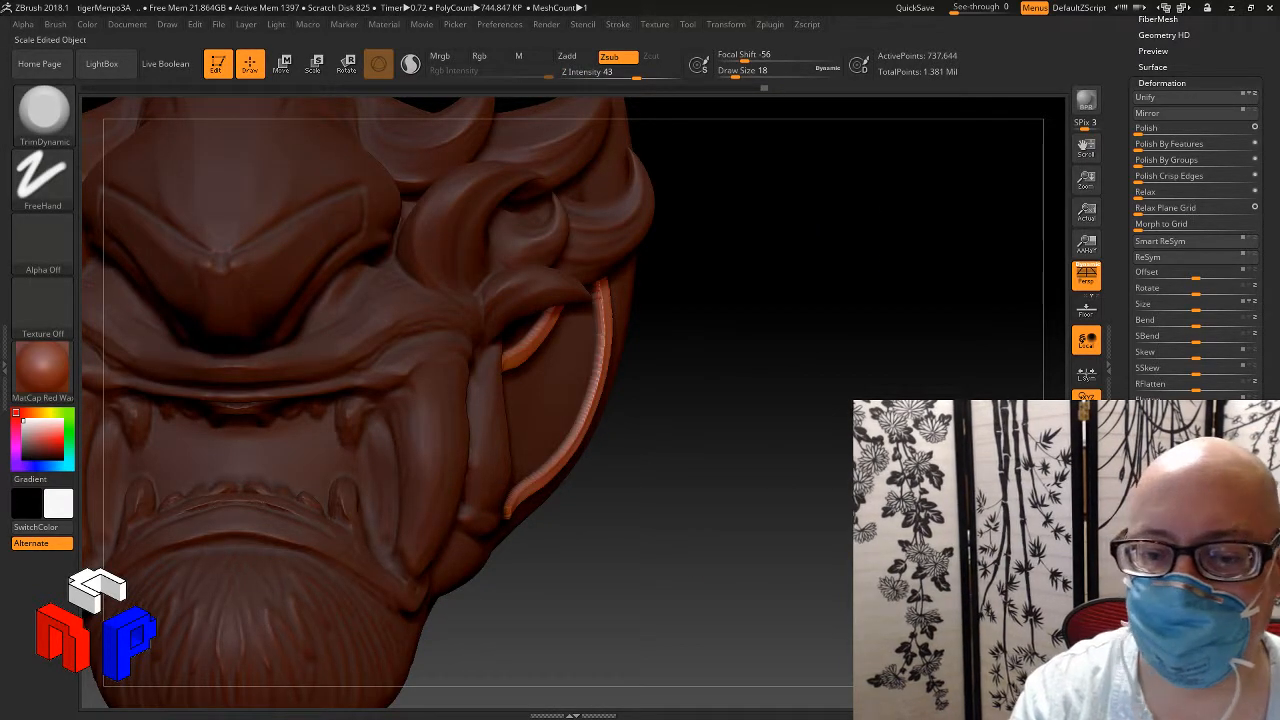
left_click_drag(803, 430, 803, 330, "alt")
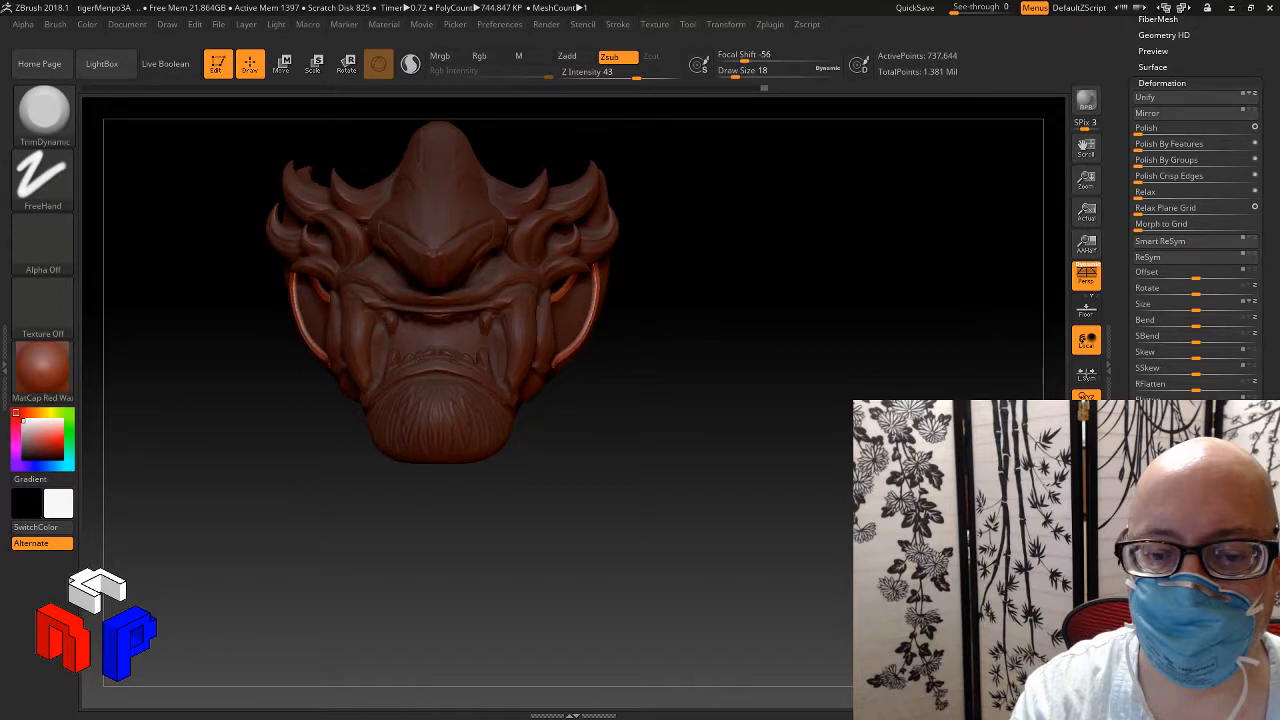
left_click_drag(801, 460, 769, 441)
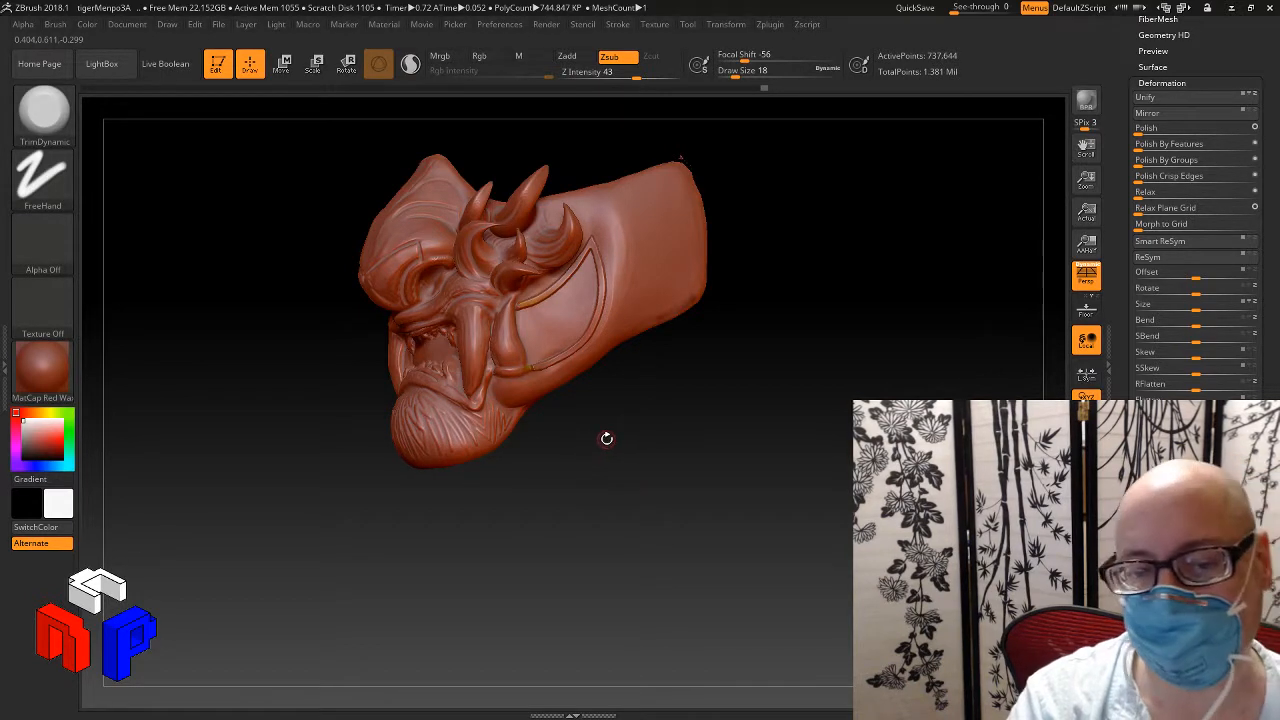
Step: Examine the raised cheek trim on the tiger mask from the front and the side
mouse_move(591, 440)
left_mouse_down()
mouse_move(623, 426)
mouse_move(631, 440)
left_mouse_up()
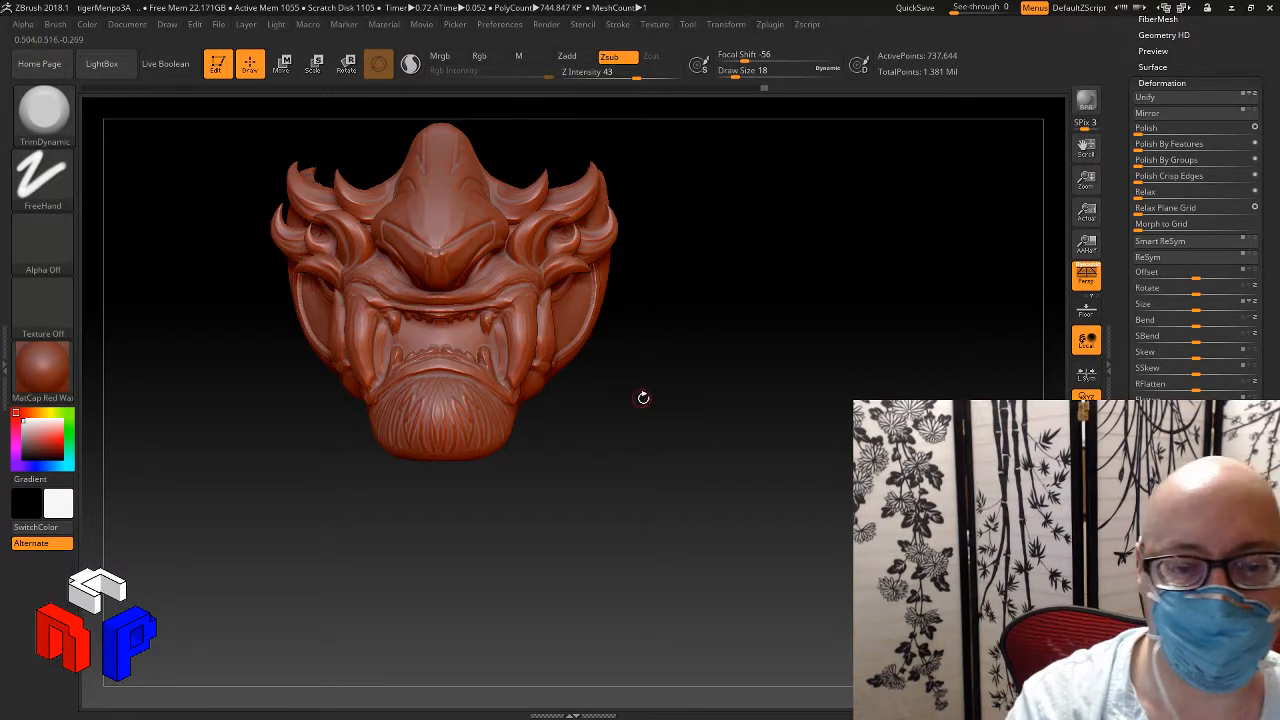
left_click_drag(660, 414, 666, 414)
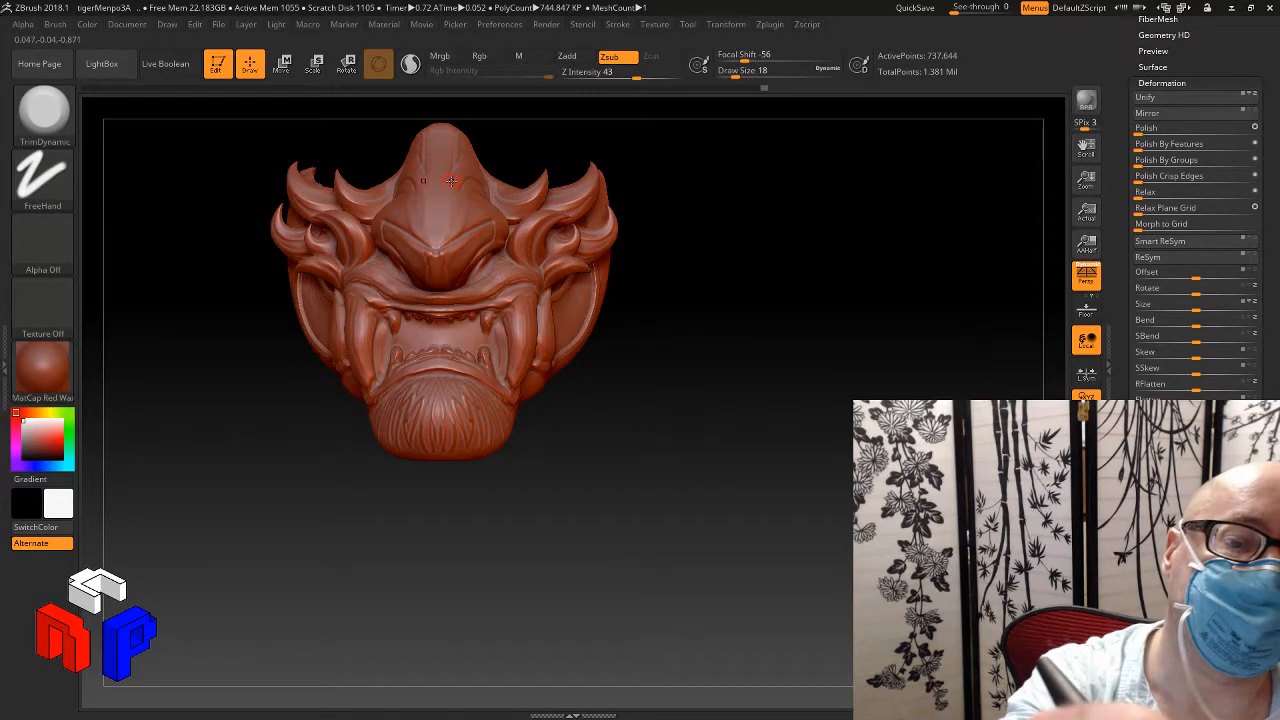
left_click_drag(691, 409, 603, 423)
left_click_drag(653, 370, 716, 410)
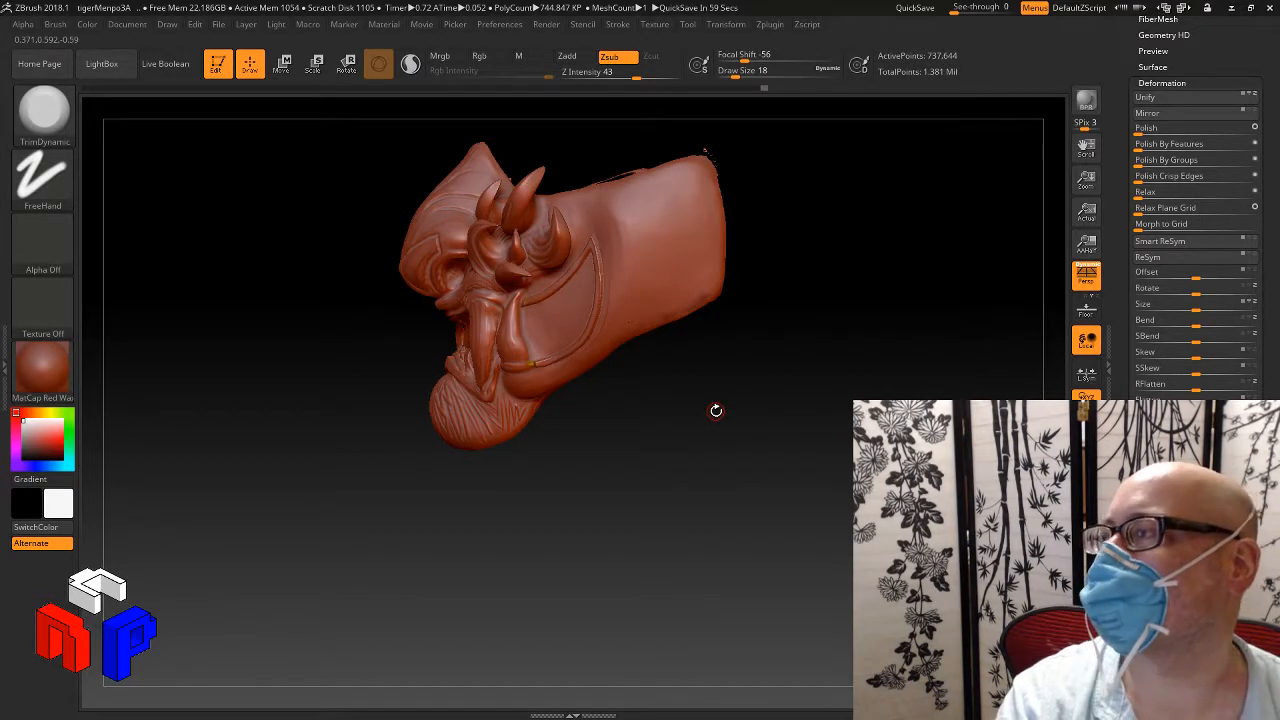
left_click_drag(716, 410, 683, 437)
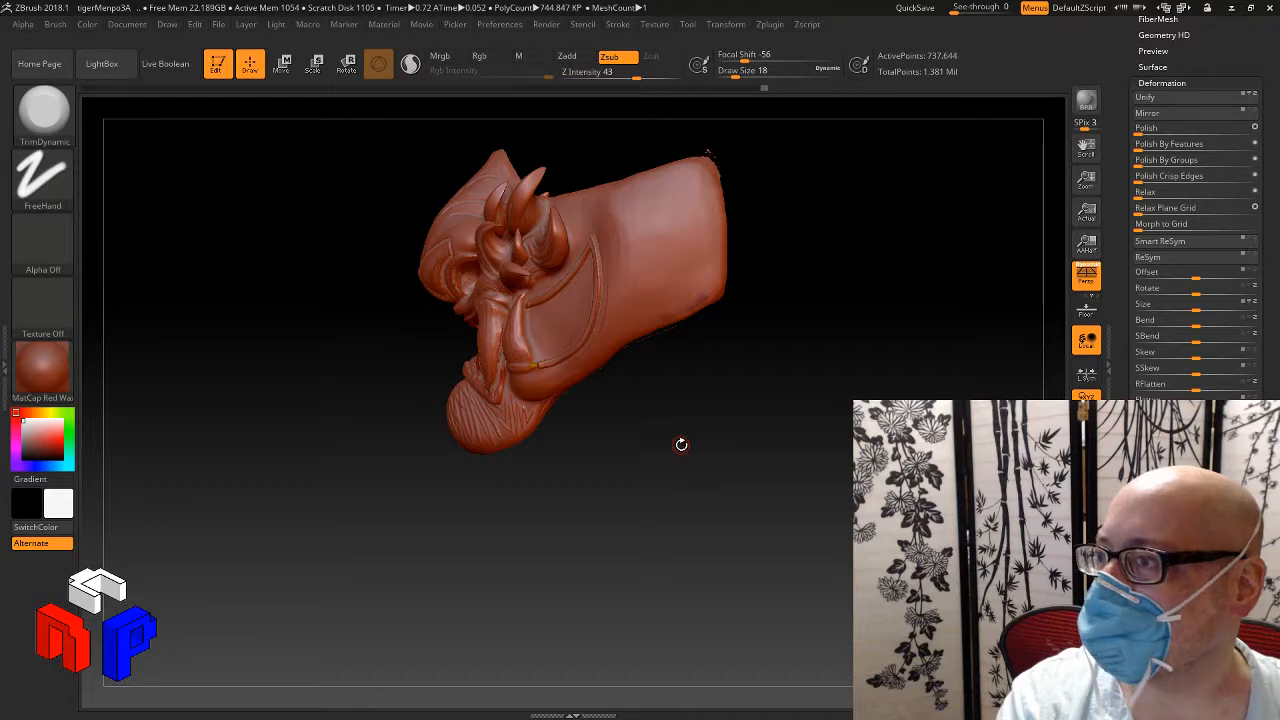
mouse_move(691, 443)
left_mouse_down()
mouse_move(680, 448)
mouse_move(766, 443)
mouse_move(689, 443)
left_mouse_up()
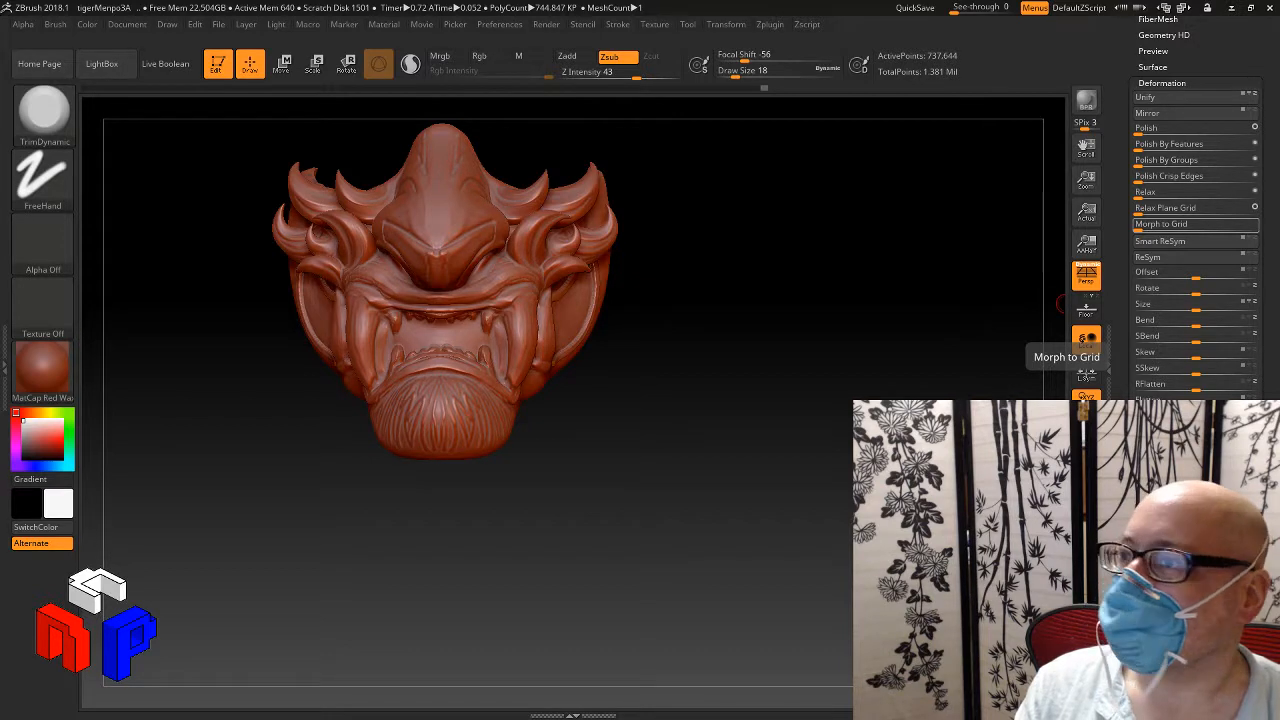
left_click_drag(793, 376, 749, 376)
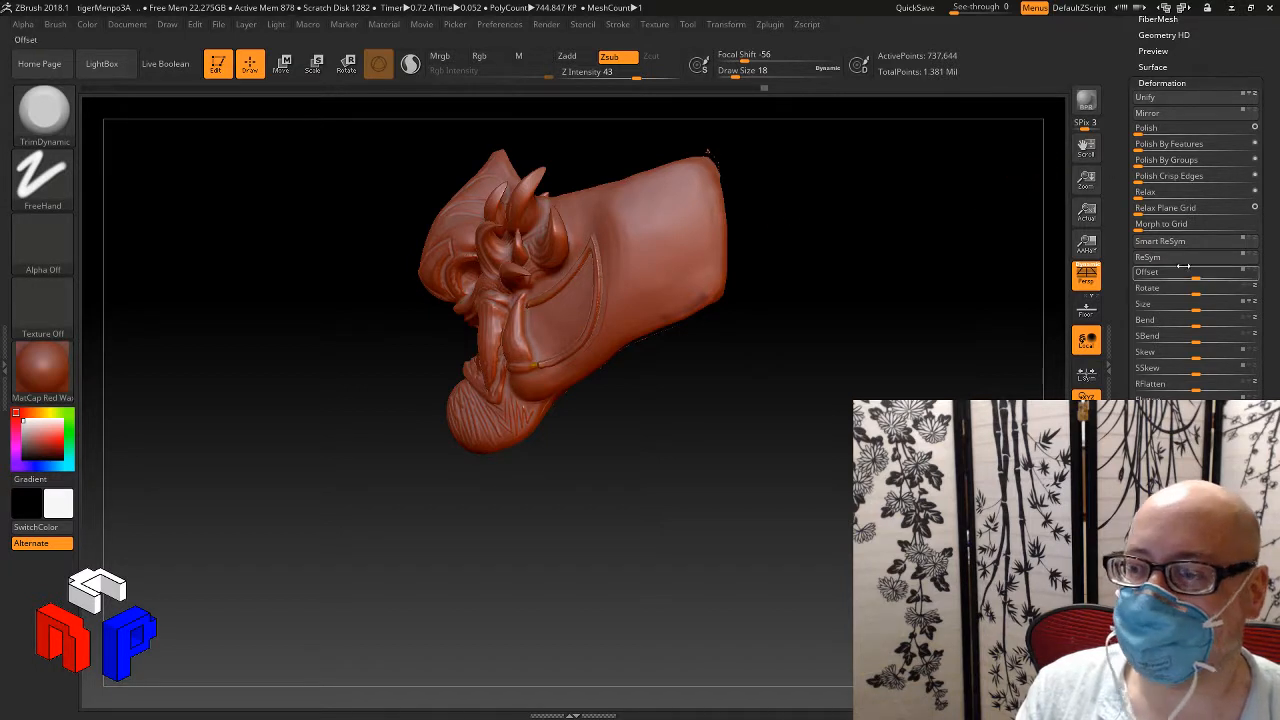
Step: Make the Cube3D primitive the active tool and frame it in the view
left_click_drag(1268, 207, 1269, 700)
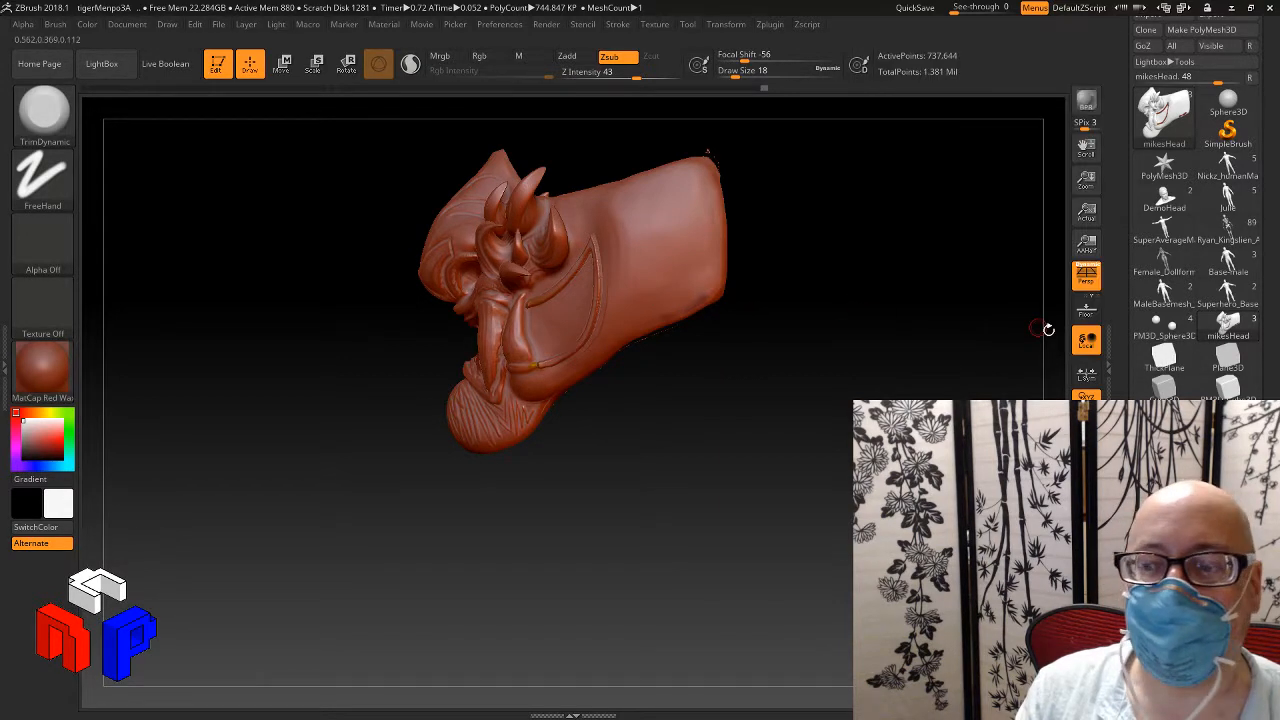
left_click(1165, 360)
left_click_drag(1057, 335, 800, 371)
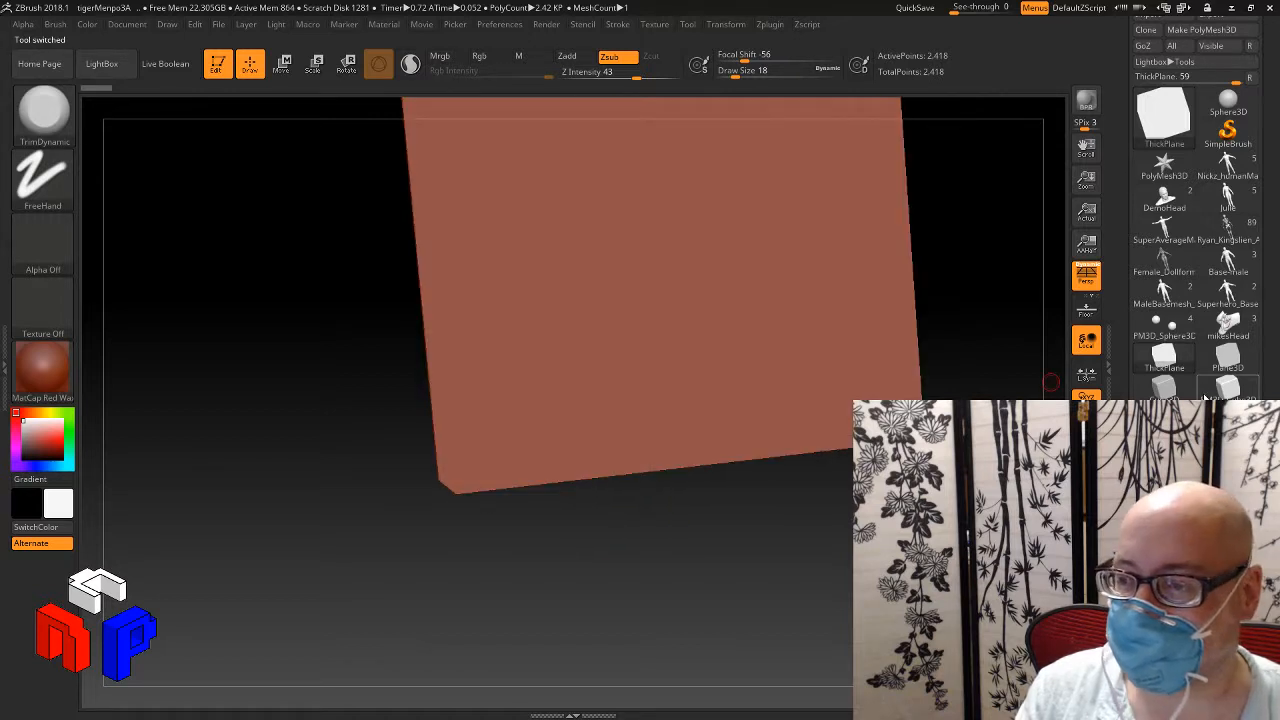
left_click(1223, 360)
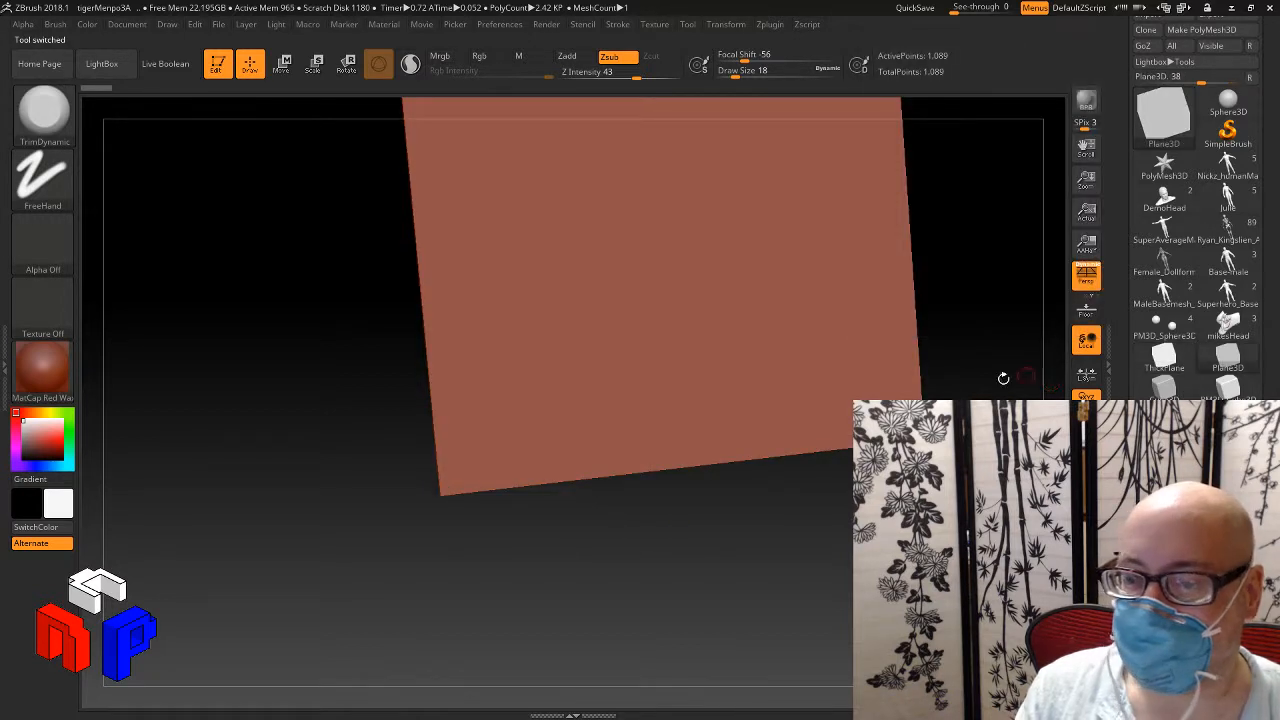
left_click_drag(665, 558, 632, 514)
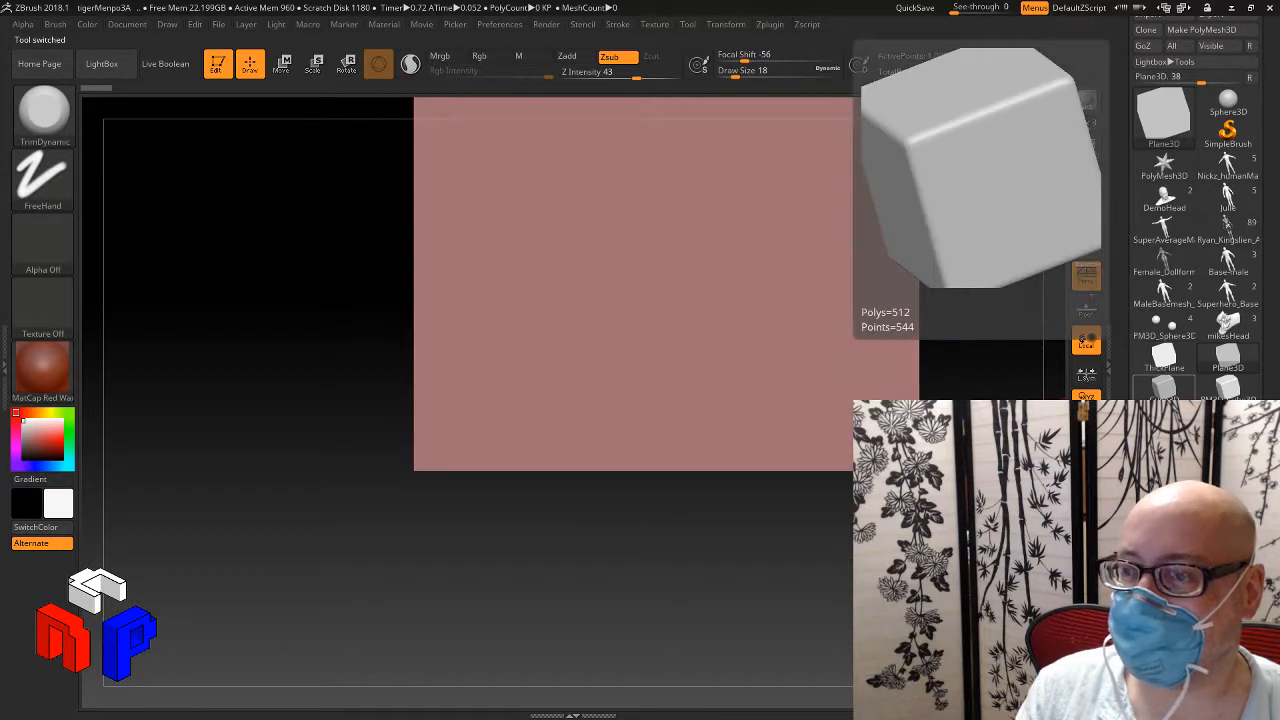
left_click(1163, 385)
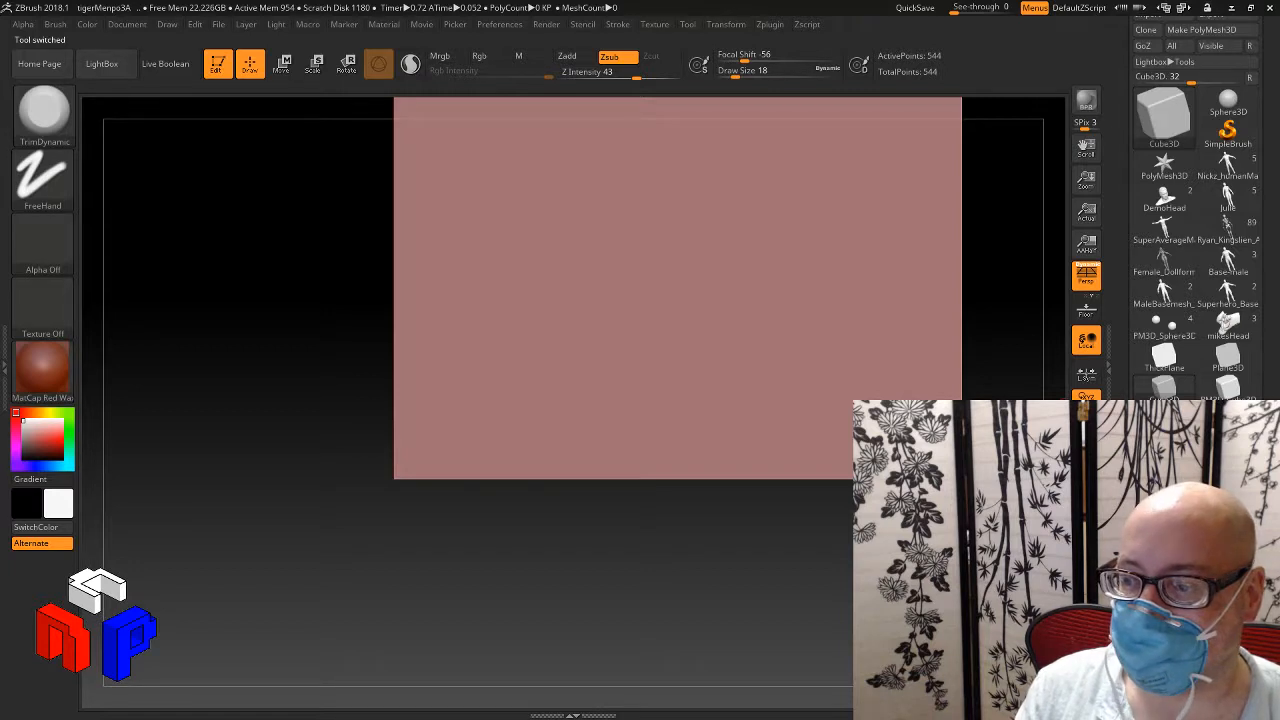
key("f")
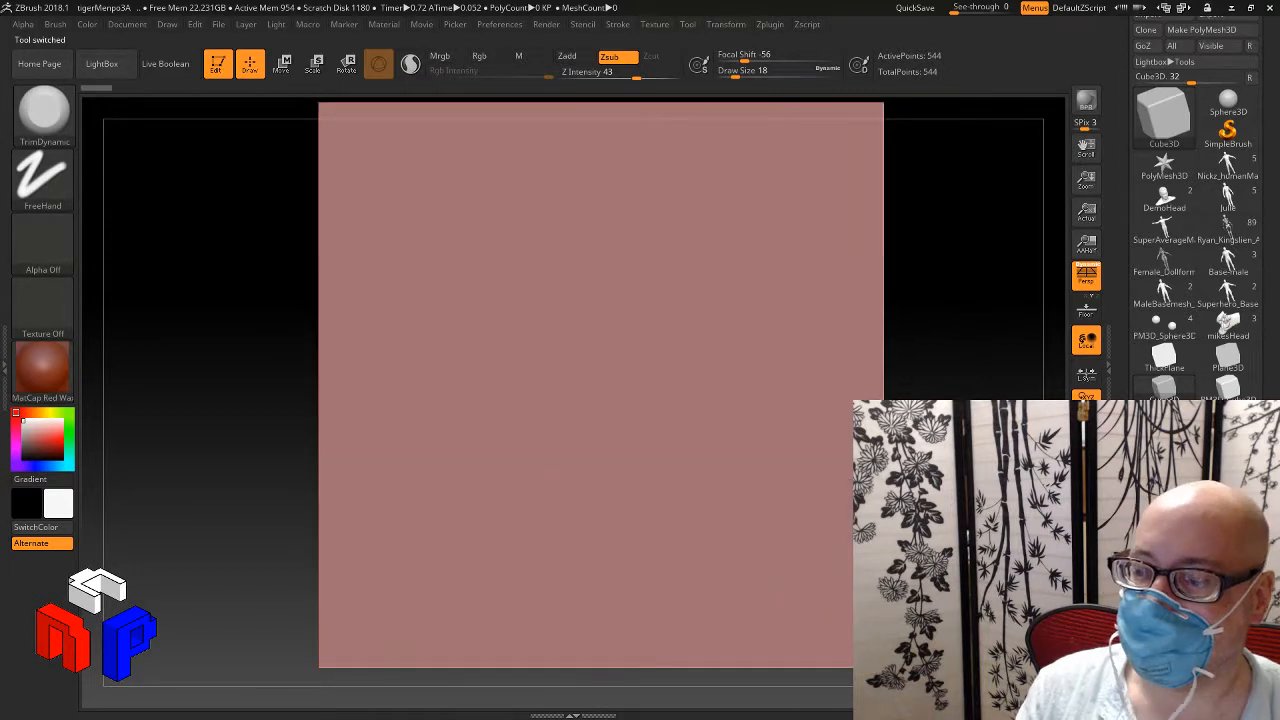
key("f")
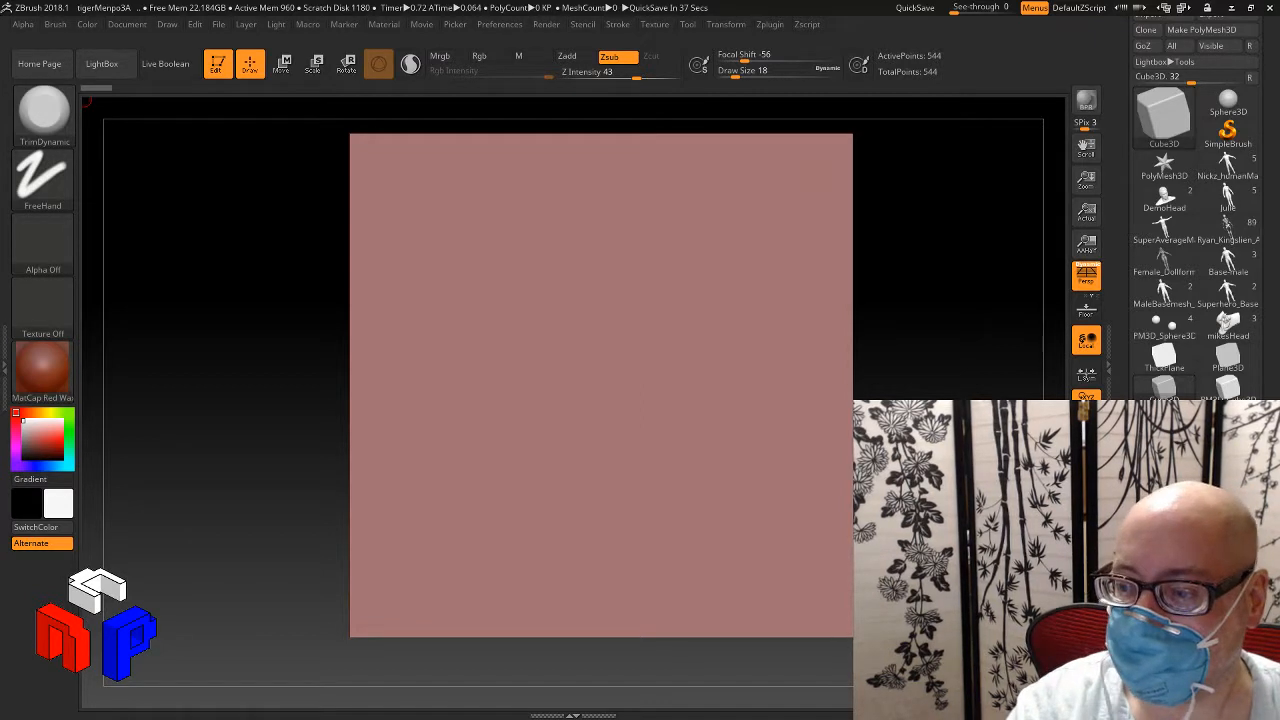
Step: Switch to the ClayTubes brush and try a dab on the cube's front face
left_click_drag(900, 460, 916, 483, "alt")
key("s")
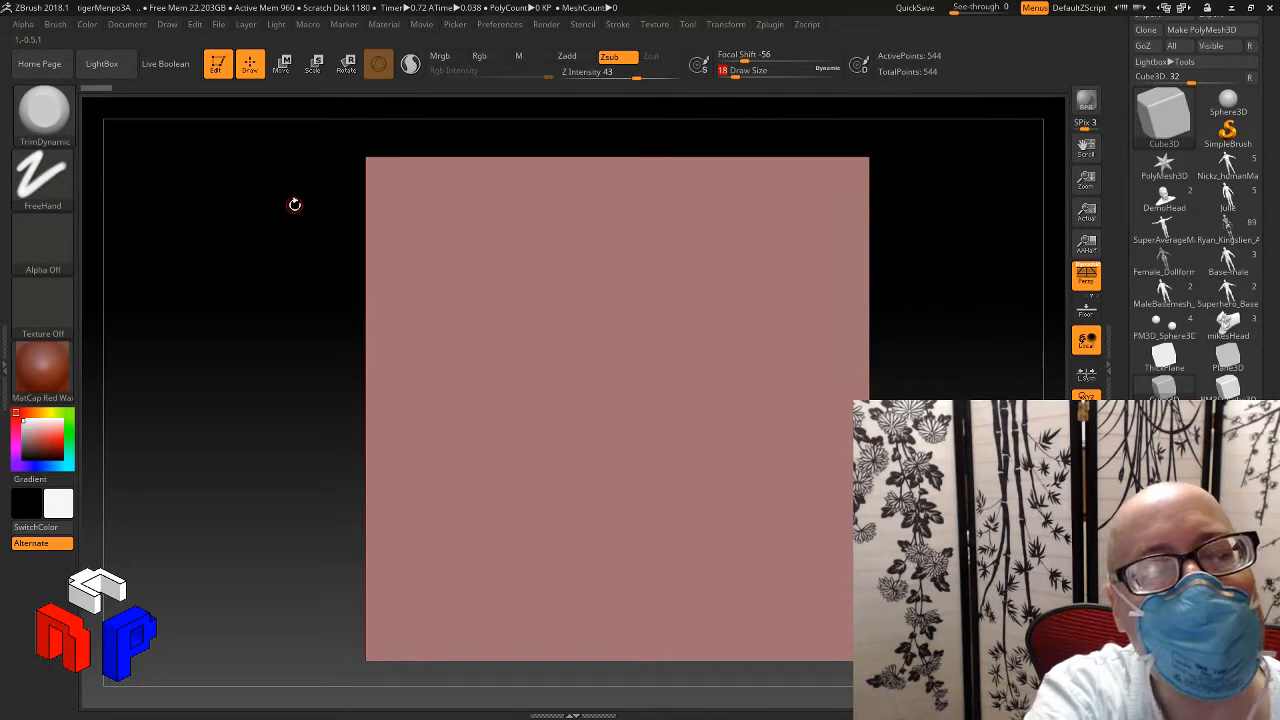
left_click(43, 110)
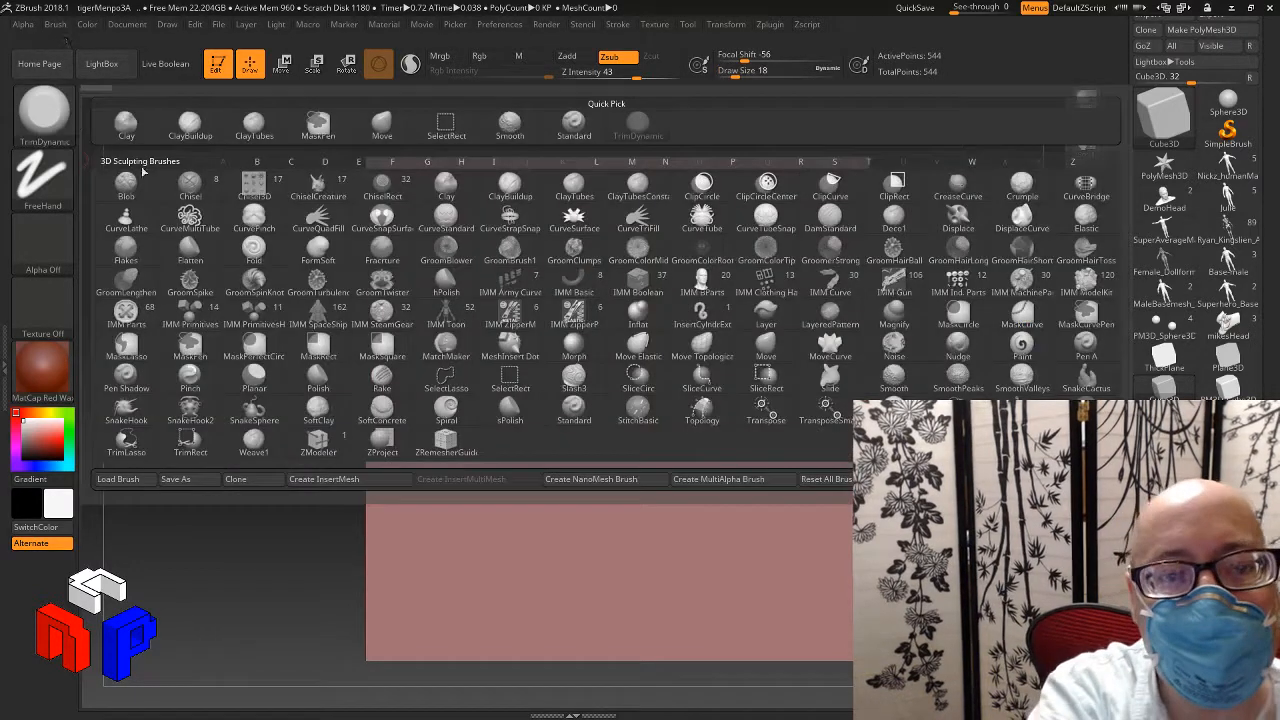
left_click(265, 133)
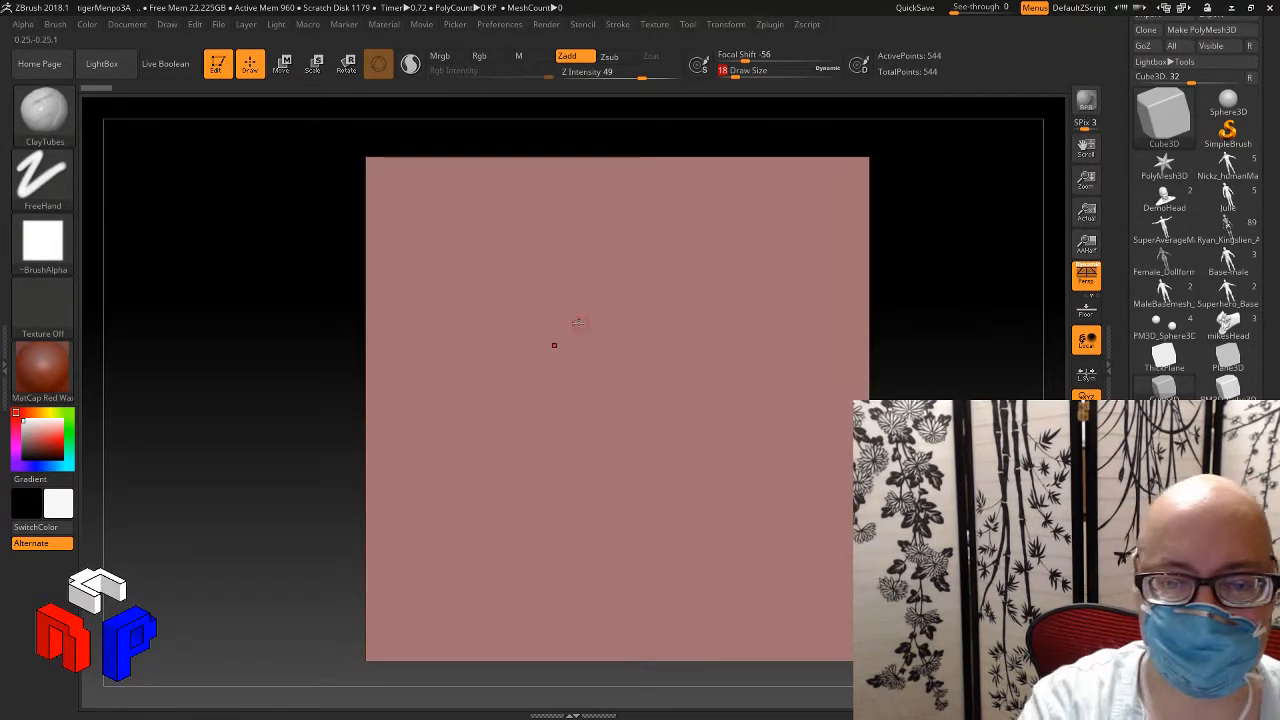
left_click(508, 298)
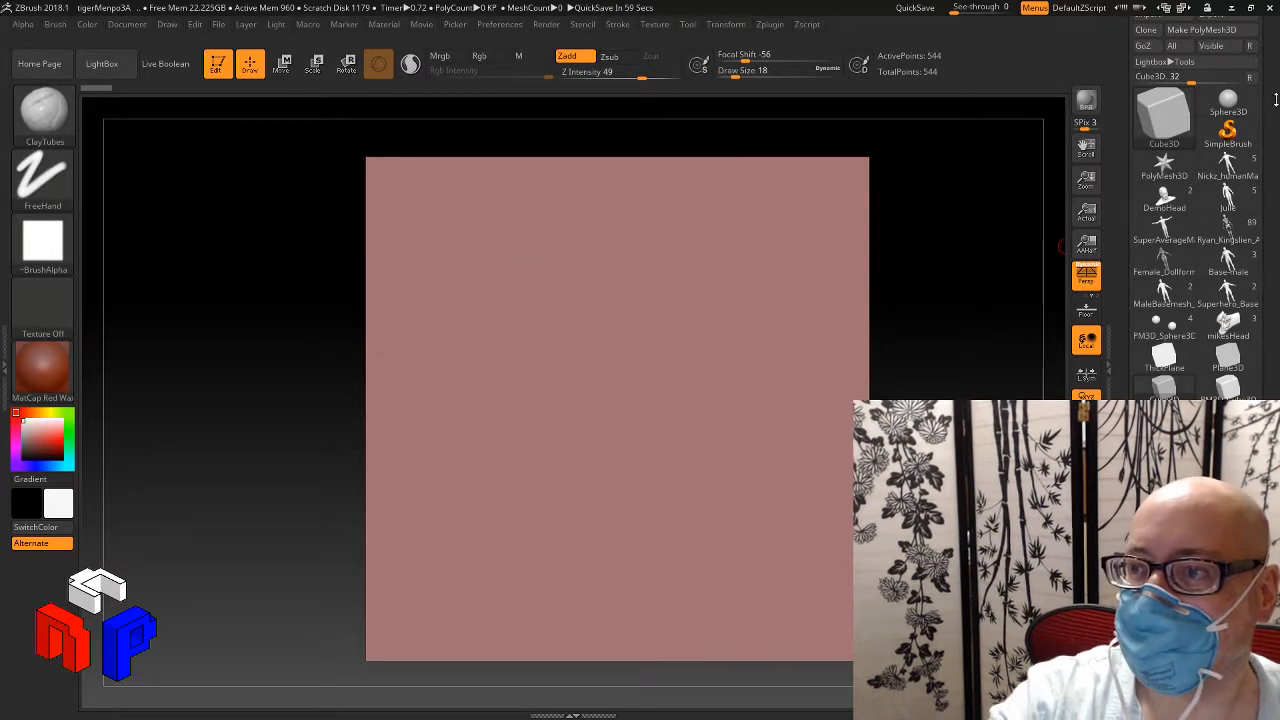
Step: Convert the cube primitive to a PolyMesh3D and check its polygon grid with the polyframe display
left_click(1201, 29)
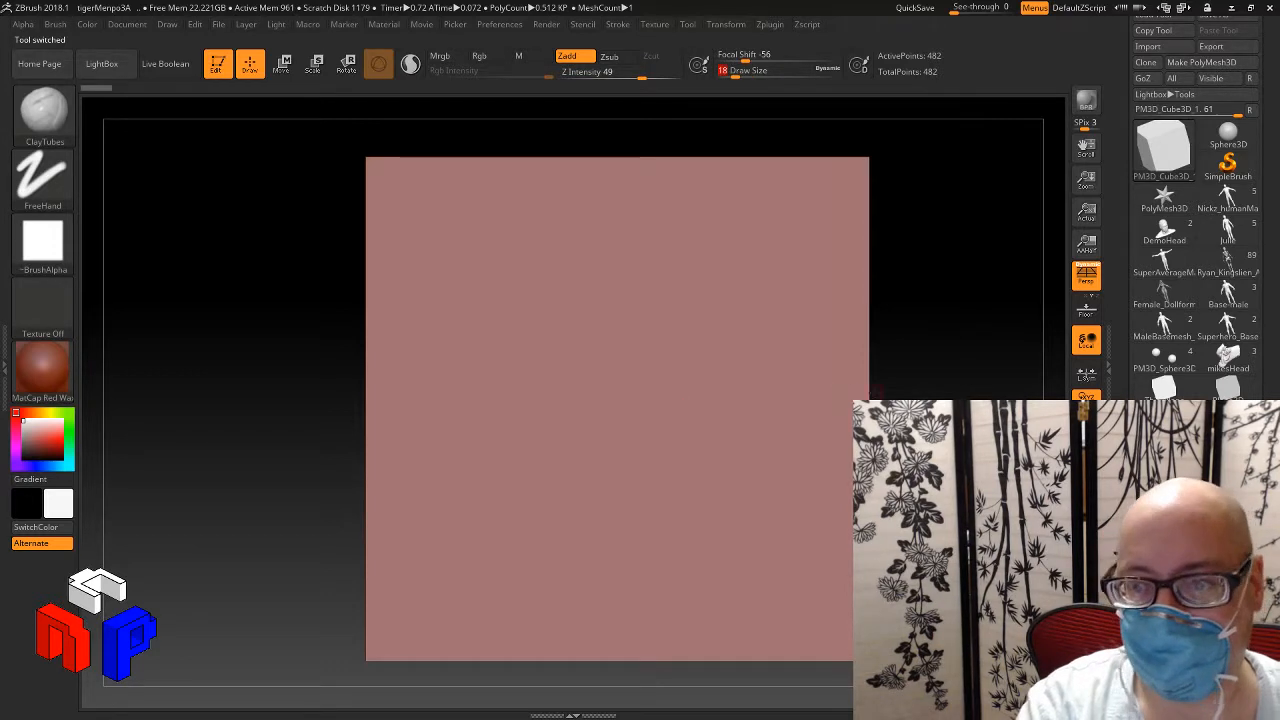
left_click_drag(873, 393, 891, 394, "alt")
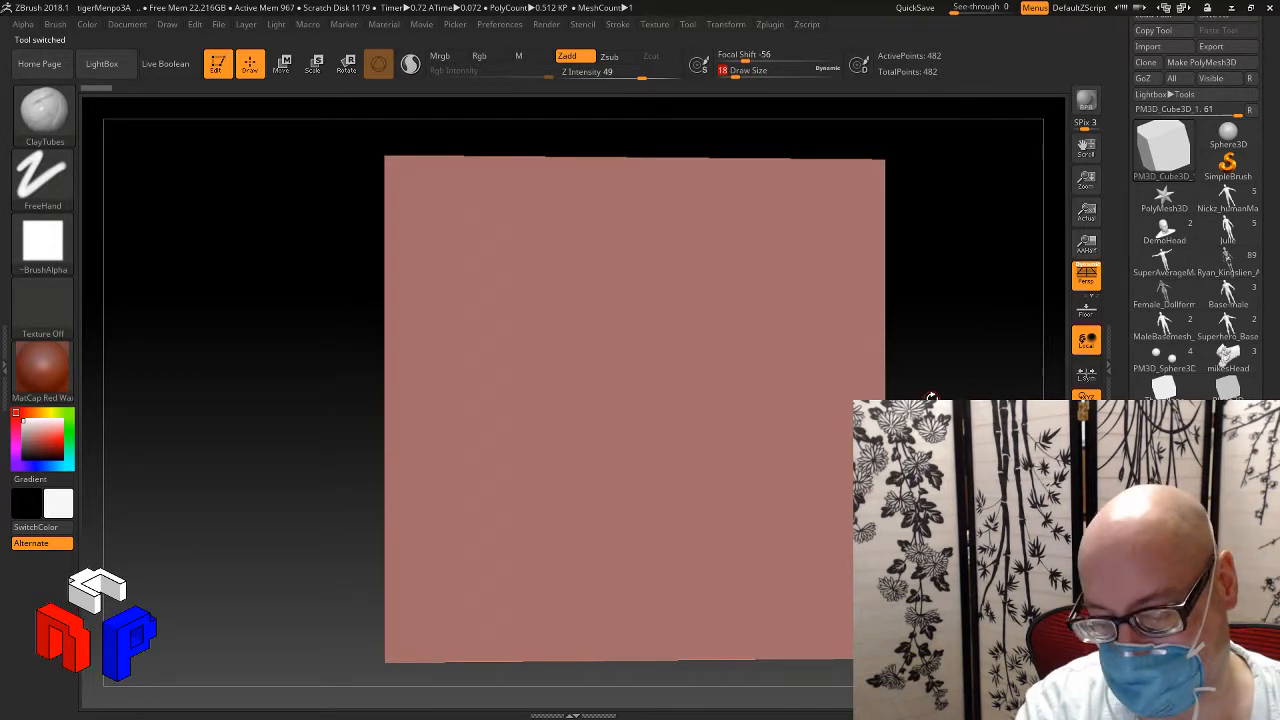
left_click_drag(930, 397, 926, 391, "alt")
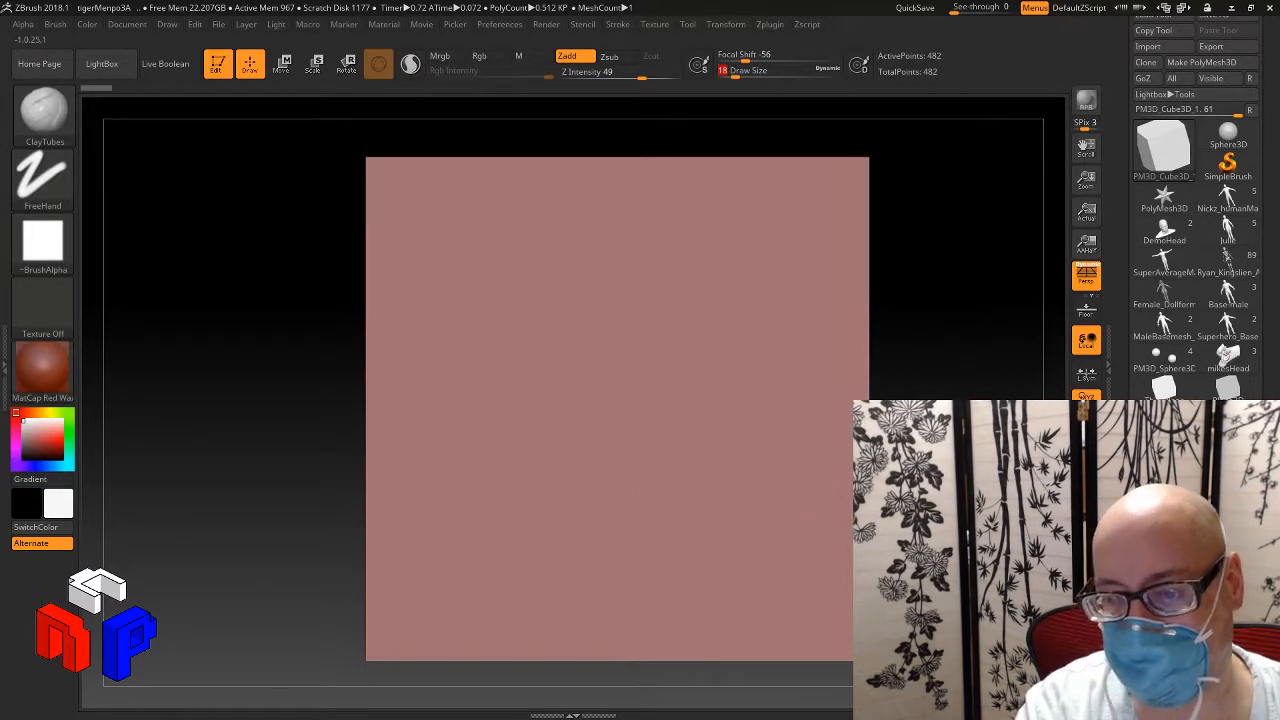
mouse_move(960, 520)
left_mouse_down()
mouse_move(1025, 522)
mouse_move(950, 522)
left_mouse_up()
key("shift+f")
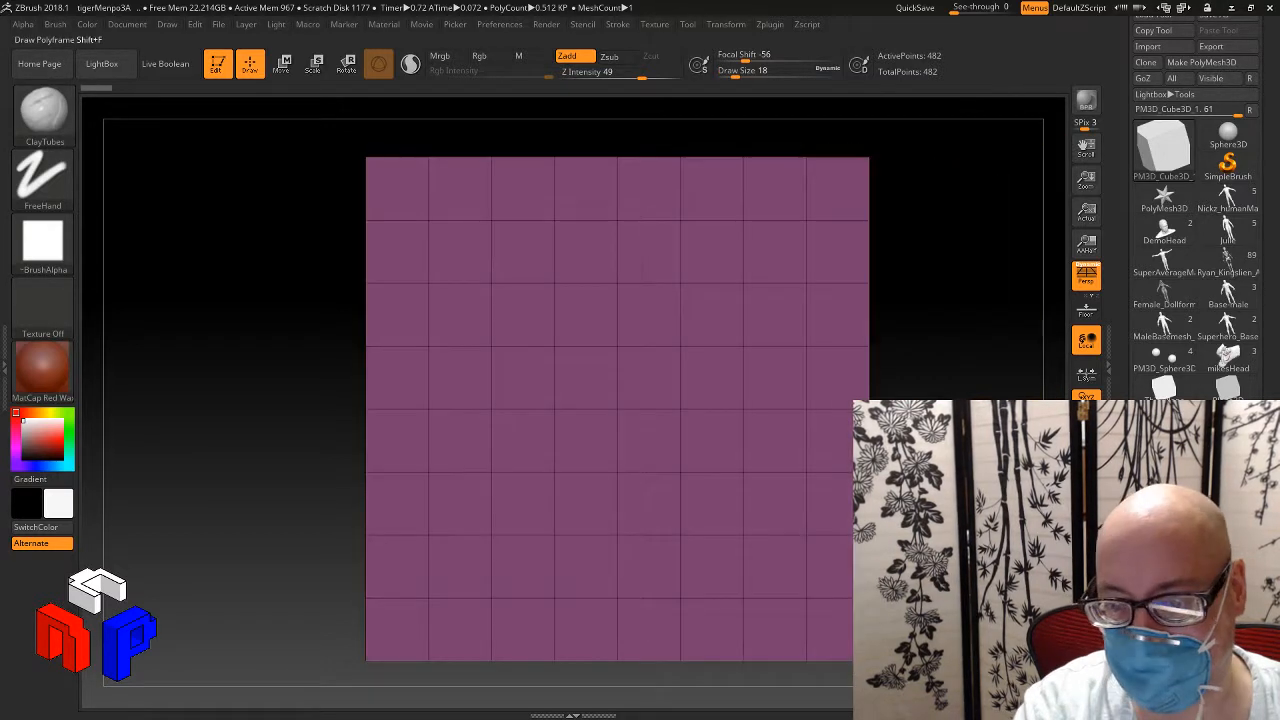
key("shift+f")
Step: Subdivide the cube repeatedly to about 32.5 million polygons
scroll(1195, 250, "down", 2)
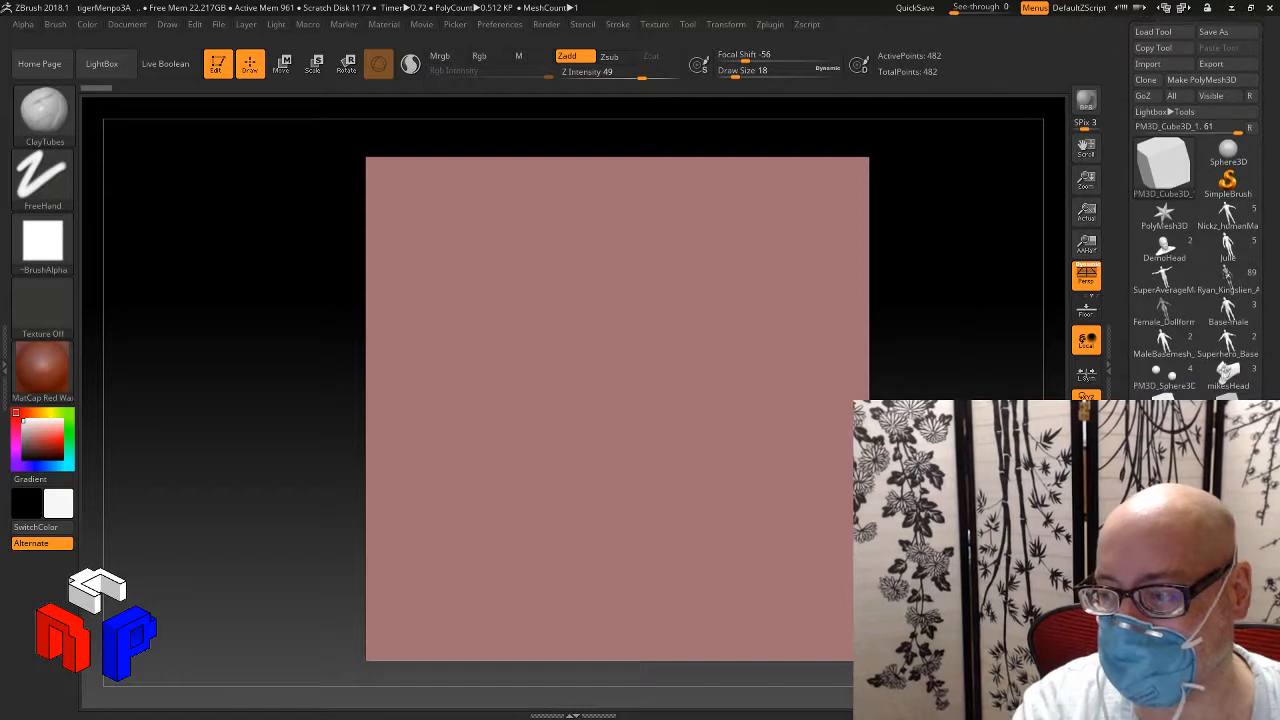
key("ctrl+d")
key("ctrl+d")
key("ctrl+d")
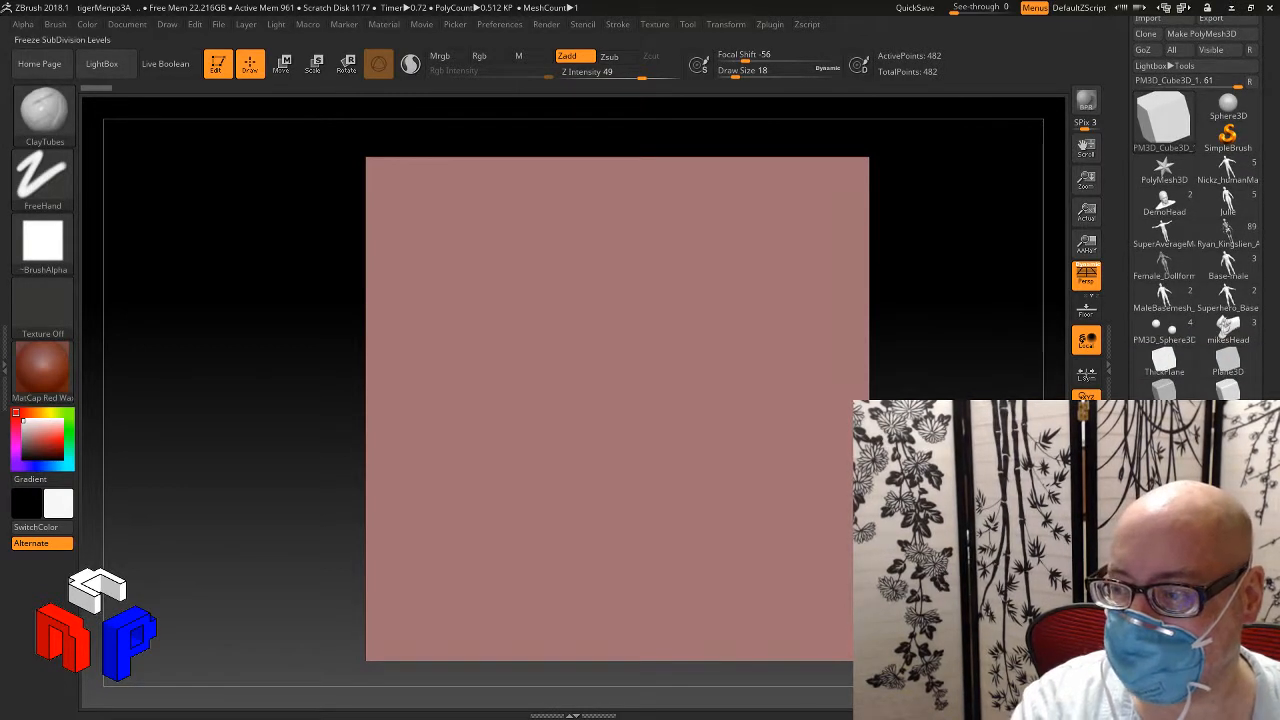
key("ctrl+d")
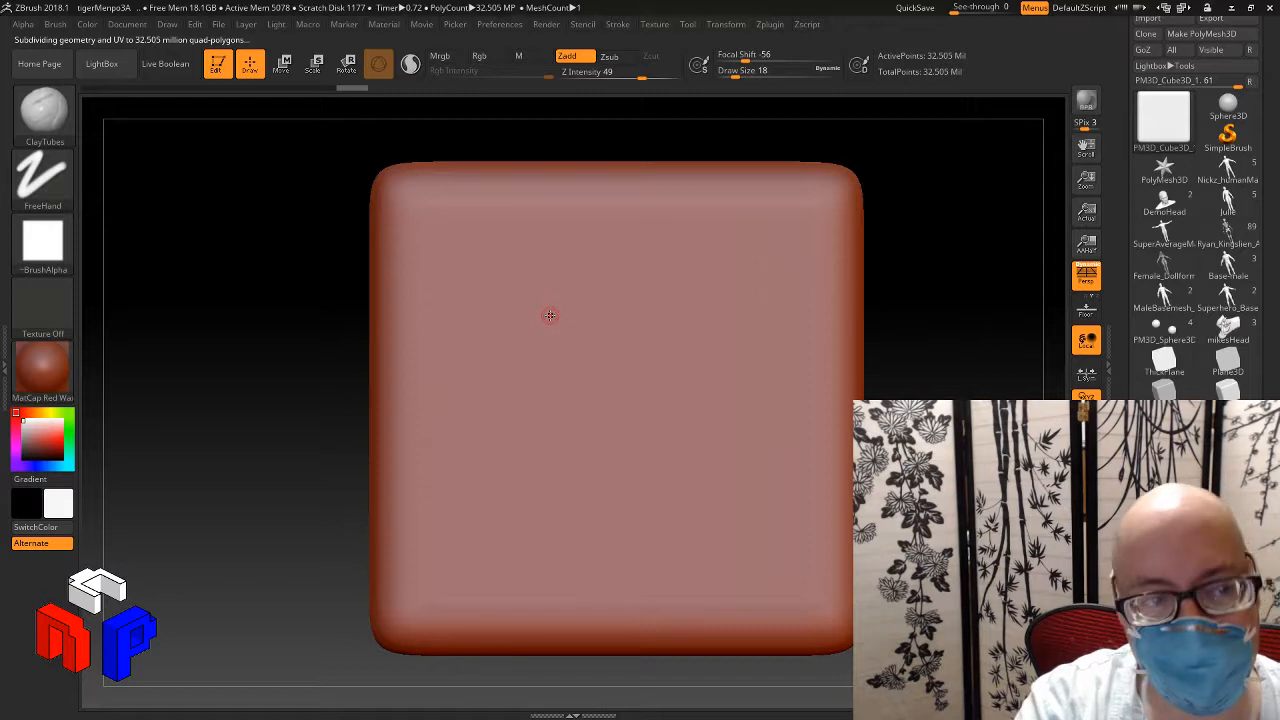
Step: Build up a curved banana-shaped form on the cube's front face with overlapping ClayTubes strokes at draw size 116
key("s")
left_click_drag(560, 302, 583, 300)
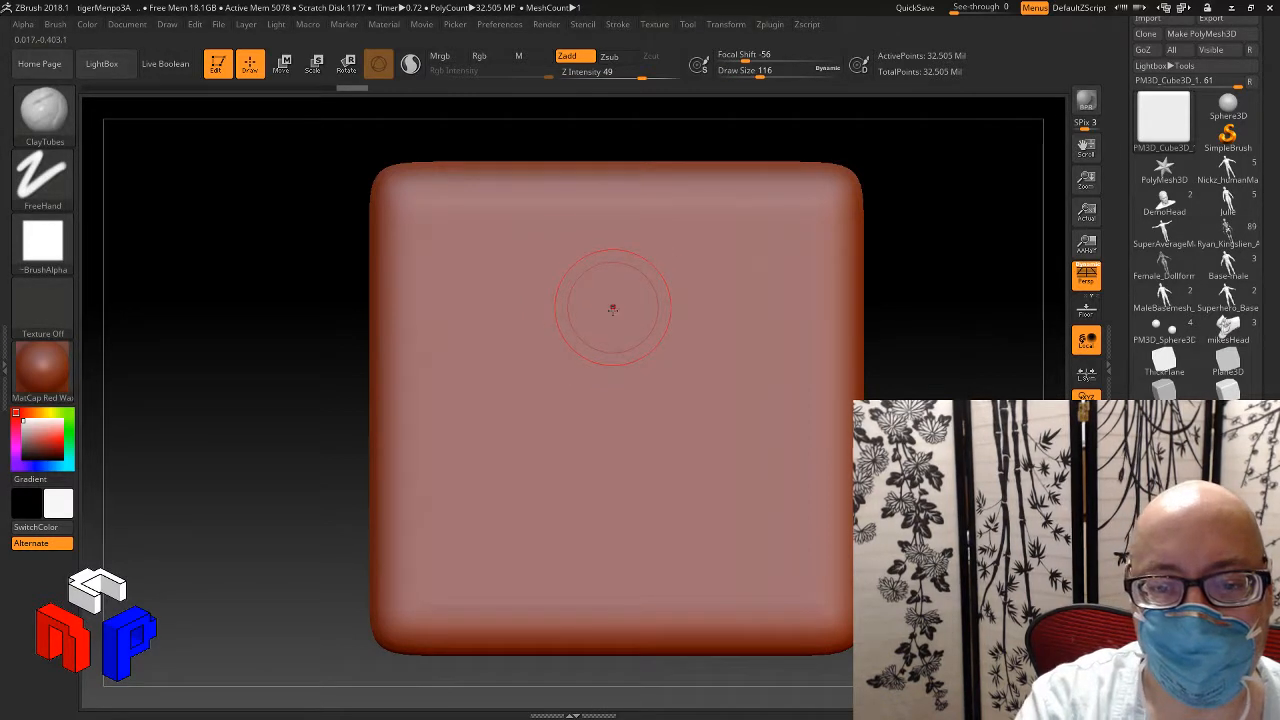
mouse_move(610, 313)
left_mouse_down()
mouse_move(596, 415)
mouse_move(620, 470)
mouse_move(698, 545)
left_mouse_up()
mouse_move(588, 290)
left_mouse_down()
mouse_move(560, 405)
mouse_move(610, 497)
mouse_move(706, 555)
left_mouse_up()
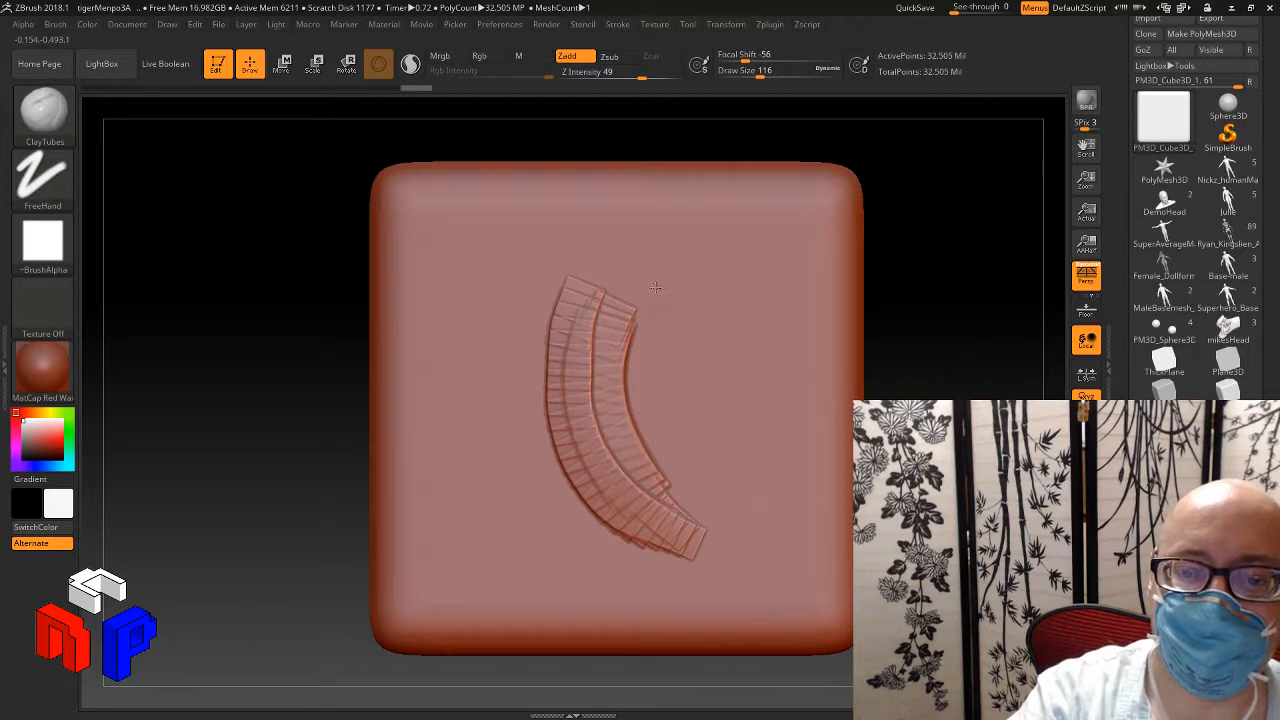
mouse_move(654, 287)
left_mouse_down()
mouse_move(642, 456)
mouse_move(712, 555)
left_mouse_up()
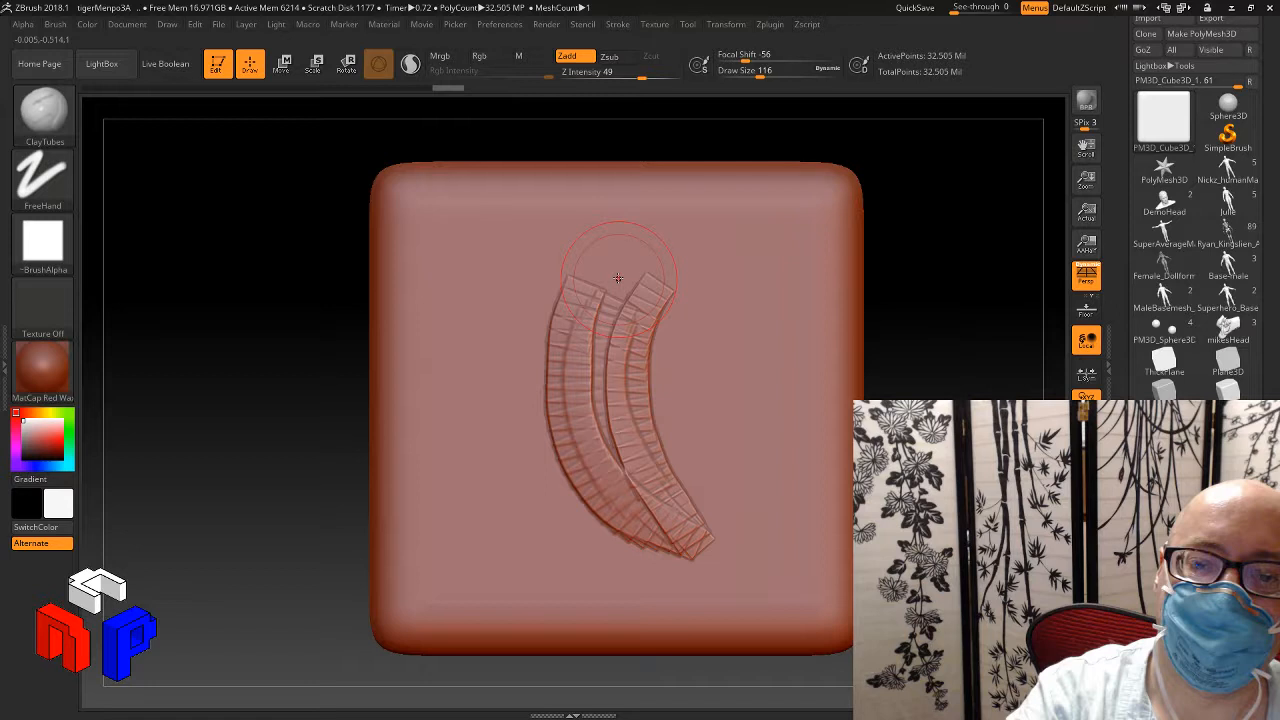
mouse_move(617, 278)
left_mouse_down()
mouse_move(662, 437)
mouse_move(655, 470)
mouse_move(708, 553)
left_mouse_up()
mouse_move(670, 285)
left_mouse_down()
mouse_move(645, 485)
mouse_move(665, 535)
left_mouse_up()
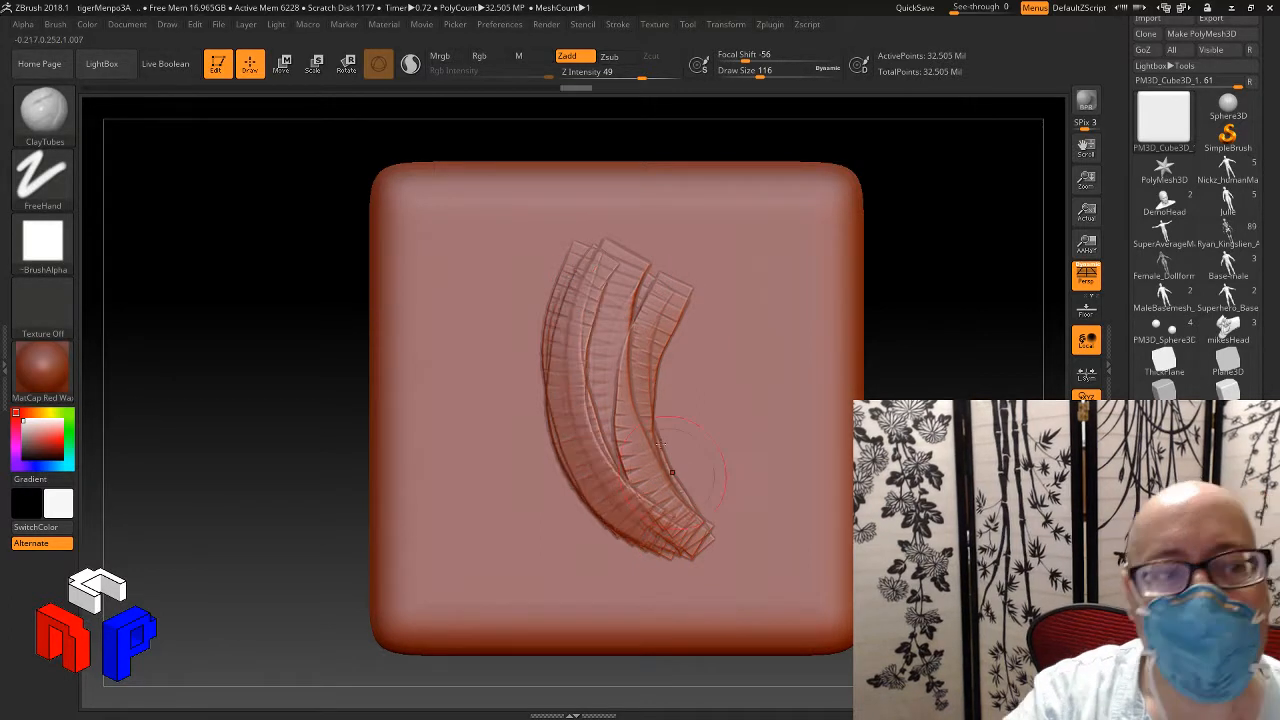
mouse_move(615, 281)
left_mouse_down()
mouse_move(592, 430)
mouse_move(662, 525)
mouse_move(703, 545)
left_mouse_up()
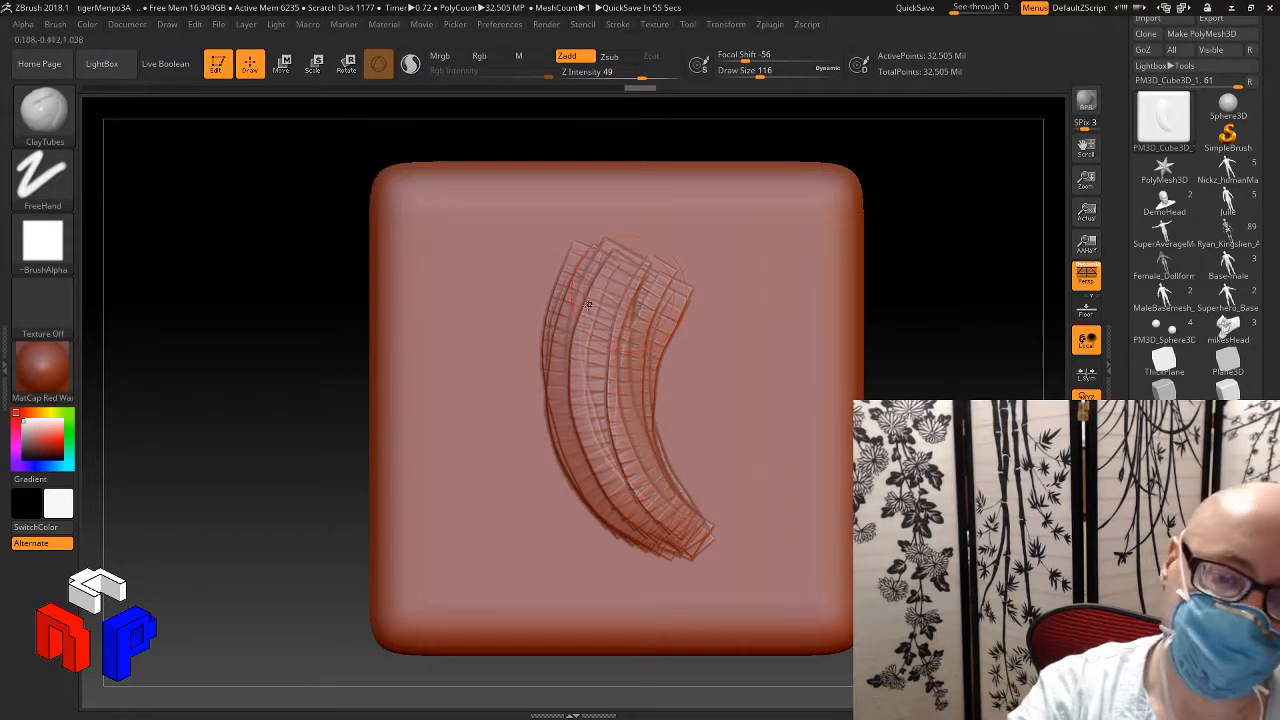
Step: Widen the banana-shaped form along its outer curved edge with one more ClayTubes stroke at draw size 116
mouse_move(587, 258)
left_mouse_down()
mouse_move(548, 385)
mouse_move(545, 455)
left_mouse_up()
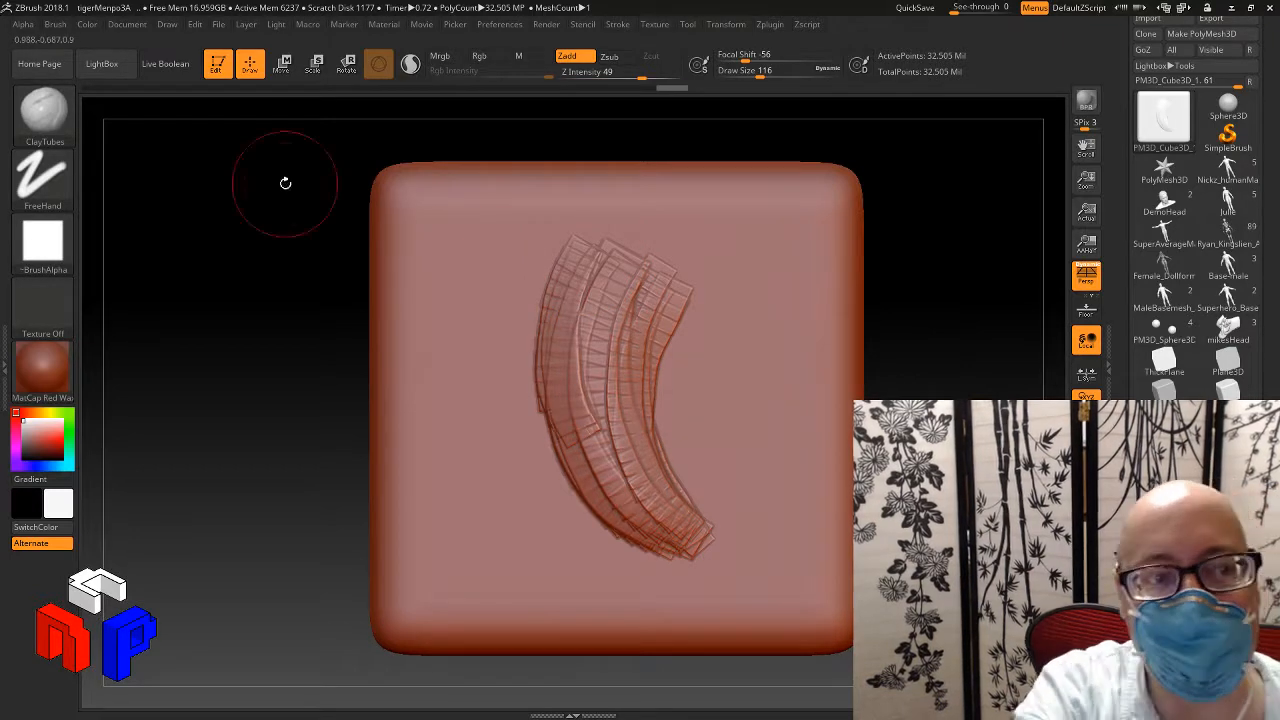
Step: Try building a similar curved form beside the banana shape with overlapping Standard brush strokes at draw size 116
left_click(43, 110)
left_click(592, 127)
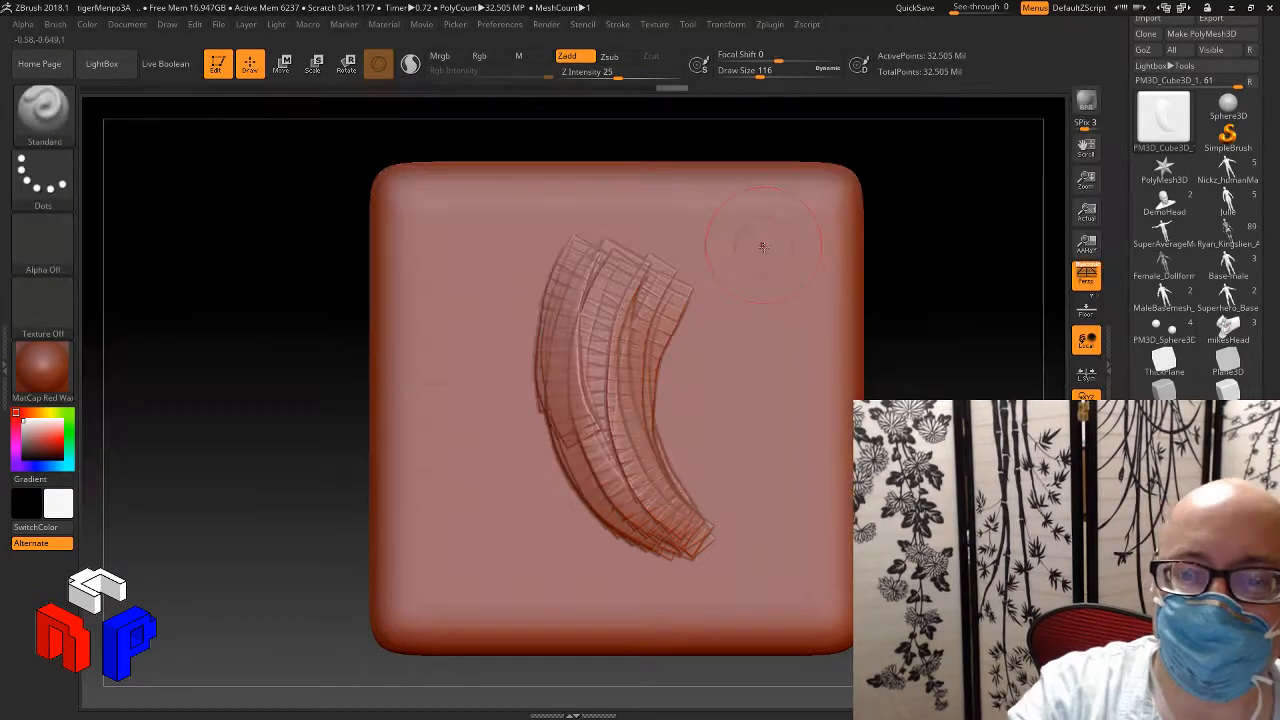
mouse_move(780, 285)
left_mouse_down()
mouse_move(740, 400)
mouse_move(795, 485)
left_mouse_up()
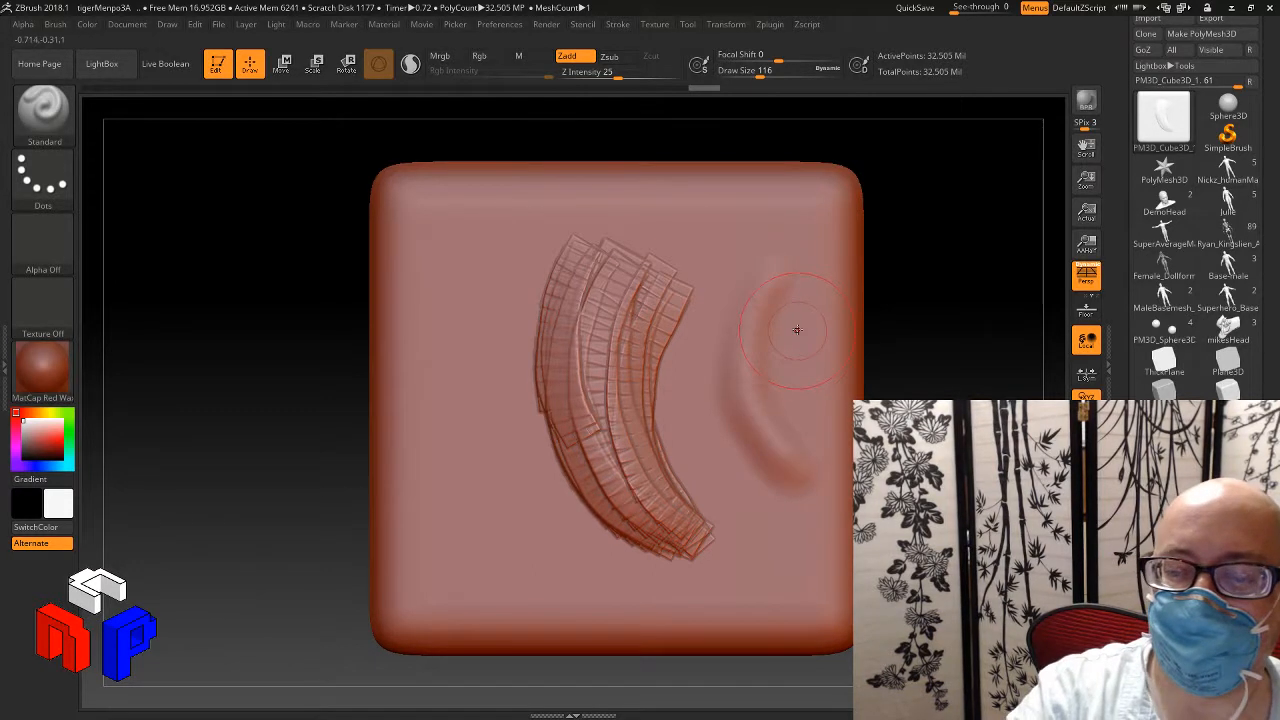
left_click_drag(797, 330, 785, 495)
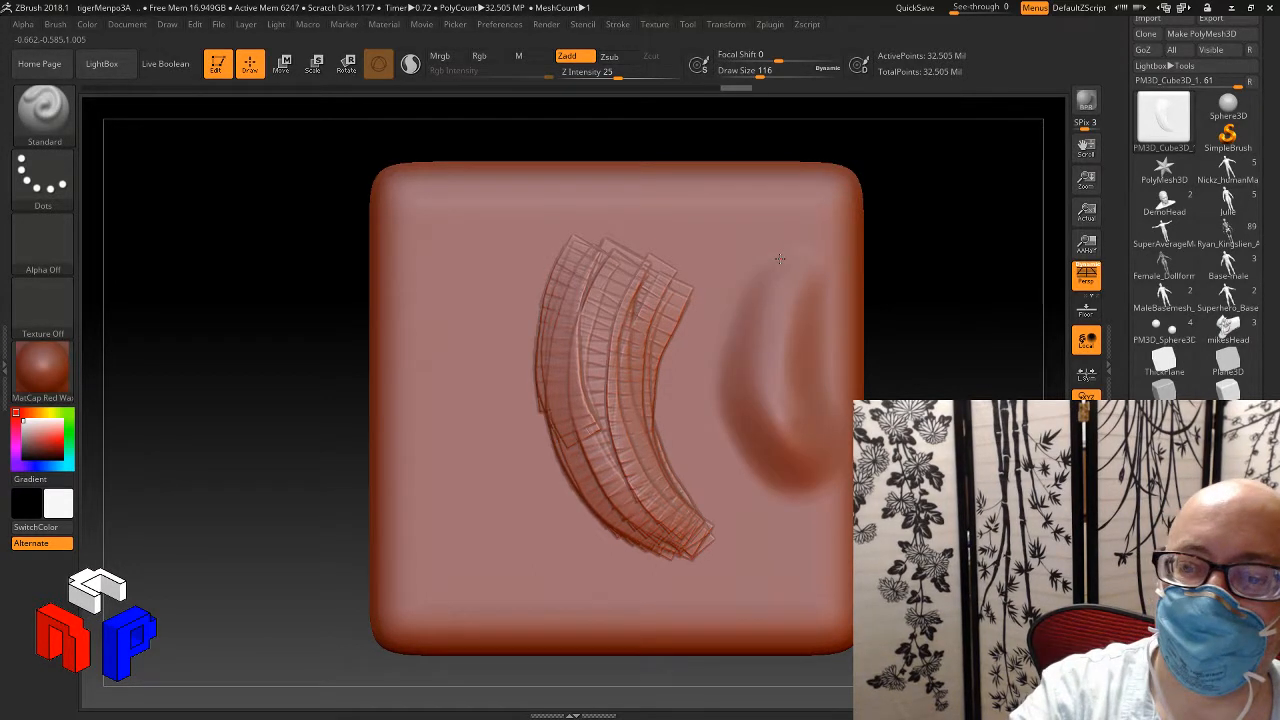
left_click_drag(780, 259, 790, 515)
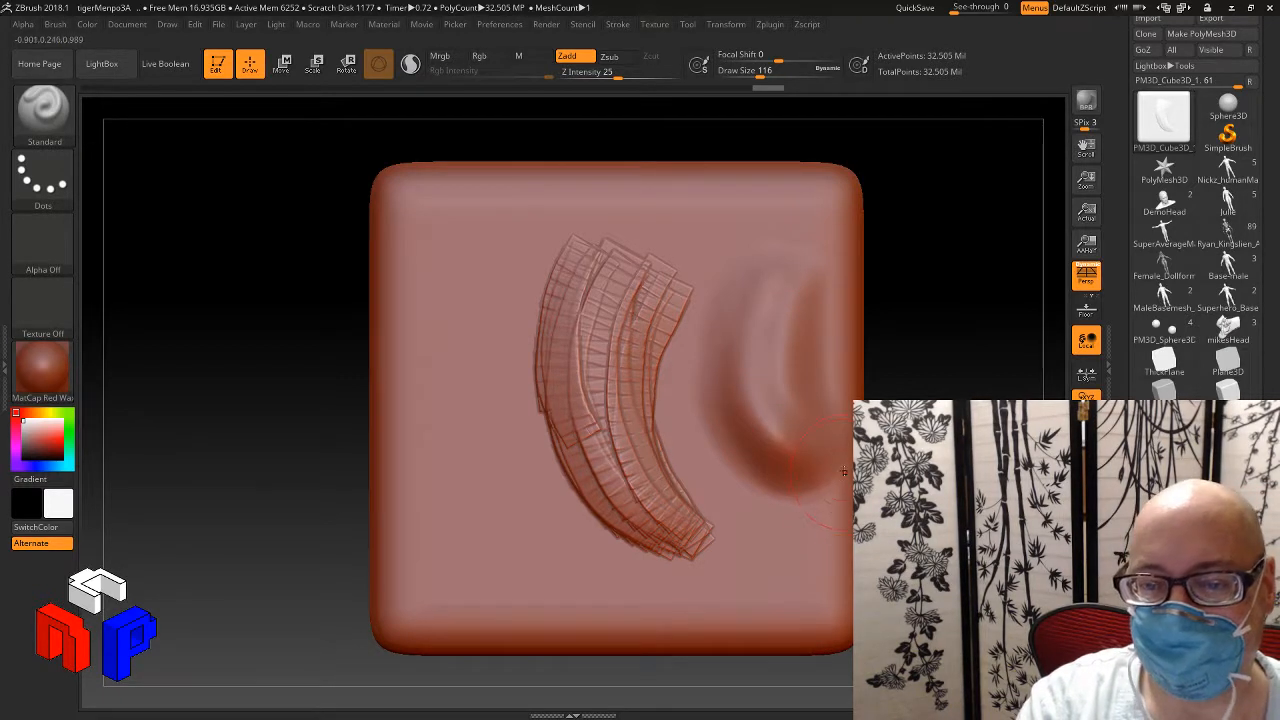
mouse_move(757, 271)
left_mouse_down()
mouse_move(740, 380)
mouse_move(793, 418)
left_mouse_up()
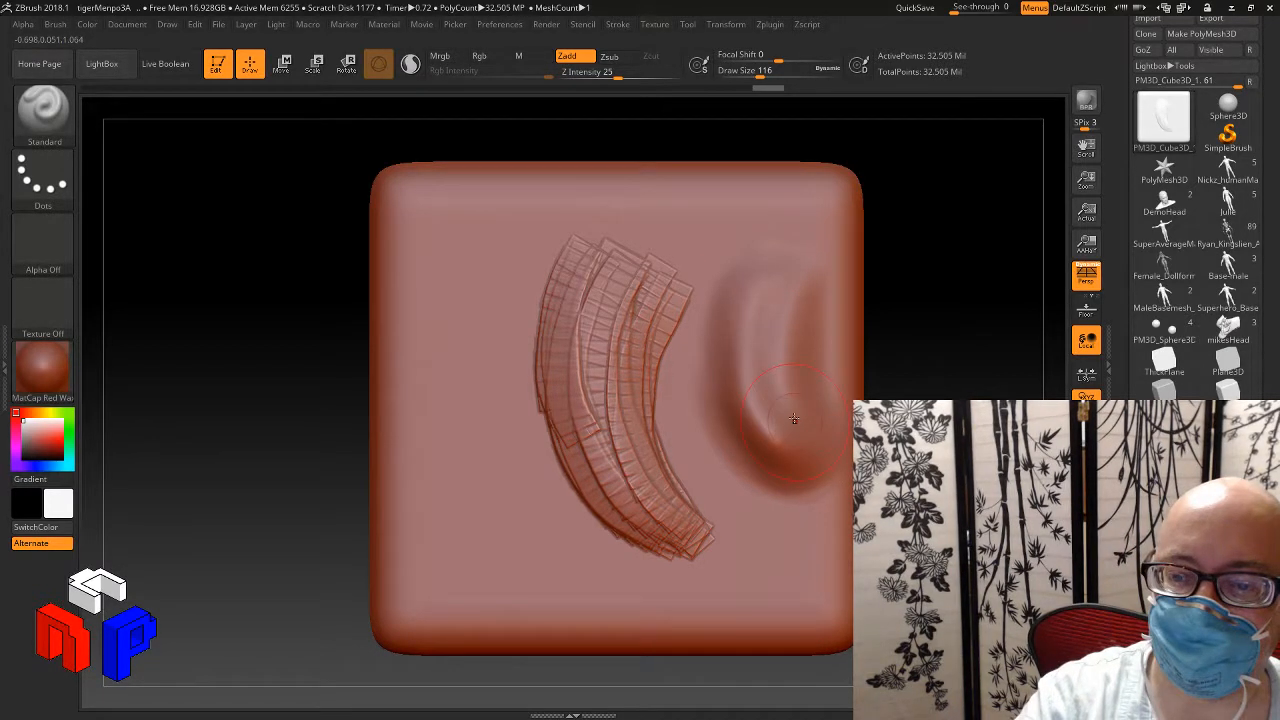
Step: Undo all the Standard brush strokes beside the banana-shaped form
key("ctrl")
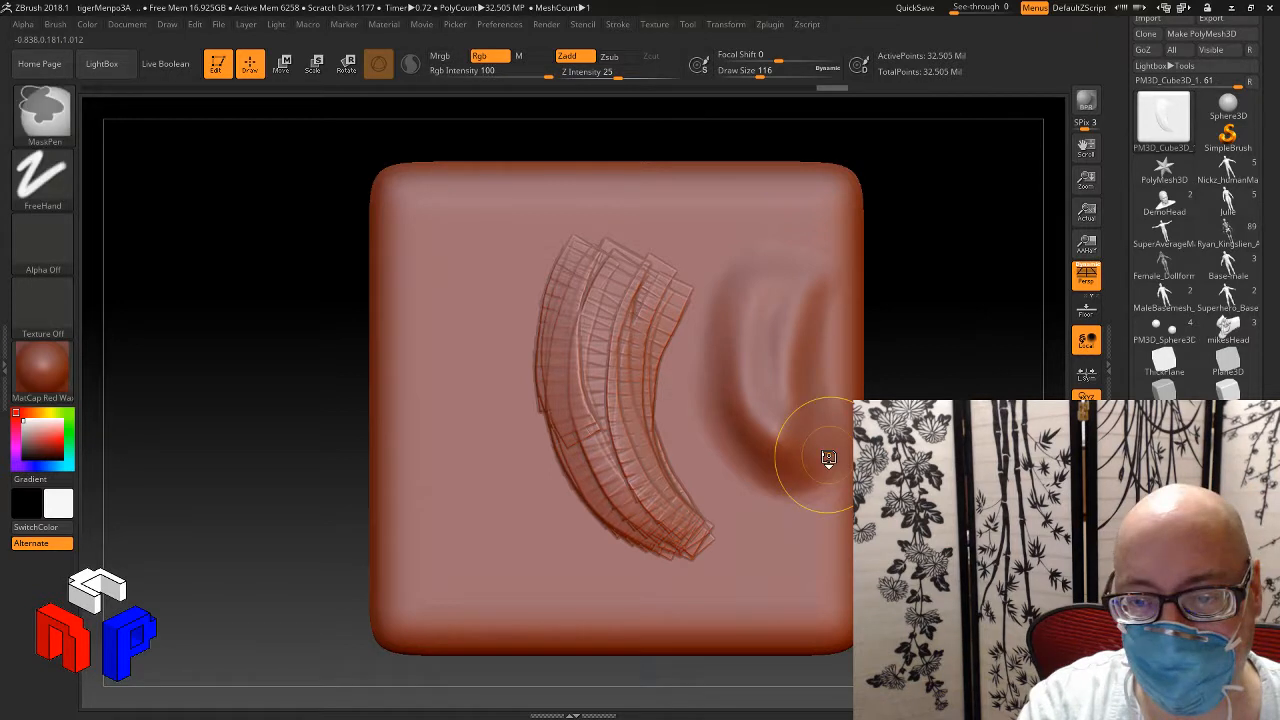
key("ctrl+z")
key("ctrl+z")
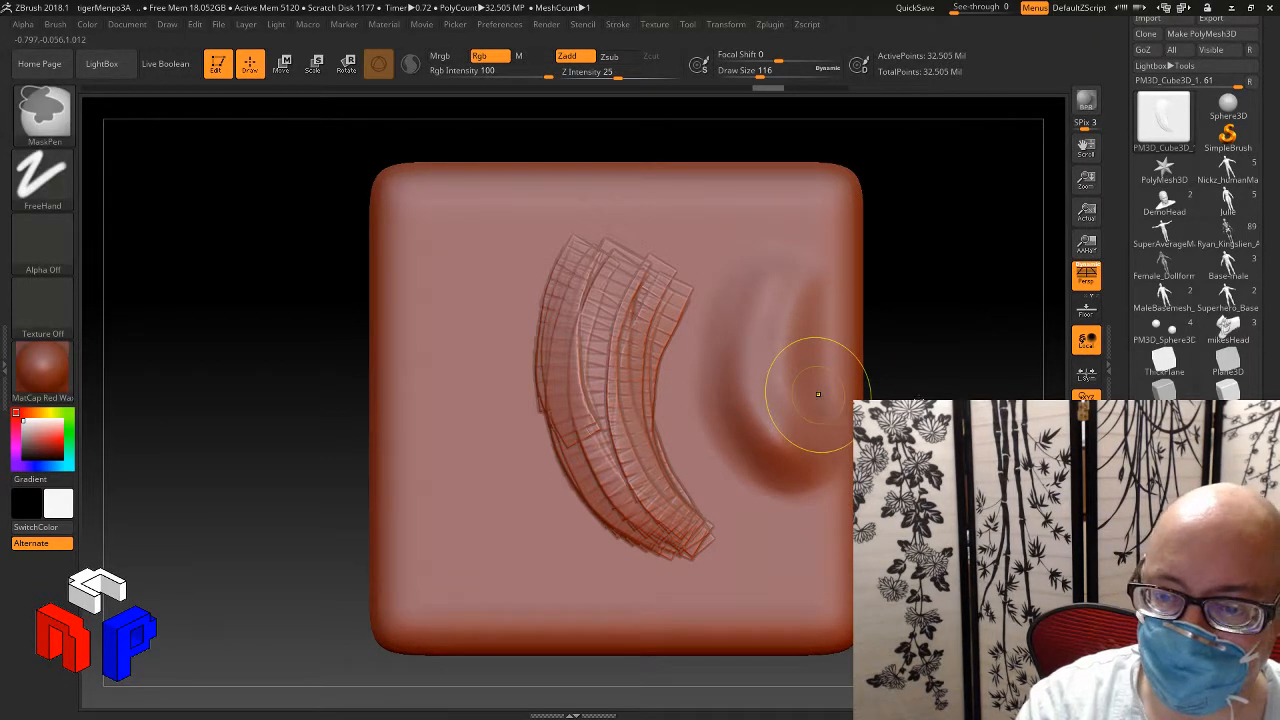
key("ctrl+z")
key("ctrl+z")
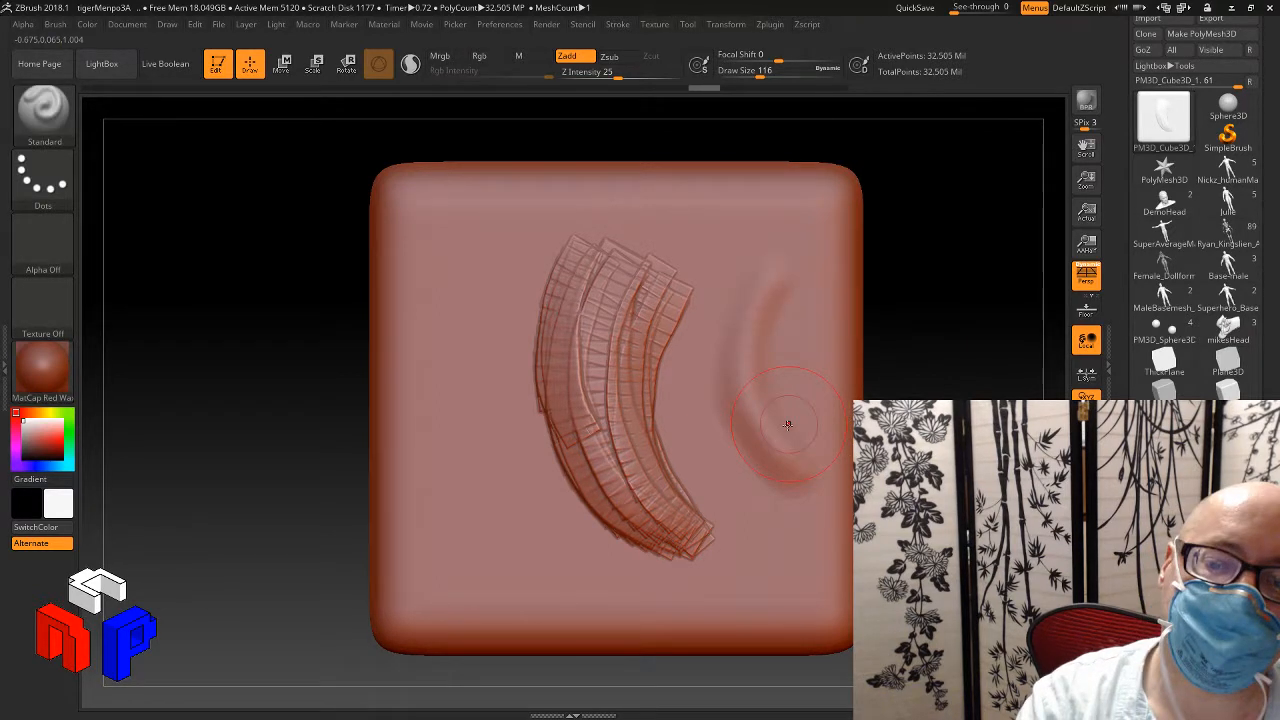
key("ctrl+z")
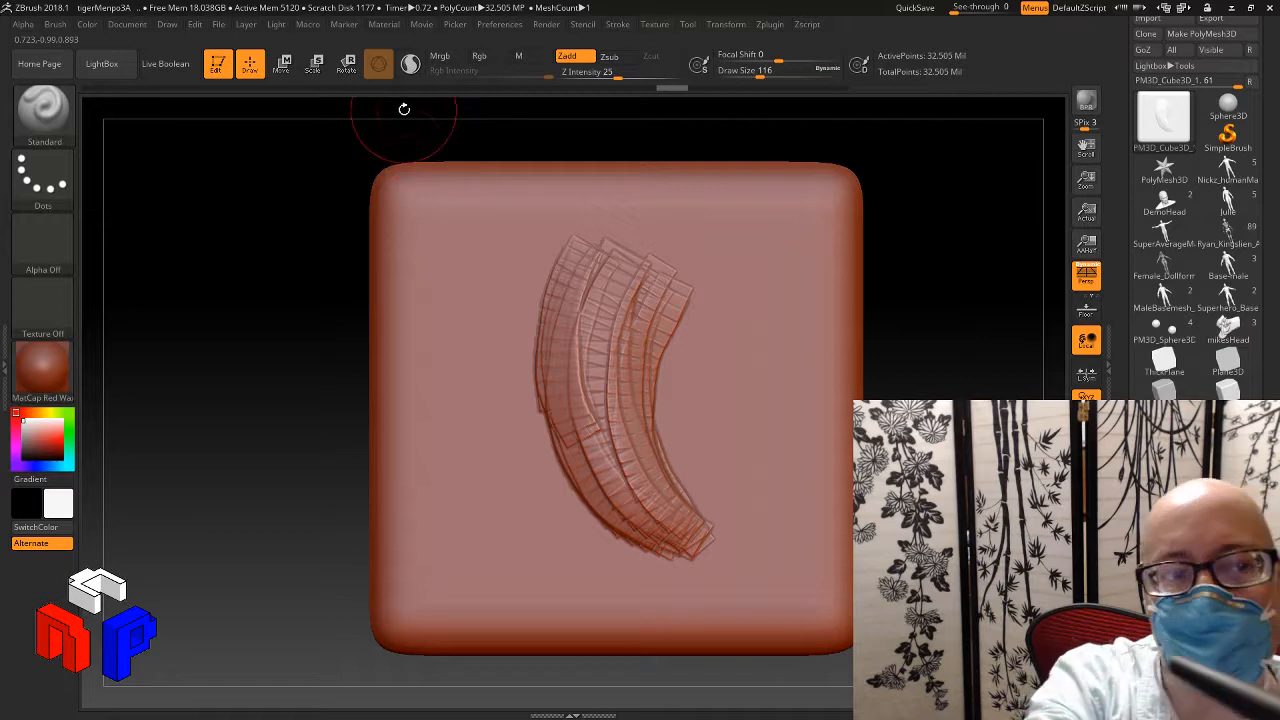
Step: Raise the middle and inner side of the banana-shaped form with long overlapping ClayTubes strokes at draw size 116
key("b")
key("c")
key("t")
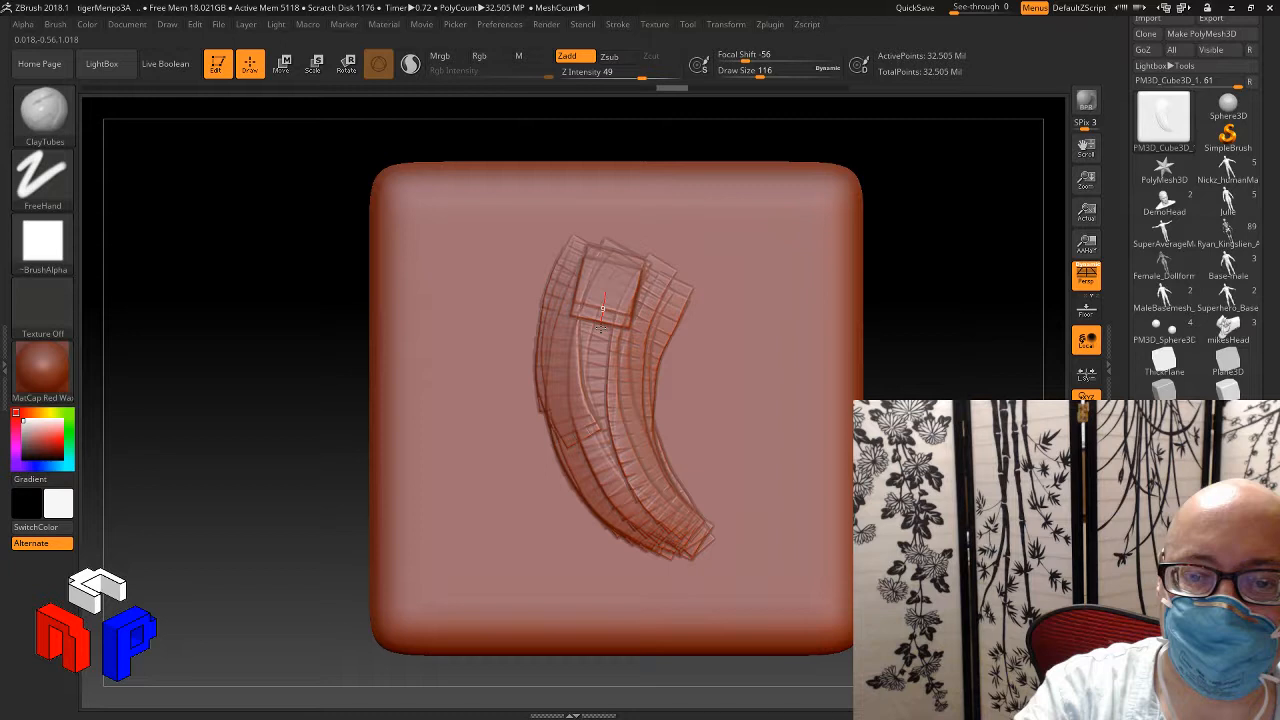
left_click_drag(601, 328, 625, 455)
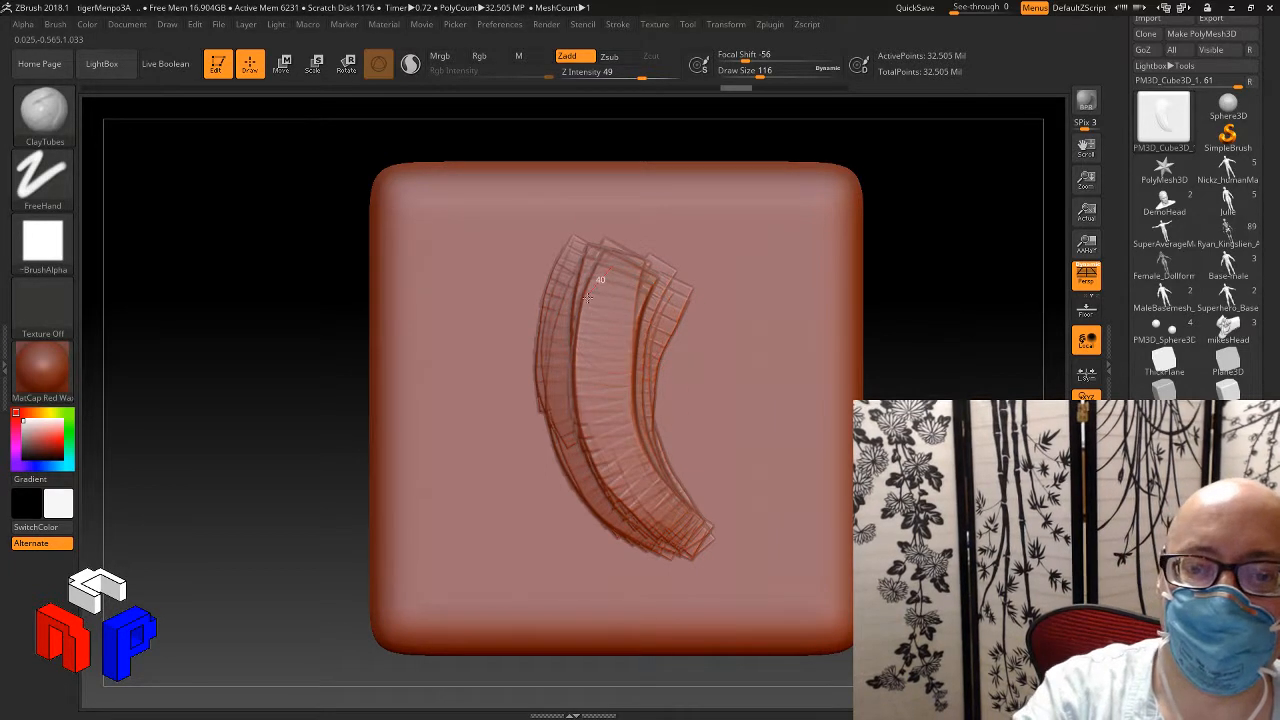
mouse_move(600, 277)
left_mouse_down()
mouse_move(598, 462)
mouse_move(682, 548)
left_mouse_up()
mouse_move(645, 265)
left_mouse_down()
mouse_move(610, 435)
mouse_move(718, 558)
left_mouse_up()
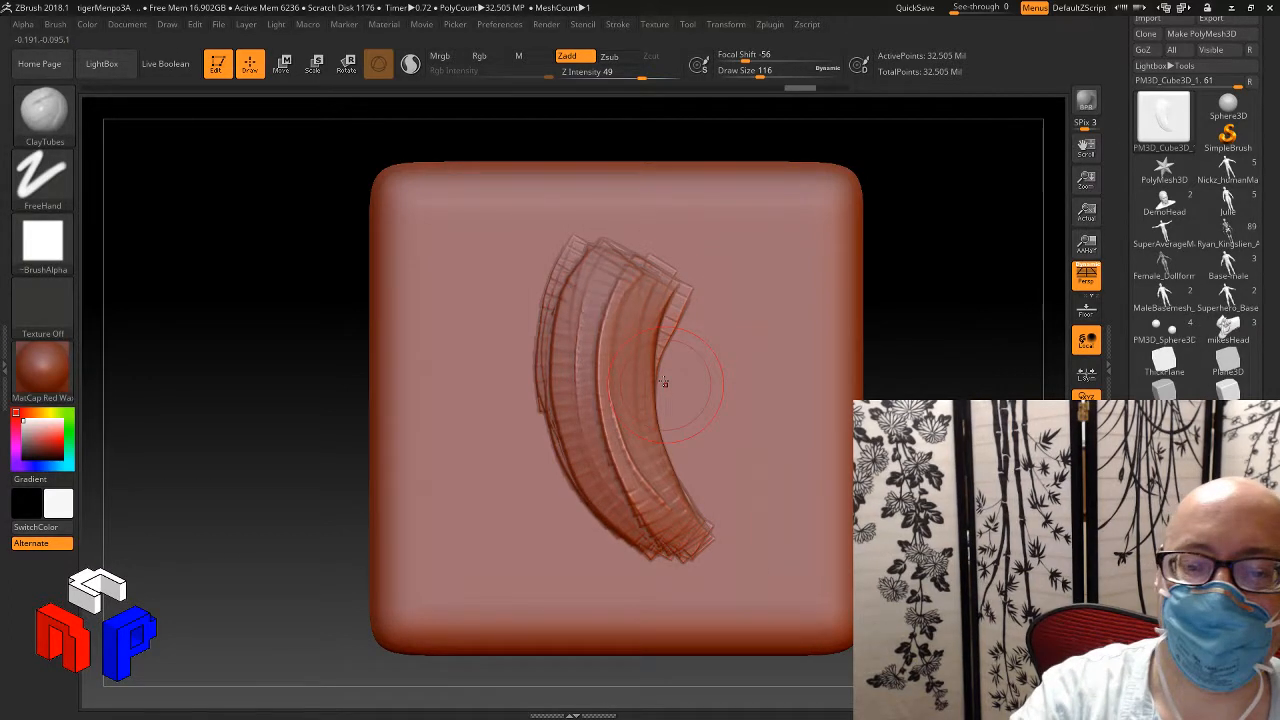
mouse_move(622, 246)
left_mouse_down()
mouse_move(612, 462)
mouse_move(708, 540)
left_mouse_up()
mouse_move(900, 530)
left_mouse_down()
mouse_move(1010, 530)
mouse_move(900, 530)
left_mouse_up()
Step: Layer narrower ClayTubes strokes at draw size 54 along the banana form, extending its lower tip and filling its steps
key("s")
key("s")
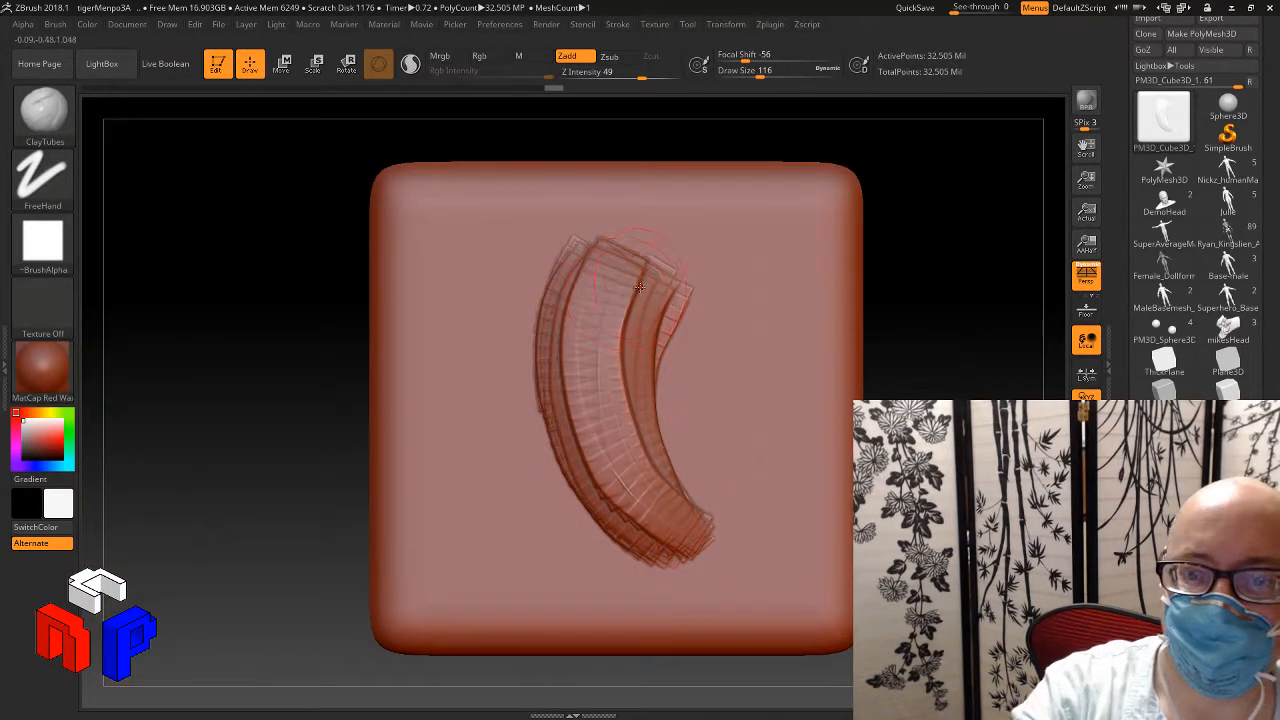
left_click_drag(623, 296, 600, 292)
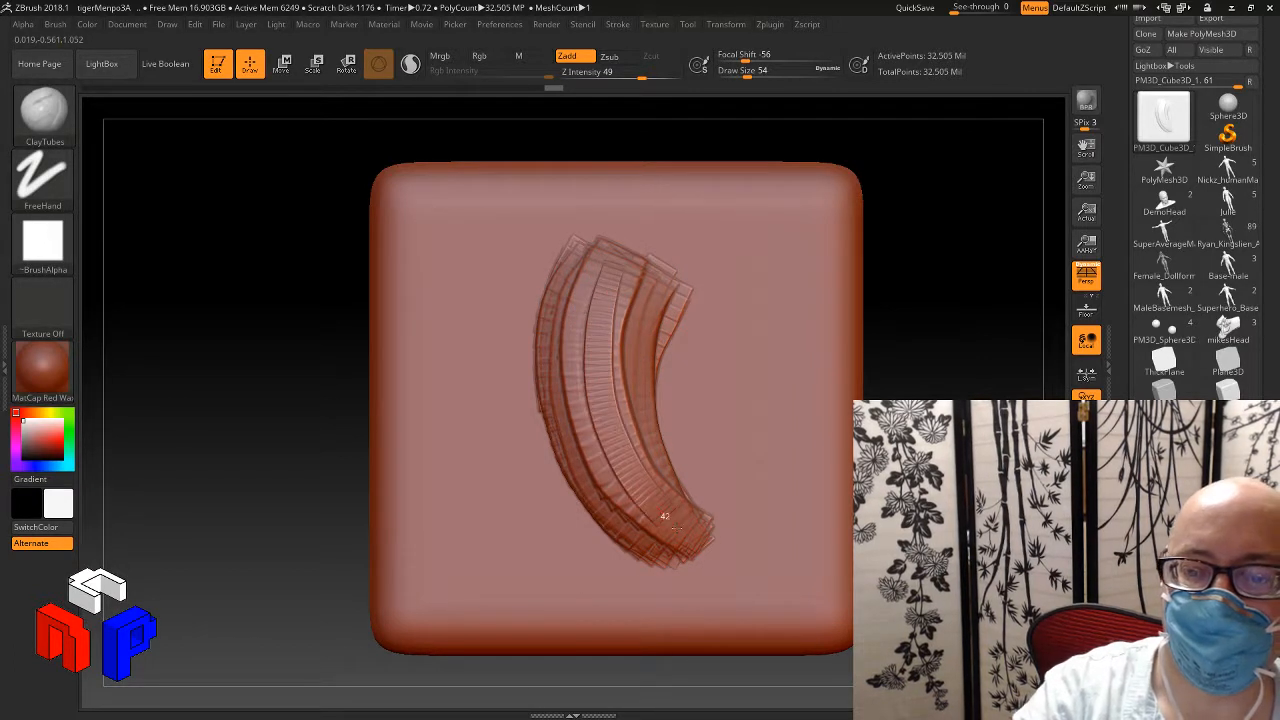
left_click_drag(677, 529, 734, 564)
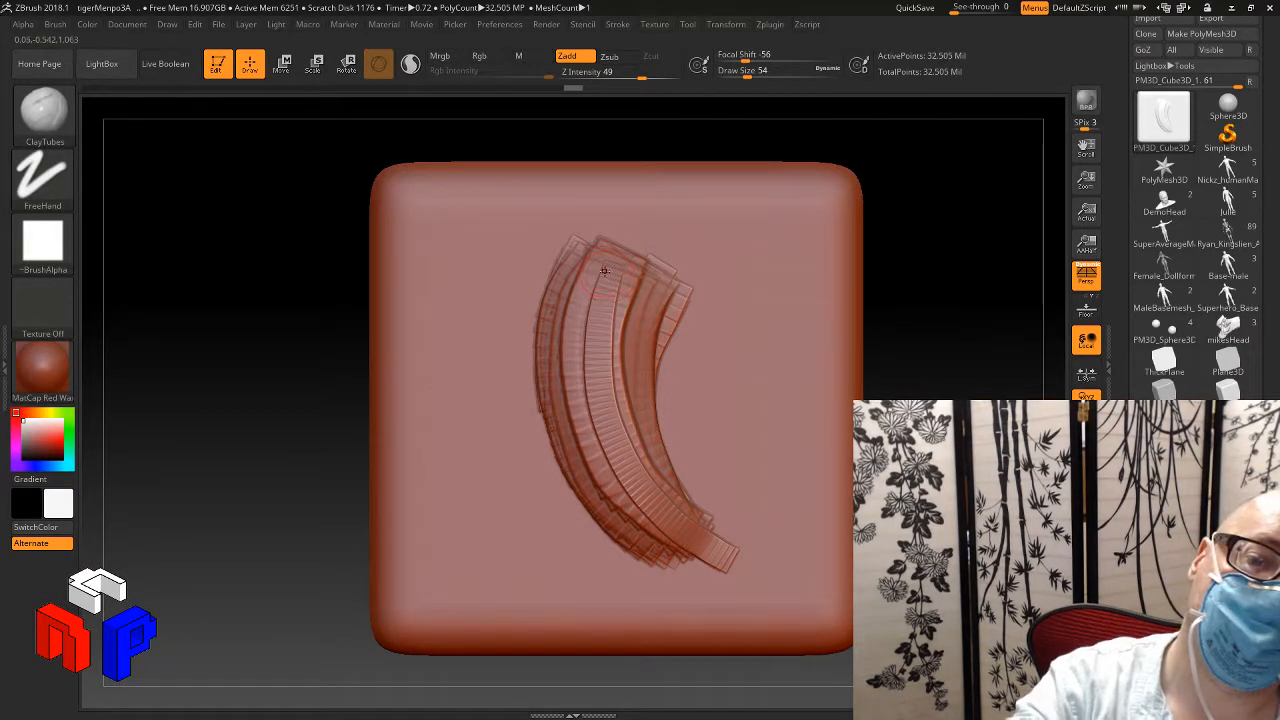
mouse_move(597, 275)
left_mouse_down()
mouse_move(574, 316)
mouse_move(589, 455)
mouse_move(668, 545)
left_mouse_up()
mouse_move(661, 298)
left_mouse_down()
mouse_move(655, 457)
mouse_move(700, 535)
mouse_move(629, 357)
mouse_move(642, 446)
left_mouse_up()
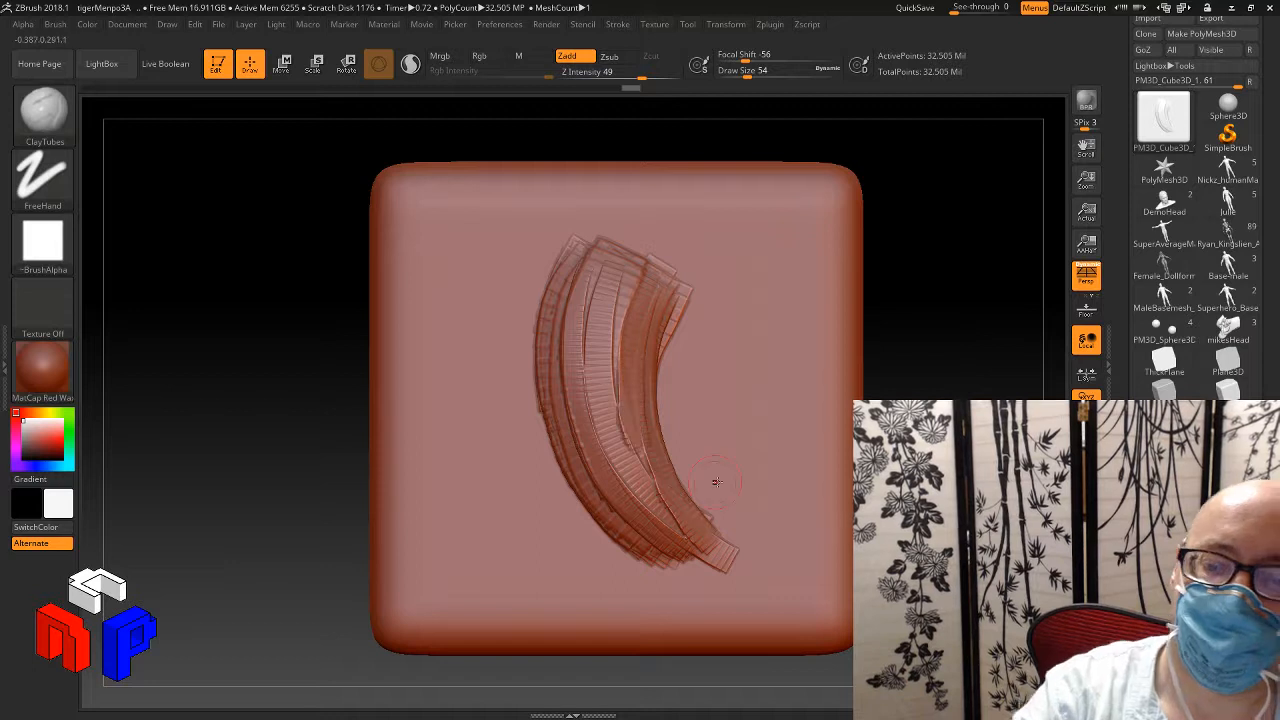
left_click_drag(900, 445, 930, 450)
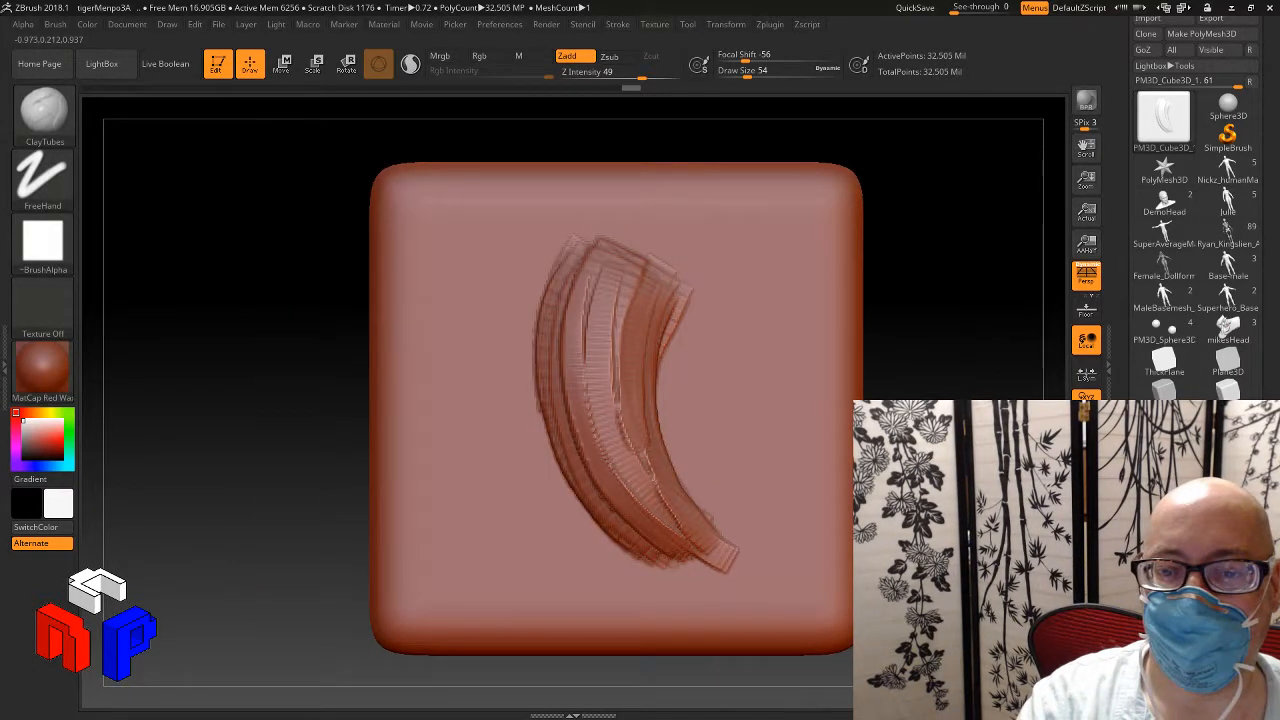
mouse_move(565, 262)
left_mouse_down()
mouse_move(571, 422)
mouse_move(651, 537)
mouse_move(714, 582)
left_mouse_up()
mouse_move(622, 318)
left_mouse_down()
mouse_move(643, 480)
mouse_move(700, 556)
left_mouse_up()
left_click_drag(618, 276, 618, 470)
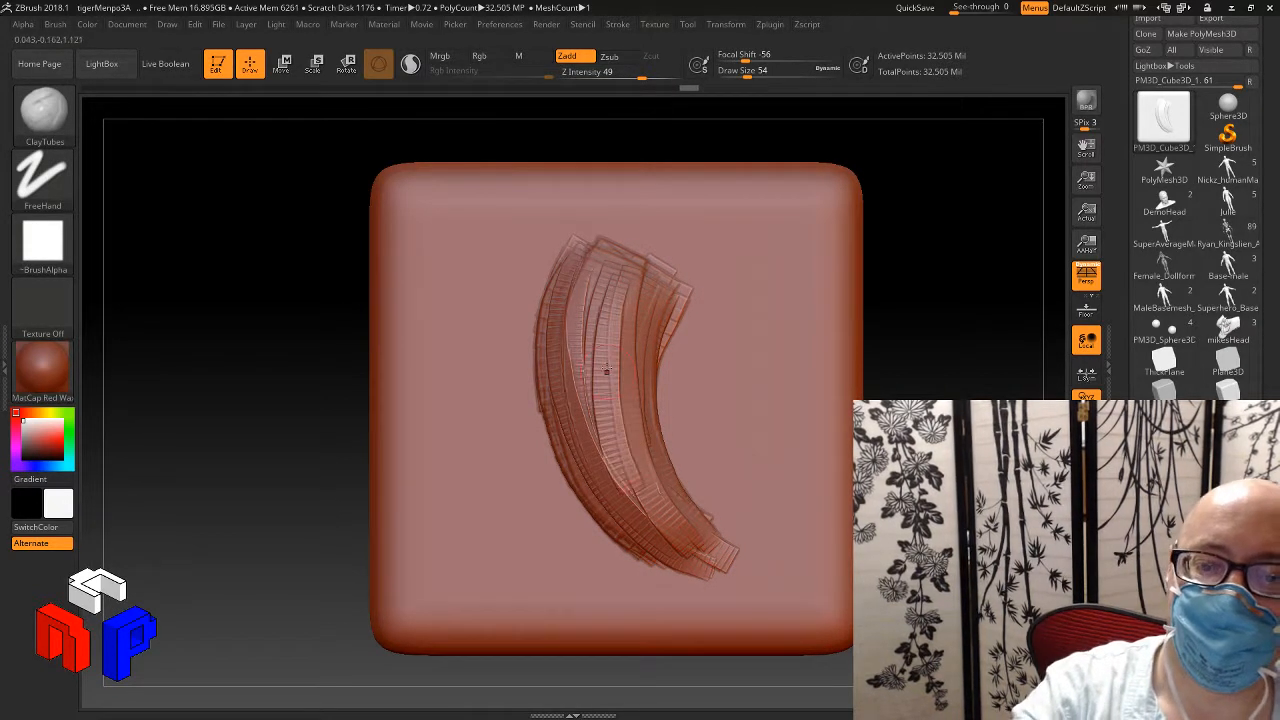
mouse_move(593, 290)
left_mouse_down()
mouse_move(606, 454)
mouse_move(653, 500)
left_mouse_up()
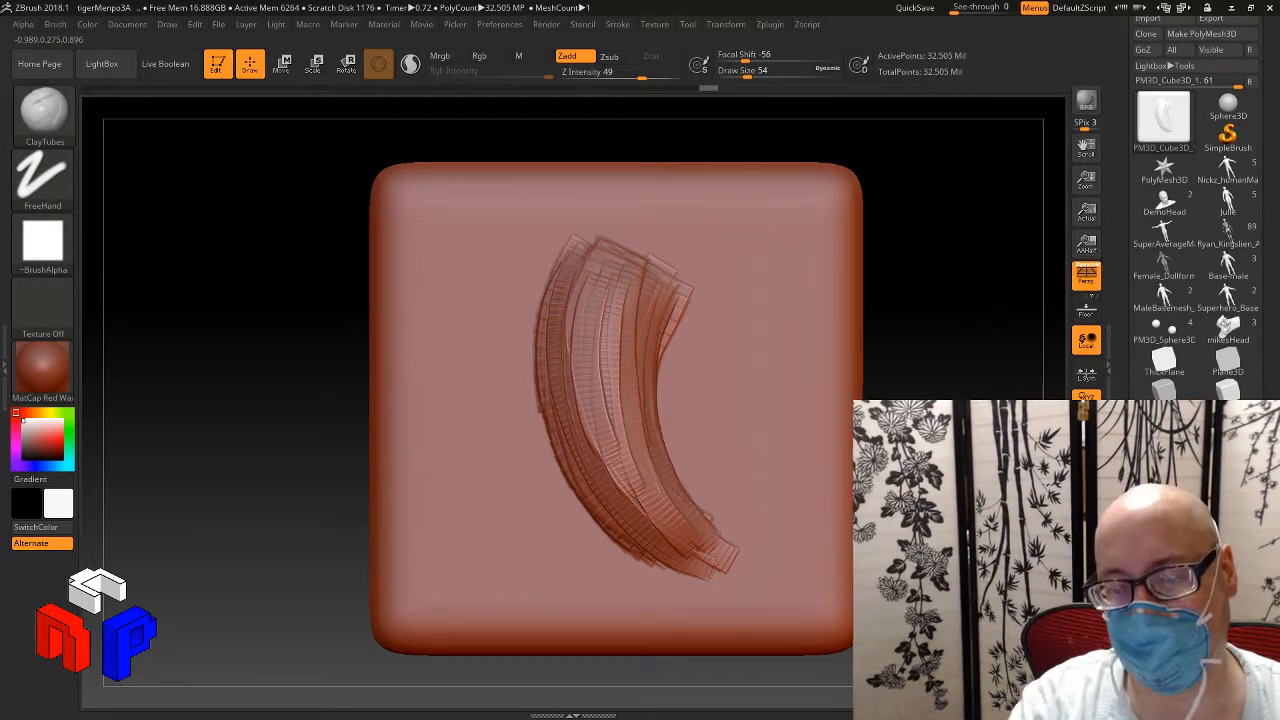
Step: Shift the middle of the banana-shaped form slightly to the right with the Move brush at draw size 408
key("b")
key("m")
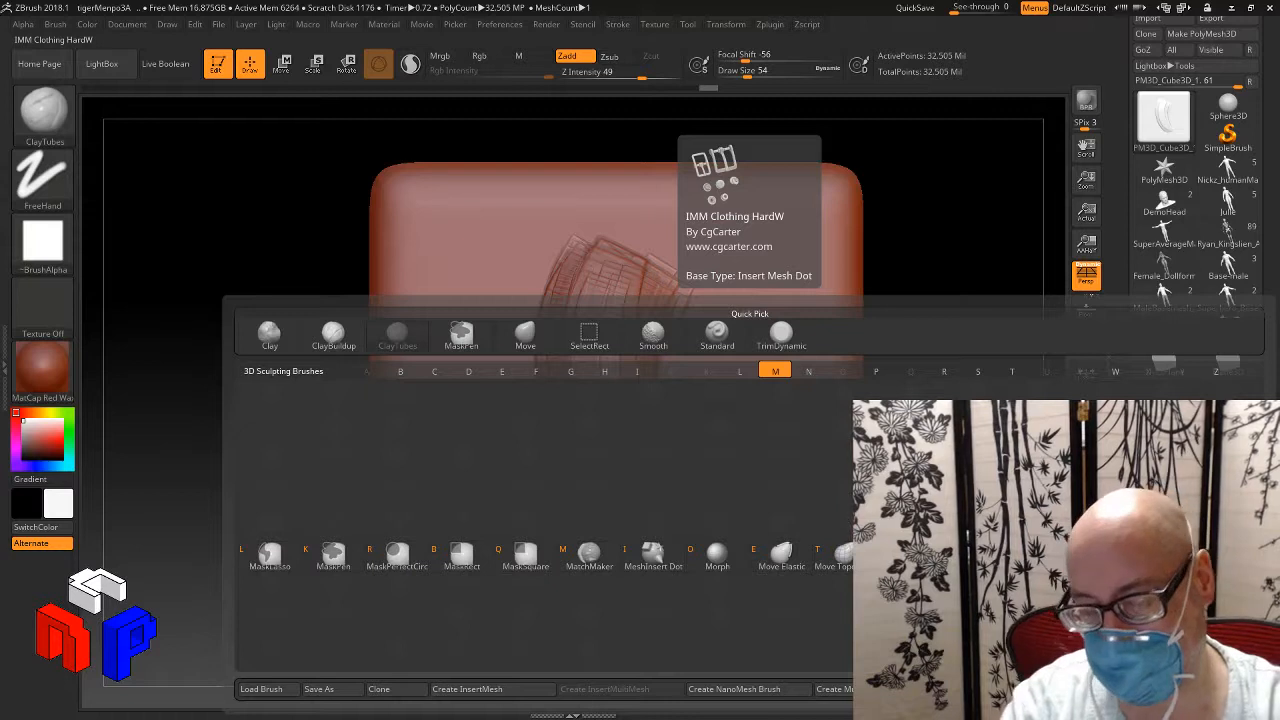
key("v")
key("s")
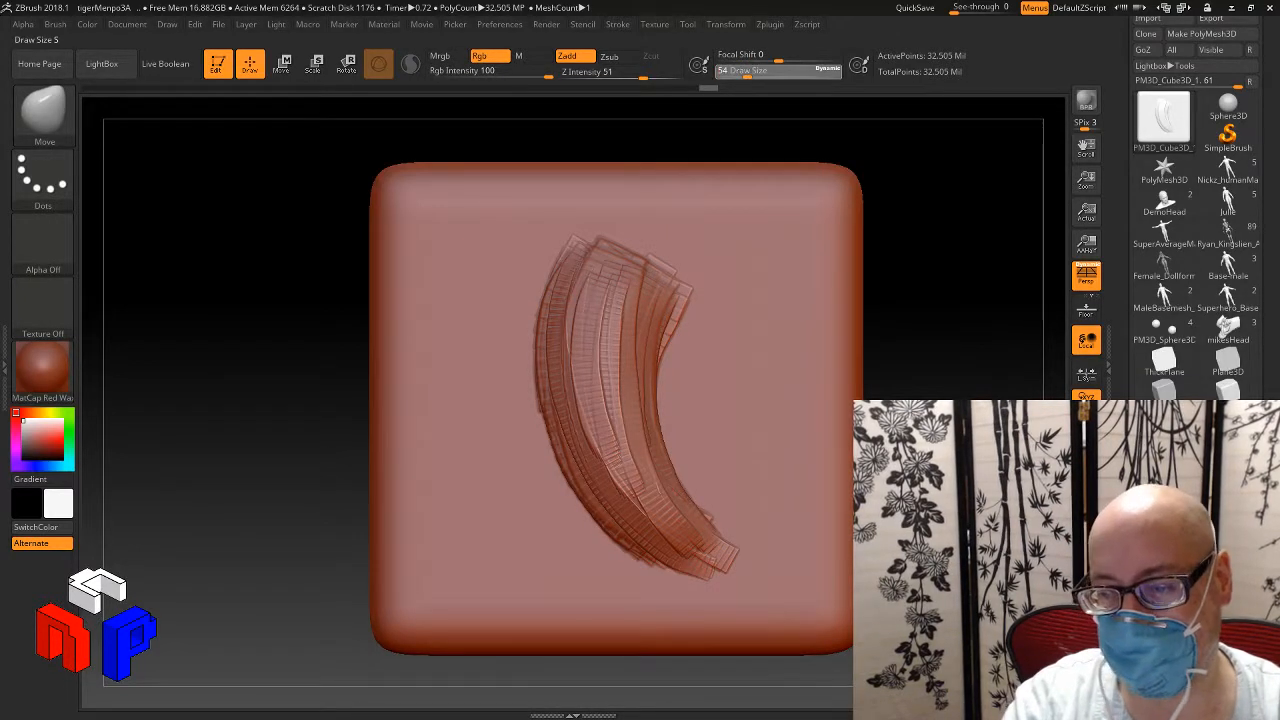
type("212")
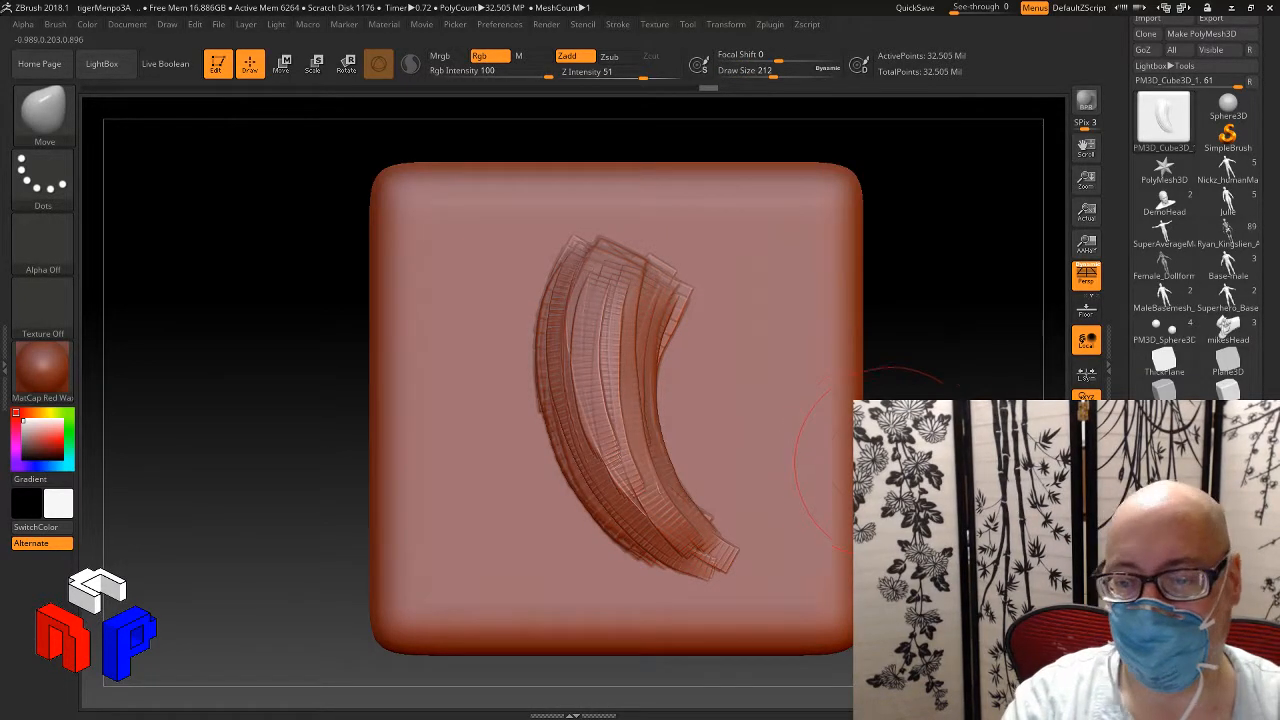
key("Return")
left_click_drag(904, 462, 926, 463)
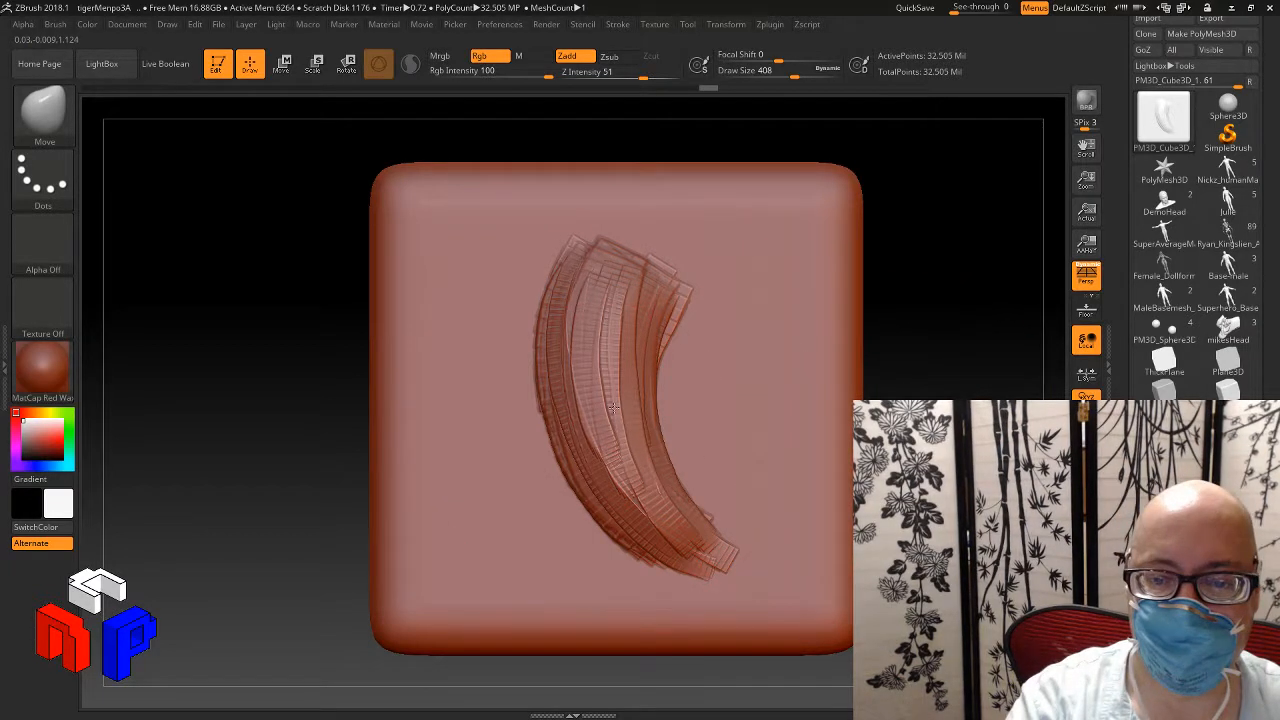
left_click_drag(613, 407, 638, 406)
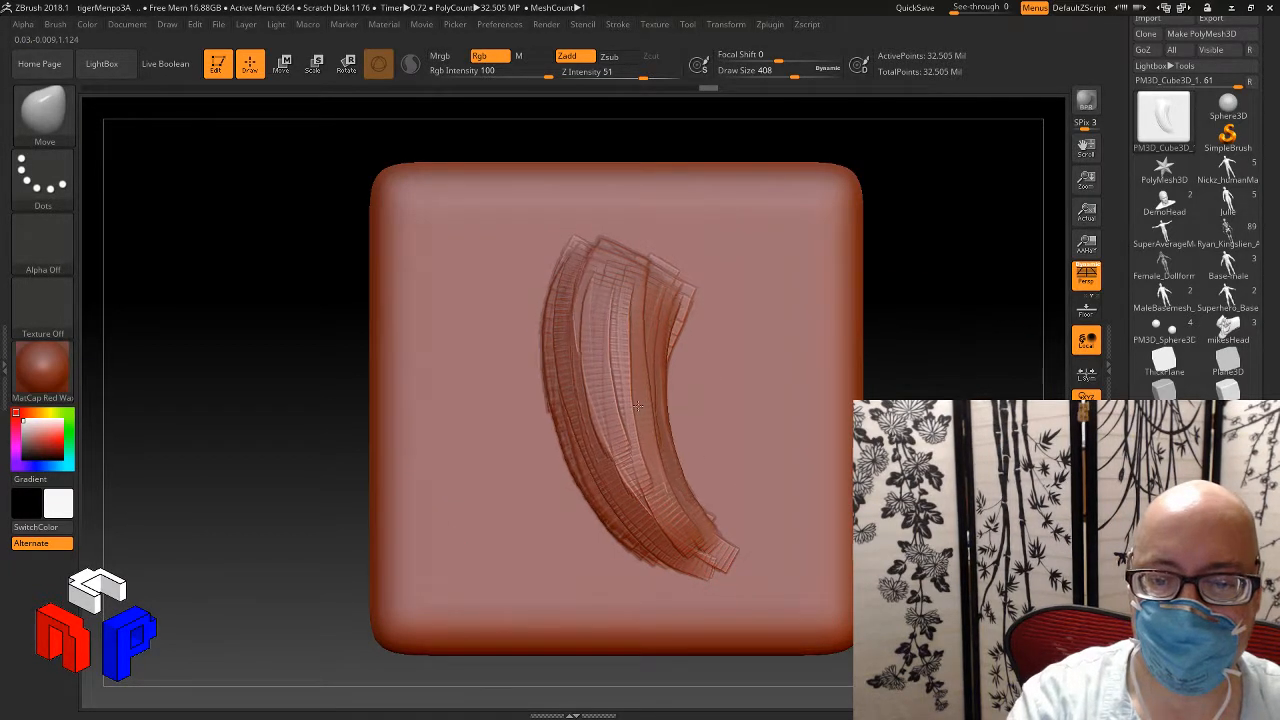
Step: Build up the central ridge of the banana form with lengthwise ClayTubes strokes at draw size 83
key("s")
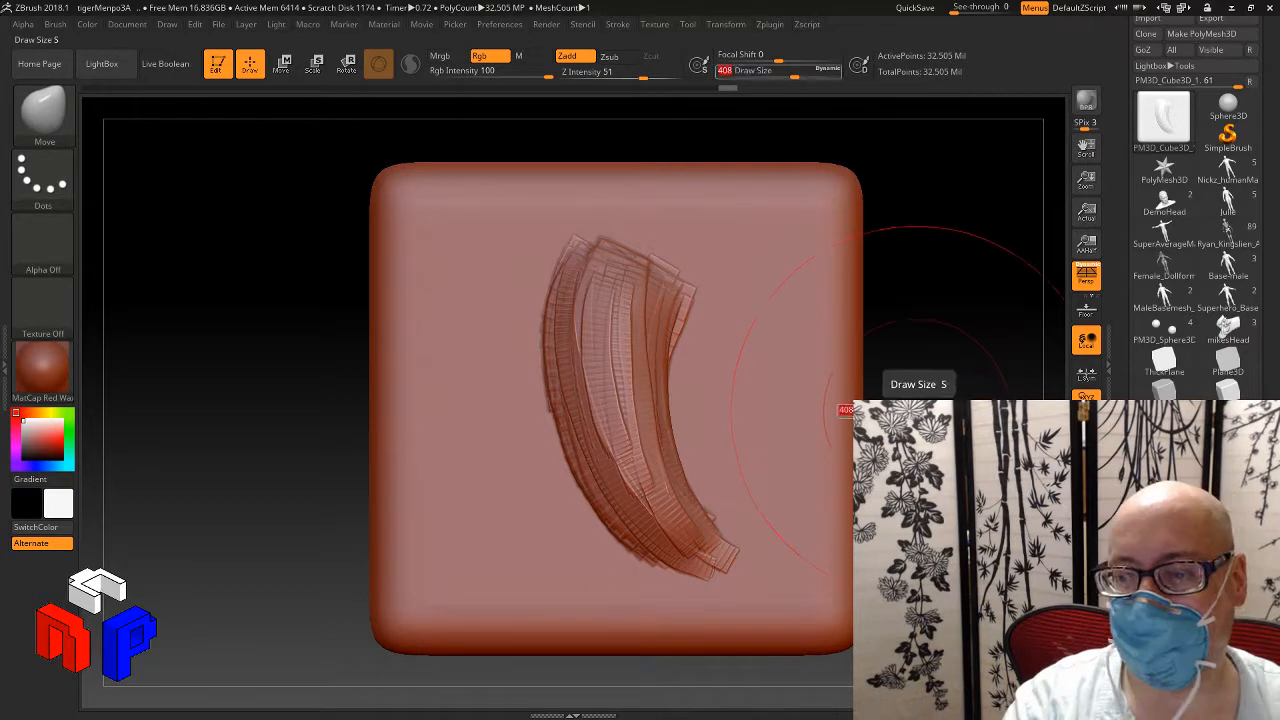
left_click_drag(921, 414, 885, 418)
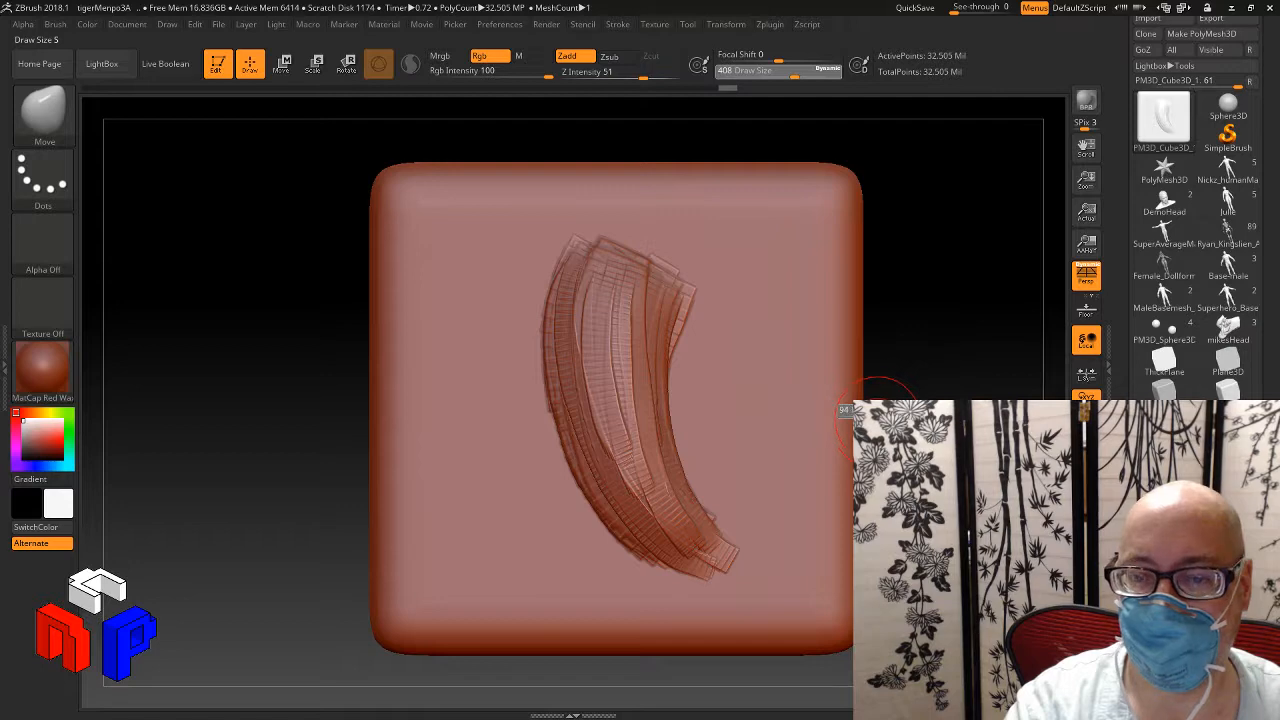
left_click_drag(875, 420, 875, 450)
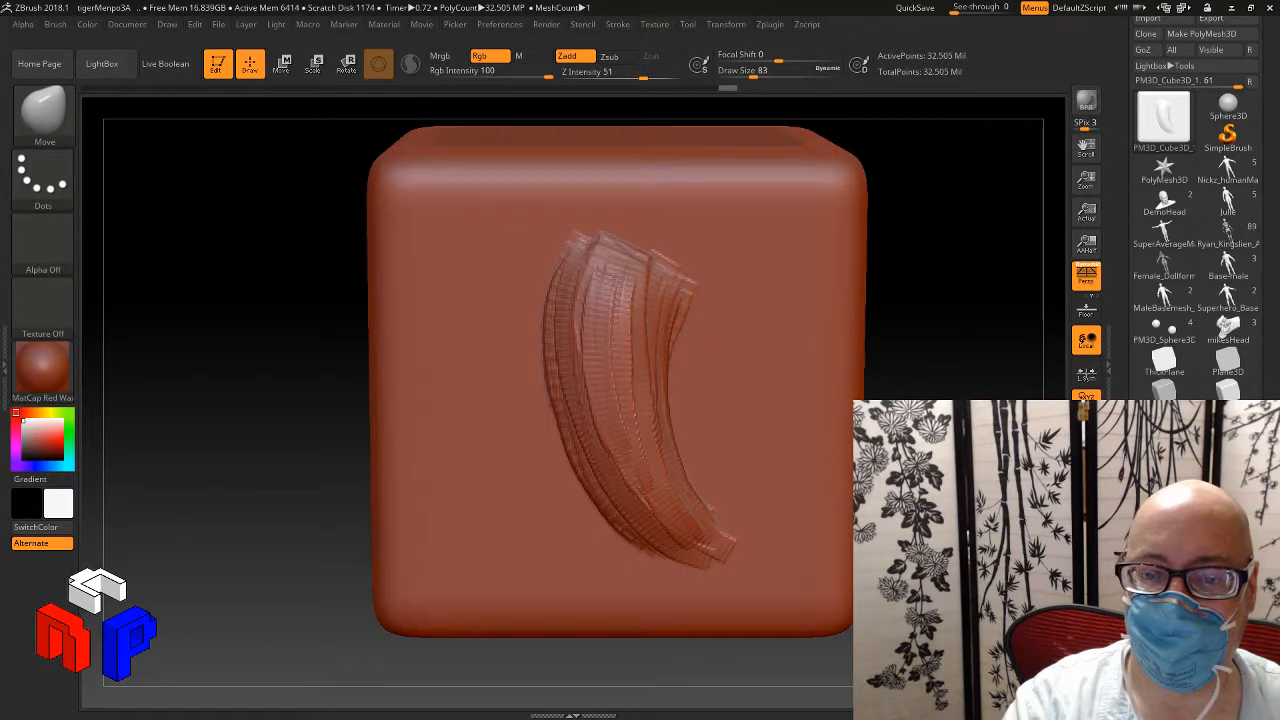
key("b")
key("c")
key("t")
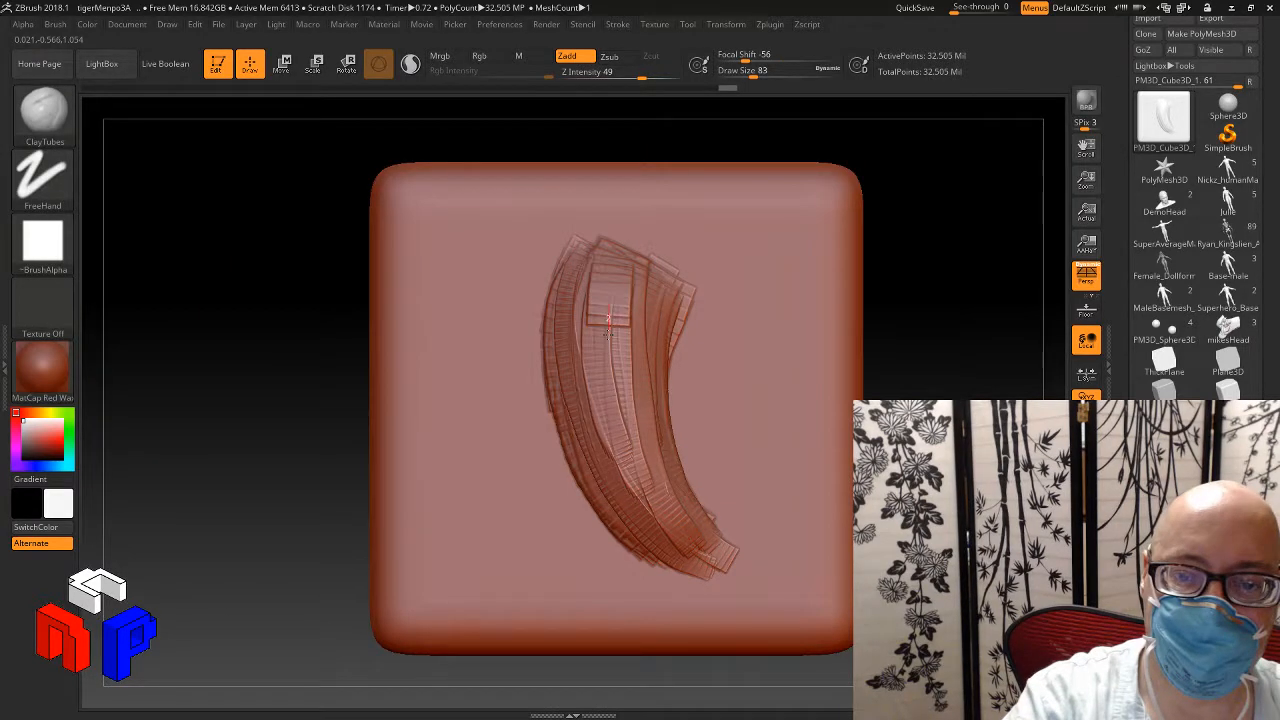
left_click_drag(608, 334, 668, 518)
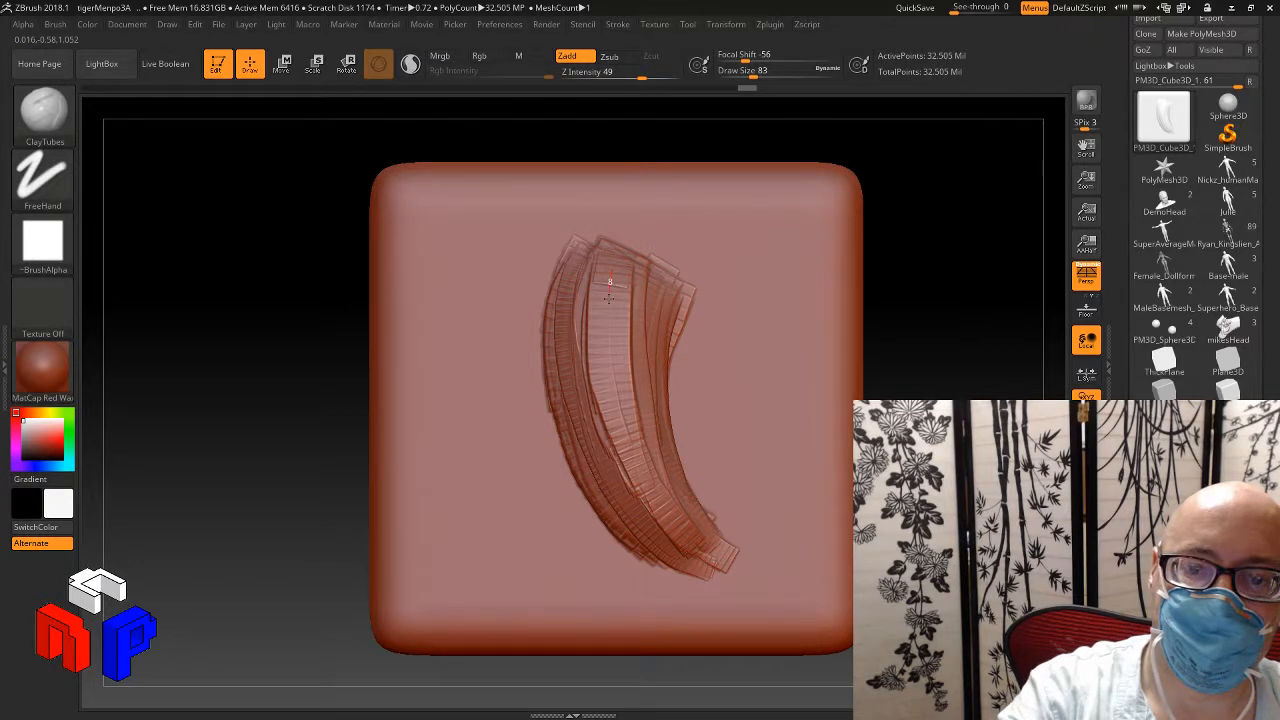
mouse_move(609, 283)
left_mouse_down()
mouse_move(670, 515)
mouse_move(714, 550)
left_mouse_up()
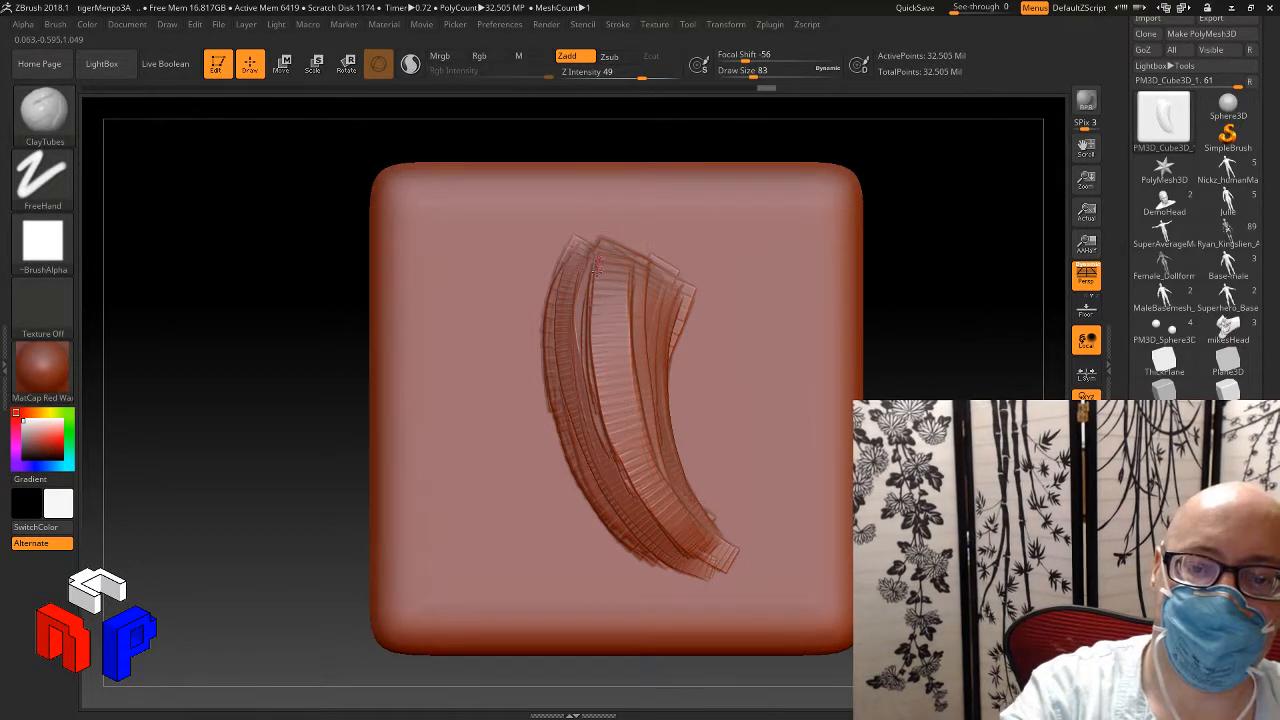
mouse_move(597, 267)
left_mouse_down()
mouse_move(598, 372)
mouse_move(674, 531)
left_mouse_up()
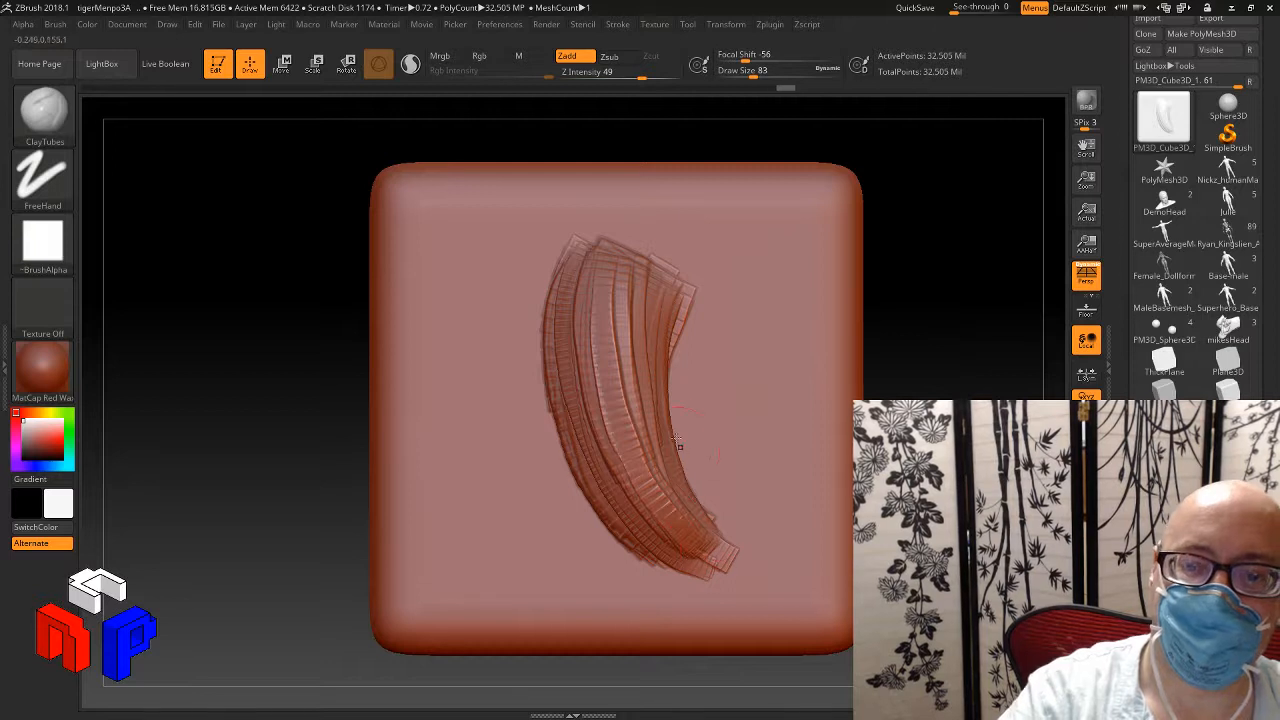
mouse_move(625, 265)
left_mouse_down()
mouse_move(662, 470)
mouse_move(722, 558)
left_mouse_up()
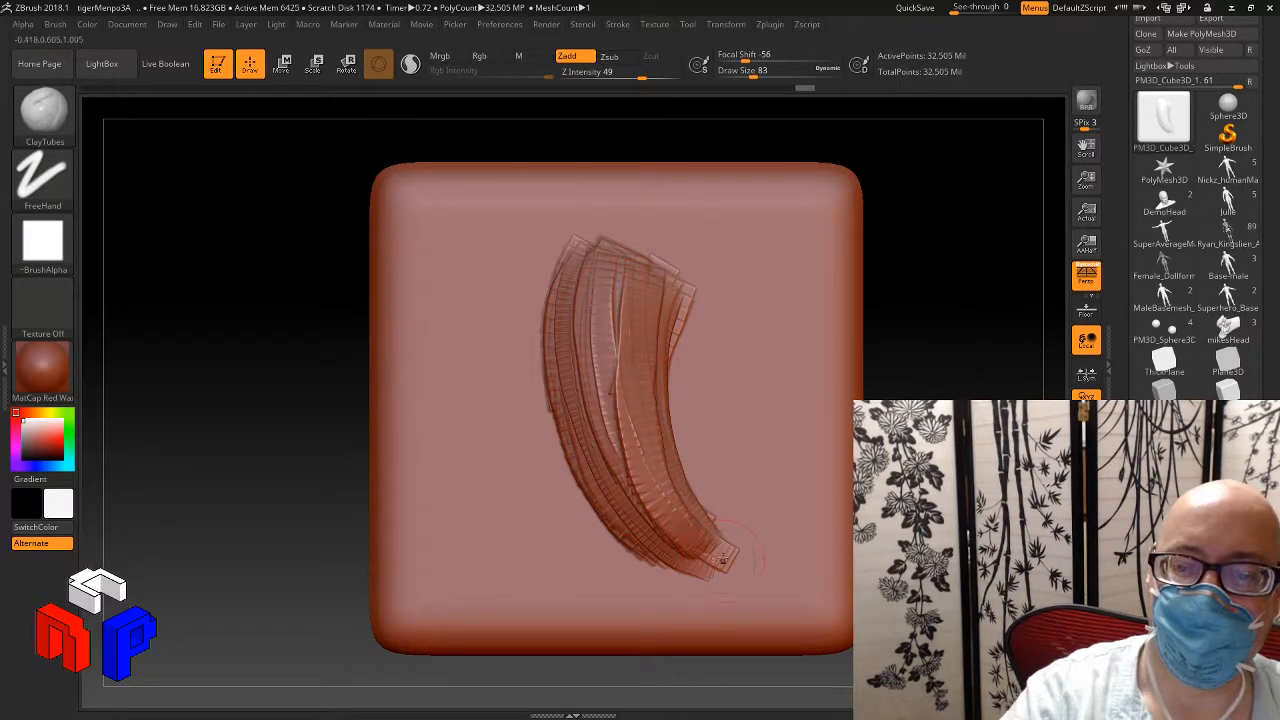
left_click_drag(623, 341, 708, 557)
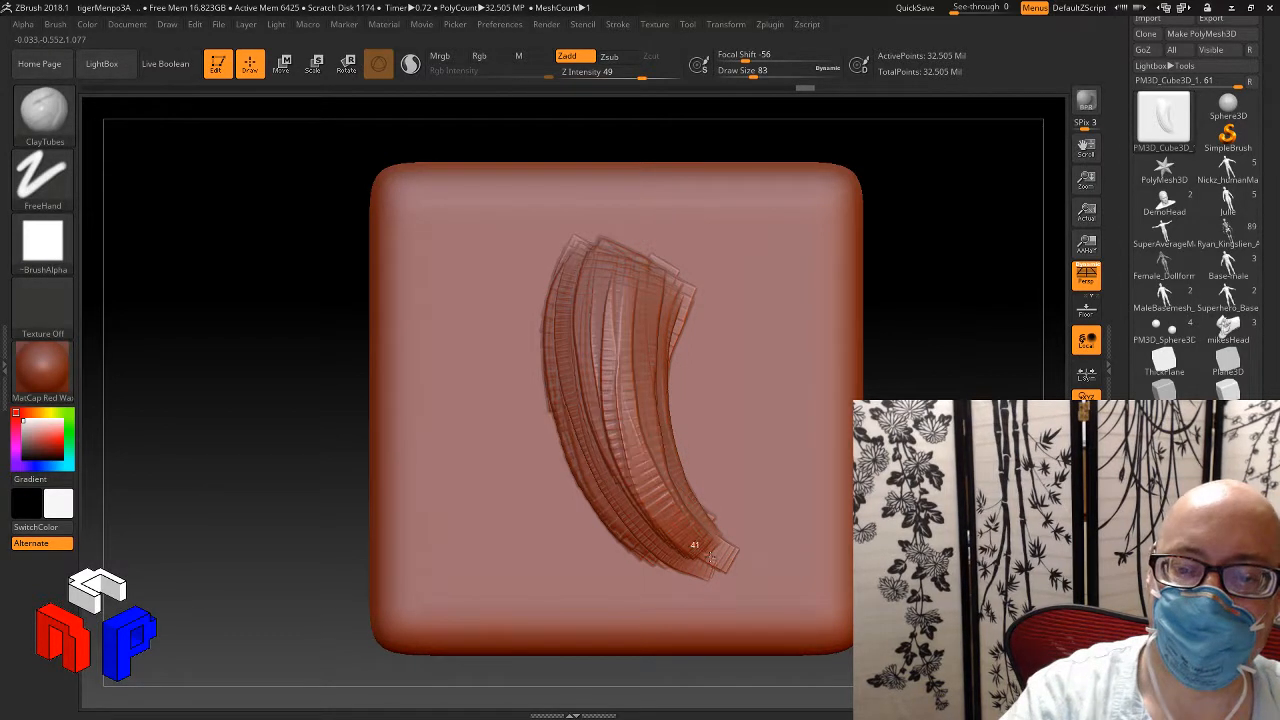
mouse_move(340, 354)
left_mouse_down()
mouse_move(265, 360)
mouse_move(340, 356)
left_mouse_up()
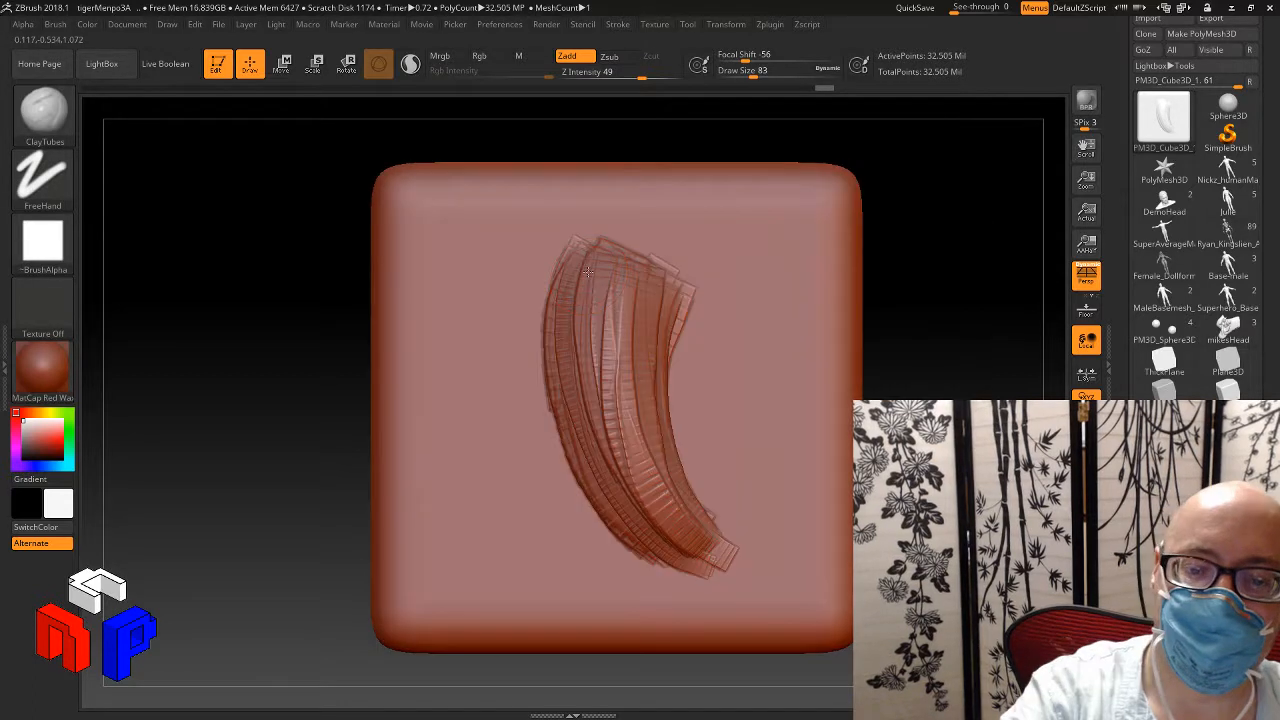
Step: Add long ClayTubes strokes down the outer side of the banana form at draw size 83
mouse_move(588, 273)
left_mouse_down()
mouse_move(595, 425)
mouse_move(642, 507)
mouse_move(688, 550)
left_mouse_up()
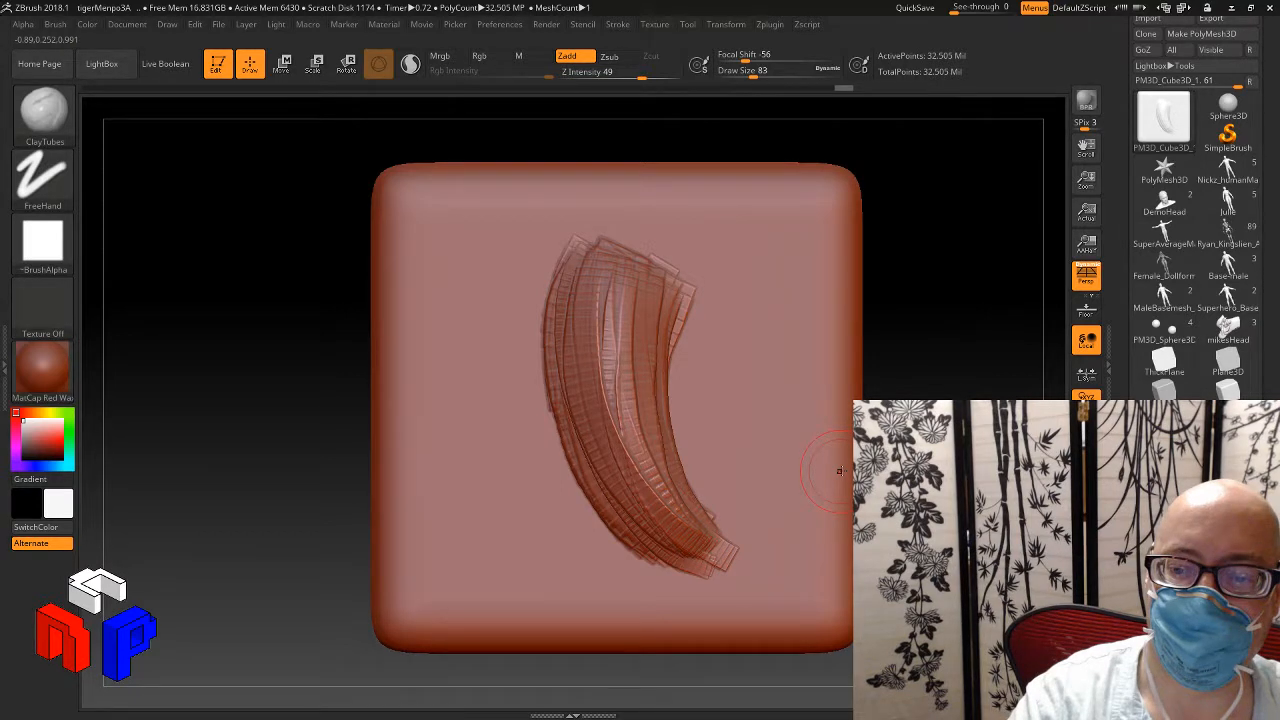
mouse_move(866, 470)
left_mouse_down()
mouse_move(990, 470)
mouse_move(932, 465)
left_mouse_up()
mouse_move(643, 266)
left_mouse_down()
mouse_move(646, 400)
mouse_move(703, 517)
mouse_move(740, 556)
left_mouse_up()
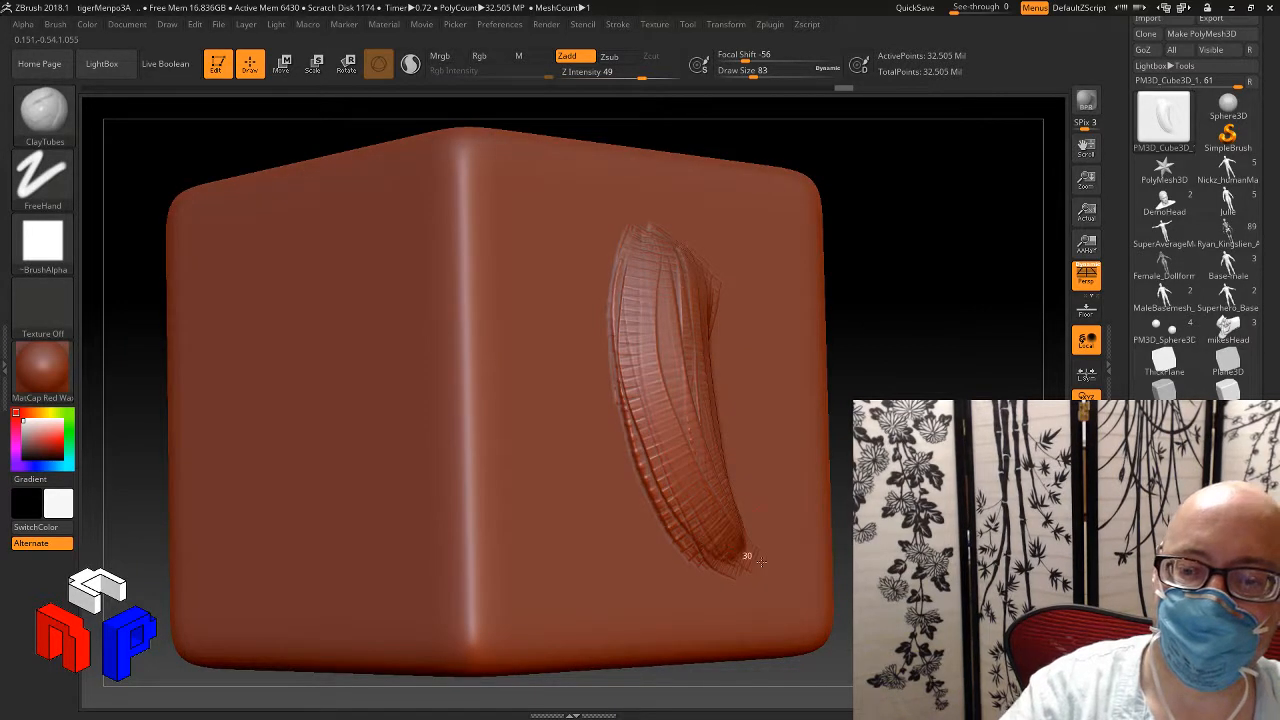
Step: Try stacking crosswise ClayTubes bands around the upper end of the banana form, and undo the strokes
left_click_drag(950, 470, 866, 470)
left_click_drag(990, 360, 890, 415)
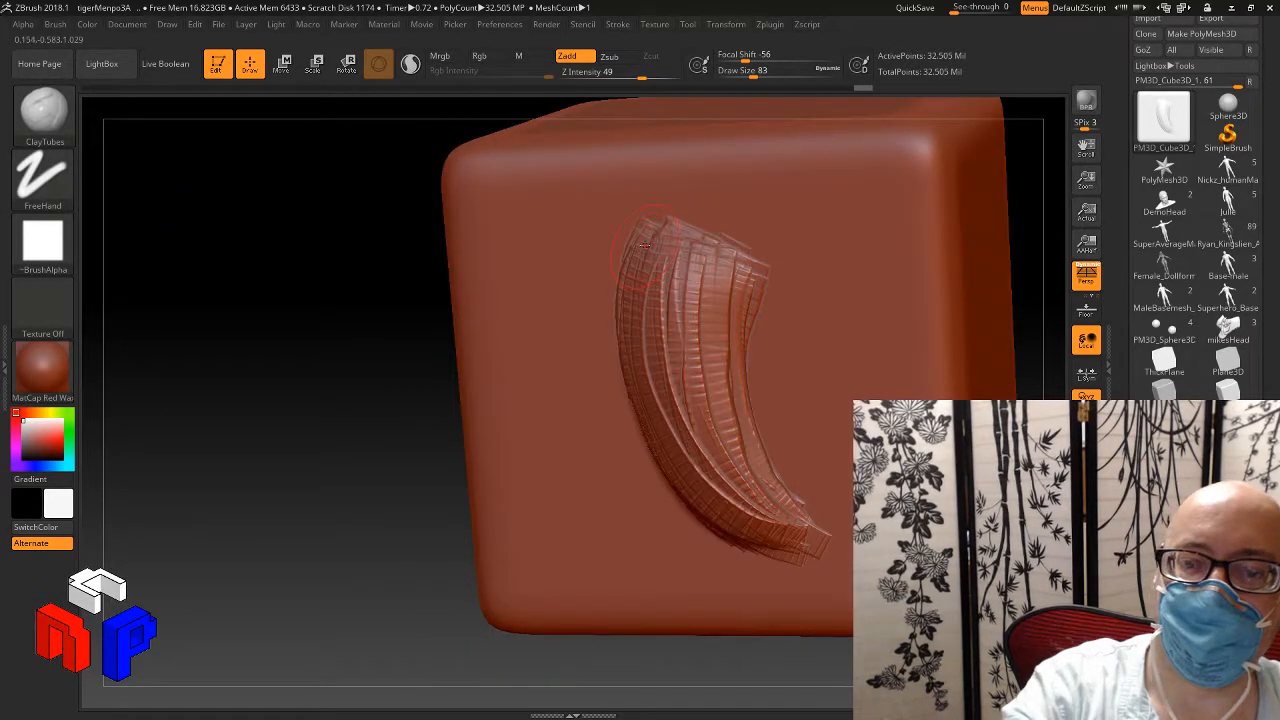
left_click_drag(645, 243, 755, 262)
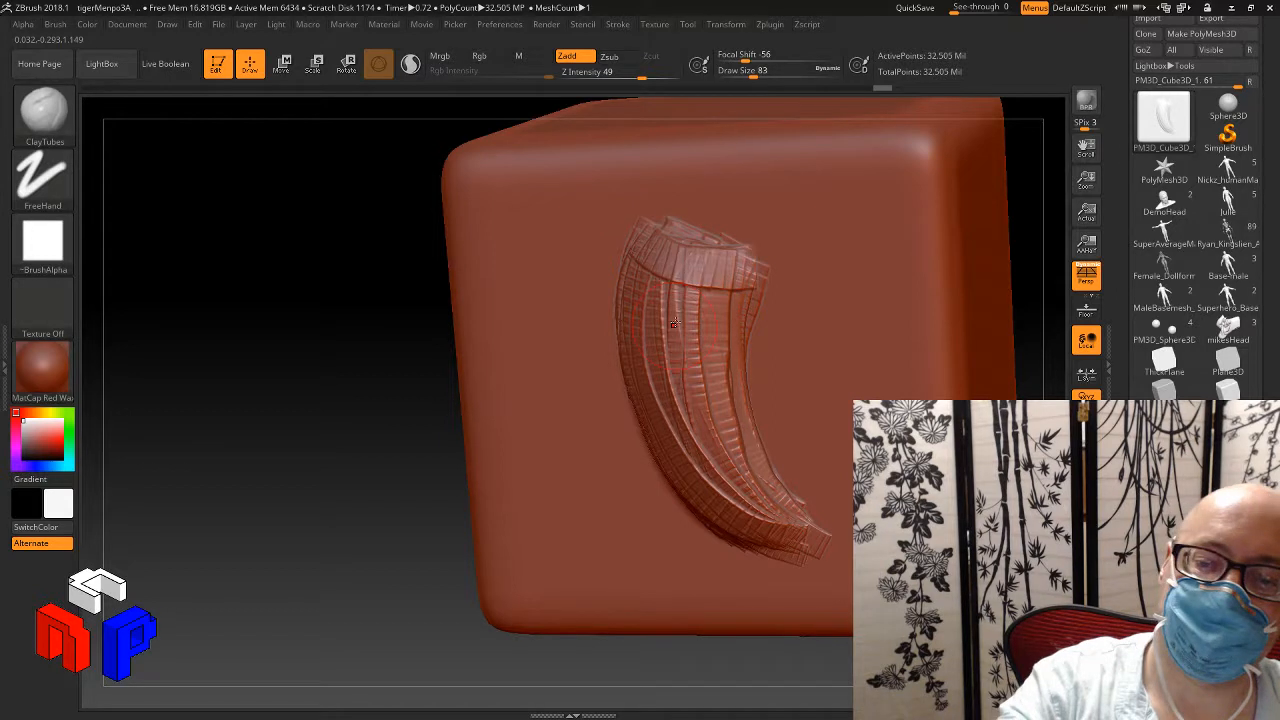
mouse_move(700, 300)
left_mouse_down()
mouse_move(720, 267)
mouse_move(615, 300)
mouse_move(745, 330)
left_mouse_up()
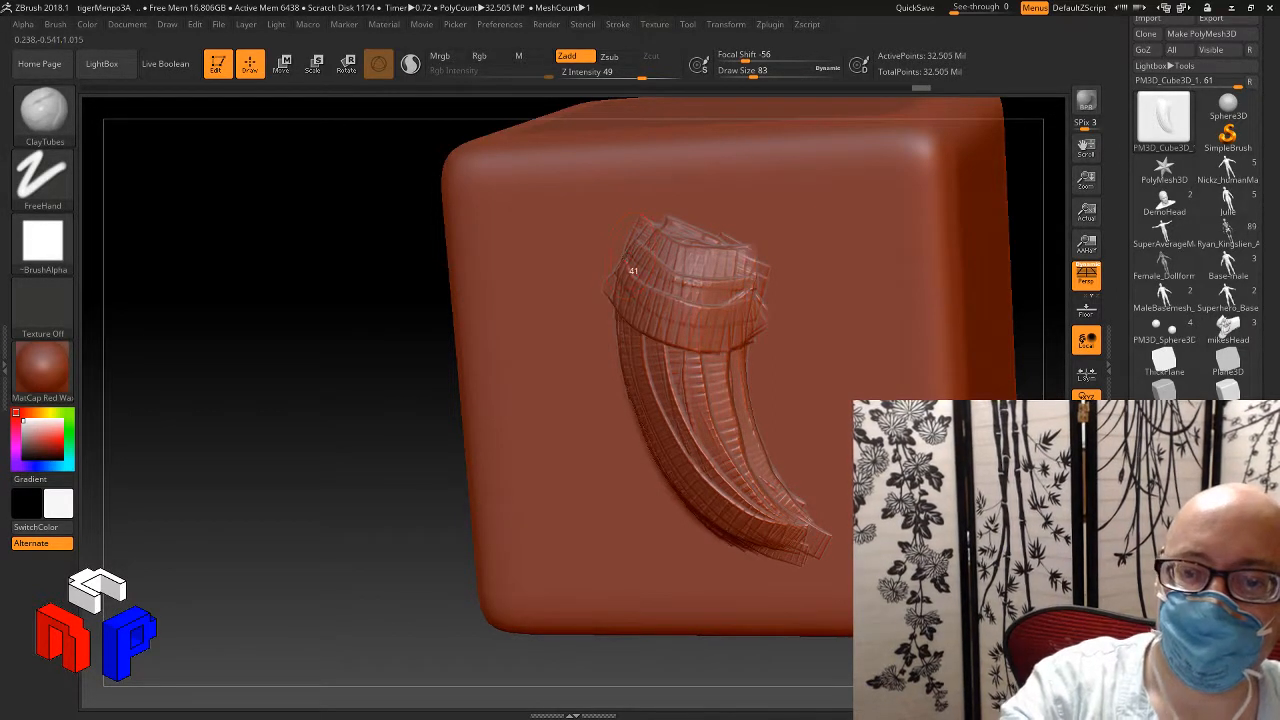
left_click_drag(665, 315, 760, 282)
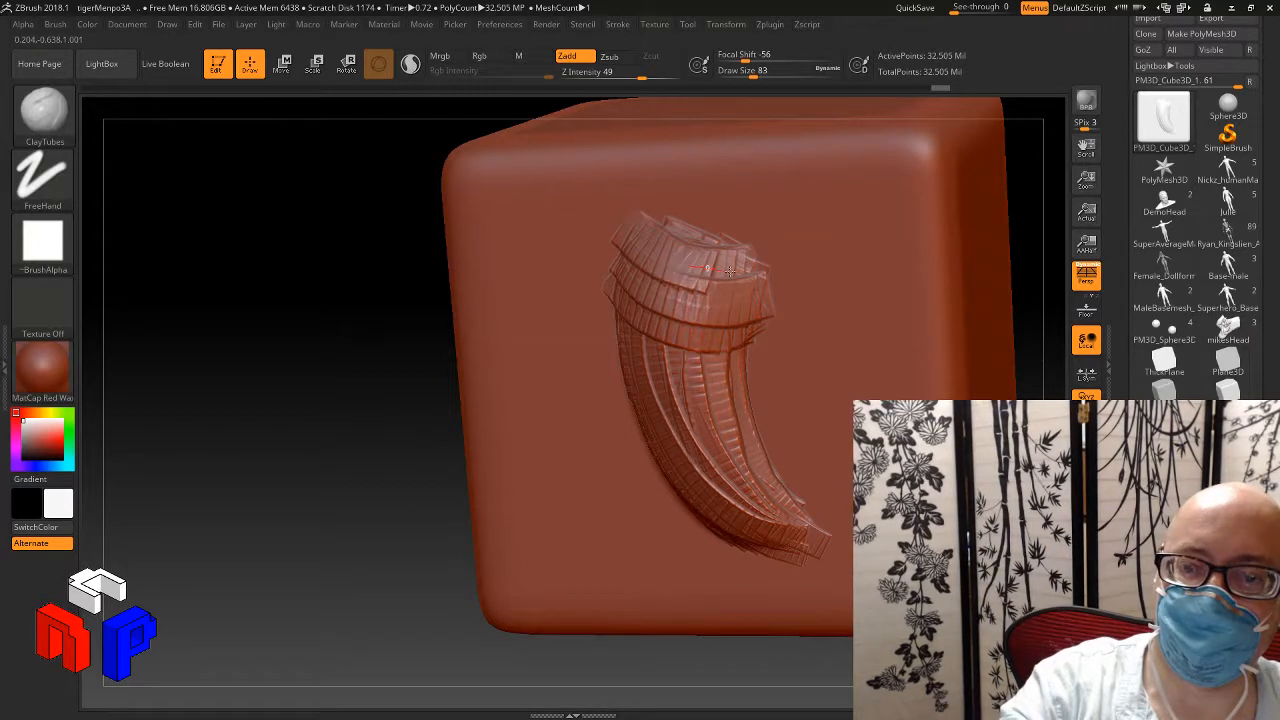
left_click_drag(455, 597, 965, 395)
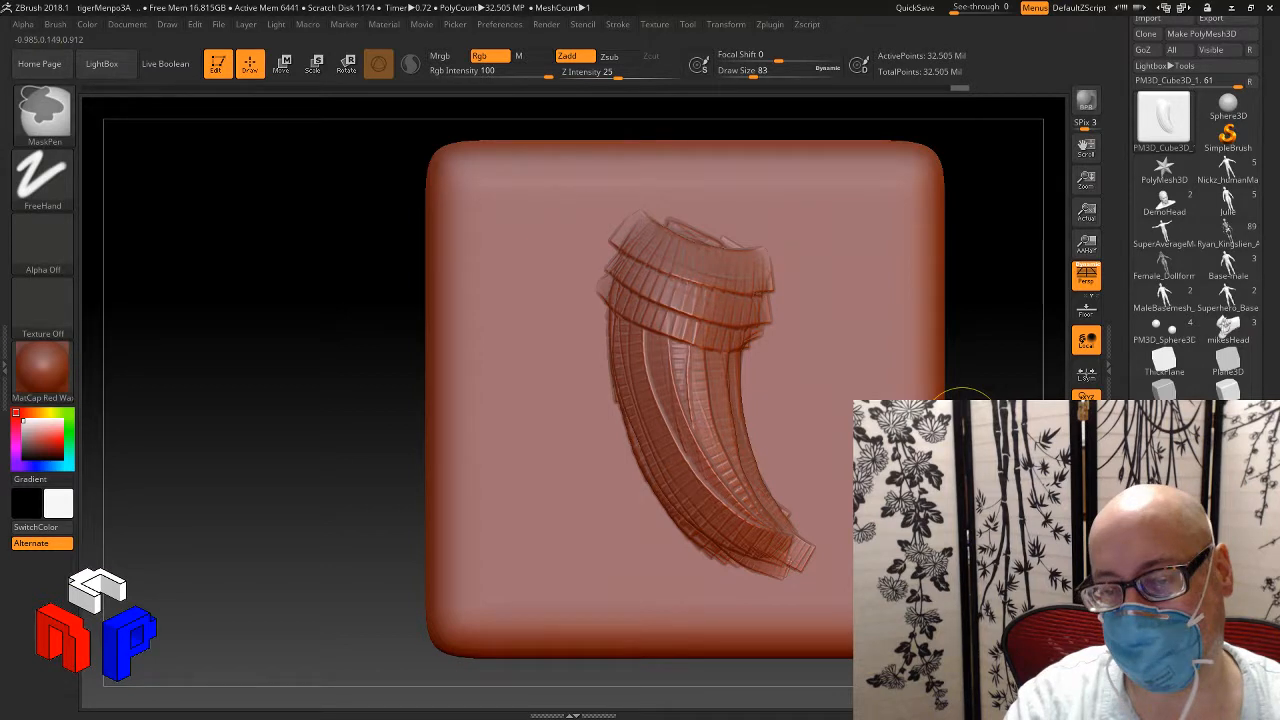
left_click(967, 396, "ctrl")
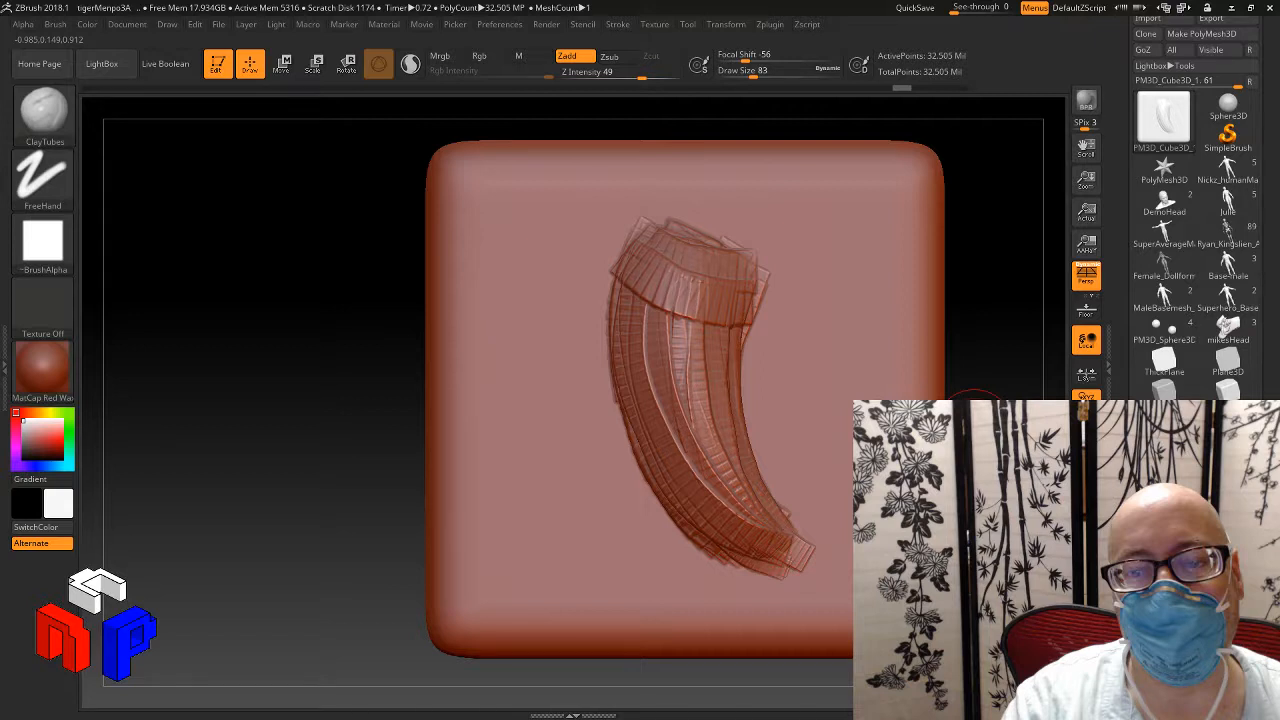
left_click(975, 397, "ctrl")
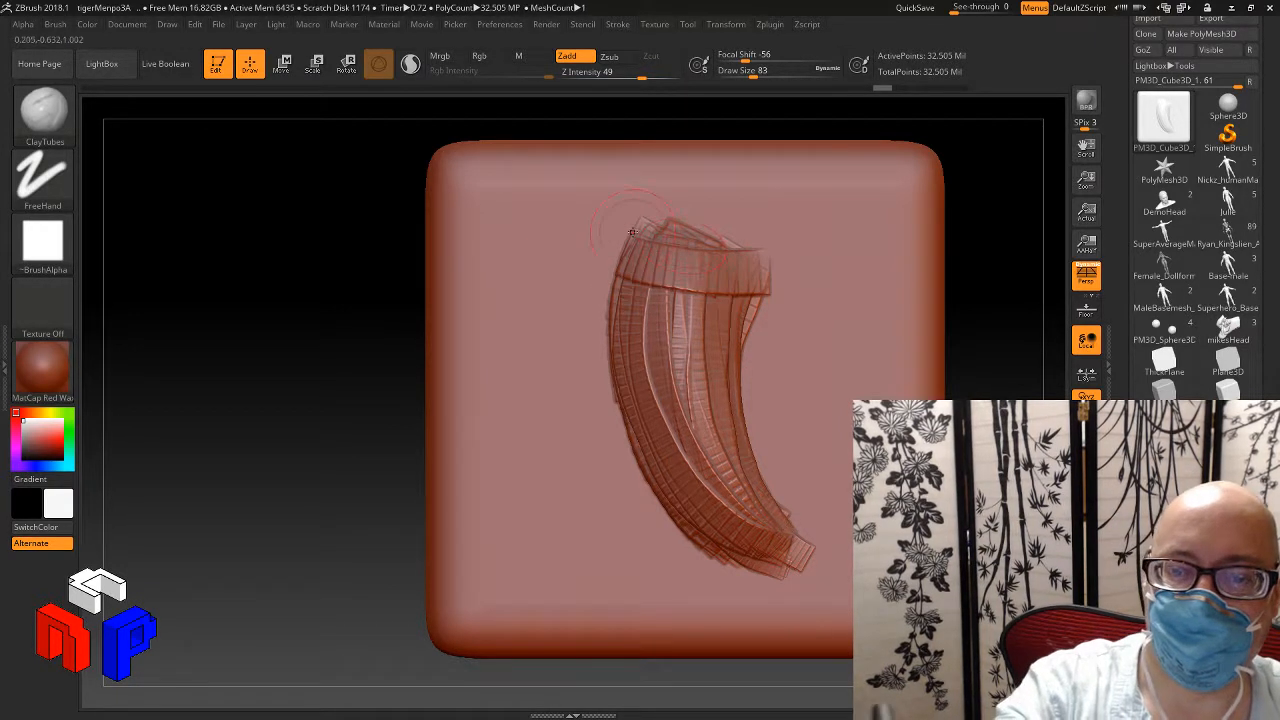
Step: Wrap overlapping crosswise ClayTubes bands around the upper end of the banana form at draw size 83
left_click_drag(634, 258, 775, 256)
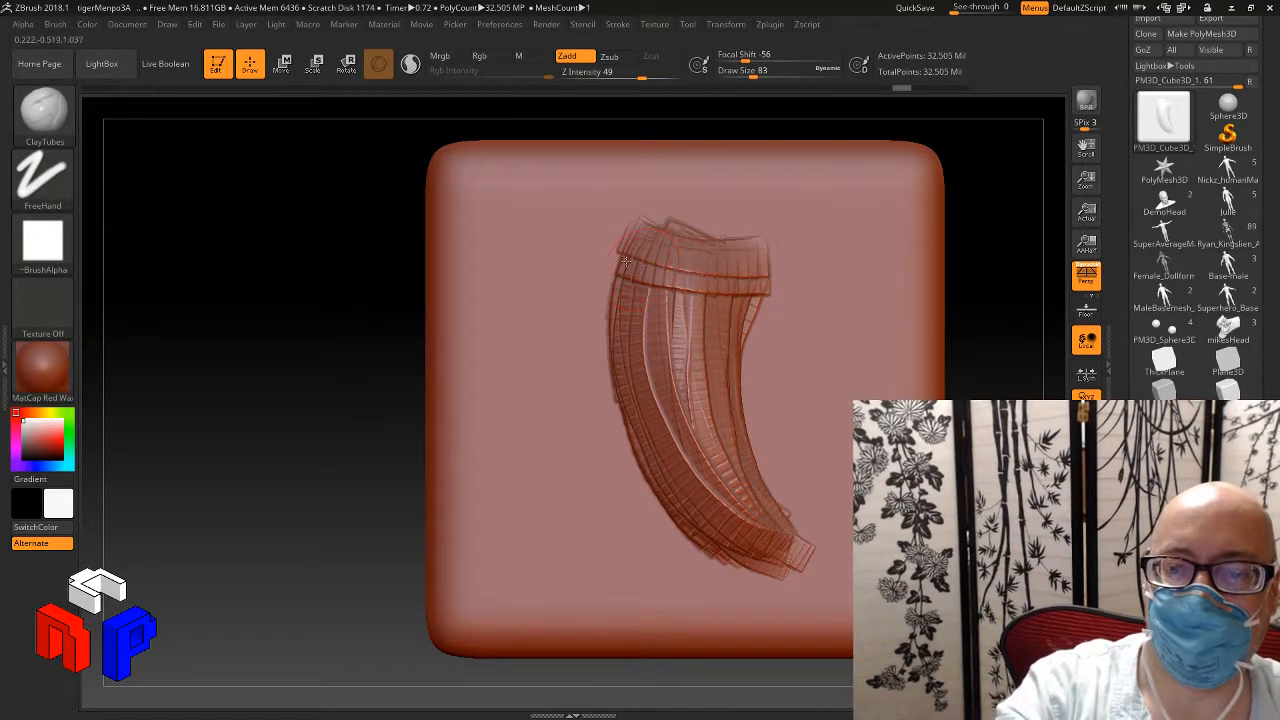
mouse_move(620, 266)
left_mouse_down()
mouse_move(702, 278)
mouse_move(751, 263)
left_mouse_up()
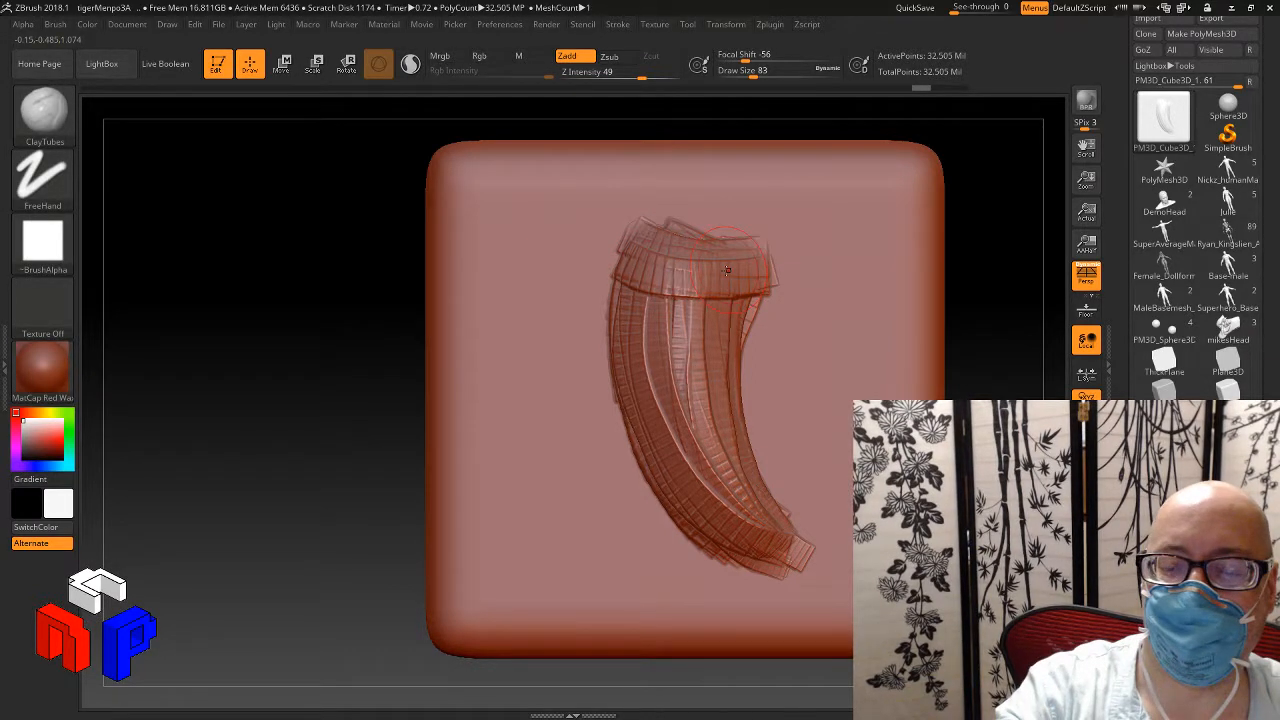
left_click_drag(604, 296, 770, 286)
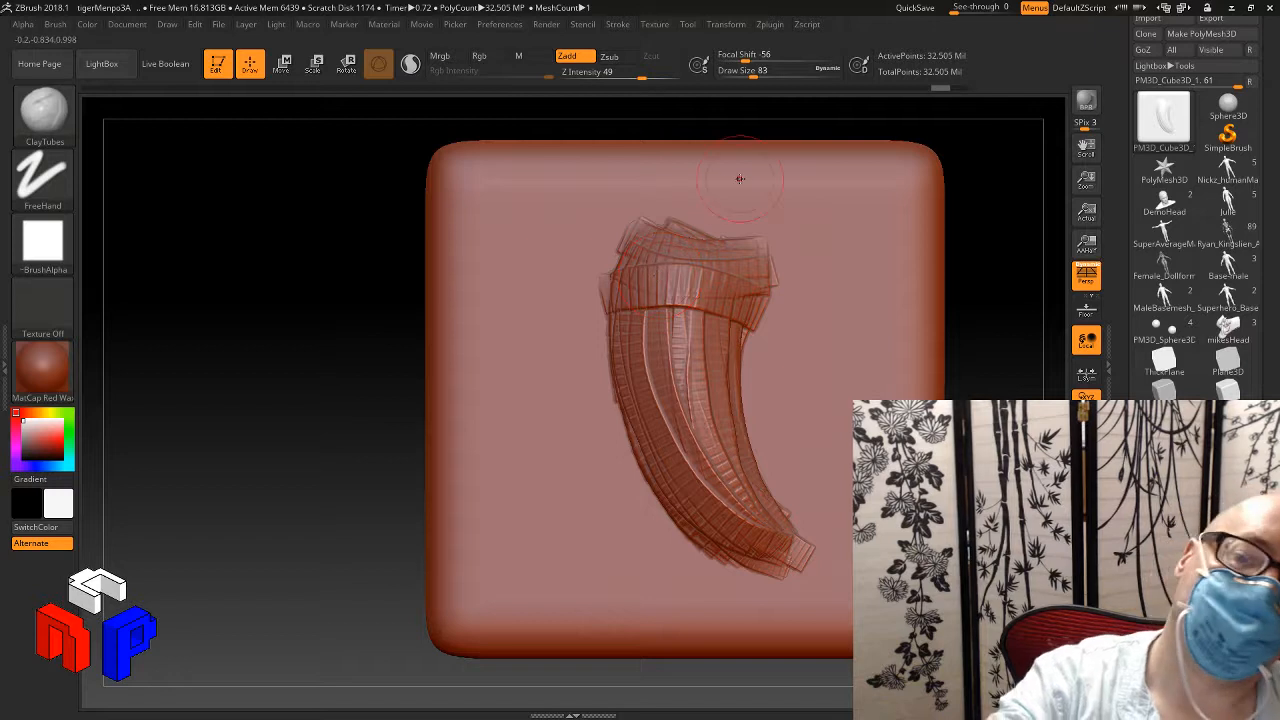
left_click_drag(640, 268, 728, 282)
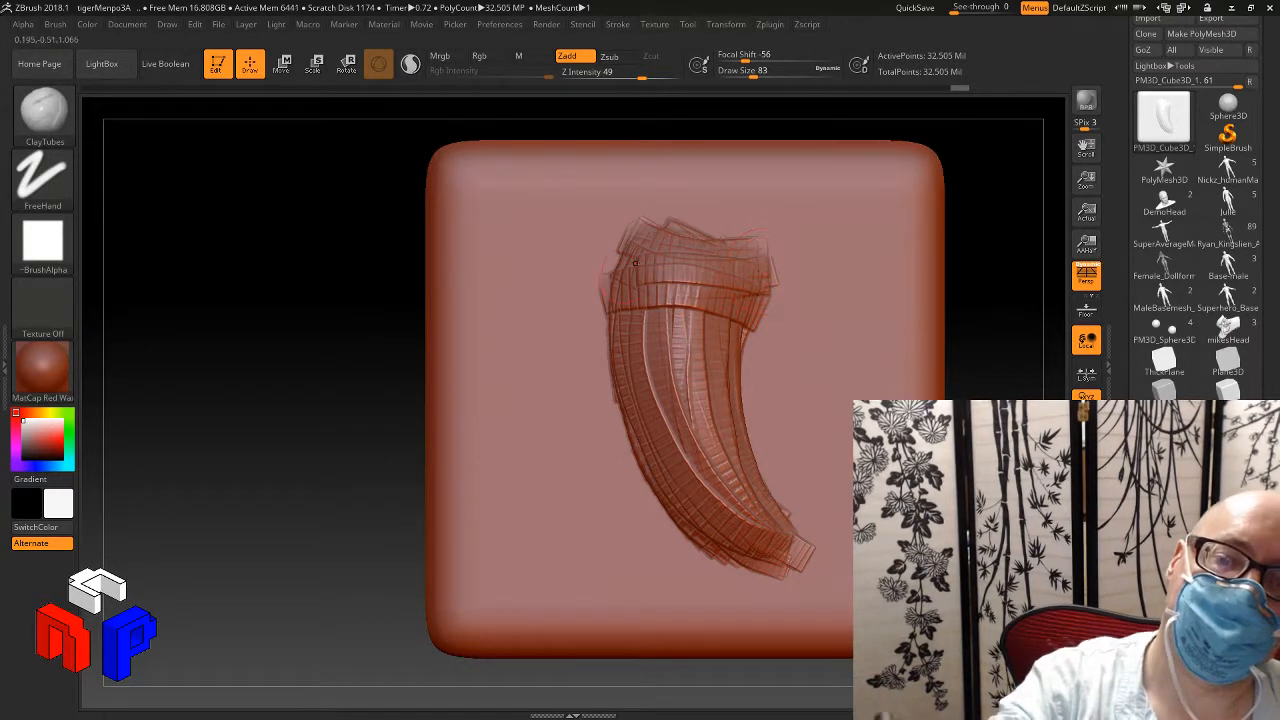
left_click_drag(634, 262, 786, 266)
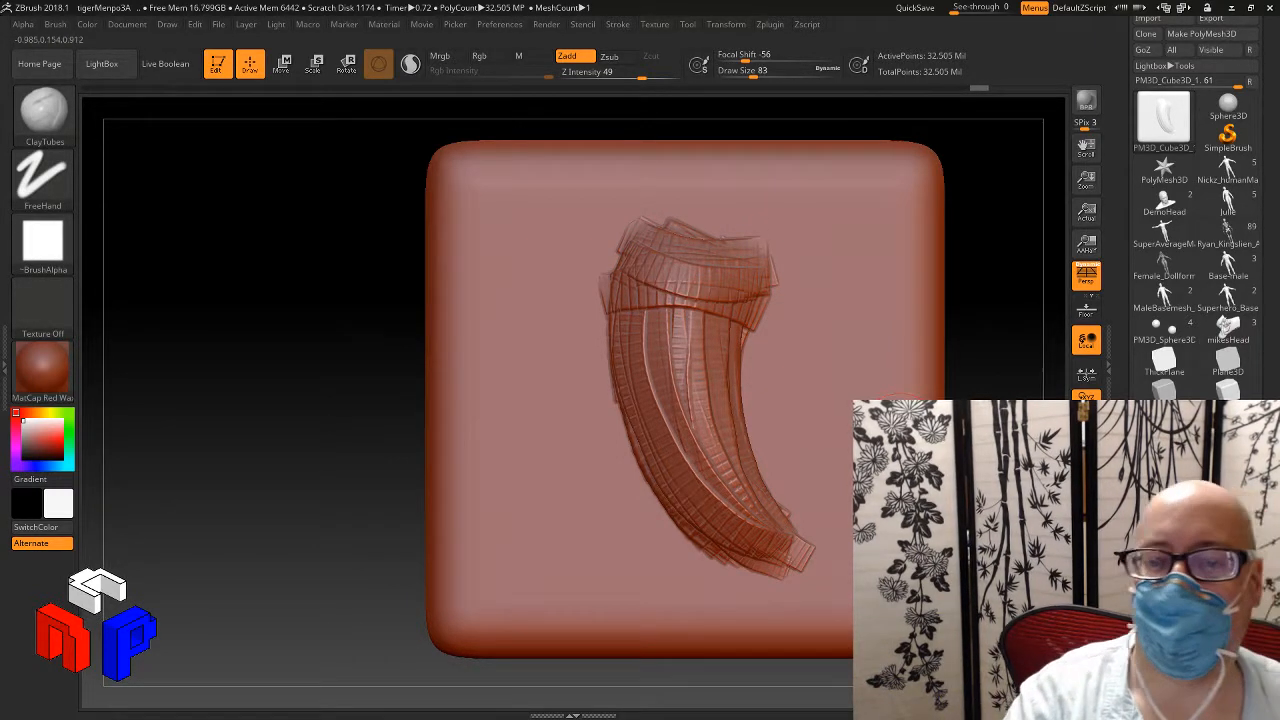
Step: Widen and thicken the collar at the upper end with arched ClayTubes strokes overhanging both sides of the form
left_click_drag(990, 385, 845, 388)
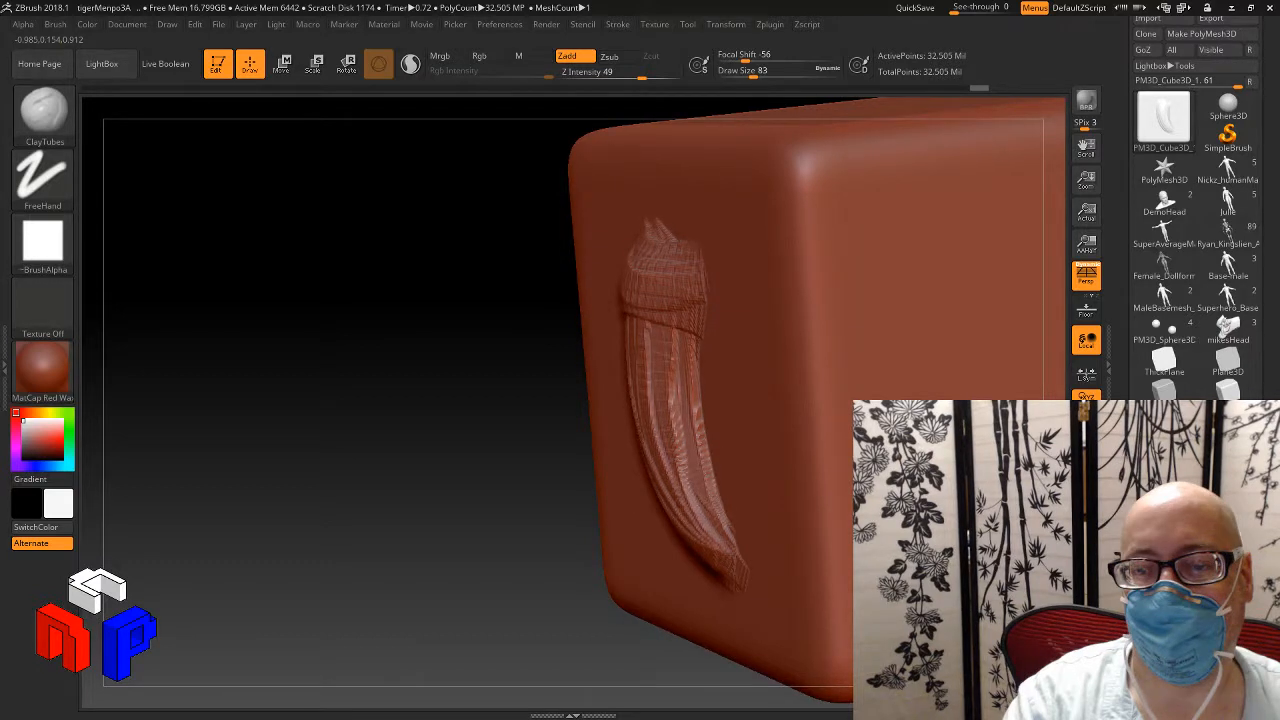
mouse_move(450, 310)
left_mouse_down()
mouse_move(655, 288)
mouse_move(735, 295)
mouse_move(775, 330)
left_mouse_up()
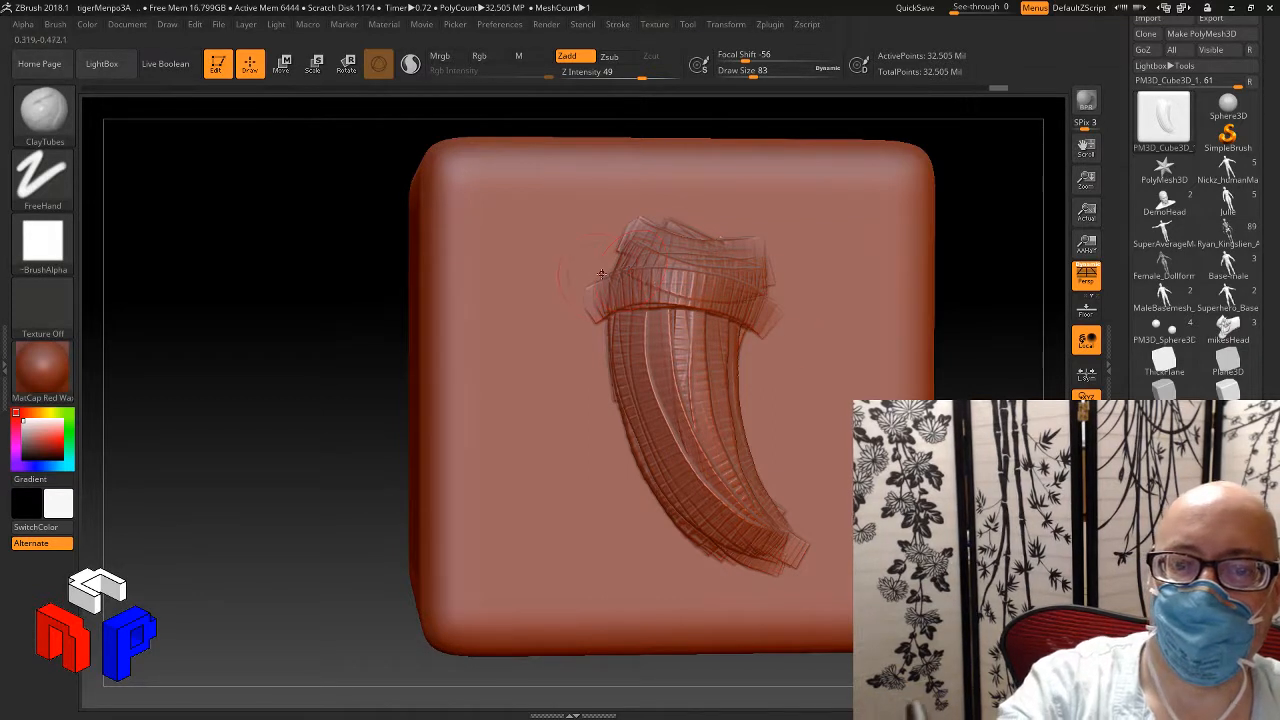
mouse_move(601, 273)
left_mouse_down()
mouse_move(637, 264)
mouse_move(770, 292)
left_mouse_up()
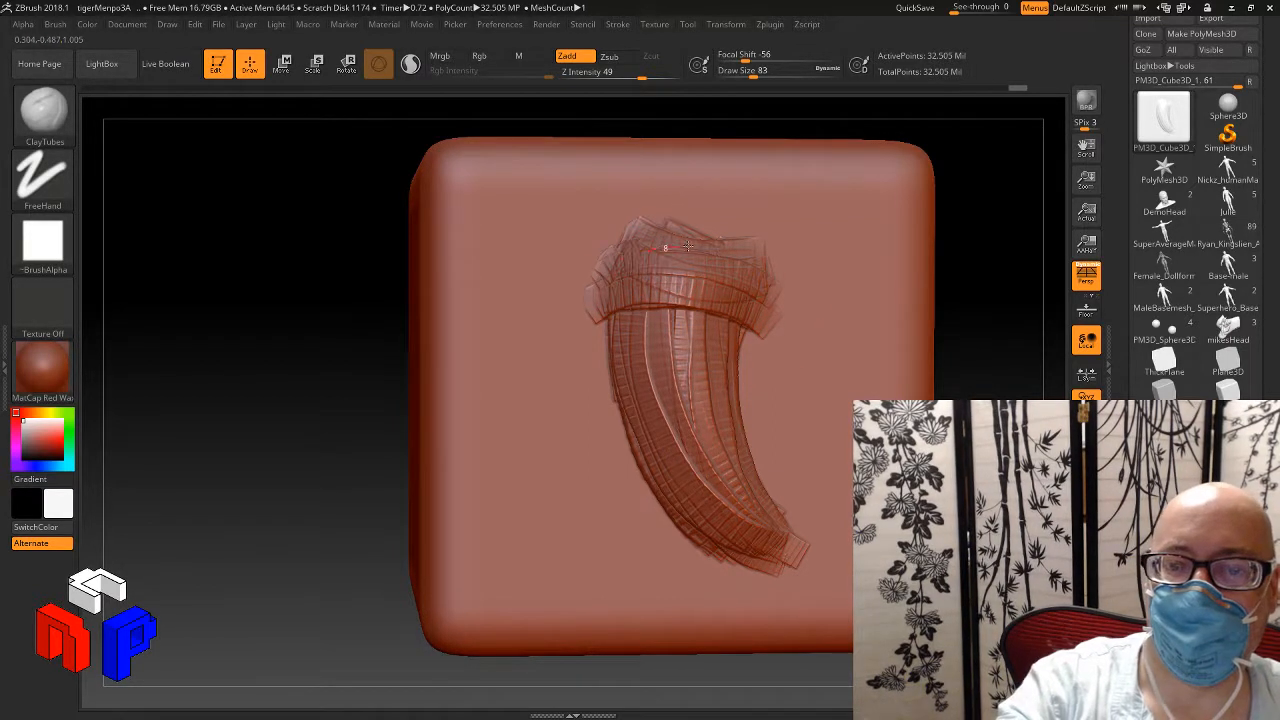
mouse_move(688, 246)
left_mouse_down()
mouse_move(778, 287)
mouse_move(785, 320)
left_mouse_up()
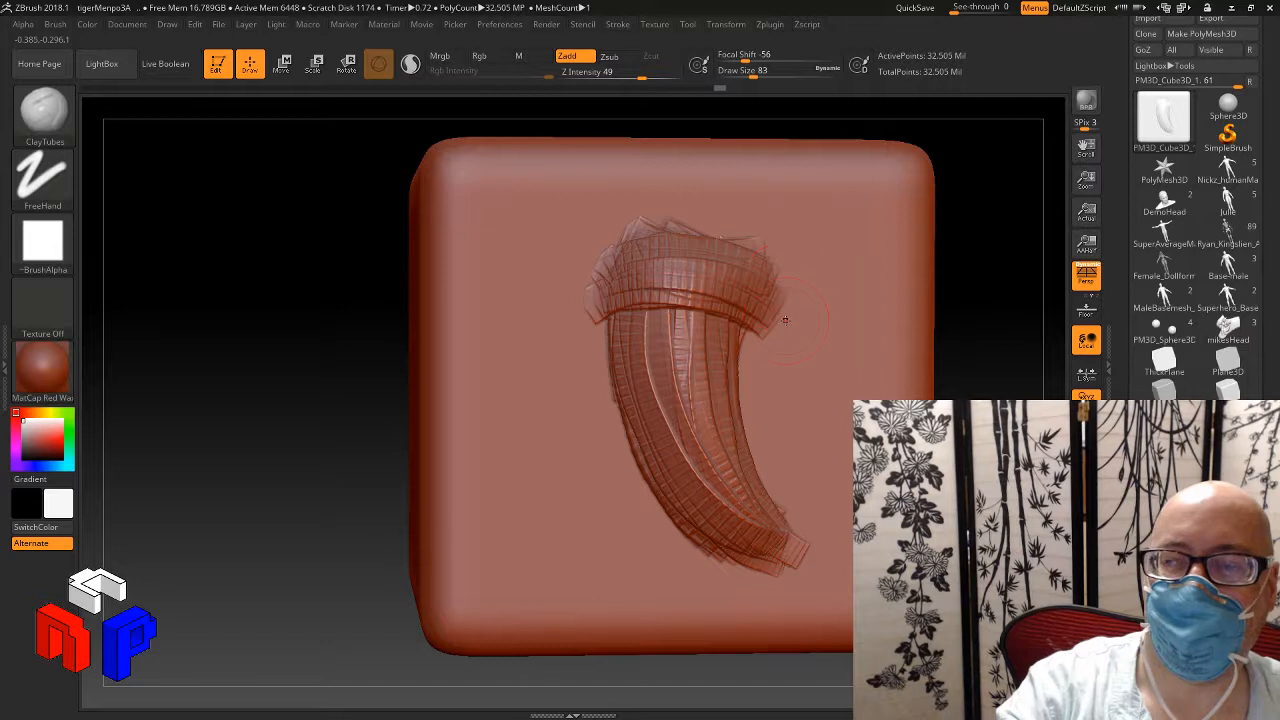
mouse_move(578, 306)
left_mouse_down()
mouse_move(658, 264)
mouse_move(766, 268)
left_mouse_up()
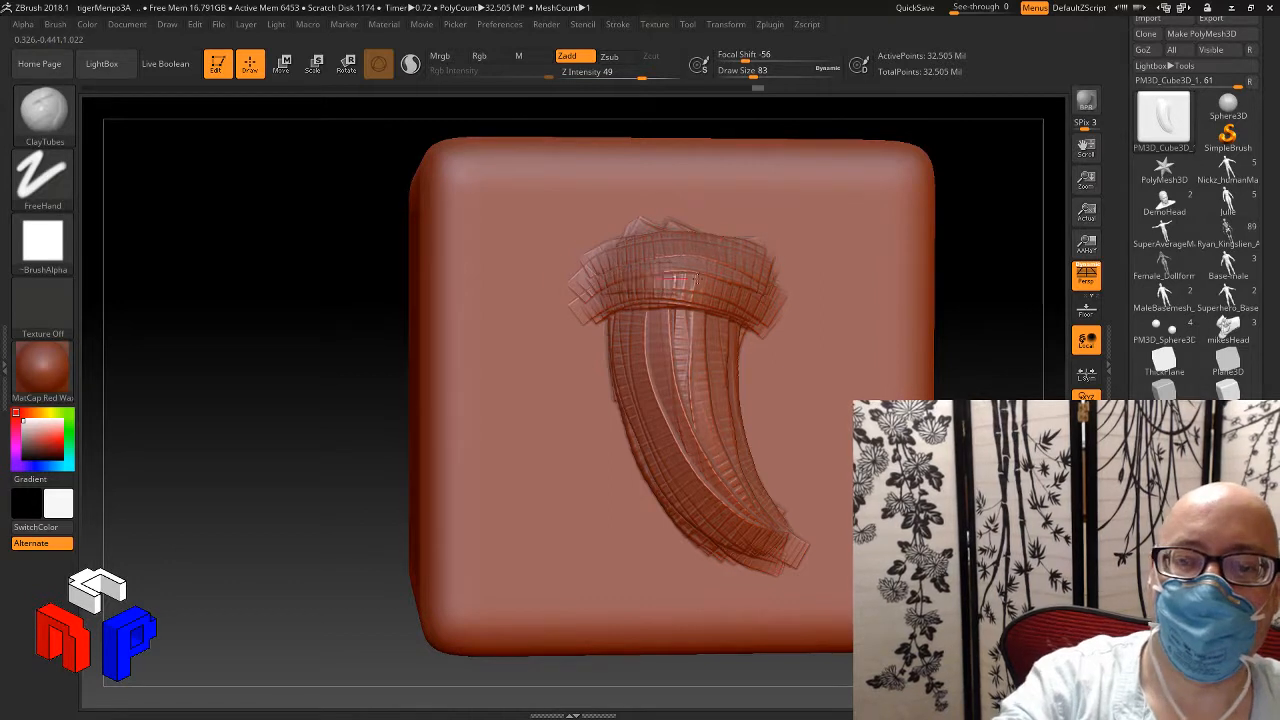
left_click_drag(656, 282, 780, 315)
mouse_move(951, 357)
left_mouse_down()
mouse_move(1010, 430)
mouse_move(1060, 390)
mouse_move(885, 392)
left_mouse_up()
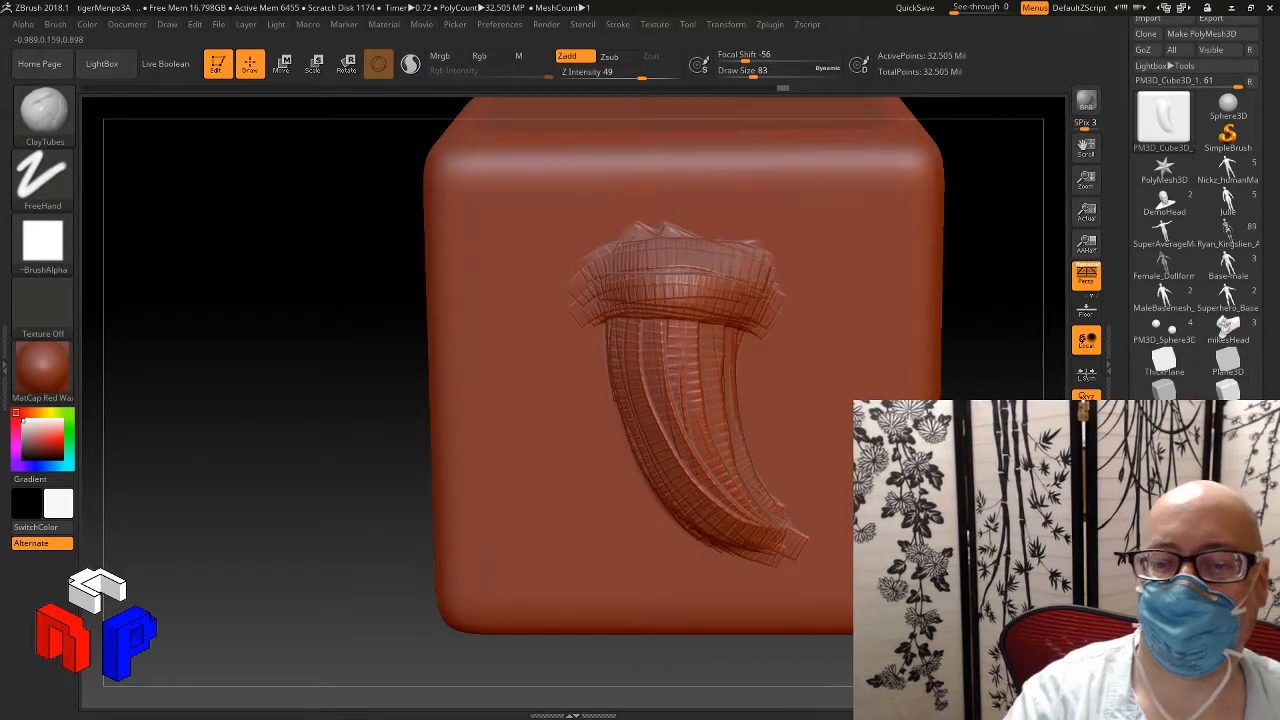
mouse_move(960, 420)
left_mouse_down("shift")
mouse_move(955, 390)
mouse_move(965, 420)
left_mouse_up("shift")
key("s")
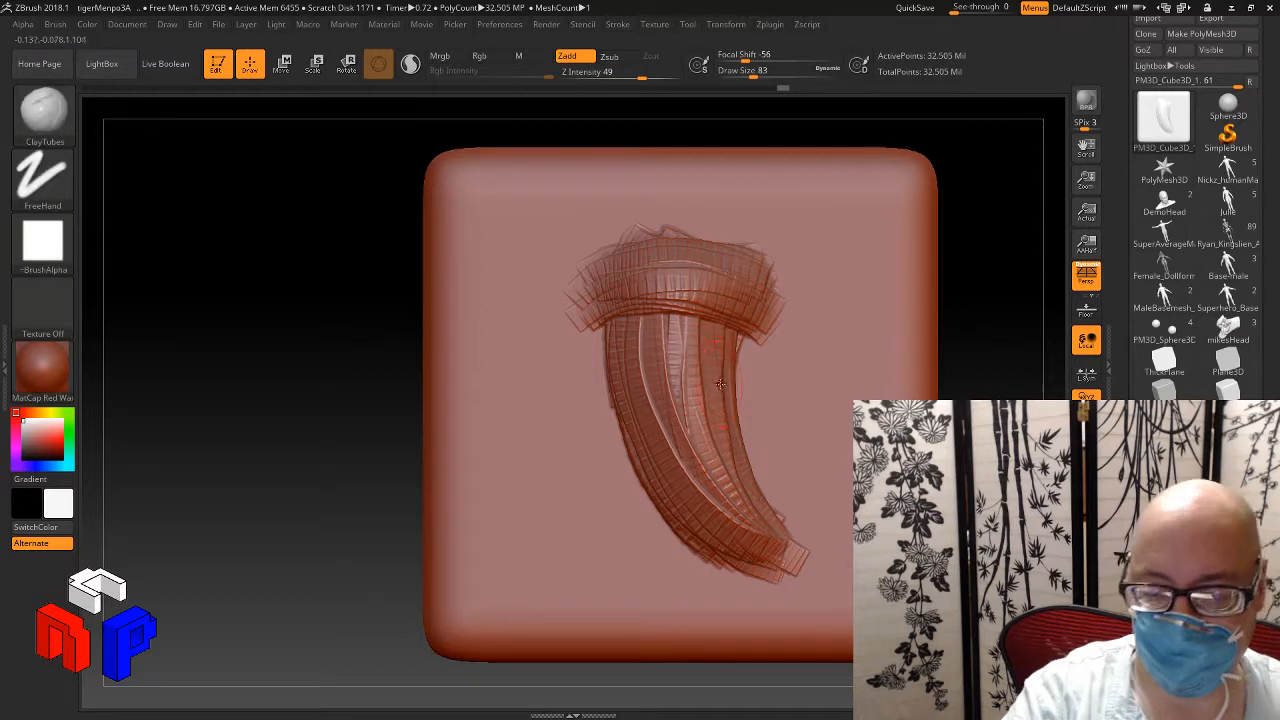
key("shift")
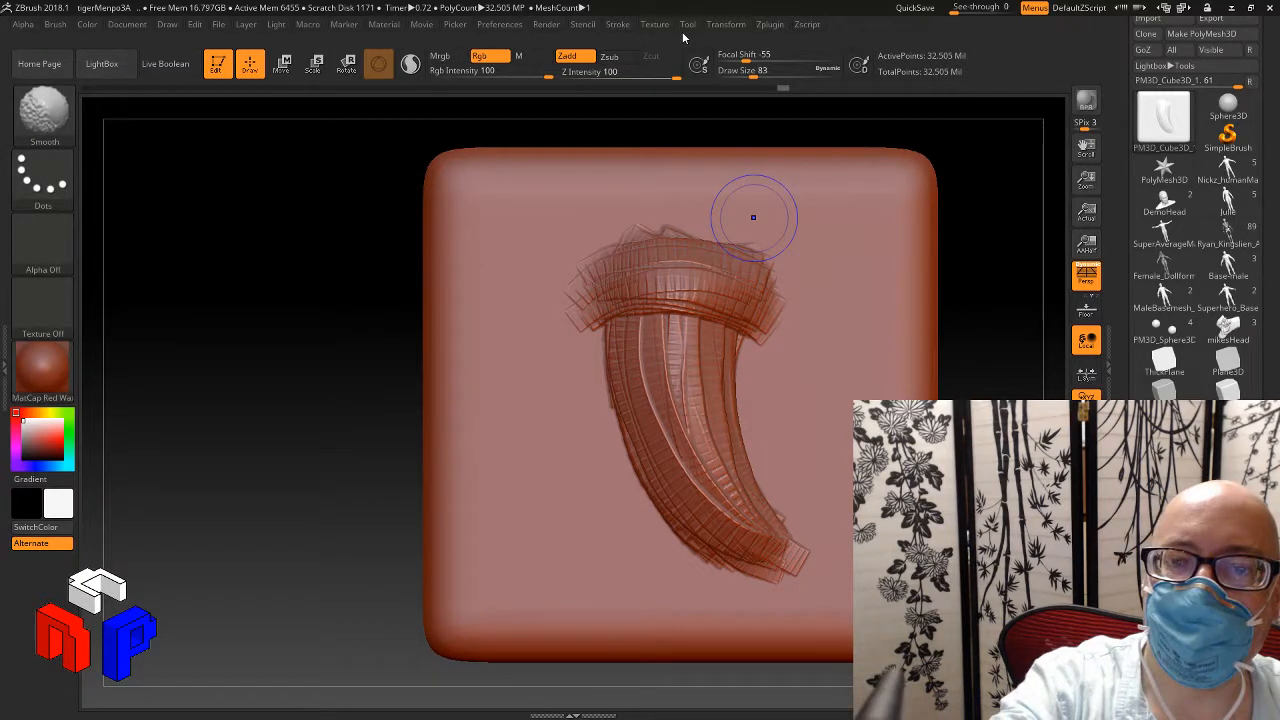
left_click(725, 24)
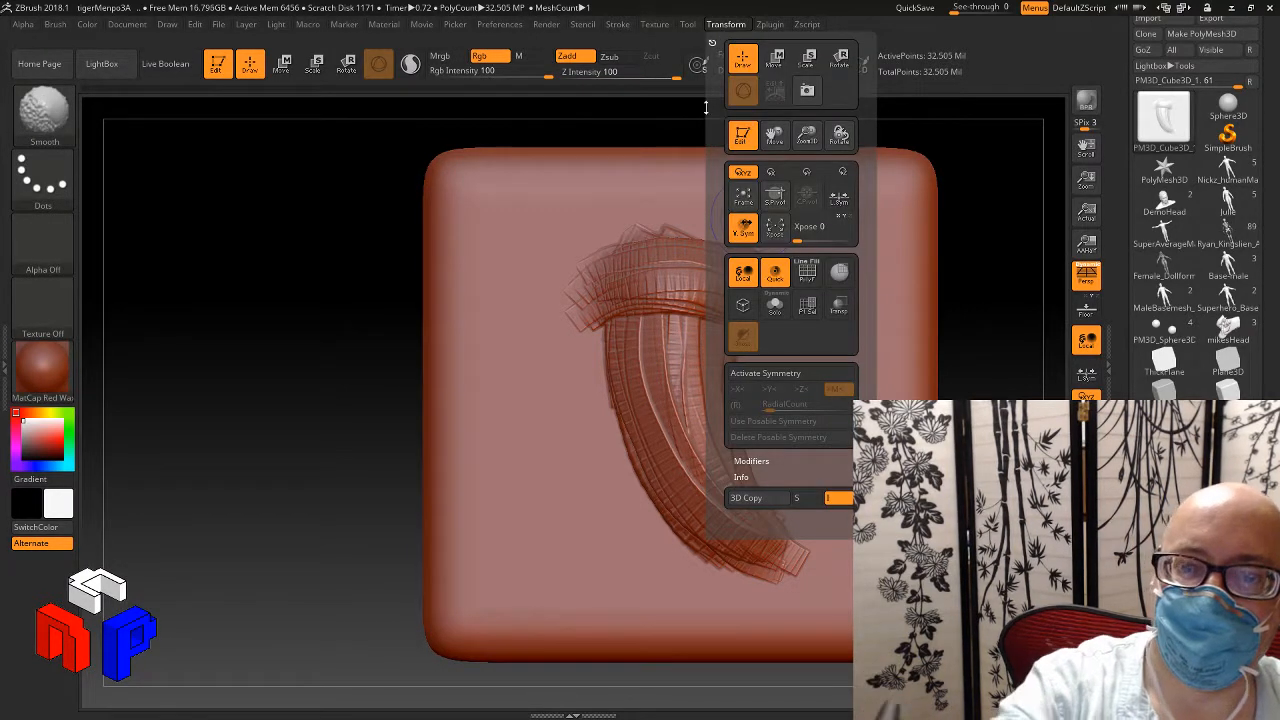
left_click(617, 24)
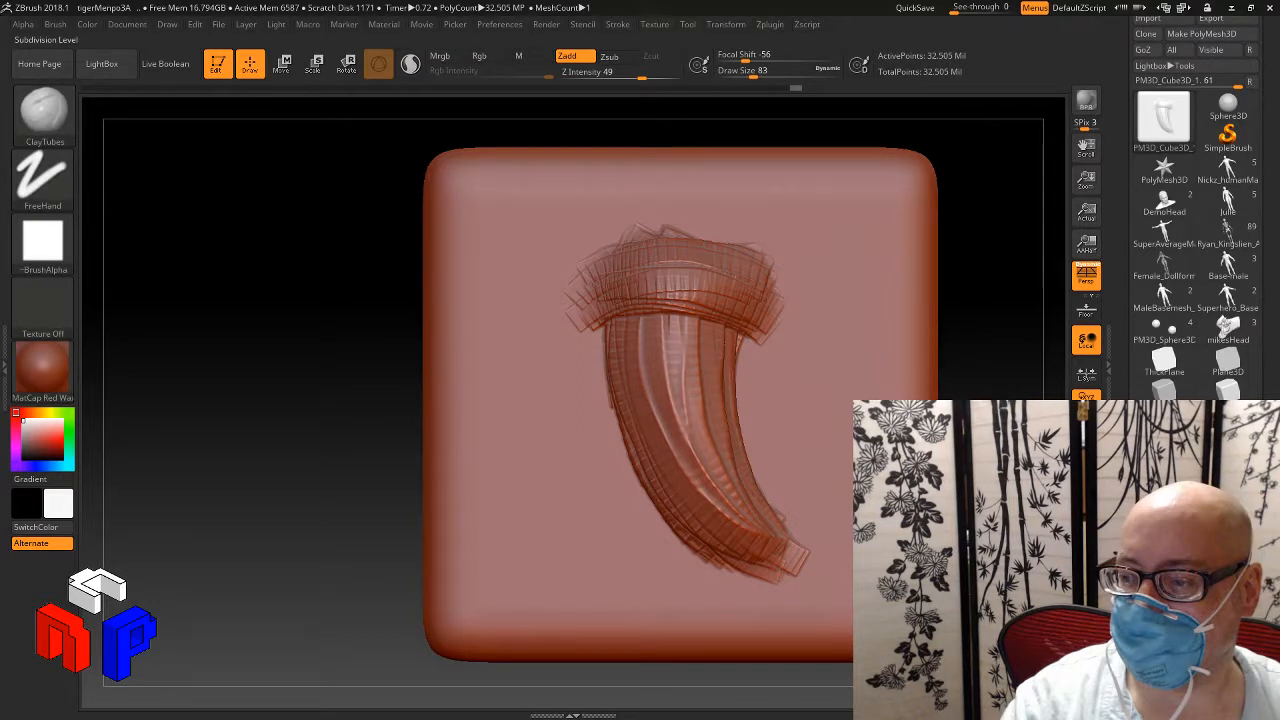
Step: Smooth the banana form's layered strokes four subdivision levels lower and try to divide the cube
key("shift+d")
key("shift+d")
key("shift+d")
key("shift+d")
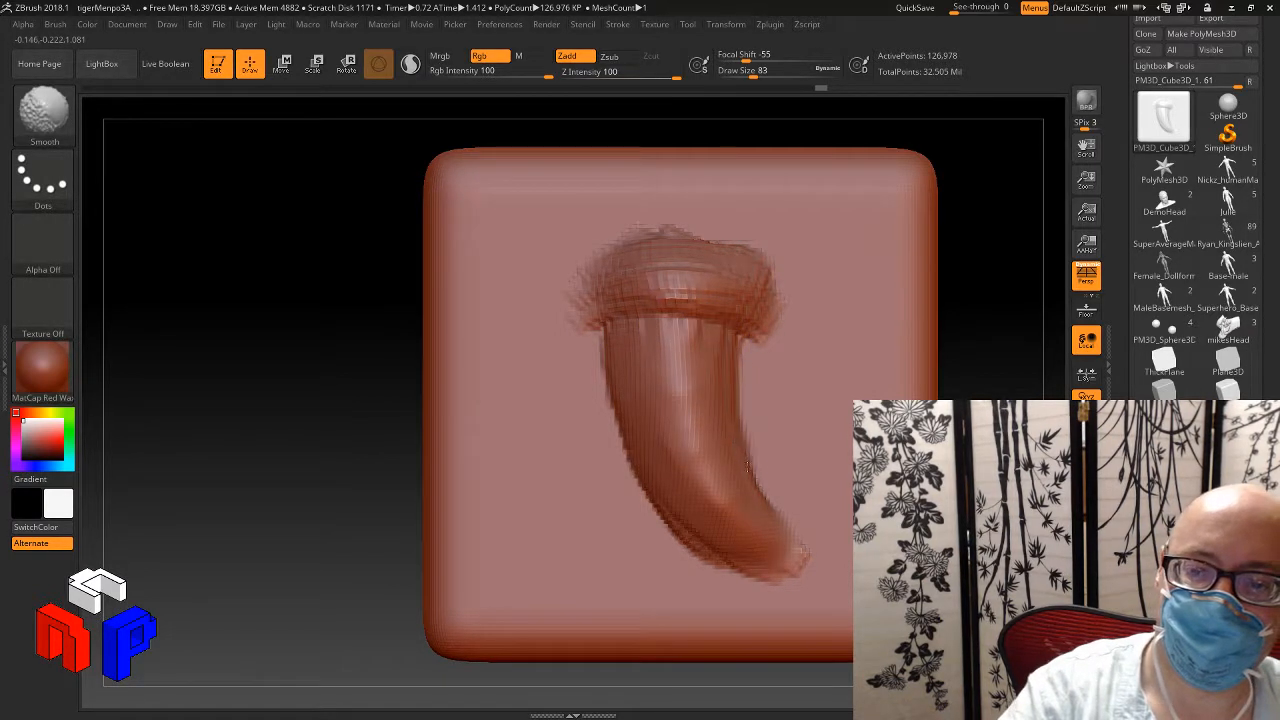
key("shift")
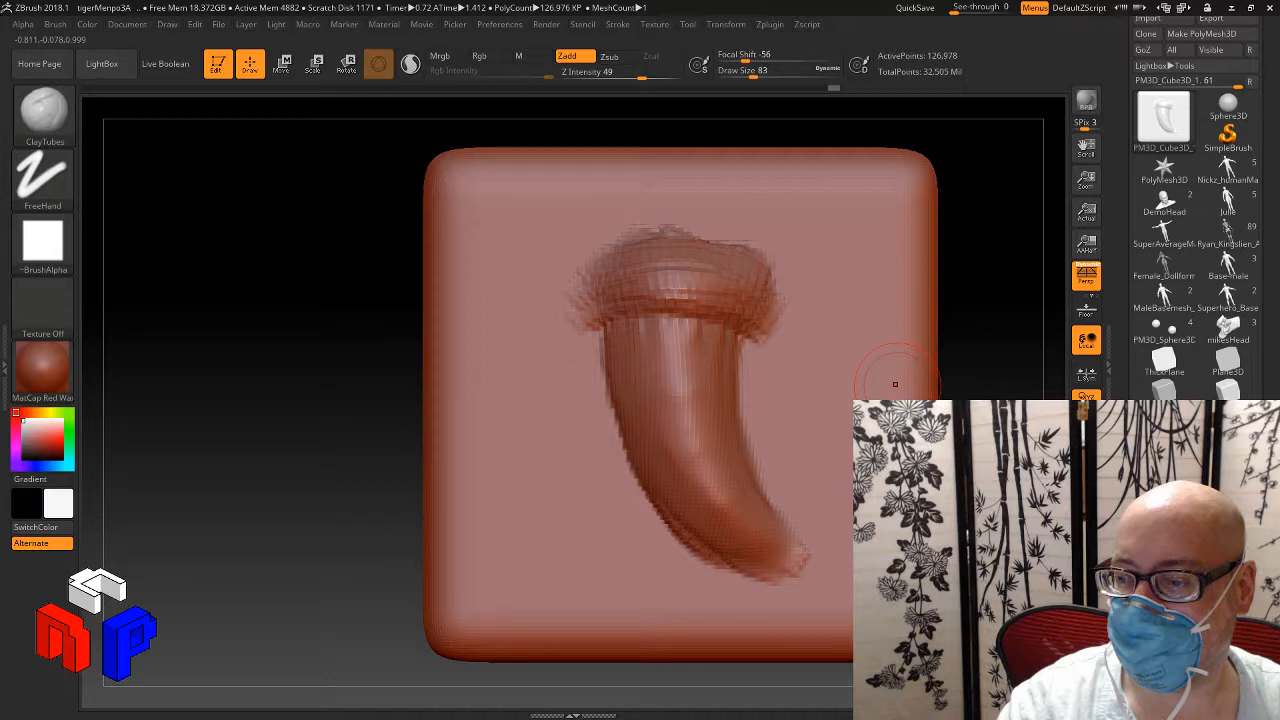
key("ctrl+d")
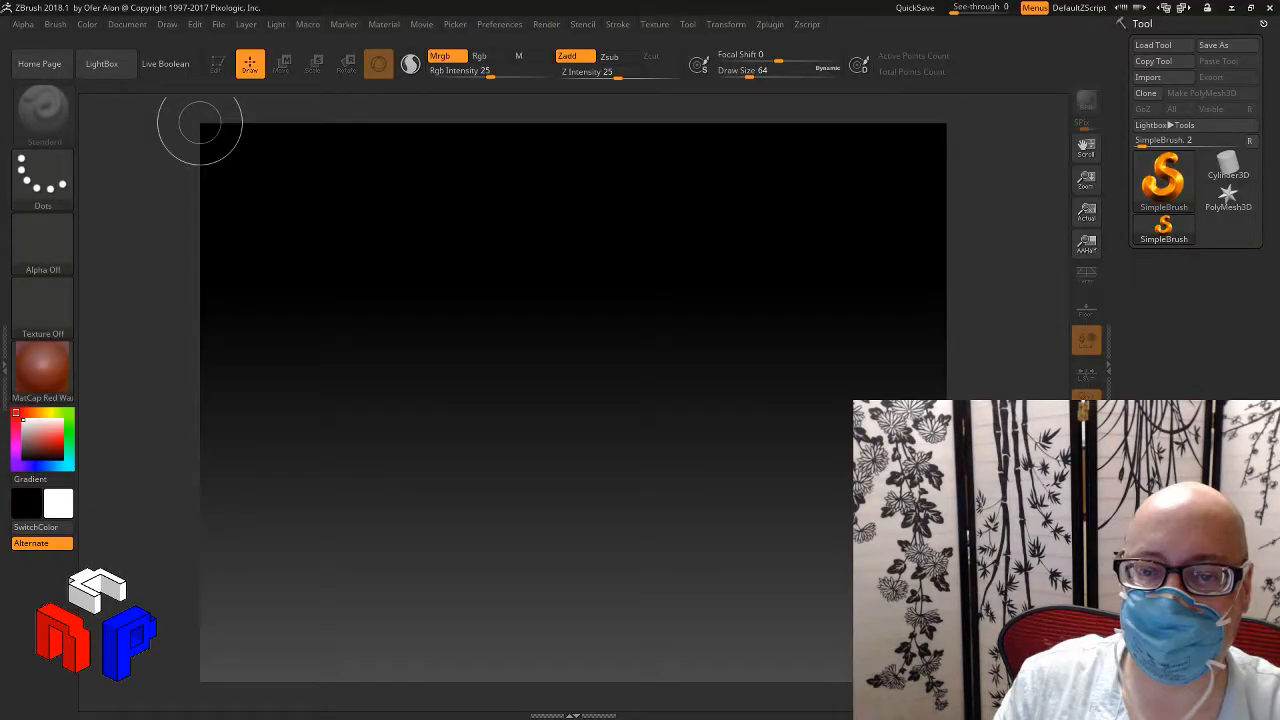
Step: Look through the recent and QuickSave files in LightBox and open the recovered document file
key("comma")
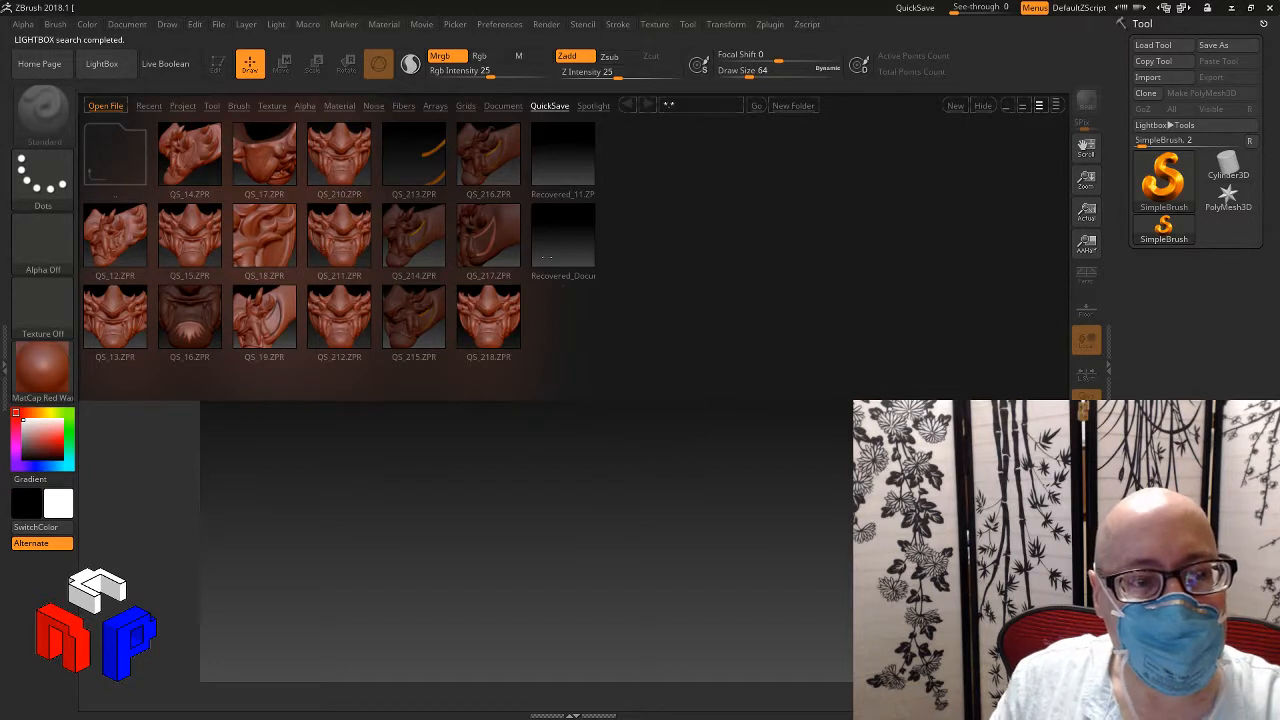
left_click(148, 106)
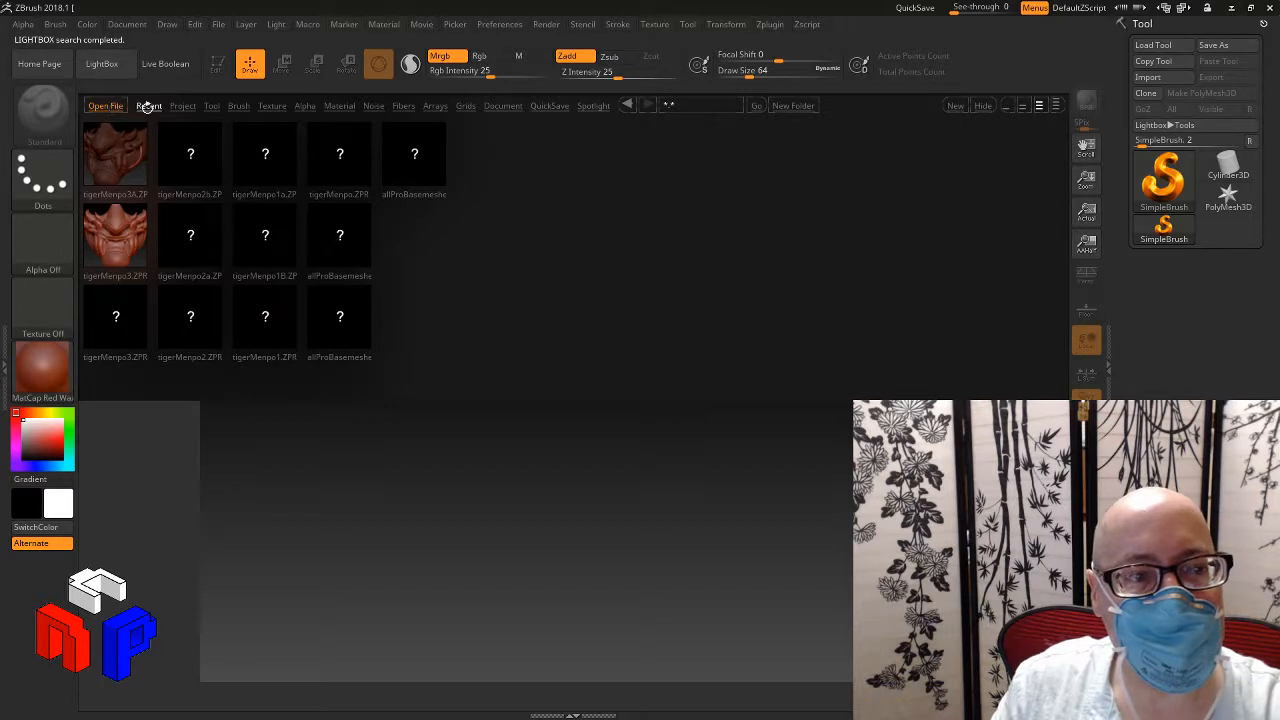
left_click(147, 109)
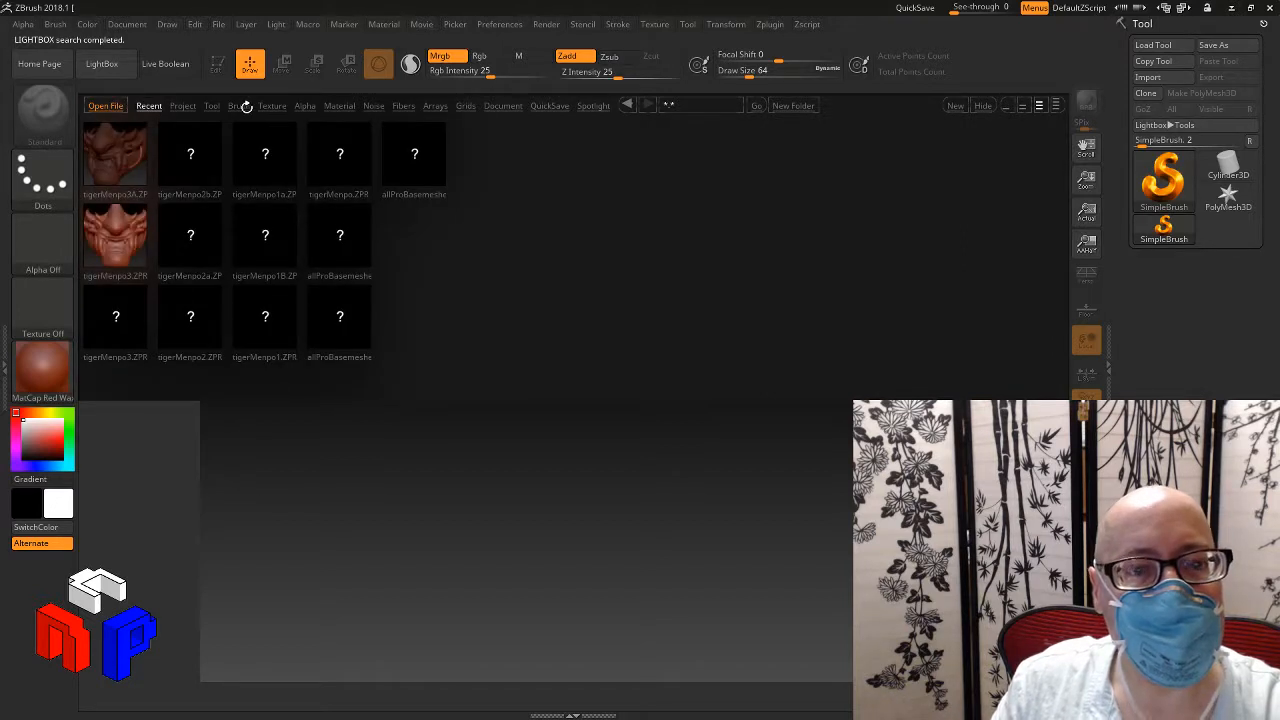
left_click(553, 106)
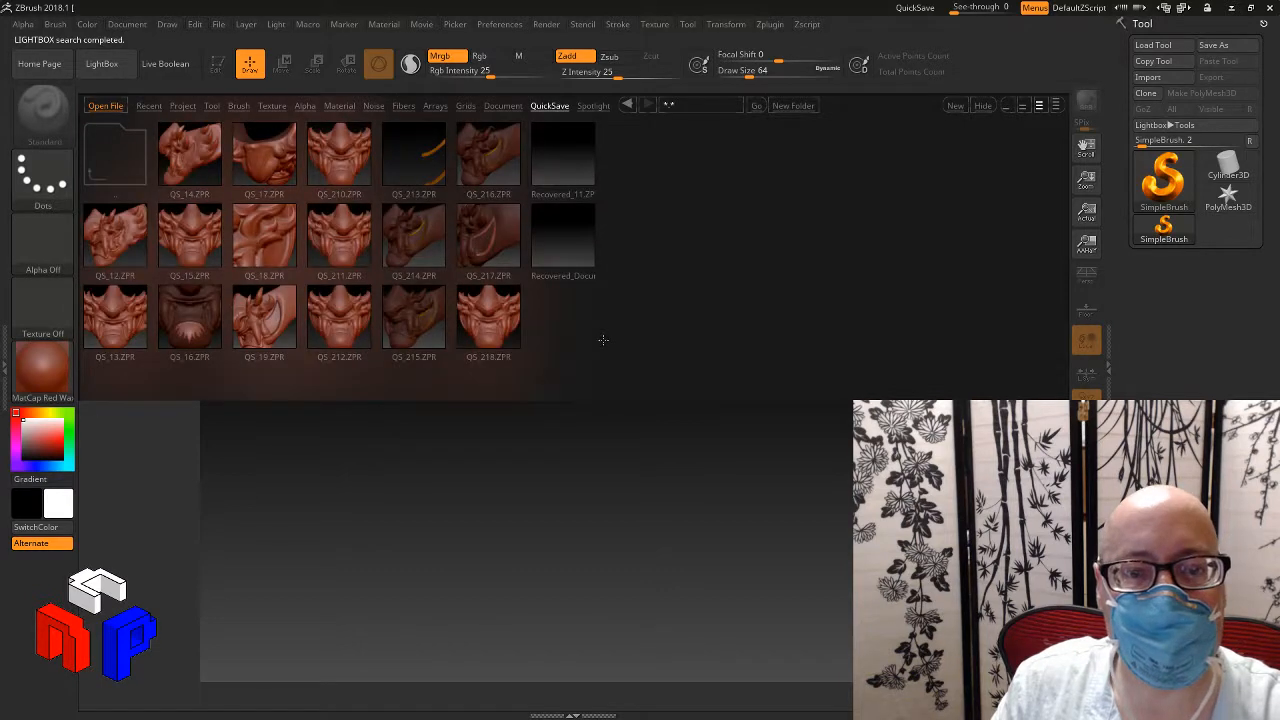
double_click(560, 248)
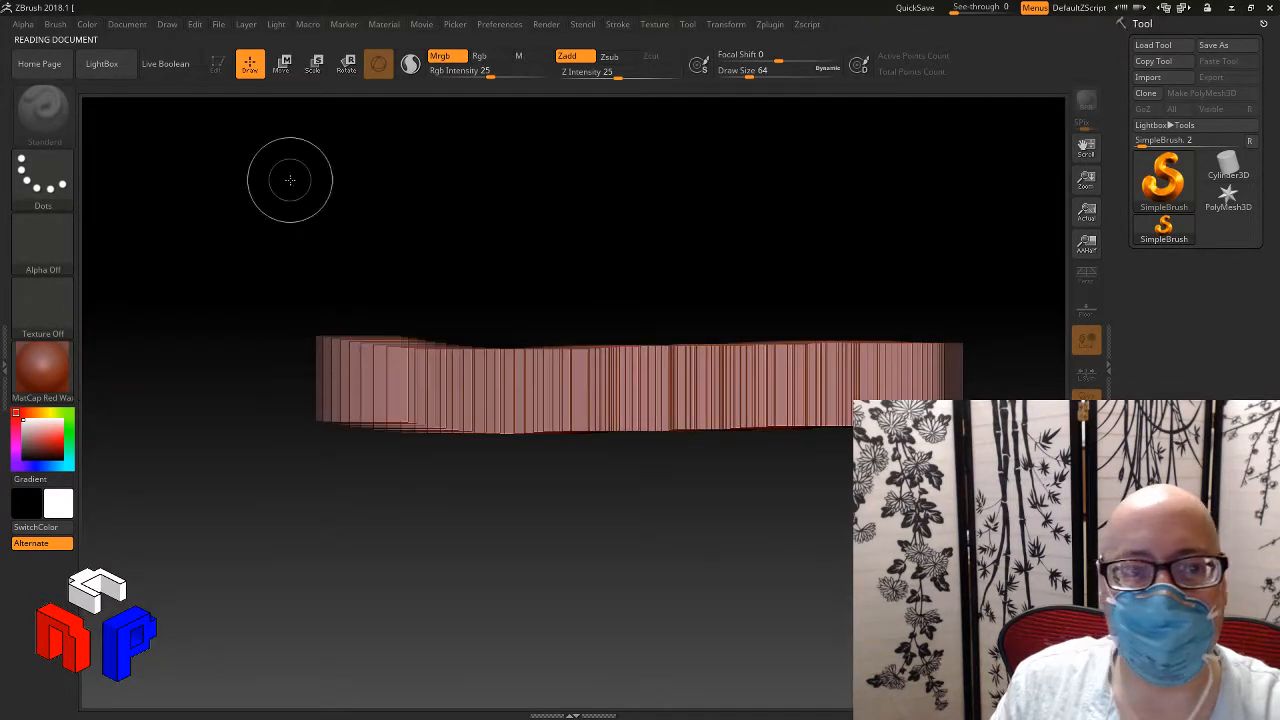
Step: Restore the Recovered_11.ZPR project from the QuickSave files and inspect its available tools
left_click(104, 65)
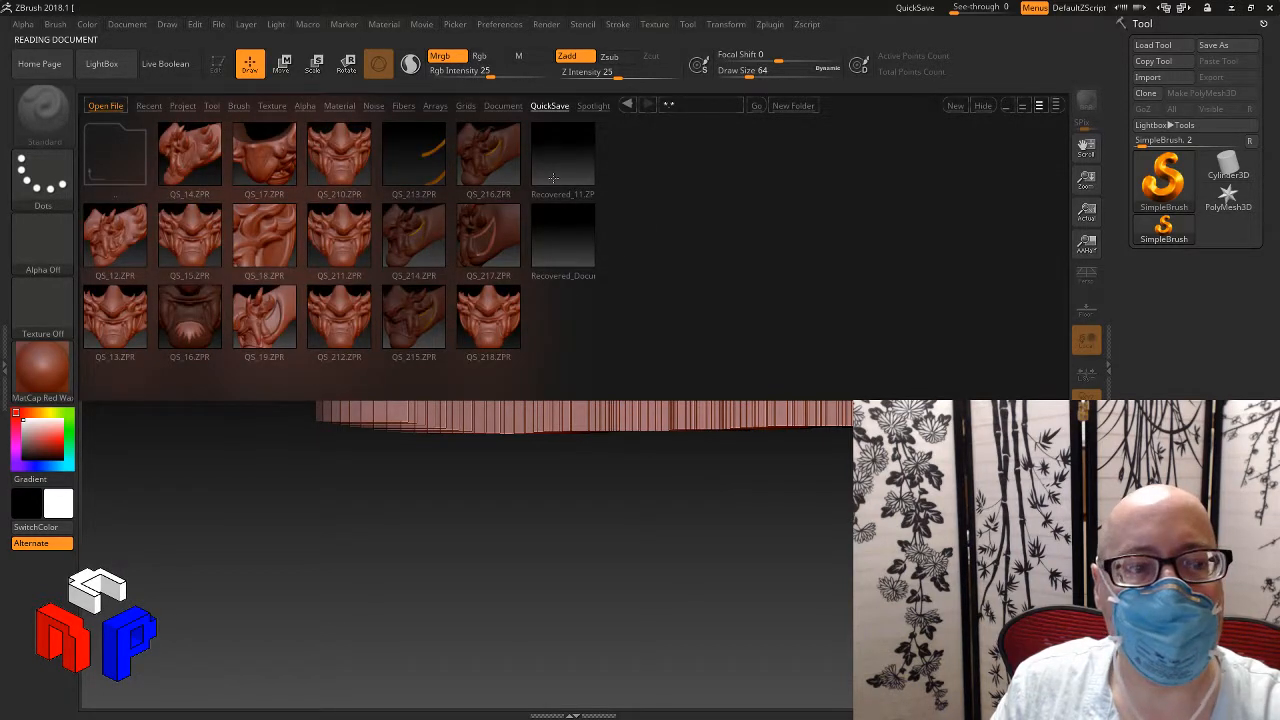
double_click(553, 178)
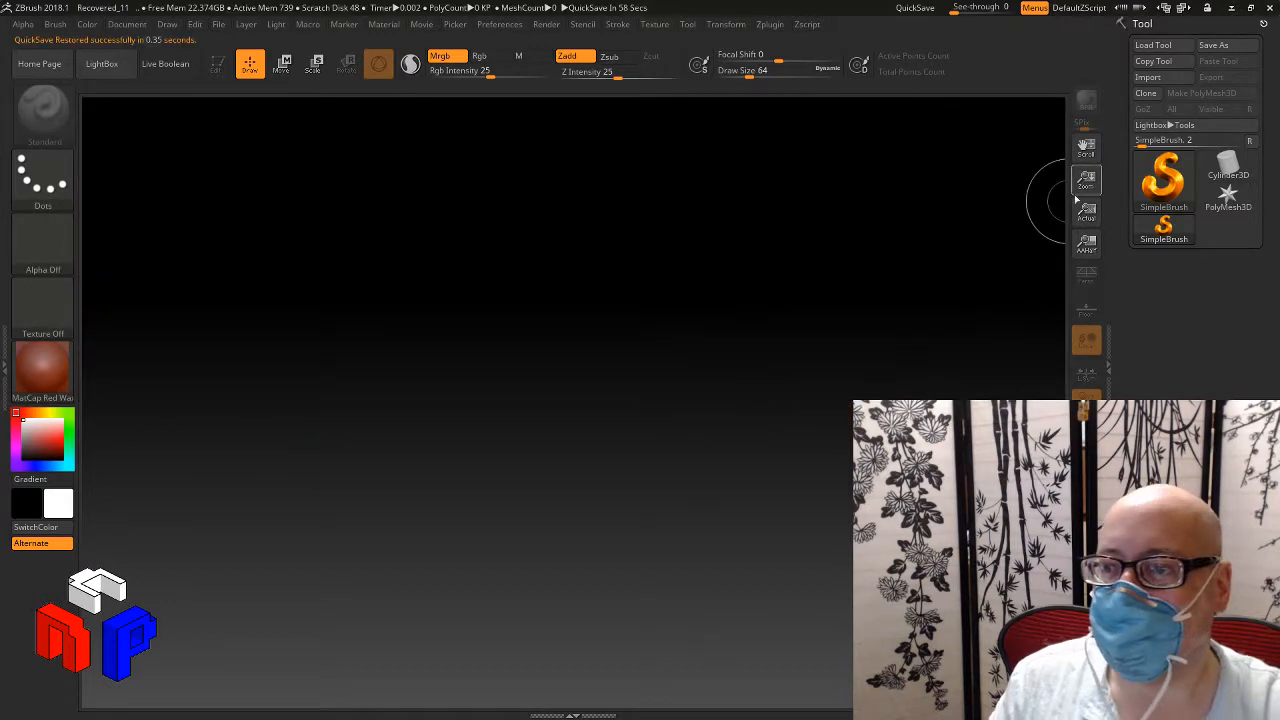
left_click(1158, 185)
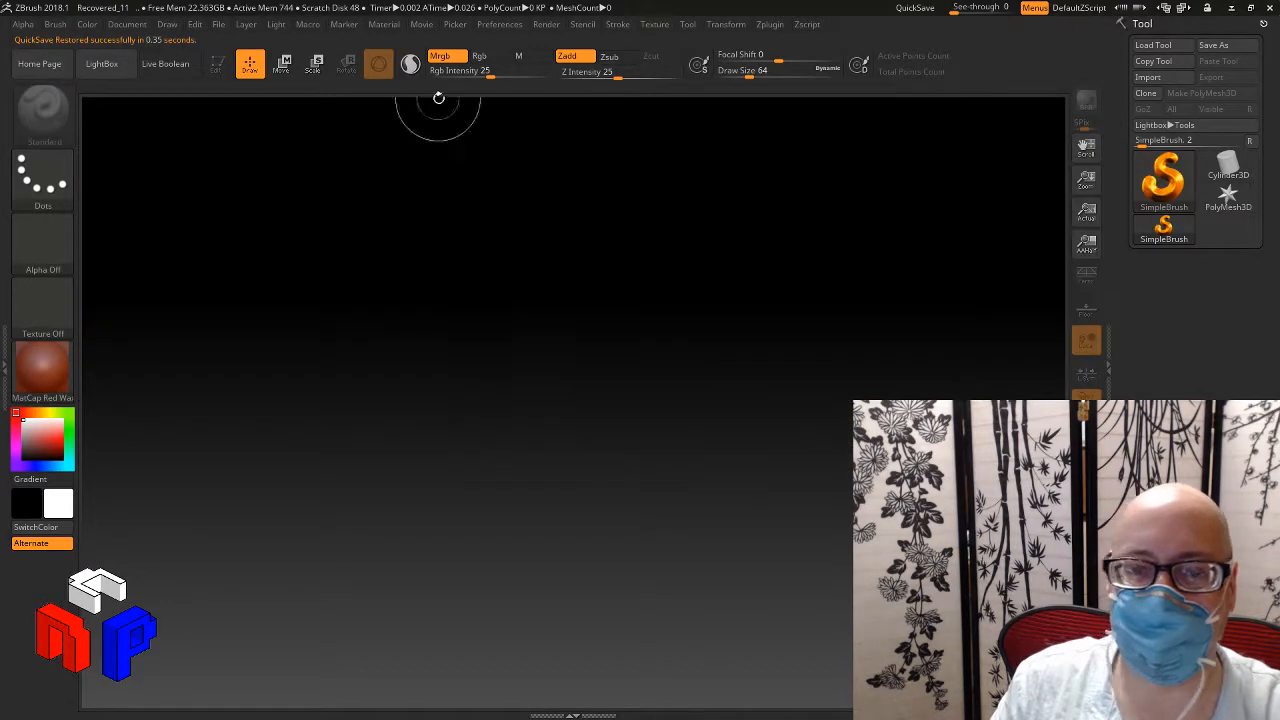
Step: Restore the QS_213.ZPR project from the QuickSave files in LightBox
left_click(219, 25)
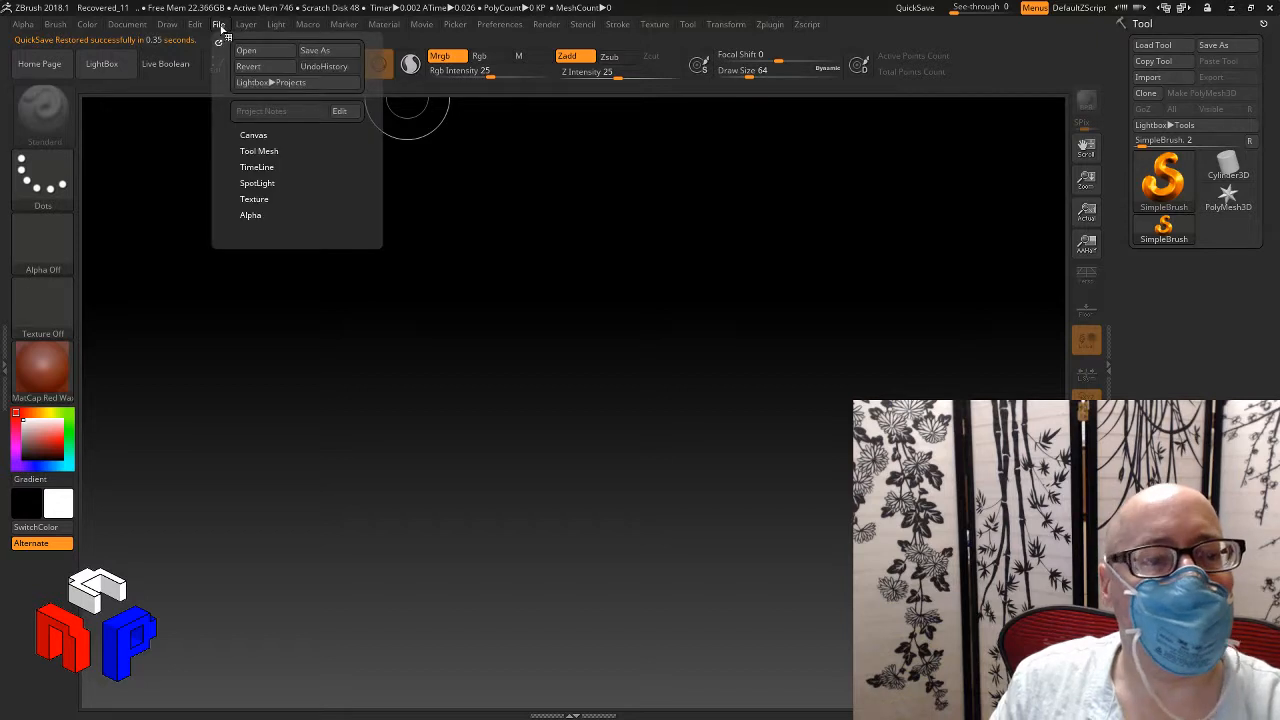
left_click(101, 63)
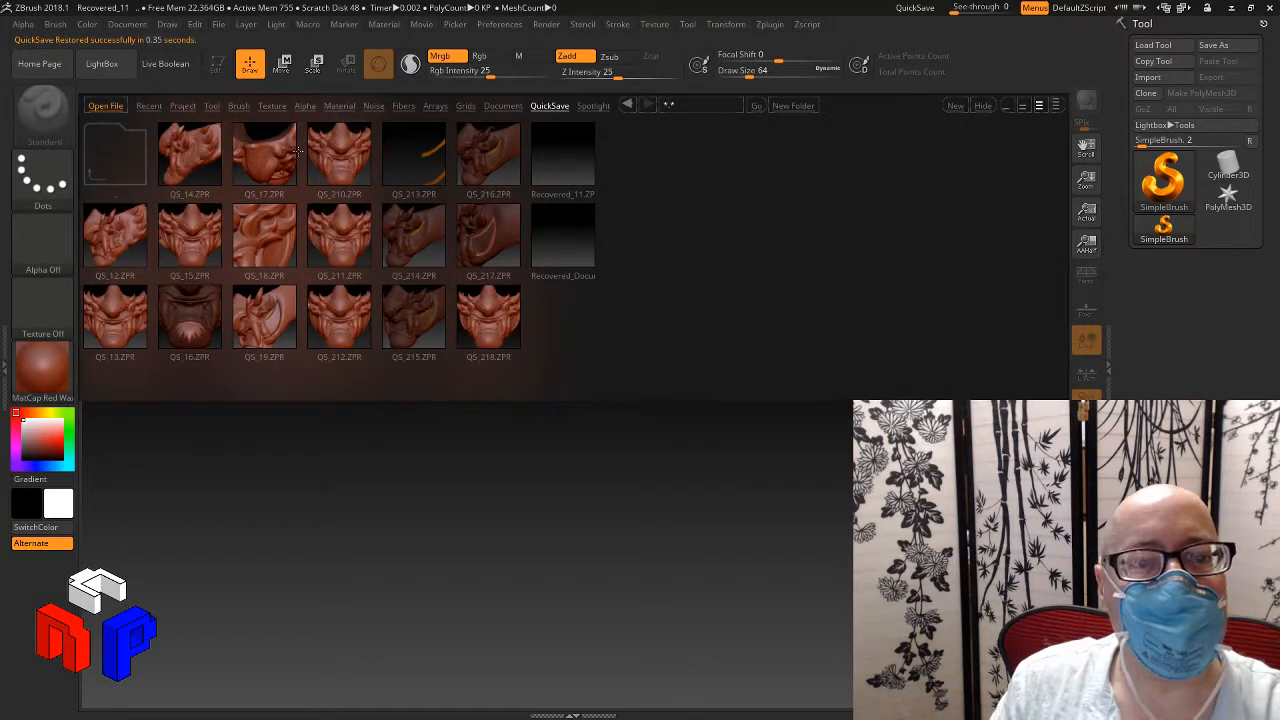
double_click(423, 173)
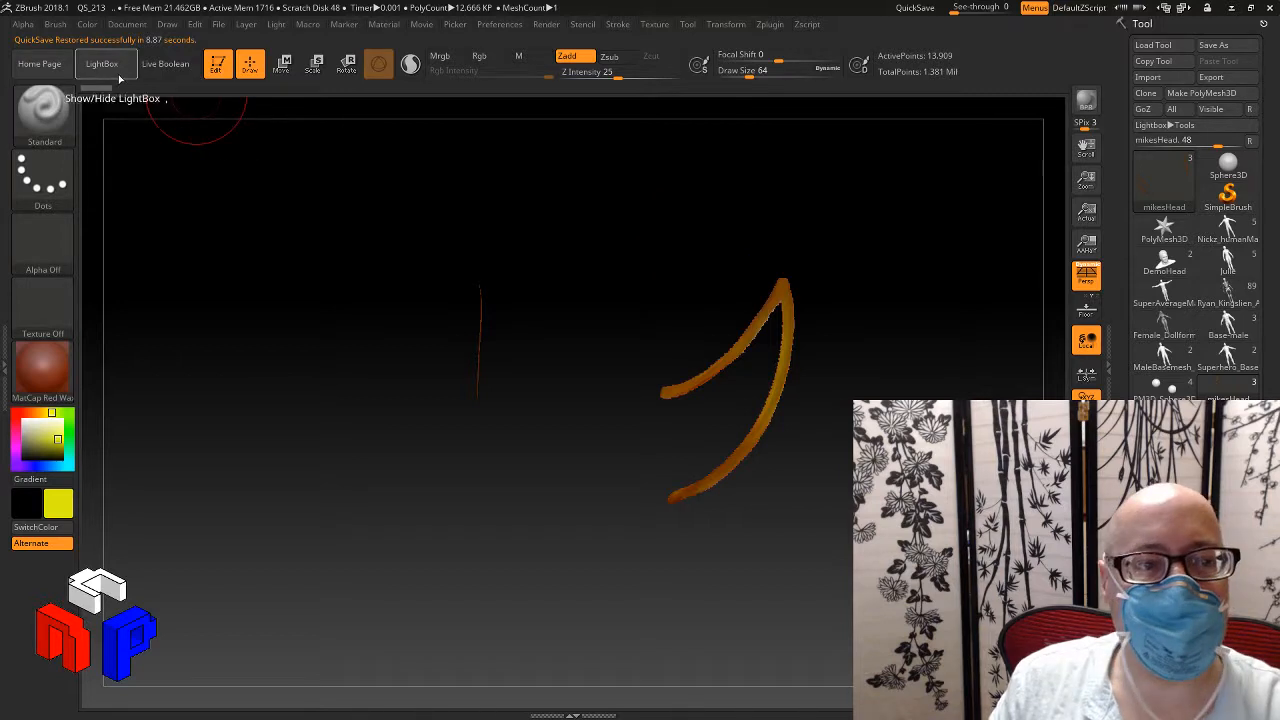
Step: Open the tigerMenpo3A project from the recent files in LightBox and inspect the mask from both sides
left_click(118, 77)
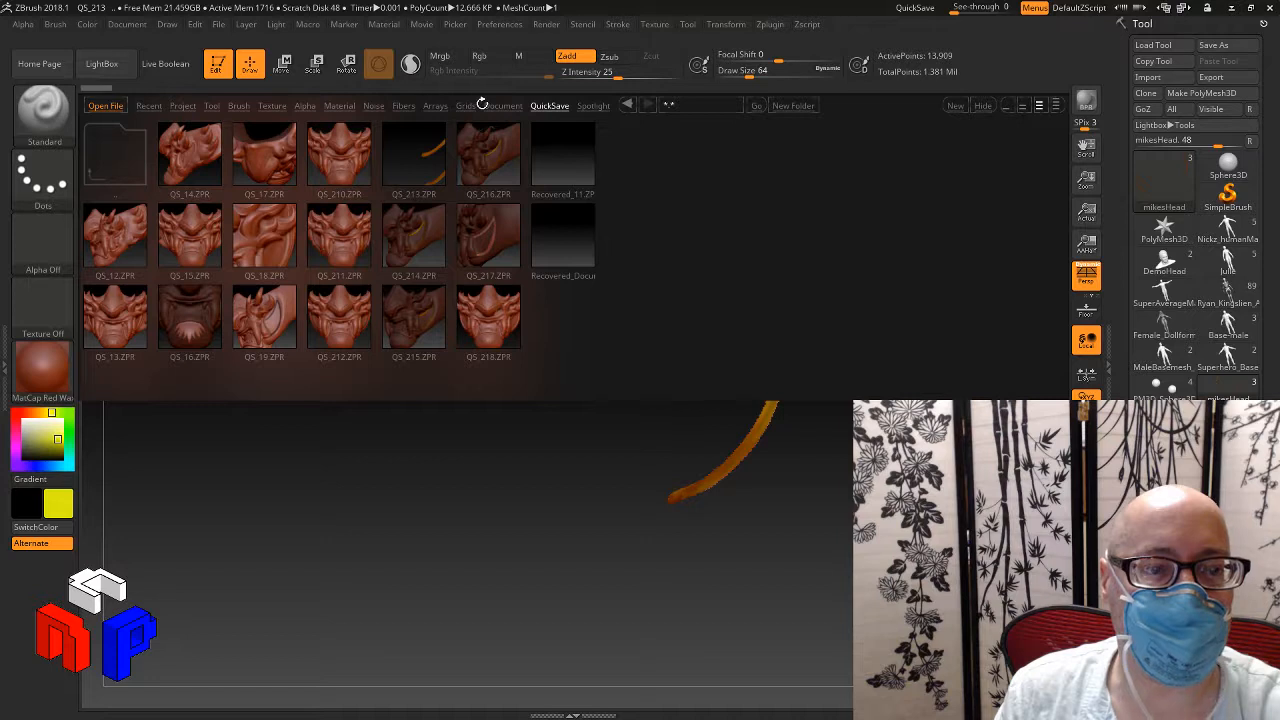
left_click(146, 106)
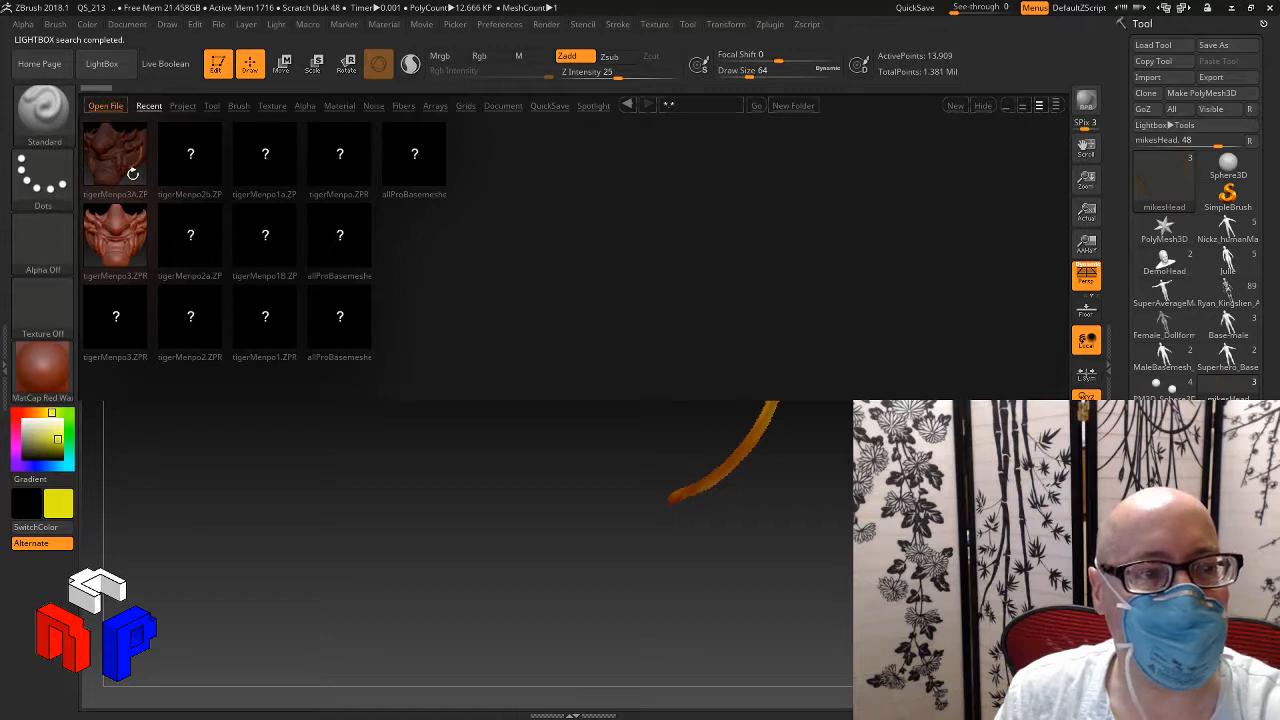
left_click(118, 160)
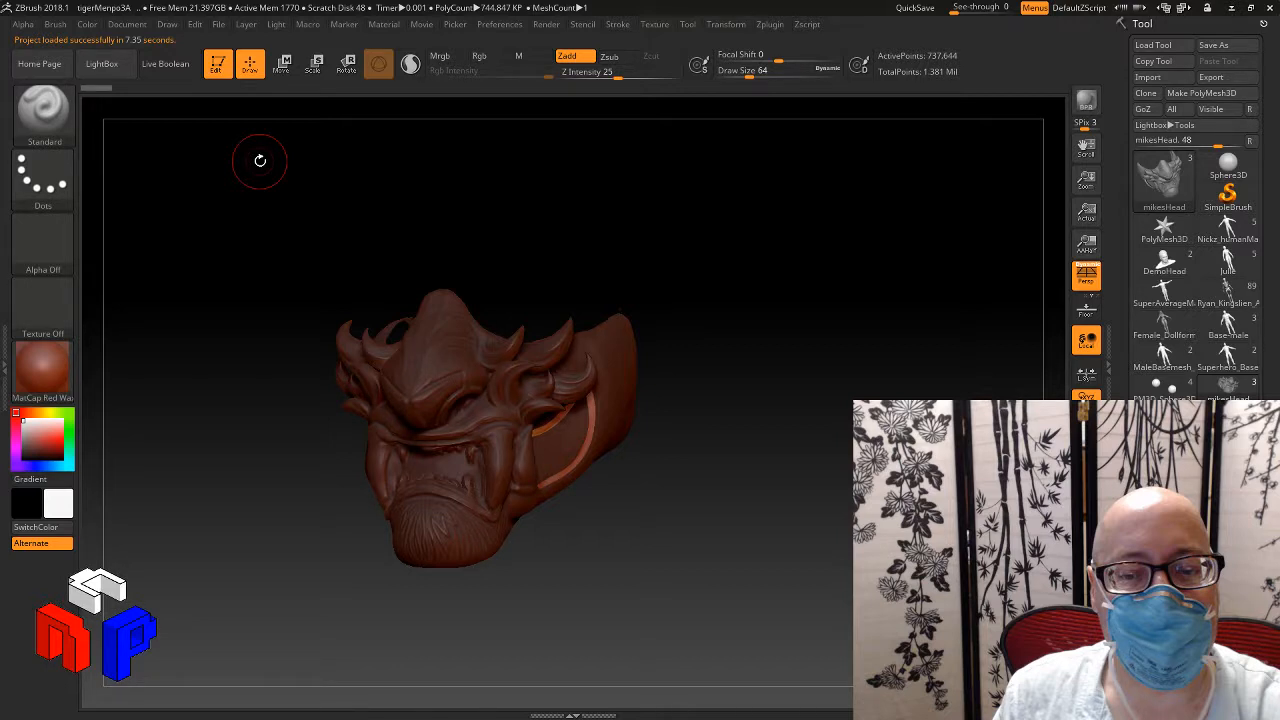
left_click_drag(260, 160, 991, 377)
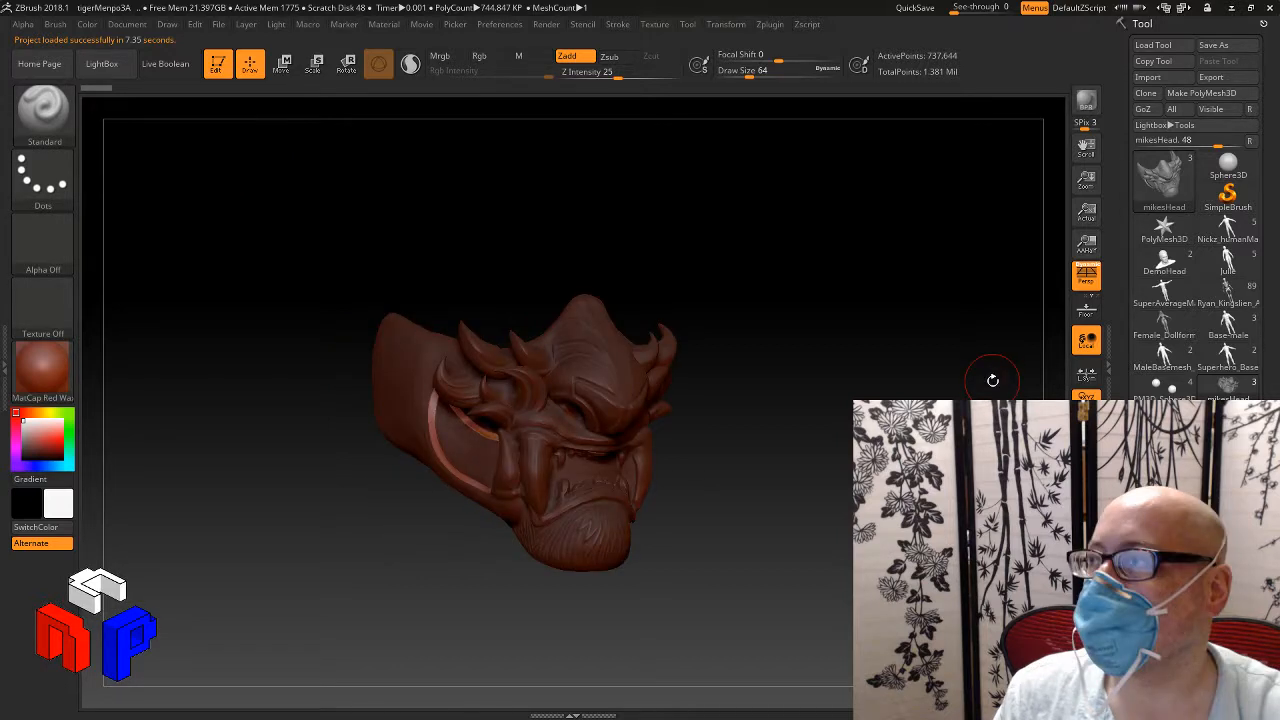
mouse_move(1228, 230)
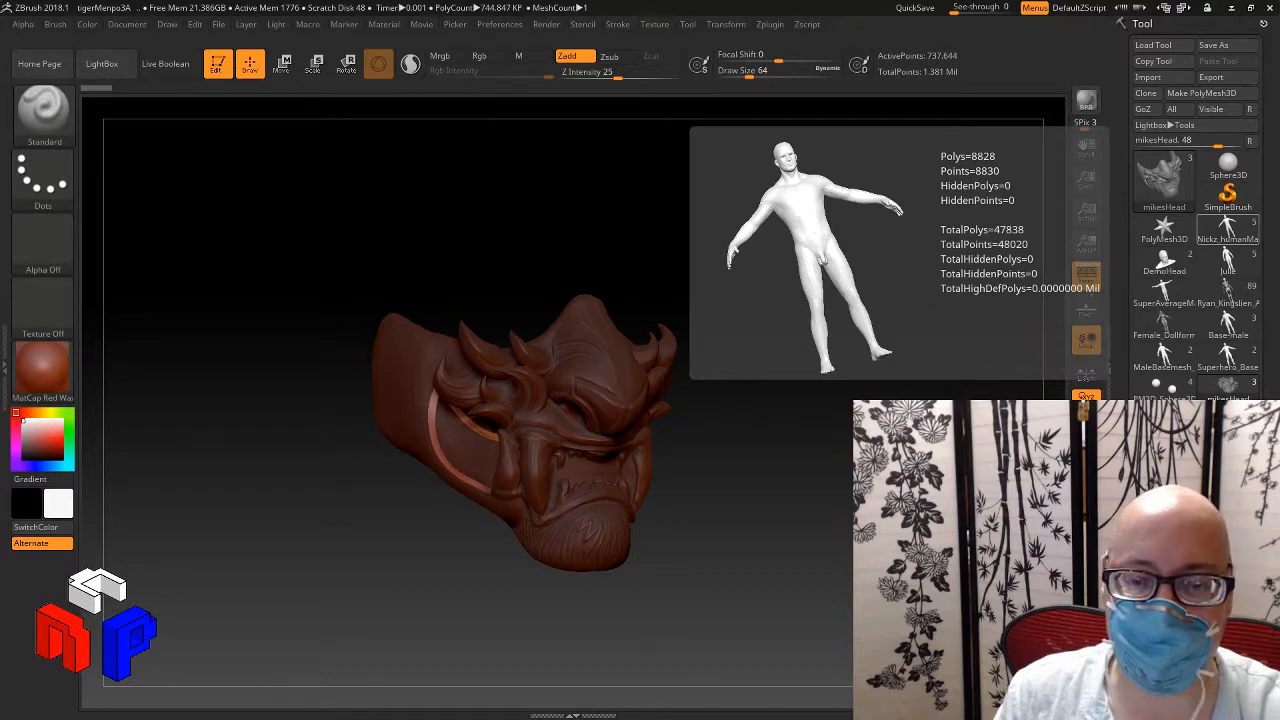
left_click_drag(760, 500, 628, 464)
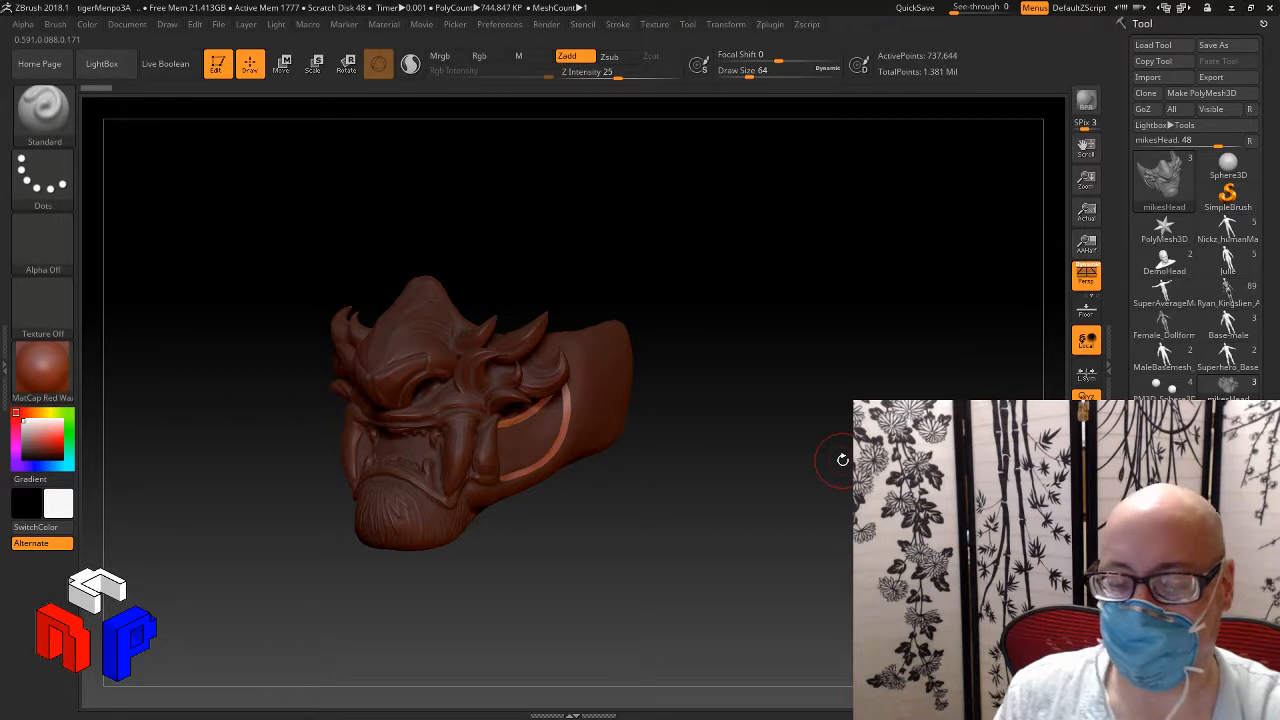
left_click_drag(840, 458, 1010, 458)
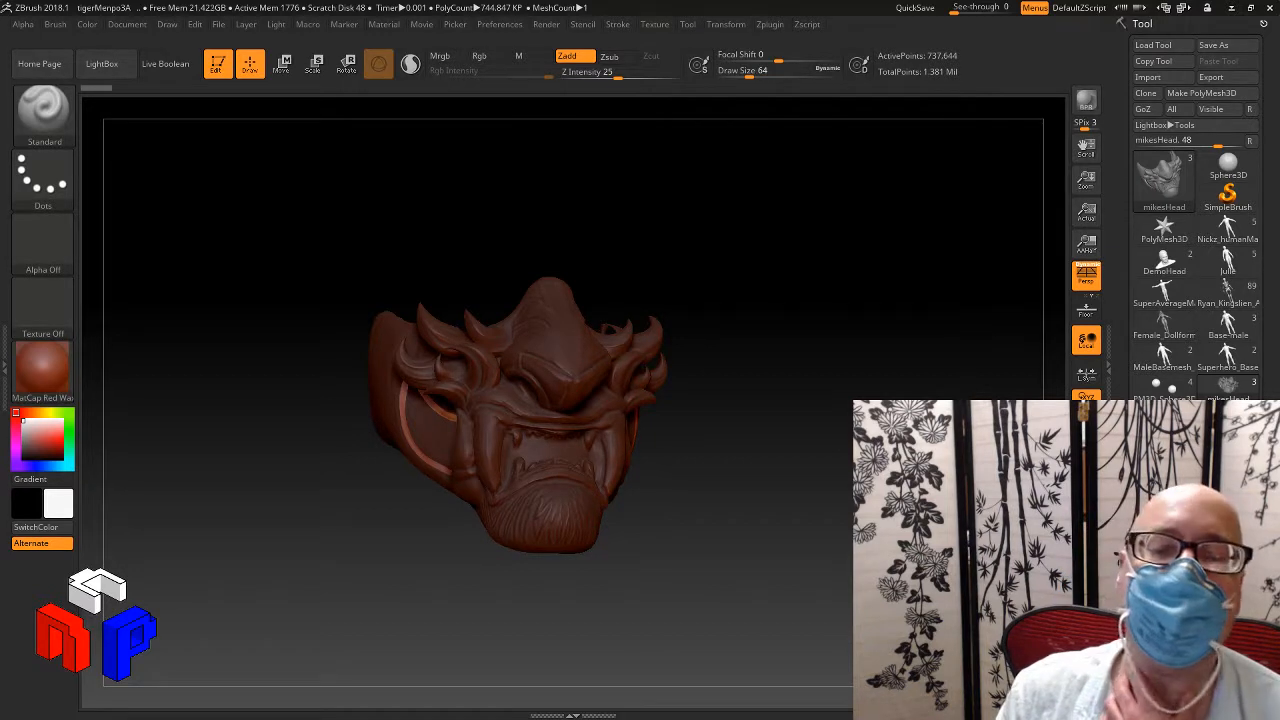
left_click_drag(866, 628, 700, 610)
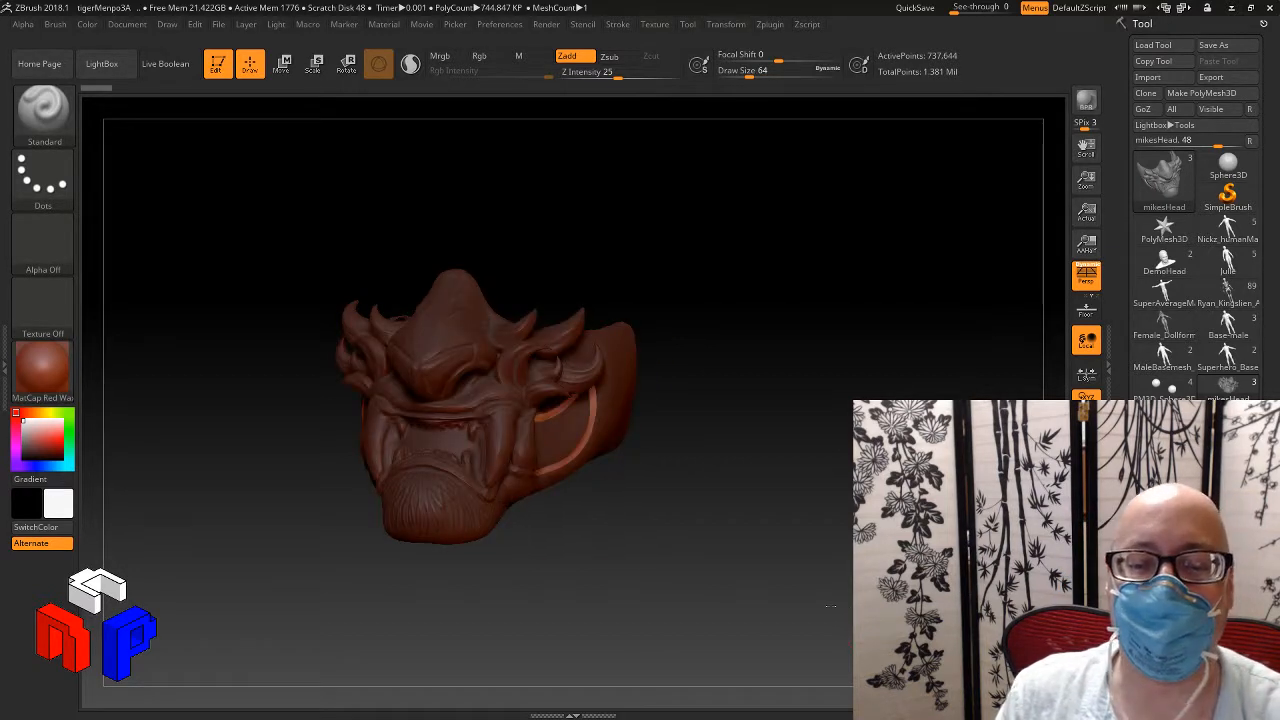